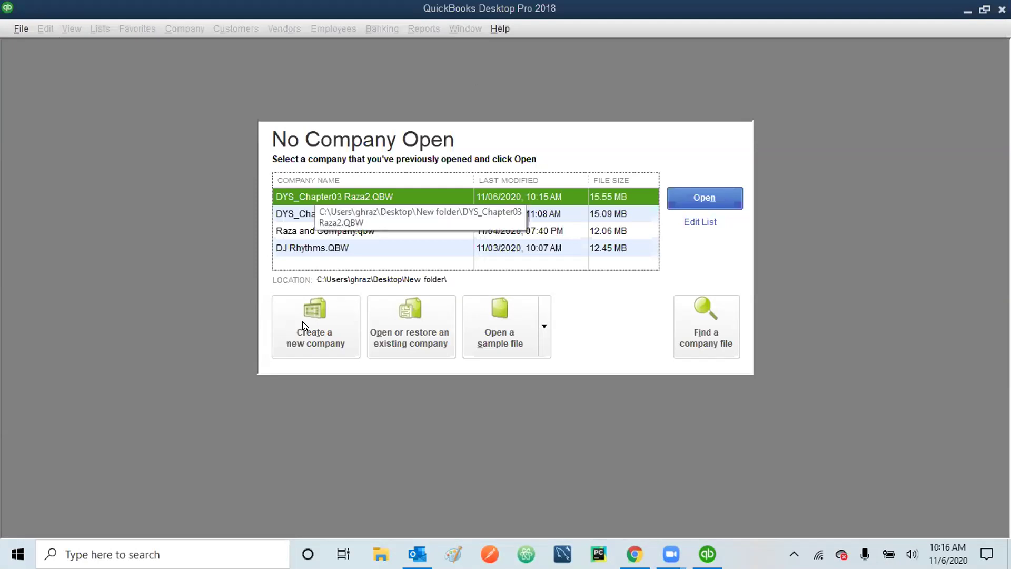
# - Begin a new company file from the No Company Open window after dismissing the File menu
pyautogui.click(17, 26)
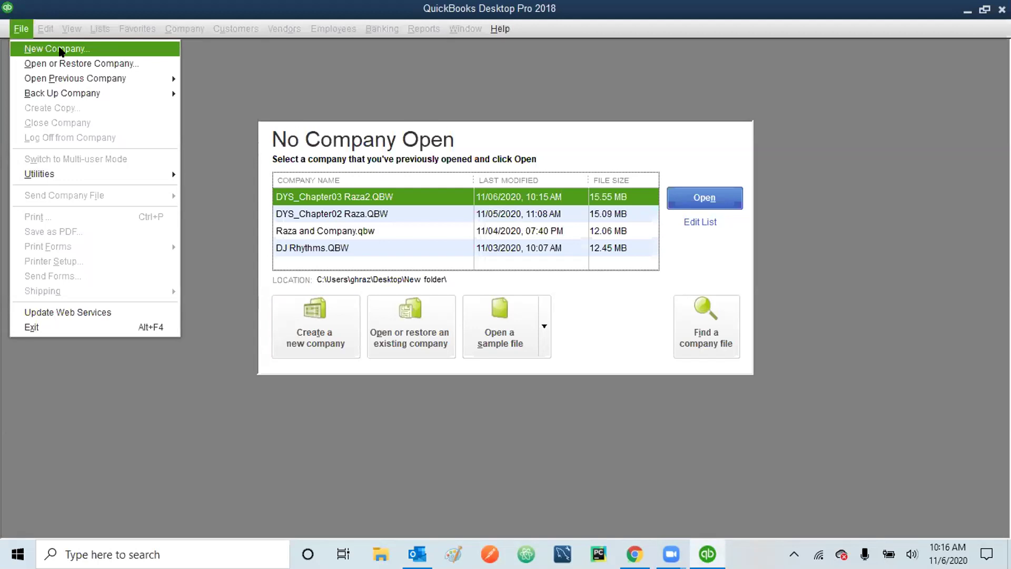
pyautogui.click(226, 238)
pyautogui.click(316, 316)
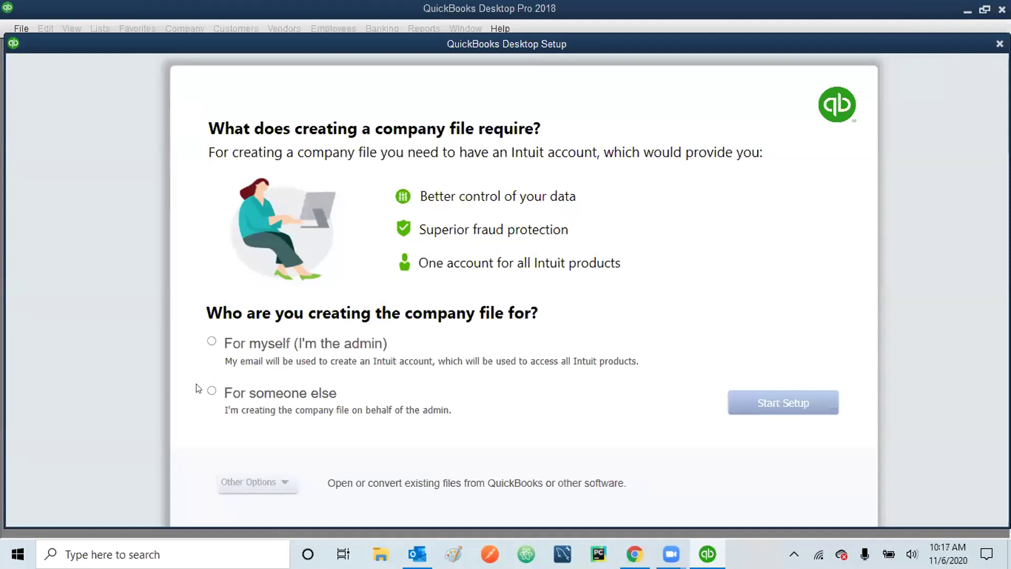
# - Choose 'For someone else', preview the business details form, then open the Other Options list
pyautogui.click(212, 391)
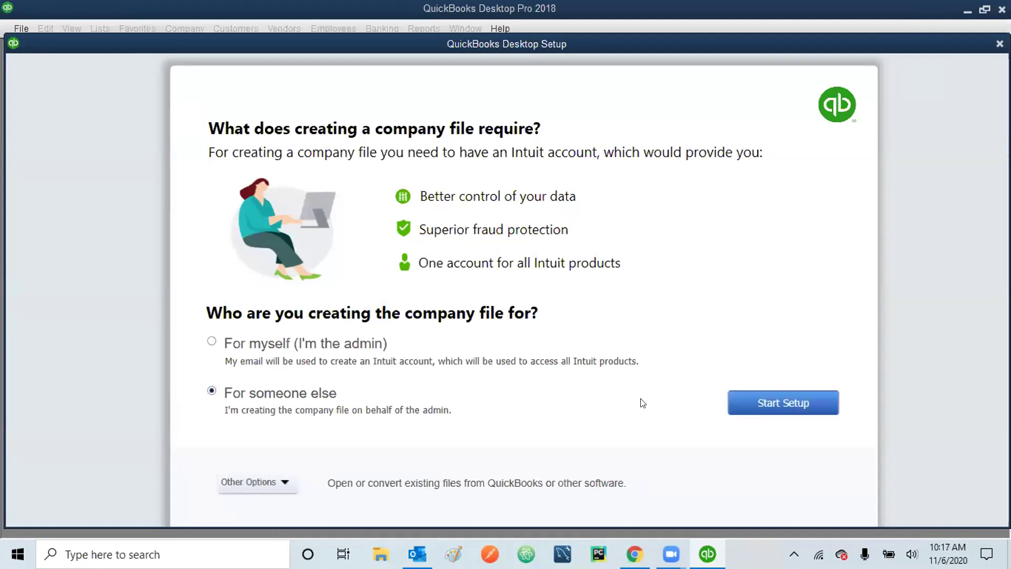
pyautogui.click(785, 400)
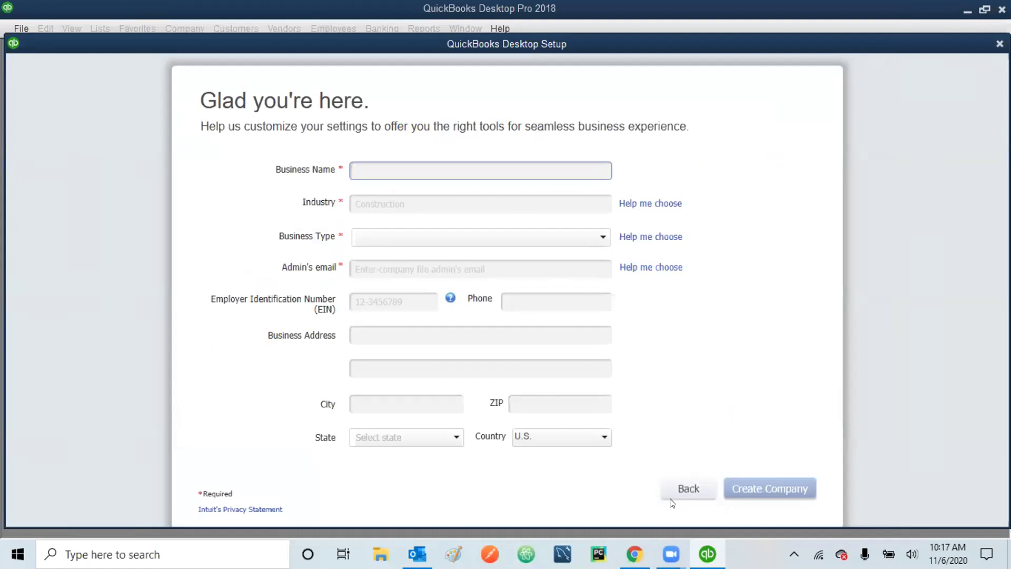
pyautogui.click(683, 489)
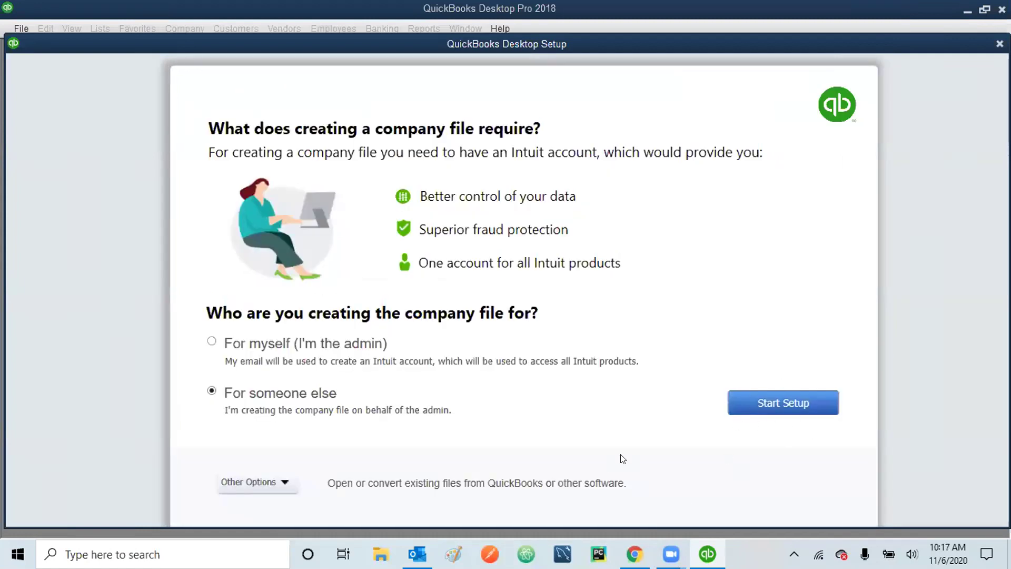
pyautogui.click(770, 408)
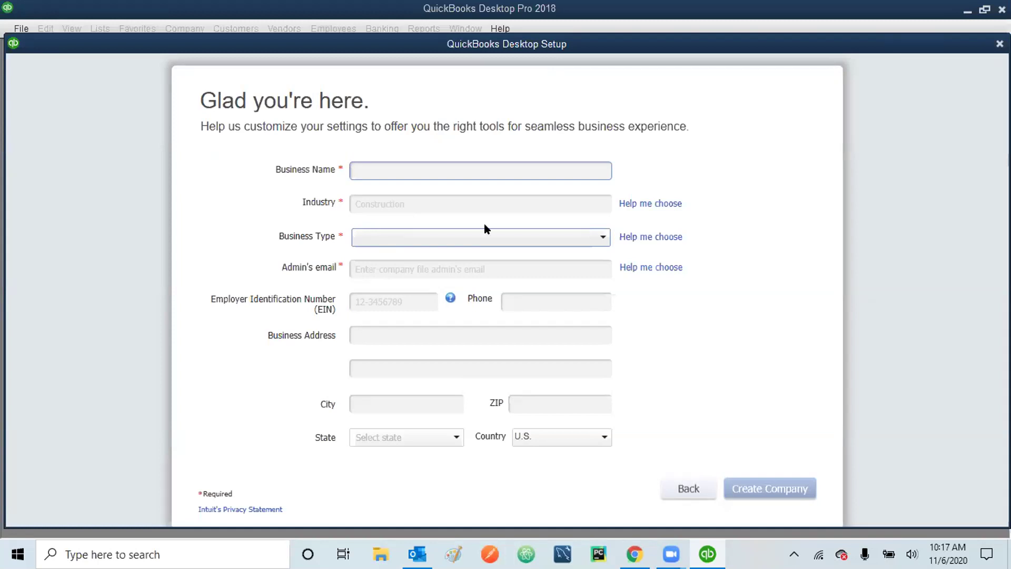
pyautogui.click(686, 495)
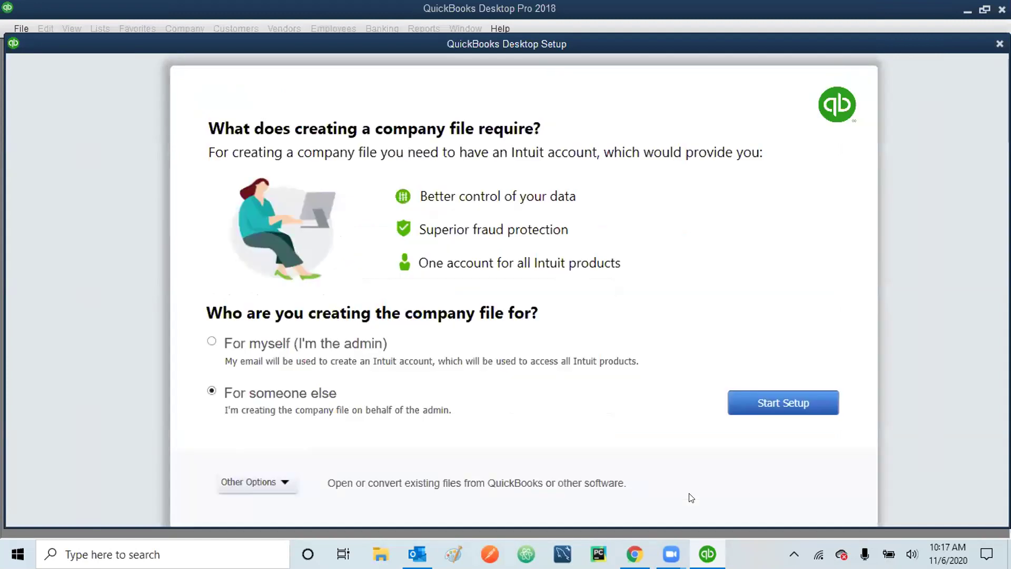
pyautogui.click(285, 482)
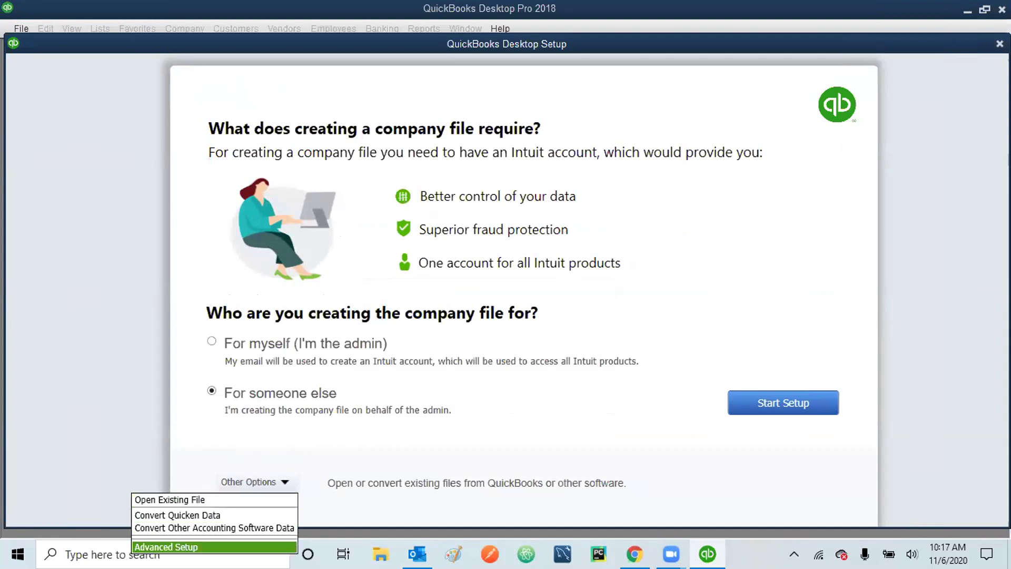
# - Pick Advanced Setup, enter company name 'DJ Rhythms 2' and copy it into Legal name
pyautogui.click(187, 547)
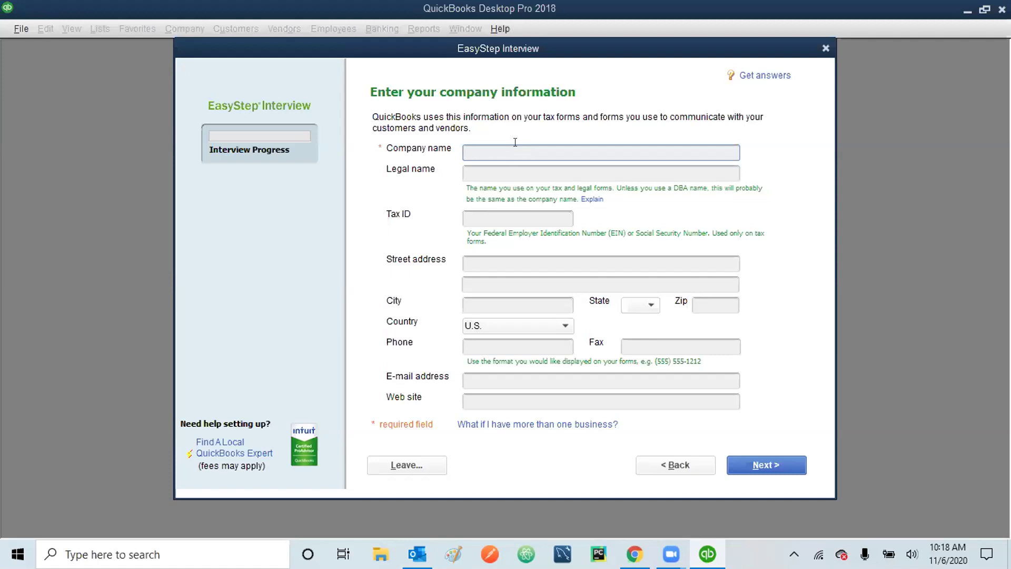
pyautogui.write('DJ Rhythms 2')
pyautogui.moveTo(519, 151); pyautogui.dragTo(422, 185)
pyautogui.rightClick(520, 150)
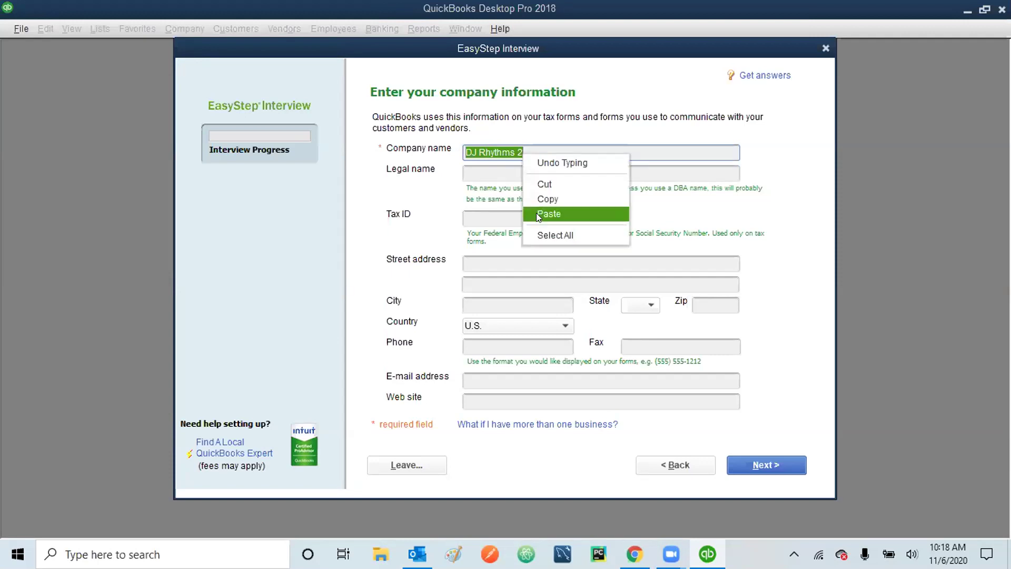
pyautogui.click(563, 199)
pyautogui.click(529, 167)
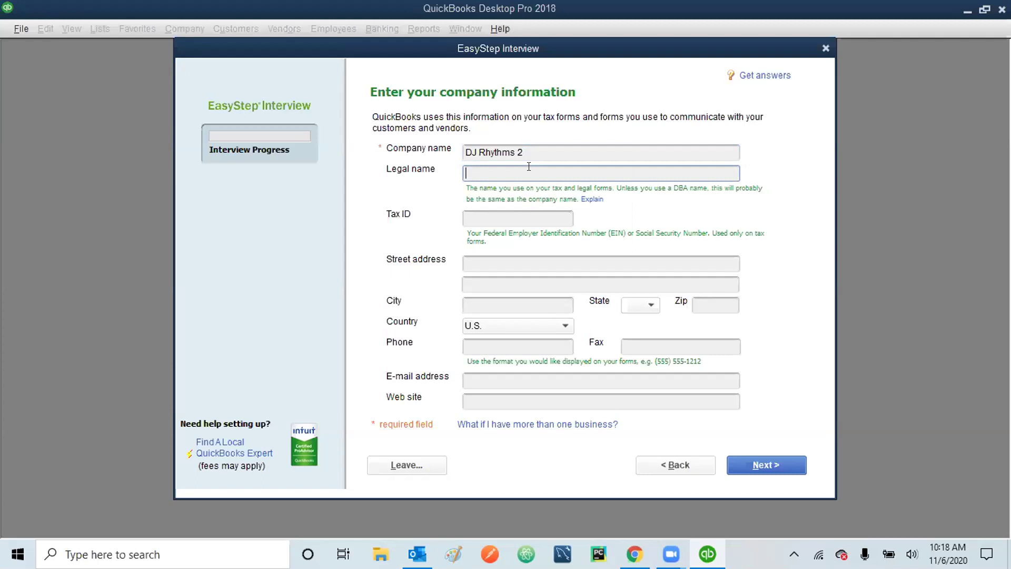
pyautogui.rightClick(529, 167)
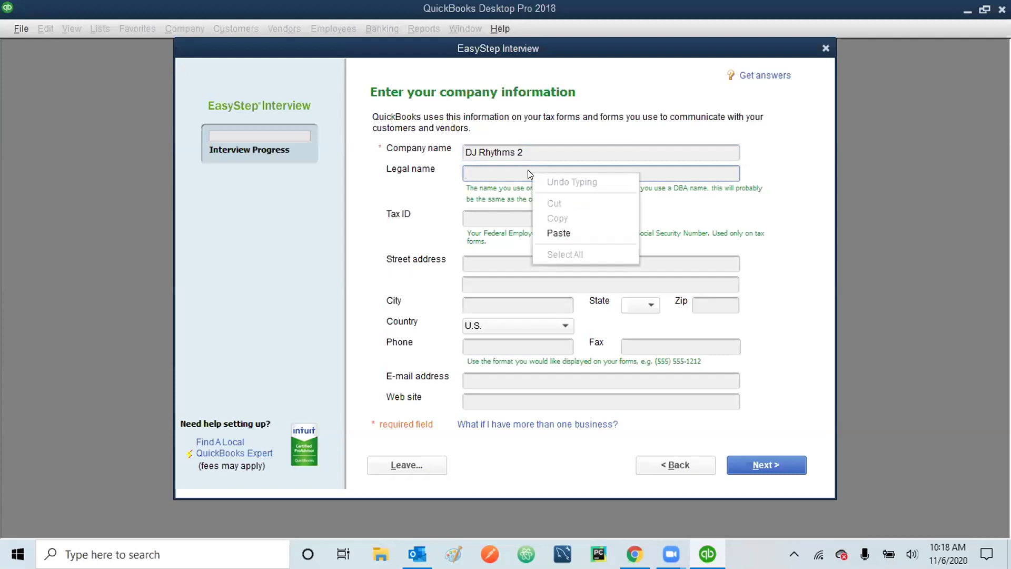
pyautogui.click(552, 235)
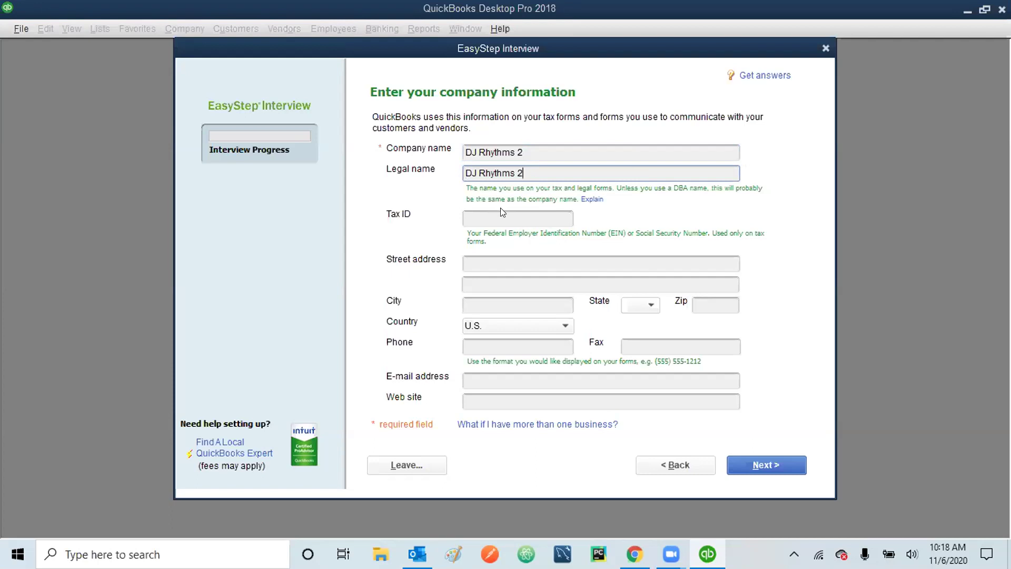
# - Enter the company's tax ID, street address and city
pyautogui.click(485, 218)
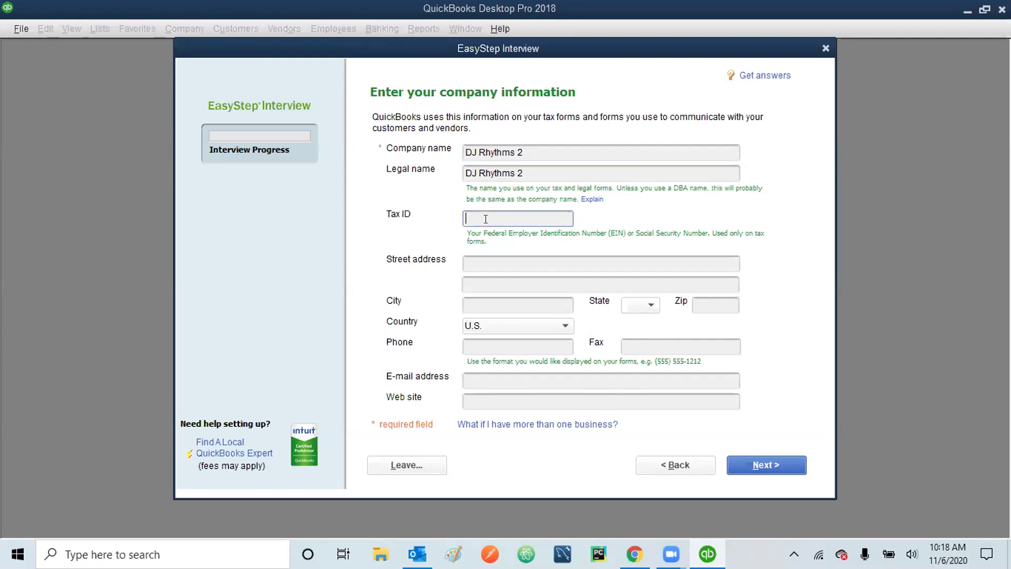
pyautogui.write('111-22-0000')
pyautogui.click(480, 260)
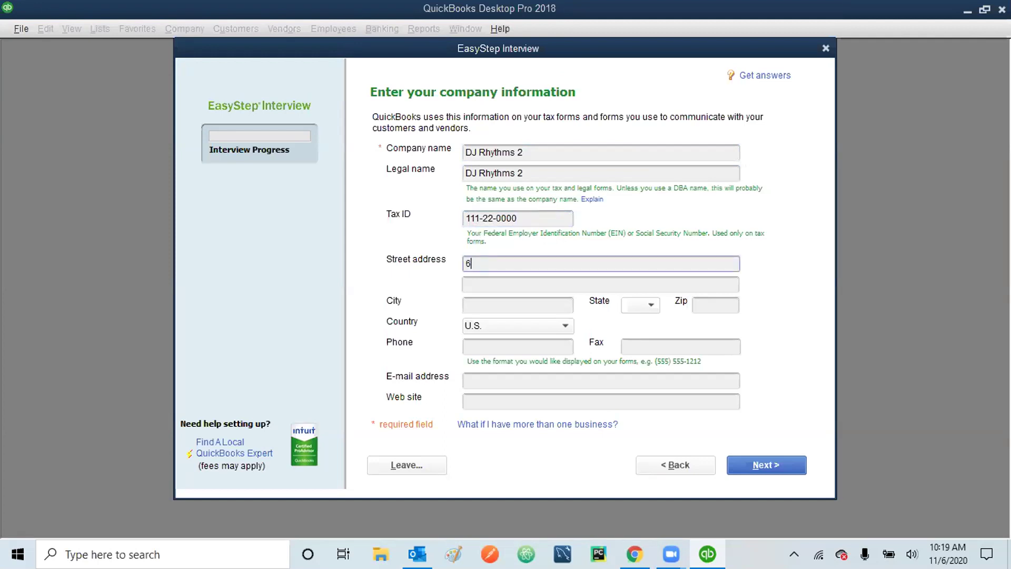
pyautogui.click(491, 303)
pyautogui.write('B')
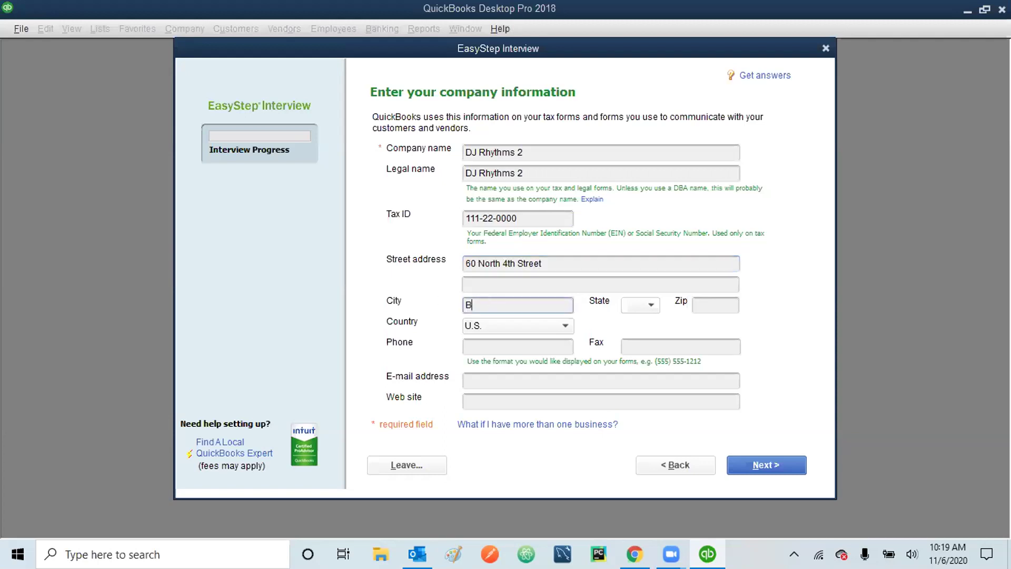
pyautogui.write('rooklyn')
# - Set the company's State to NY
pyautogui.click(644, 304)
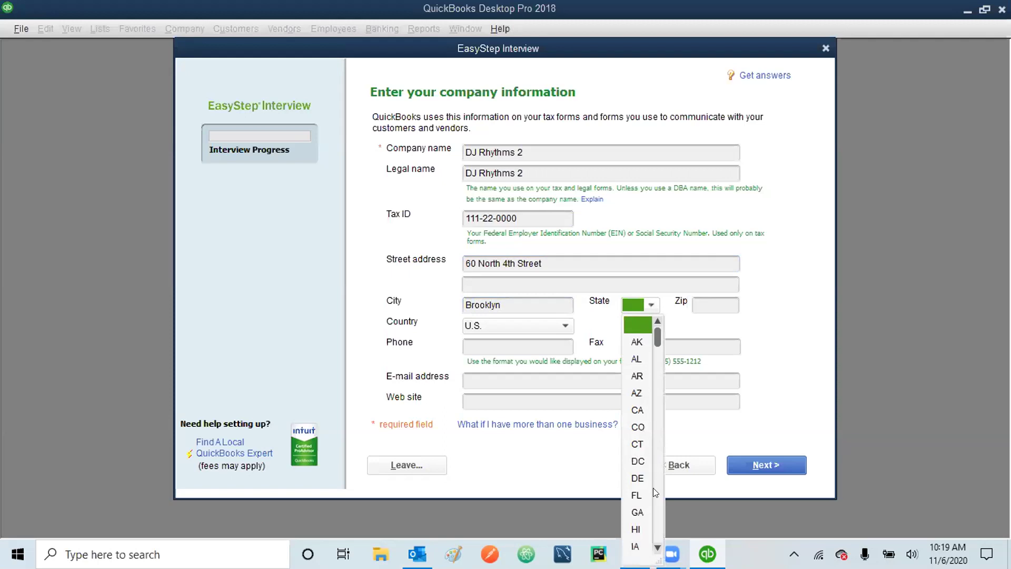
pyautogui.scroll(-8, 657, 518)
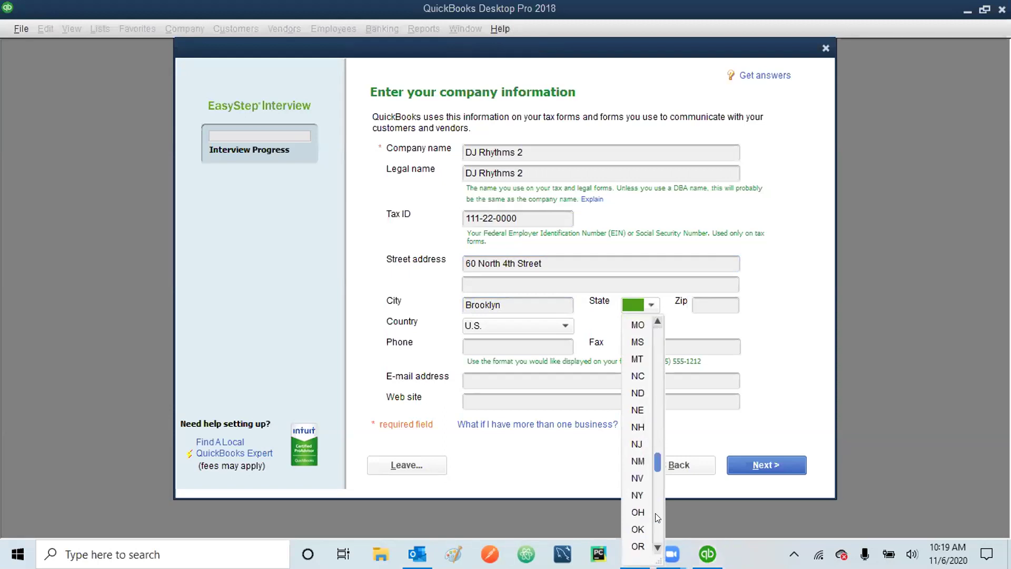
pyautogui.scroll(-5, 656, 515)
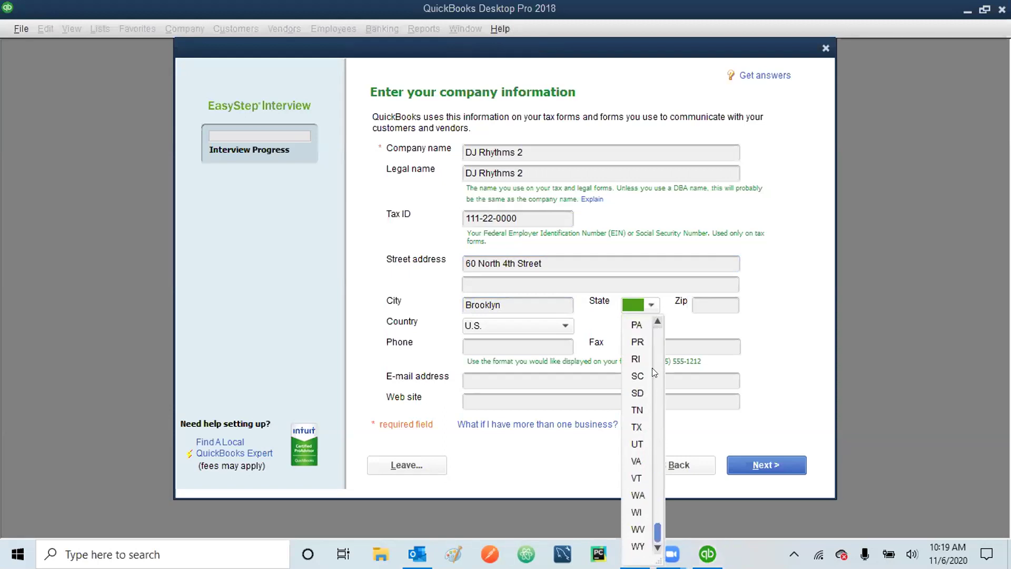
pyautogui.scroll(9, 650, 416)
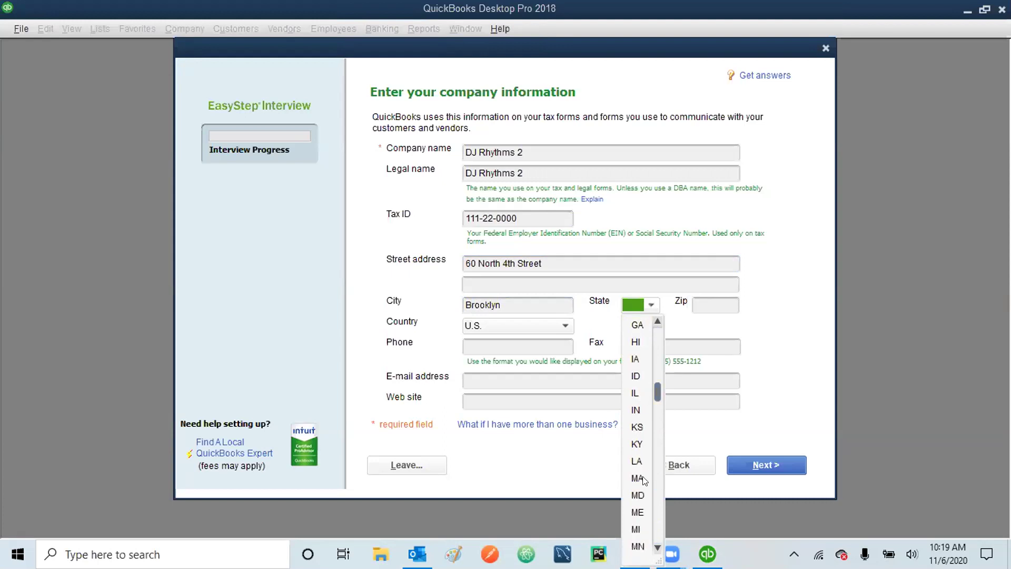
pyautogui.click(657, 547)
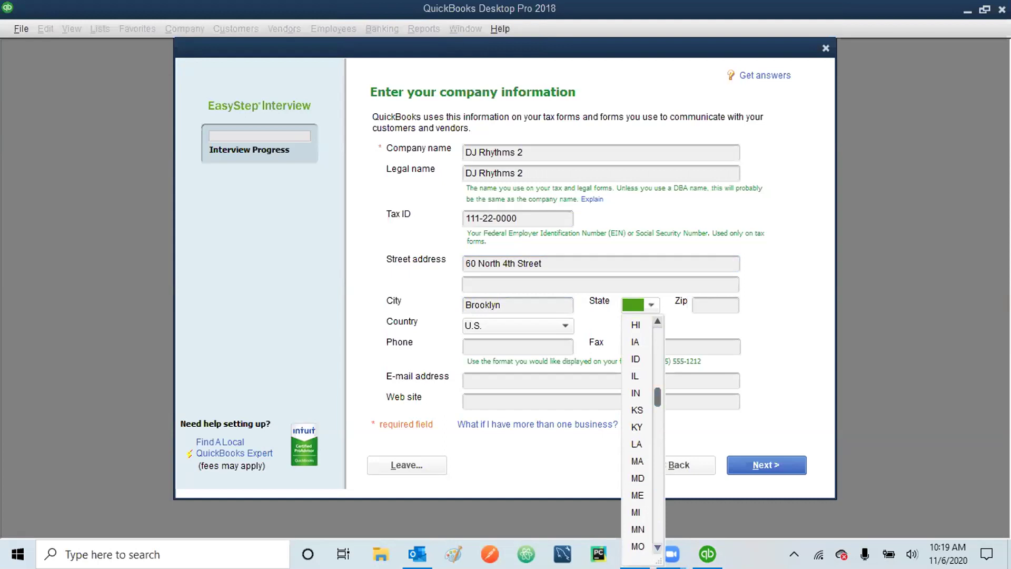
pyautogui.click(657, 548)
pyautogui.click(657, 547)
pyautogui.click(657, 548)
pyautogui.click(657, 547)
pyautogui.click(657, 548)
pyautogui.click(657, 548)
pyautogui.click(658, 547)
pyautogui.click(657, 548)
pyautogui.click(657, 548)
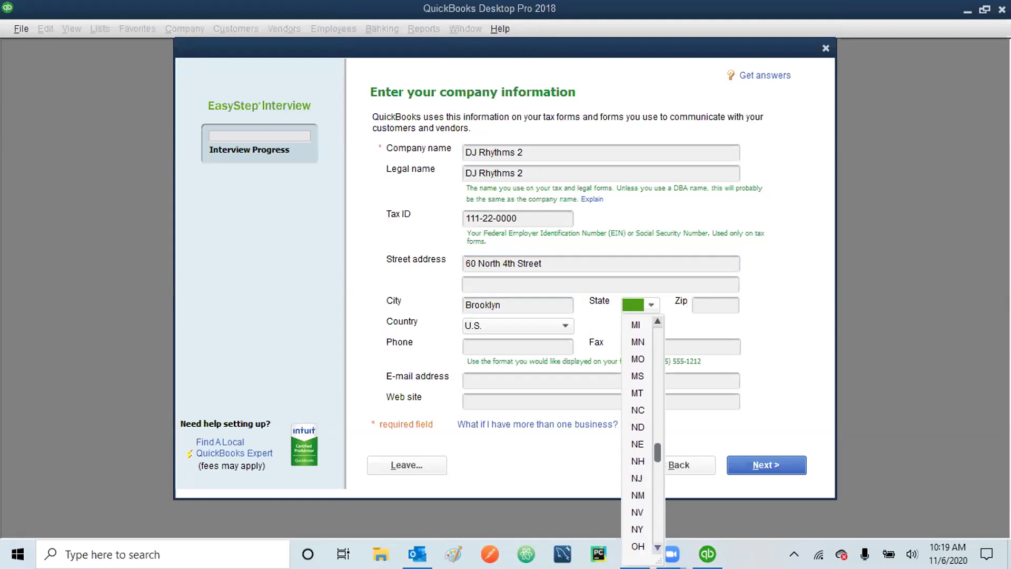
pyautogui.click(631, 307)
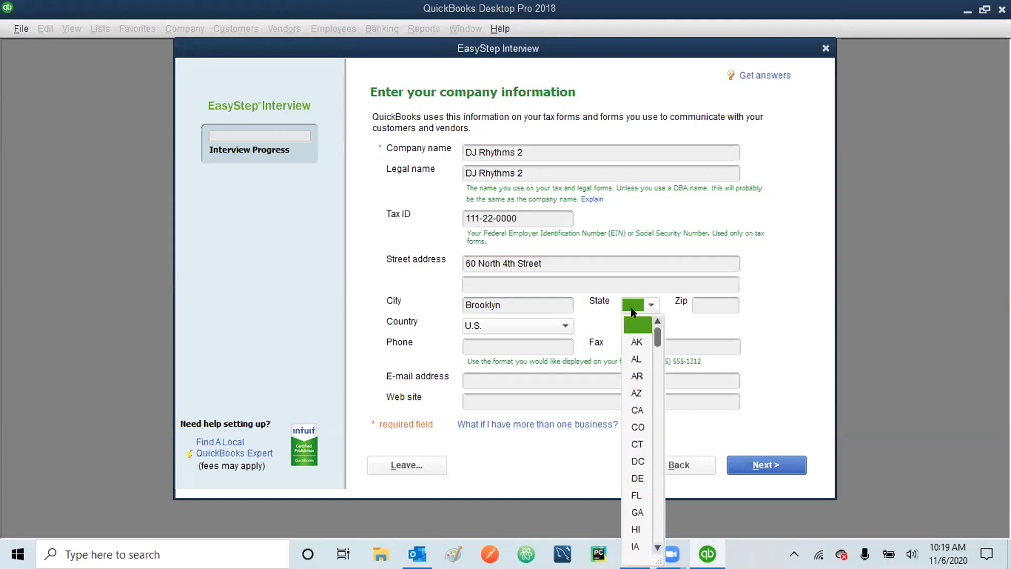
pyautogui.write('NC')
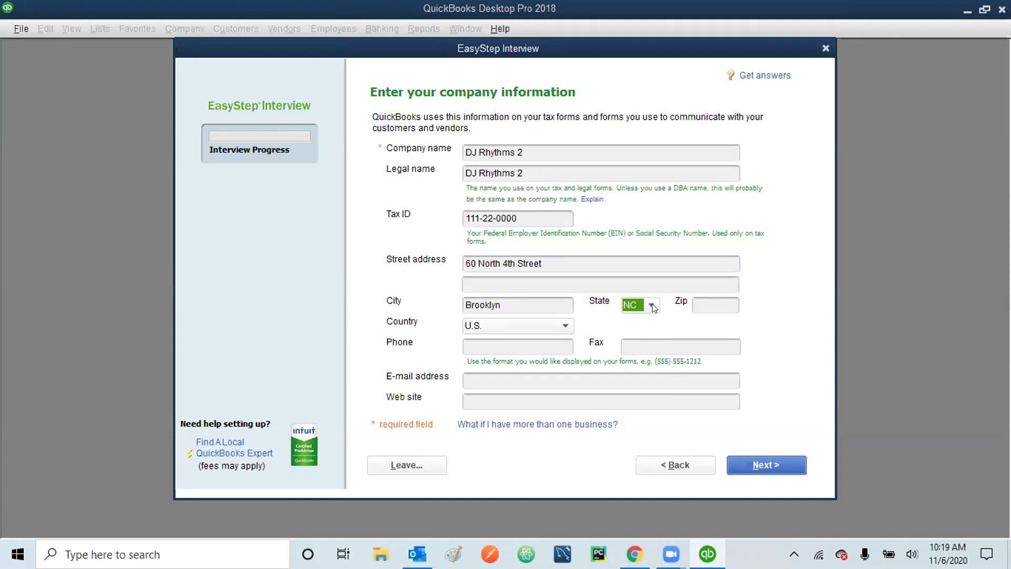
pyautogui.click(651, 305)
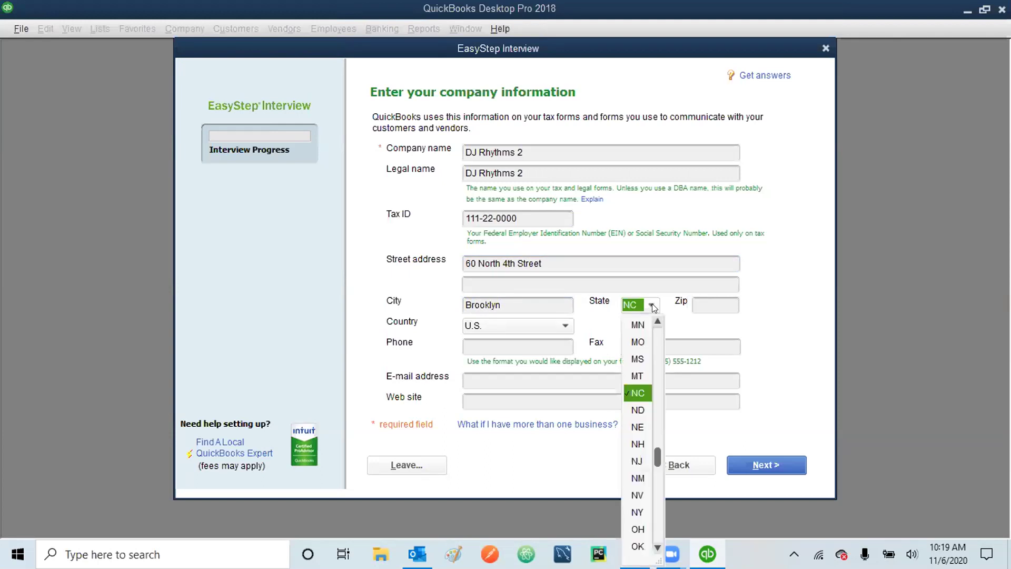
pyautogui.click(638, 512)
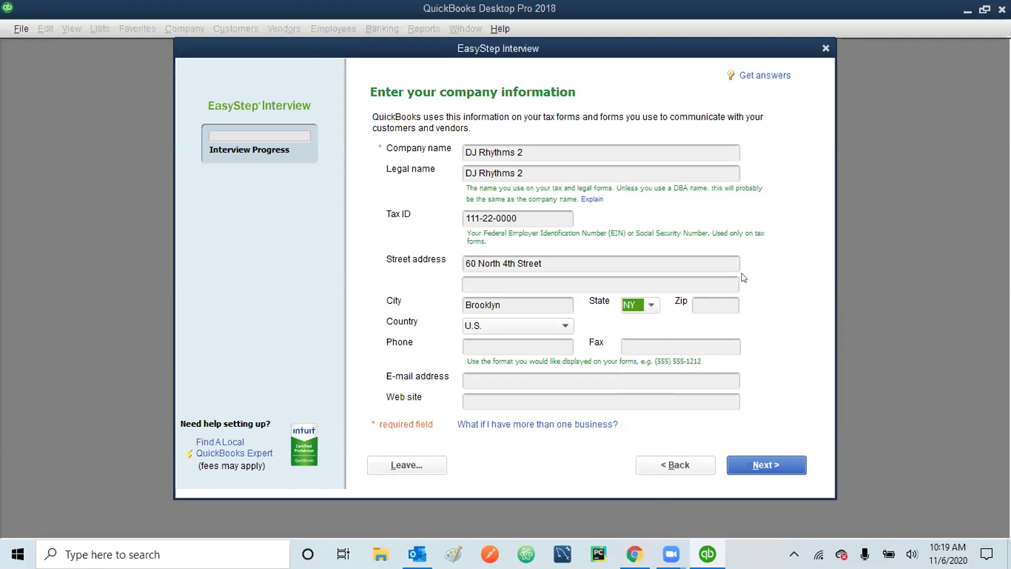
# - Enter the zip code and the company phone number
pyautogui.click(716, 302)
pyautogui.write('11249')
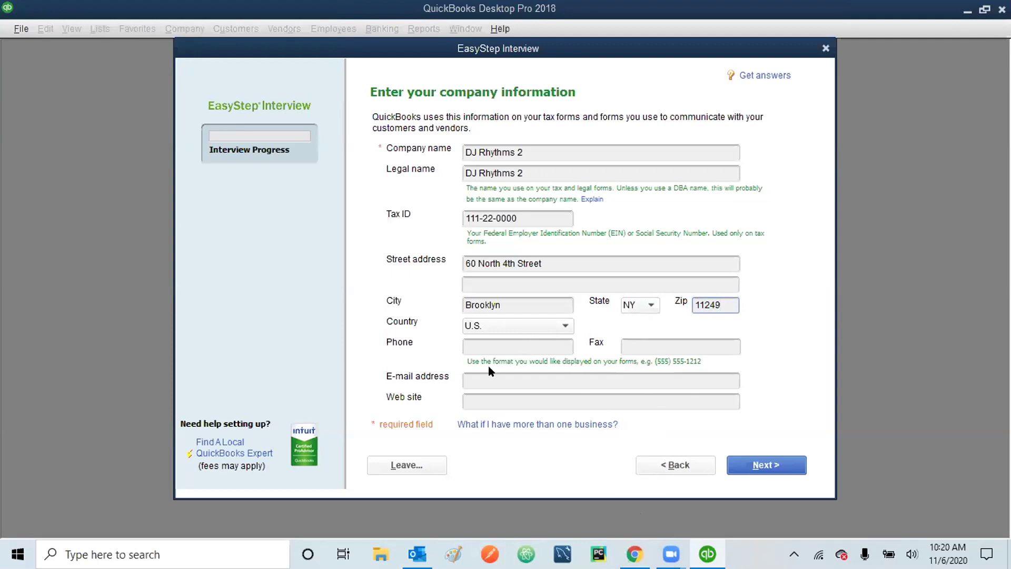
pyautogui.click(496, 342)
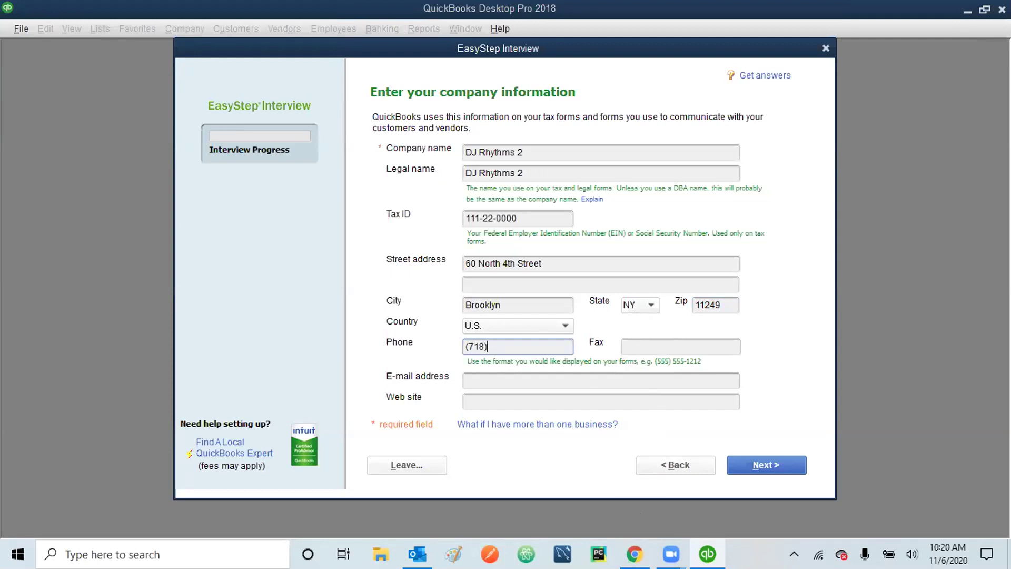
pyautogui.click(567, 376)
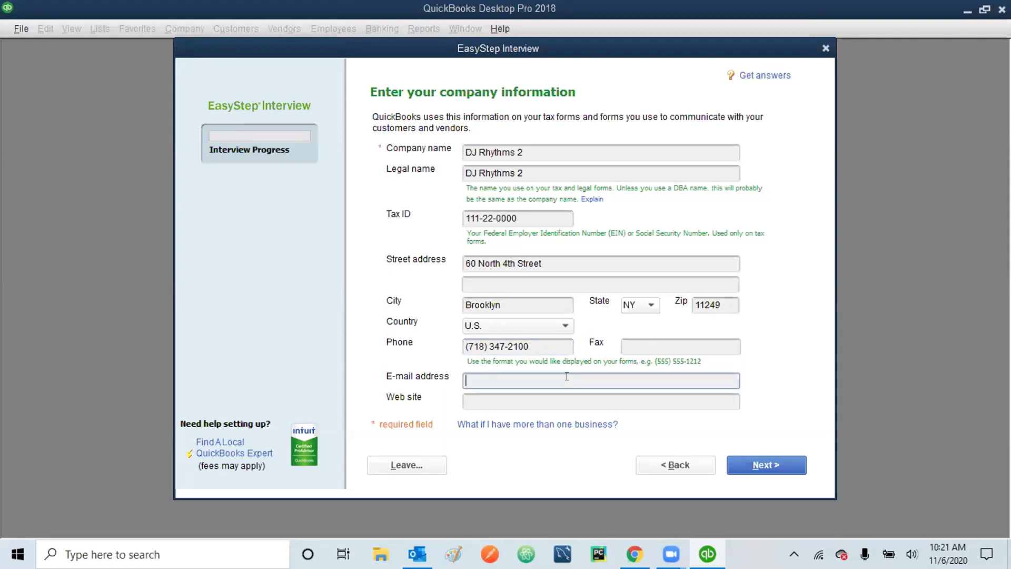
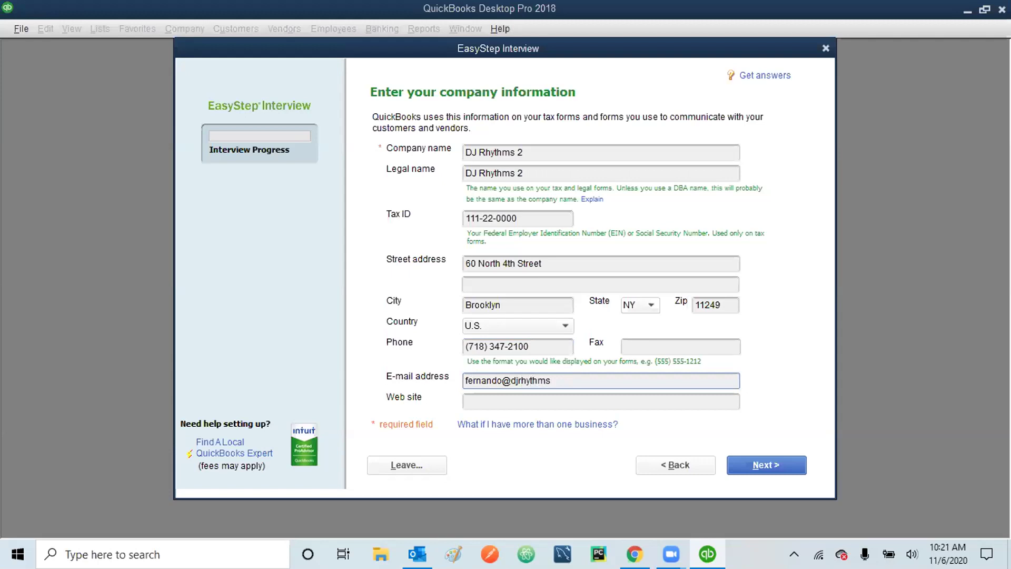
pyautogui.click(543, 400)
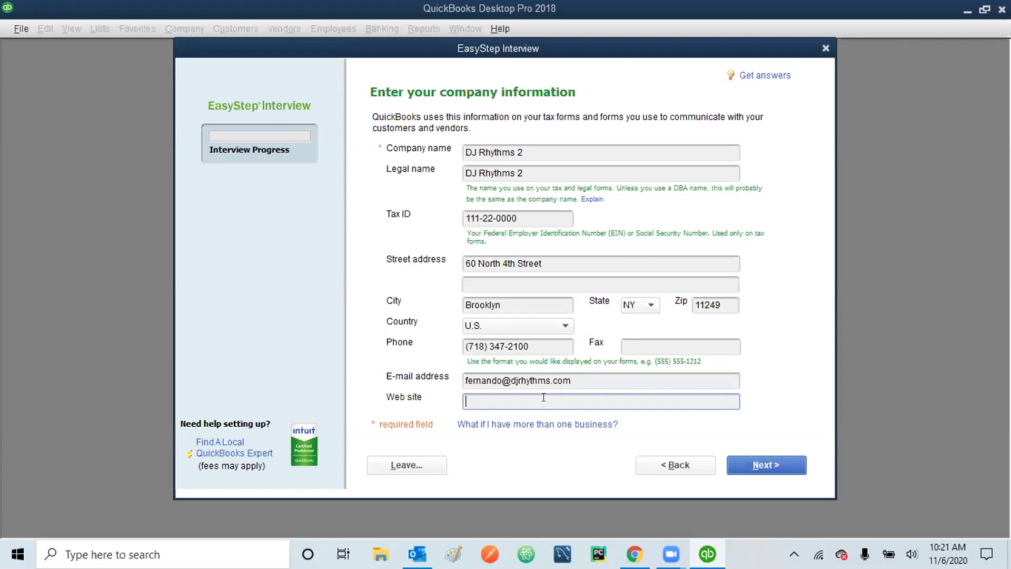
pyautogui.write('www.djrhythms.com')
pyautogui.click(771, 464)
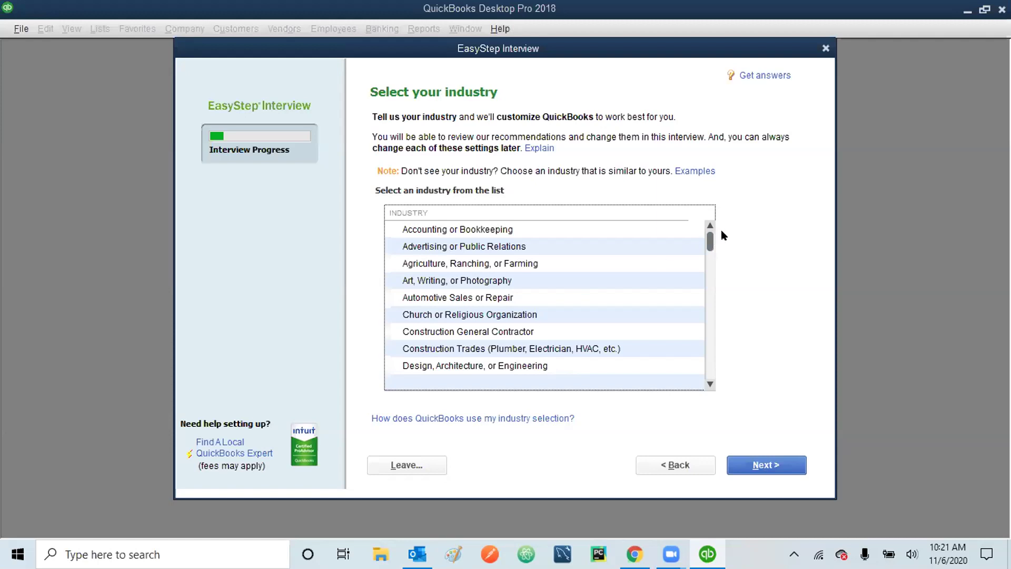
# - Scroll the Industry list down and pick General Service-based Business
pyautogui.moveTo(708, 237); pyautogui.dragTo(712, 387)
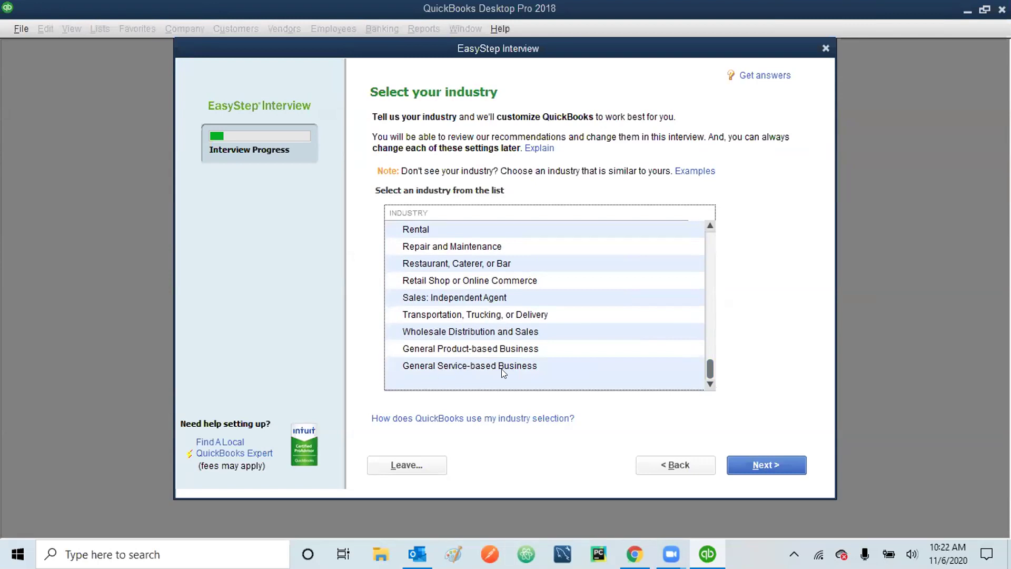
pyautogui.click(473, 368)
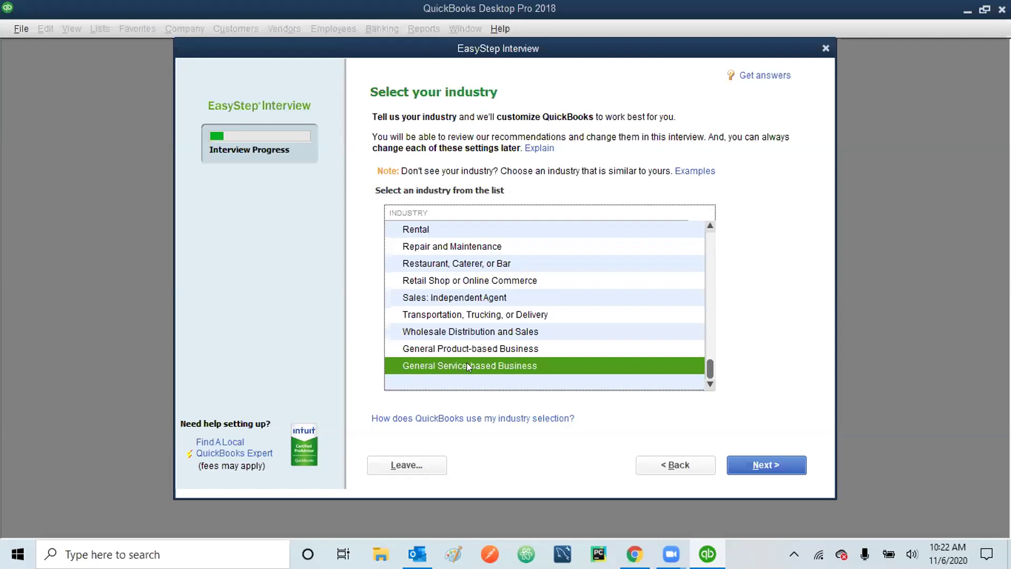
# - Continue from the industry page to the company organization question
pyautogui.click(764, 462)
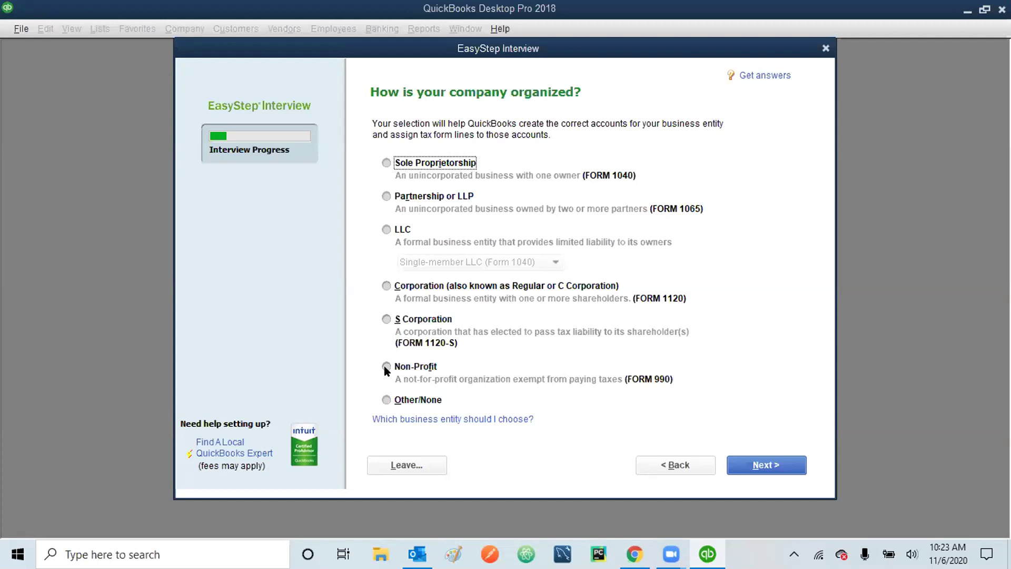
# - Set the business entity type to Sole Proprietorship and continue to the fiscal year page
pyautogui.click(385, 367)
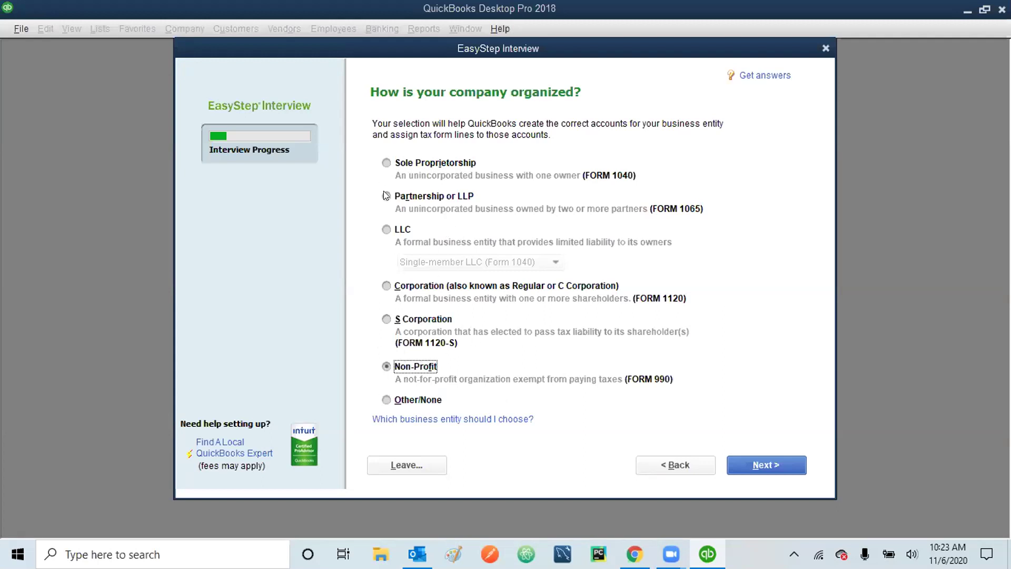
pyautogui.click(385, 163)
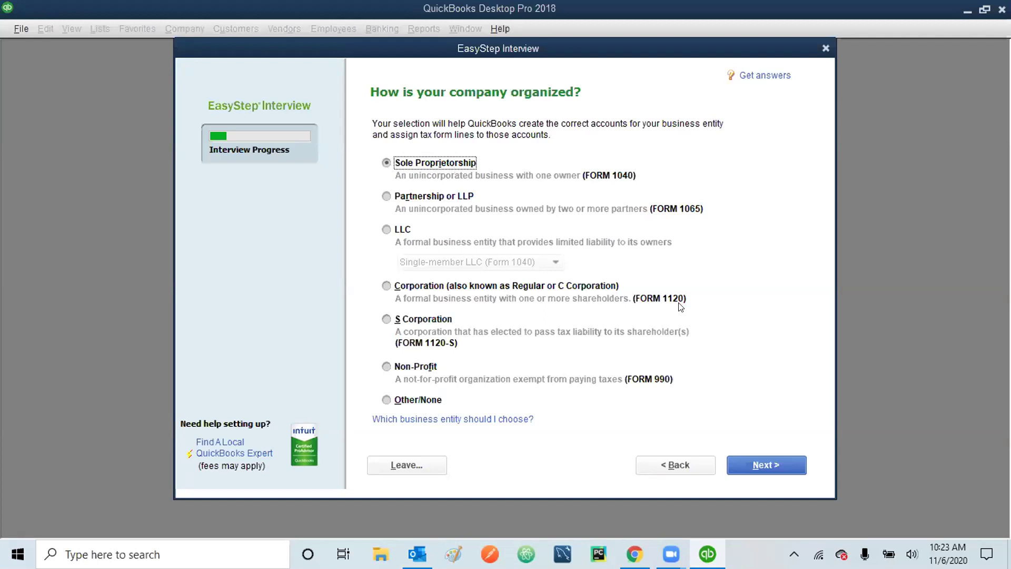
pyautogui.click(772, 463)
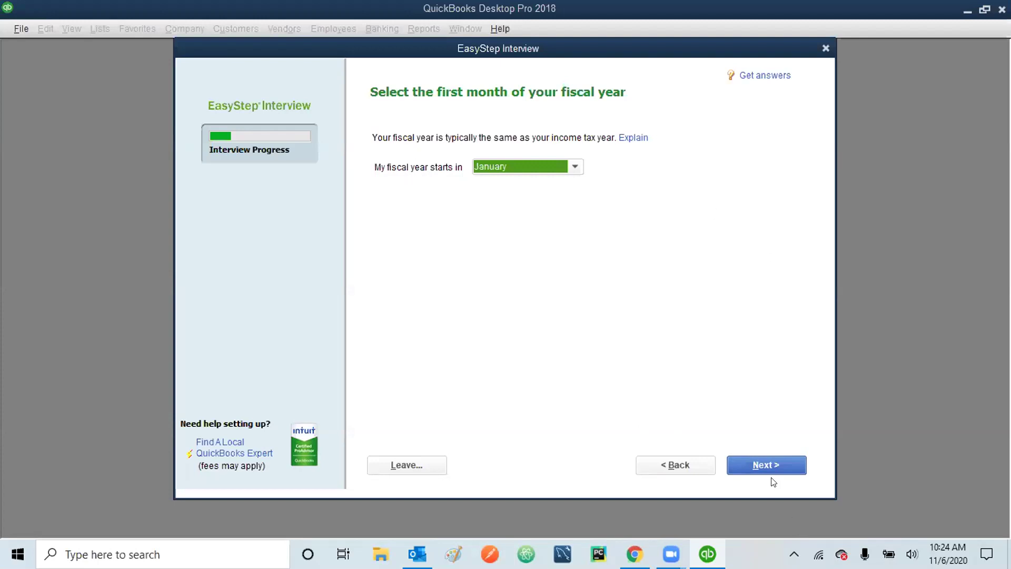
# - Keep January as fiscal start month, then set and confirm the administrator password
pyautogui.click(760, 466)
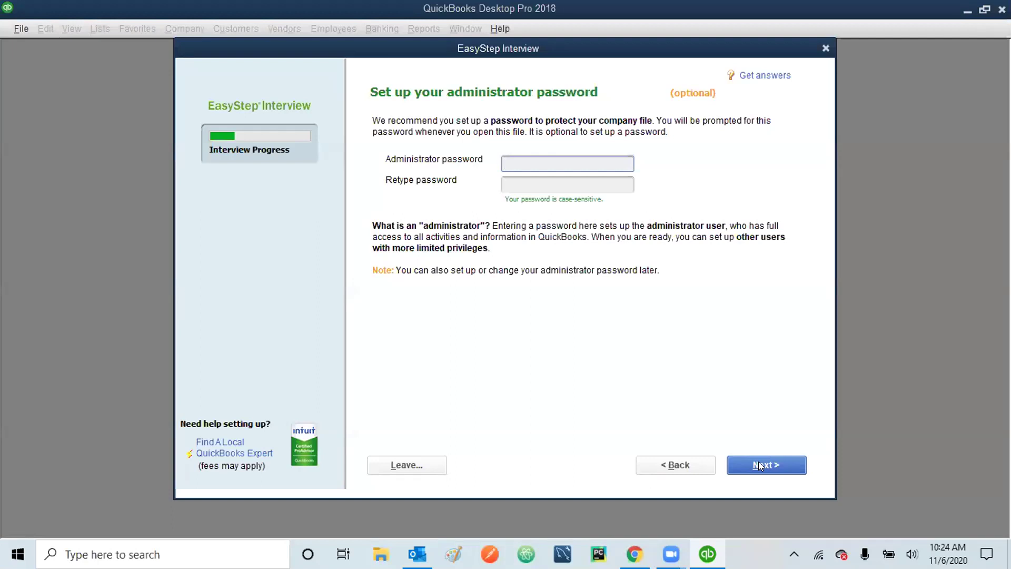
pyautogui.write('**********')
pyautogui.click(577, 183)
pyautogui.write('******')
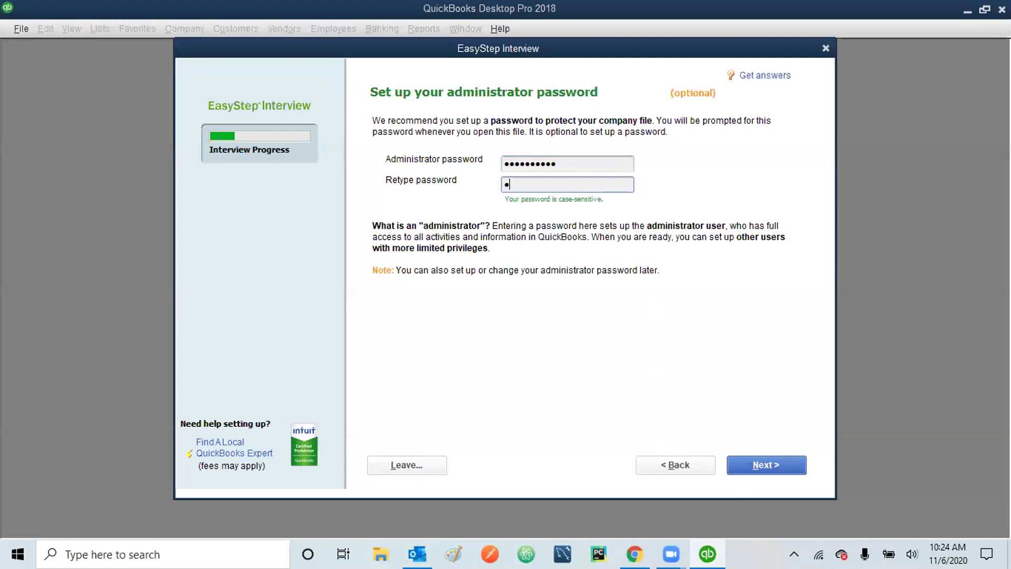
pyautogui.write('*****')
pyautogui.click(774, 471)
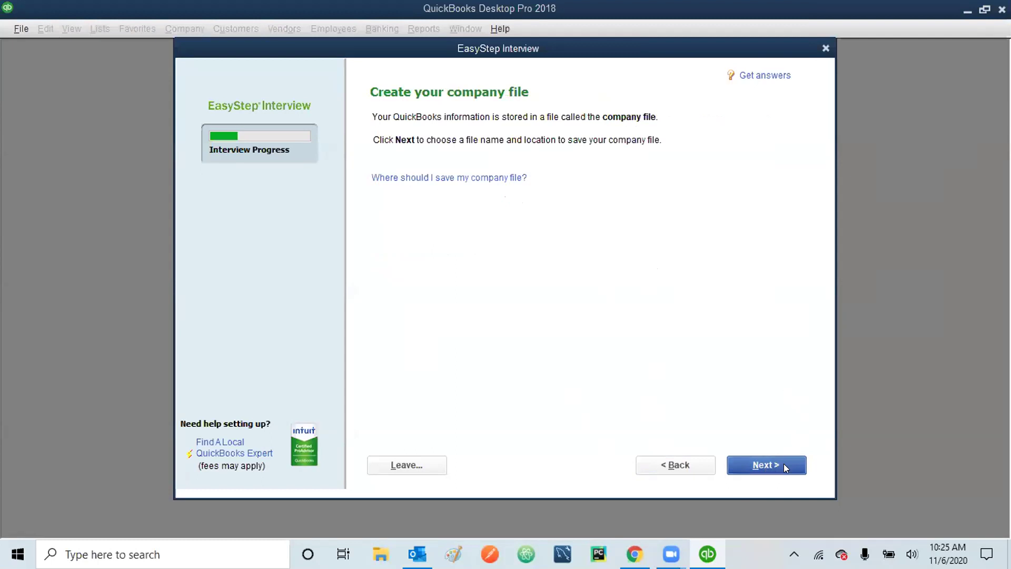
# - Continue to the Filename for New Company dialog proposing 'DJ Rhythms 2.QBW'
pyautogui.click(772, 462)
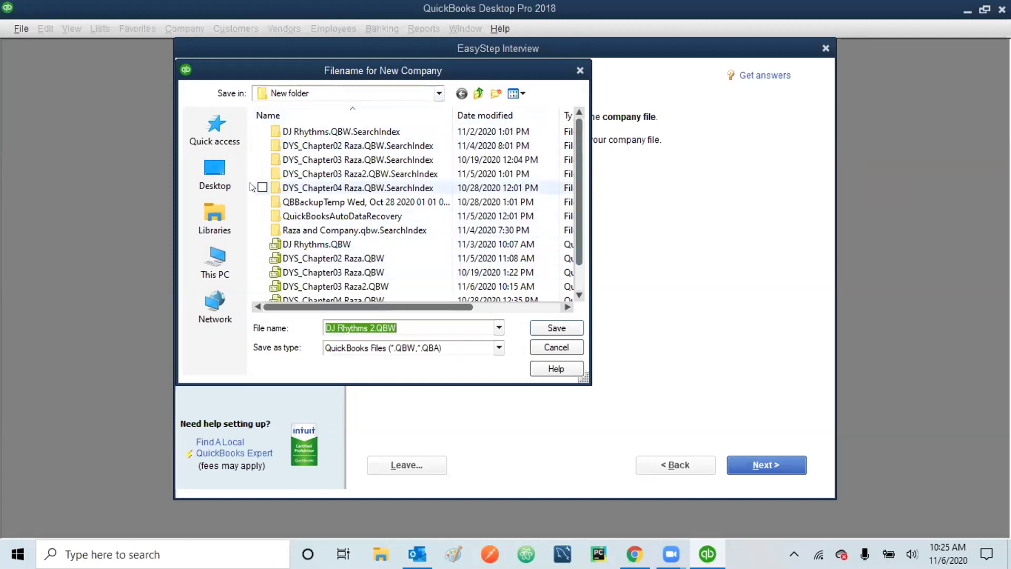
# - Choose New folder on the Desktop as the save location for the company file
pyautogui.click(210, 174)
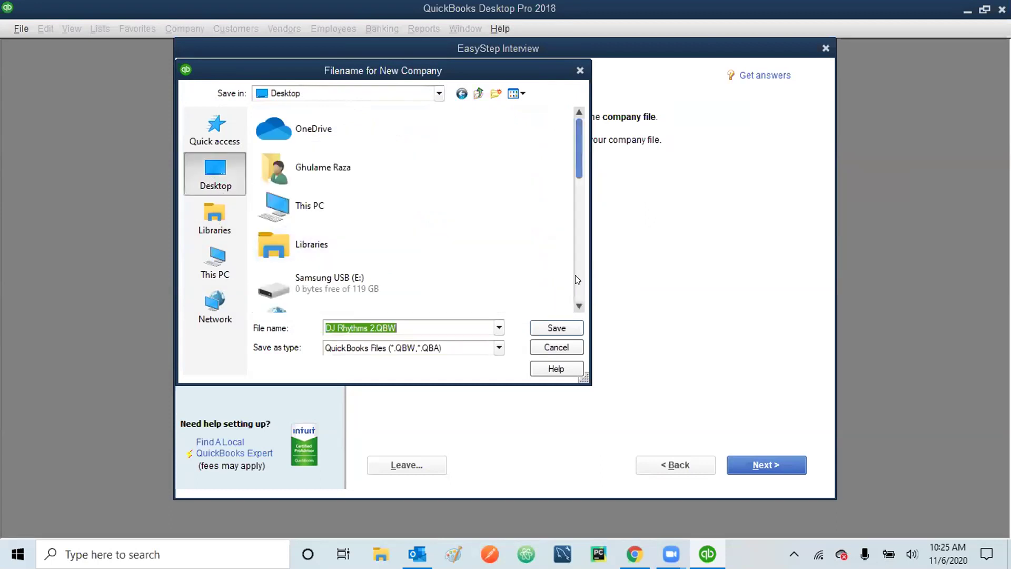
pyautogui.scroll(-10, 575, 275)
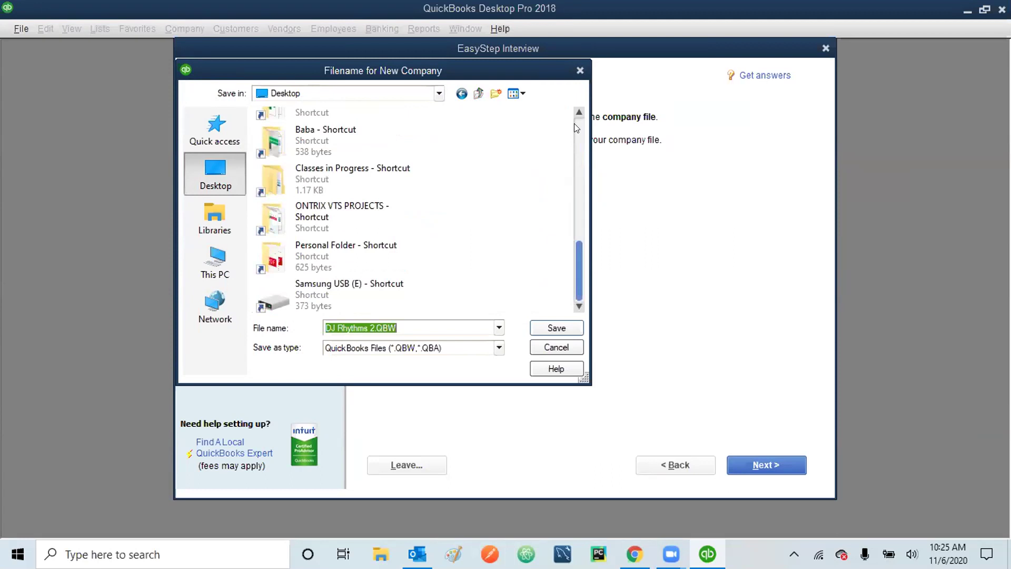
pyautogui.scroll(5, 574, 127)
pyautogui.click(311, 231)
pyautogui.doubleClick(312, 232)
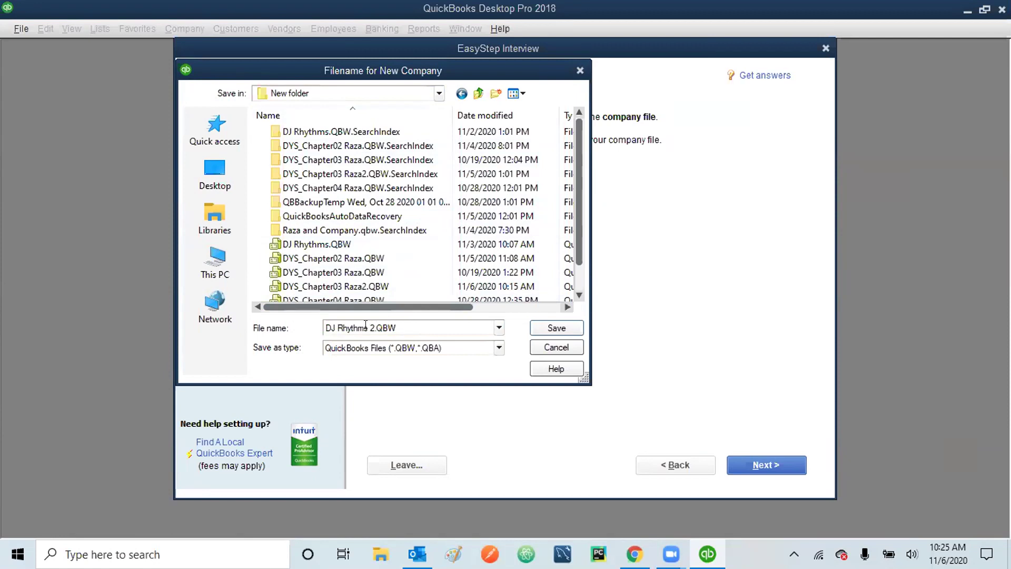
# - Insert 'Raza' into the file name so it reads DJ Rhythms Raza2.QBW
pyautogui.click(366, 328)
pyautogui.click(366, 328)
pyautogui.write('Raza')
pyautogui.press('Delete')
pyautogui.click(390, 328)
# - Save to create the DJ Rhythms Raza2 company file, then choose Leave on the Customizing QuickBooks page
pyautogui.click(556, 328)
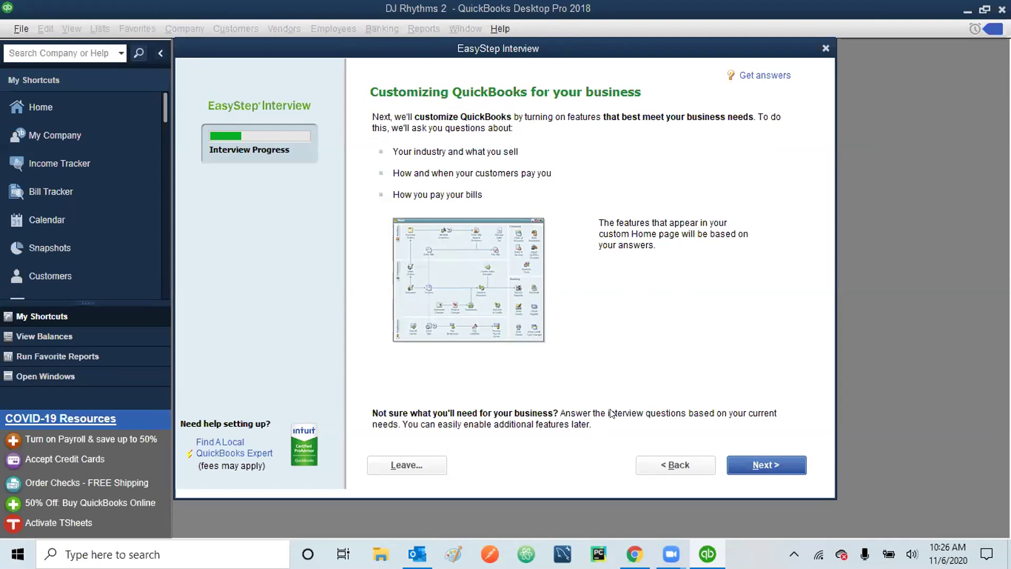
pyautogui.click(403, 464)
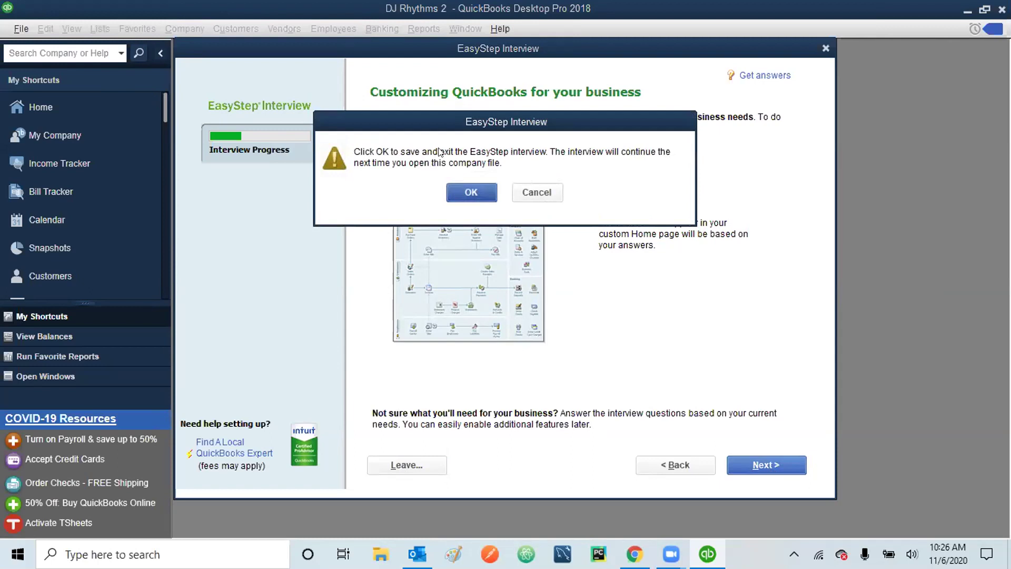
# - Confirm saving and exiting the EasyStep Interview with OK
pyautogui.click(466, 190)
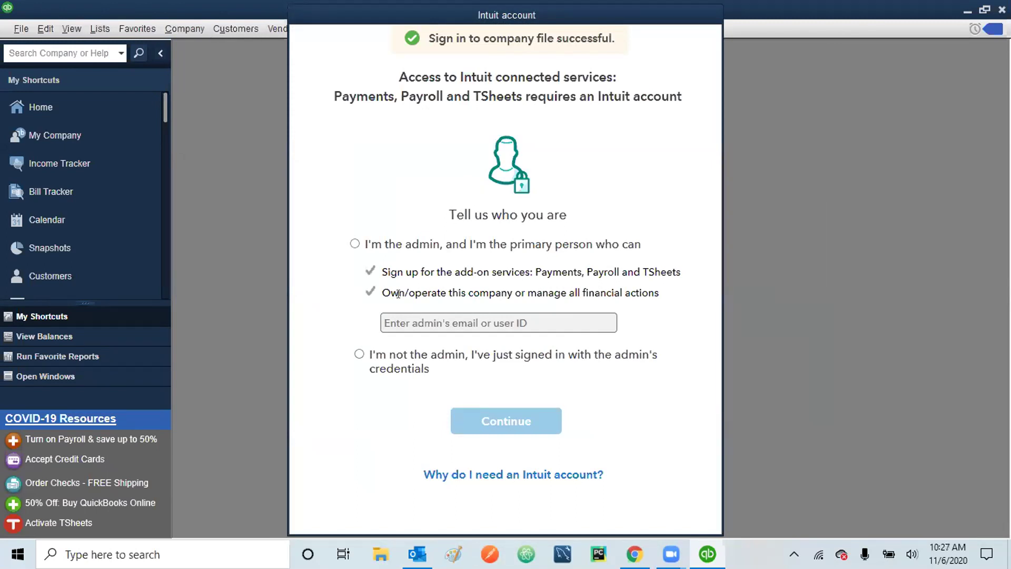
# - Answer the Intuit account prompt as not the admin and acknowledge the sign-in reminder
pyautogui.click(359, 354)
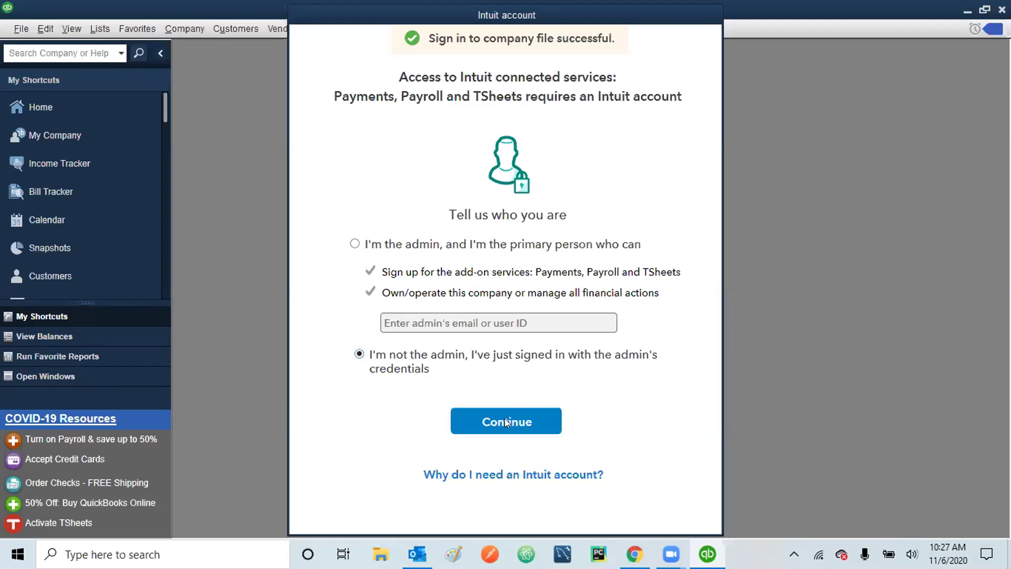
pyautogui.click(505, 422)
pyautogui.click(508, 309)
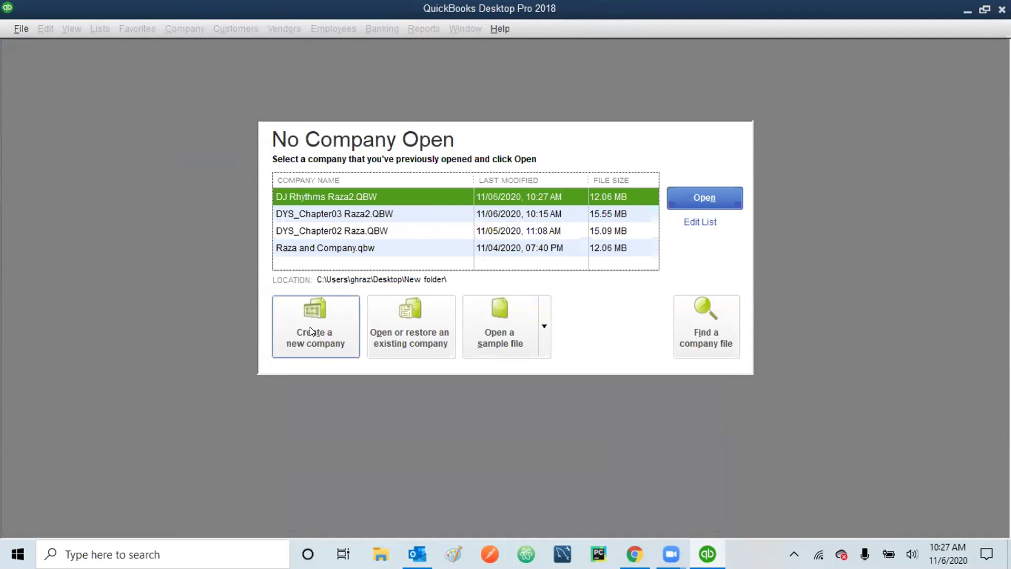
# - Choose to open an existing company and proceed with 'Open a company file'
pyautogui.click(410, 326)
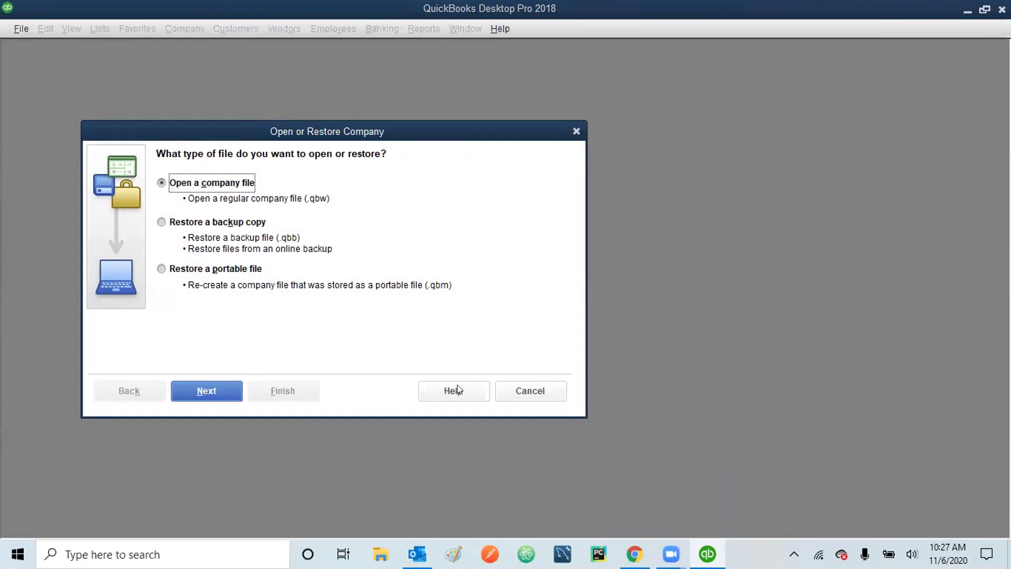
pyautogui.click(526, 384)
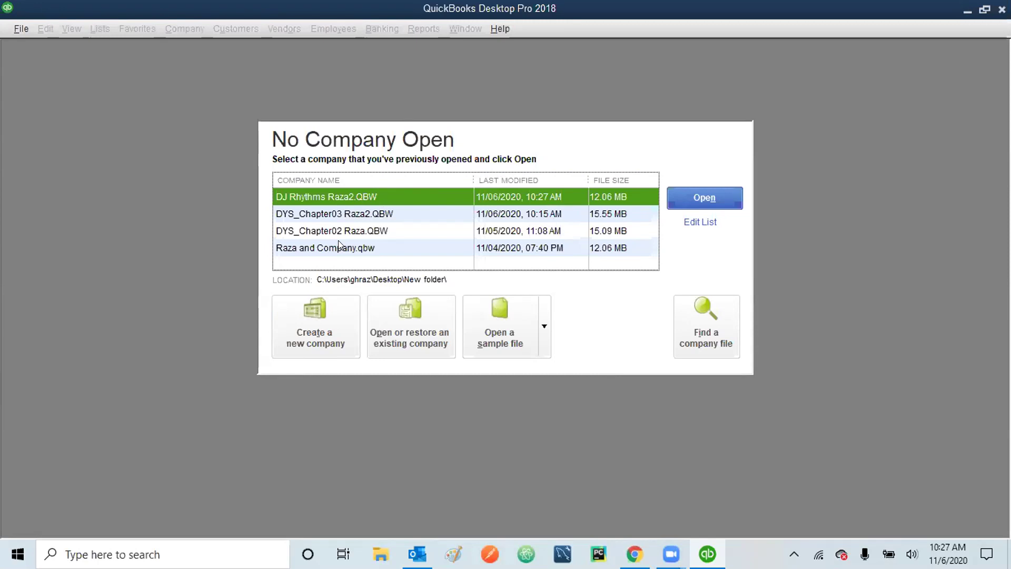
pyautogui.click(419, 325)
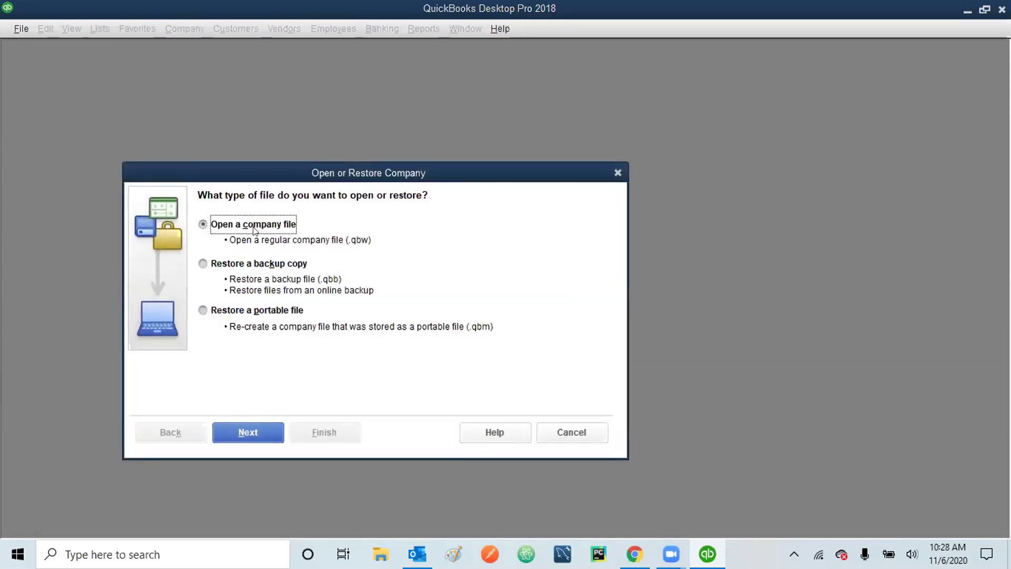
pyautogui.click(232, 430)
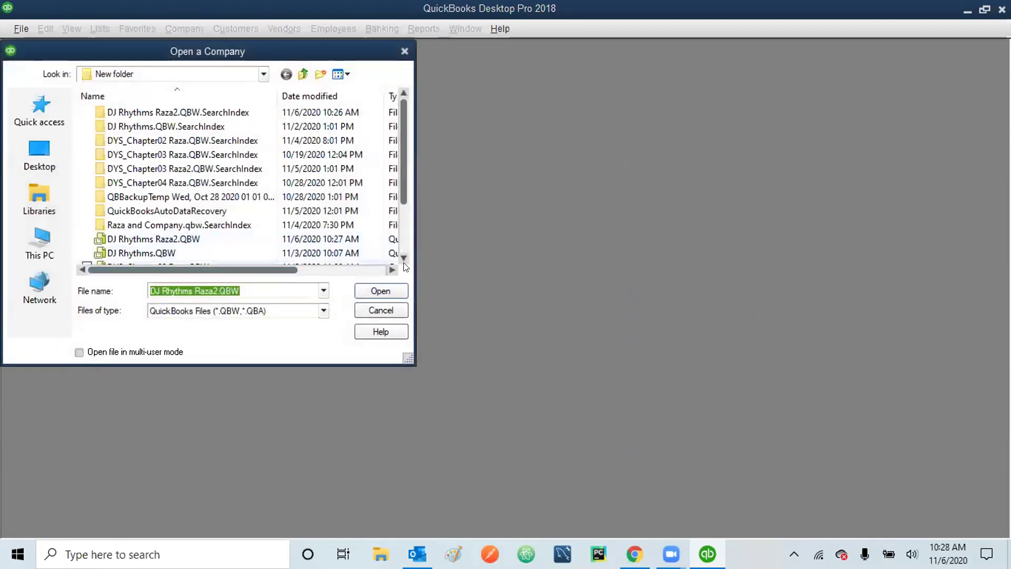
# - Select DJ Rhythms Raza2.QBW in the file list and open it, which fails with error -6123,0
pyautogui.click(404, 259)
pyautogui.click(404, 259)
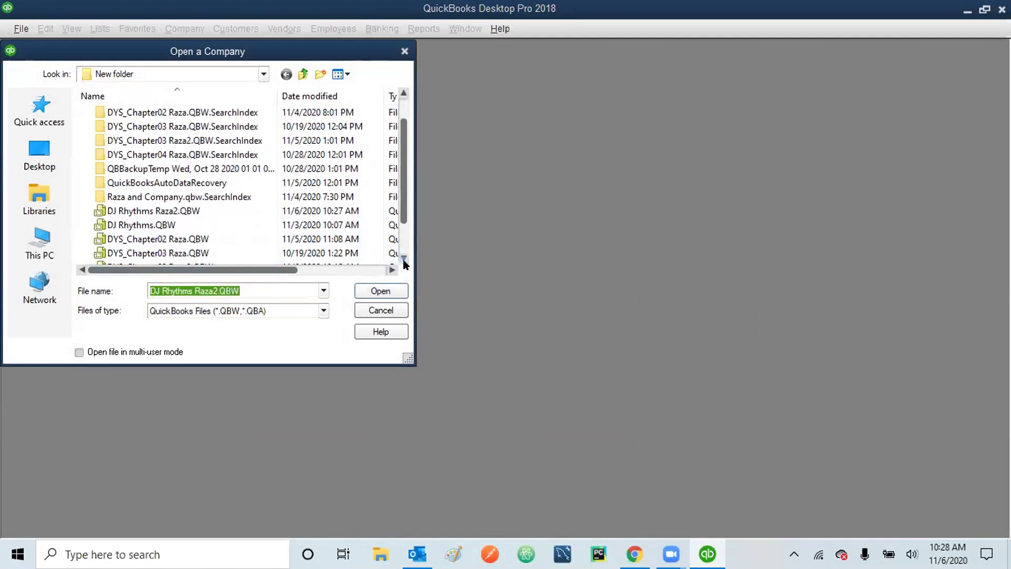
pyautogui.click(404, 259)
pyautogui.click(404, 259)
pyautogui.click(404, 259)
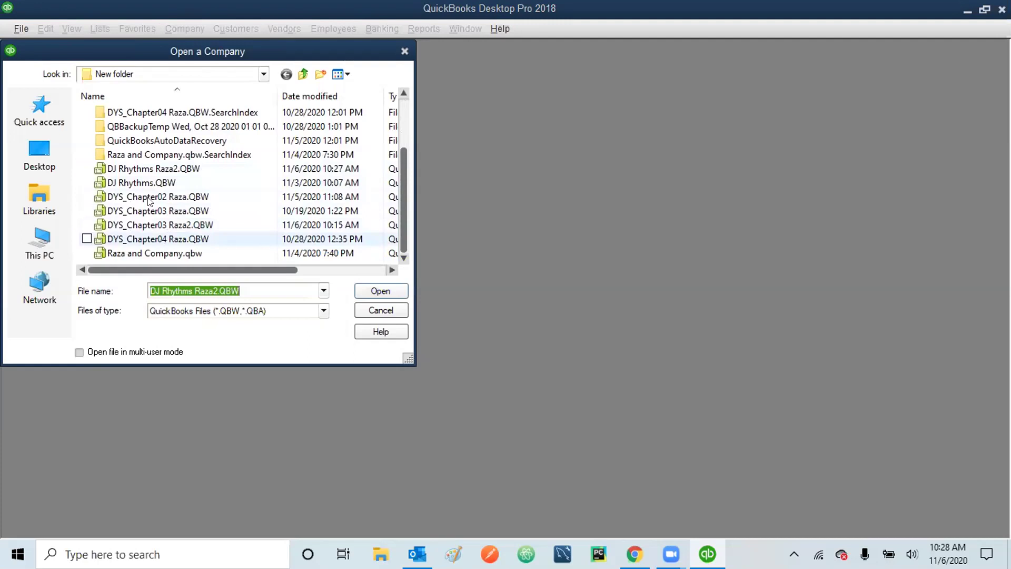
pyautogui.click(167, 169)
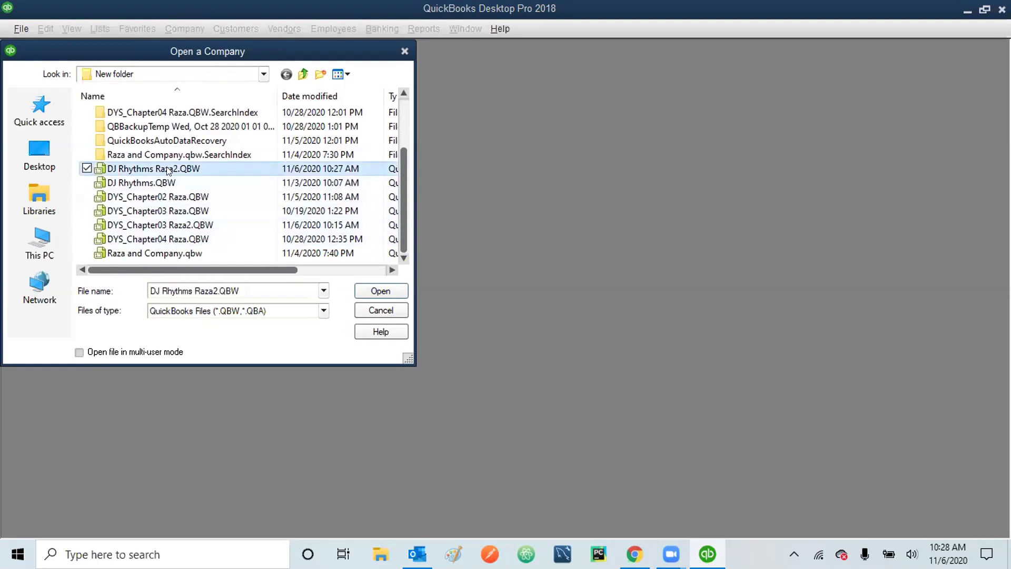
pyautogui.click(389, 291)
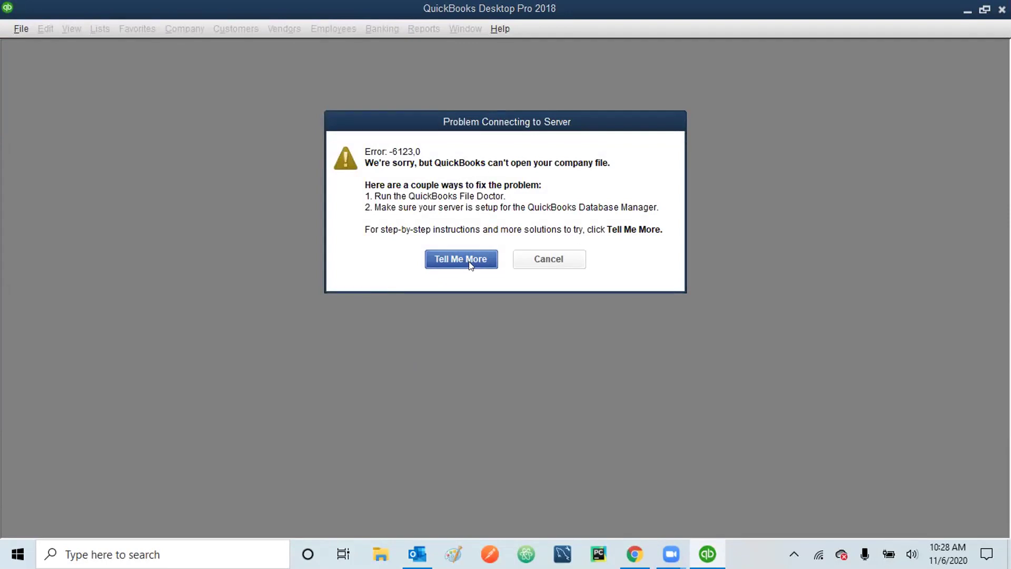
# - Dismiss the -6123,0 error and open DJ Rhythms Raza2 from the previously opened companies list
pyautogui.click(529, 261)
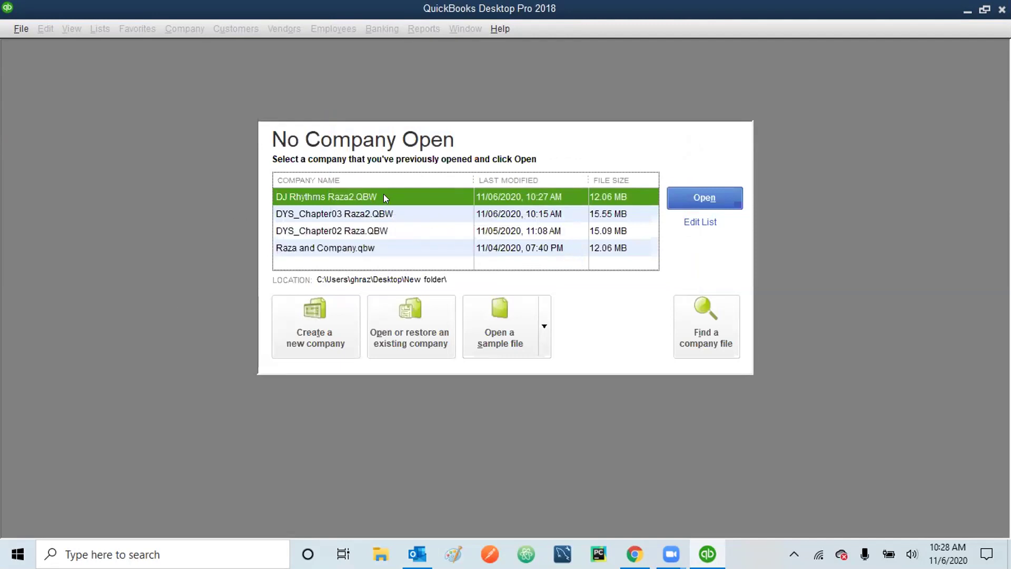
pyautogui.click(705, 193)
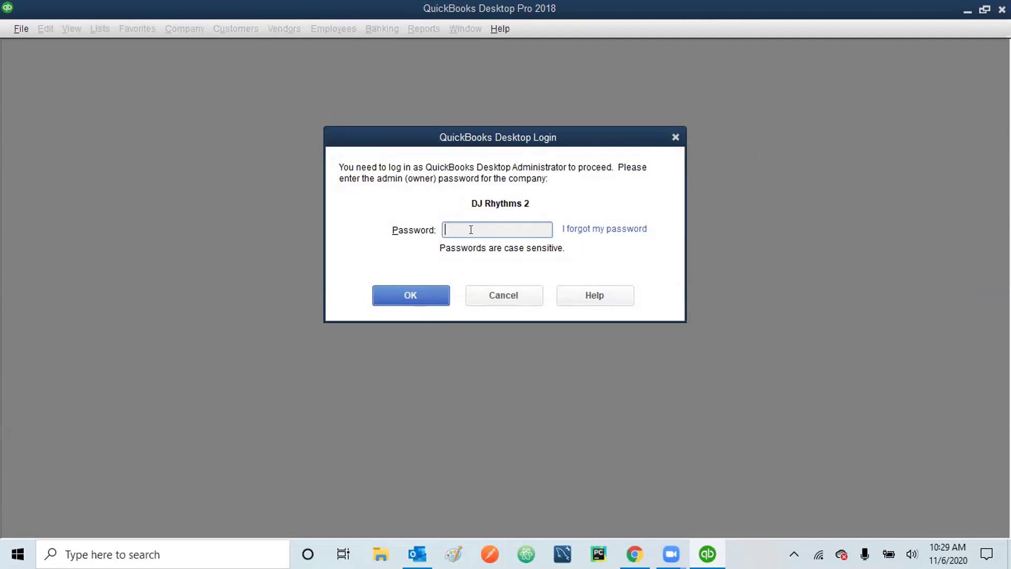
# - Enter the admin password and log in to DJ Rhythms 2
pyautogui.write('**********')
pyautogui.click(407, 287)
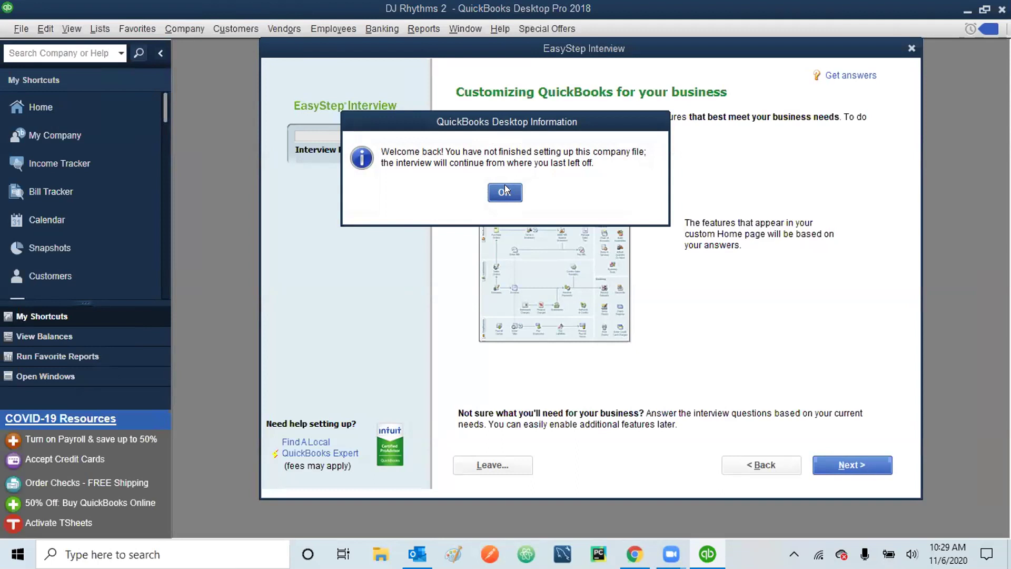
# - Dismiss the welcome-back notice and advance past the Customizing QuickBooks page
pyautogui.click(503, 191)
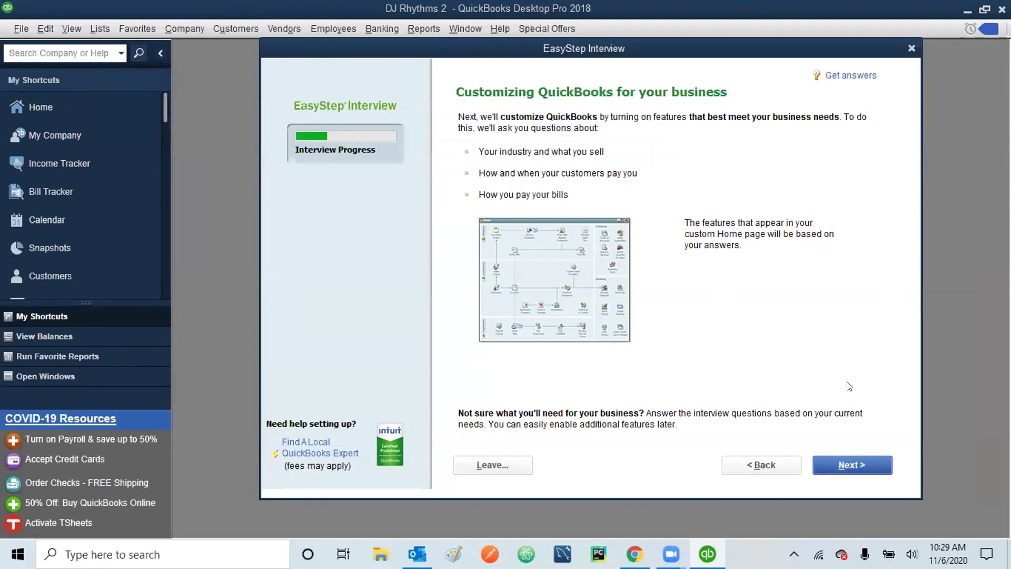
pyautogui.click(853, 466)
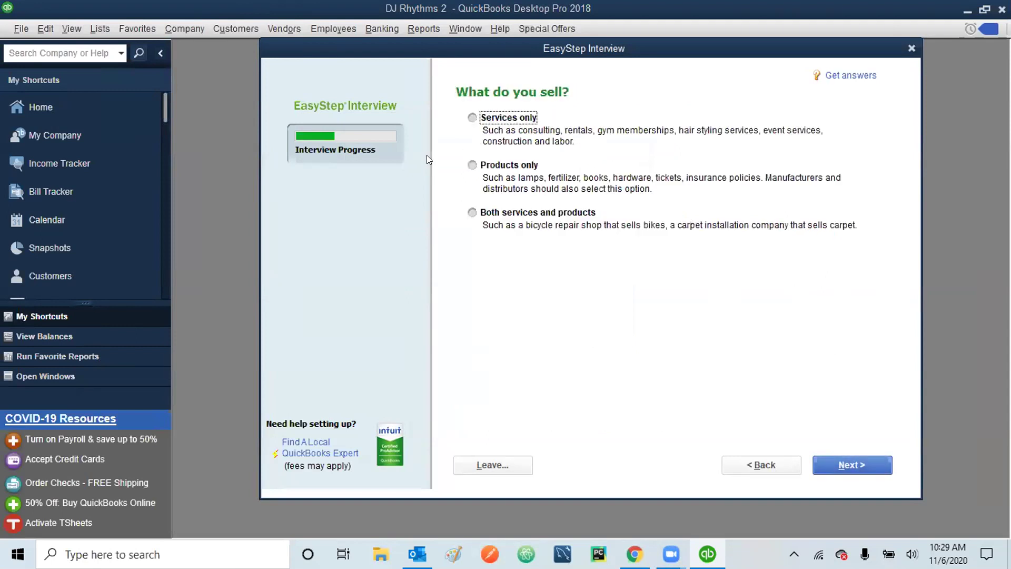
# - Answer 'Services only' for what the business sells and continue
pyautogui.click(470, 118)
pyautogui.click(853, 465)
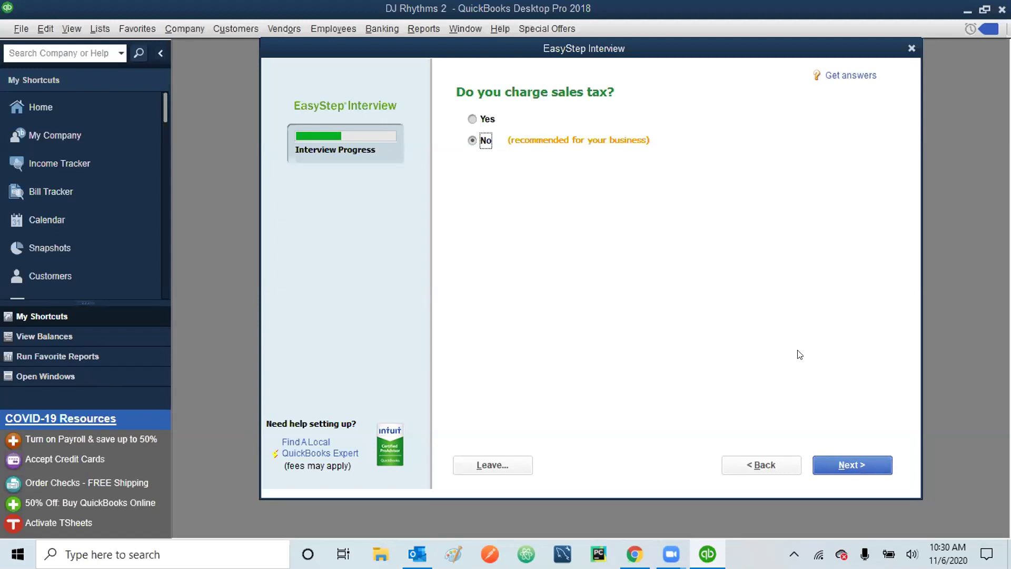
# - Answer No to charging sales tax and advance to the estimates question
pyautogui.click(854, 463)
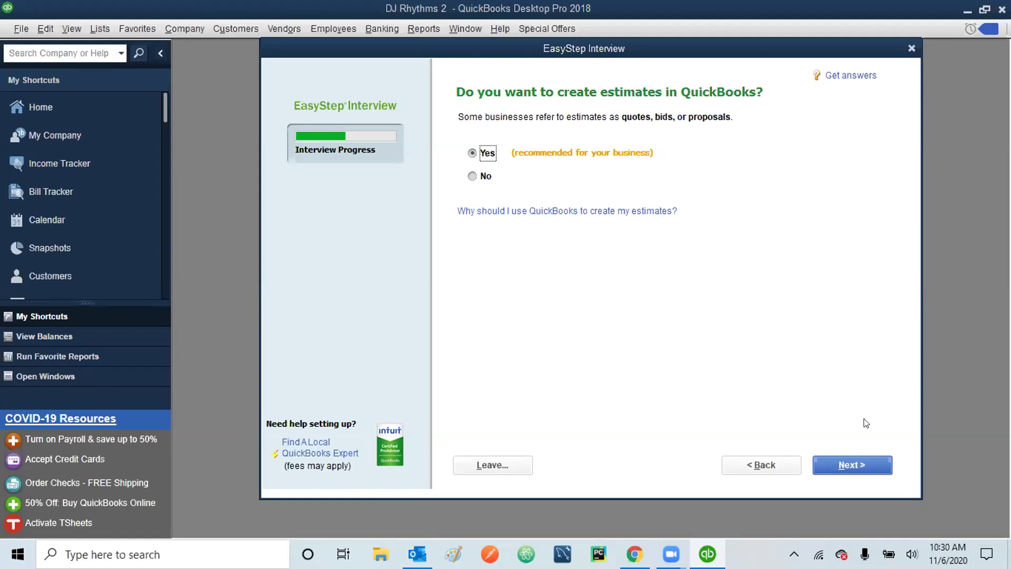
# - Keep Yes for creating estimates and advance to the billing statements page
pyautogui.click(848, 465)
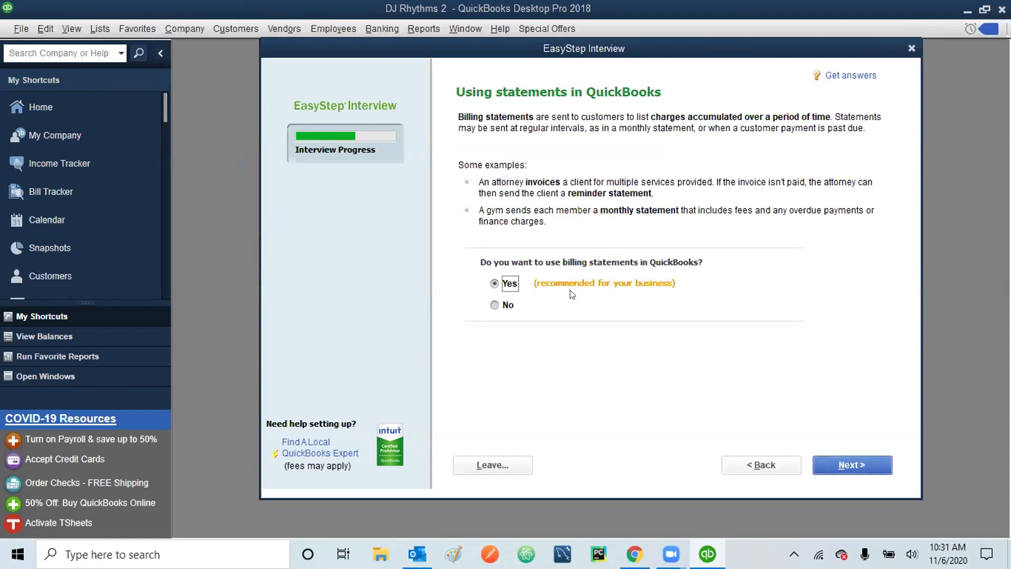
# - Keep Yes for using billing statements and advance to progress invoicing
pyautogui.click(856, 463)
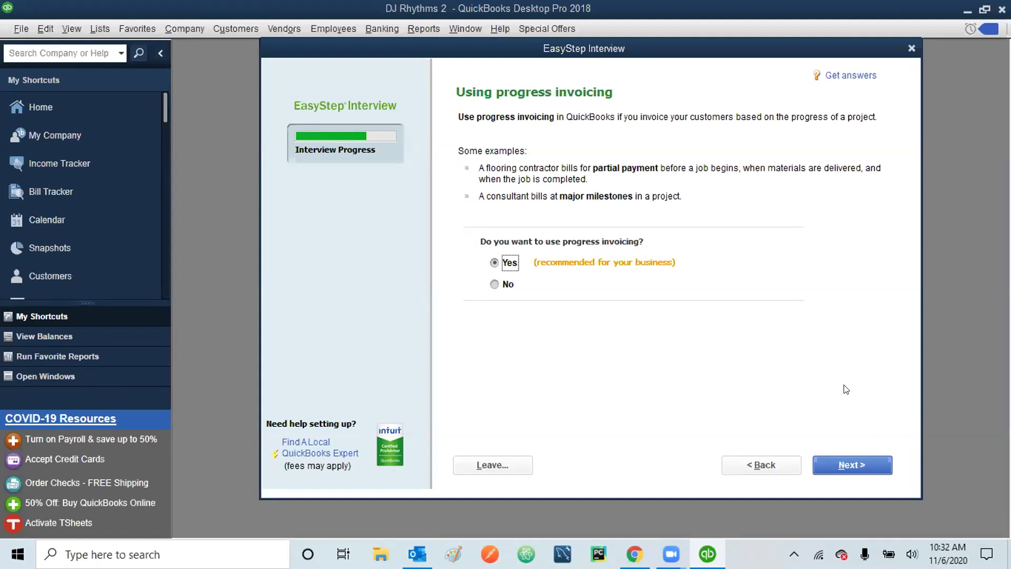
# - Keep Yes for progress invoicing and advance to Managing bills you owe
pyautogui.click(864, 462)
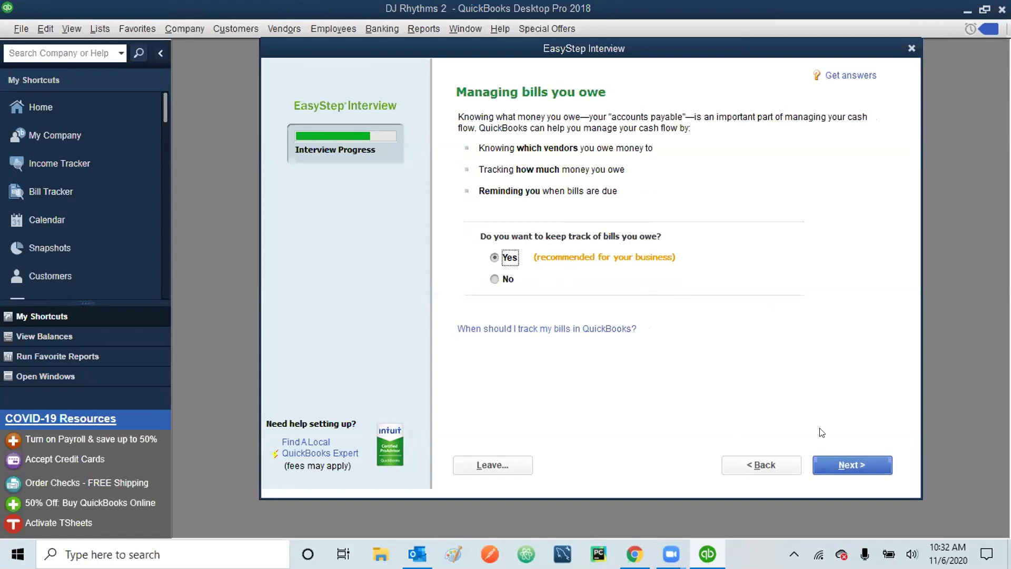
# - Keep Yes for tracking bills owed and advance to the time-tracking page
pyautogui.click(854, 465)
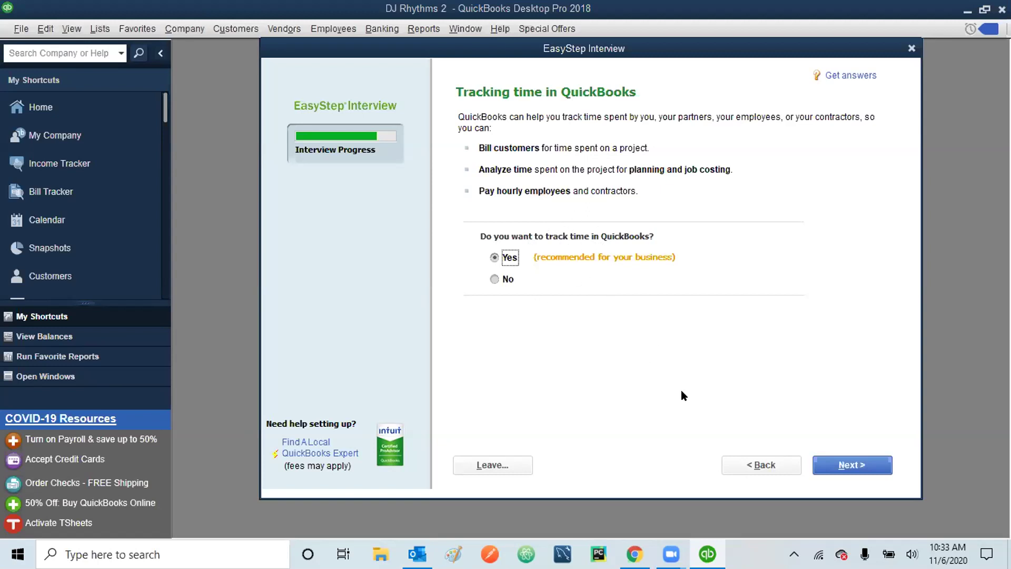
# - Keep time tracking on and answer No to having employees, after trying the W-2 and 1099 options
pyautogui.click(858, 463)
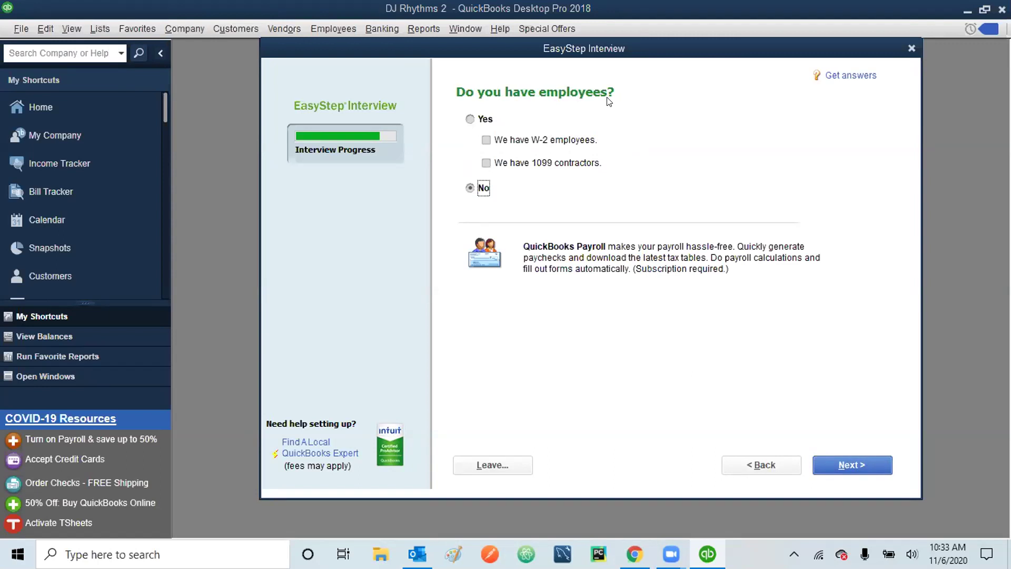
pyautogui.click(468, 118)
pyautogui.click(486, 140)
pyautogui.click(484, 163)
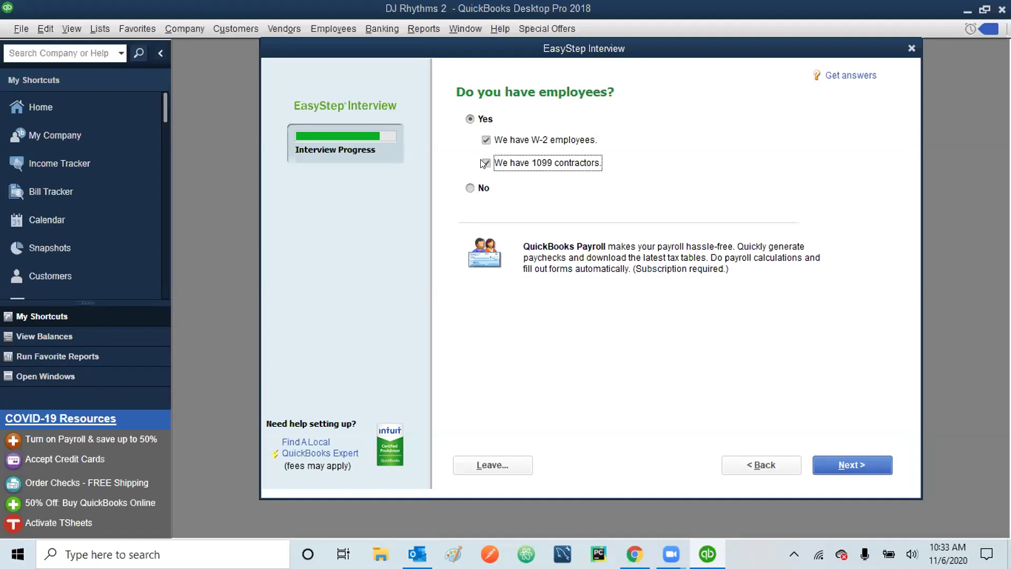
pyautogui.click(486, 140)
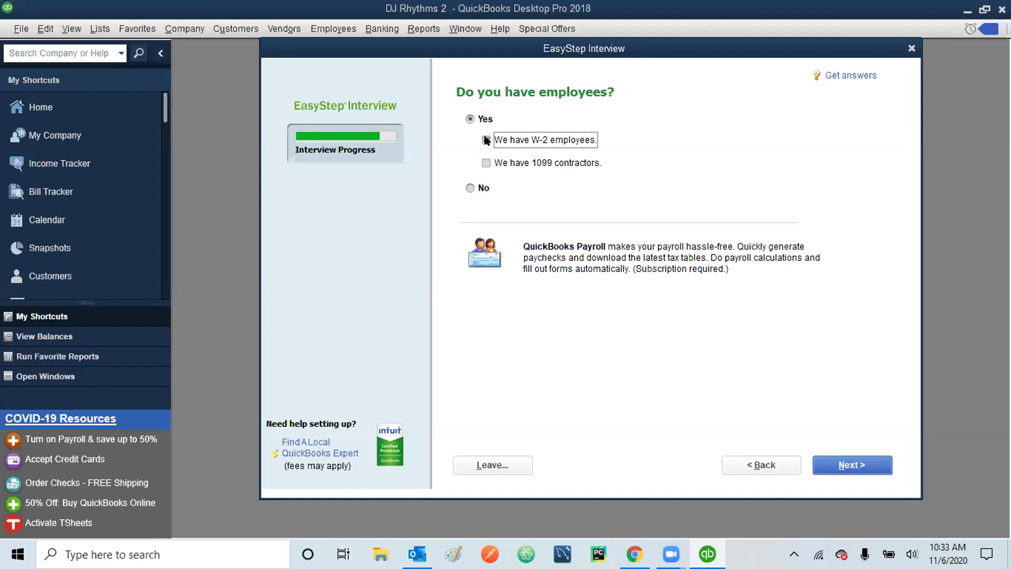
pyautogui.click(470, 188)
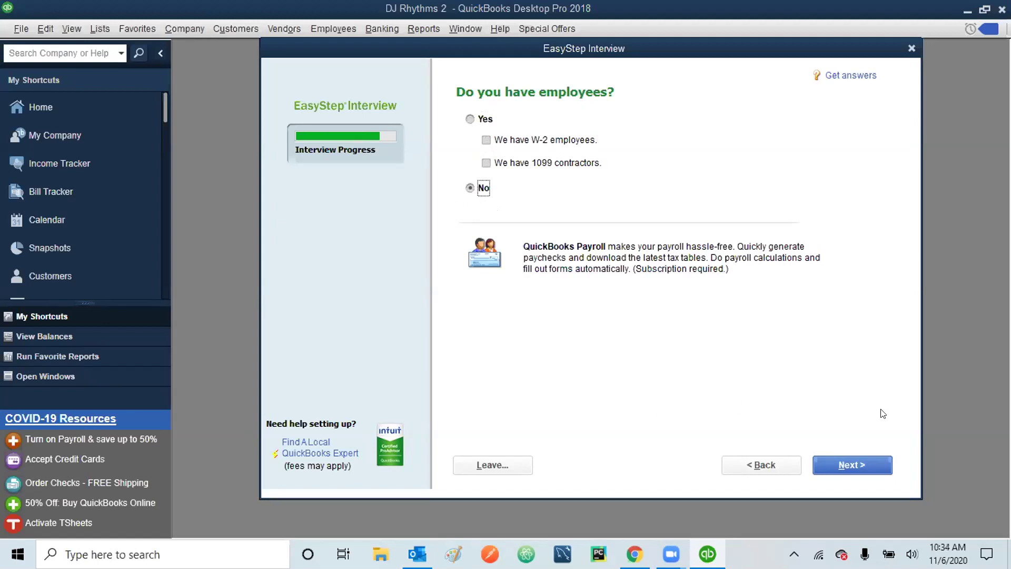
pyautogui.click(856, 466)
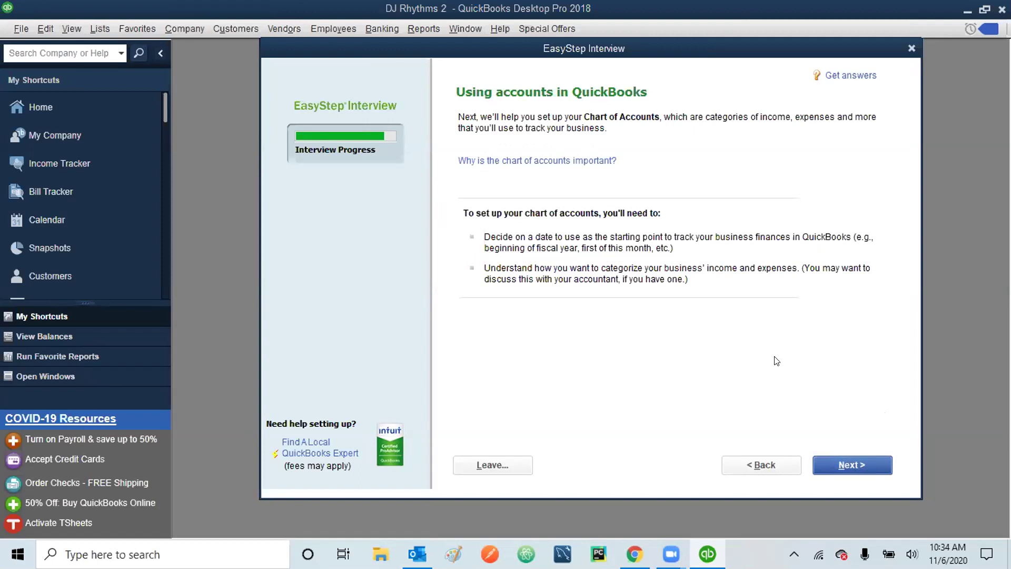
# - Move past the Using accounts in QuickBooks page to the finance start-date choice
pyautogui.click(848, 462)
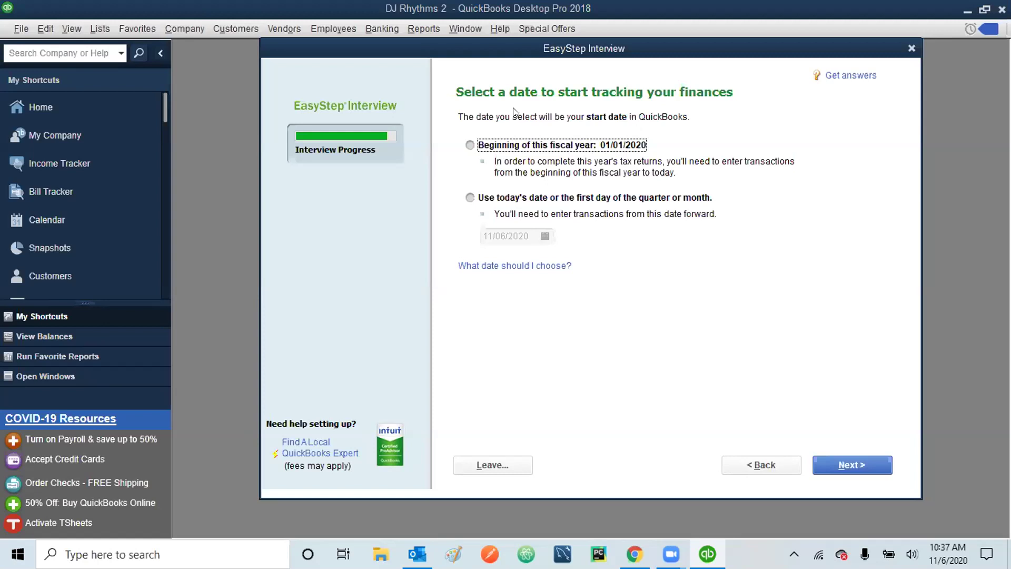
# - Set 01/01/2023 as the date to start tracking finances instead of the fiscal-year start
pyautogui.click(470, 198)
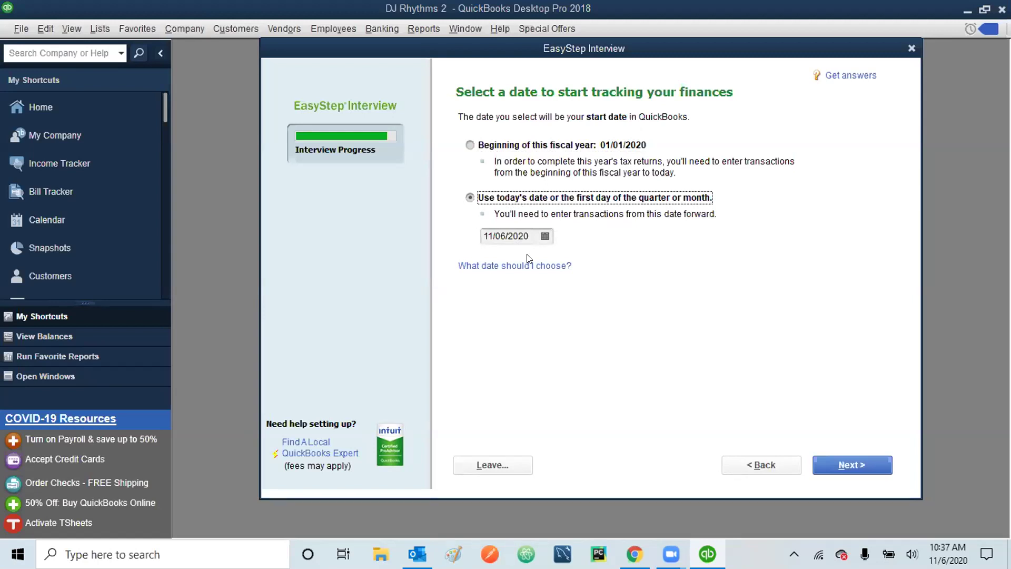
pyautogui.moveTo(527, 236); pyautogui.dragTo(464, 242)
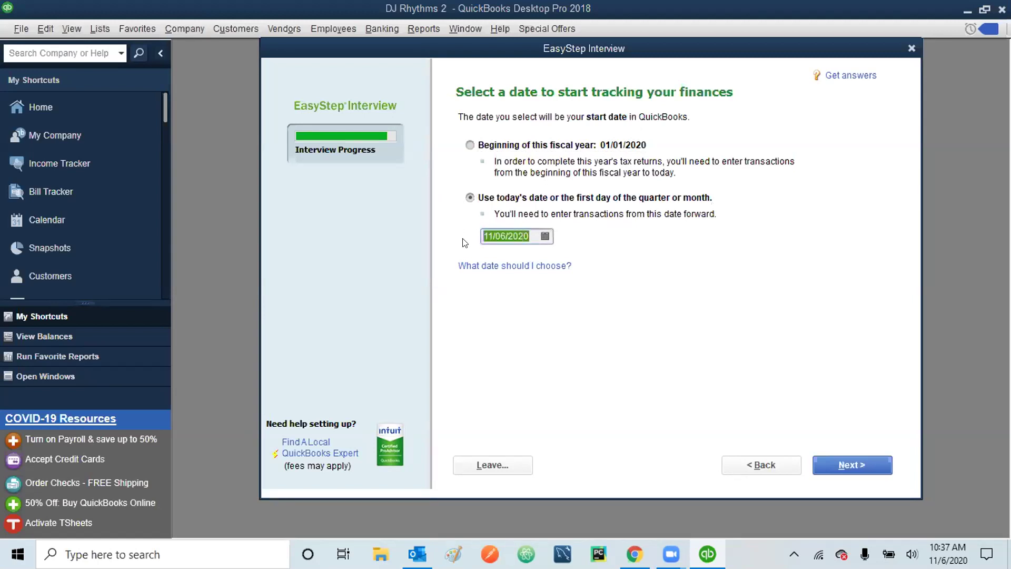
pyautogui.write('010123')
pyautogui.press('Tab')
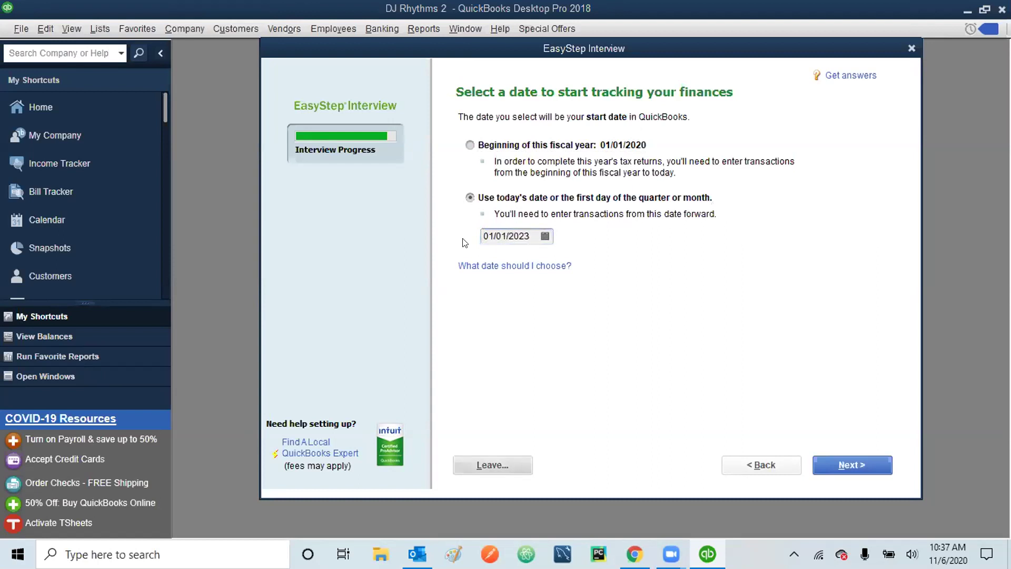
pyautogui.click(849, 464)
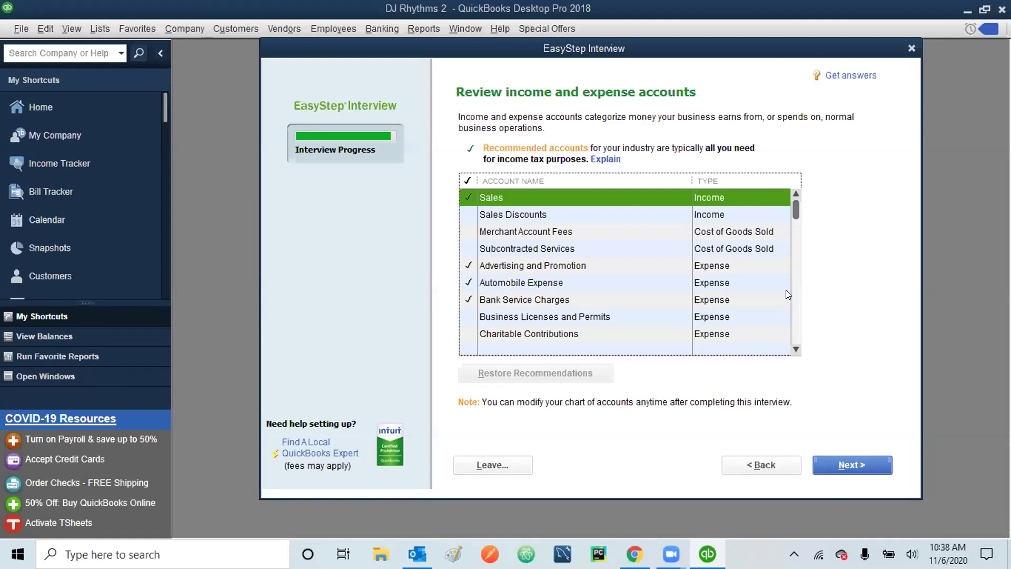
pyautogui.click(796, 350)
pyautogui.click(795, 349)
pyautogui.click(795, 350)
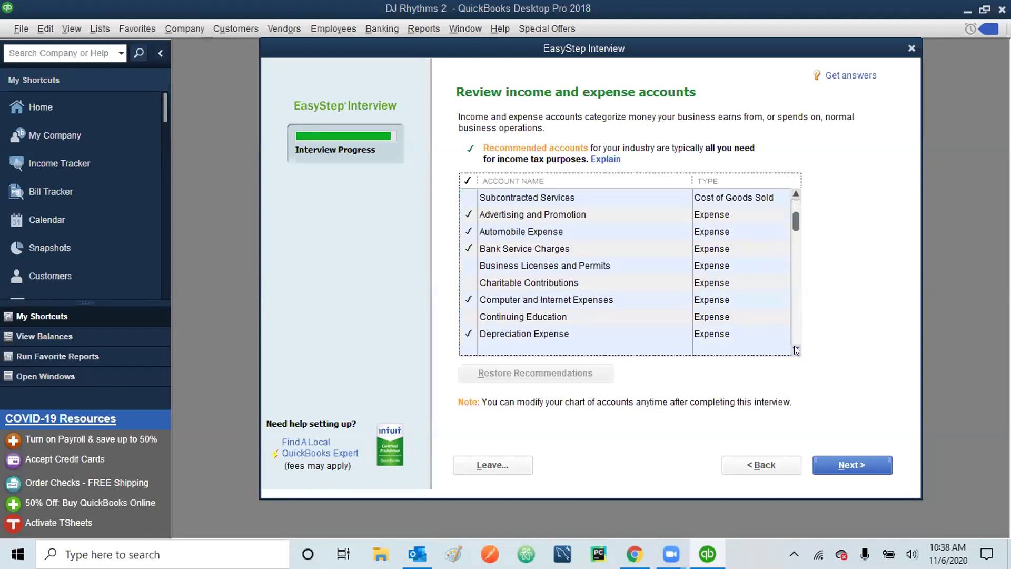
pyautogui.click(795, 349)
pyautogui.click(795, 350)
pyautogui.click(795, 350)
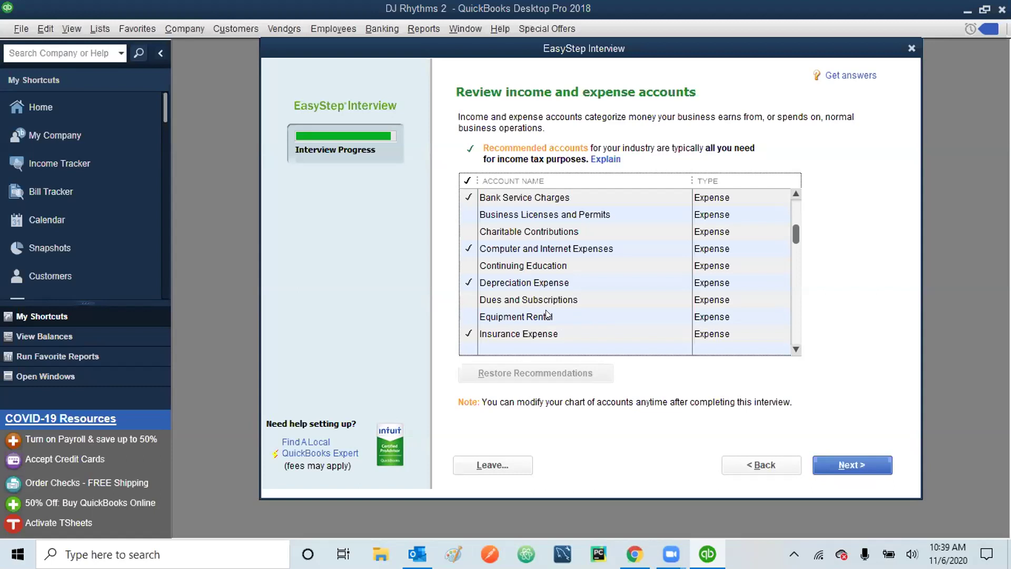
# - Tick Equipment Rental and Interest Income in the account list and accept it
pyautogui.click(468, 317)
pyautogui.click(469, 316)
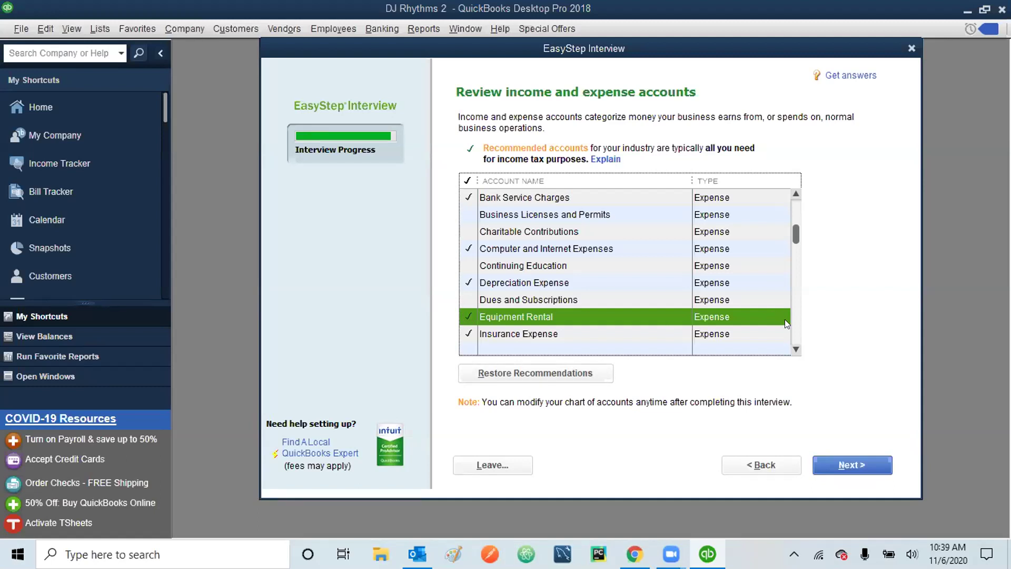
pyautogui.click(798, 325)
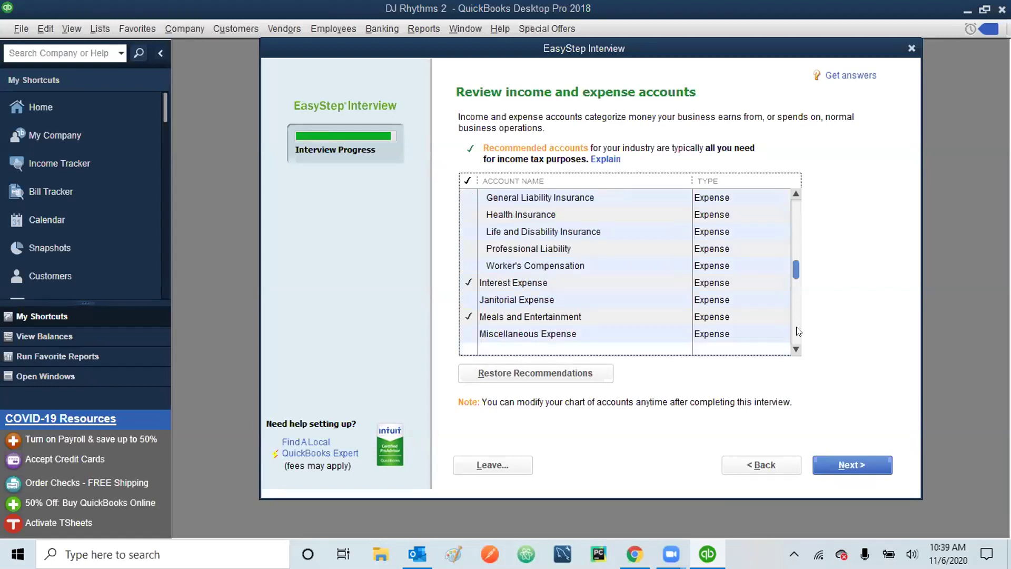
pyautogui.click(798, 331)
pyautogui.click(796, 347)
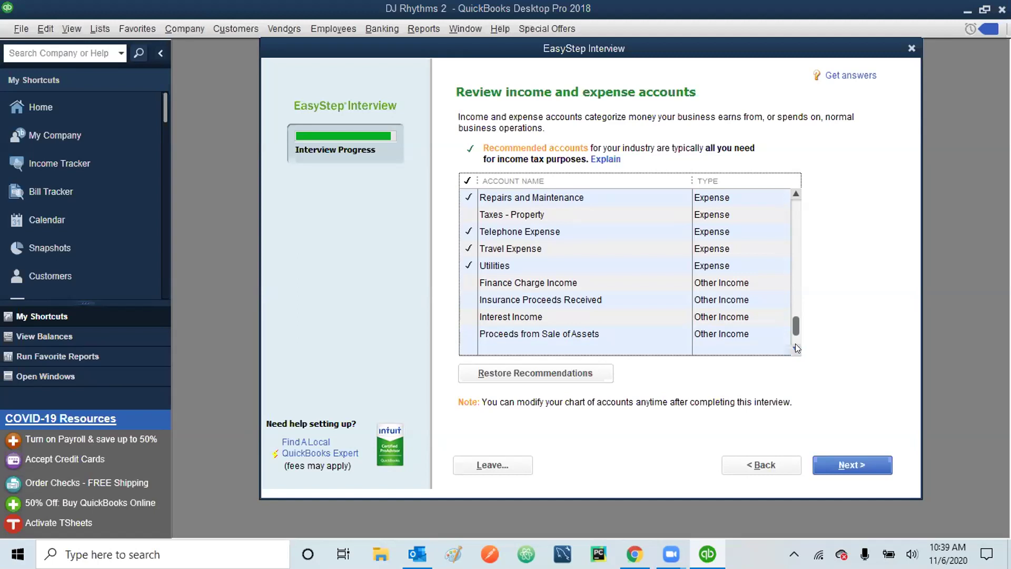
pyautogui.click(510, 315)
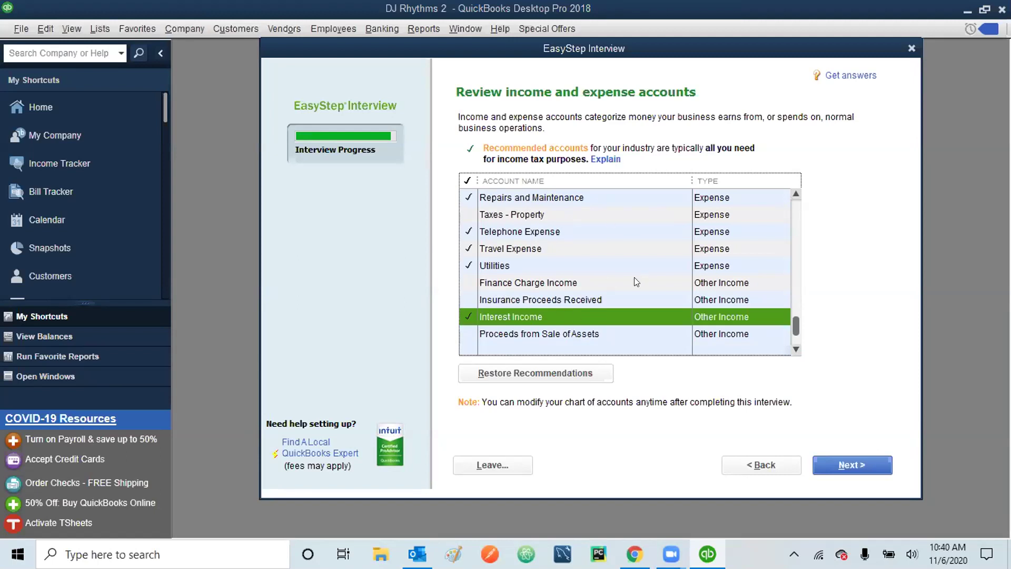
pyautogui.click(853, 462)
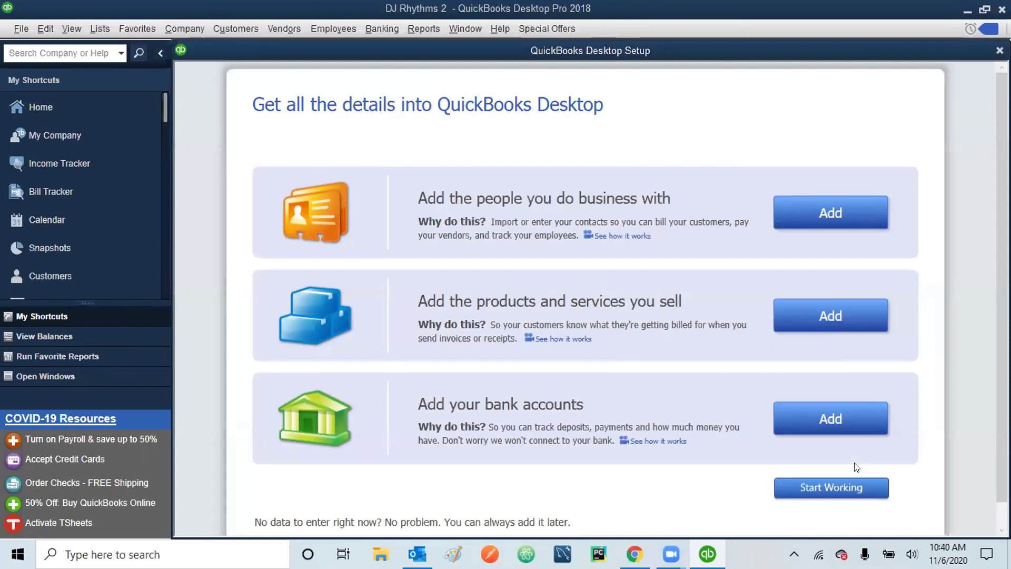
# - Start adding the people you do business with from the Setup page
pyautogui.click(832, 213)
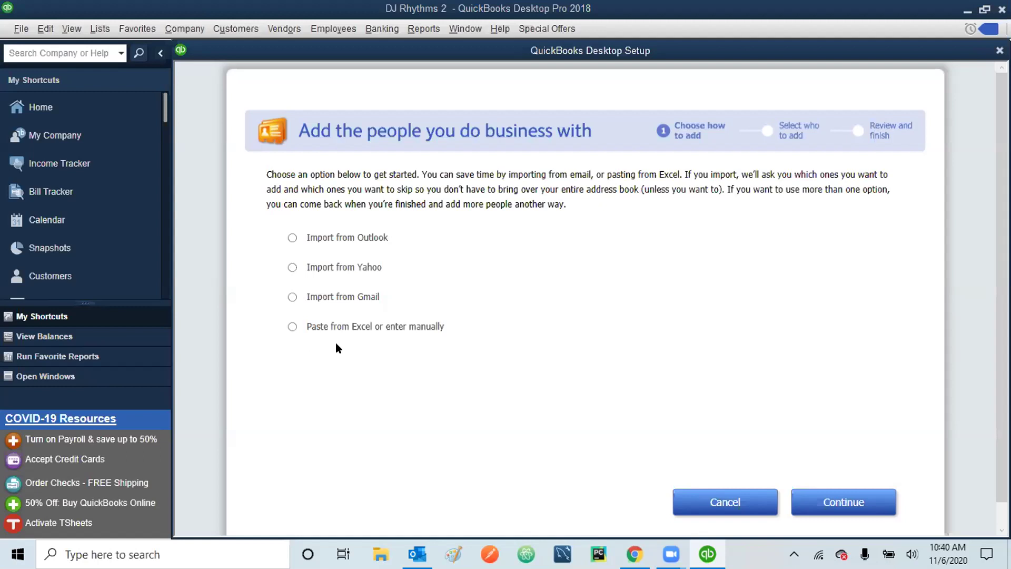
# - Choose 'Paste from Excel or enter manually' and continue to the contact-entry table
pyautogui.click(294, 327)
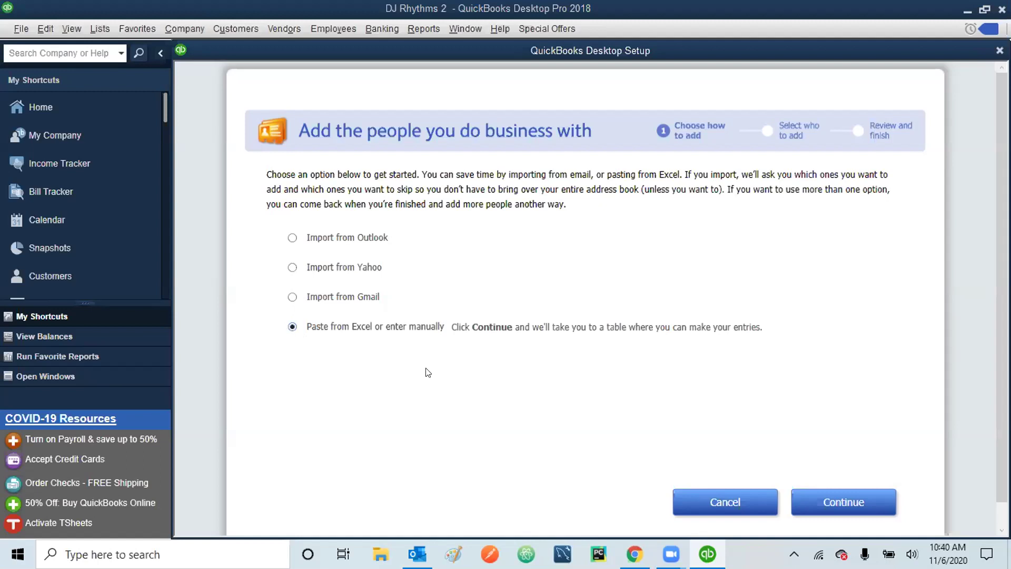
pyautogui.click(849, 500)
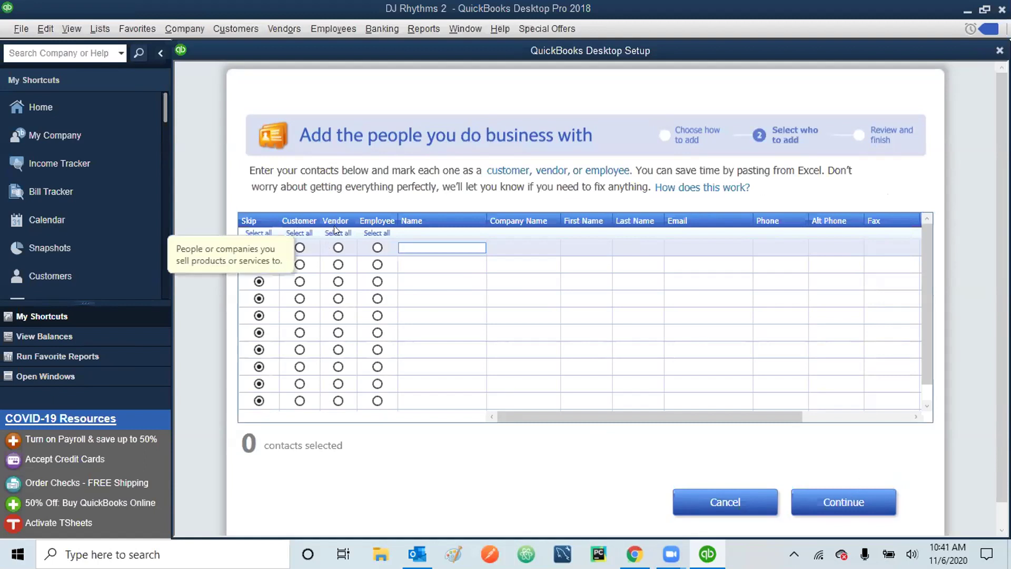
# - Look over the empty contact-entry grid, with every row set to Skip
pyautogui.moveTo(378, 219)
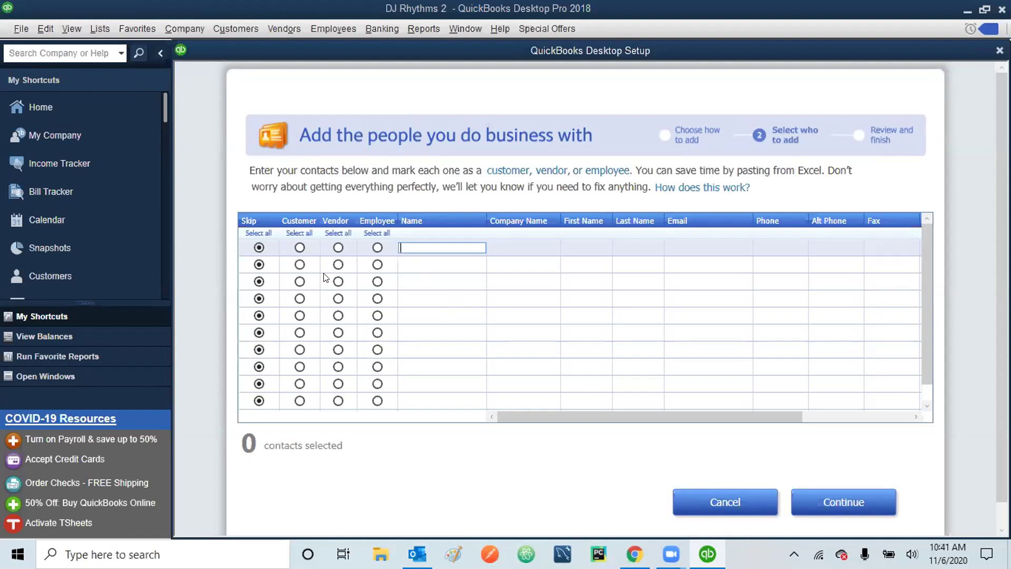
# - Mark row 1 as a Customer and enter the customer's name, first and last name, e-mail and phone
pyautogui.click(299, 247)
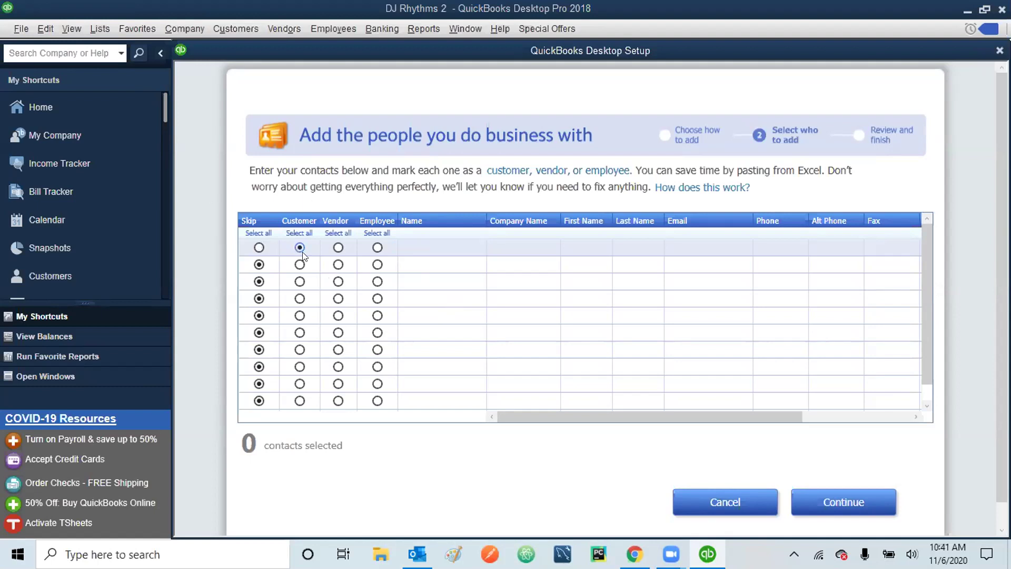
pyautogui.click(431, 247)
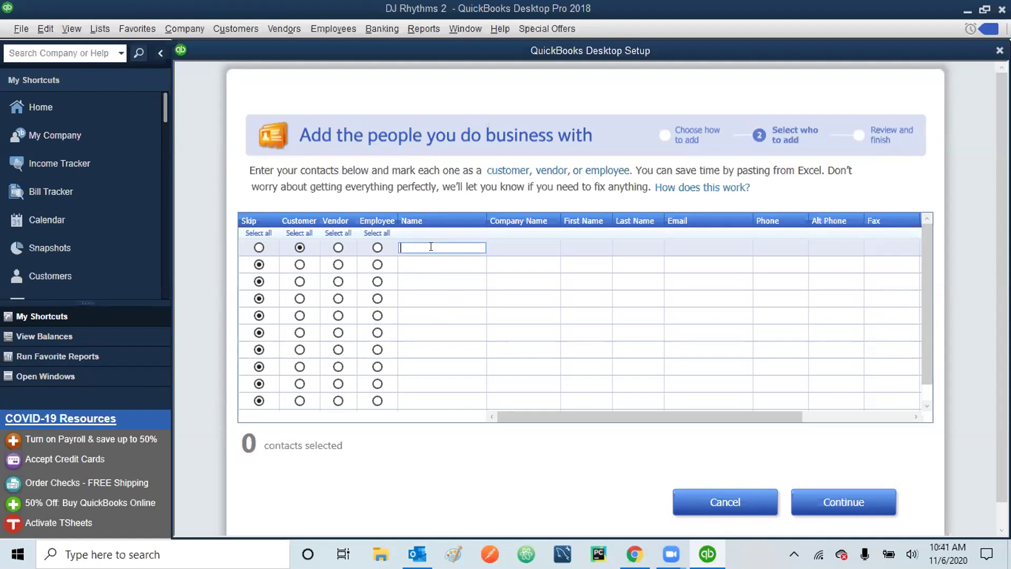
pyautogui.click(581, 247)
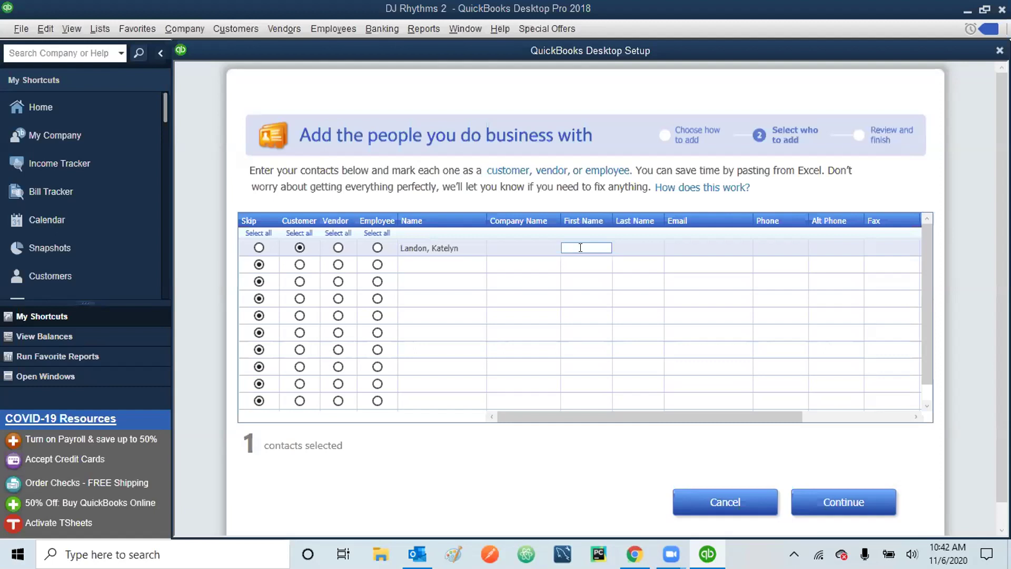
pyautogui.press('Tab')
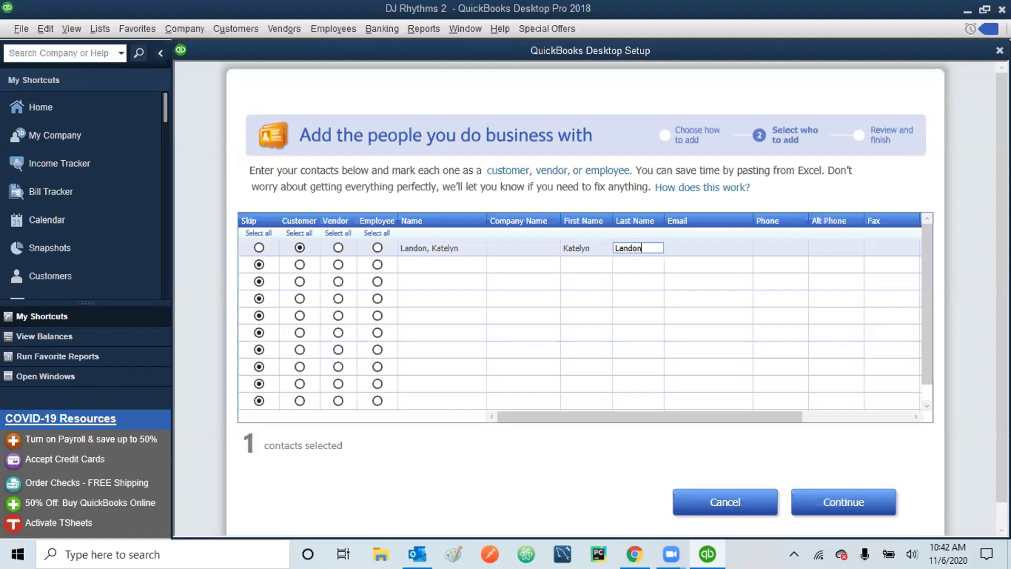
pyautogui.press('Tab')
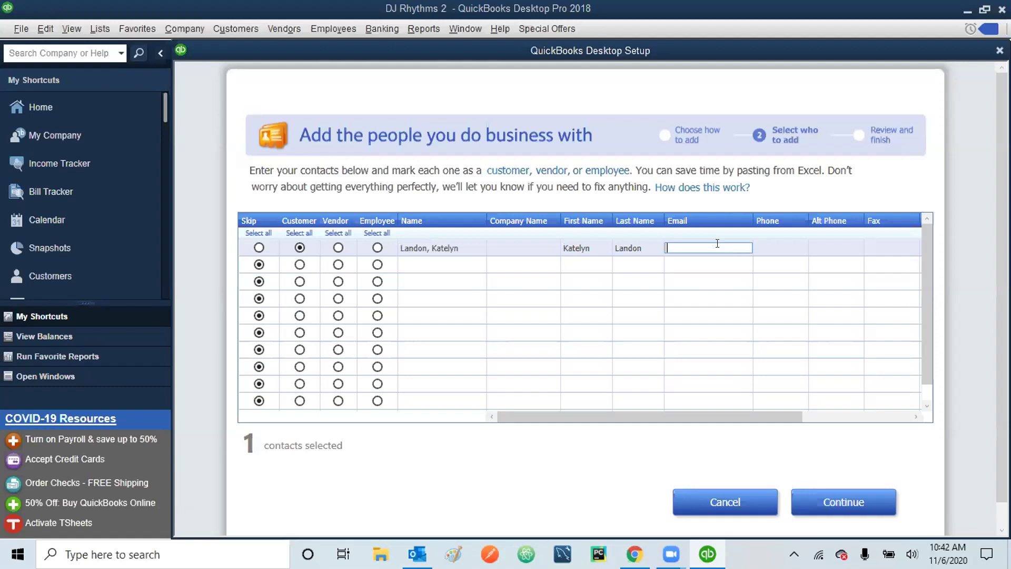
pyautogui.click(790, 243)
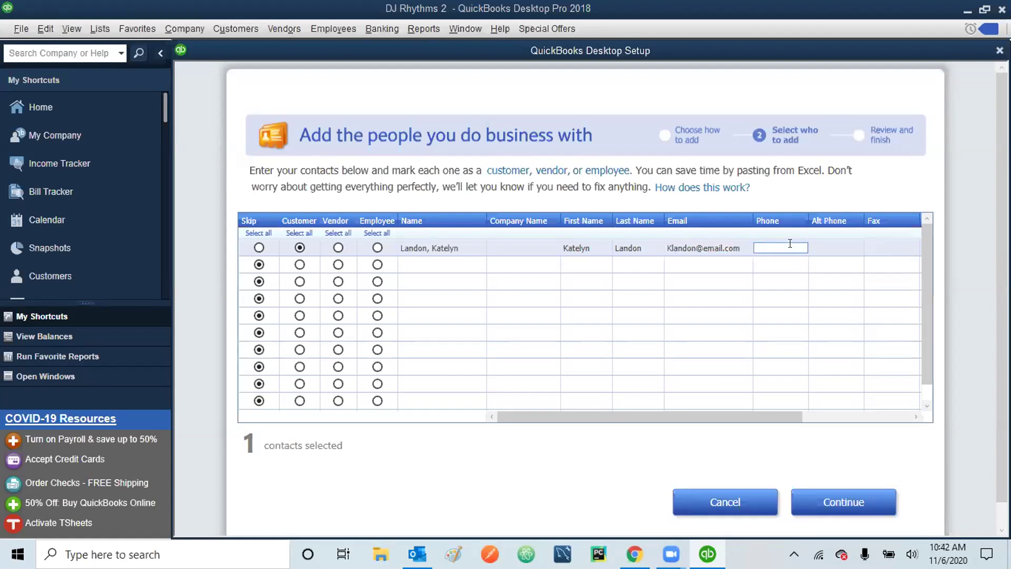
pyautogui.moveTo(916, 418); pyautogui.dragTo(916, 419)
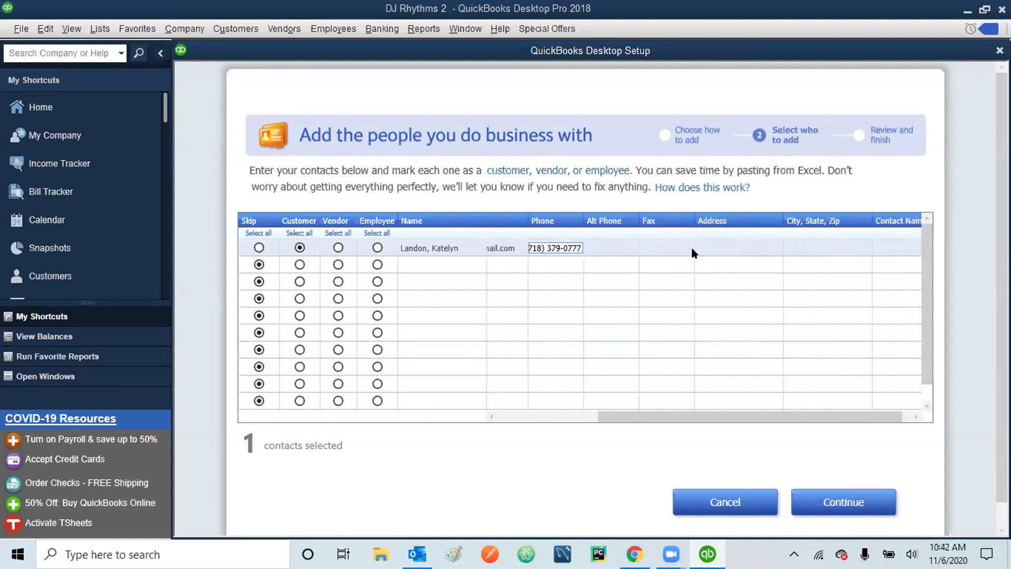
# - Enter the customer's street address and city, state and ZIP, correcting a typo in the city
pyautogui.click(711, 246)
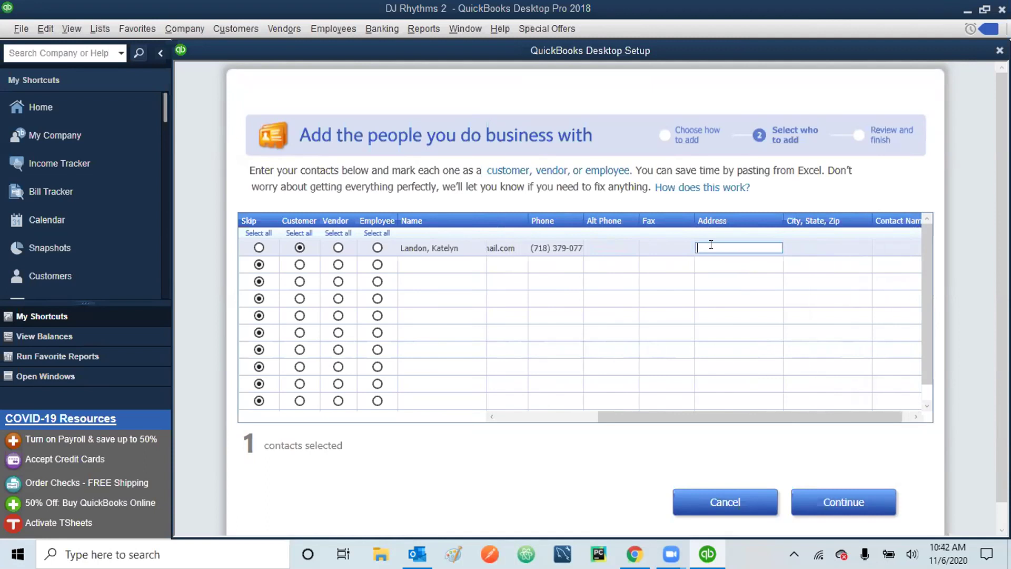
pyautogui.click(804, 247)
pyautogui.write('Brool')
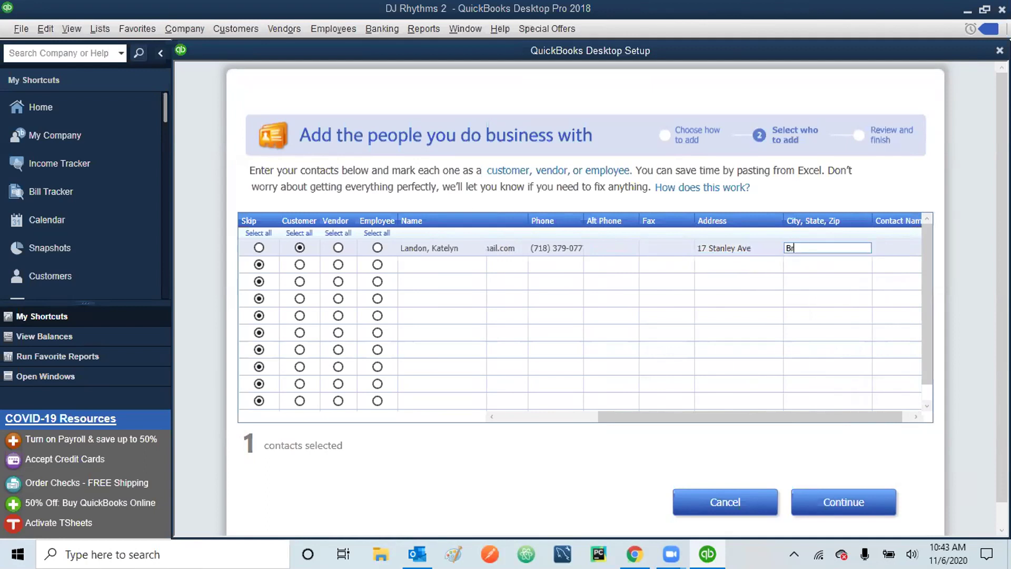
pyautogui.press('BackSpace')
pyautogui.write('klyn, NY 11203')
# - Mark row 2 as a Vendor with Name and Company Name 'NE Electric'
pyautogui.click(337, 265)
pyautogui.click(417, 263)
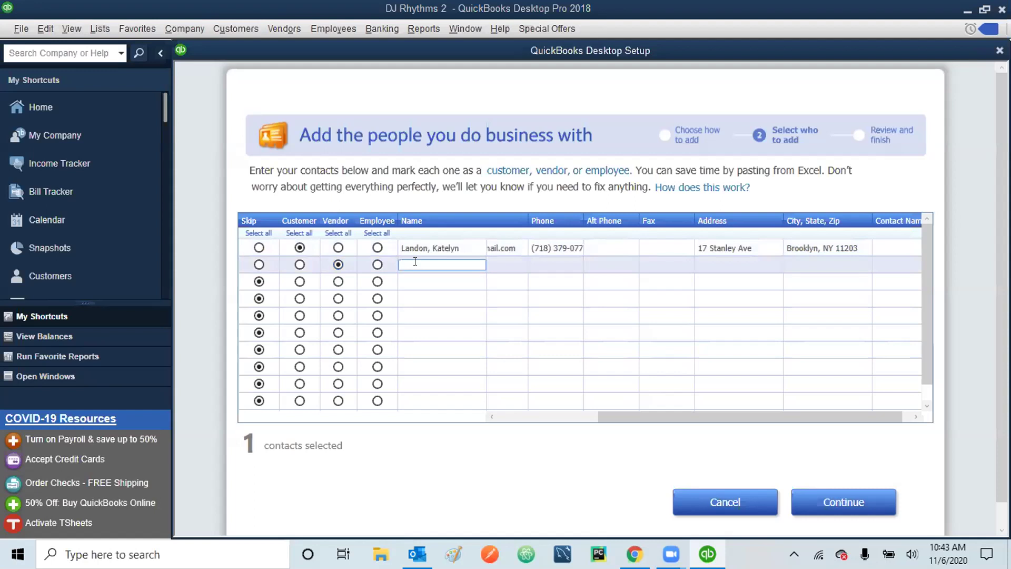
pyautogui.write('NE Electric')
pyautogui.press('Tab')
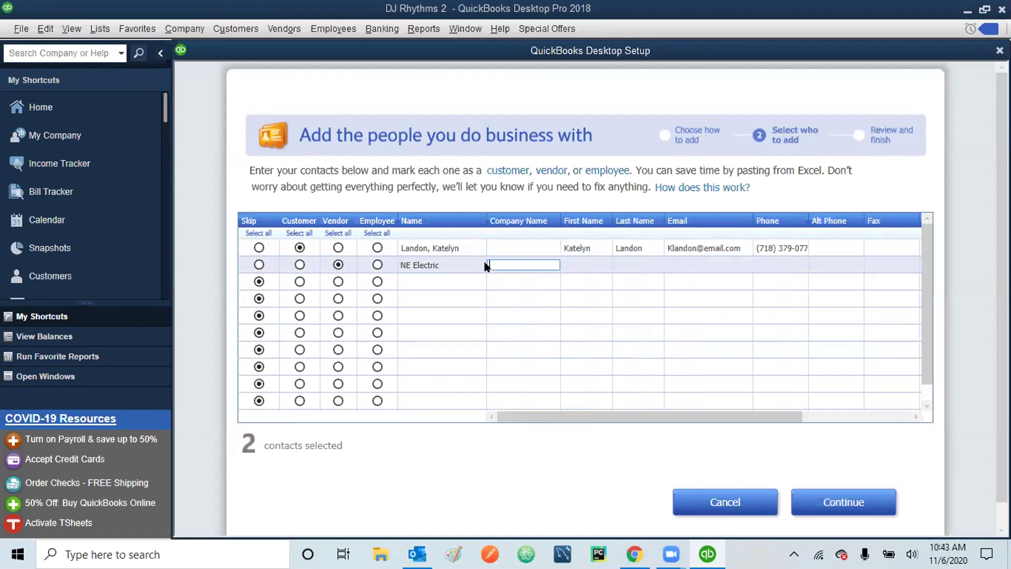
pyautogui.write('NE Electric')
# - Enter the vendor contact's last name, e-mail address and phone number
pyautogui.click(574, 262)
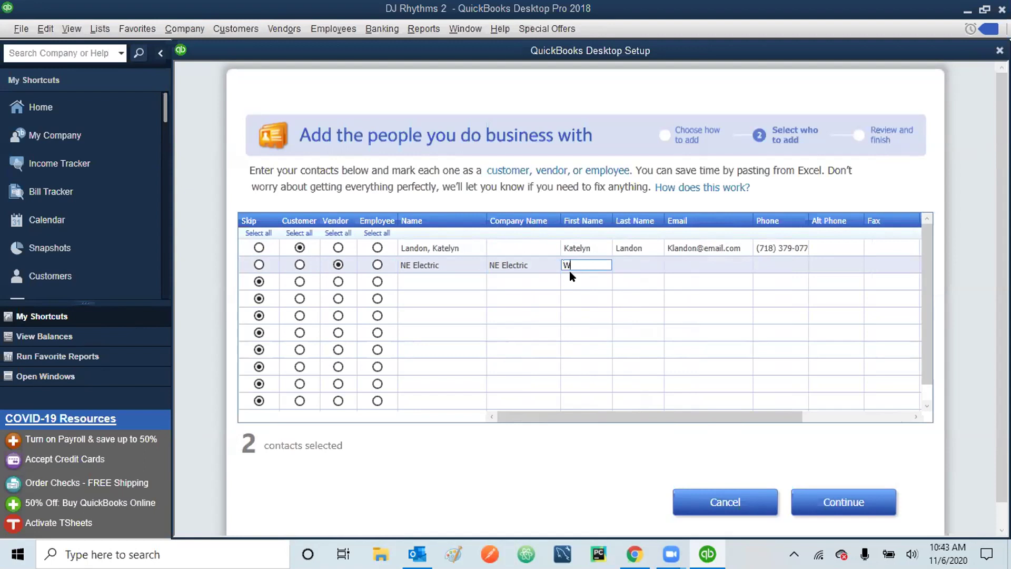
pyautogui.click(631, 262)
pyautogui.write('Har')
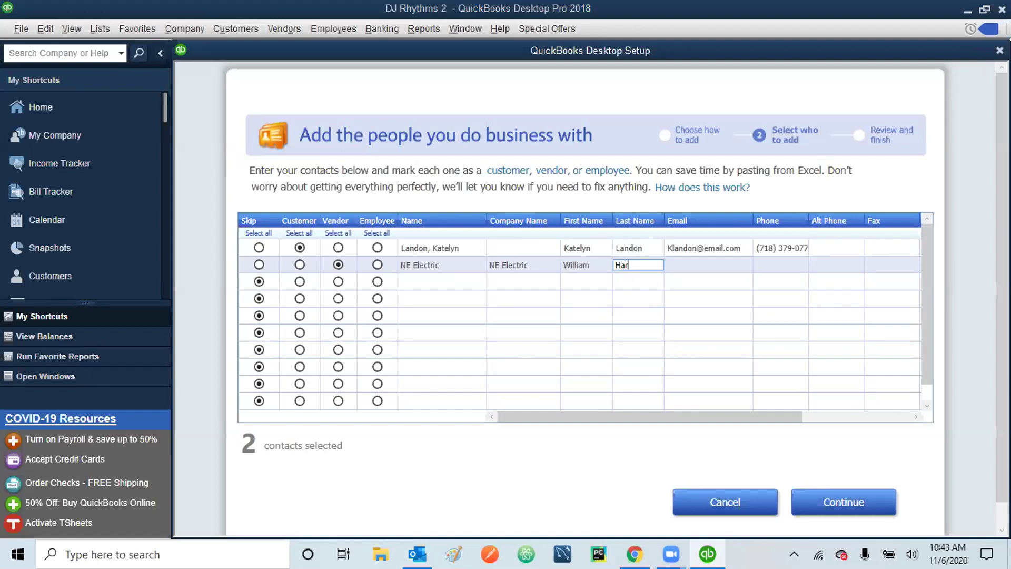
pyautogui.write('ber')
pyautogui.click(707, 260)
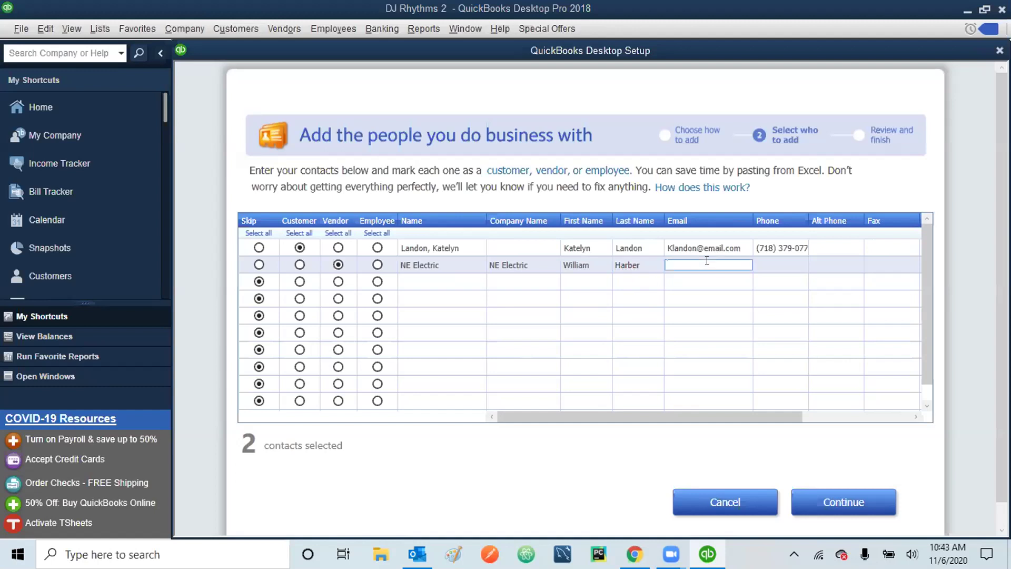
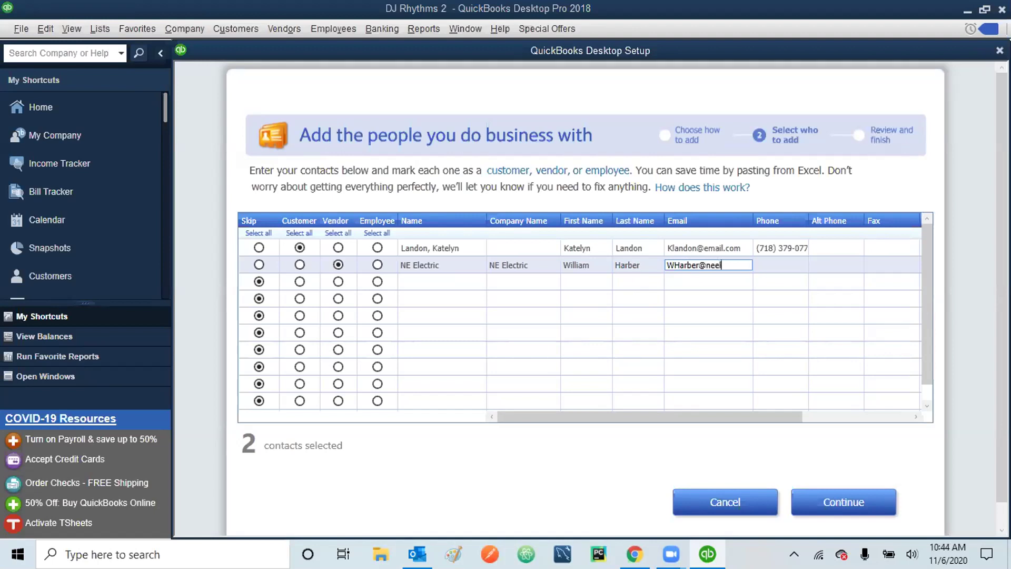
pyautogui.click(779, 263)
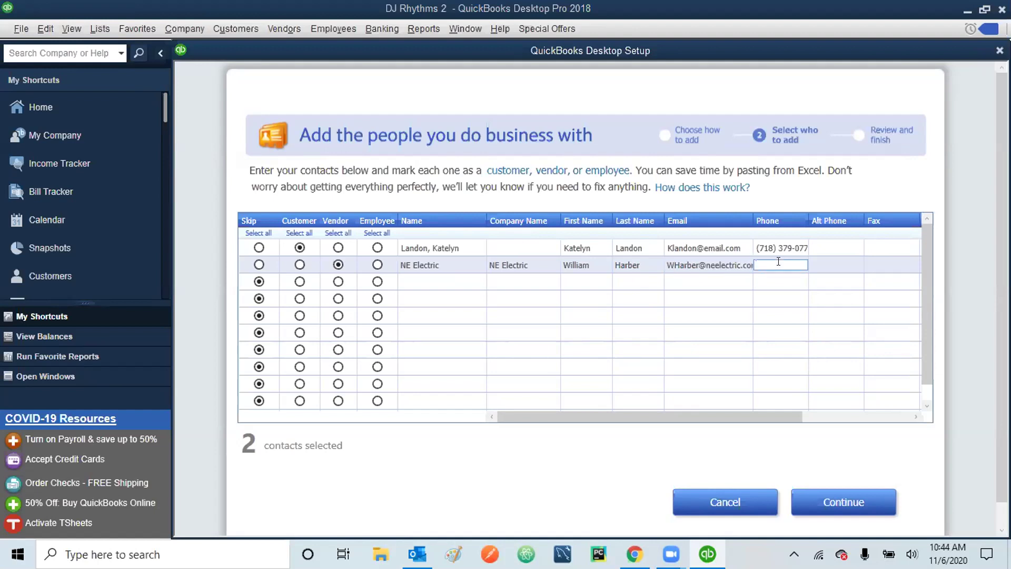
pyautogui.press('Tab')
pyautogui.press('Tab')
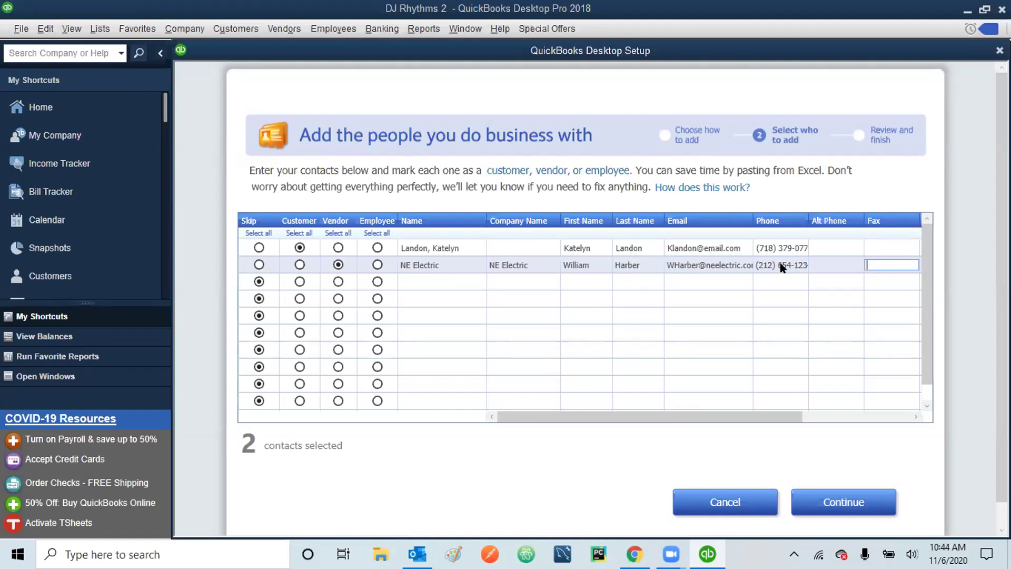
pyautogui.press('Tab')
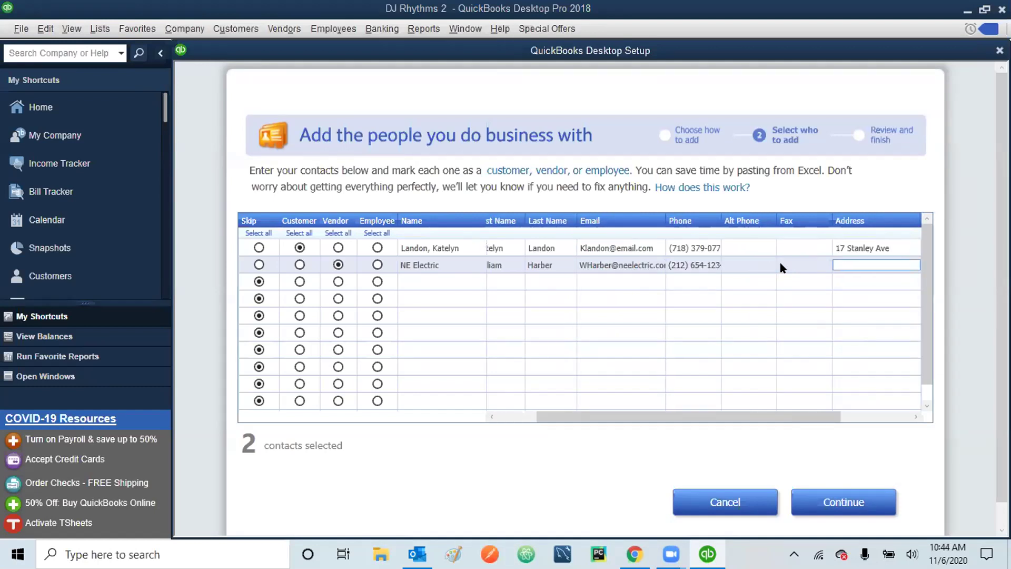
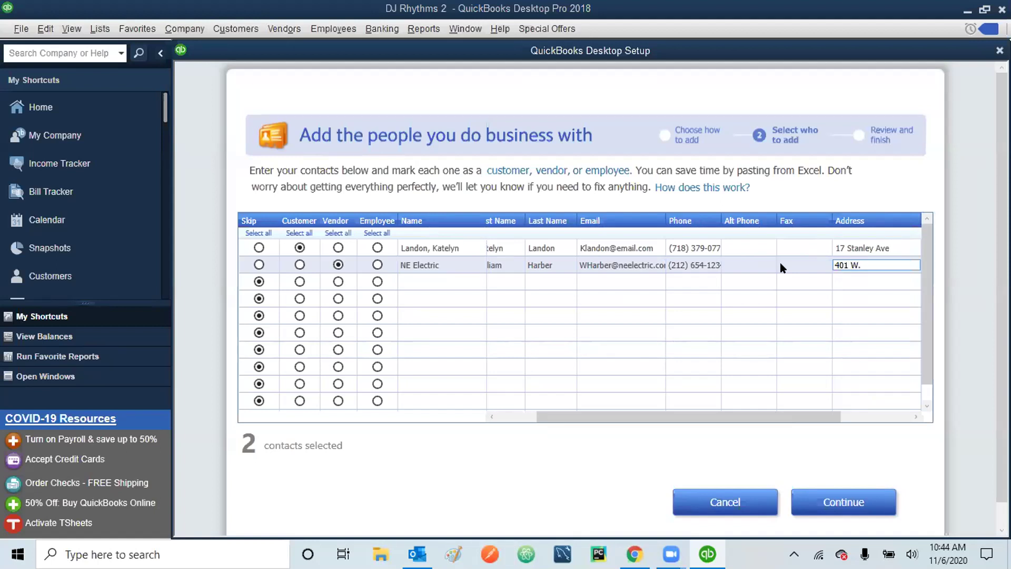
# - Enter NE Electric's street address and its city, state and ZIP
pyautogui.press('Tab')
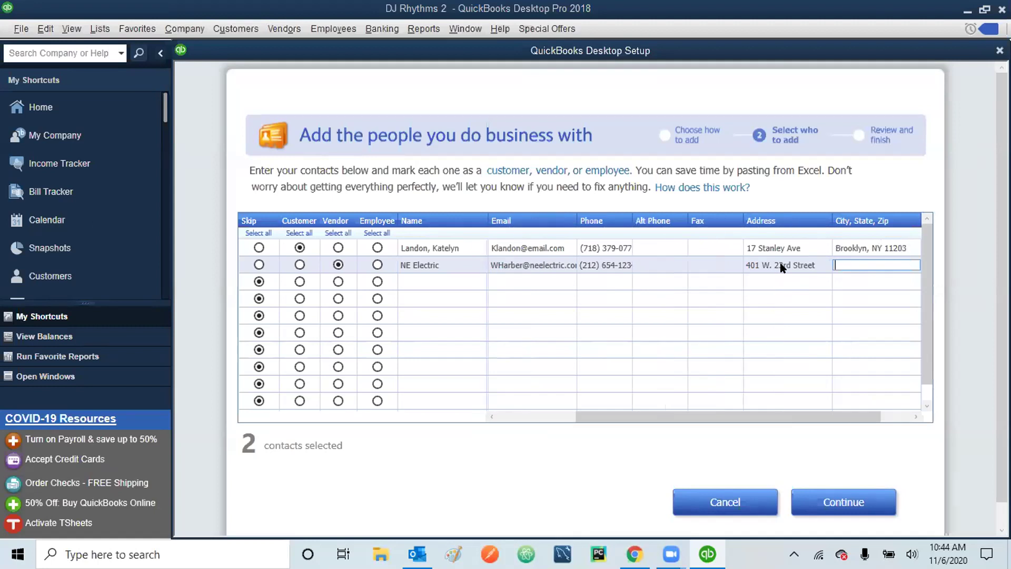
pyautogui.write('New York, NY 1004')
# - Save the customer and vendor, then begin adding the products and services you sell
pyautogui.click(837, 496)
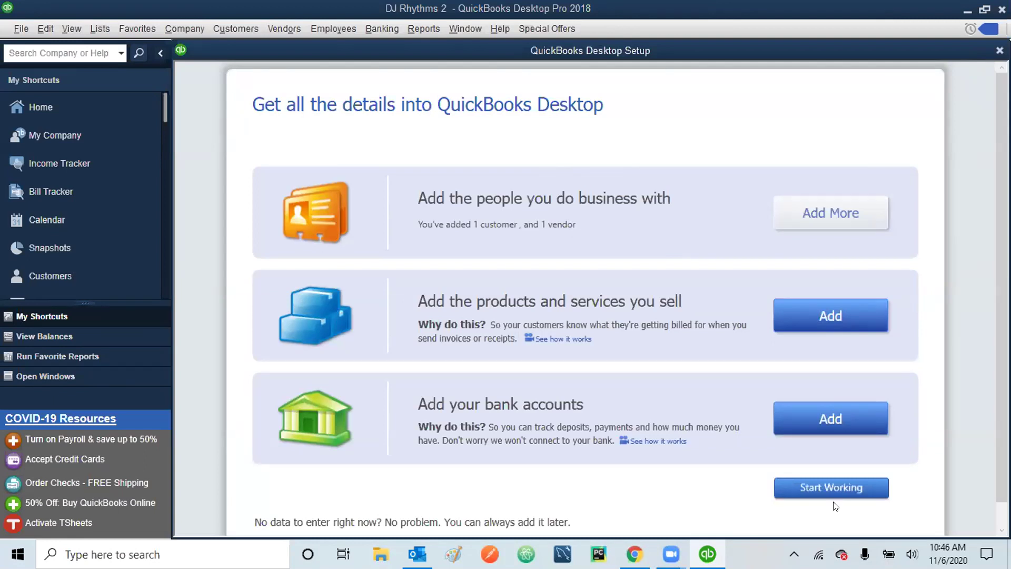
pyautogui.click(829, 314)
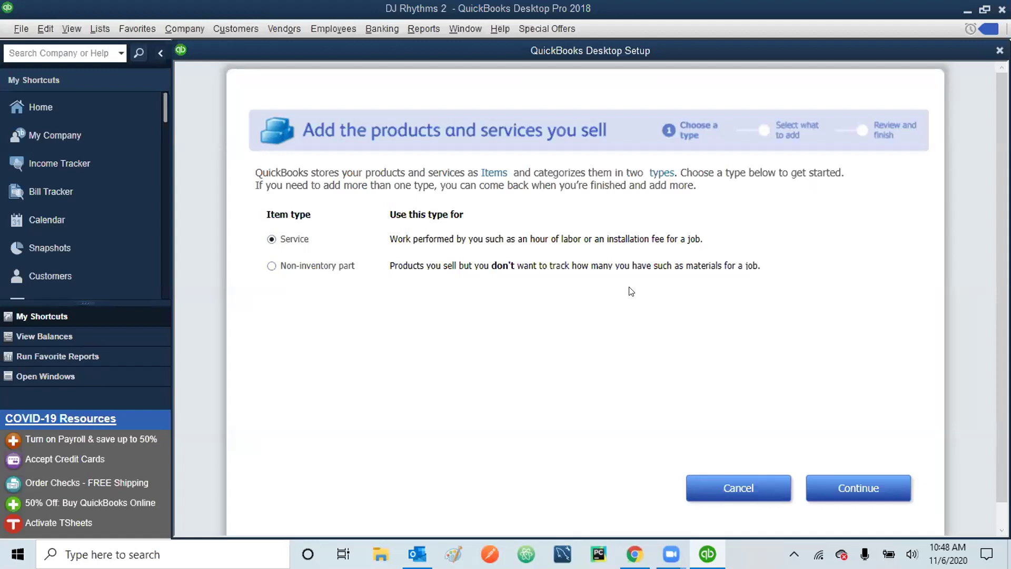
# - Add service 110 Corporate Base Package, described 'Live Turntable, 1DJ, Light Show - 1 hour', priced 75
pyautogui.click(850, 485)
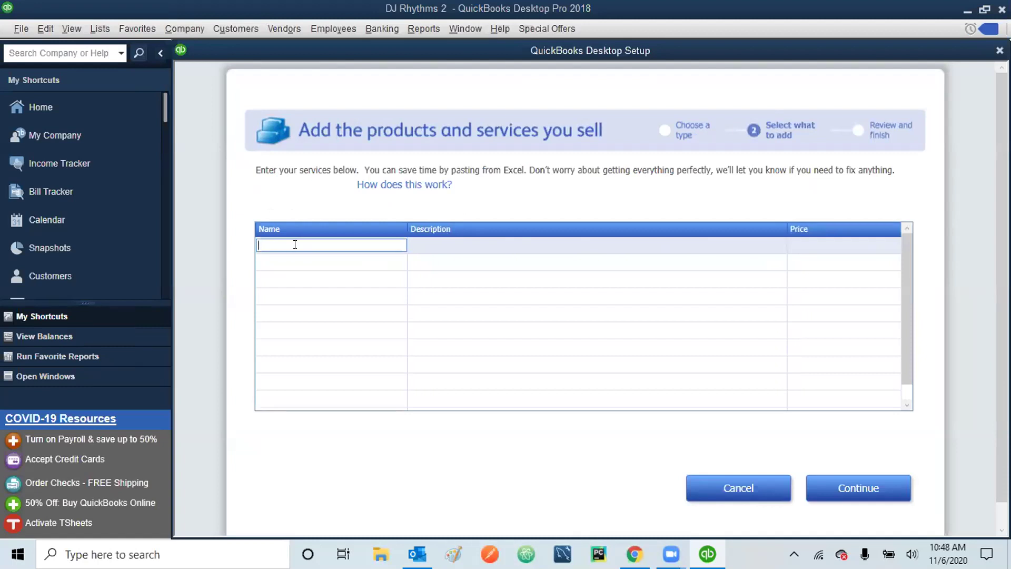
pyautogui.write('110 COrporate')
pyautogui.press('BackSpace')
pyautogui.press('BackSpace')
pyautogui.press('BackSpace')
pyautogui.press('BackSpace')
pyautogui.press('BackSpace')
pyautogui.press('BackSpace')
pyautogui.press('BackSpace')
pyautogui.press('BackSpace')
pyautogui.write('orporate')
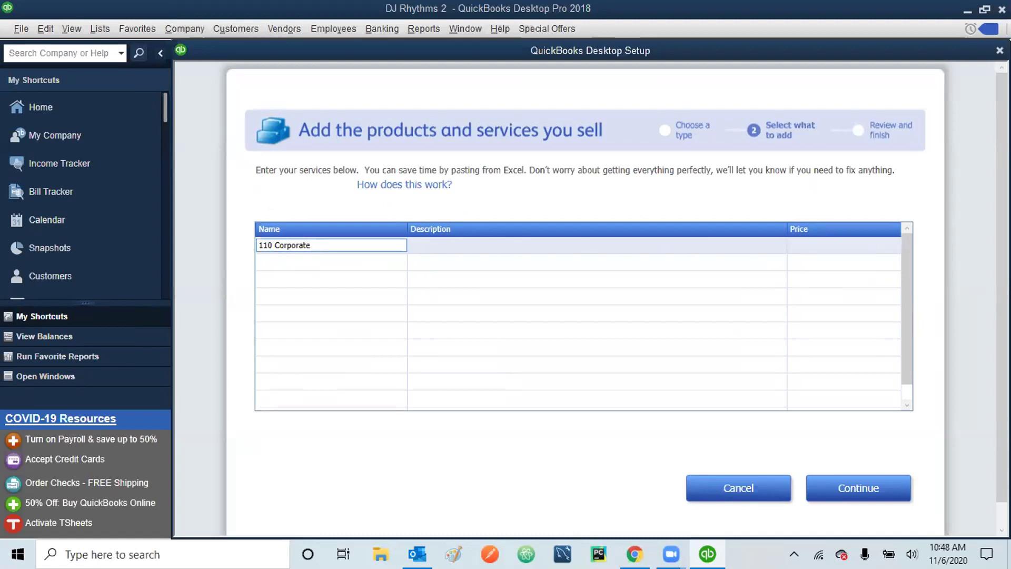
pyautogui.write(' Base Package')
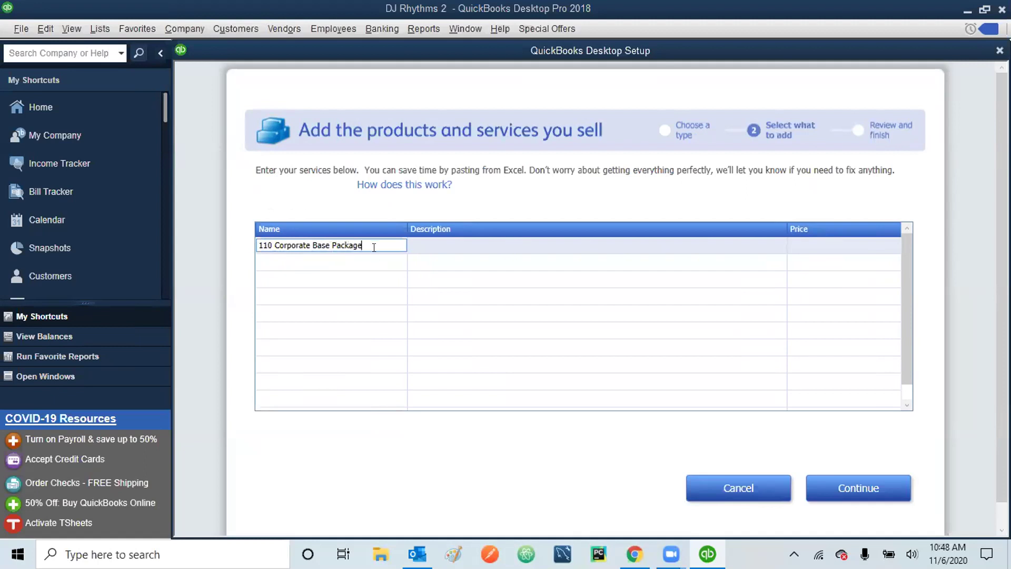
pyautogui.click(426, 243)
pyautogui.write('Live Turntable')
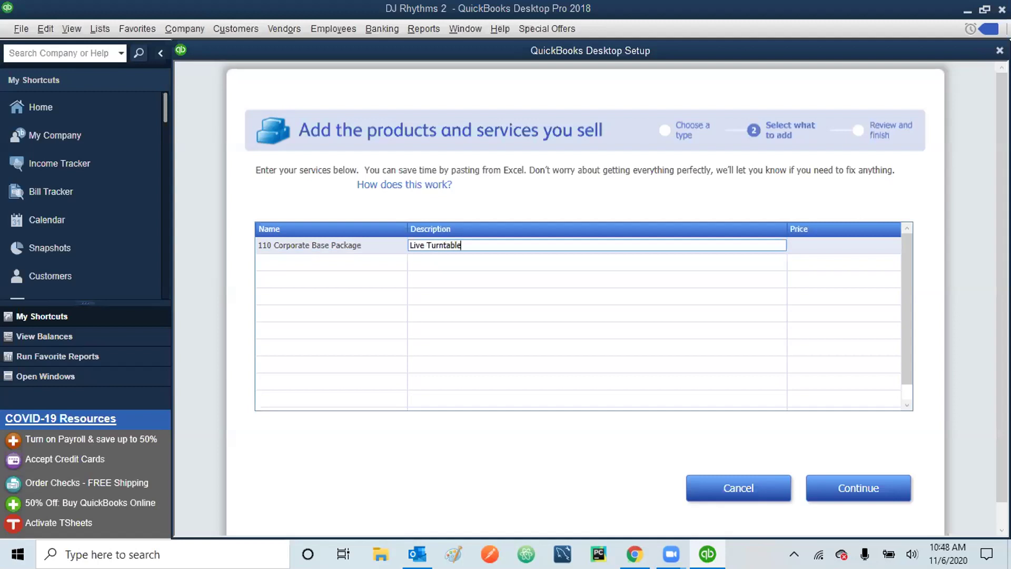
pyautogui.write(', 1DJ, Light Show - 1 hour')
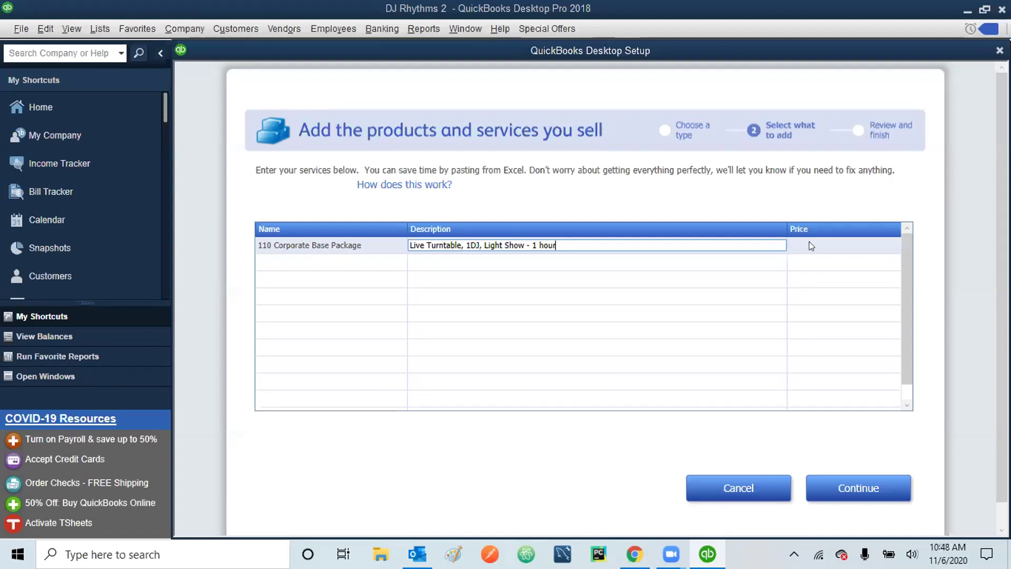
pyautogui.click(824, 243)
pyautogui.write('75')
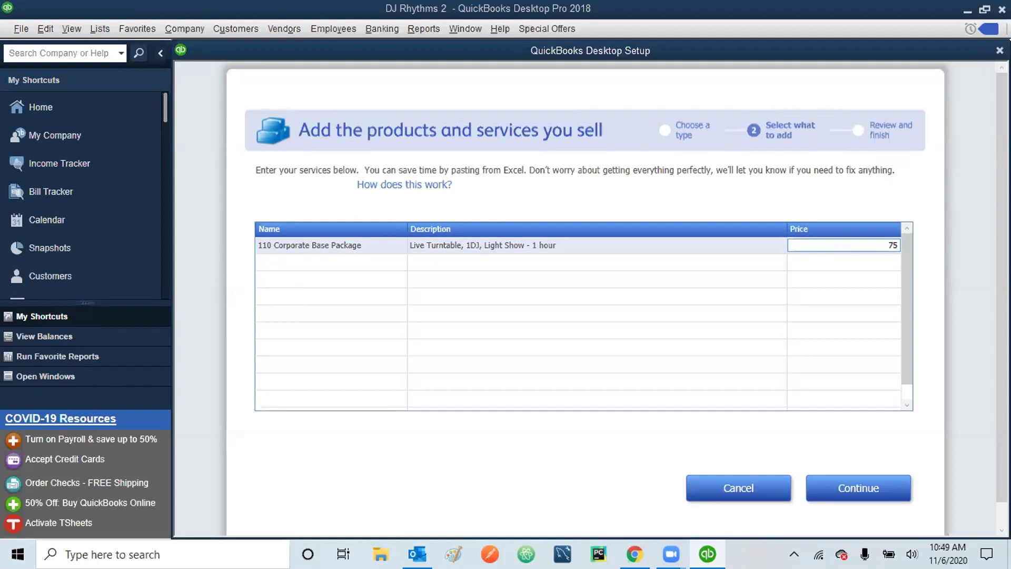
# - Enter 210 Wedding Base Package in the second row, described 'Live Turntable, 2Djs, Light Show - 1 hour', priced 150
pyautogui.click(291, 269)
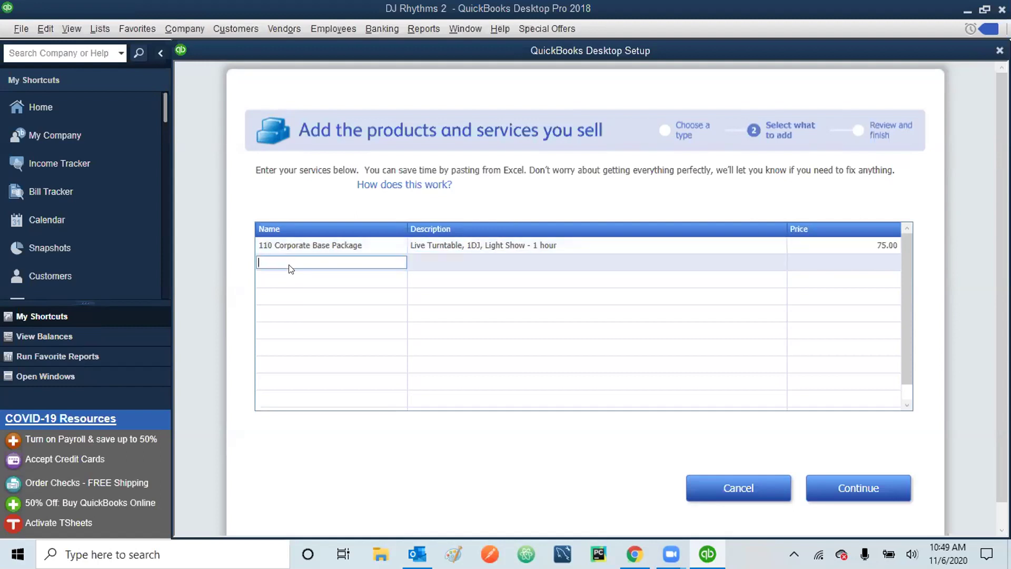
pyautogui.write('210 Wedding Base Package')
pyautogui.click(433, 257)
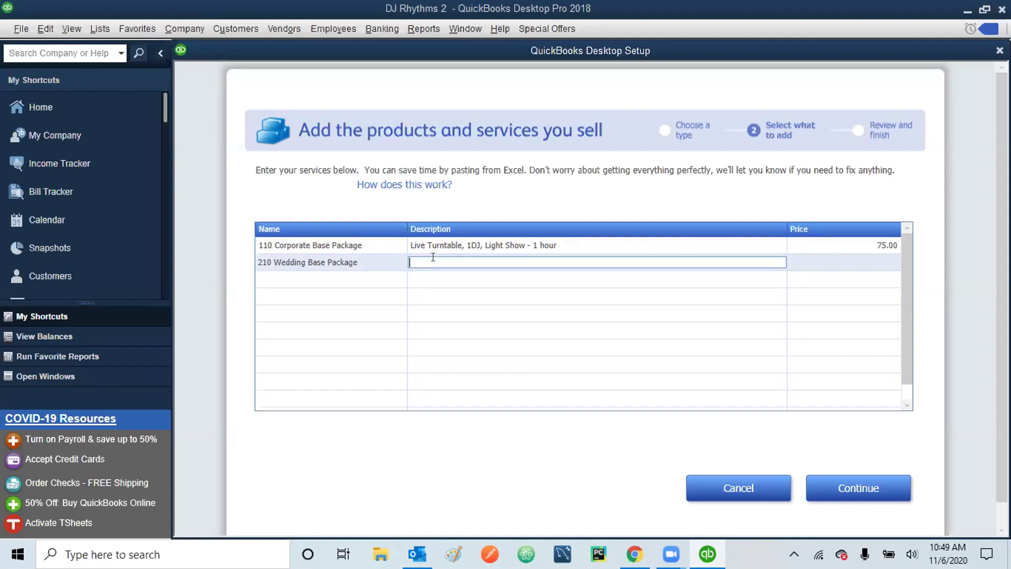
pyautogui.write('Live Turntable, 2Djs')
pyautogui.write(', Light Show - 1 hour')
pyautogui.click(880, 260)
pyautogui.write('150')
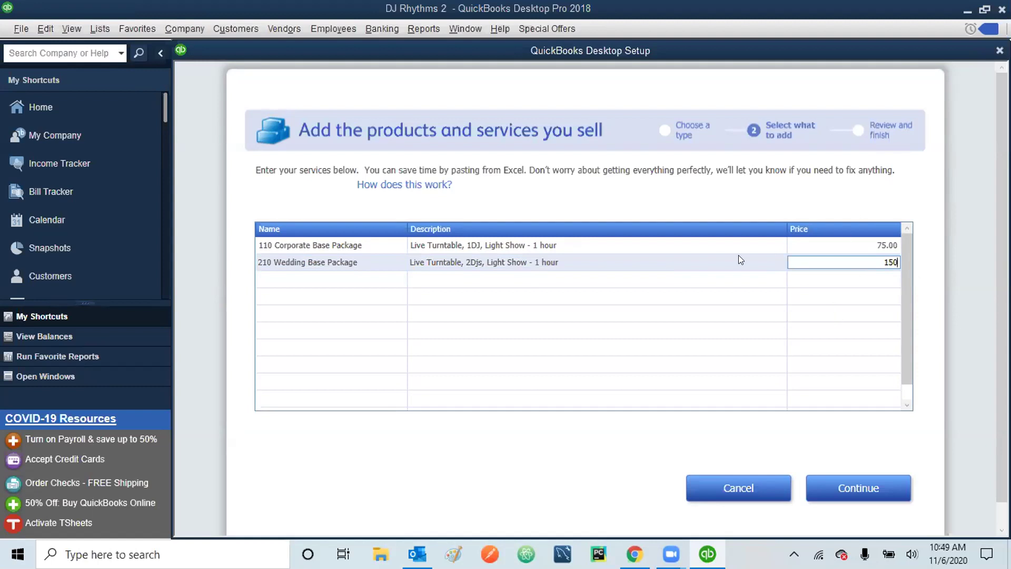
pyautogui.click(844, 467)
# - Confirm and add both services, then start a new bank account named Checking
pyautogui.click(852, 485)
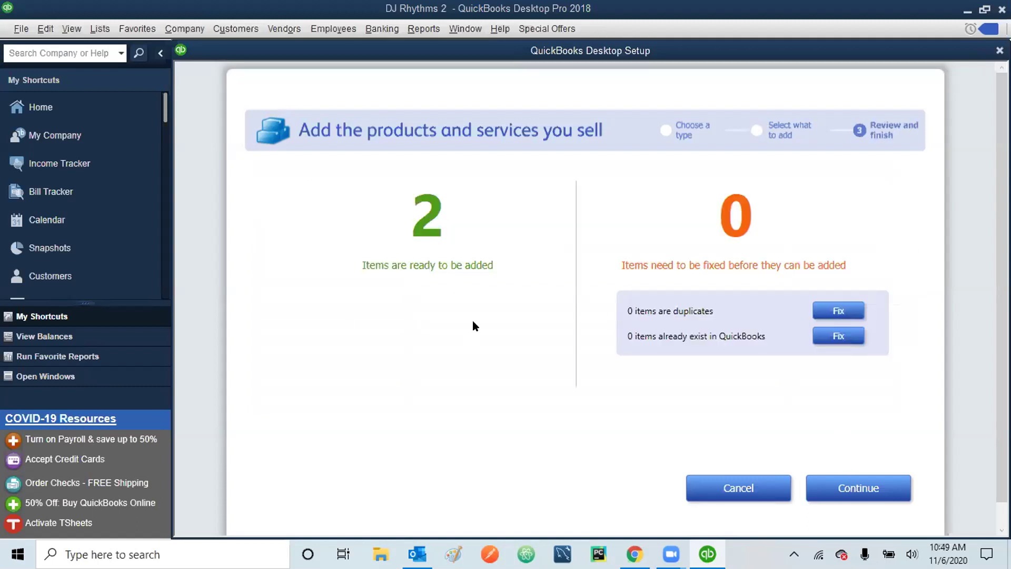
pyautogui.click(862, 484)
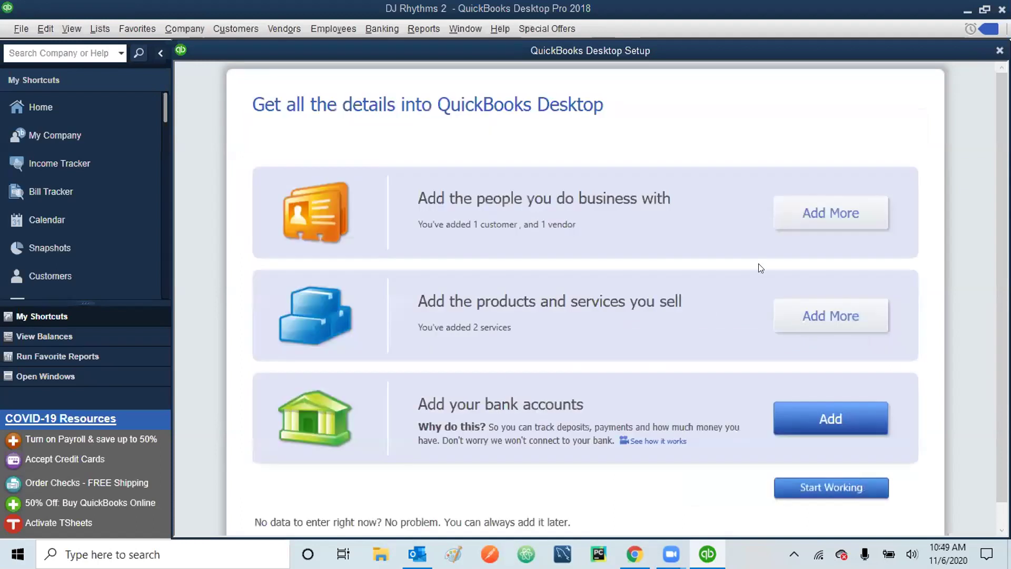
pyautogui.click(831, 420)
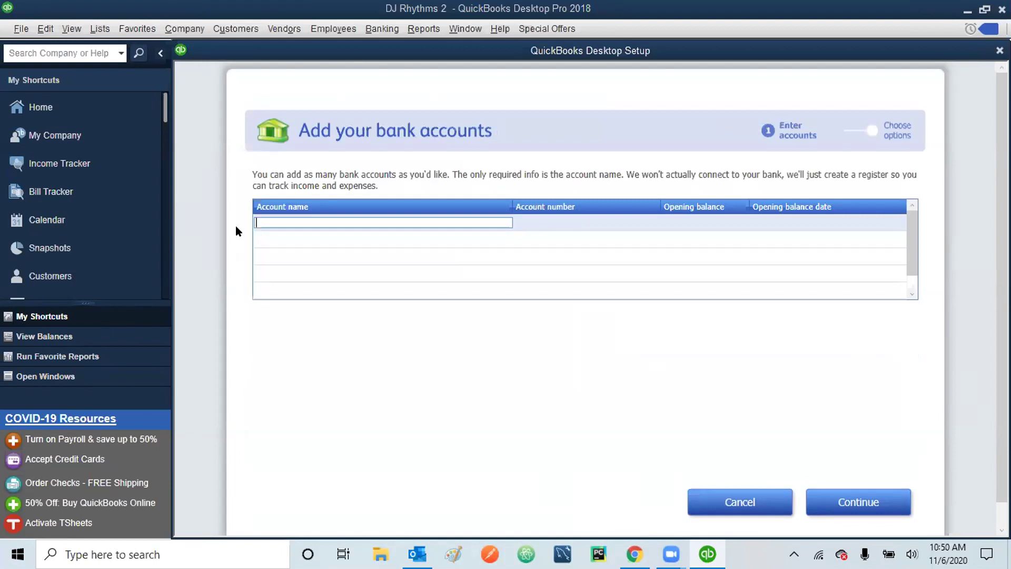
pyautogui.write('Checking')
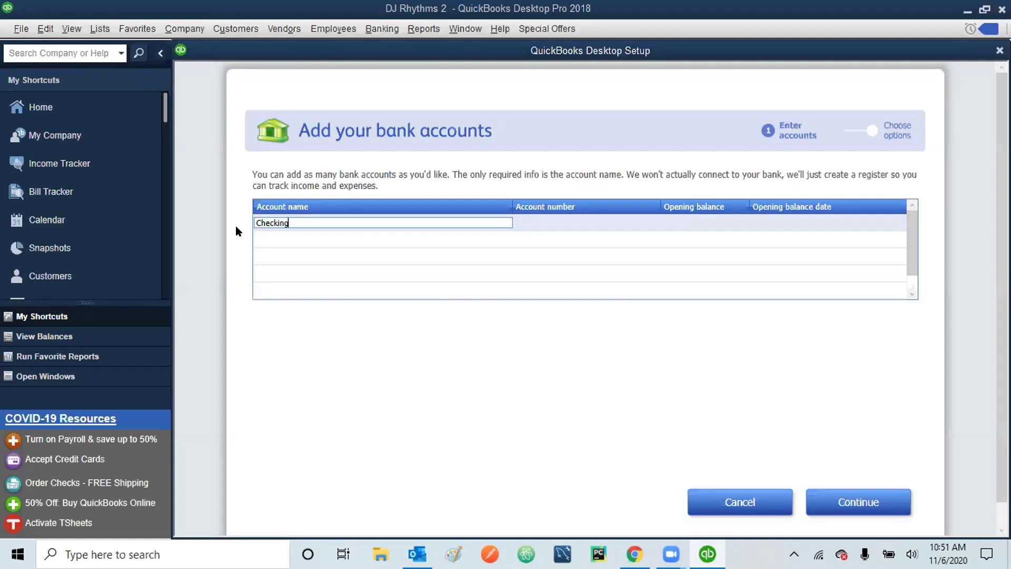
# - Enter the Checking account's bank account number and a 45,000.00 opening balance
pyautogui.press('Tab')
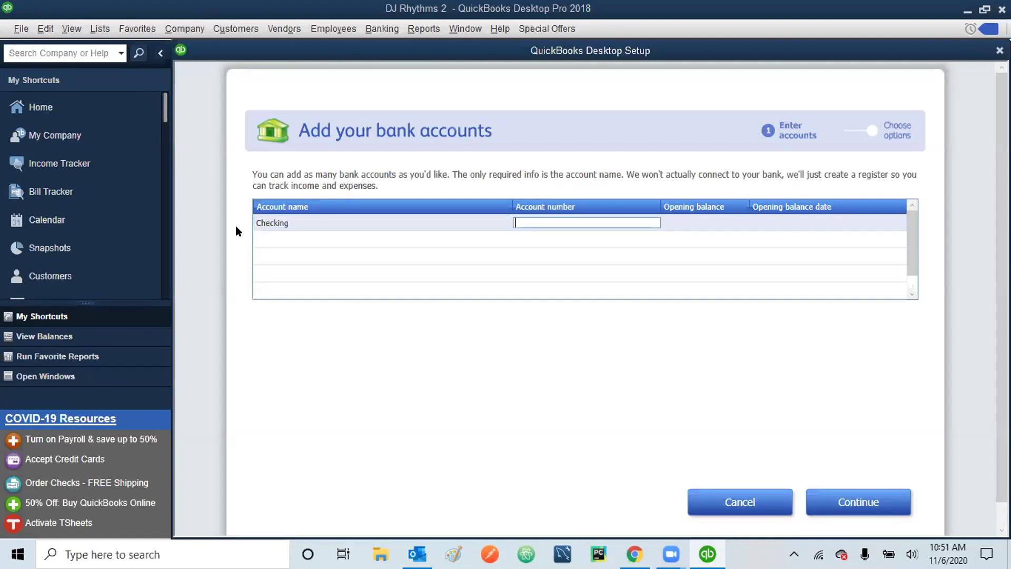
pyautogui.press('Tab')
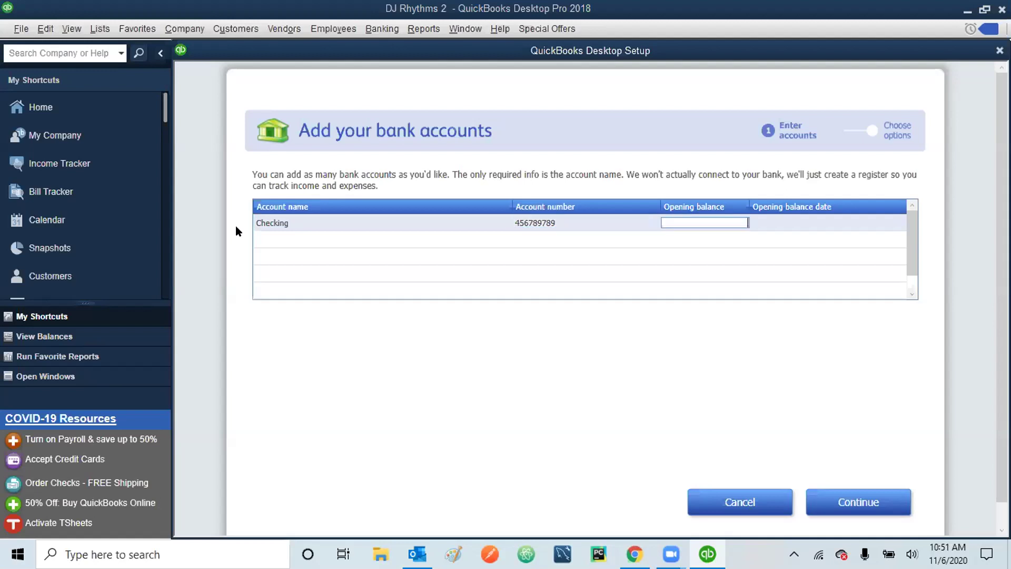
pyautogui.write('45000')
pyautogui.press('Tab')
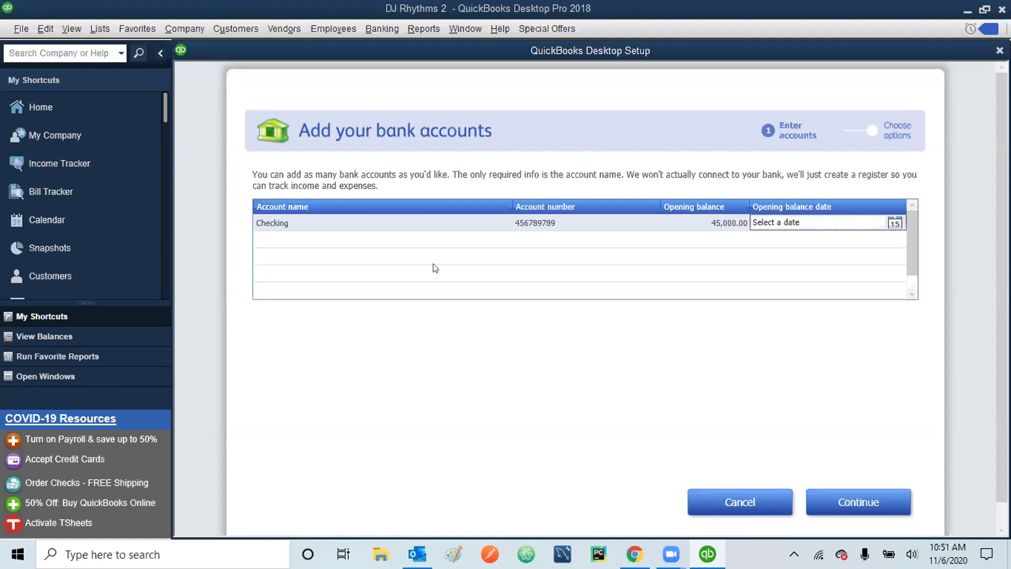
# - Set the Checking opening balance date to 12/31/2022 and accept the account details
pyautogui.click(779, 223)
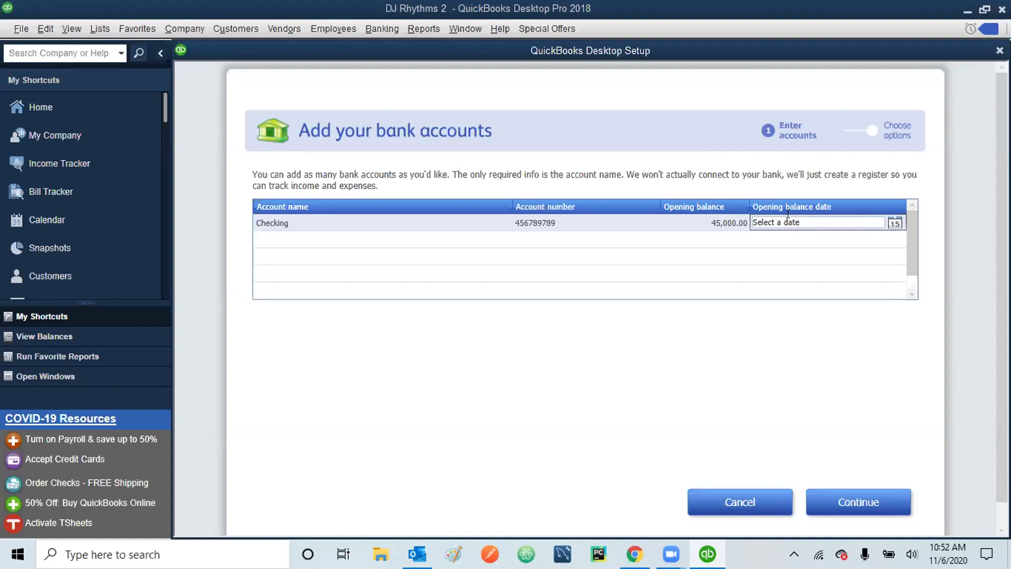
pyautogui.click(781, 218)
pyautogui.write('123122')
pyautogui.press('Tab')
pyautogui.click(690, 230)
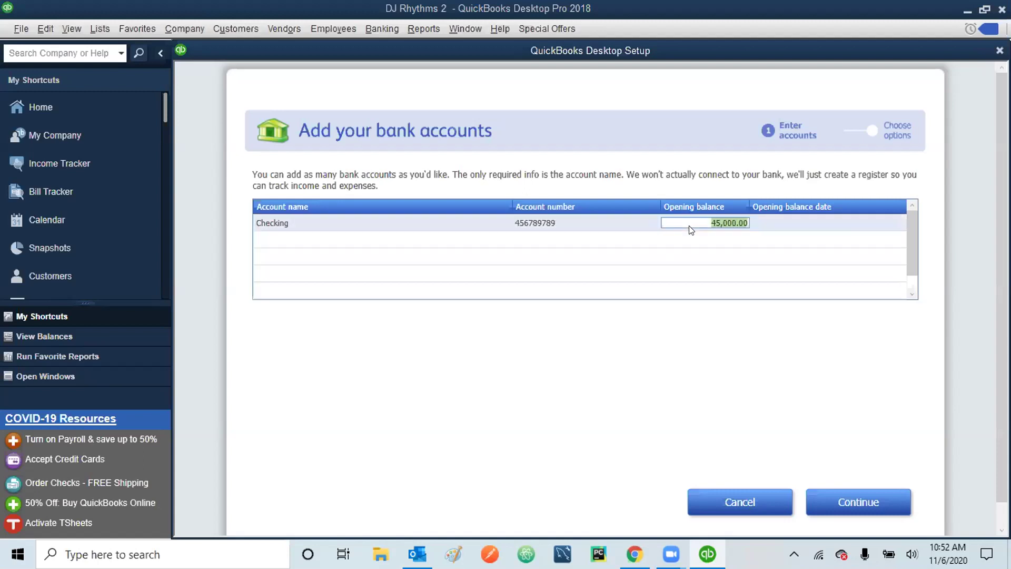
pyautogui.click(782, 222)
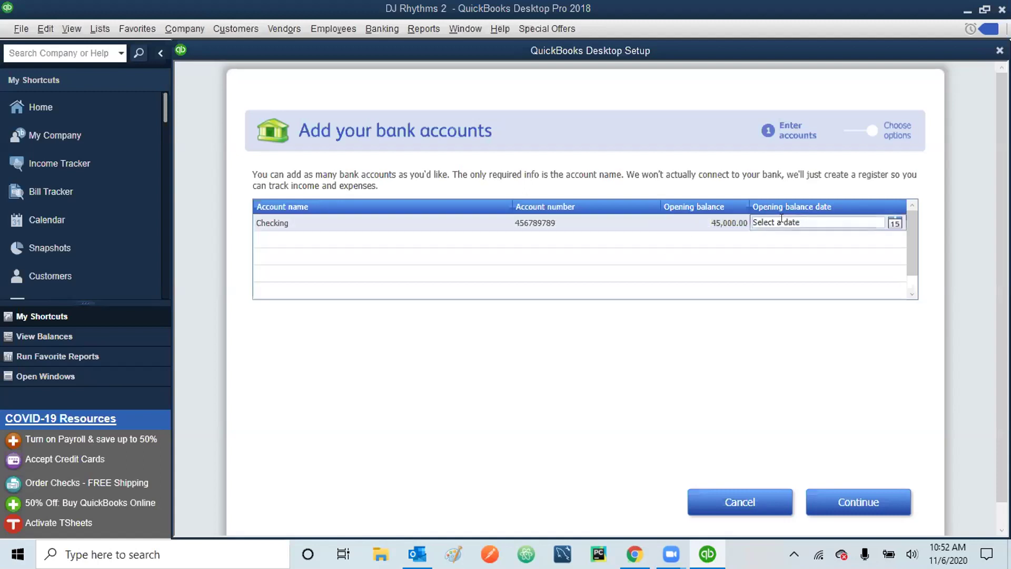
pyautogui.write('12/31/2022')
pyautogui.press('Tab')
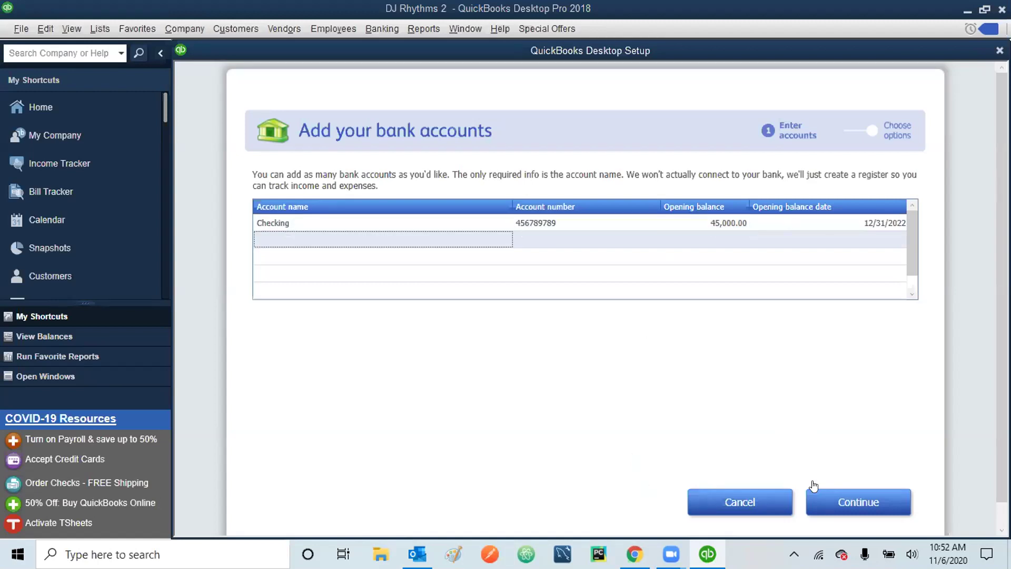
pyautogui.click(864, 505)
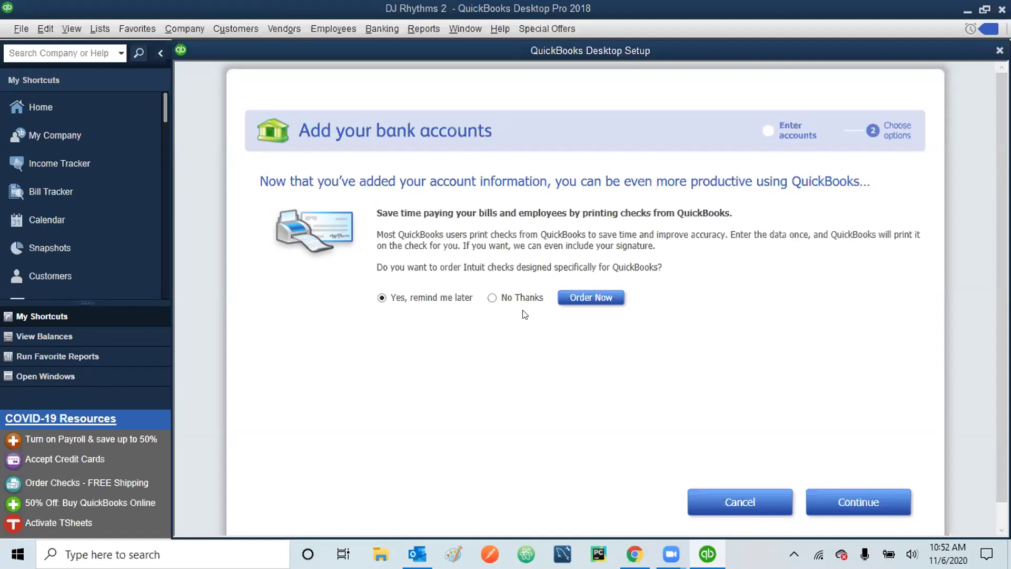
# - Choose No Thanks for ordering checks and finish adding the bank account
pyautogui.click(492, 298)
pyautogui.click(860, 505)
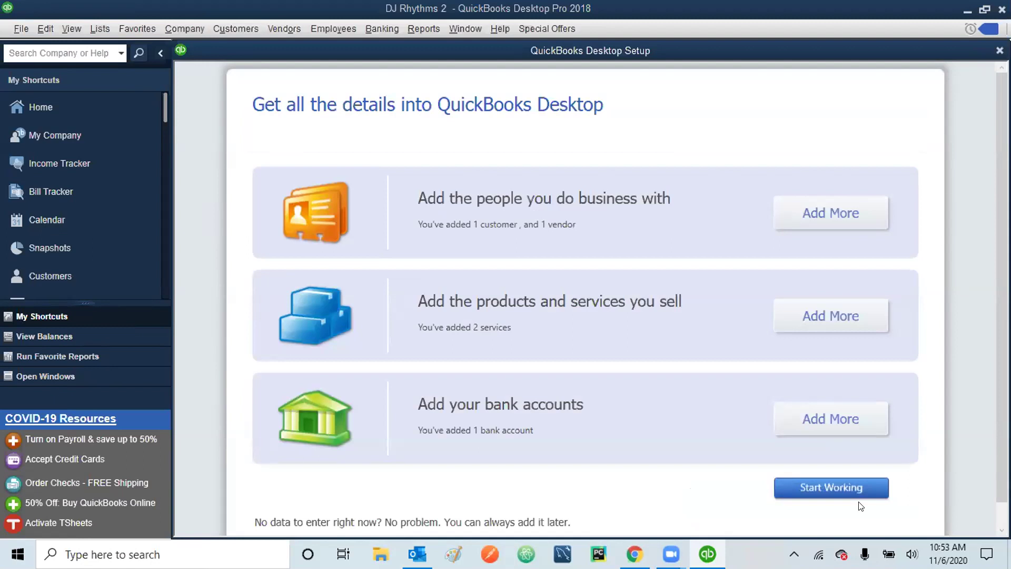
# - Start working in DJ Rhythms 2 and advance the feature tour to the multiple-monitors slide
pyautogui.click(849, 488)
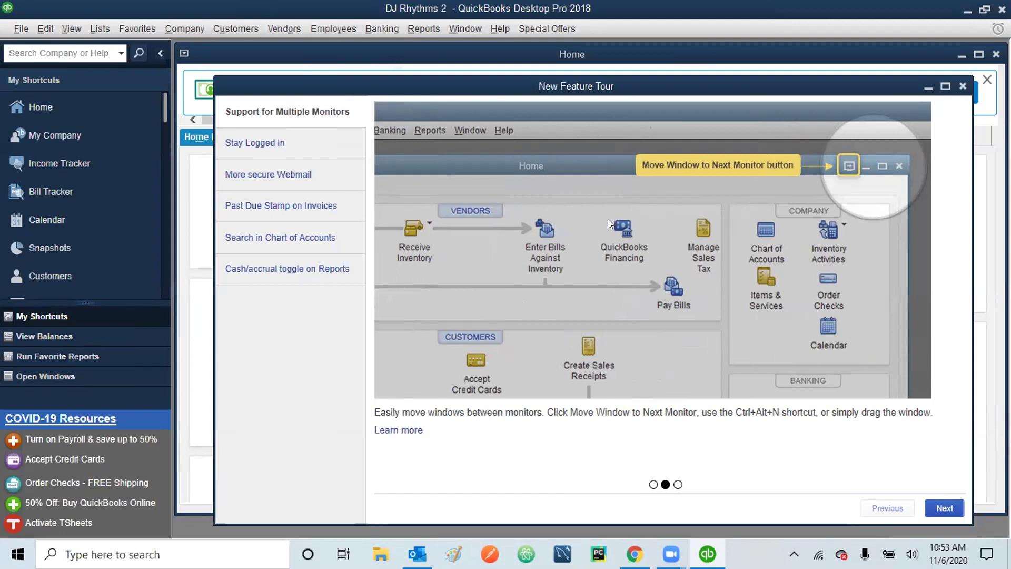
pyautogui.click(677, 484)
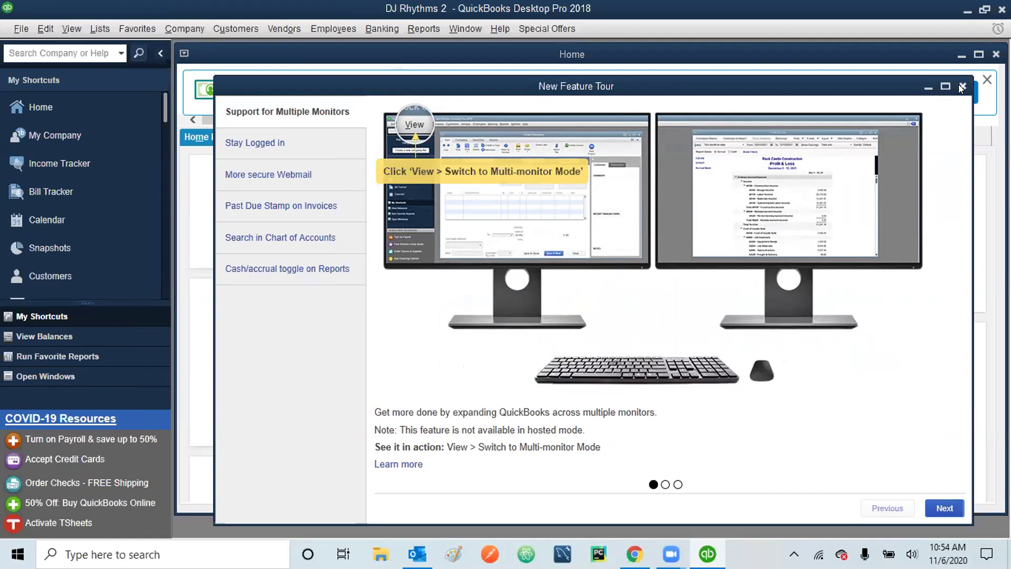
# - Close the New Feature Tour window
pyautogui.click(959, 84)
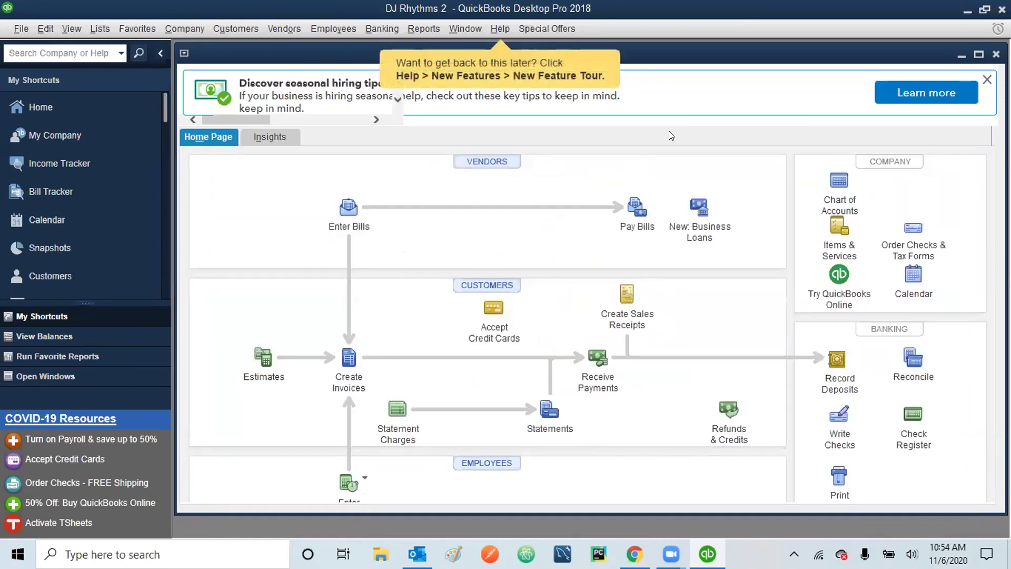
# - Maximize the Home page so it fills the QuickBooks window
pyautogui.click(979, 55)
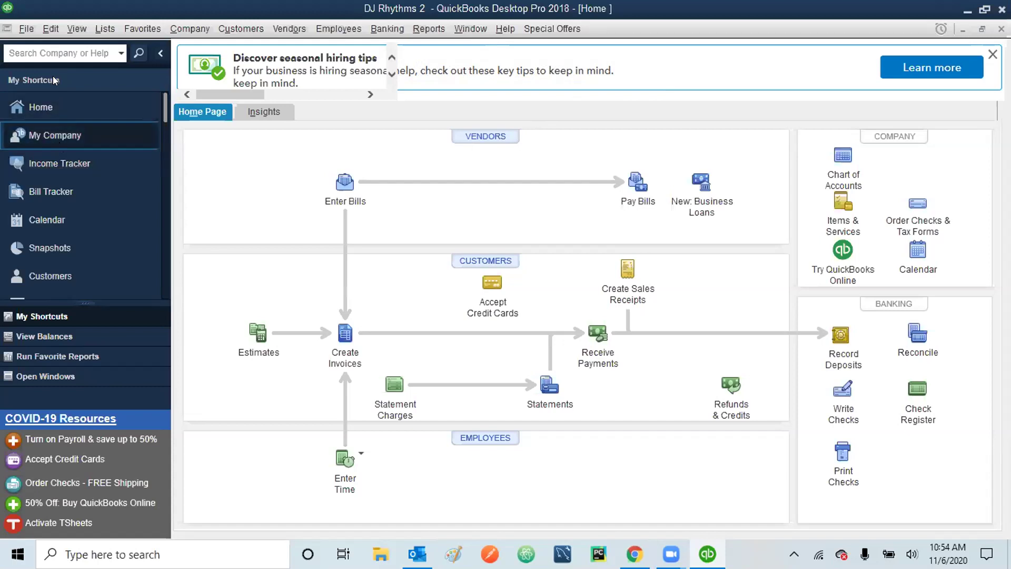
pyautogui.click(75, 26)
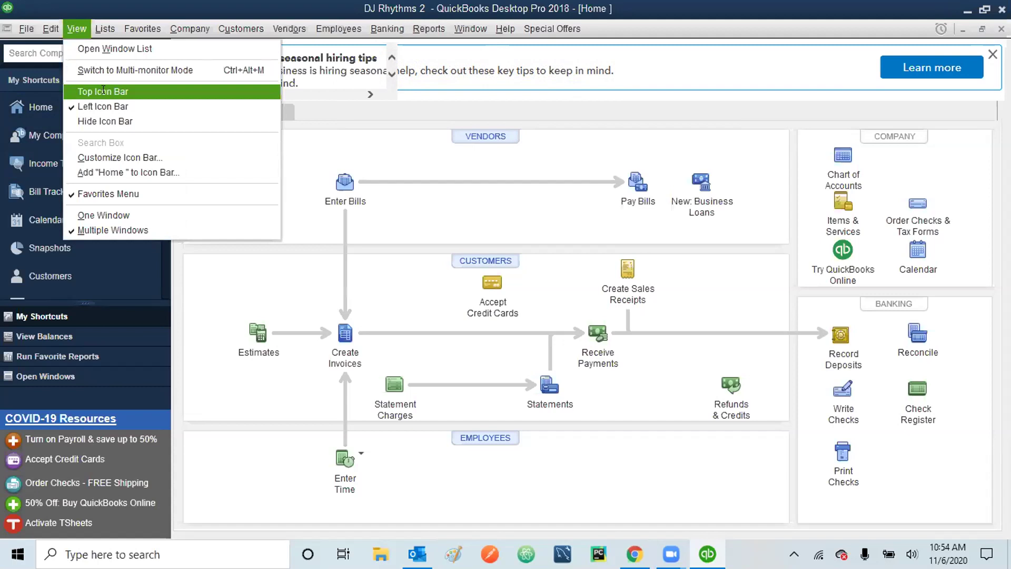
# - Switch the shortcut icons to the Top Icon Bar
pyautogui.click(107, 92)
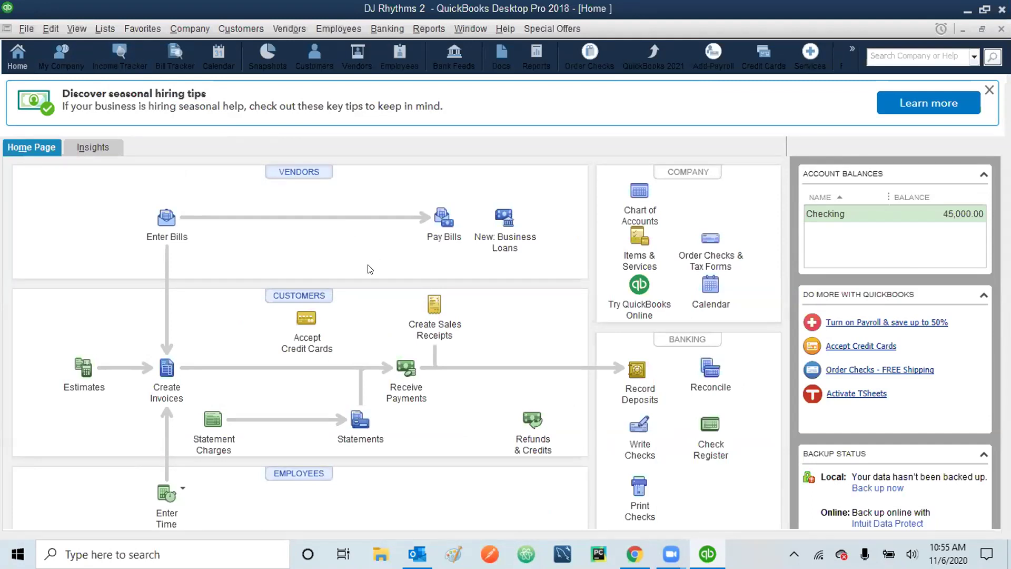
pyautogui.click(51, 31)
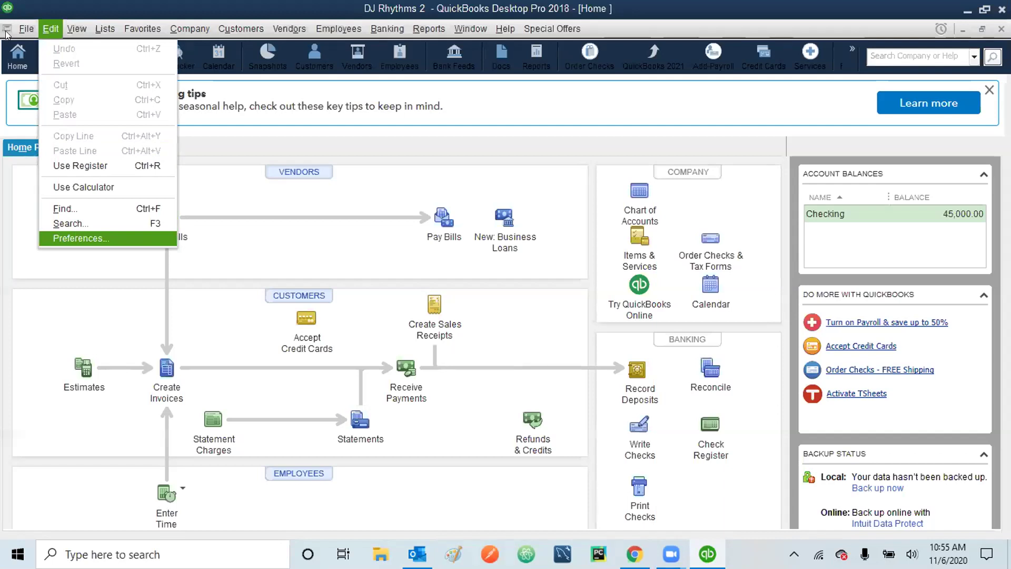
pyautogui.click(86, 236)
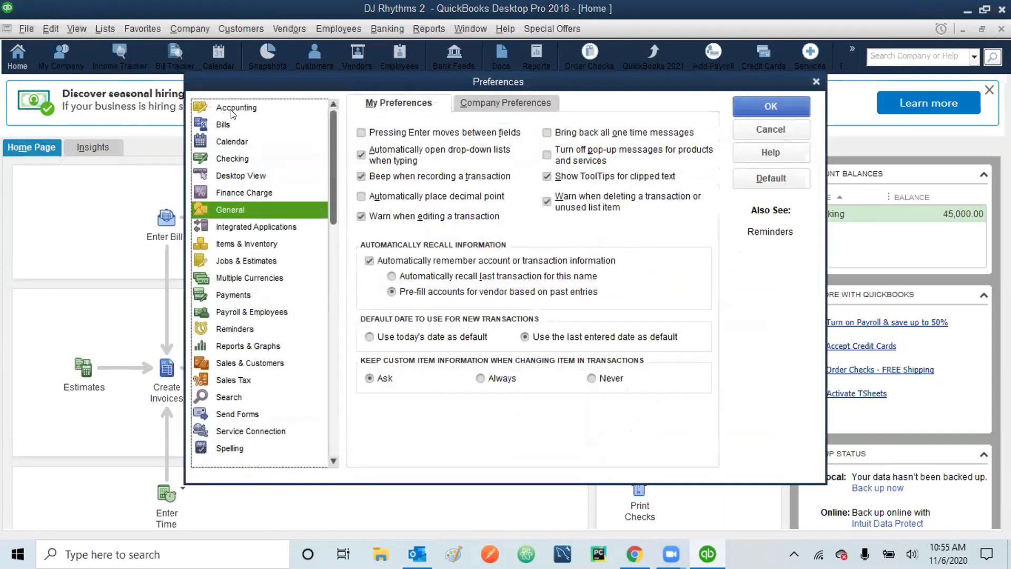
pyautogui.click(232, 111)
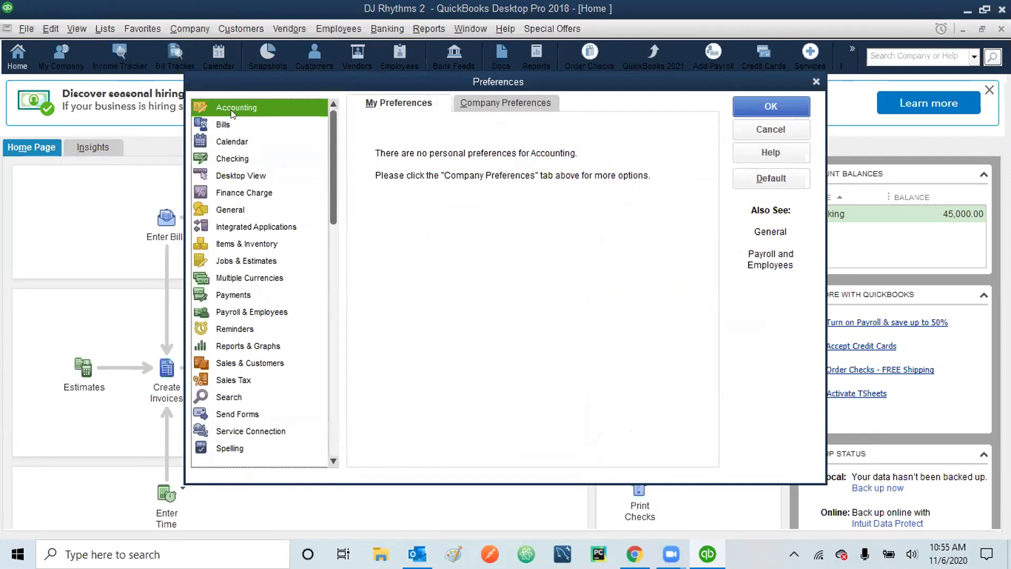
pyautogui.click(509, 101)
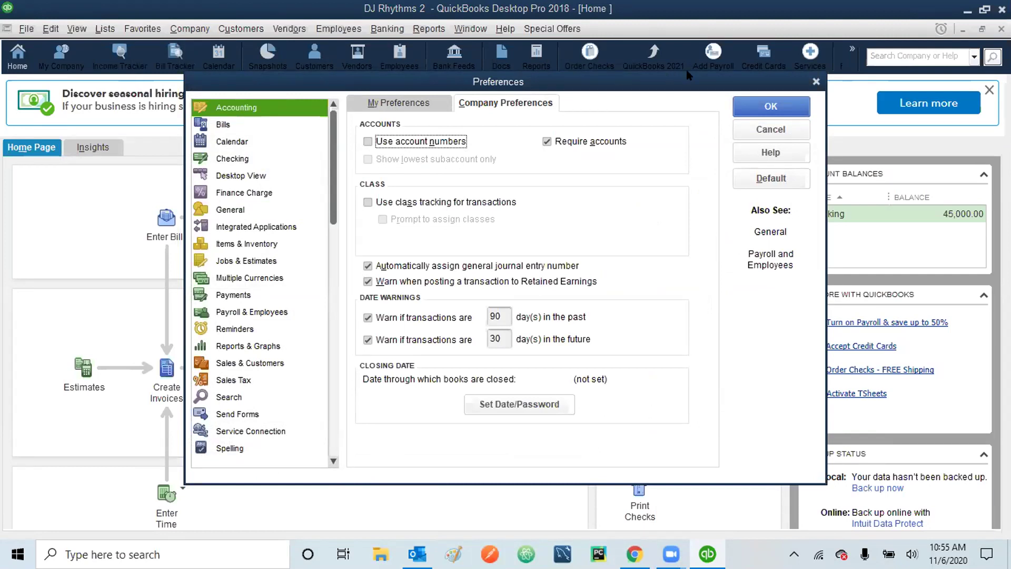
pyautogui.click(763, 128)
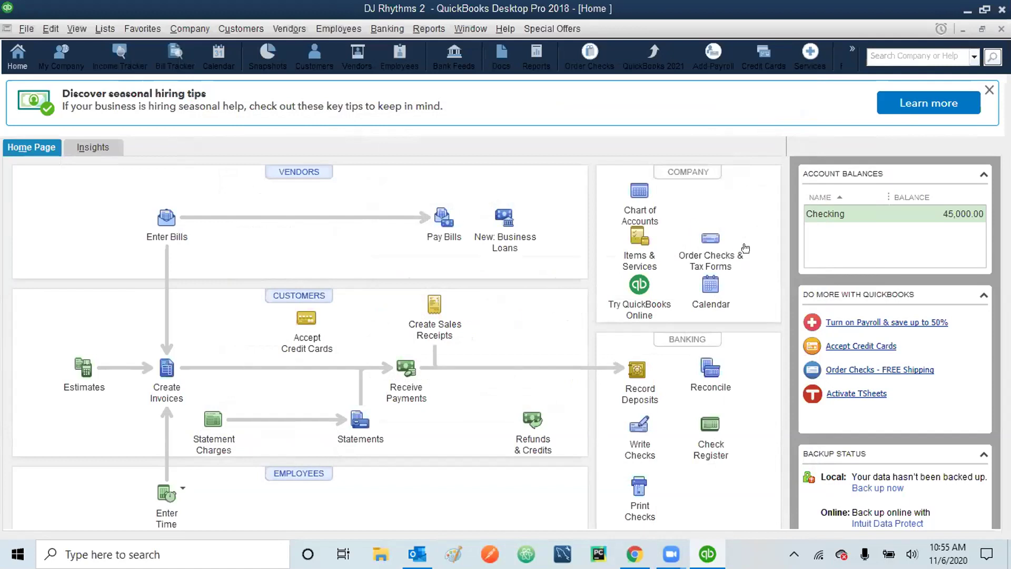
pyautogui.click(633, 198)
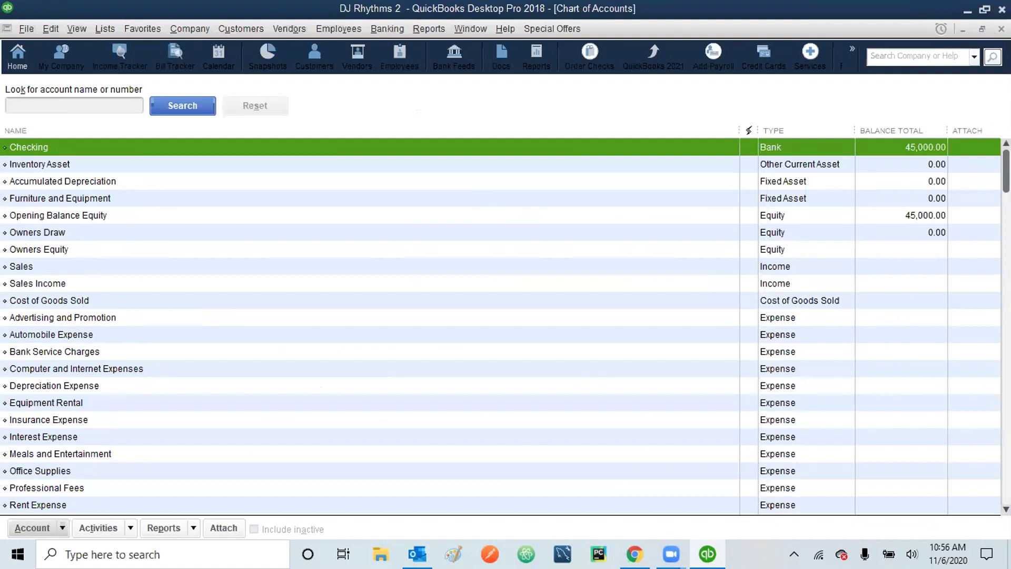
pyautogui.click(1001, 29)
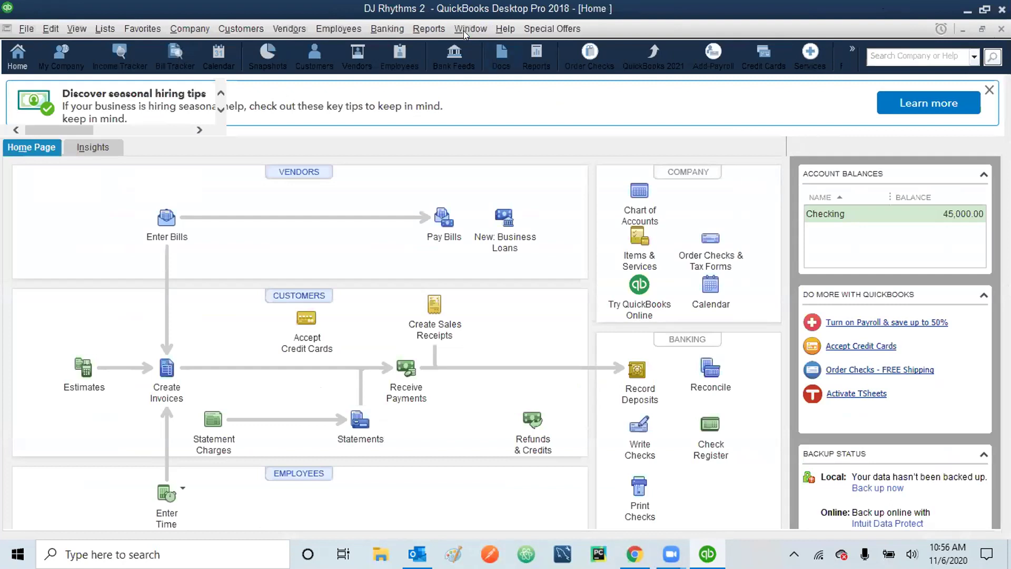
pyautogui.click(51, 29)
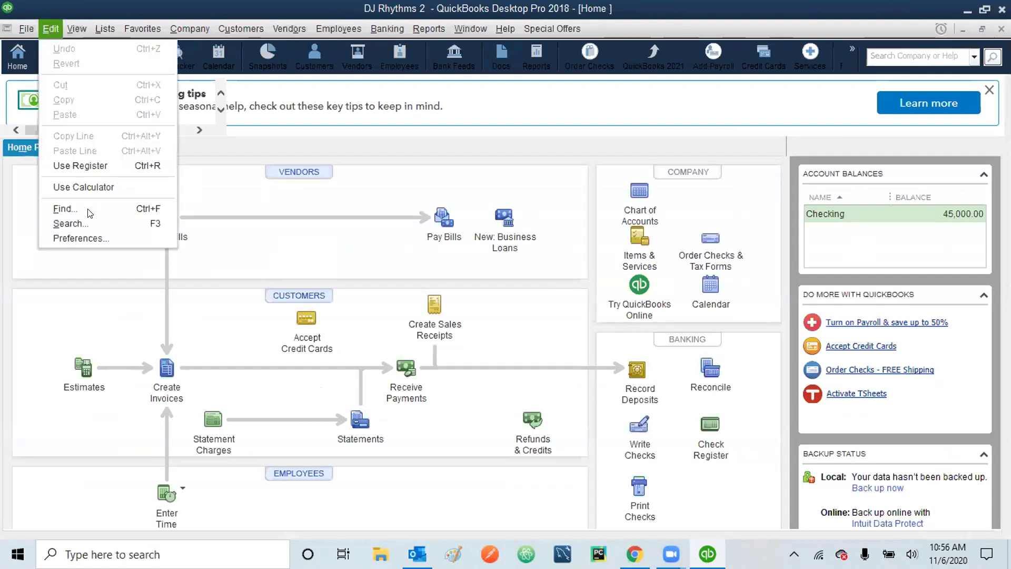
# - In Accounting company preferences, check 'Use account numbers' and save the change
pyautogui.click(84, 239)
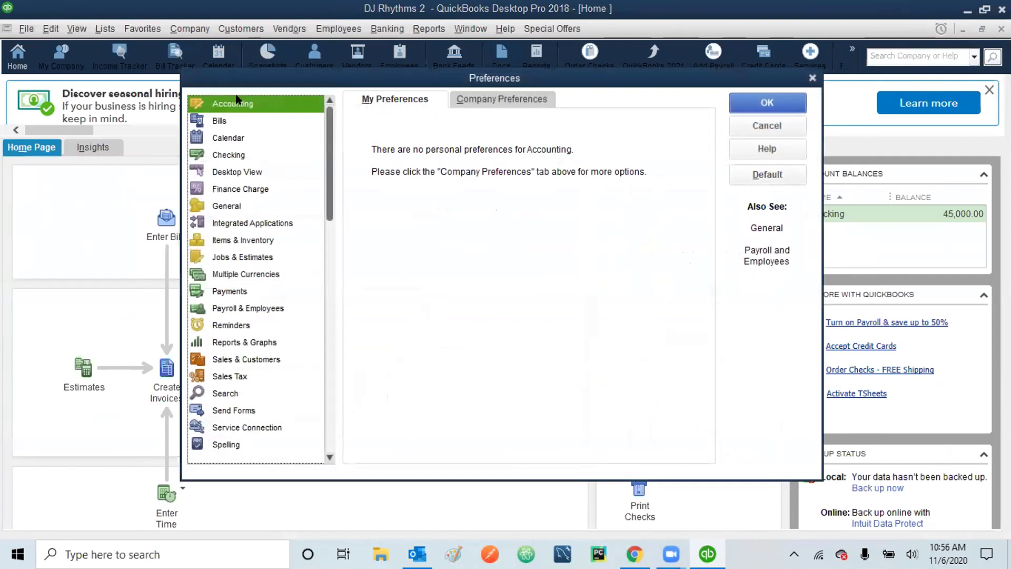
pyautogui.click(502, 100)
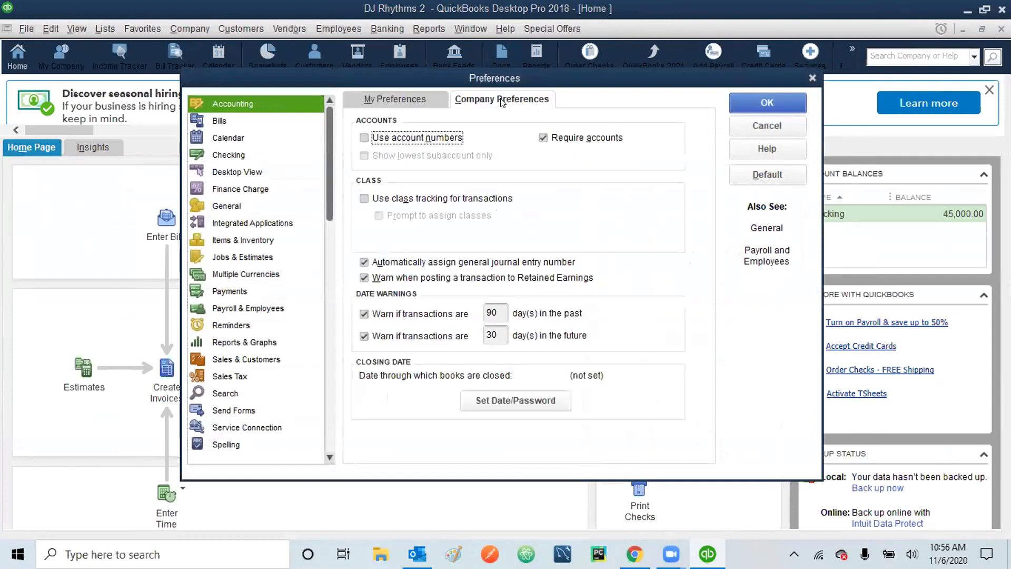
pyautogui.click(364, 138)
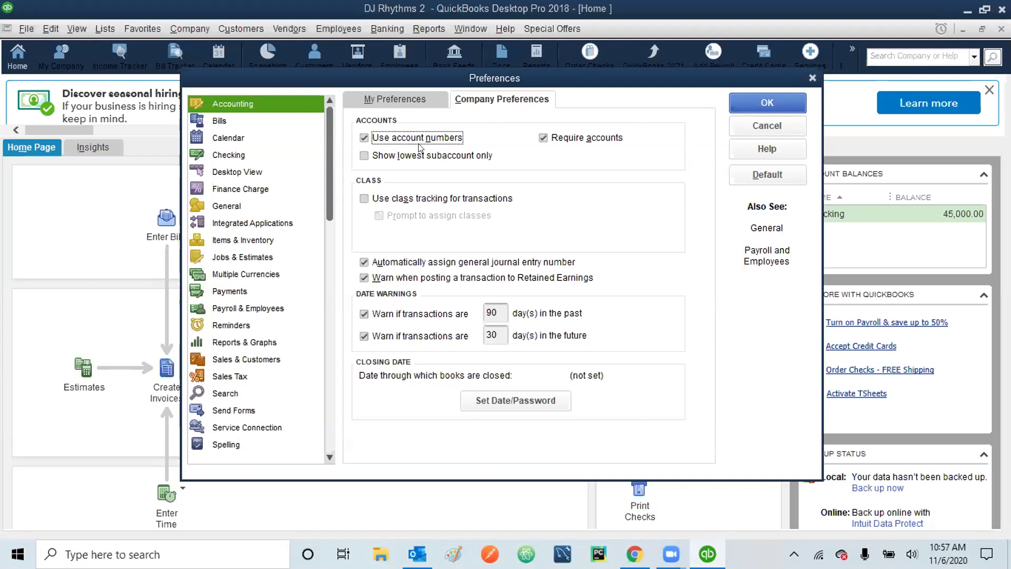
pyautogui.click(766, 105)
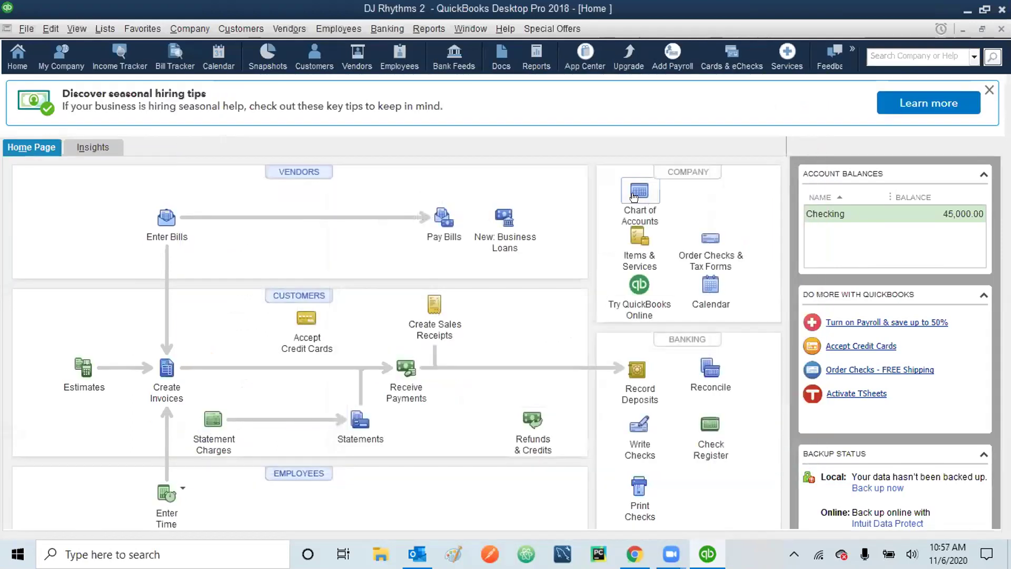
pyautogui.click(636, 198)
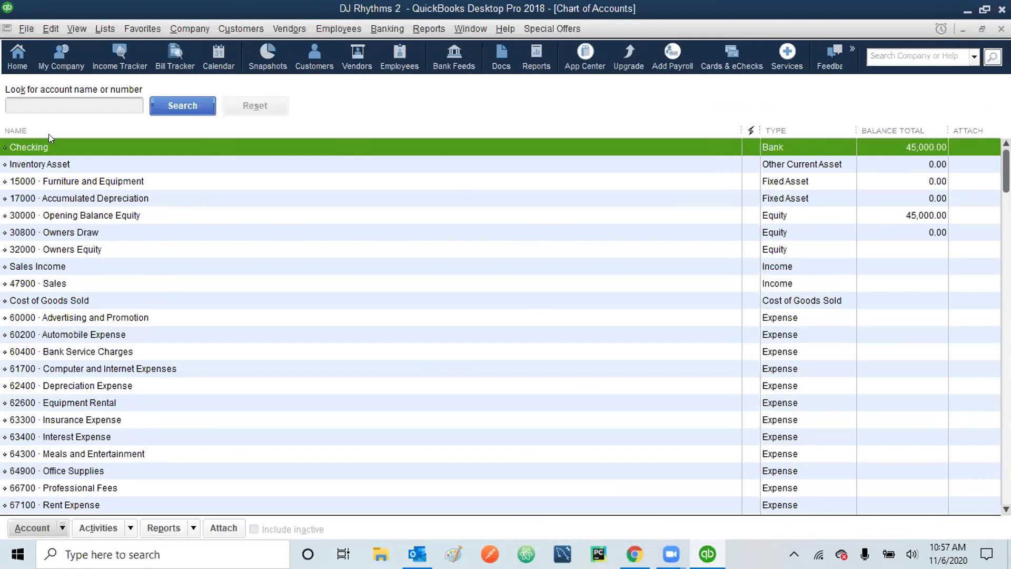
pyautogui.click(1001, 29)
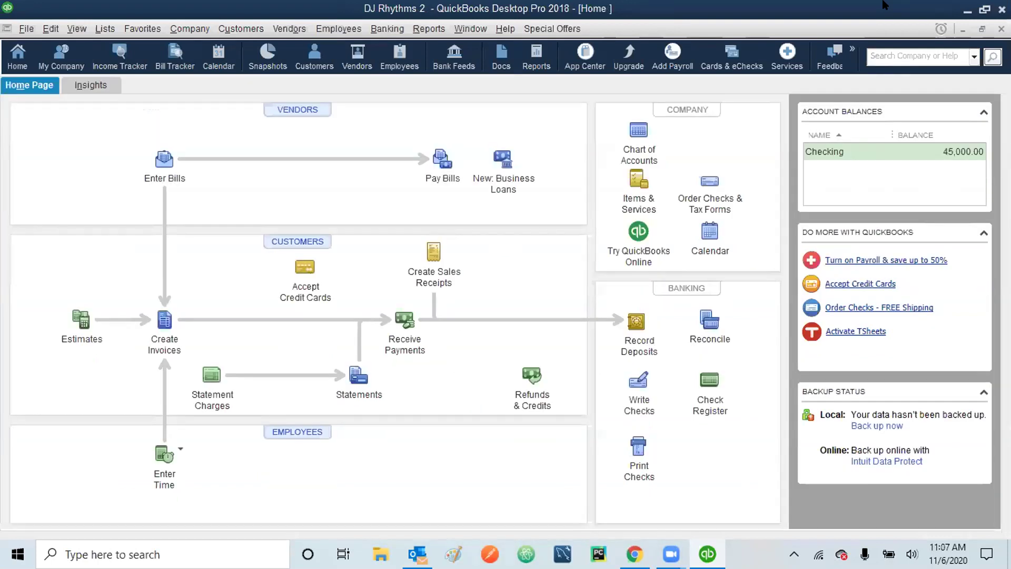
pyautogui.click(639, 130)
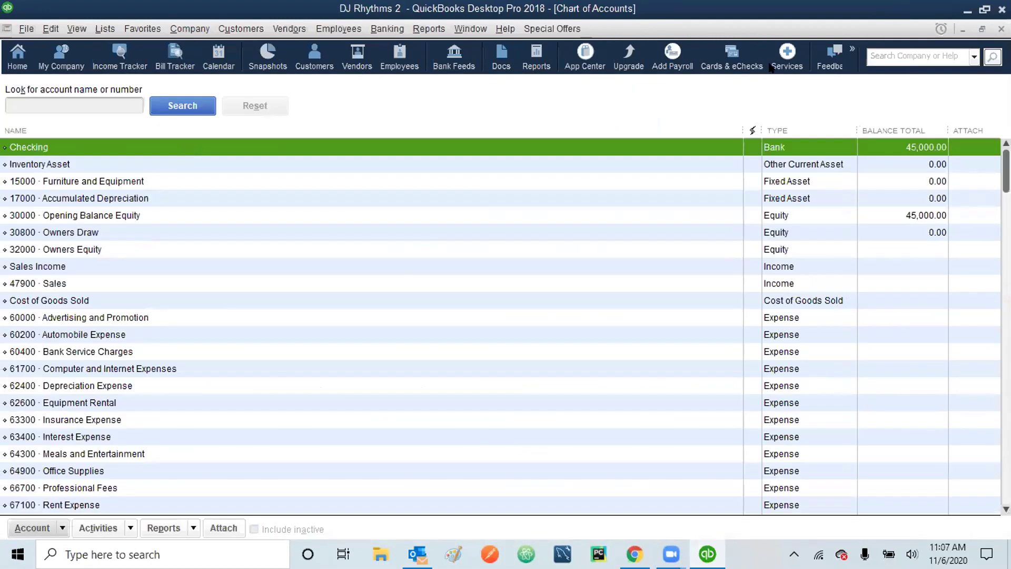
pyautogui.click(1001, 29)
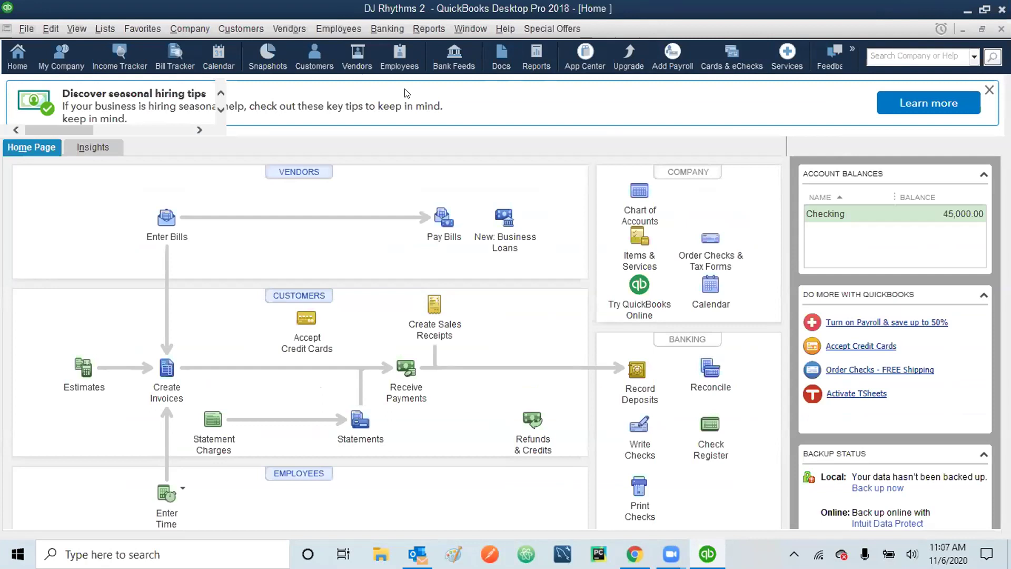
pyautogui.click(49, 26)
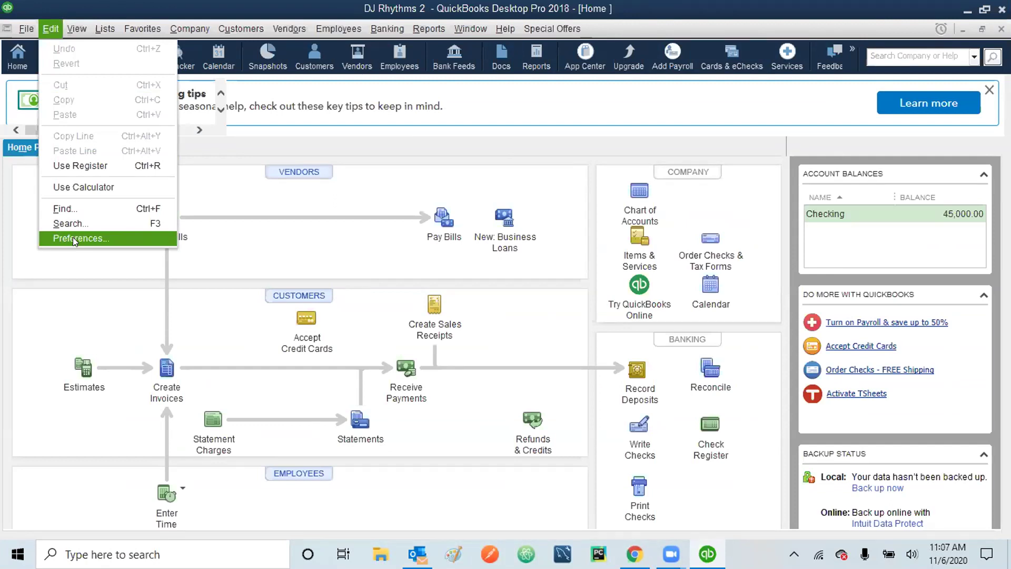
# - In Reminders personal preferences, check 'Show Reminders List when opening a Company file' and save
pyautogui.click(73, 238)
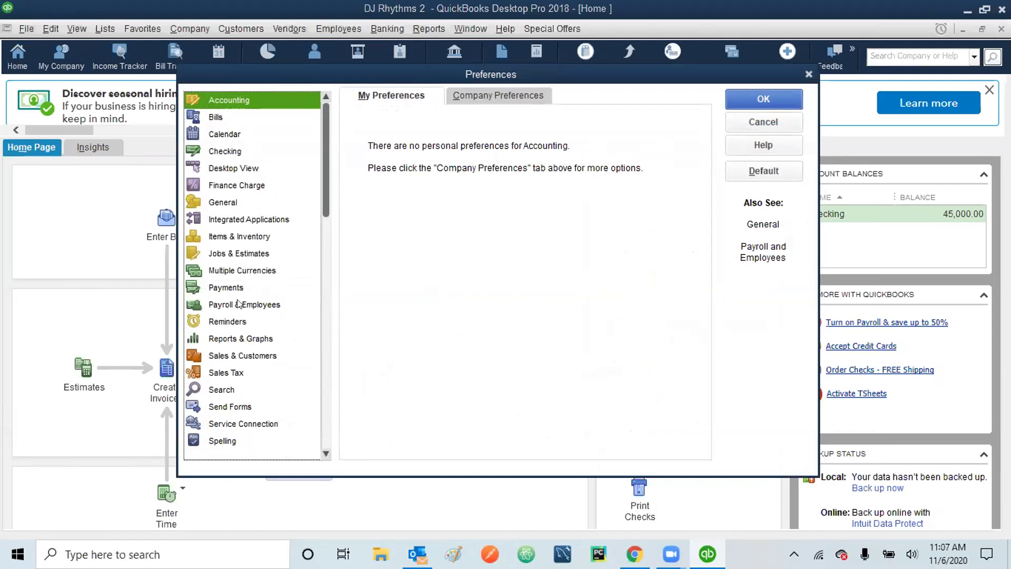
pyautogui.click(221, 318)
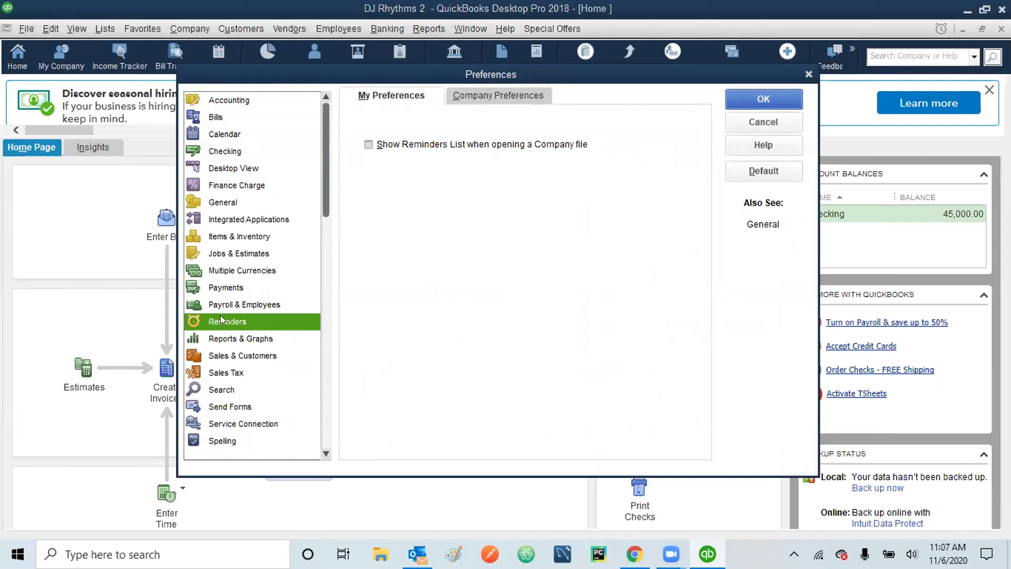
pyautogui.click(369, 145)
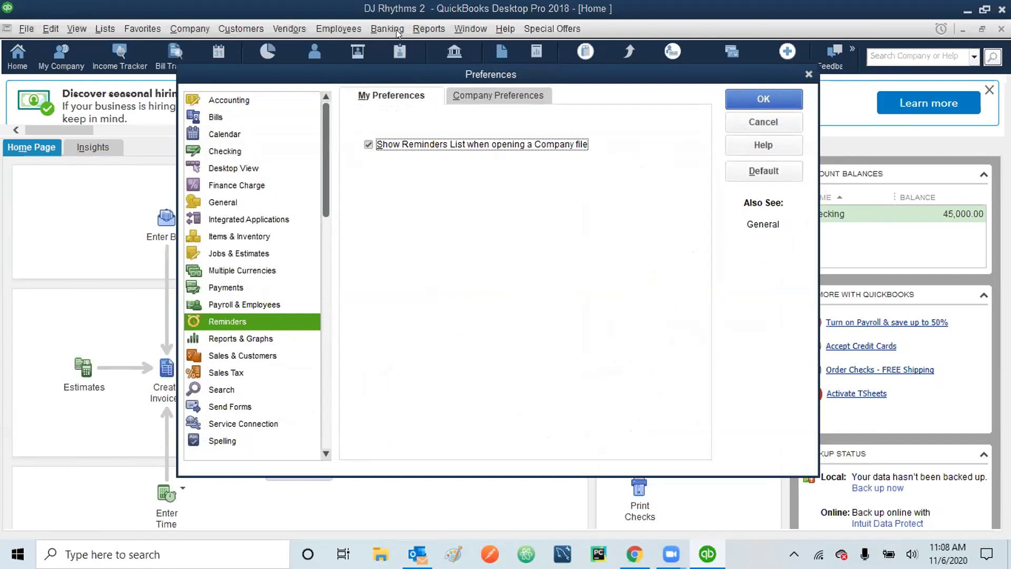
pyautogui.click(764, 101)
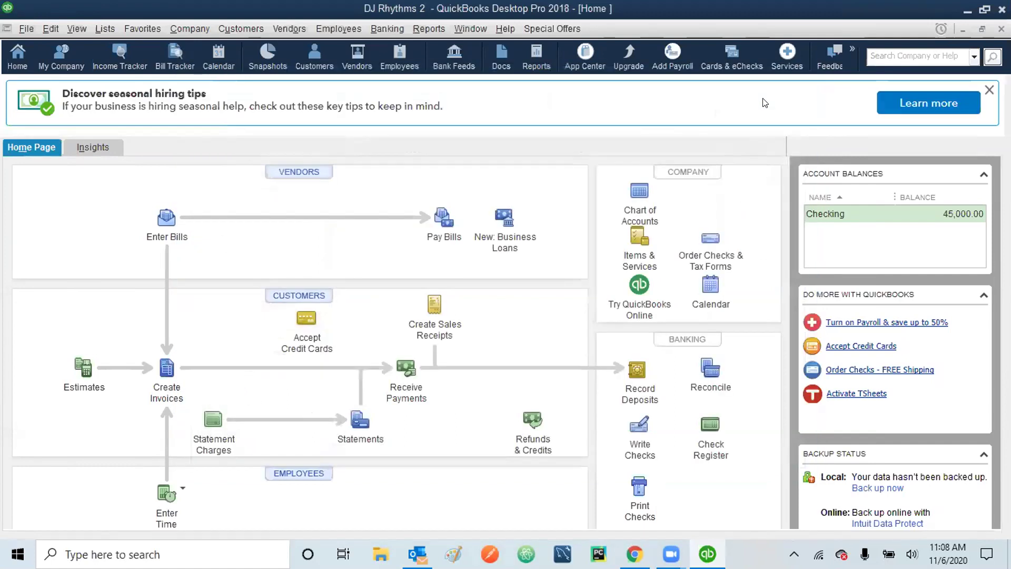
# - Close the current company, choose the DJ Rhythms 2 file to reopen, and enter the admin password
pyautogui.click(26, 29)
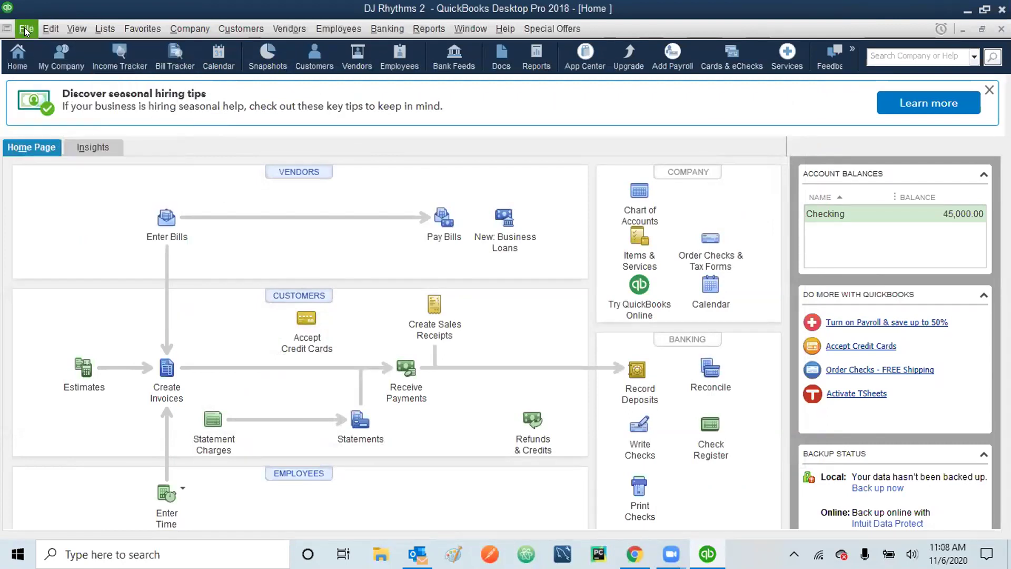
pyautogui.click(26, 31)
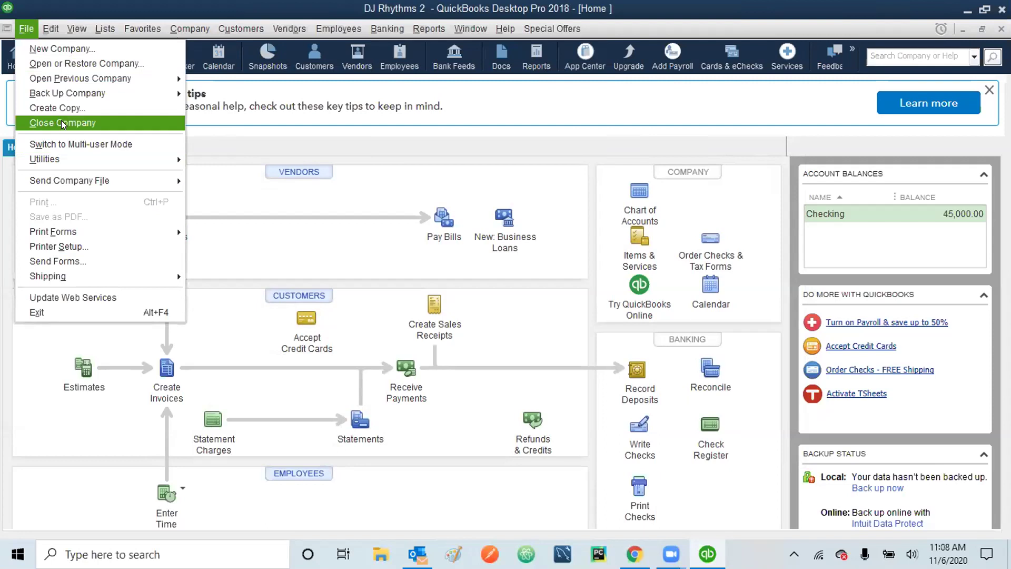
pyautogui.click(62, 123)
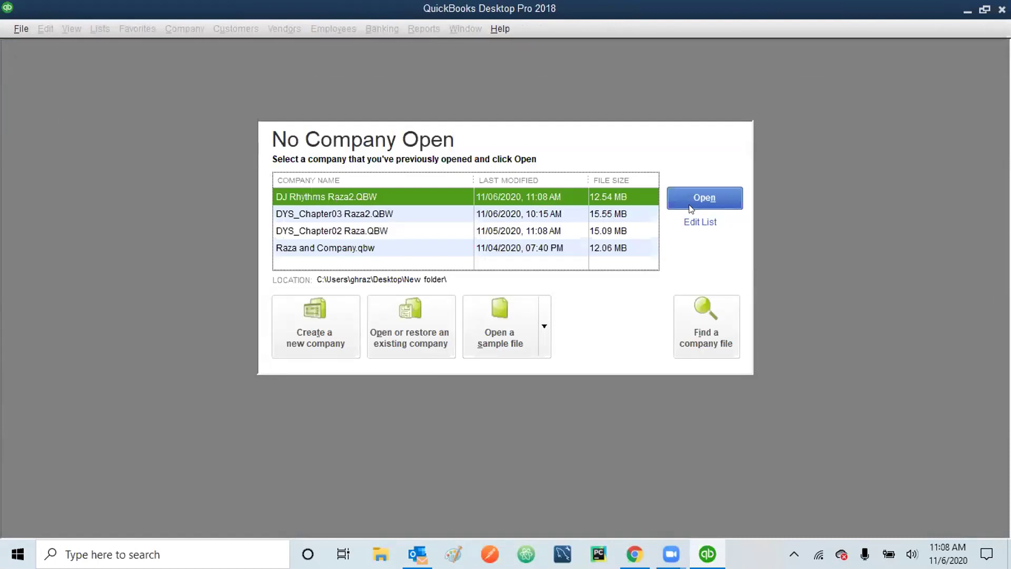
pyautogui.click(711, 198)
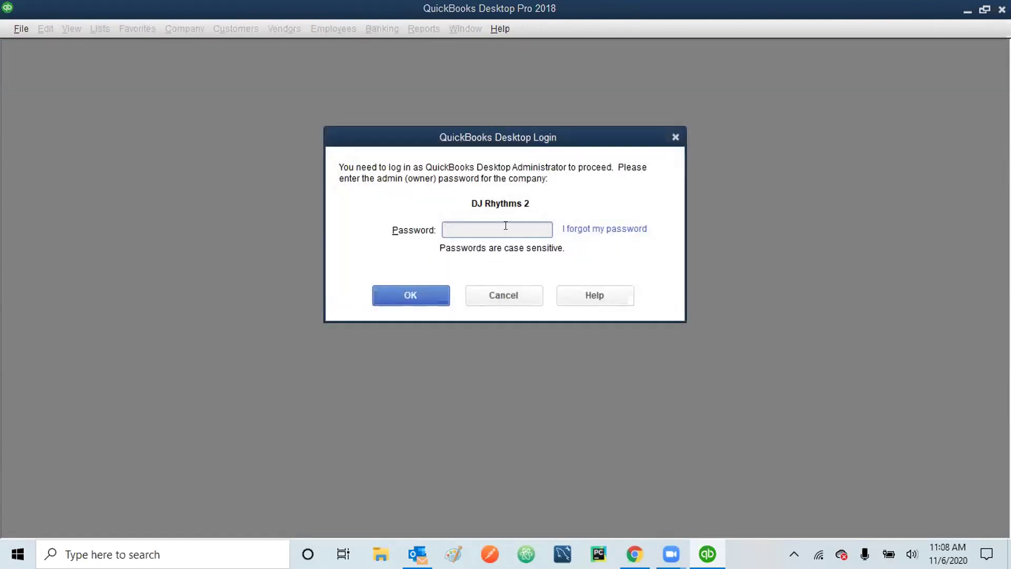
pyautogui.write('•••••••••')
# - Submit the admin login, then relaunch QuickBooks Pro 2018 from its desktop shortcut
pyautogui.write('1')
pyautogui.click(421, 300)
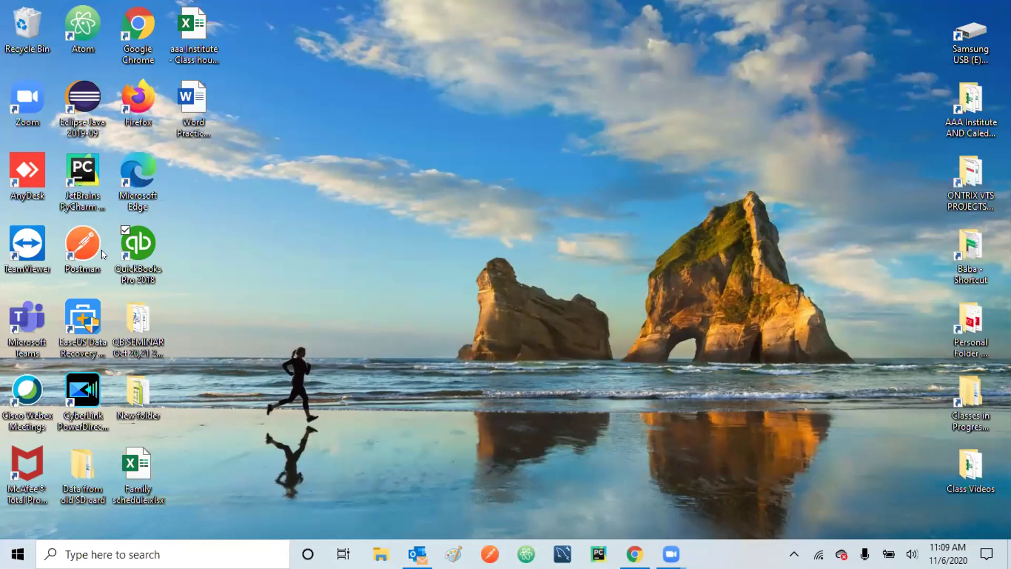
pyautogui.doubleClick(132, 247)
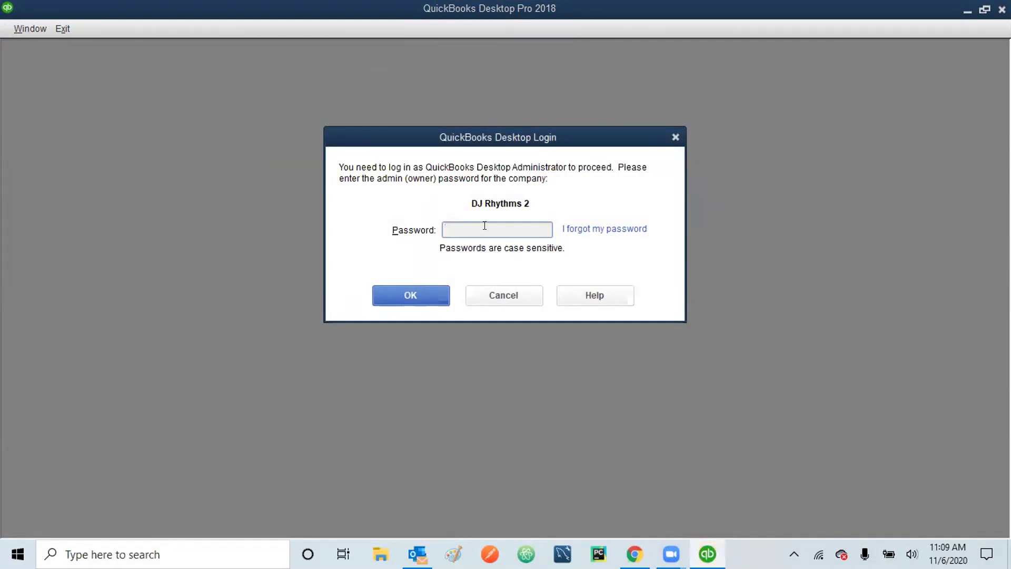
# - Enter the admin password to log into the DJ Rhythms 2 company file
pyautogui.write('••••••••••')
pyautogui.click(410, 291)
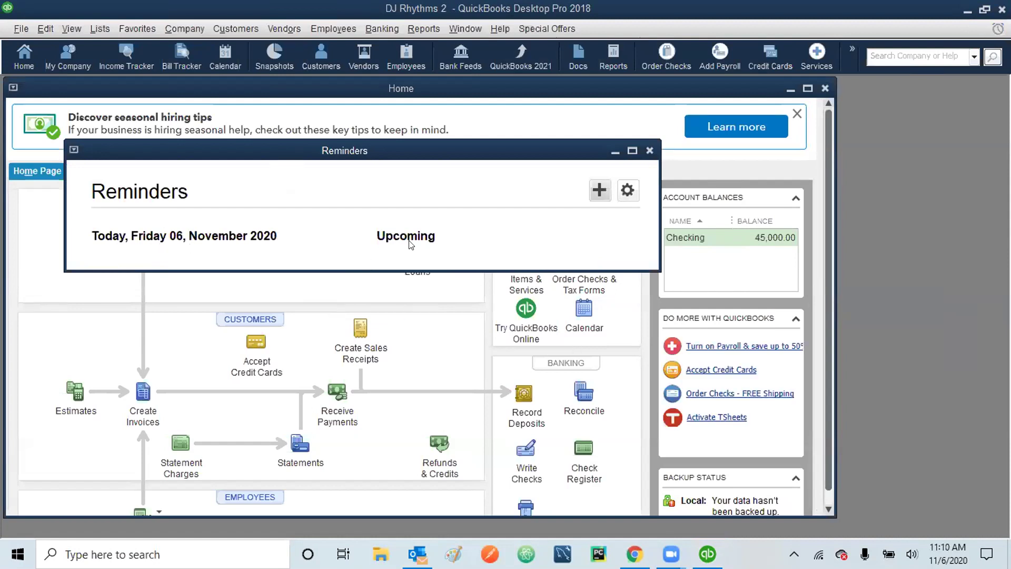
# - Open the company Reminders preferences from the gear icon in the Reminders window
pyautogui.click(628, 190)
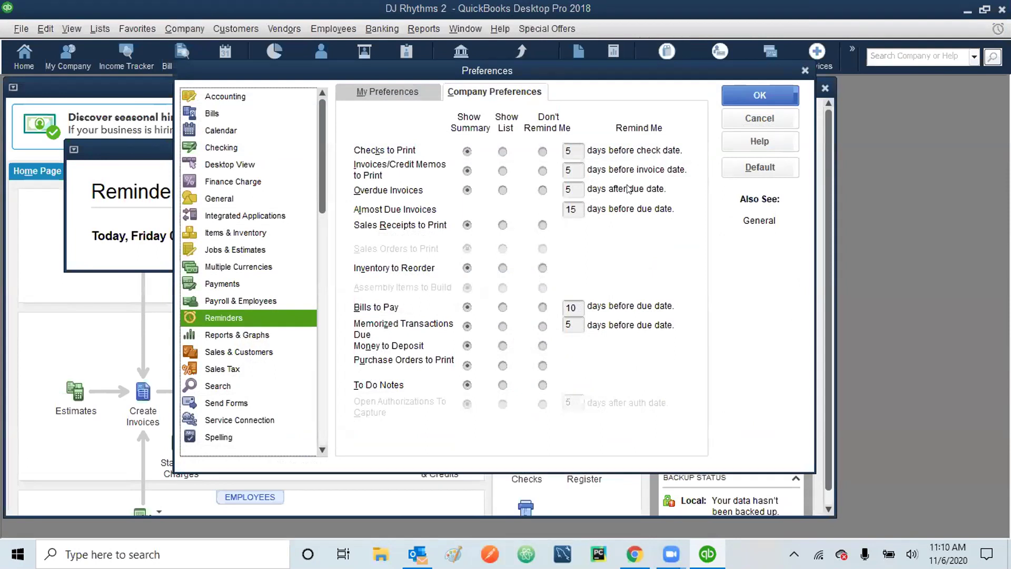
# - Close the reminder settings and Reminders window, then maximize the Home page
pyautogui.click(748, 120)
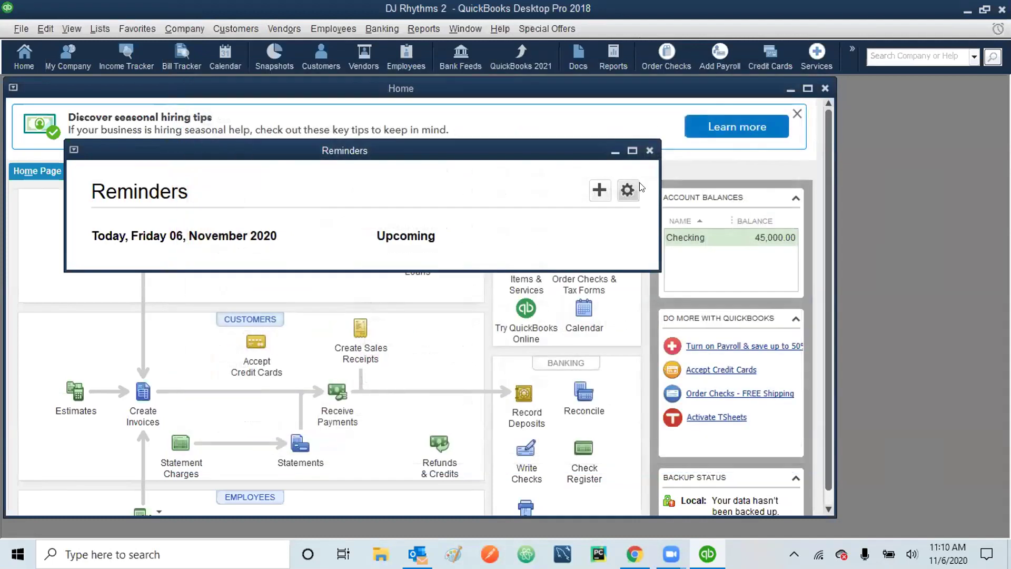
pyautogui.click(650, 150)
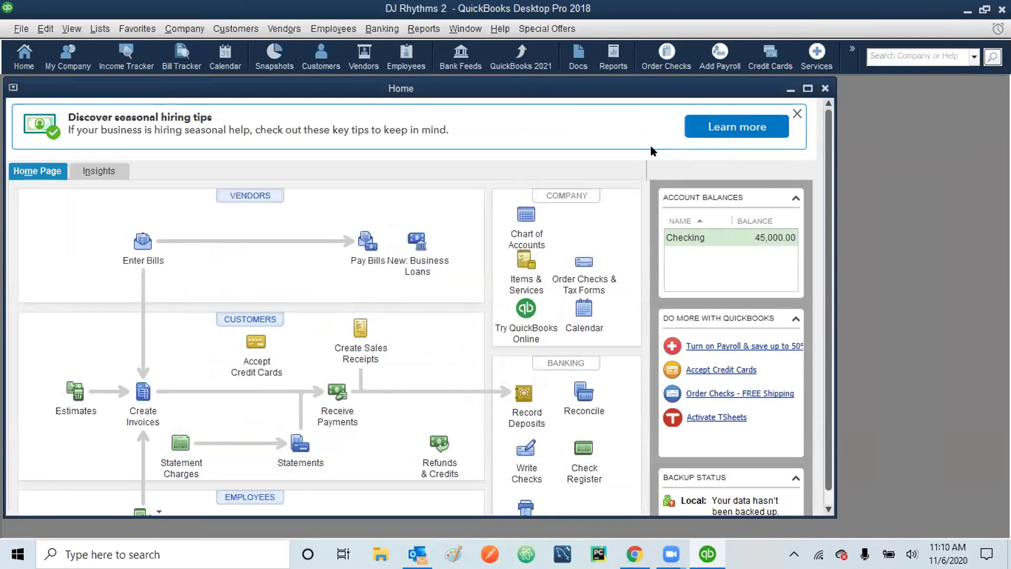
pyautogui.click(806, 89)
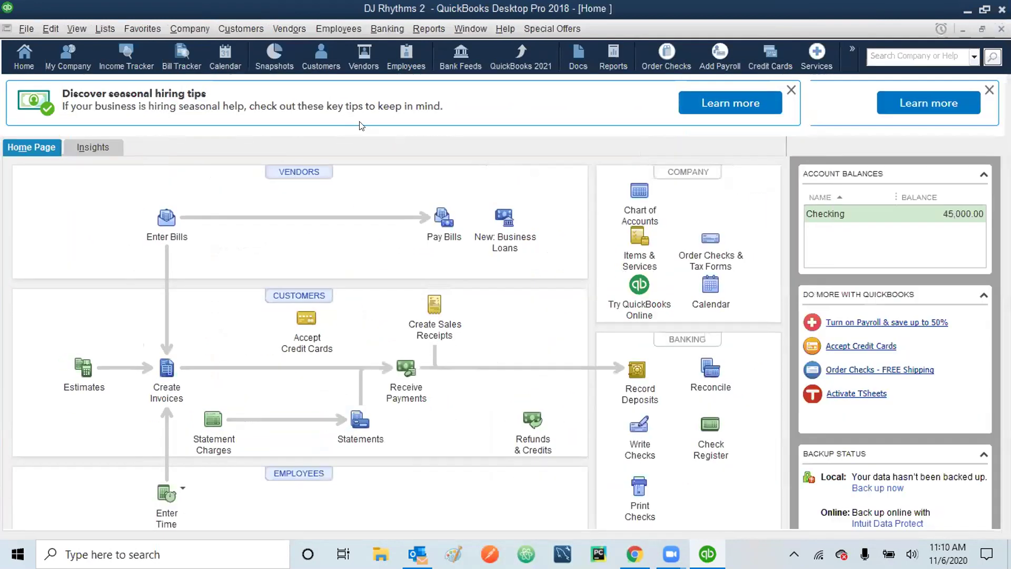
# - Review the Reminders Company and My Preferences tabs in Preferences, then go to the Spelling page
pyautogui.click(53, 30)
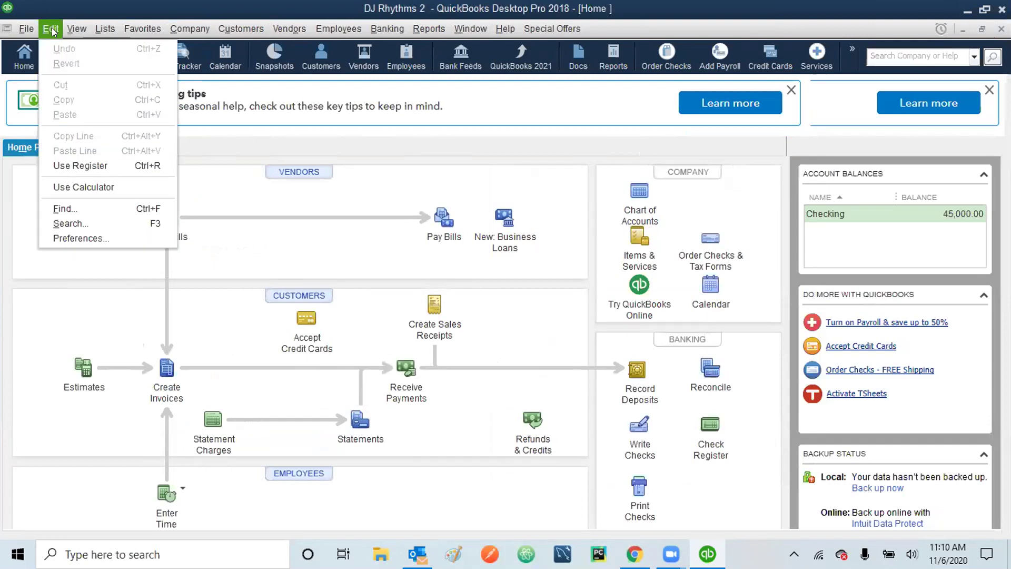
pyautogui.click(75, 237)
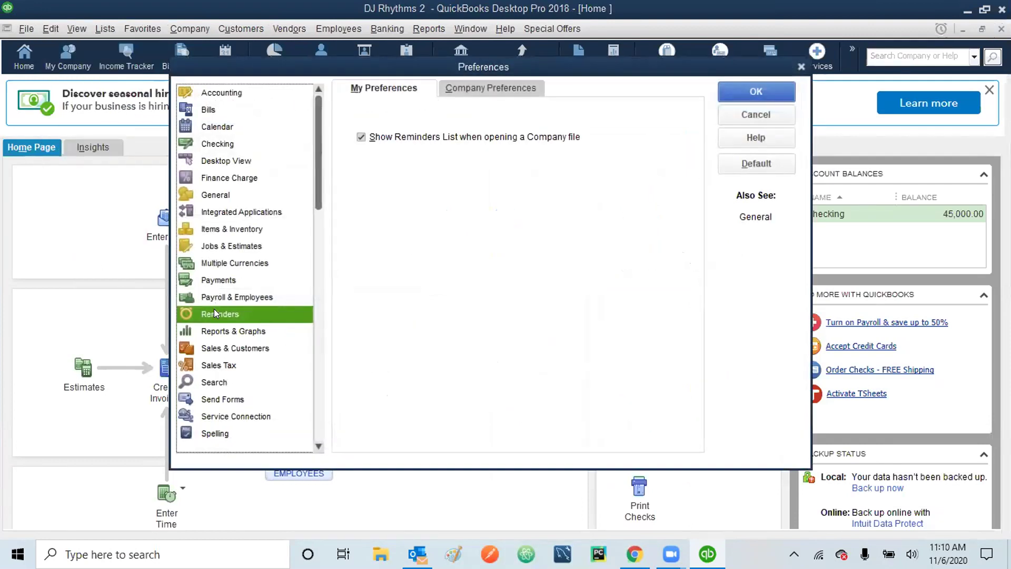
pyautogui.click(480, 88)
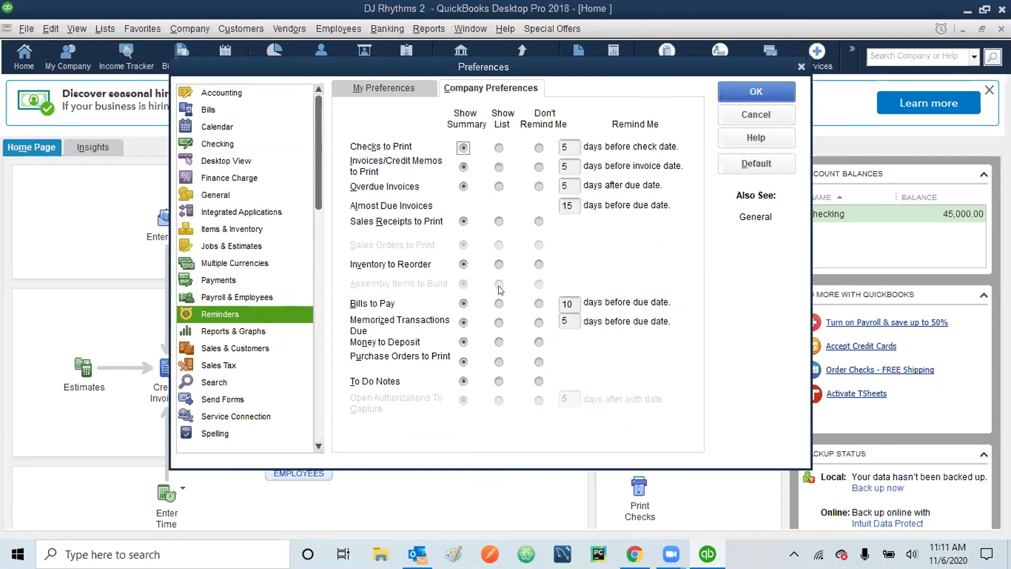
pyautogui.click(403, 86)
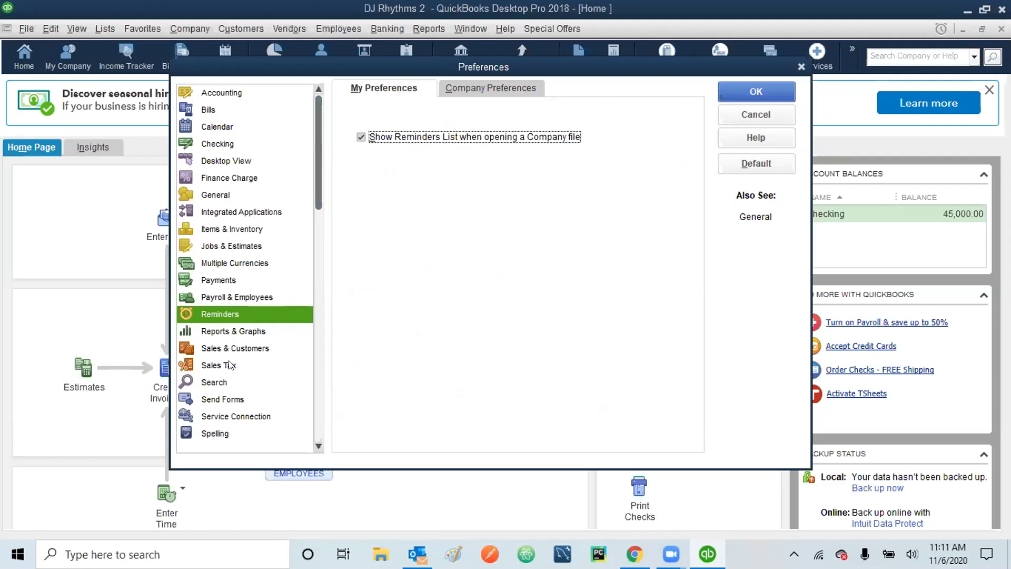
pyautogui.click(214, 433)
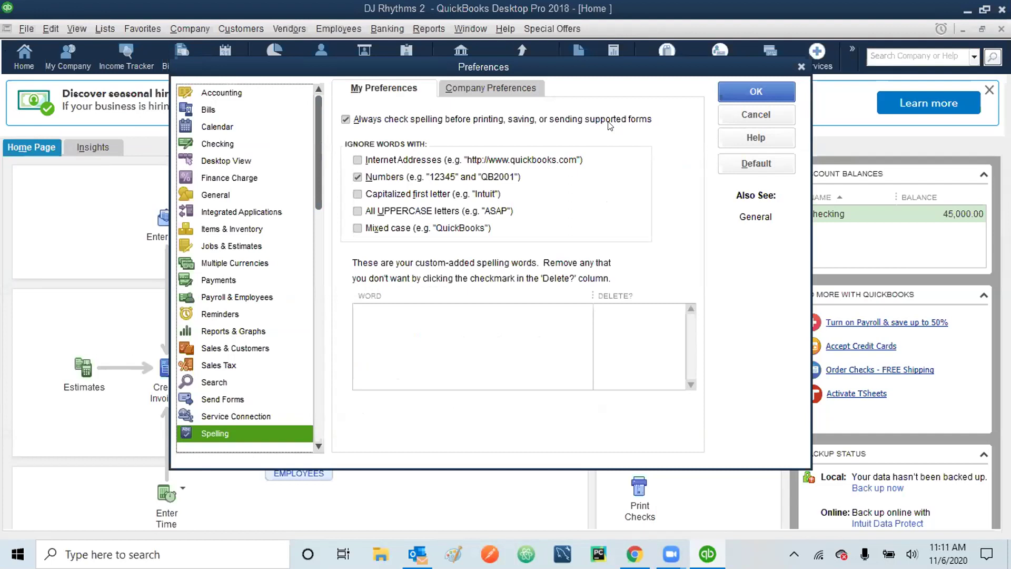
# - Uncheck 'Always check spelling before printing, saving, or sending supported forms', then move to Accounting
pyautogui.click(346, 119)
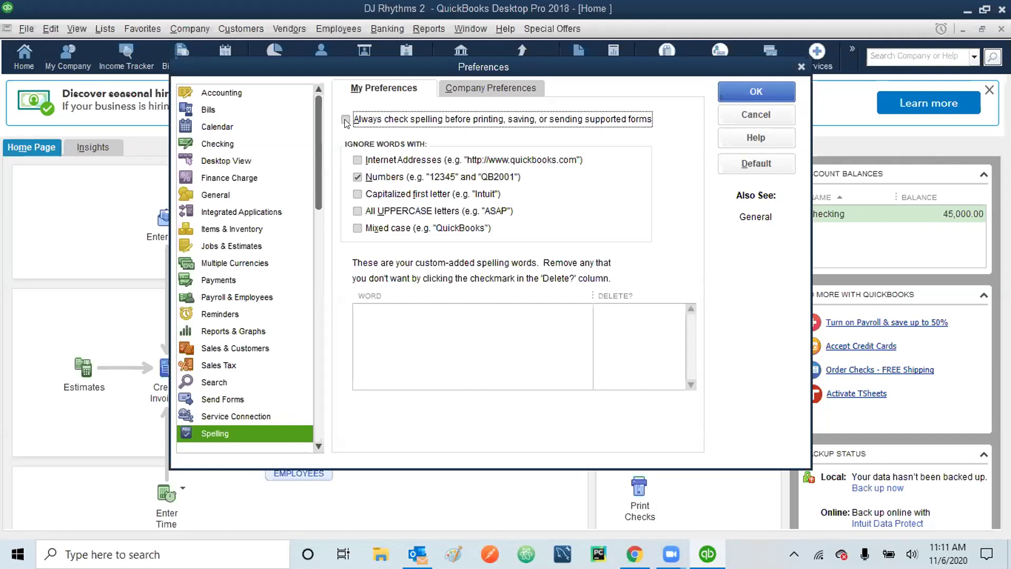
pyautogui.click(237, 94)
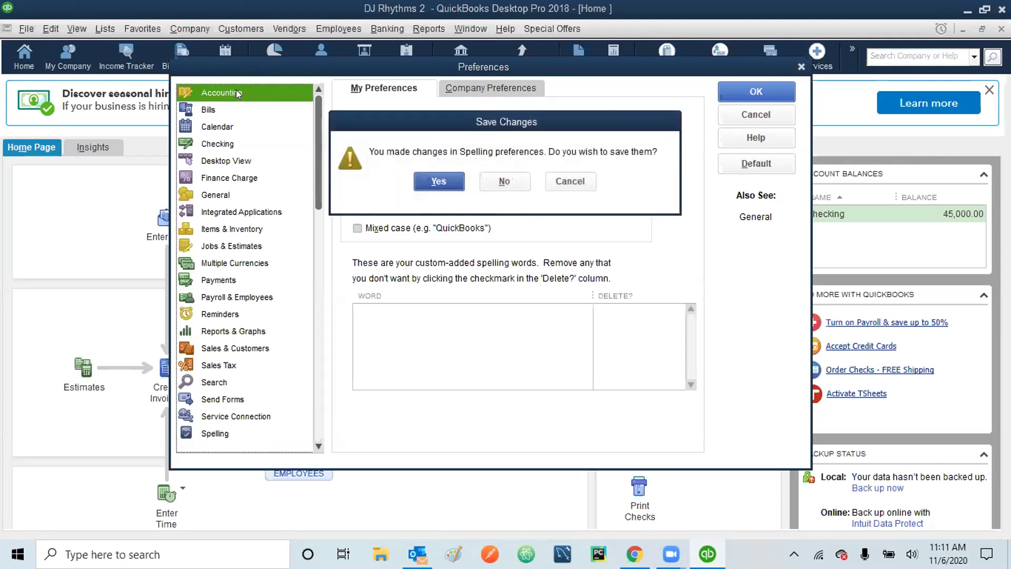
# - Save the spelling change, uncheck the 30-days-in-the-future transaction warning, and close Preferences
pyautogui.click(438, 181)
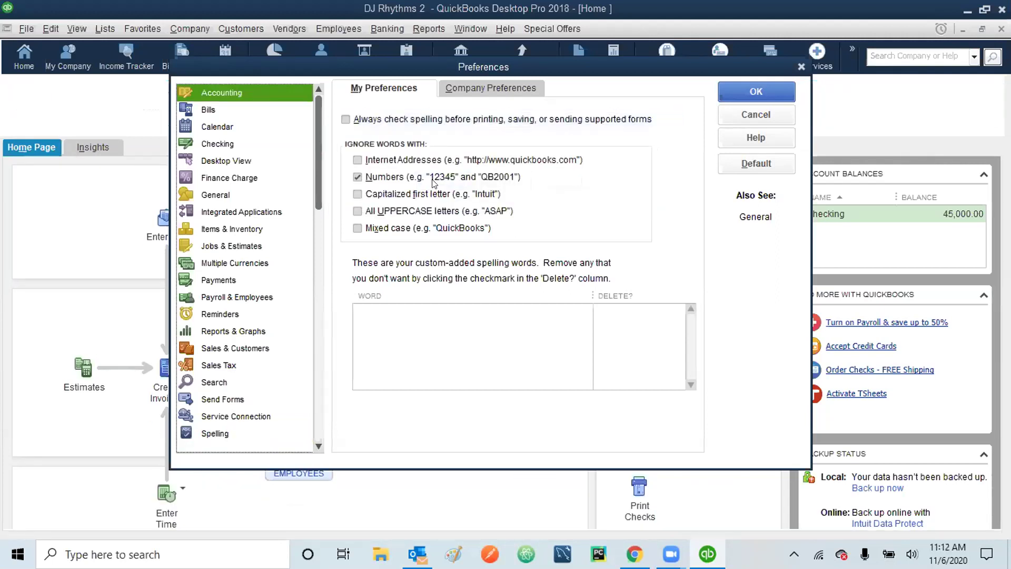
pyautogui.click(492, 86)
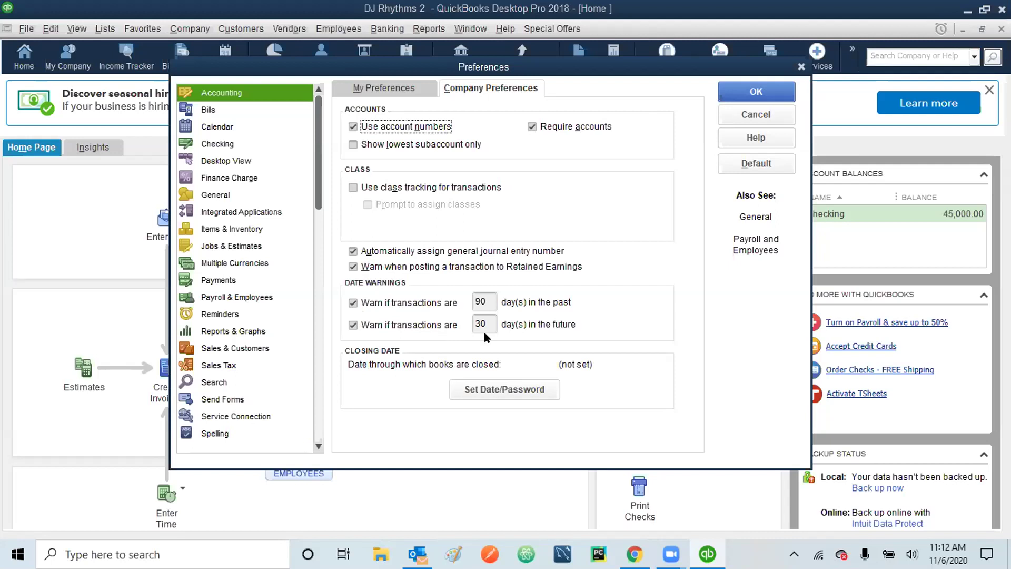
pyautogui.click(353, 325)
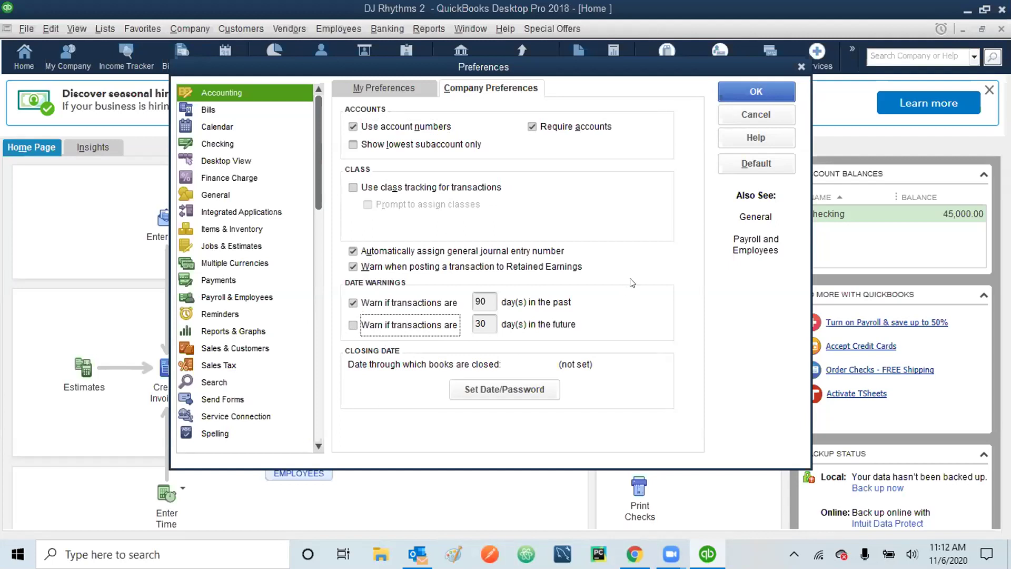
pyautogui.click(746, 86)
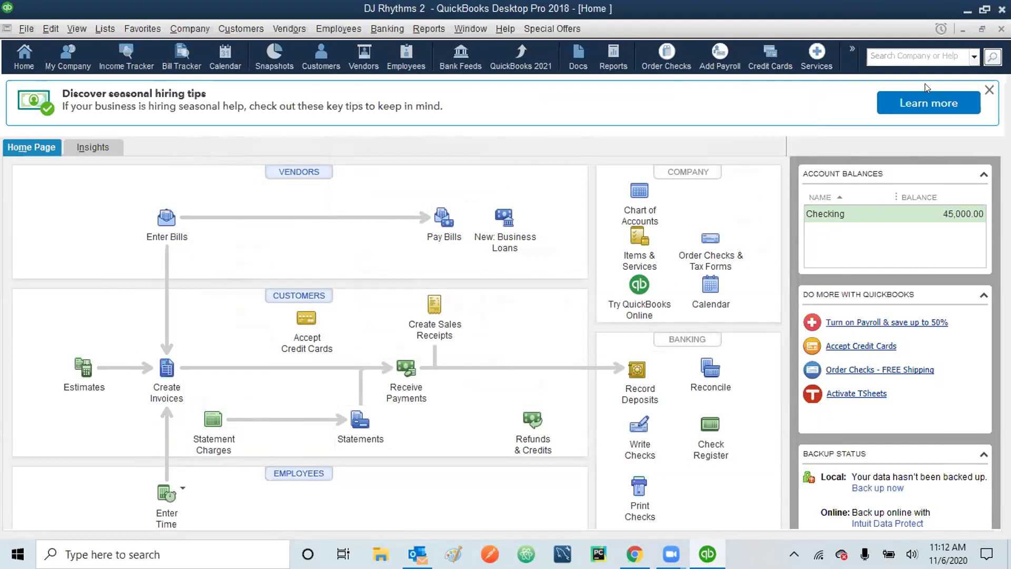
pyautogui.click(987, 89)
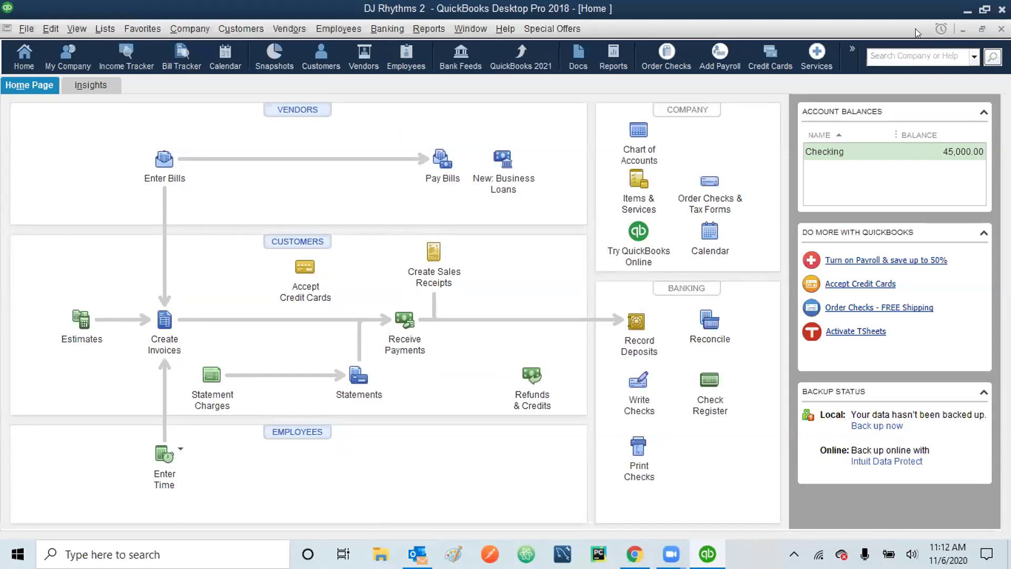
pyautogui.click(102, 31)
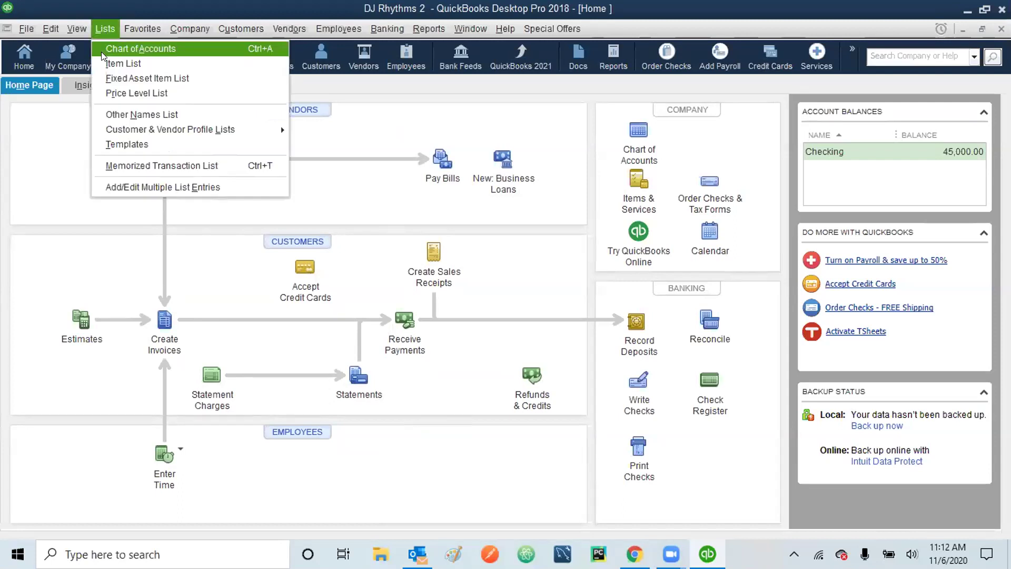
pyautogui.click(103, 63)
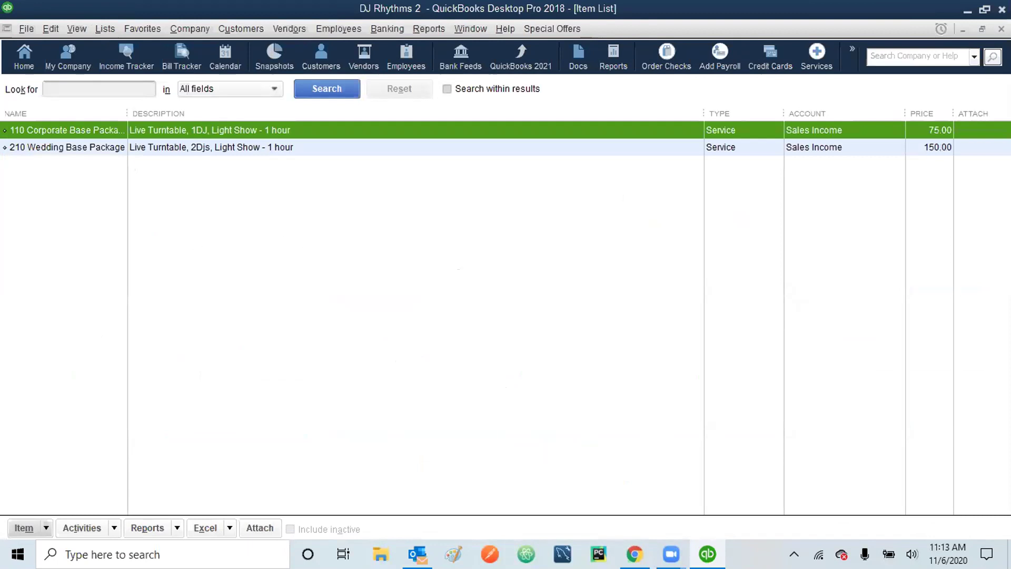
pyautogui.click(1001, 28)
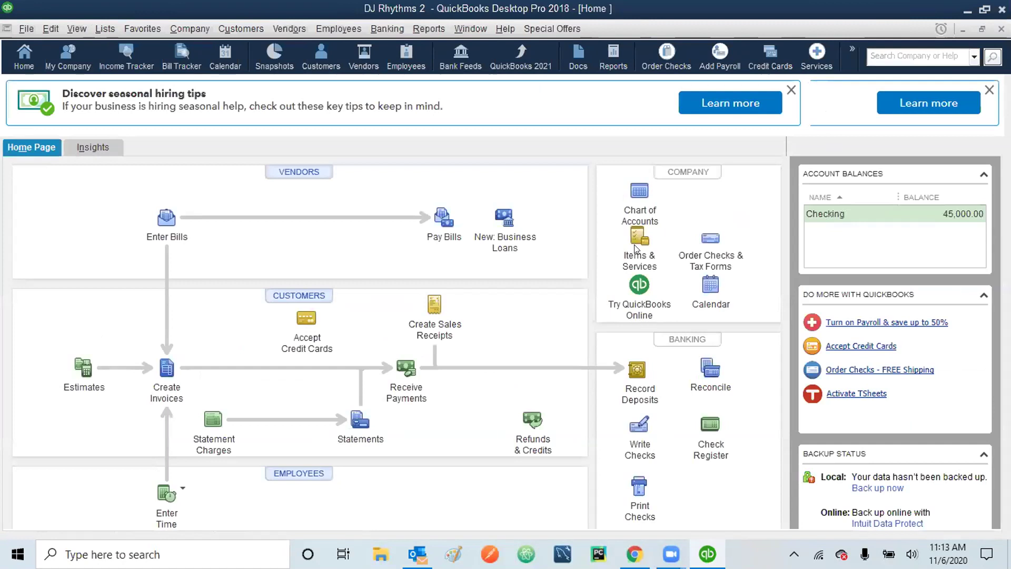
pyautogui.click(636, 248)
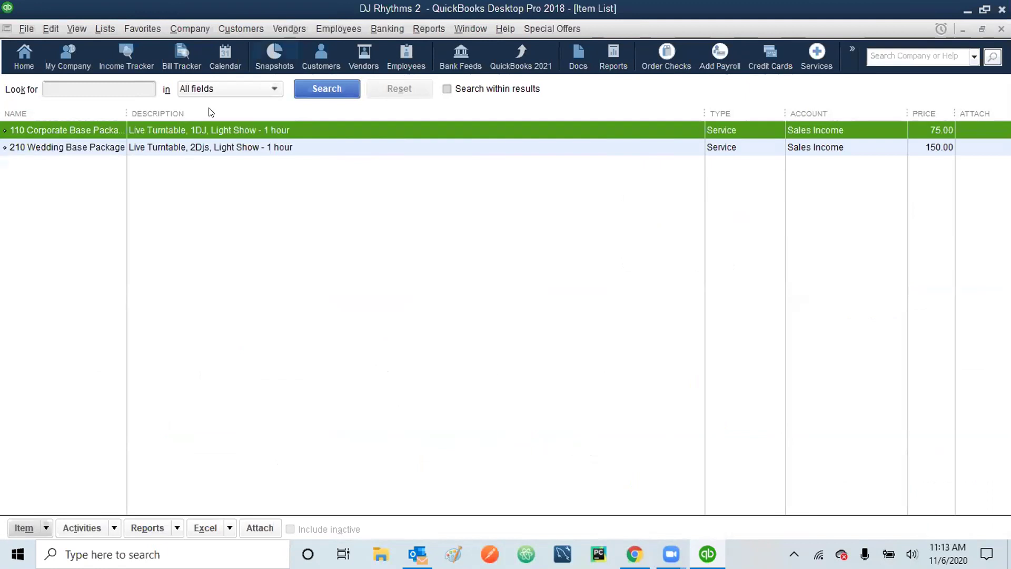
pyautogui.click(964, 29)
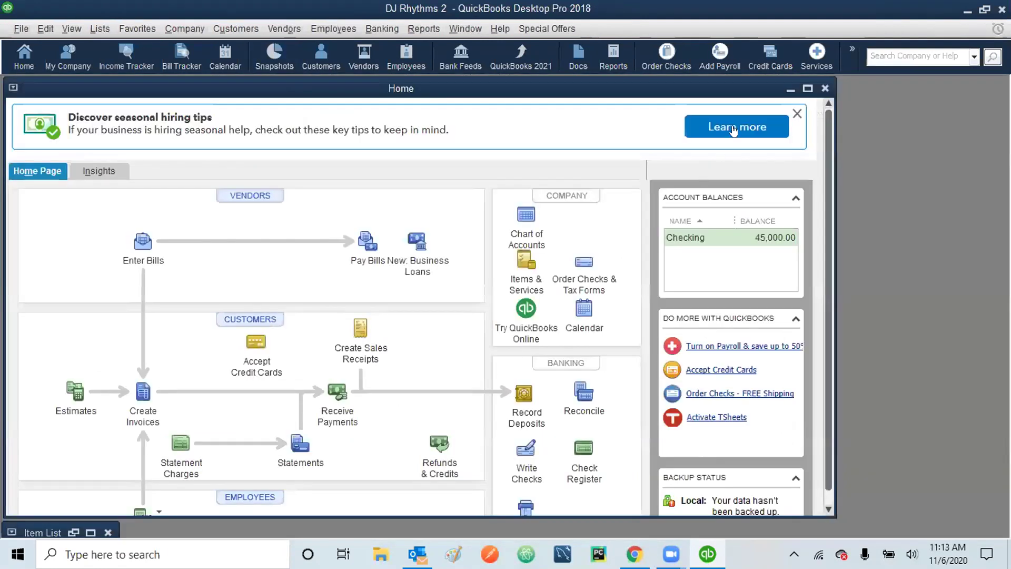
pyautogui.click(808, 88)
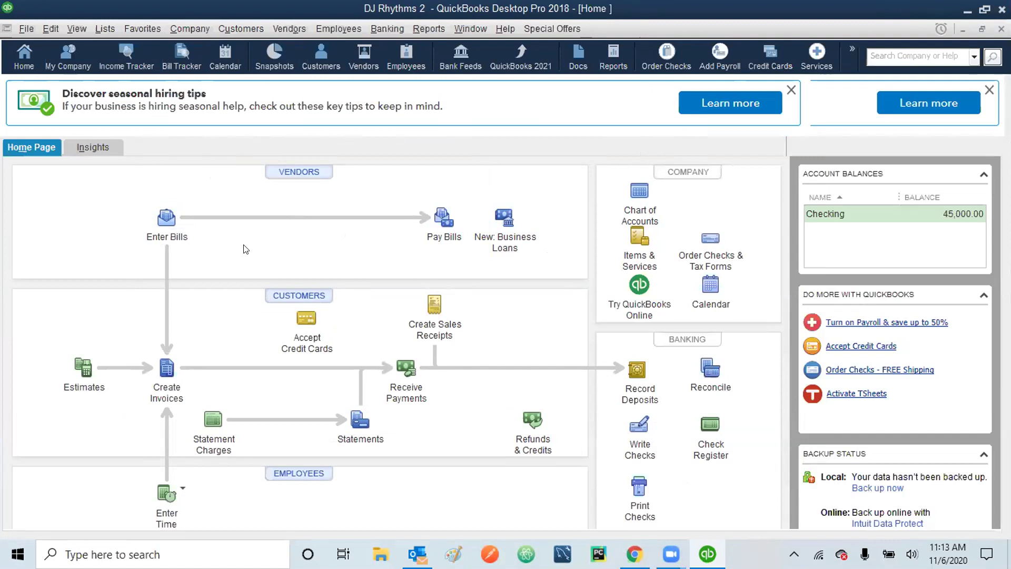
pyautogui.click(289, 32)
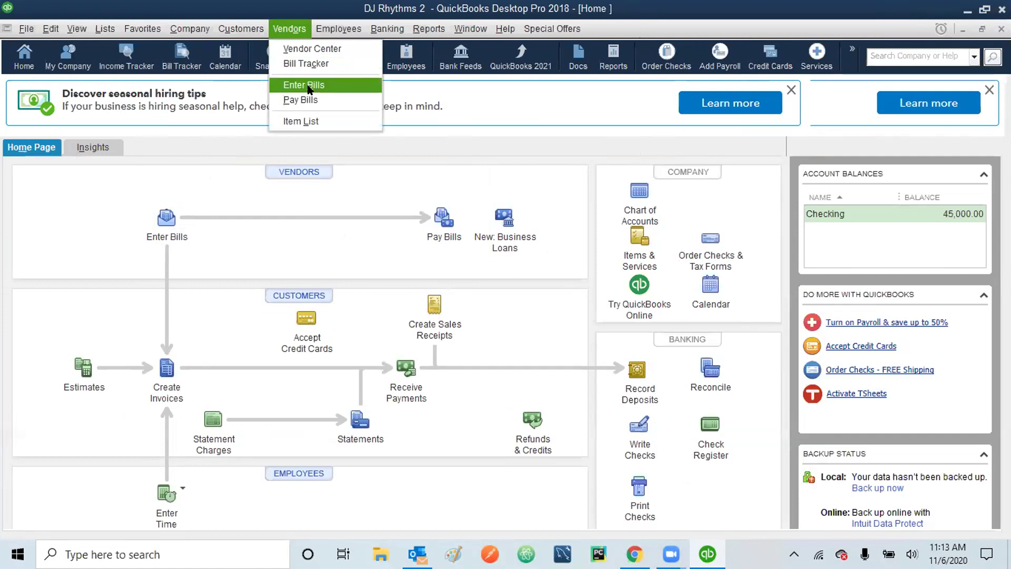
pyautogui.click(234, 163)
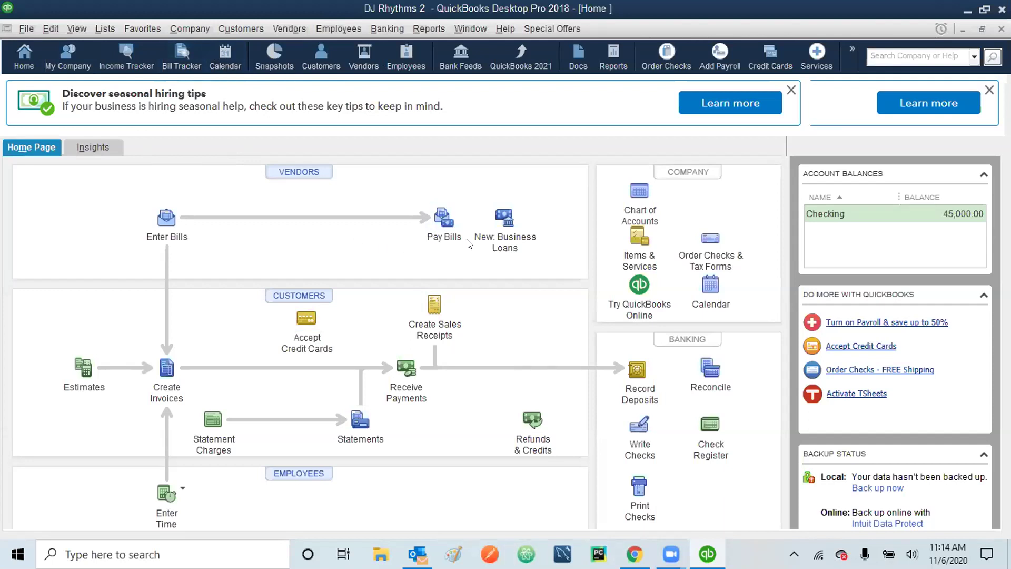
# - Open the Item List showing the 75.00 and 150.00 service packages, dismissing menus without choosing anything
pyautogui.click(96, 28)
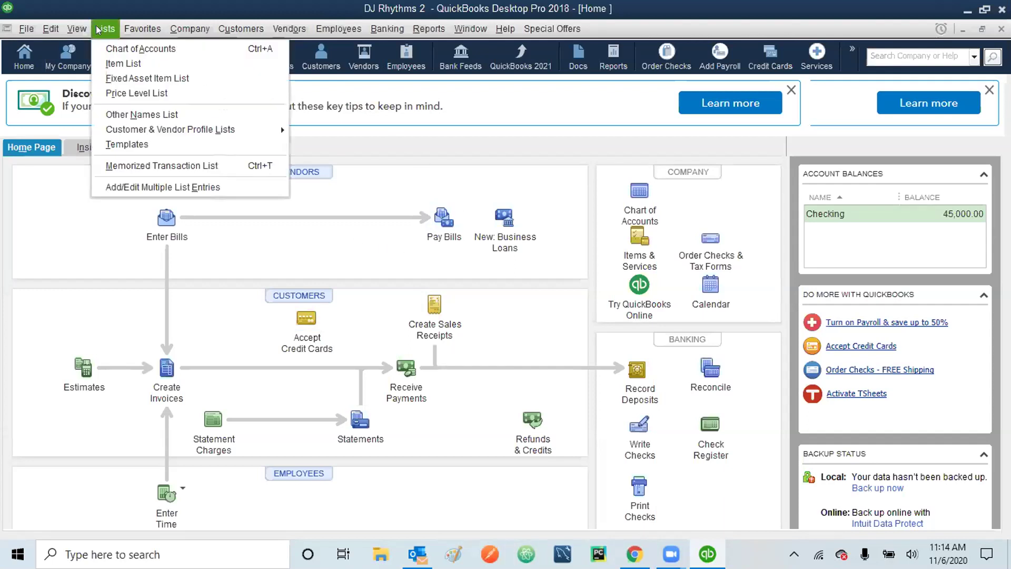
pyautogui.click(98, 225)
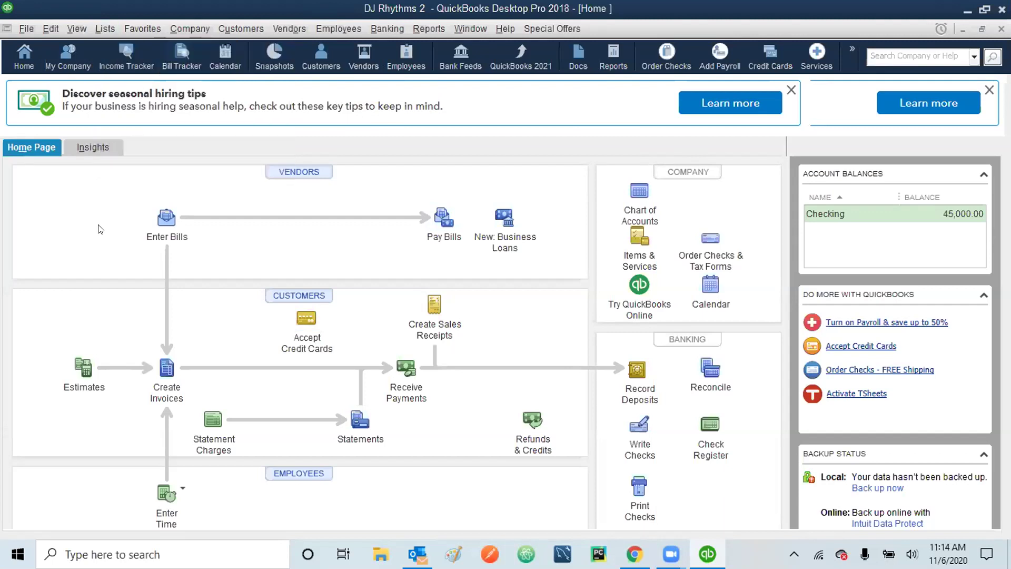
pyautogui.click(631, 243)
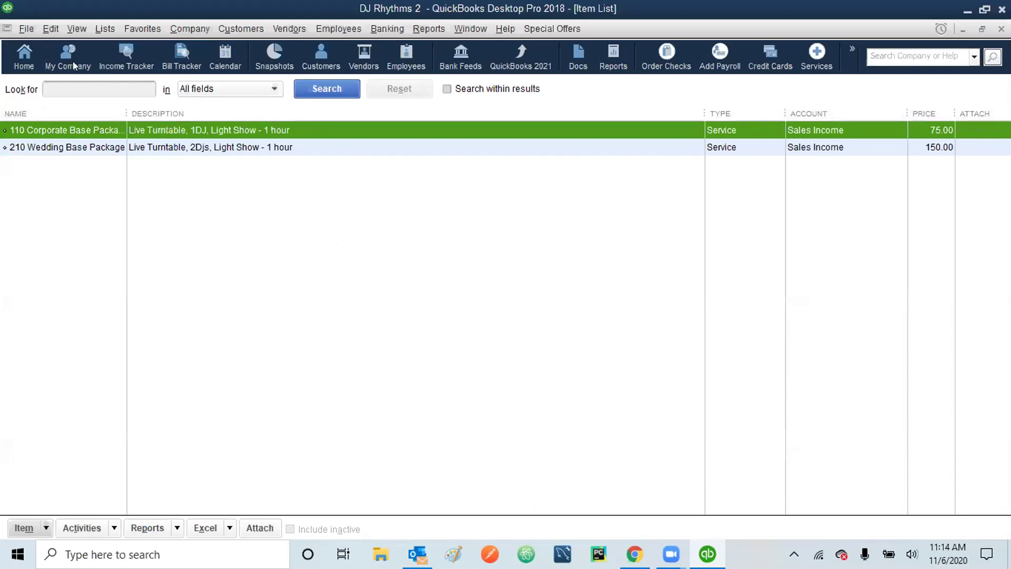
pyautogui.click(51, 29)
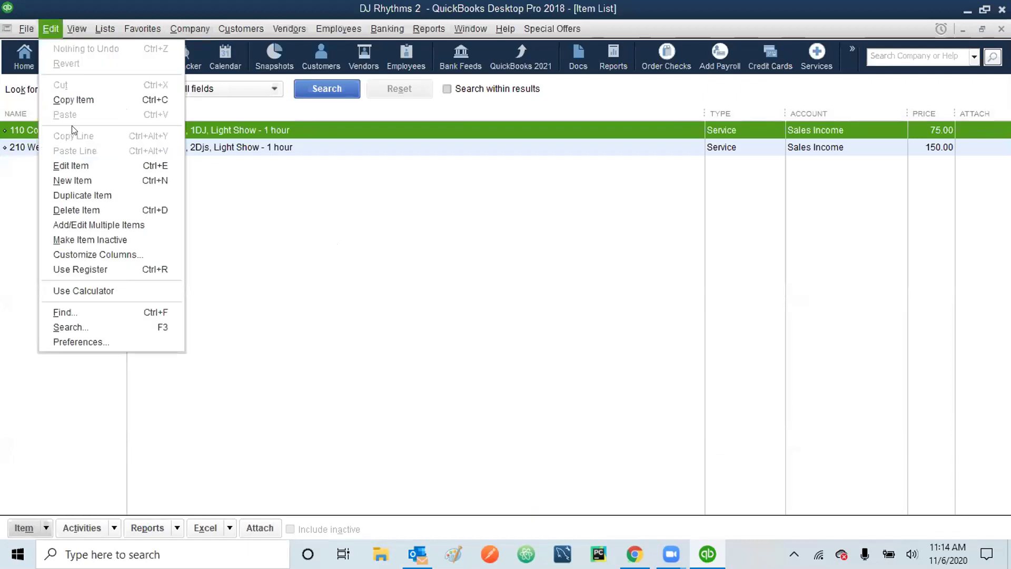
pyautogui.click(310, 244)
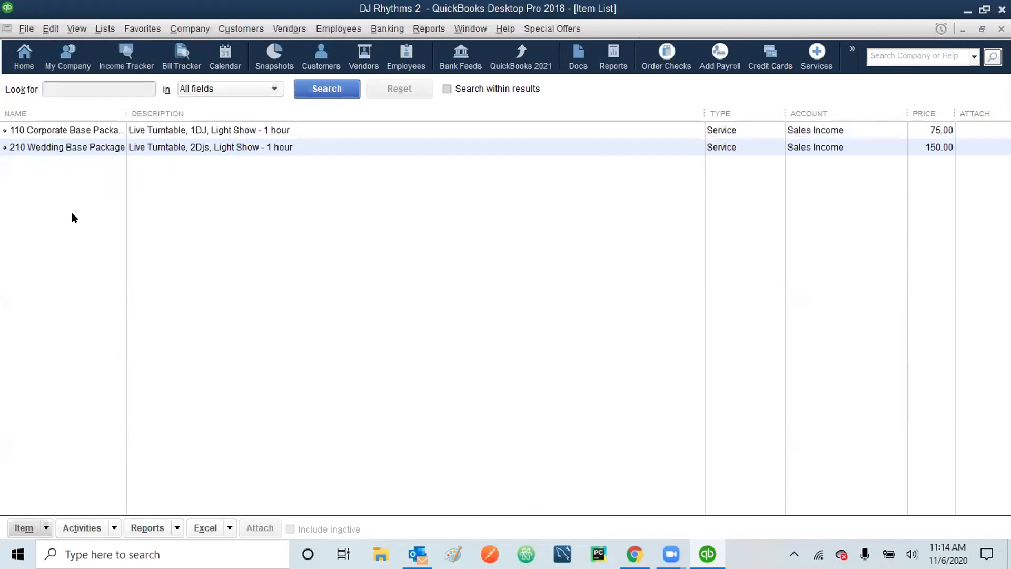
pyautogui.rightClick(72, 213)
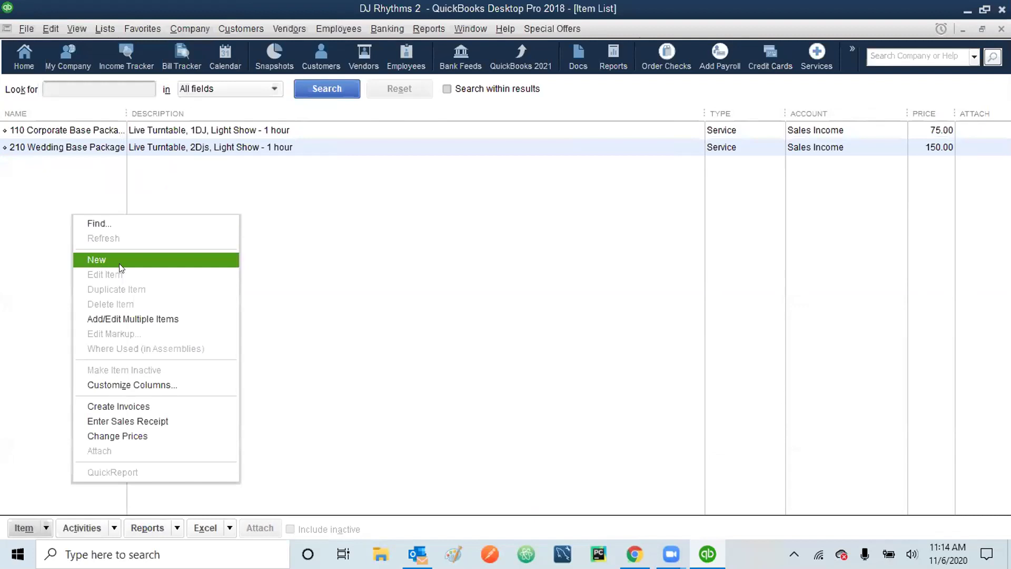
pyautogui.click(18, 318)
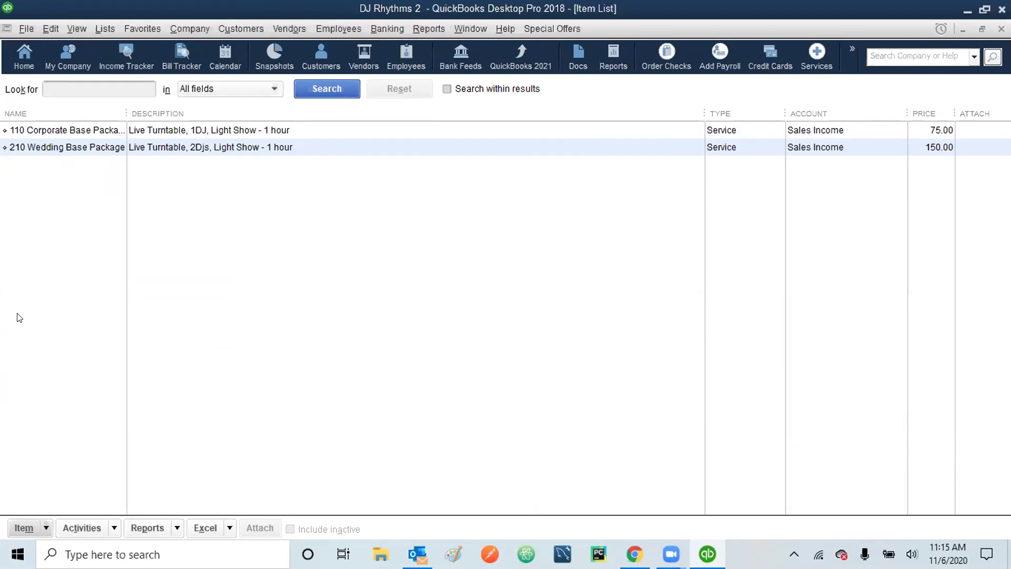
pyautogui.click(45, 527)
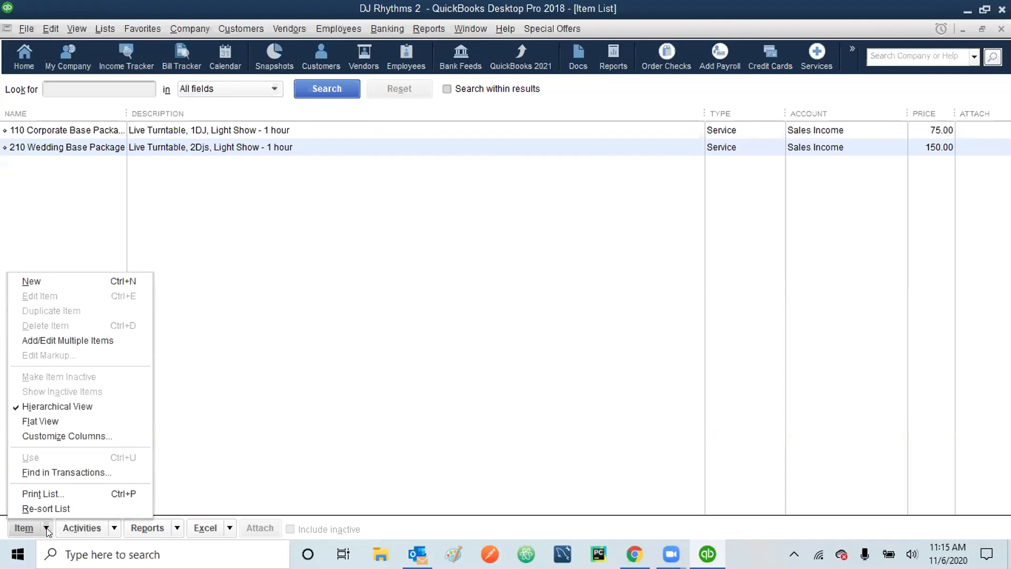
pyautogui.click(337, 281)
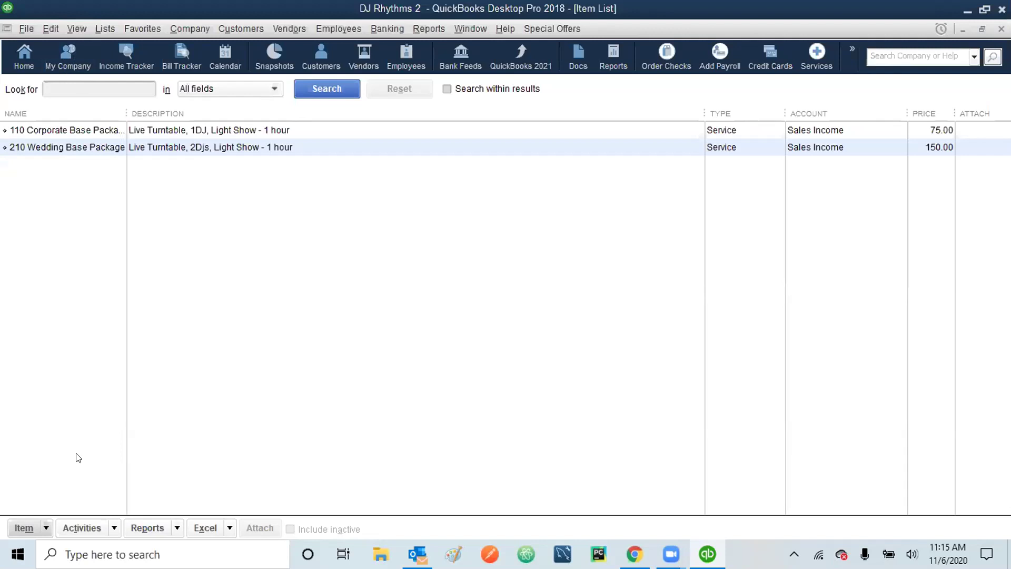
pyautogui.click(47, 528)
pyautogui.click(46, 528)
pyautogui.click(51, 28)
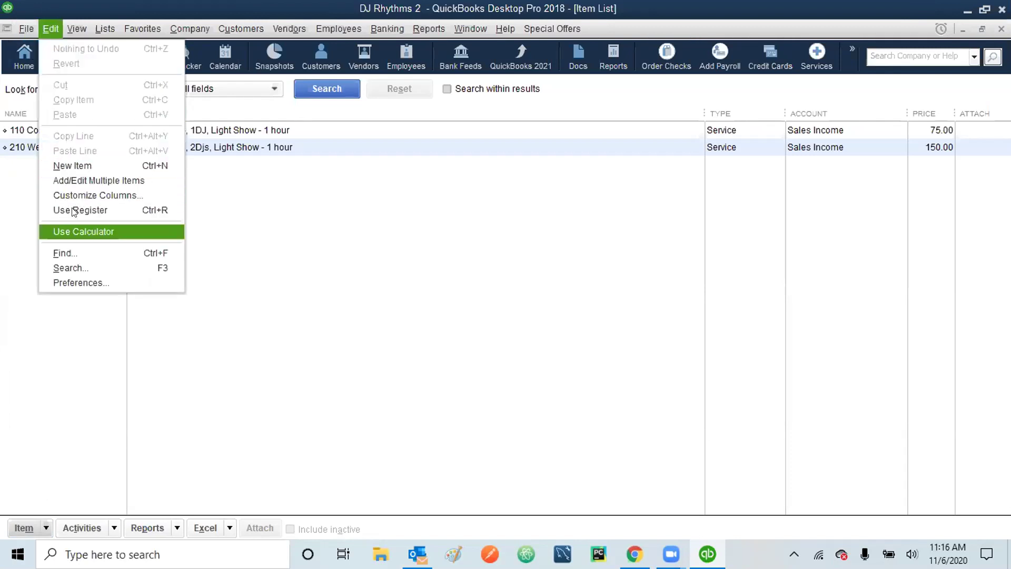
pyautogui.click(19, 234)
pyautogui.rightClick(18, 235)
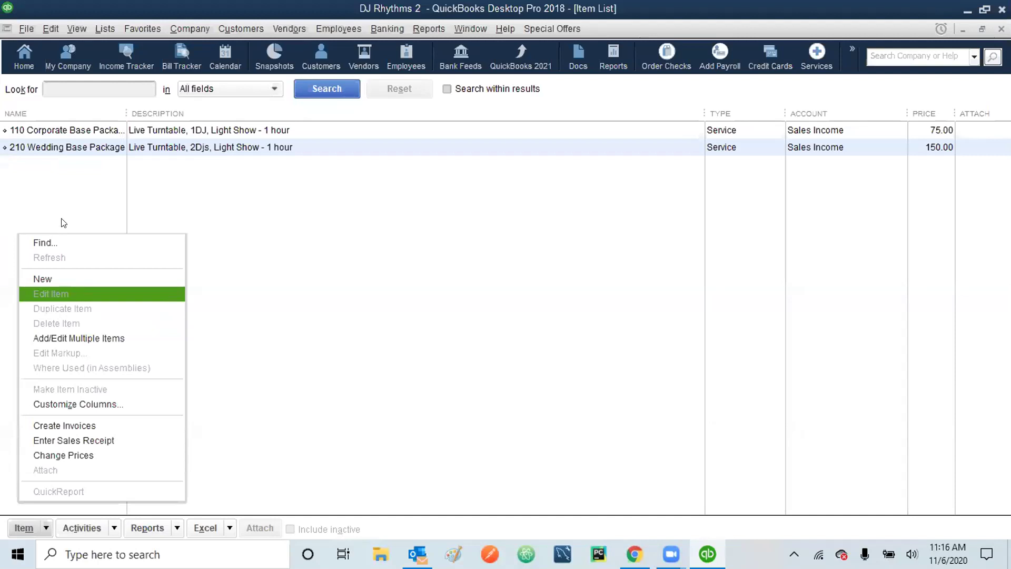
pyautogui.click(75, 199)
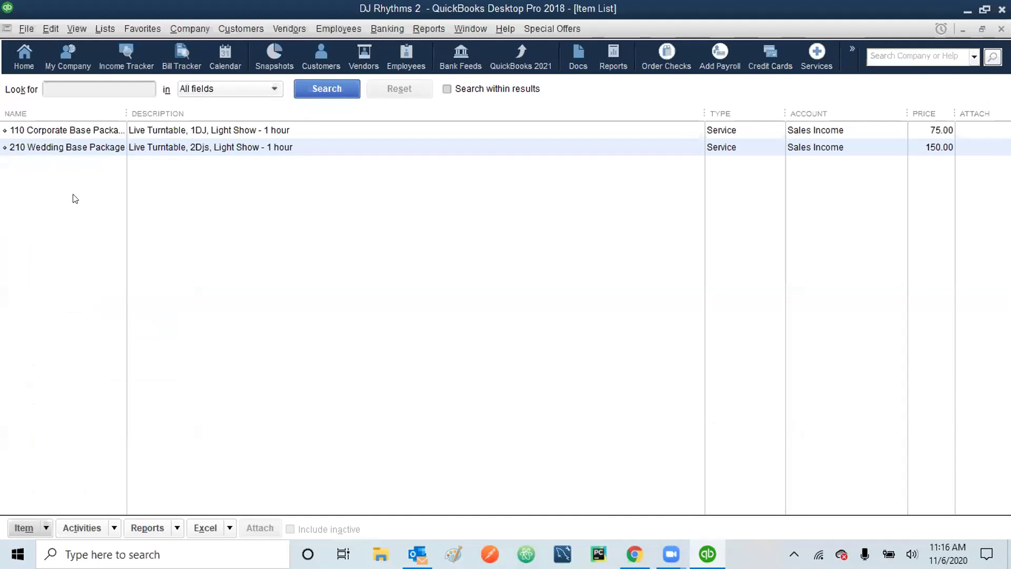
pyautogui.click(62, 148)
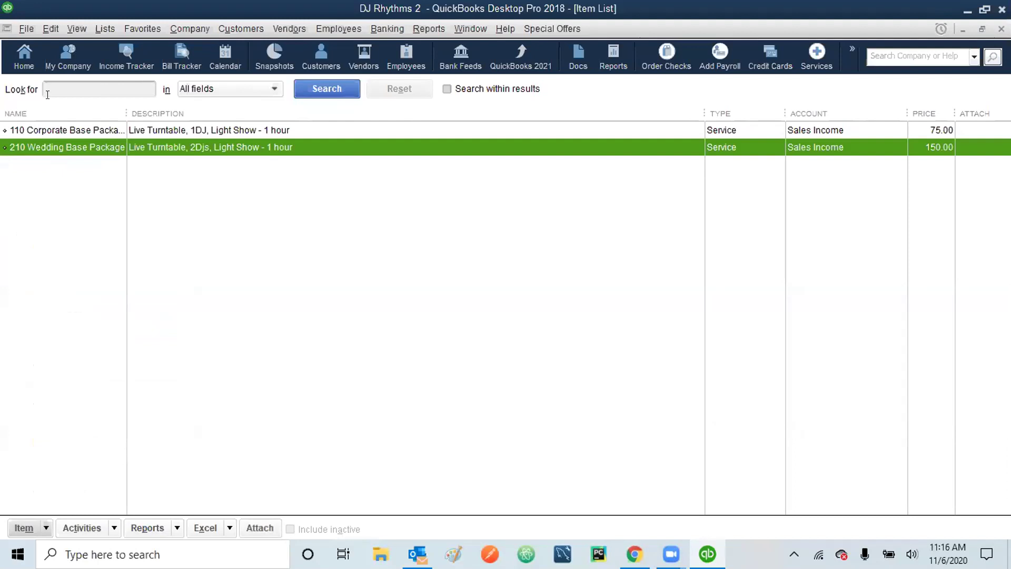
pyautogui.click(47, 28)
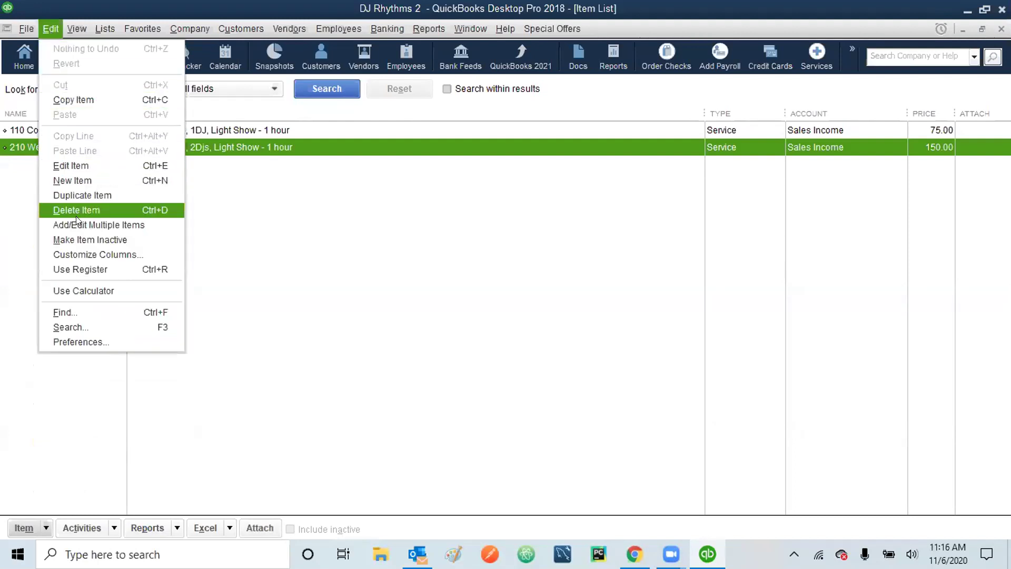
pyautogui.click(1, 186)
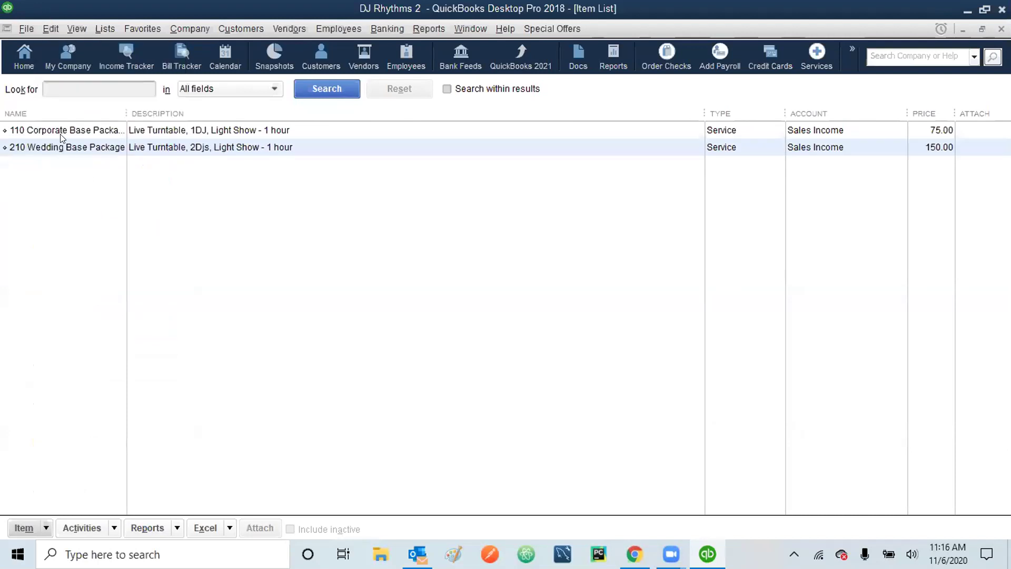
pyautogui.click(54, 146)
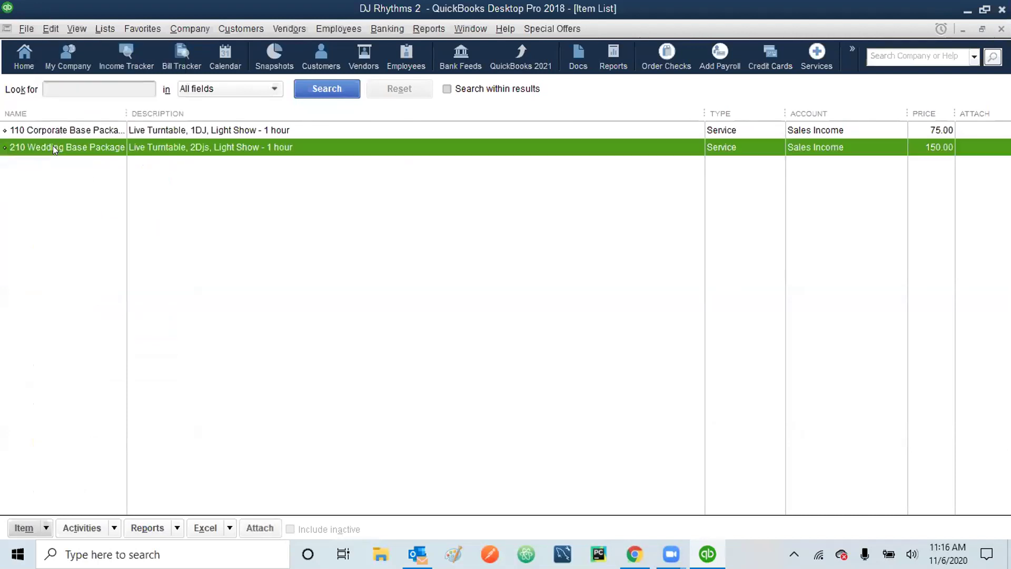
pyautogui.rightClick(52, 147)
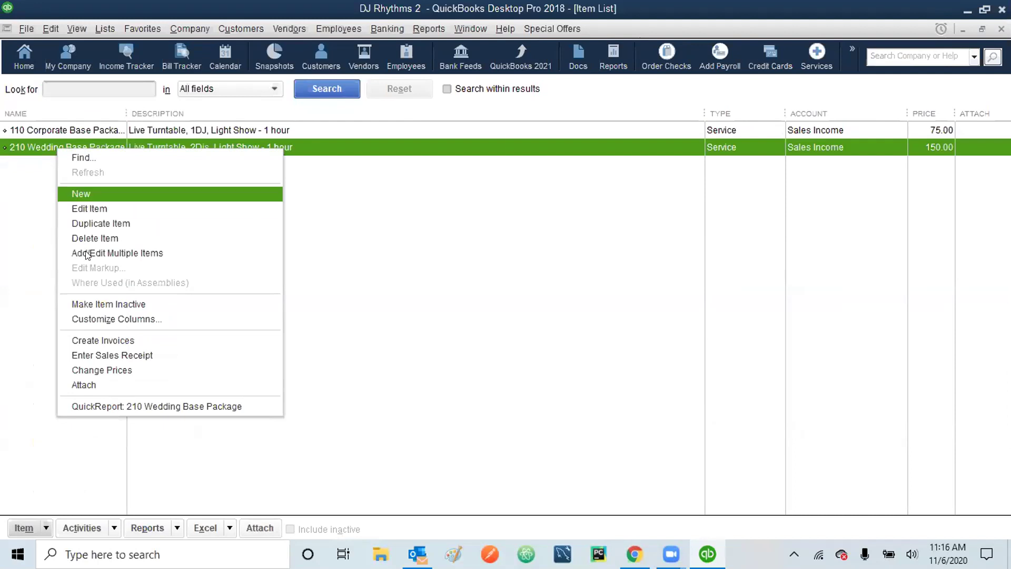
pyautogui.click(28, 246)
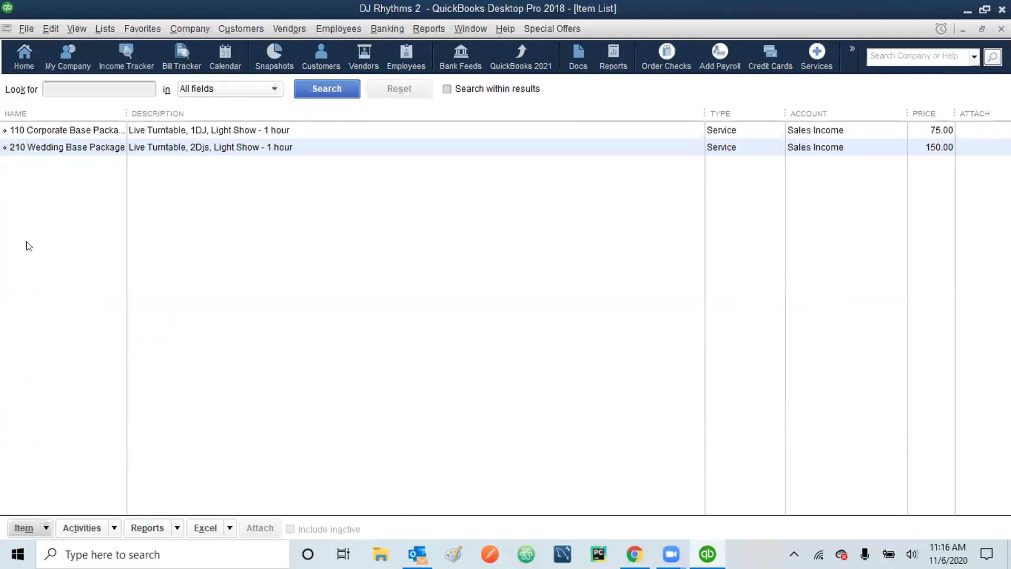
pyautogui.click(45, 529)
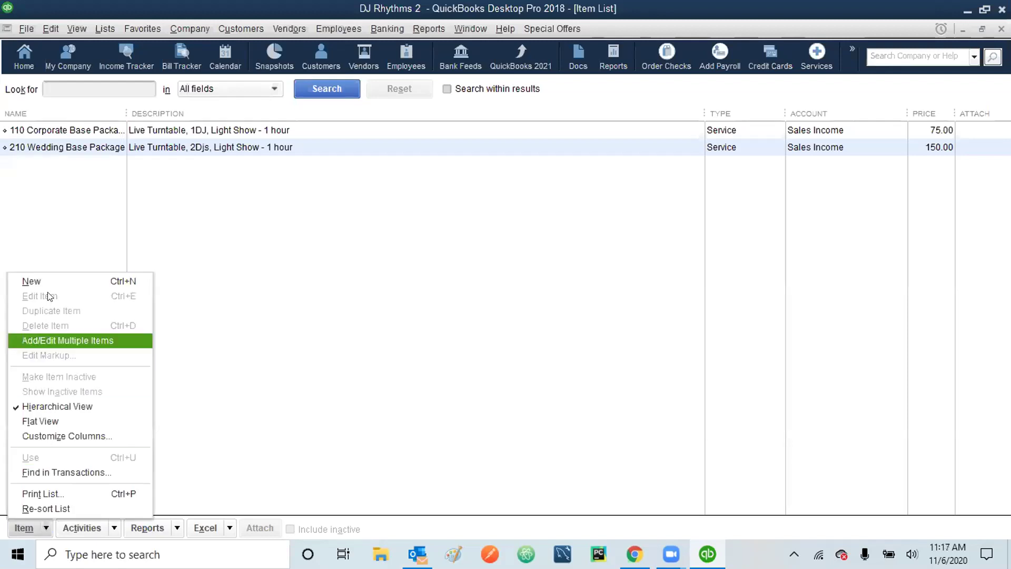
pyautogui.click(108, 220)
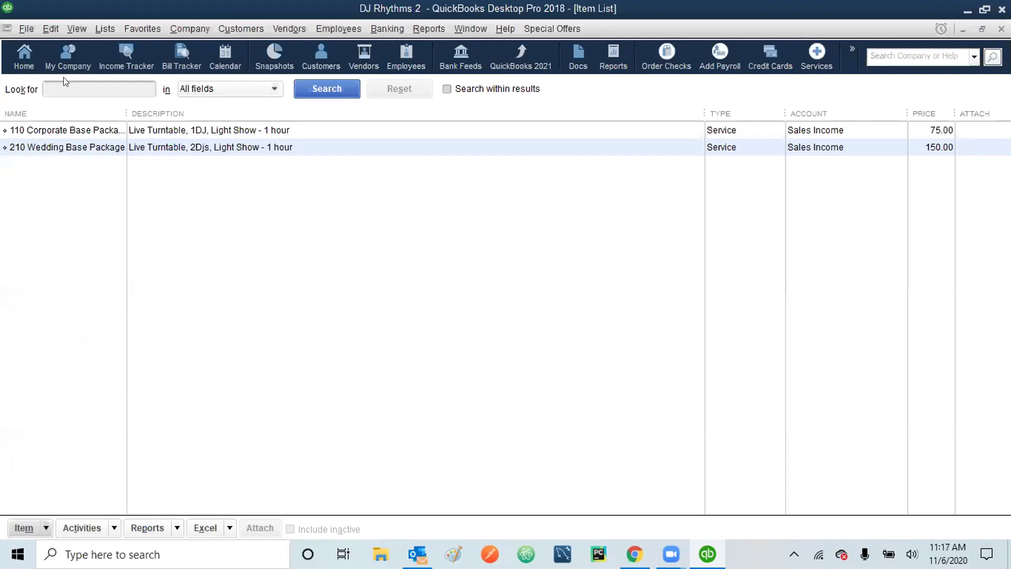
pyautogui.click(49, 24)
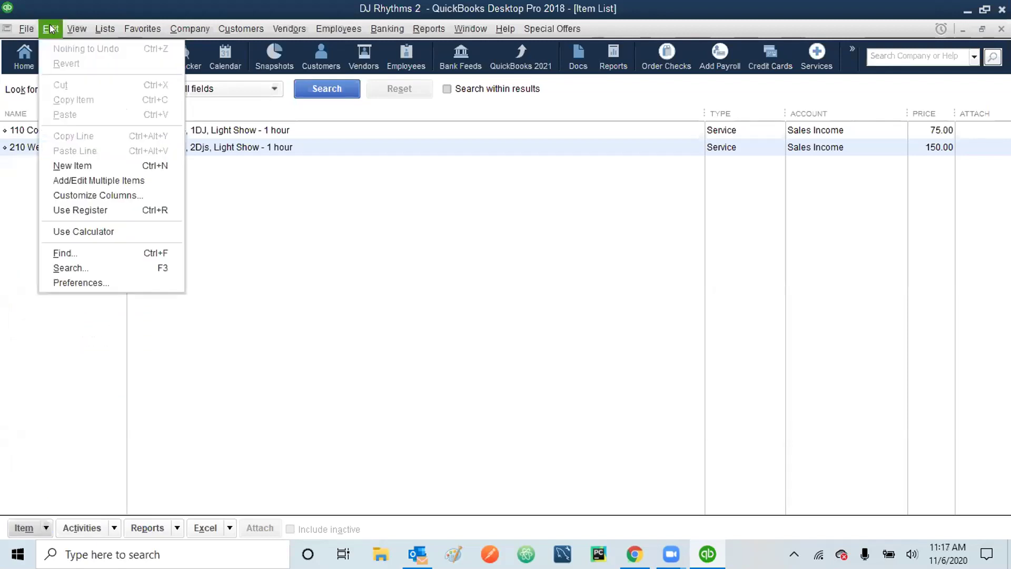
# - Create Service item '310 Sweet Sixteen Base Package' described 'Live Turntable, 2DJs, Basic Light Show. 1 photo booth - 1 hour'
pyautogui.click(89, 162)
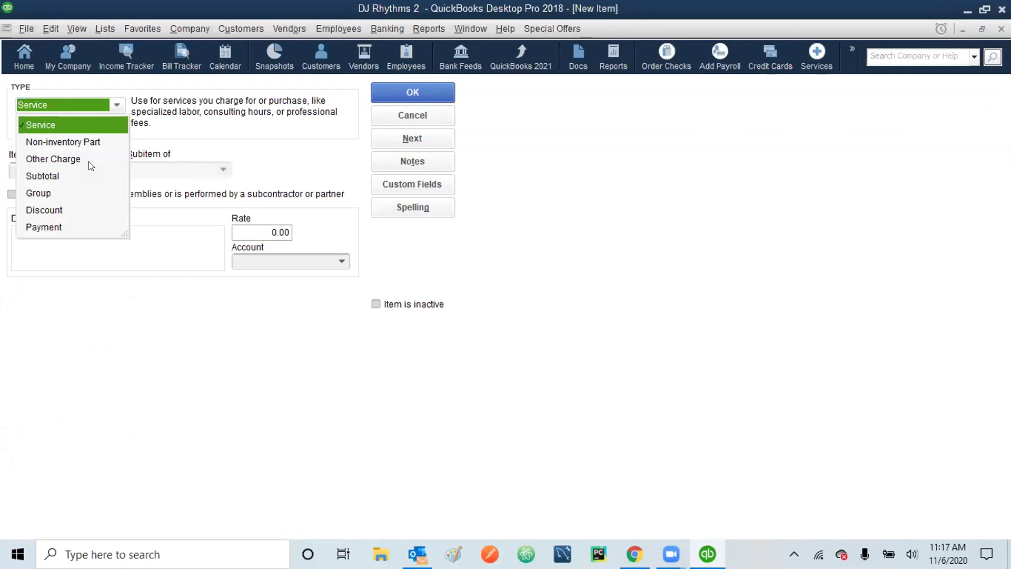
pyautogui.click(66, 125)
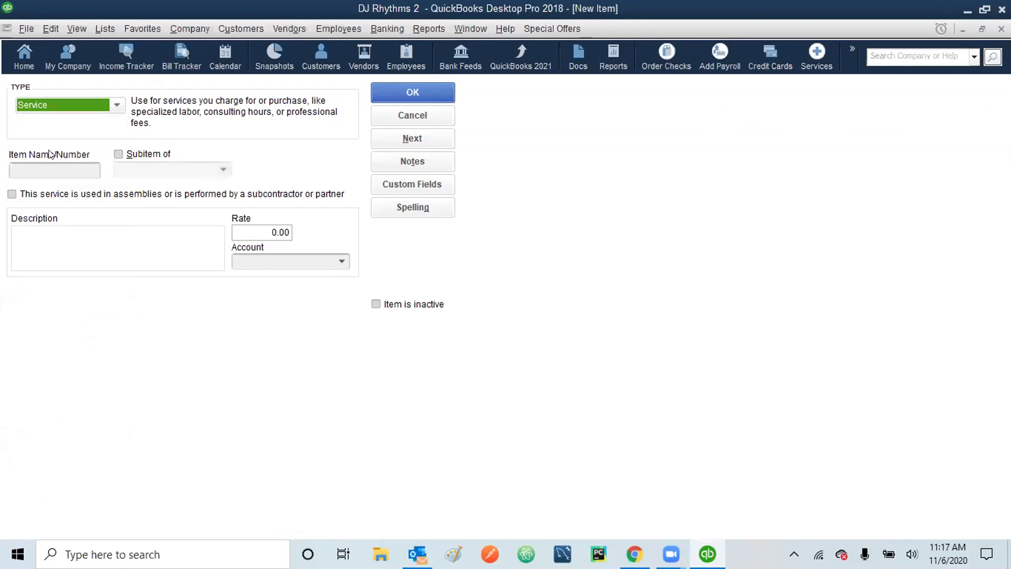
pyautogui.click(35, 165)
pyautogui.write('310 Sweet ')
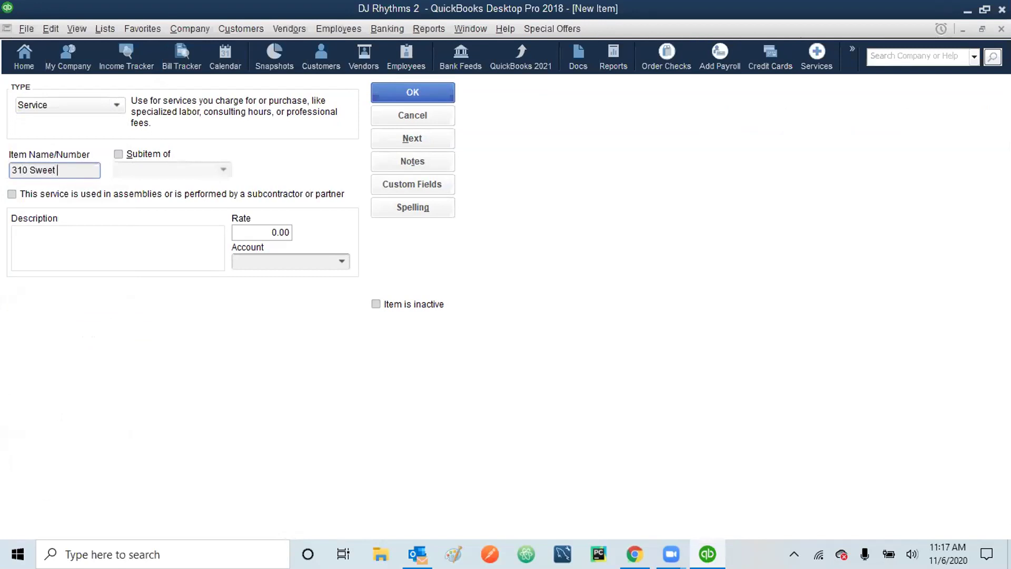
pyautogui.write('Sixteen Base Package')
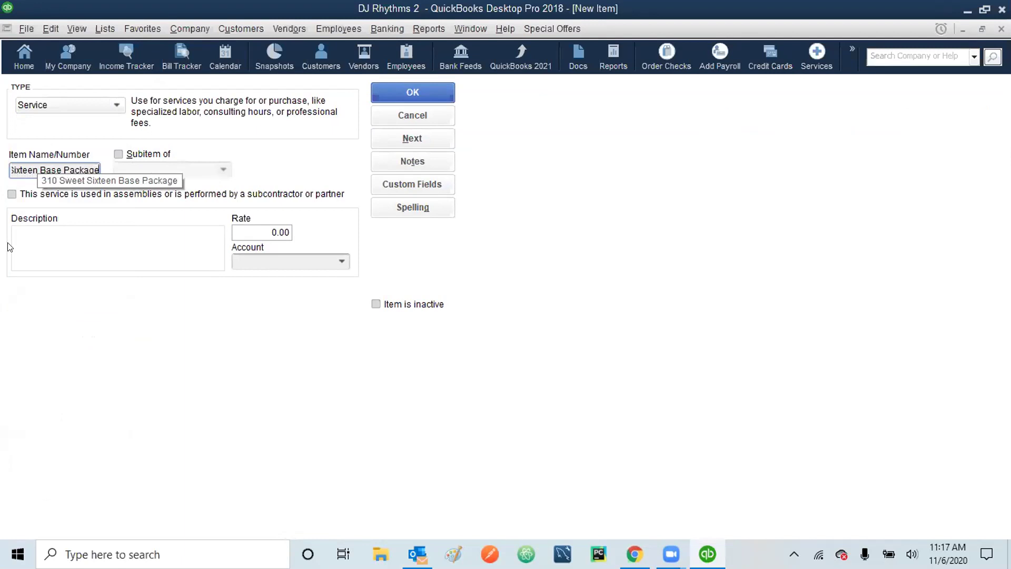
pyautogui.click(33, 235)
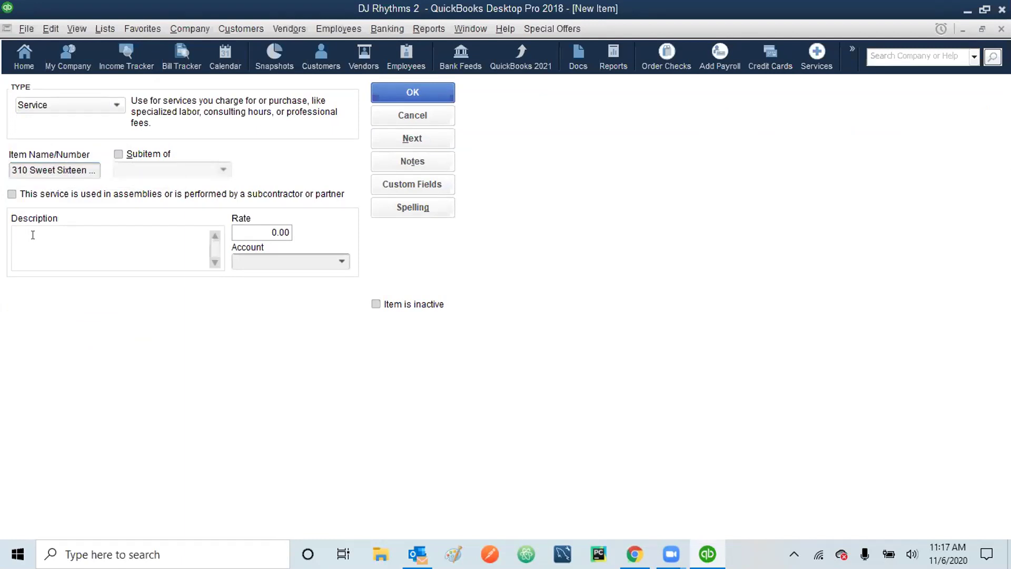
pyautogui.write('Live Turntable, 2DJs, Basic Light Show')
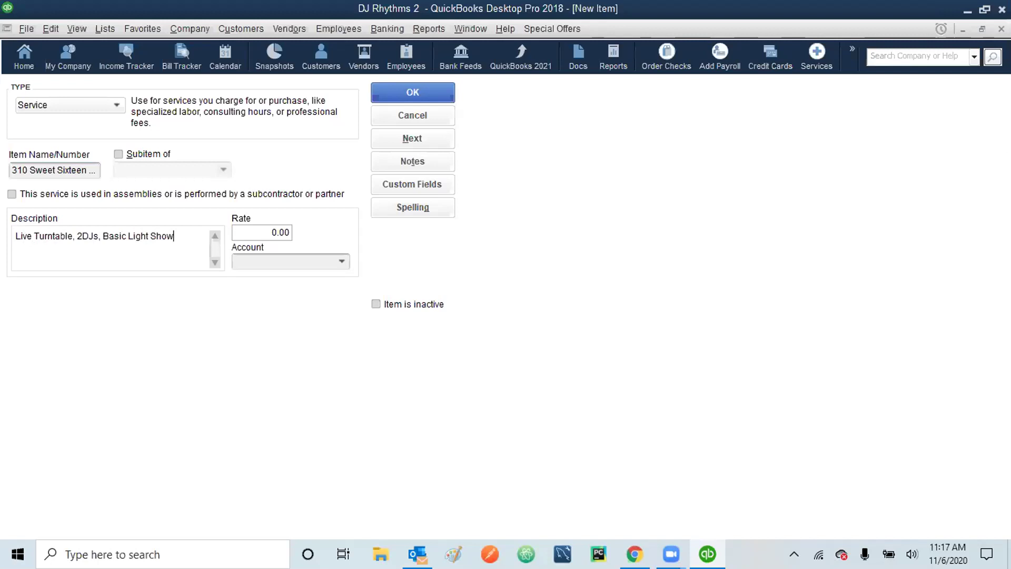
pyautogui.write('. 1 photo booth')
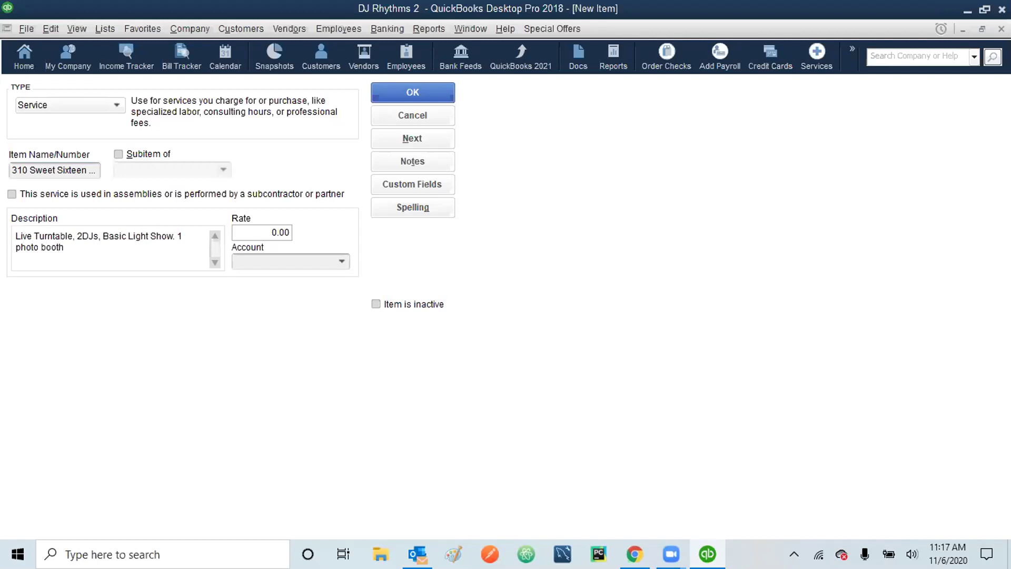
pyautogui.write(' - 1 hour')
# - Set the Sweet Sixteen item's rate to 150.00 and its account to Sales Income
pyautogui.click(264, 230)
pyautogui.write('15')
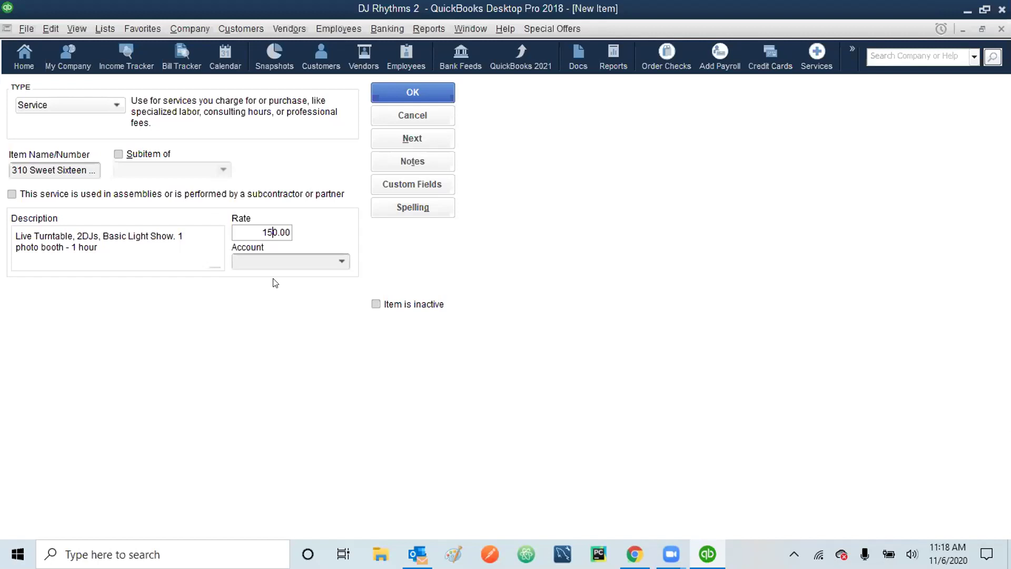
pyautogui.click(341, 261)
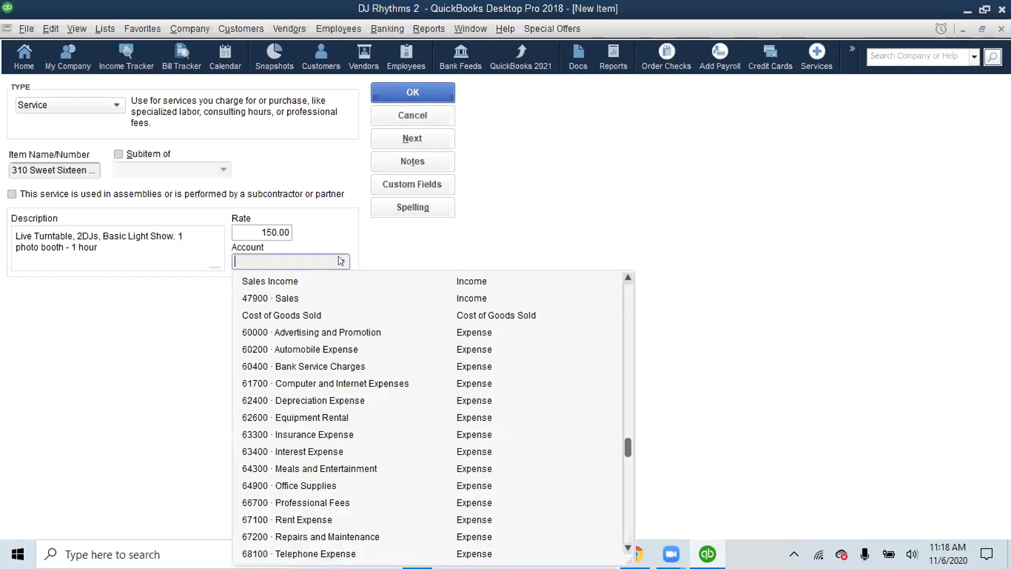
pyautogui.click(286, 279)
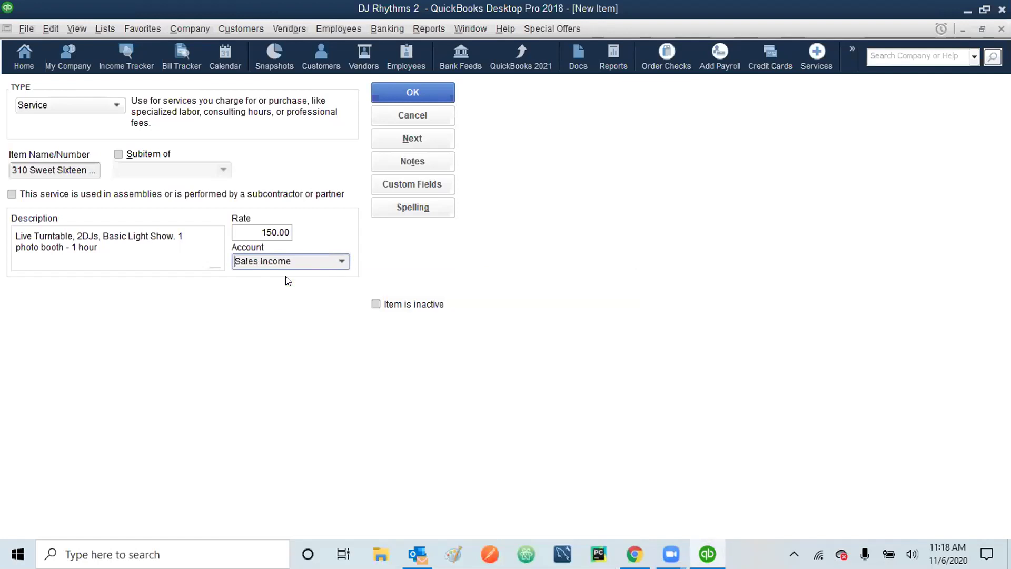
# - Save the Sweet Sixteen item and open the Customer Type List
pyautogui.click(408, 88)
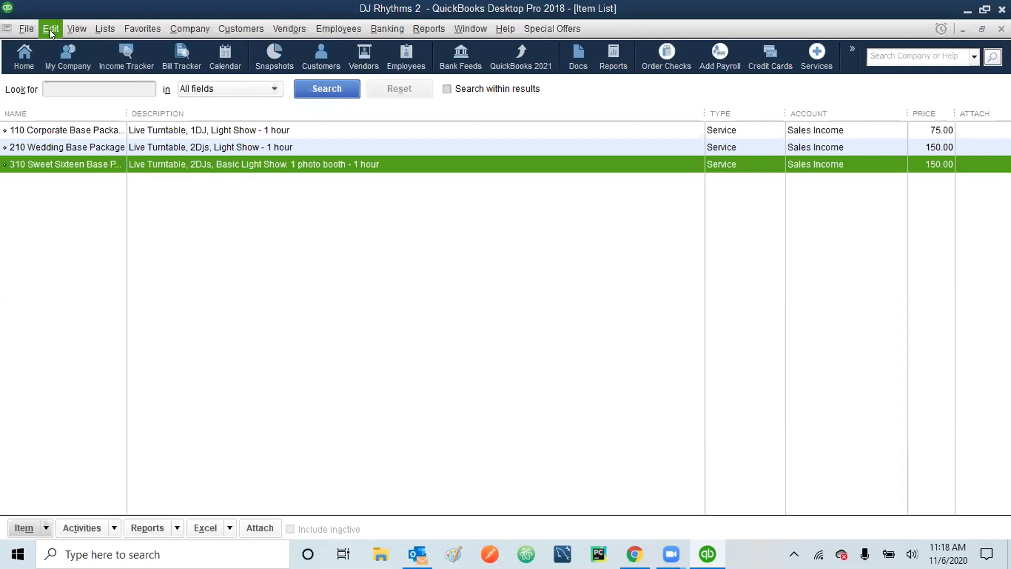
pyautogui.click(97, 24)
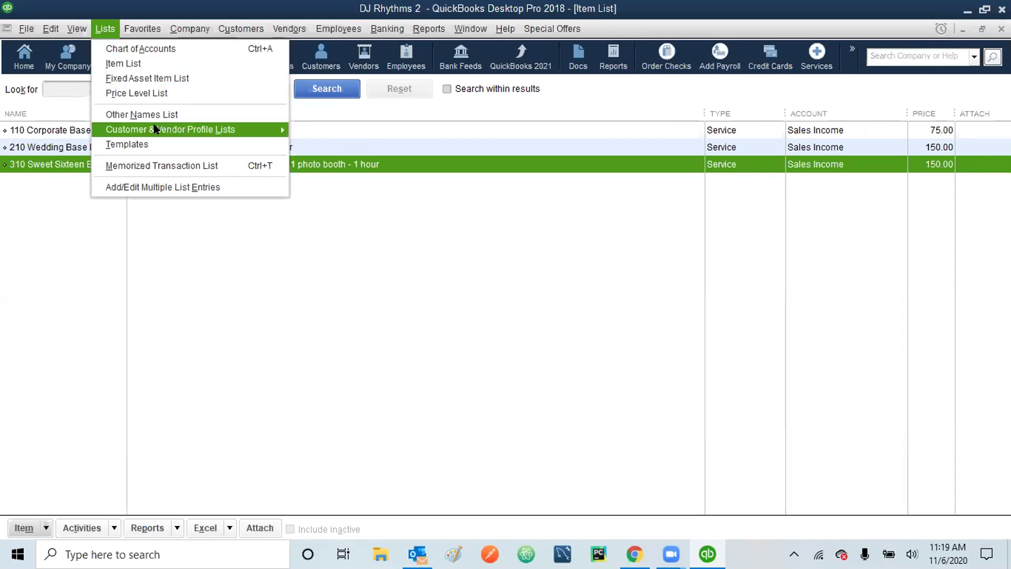
pyautogui.moveTo(155, 129)
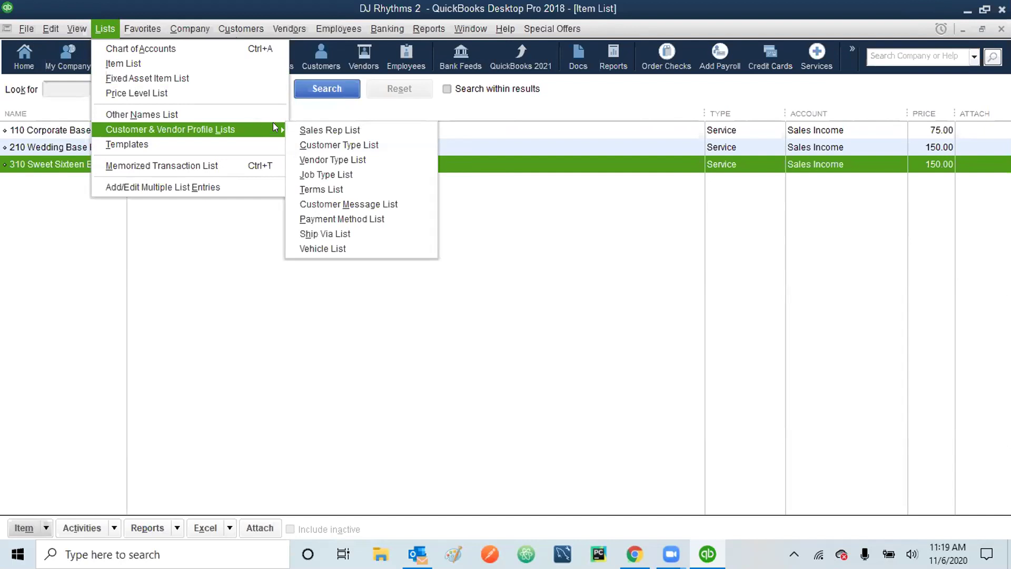
pyautogui.click(310, 146)
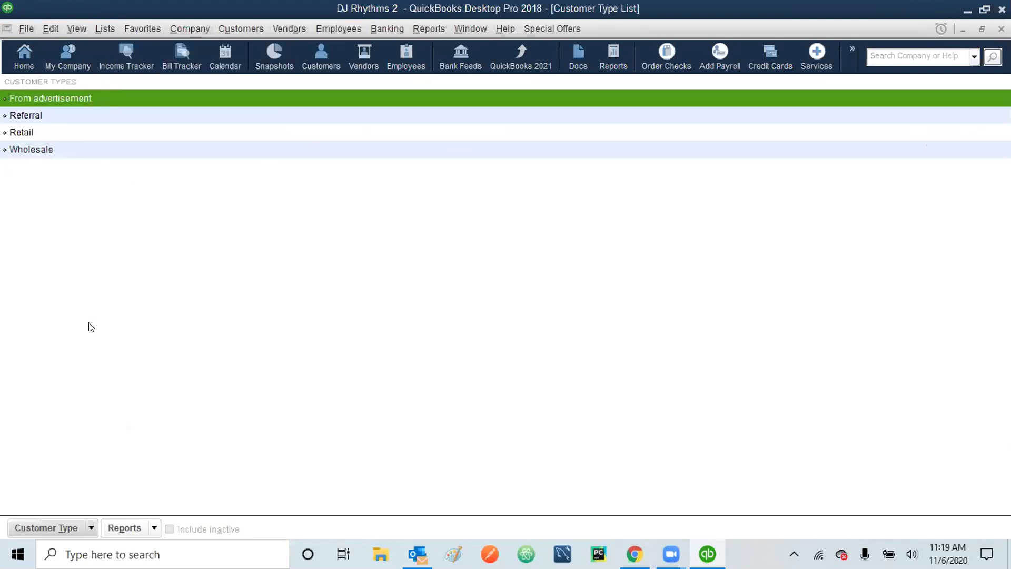
# - Choose New from the Customer Type List's actions menu to begin a new type
pyautogui.click(51, 22)
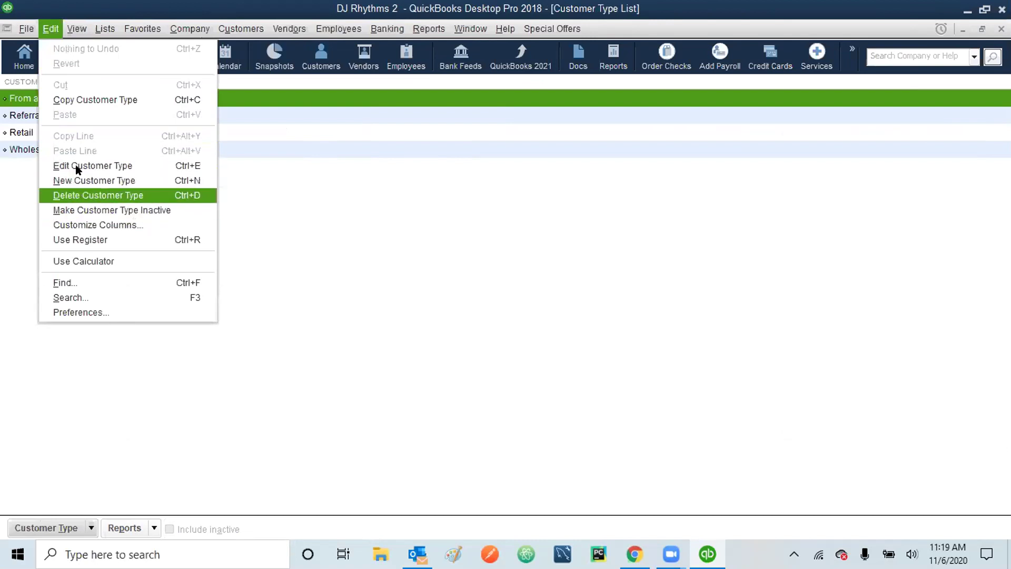
pyautogui.click(17, 189)
pyautogui.rightClick(18, 189)
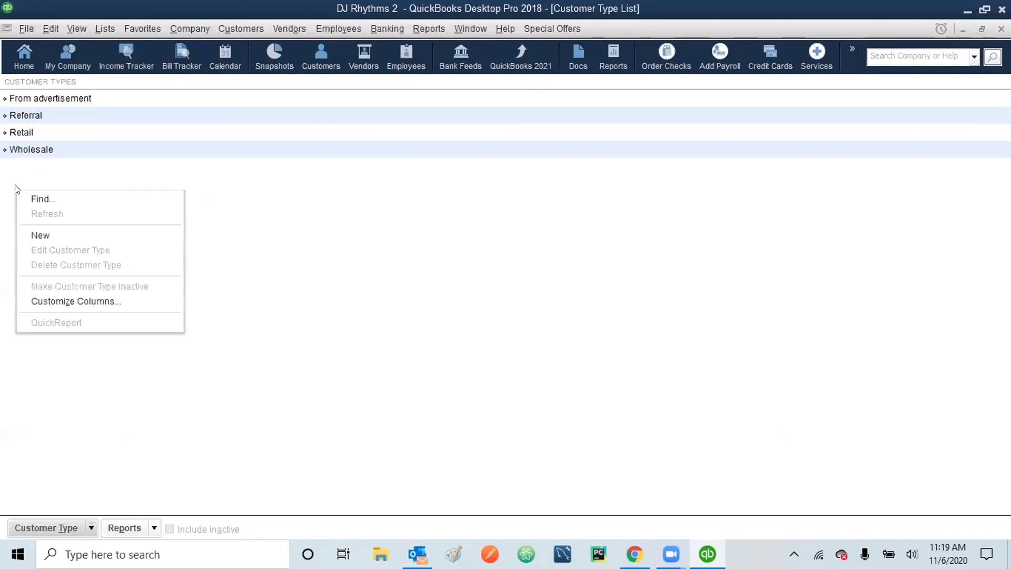
pyautogui.click(244, 272)
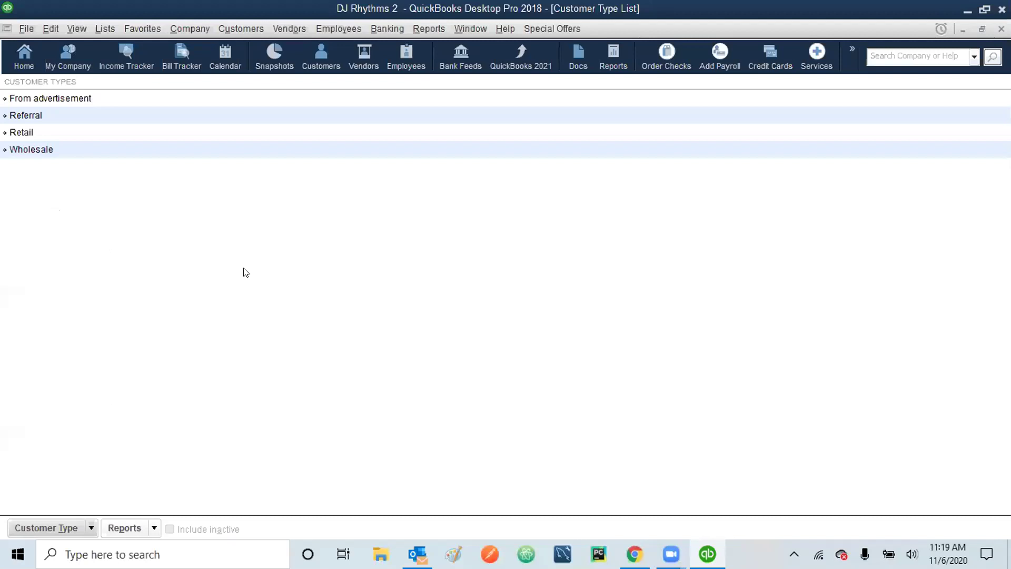
pyautogui.click(90, 528)
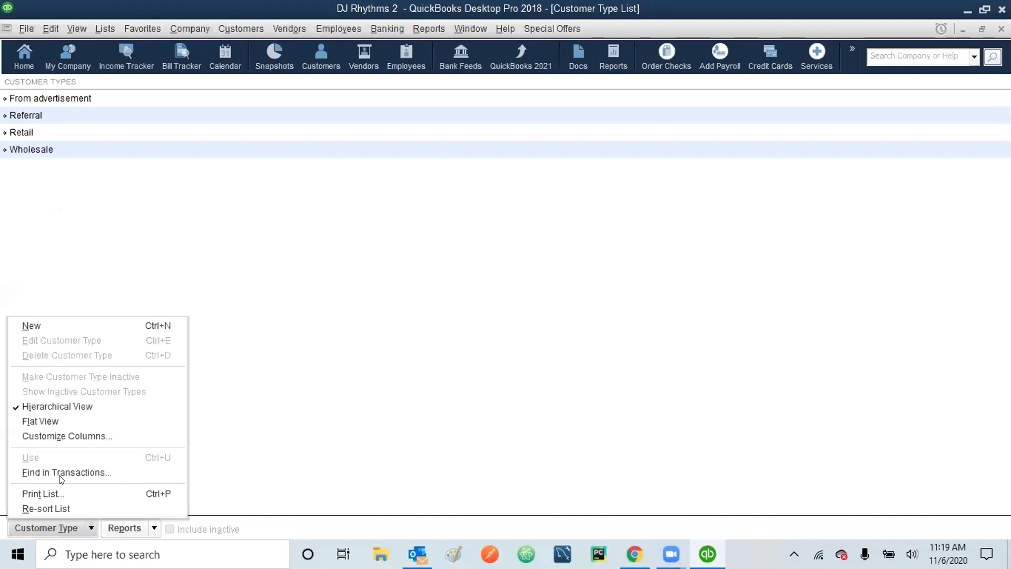
pyautogui.click(40, 324)
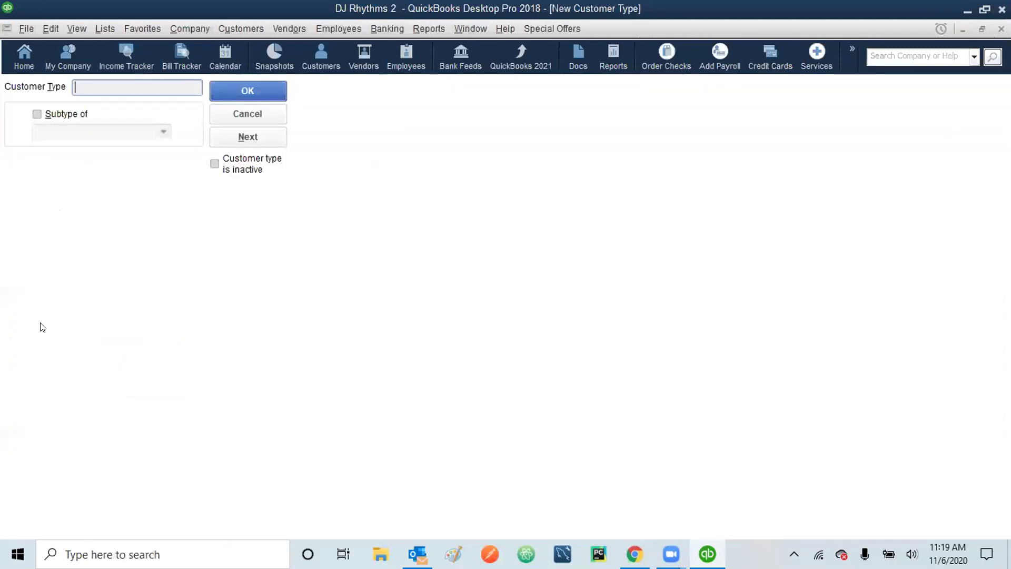
# - Add 'Website' as a new customer type and confirm it
pyautogui.write('Website')
pyautogui.click(254, 84)
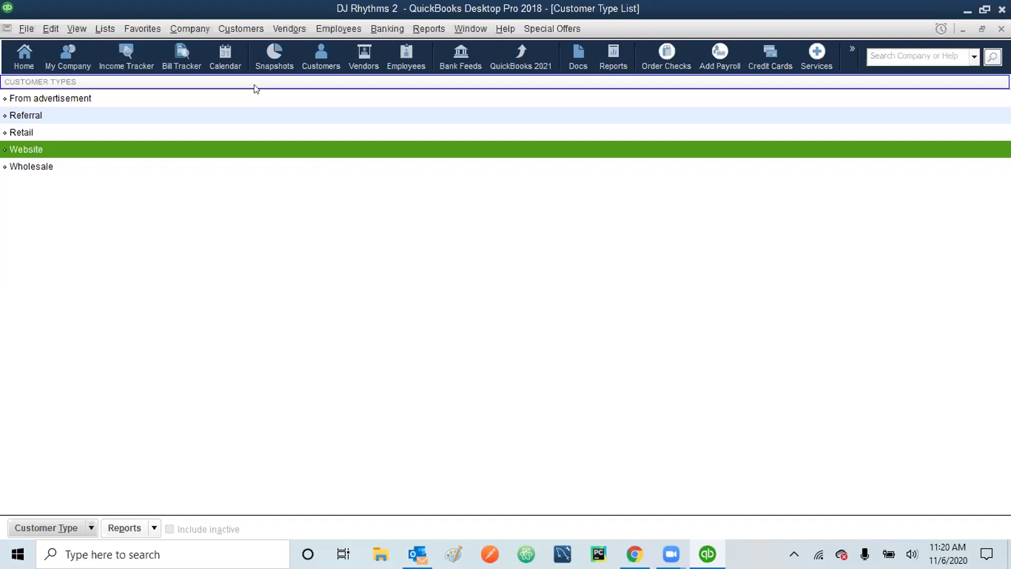
# - Close the Customer Type List and the Item List with Esc to reach the Home page
pyautogui.hotkey('alt', 'y')
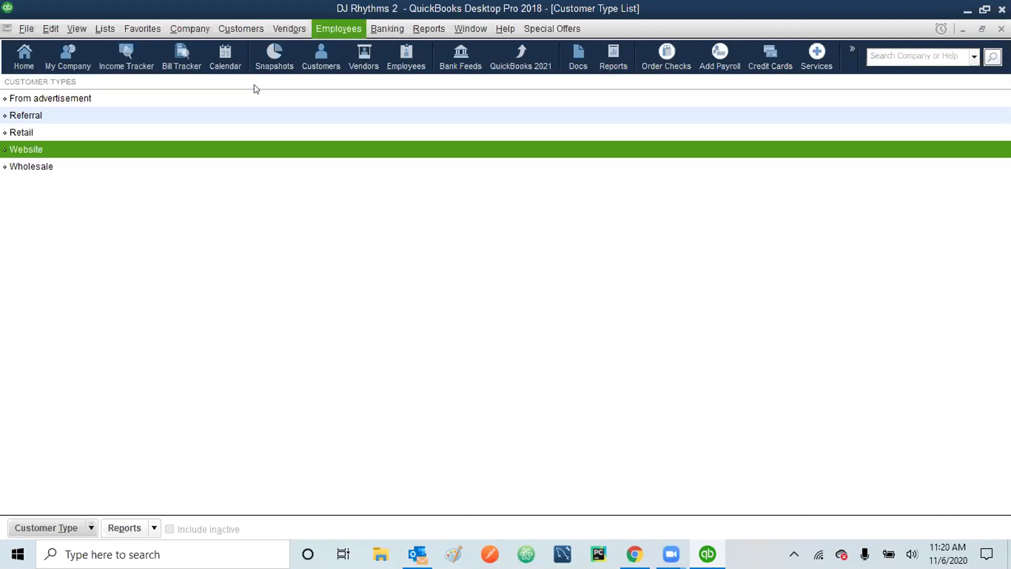
pyautogui.press('Escape')
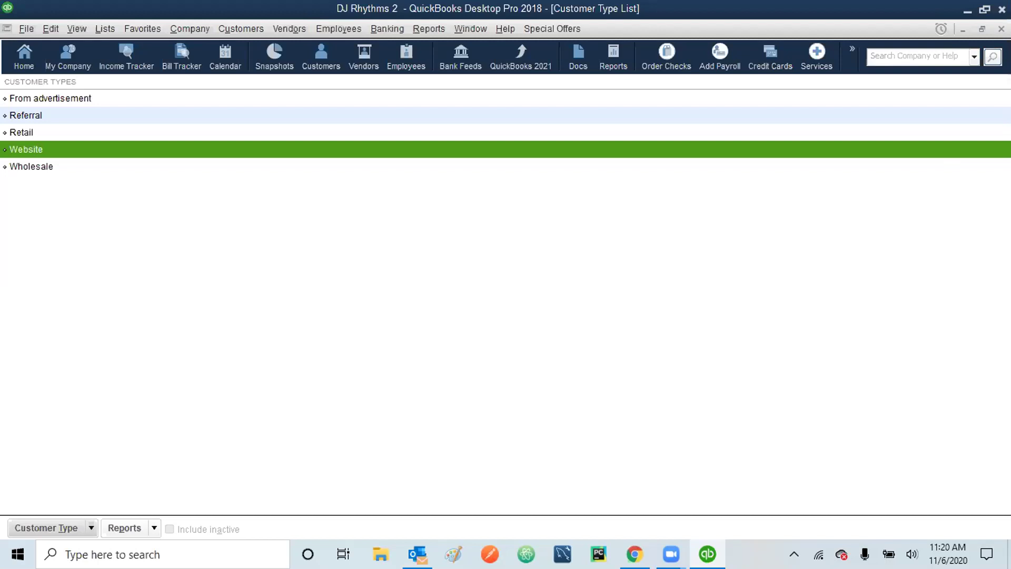
pyautogui.press('Escape')
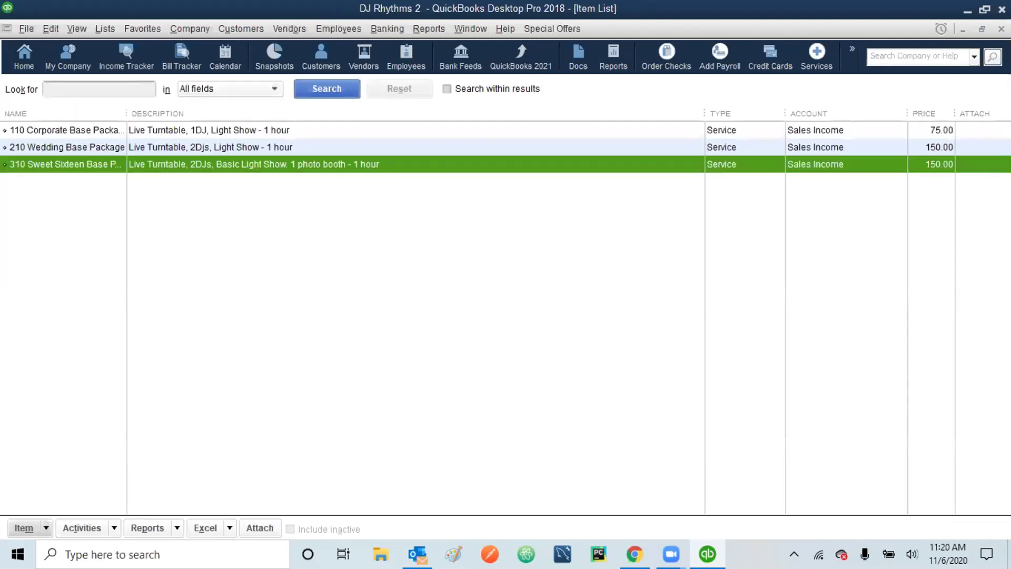
pyautogui.press('Escape')
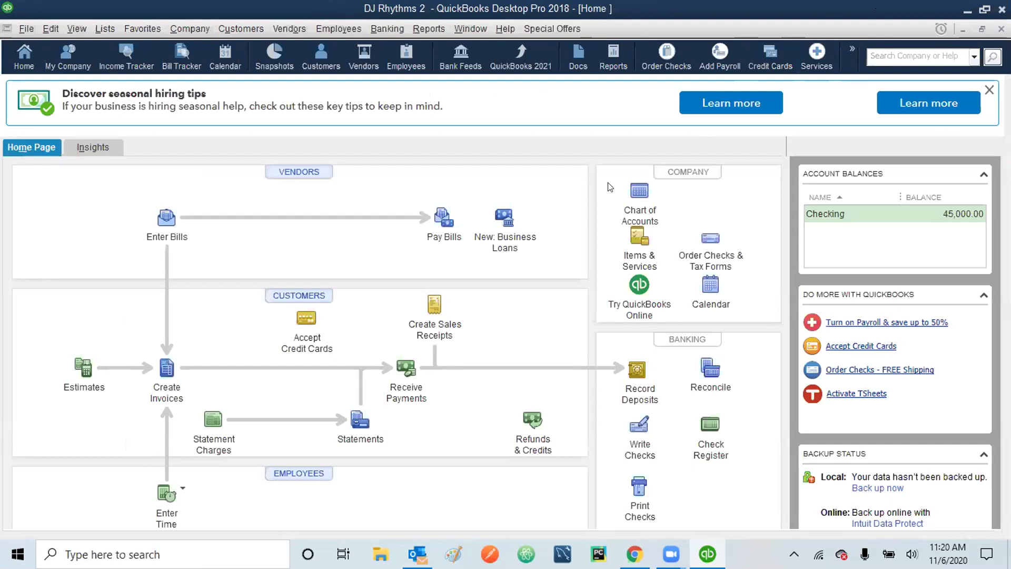
# - Open the Chart of Accounts and bring up the Checking account in Edit Account
pyautogui.click(645, 204)
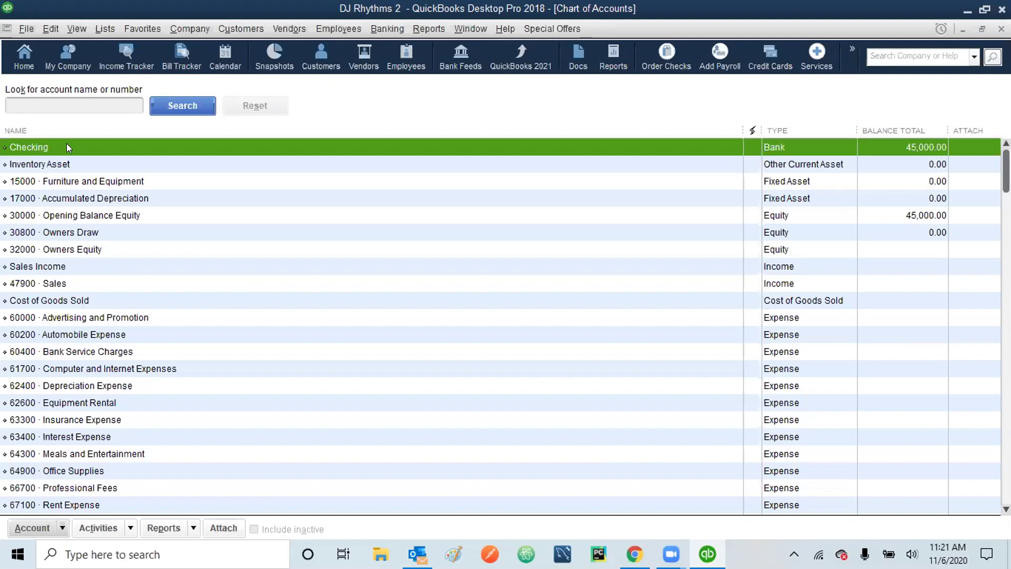
pyautogui.click(29, 29)
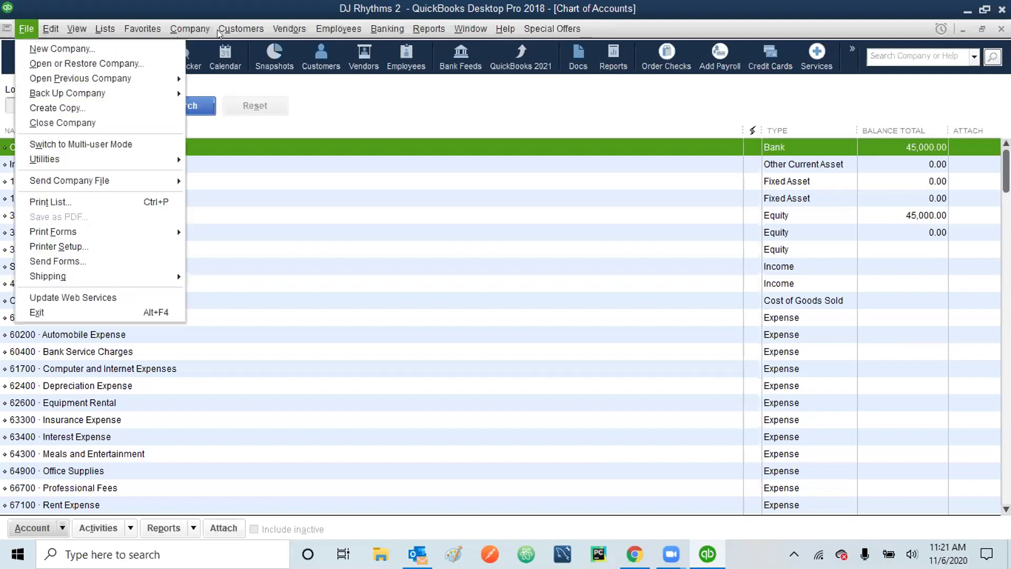
pyautogui.moveTo(52, 30)
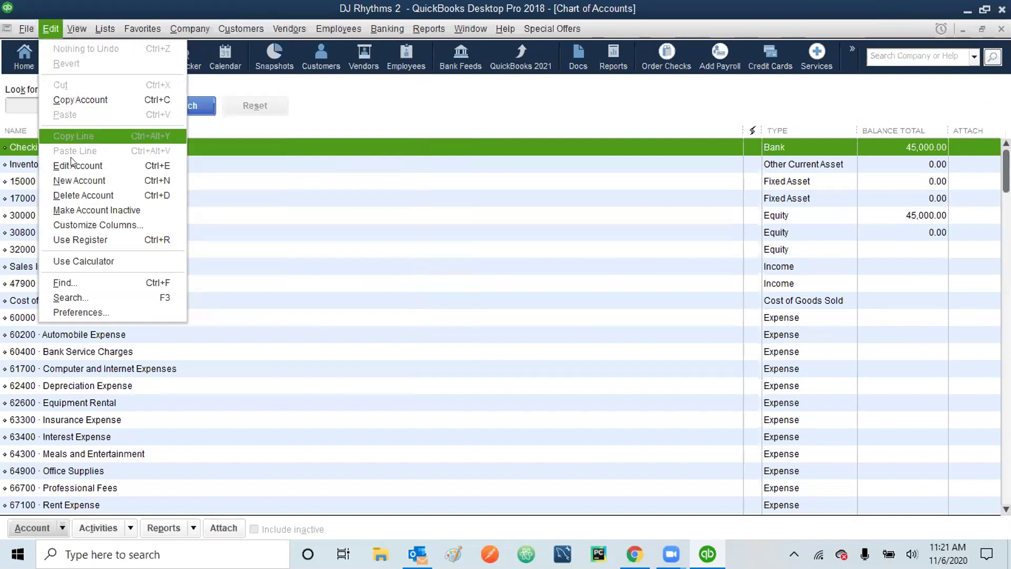
pyautogui.click(201, 150)
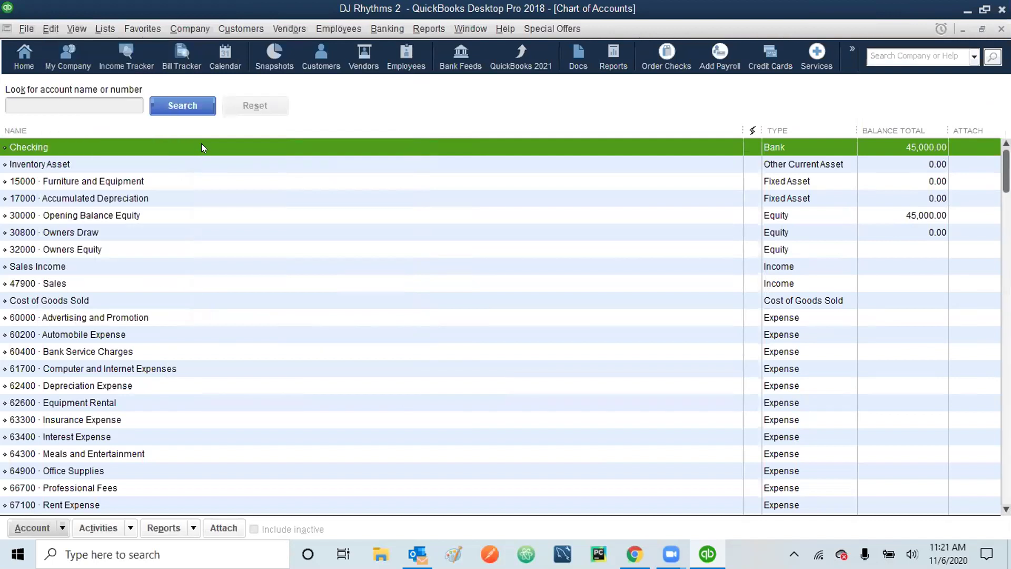
pyautogui.rightClick(201, 144)
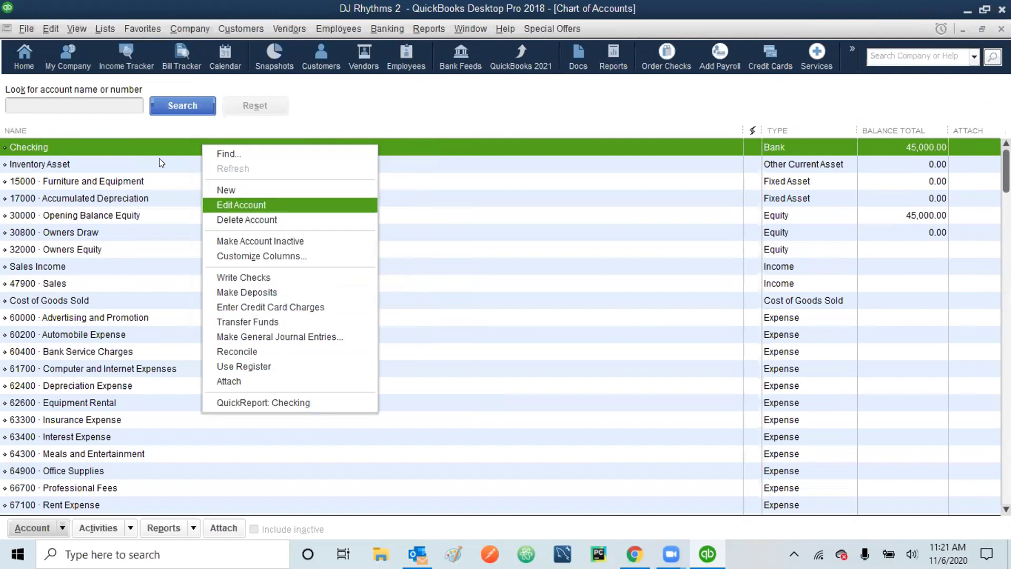
pyautogui.click(156, 144)
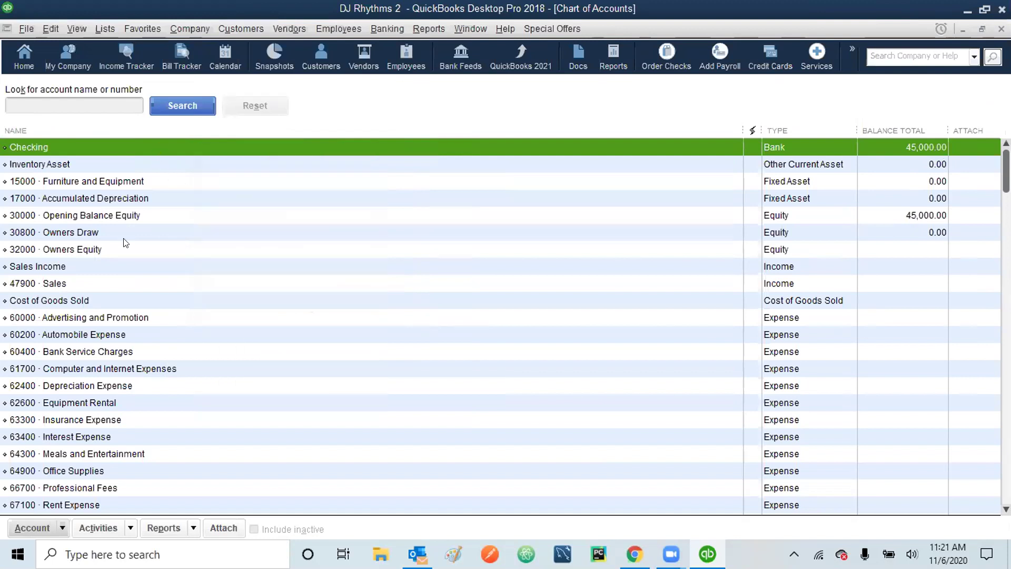
pyautogui.click(61, 530)
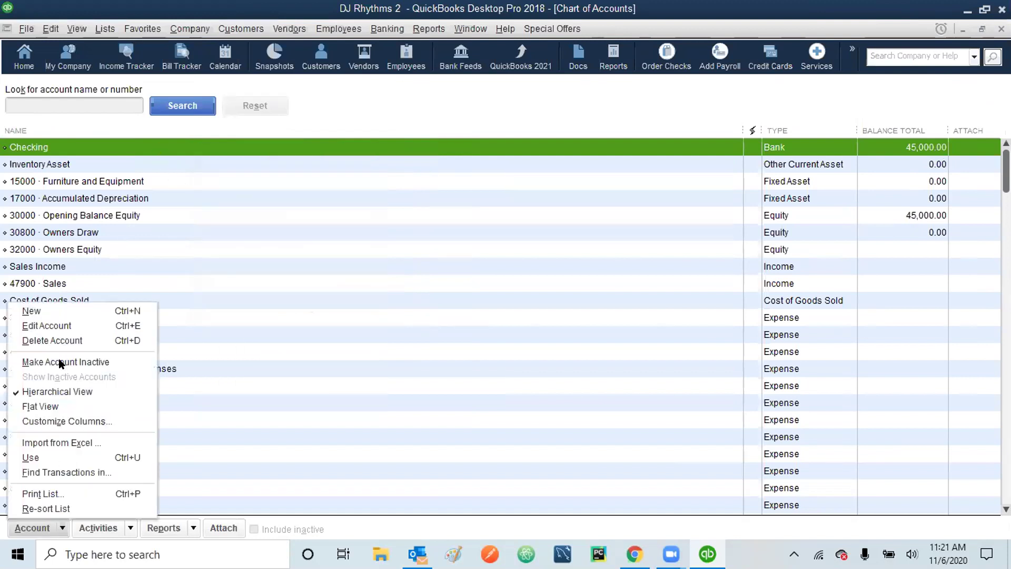
pyautogui.click(60, 327)
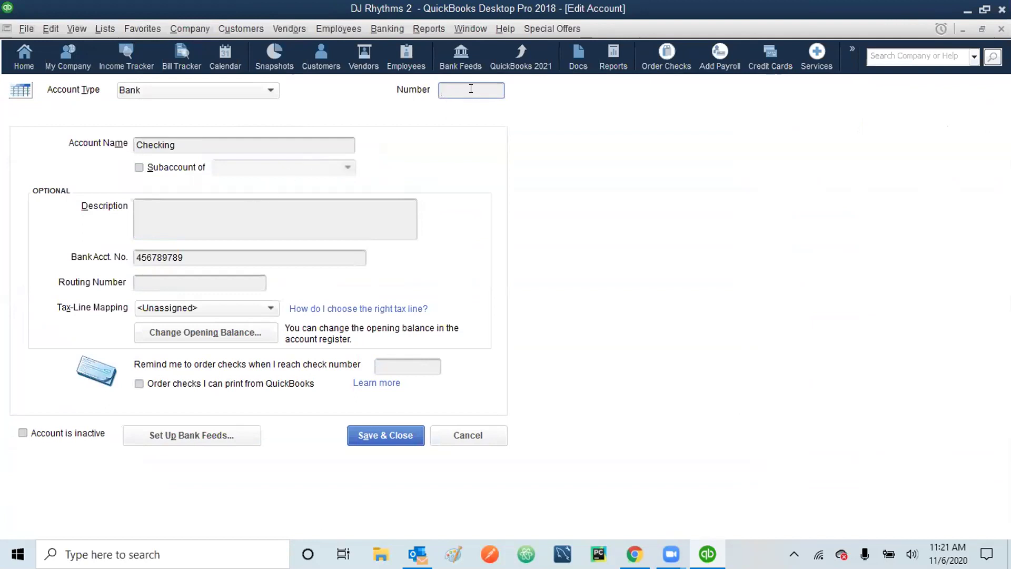
# - Number Checking 10000, rename it Metropolis Checking, describe it 'Company Checking Account', and add the routing number
pyautogui.write('10000')
pyautogui.click(136, 143)
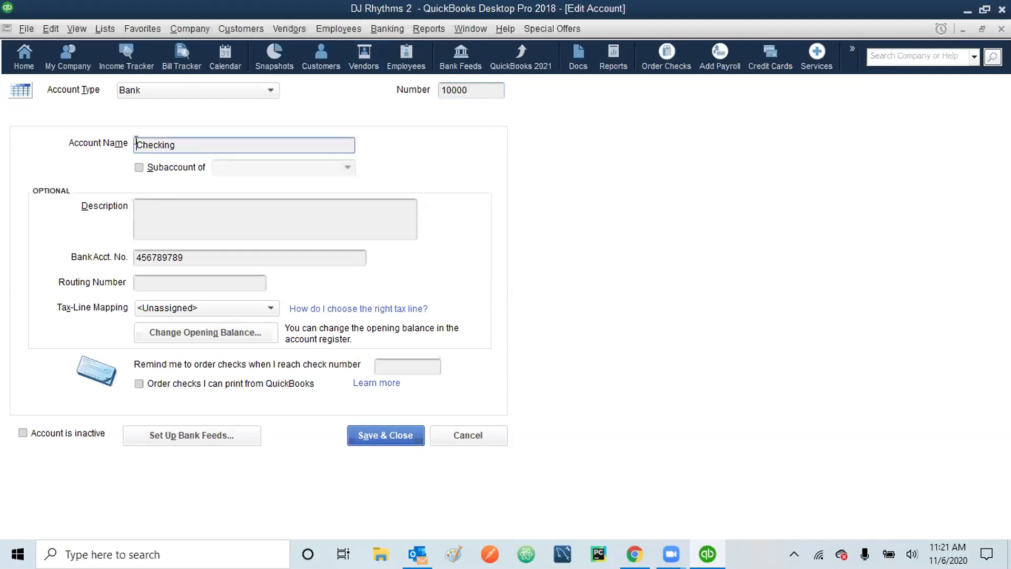
pyautogui.write('Metropolis')
pyautogui.click(142, 207)
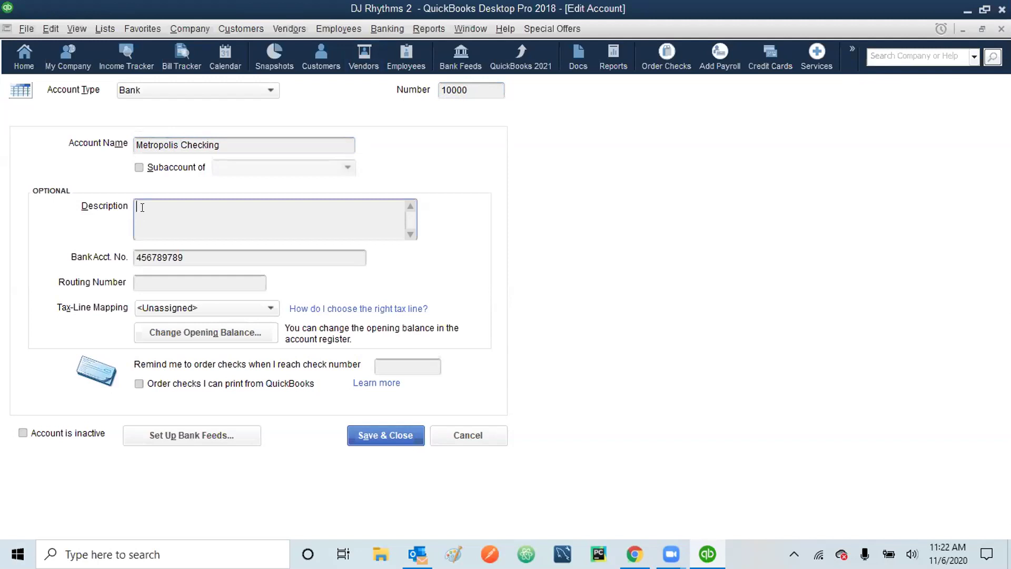
pyautogui.write('Company Checking Account')
pyautogui.click(148, 279)
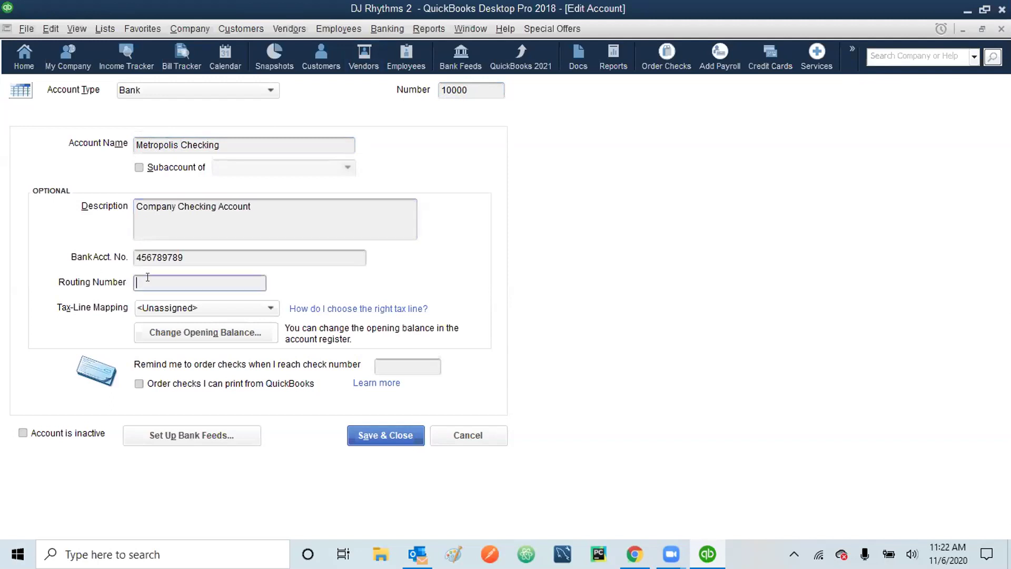
pyautogui.write('22222222')
pyautogui.write('3')
pyautogui.click(382, 431)
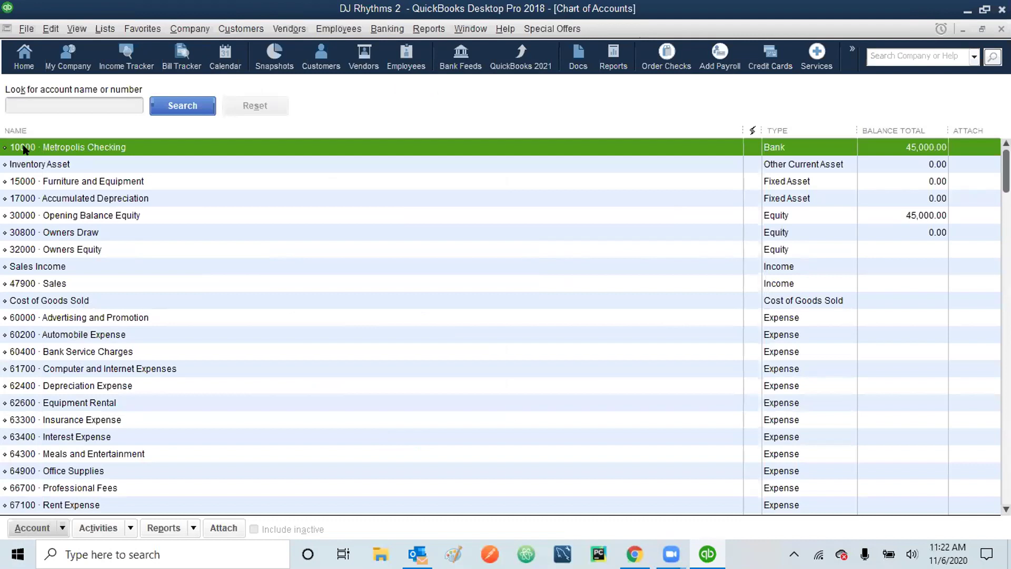
# - Edit the Inventory Asset account to give it number 14000 and save
pyautogui.click(74, 166)
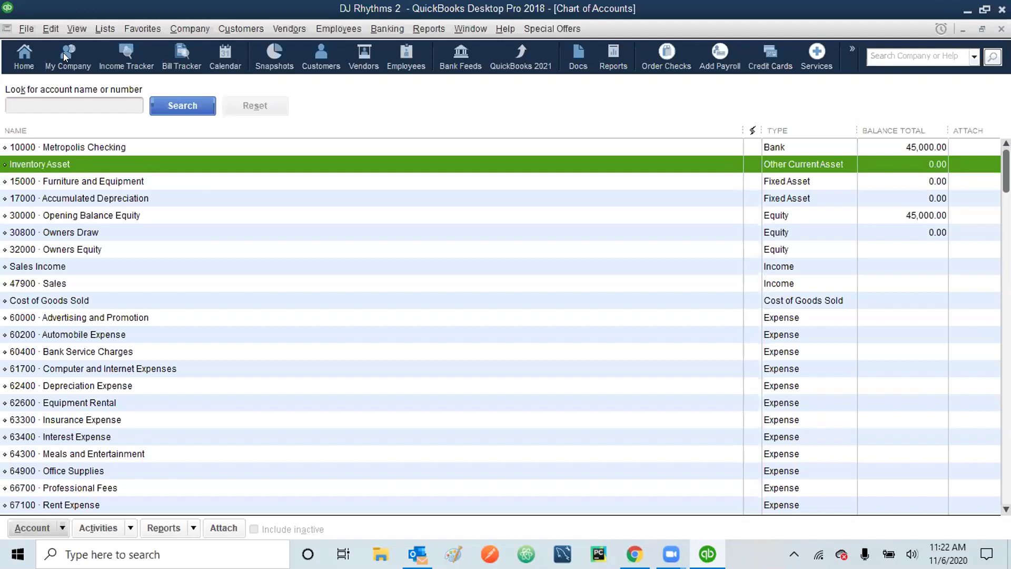
pyautogui.click(51, 29)
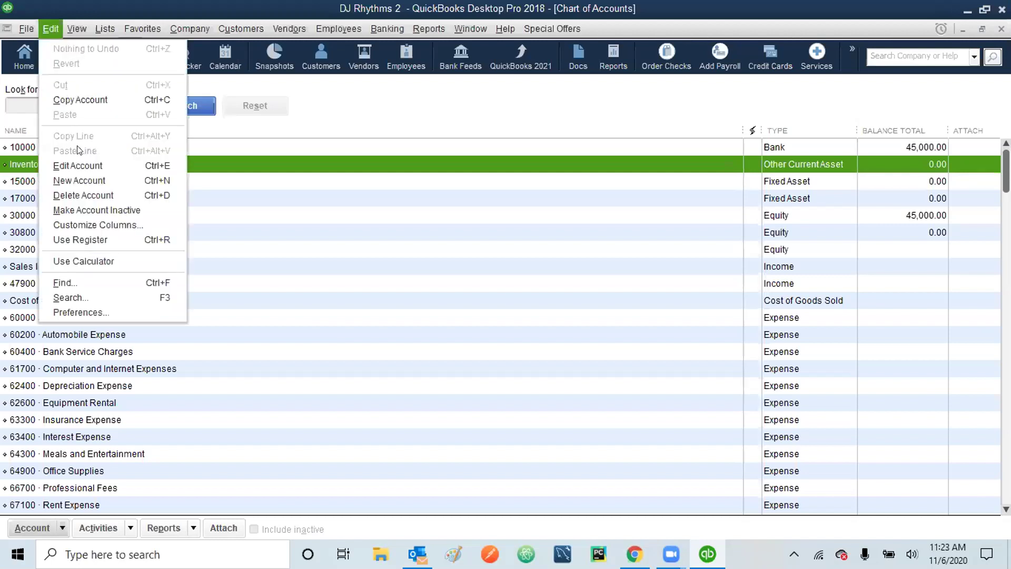
pyautogui.click(78, 165)
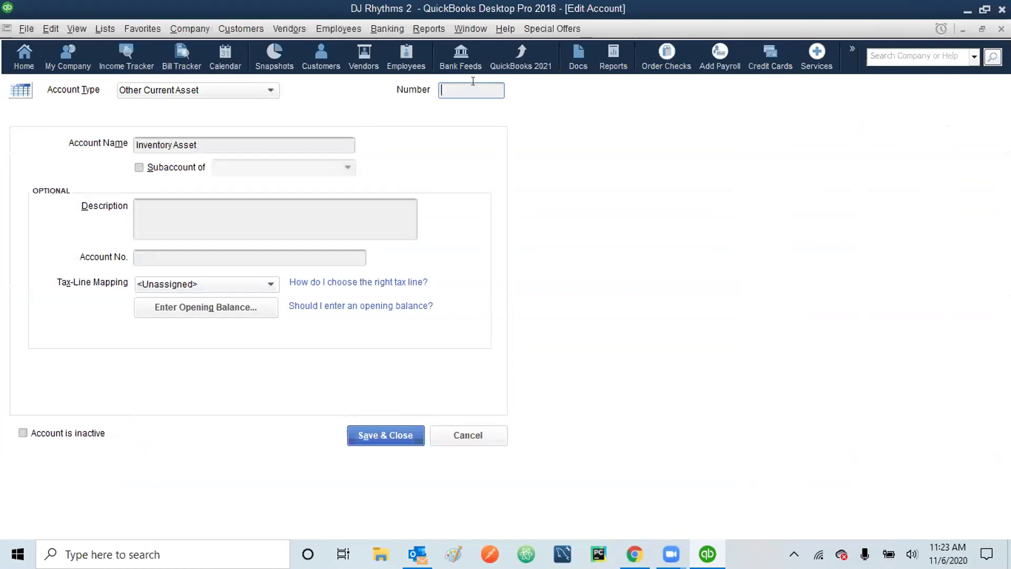
pyautogui.write('14000')
pyautogui.click(375, 435)
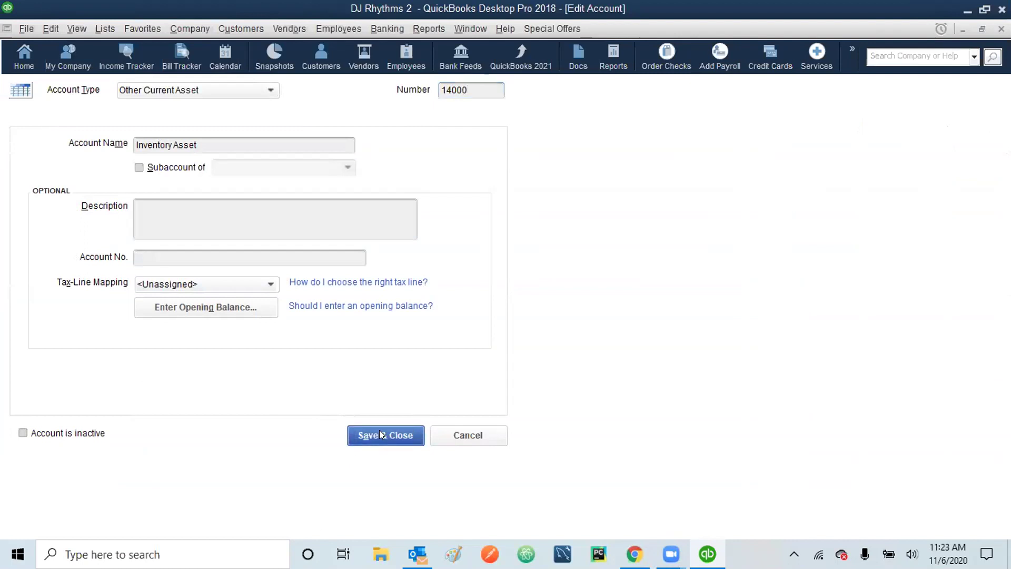
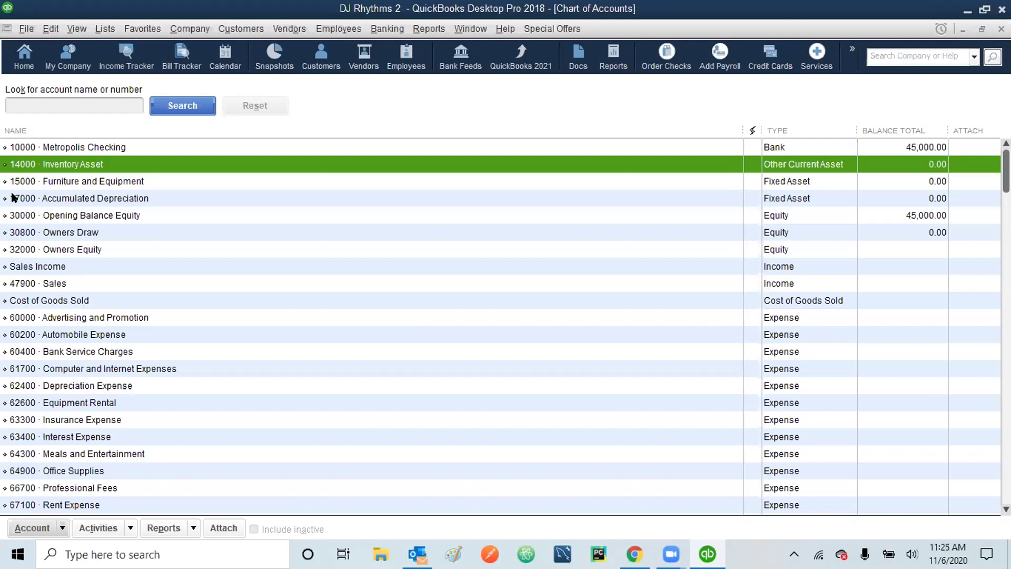
# - Give the Cost of Goods Sold account number 50000 and save it
pyautogui.click(62, 301)
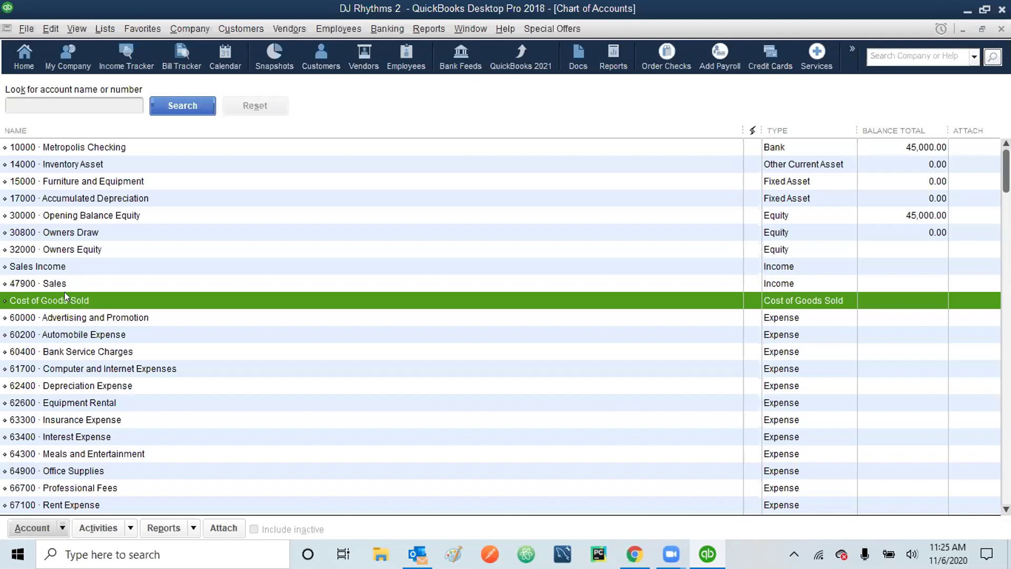
pyautogui.rightClick(64, 294)
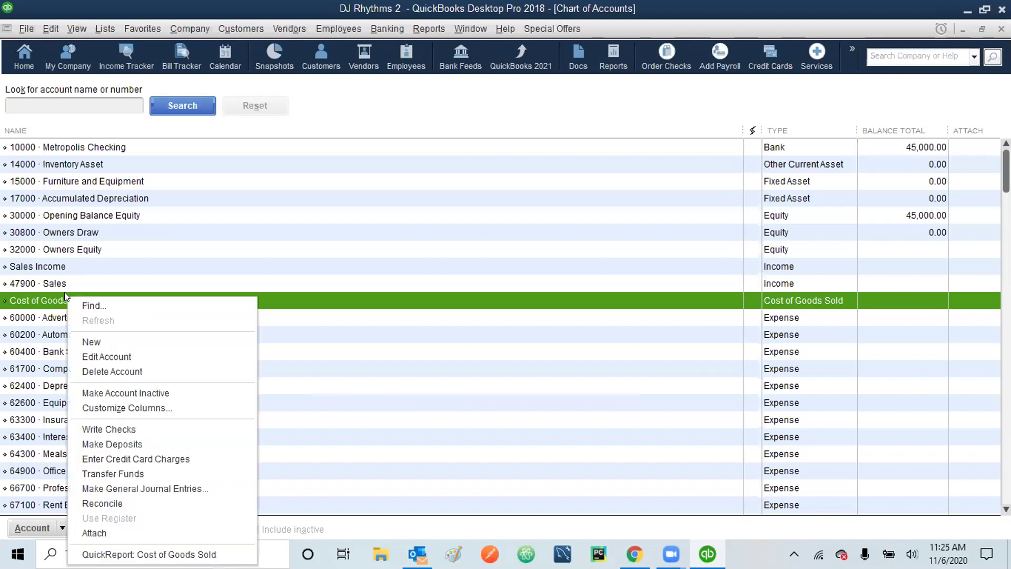
pyautogui.click(100, 357)
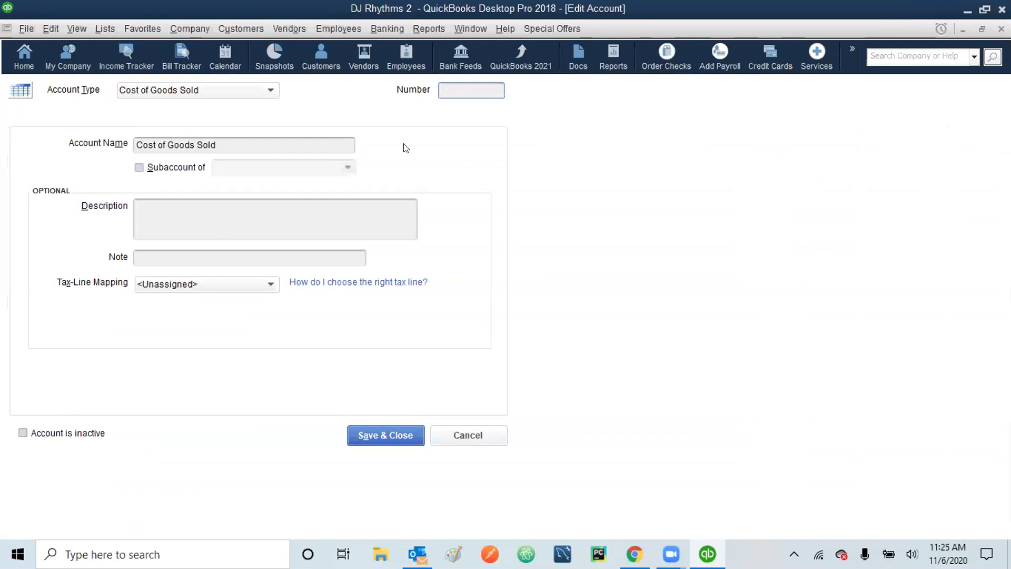
pyautogui.write('50000')
pyautogui.click(391, 434)
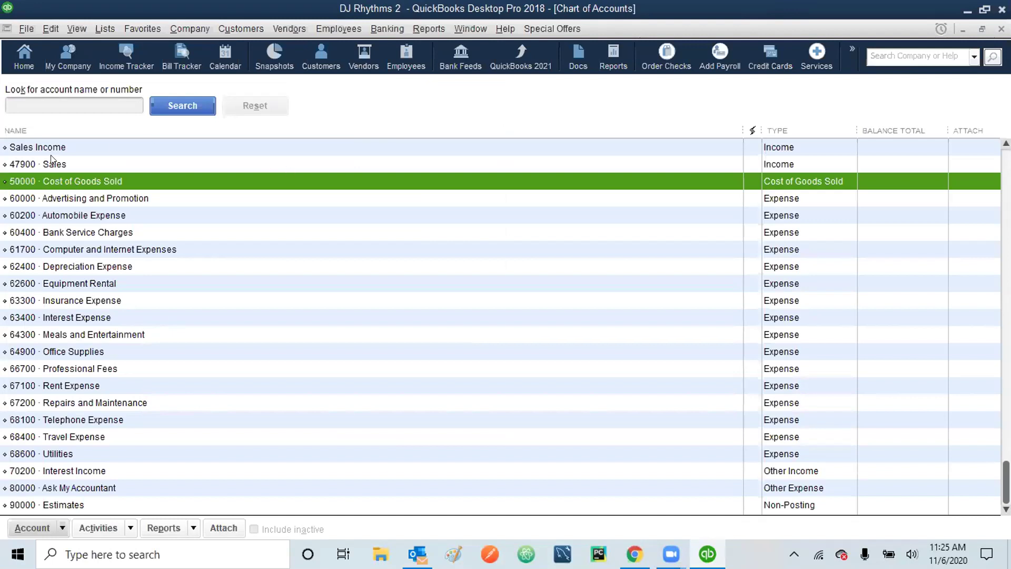
# - Give the Sales Income account number 47800 and save it
pyautogui.click(77, 149)
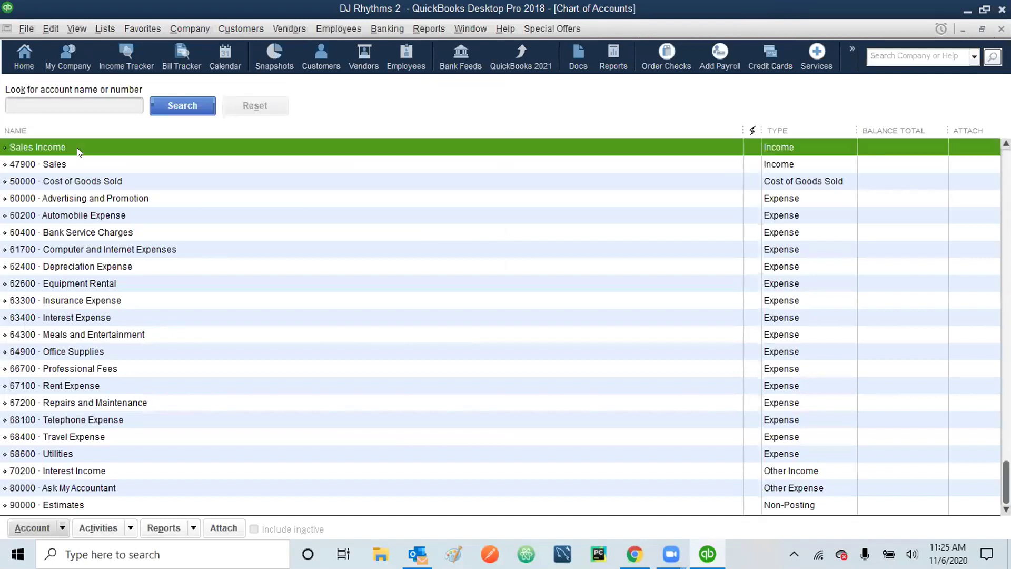
pyautogui.rightClick(77, 148)
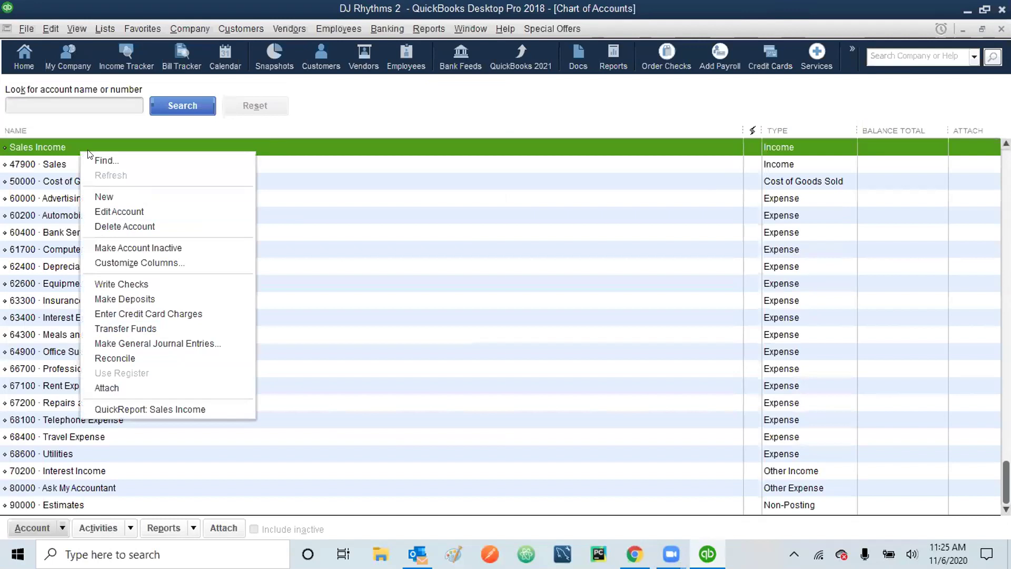
pyautogui.click(137, 211)
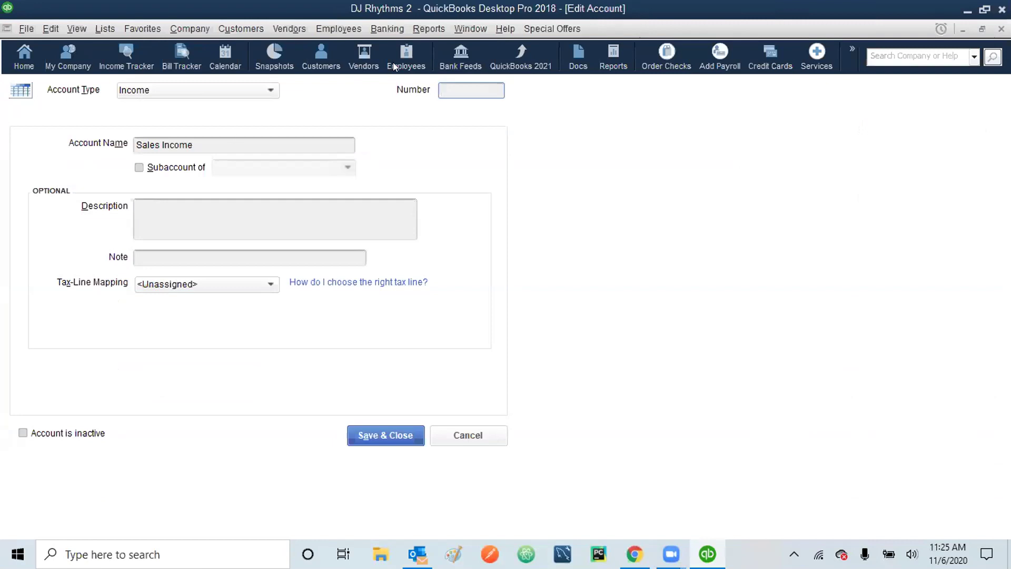
pyautogui.write('47800')
pyautogui.click(372, 434)
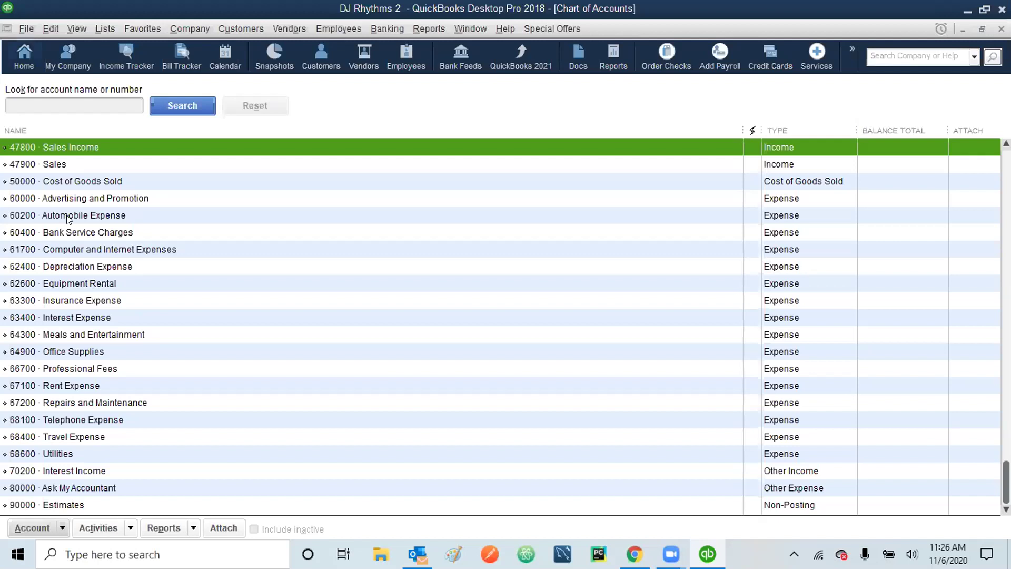
# - Delete the 80000 Ask My Accountant account and confirm the deletion
pyautogui.click(82, 489)
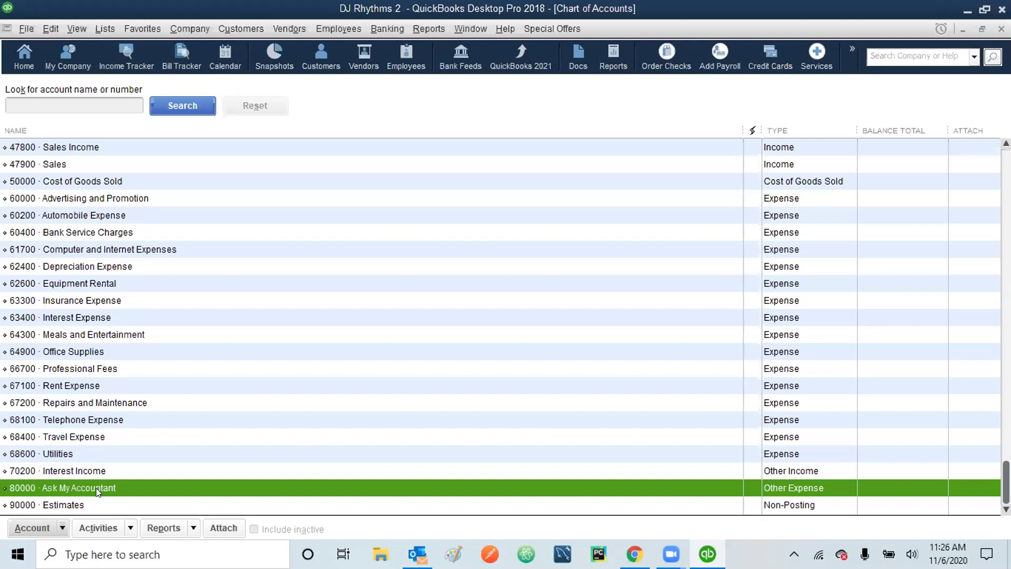
pyautogui.click(50, 29)
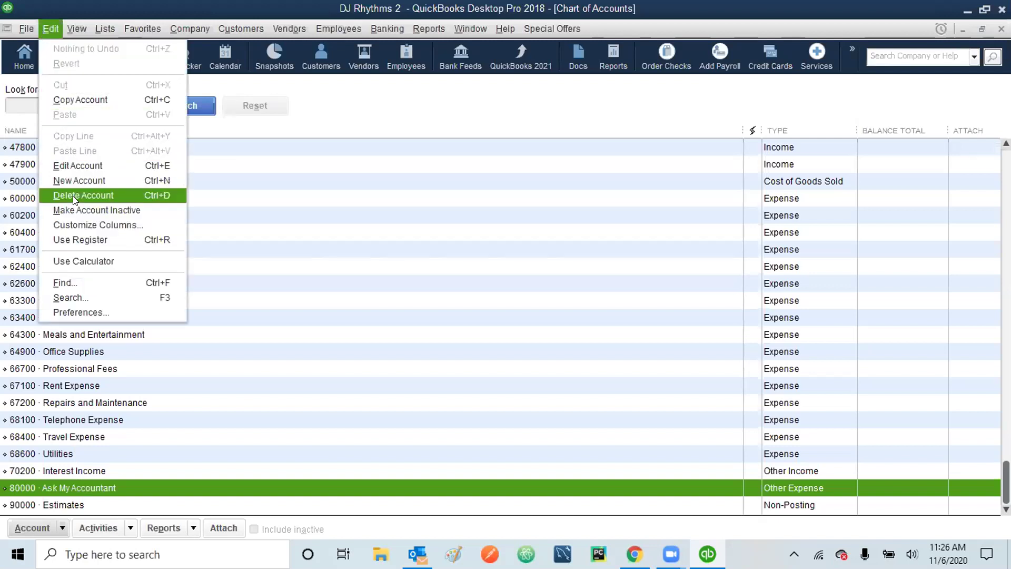
pyautogui.click(62, 528)
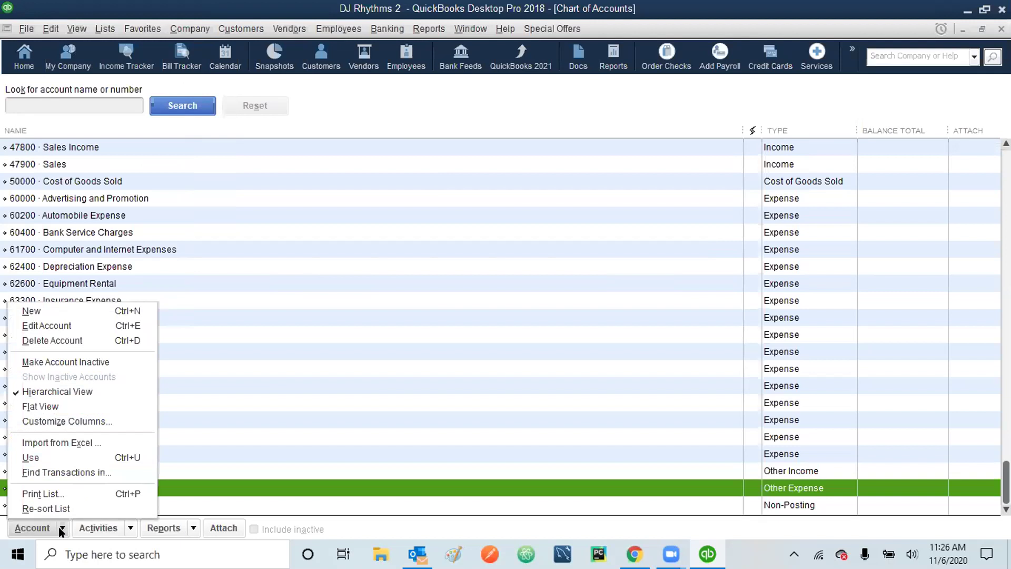
pyautogui.click(189, 488)
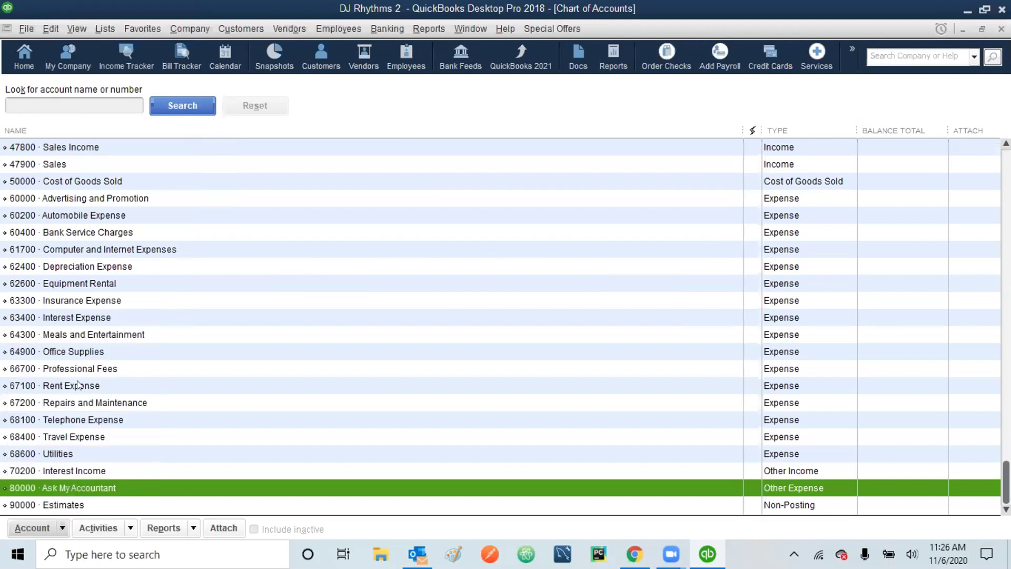
pyautogui.click(62, 529)
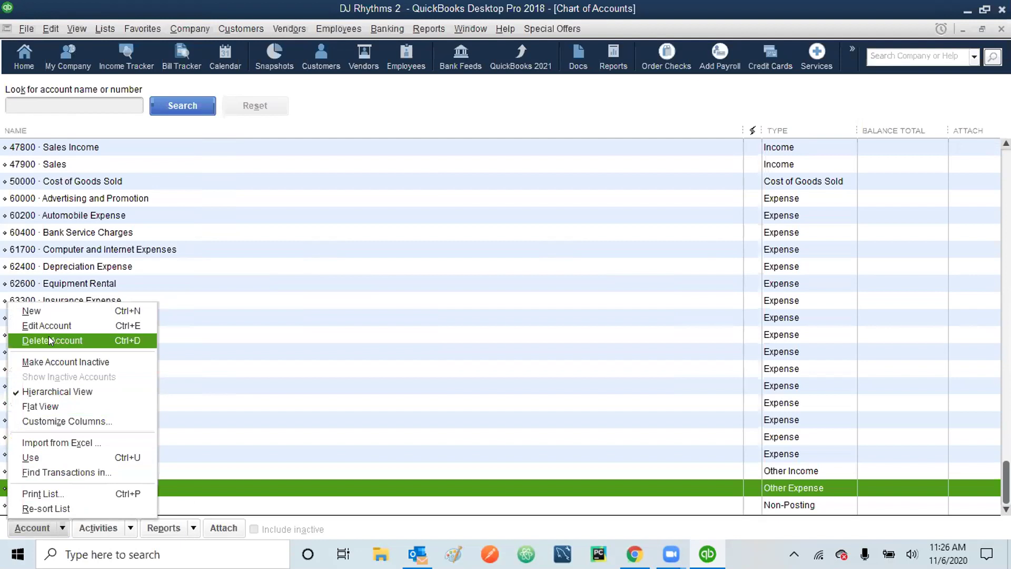
pyautogui.click(171, 487)
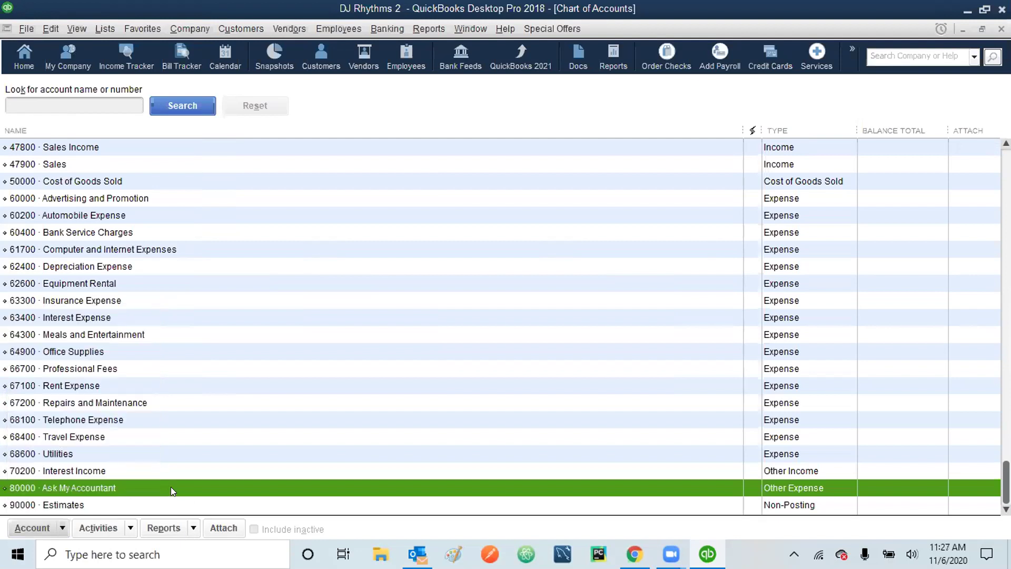
pyautogui.rightClick(170, 486)
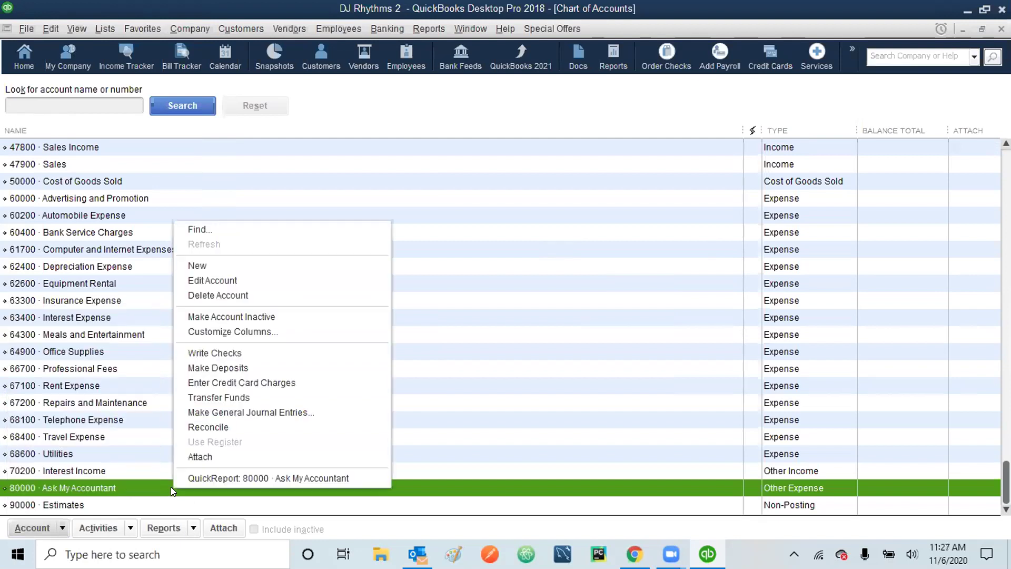
pyautogui.click(204, 296)
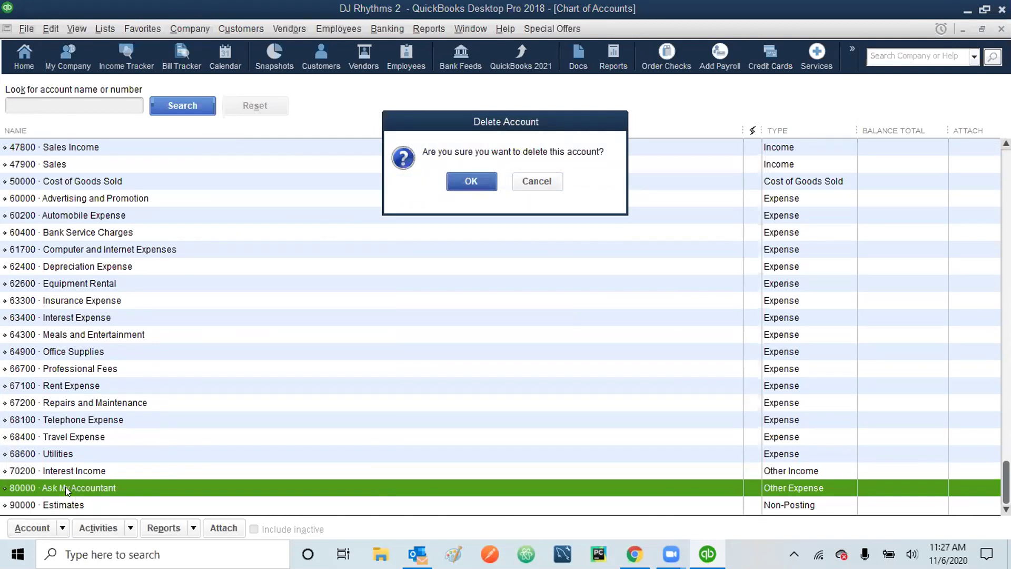
pyautogui.click(476, 181)
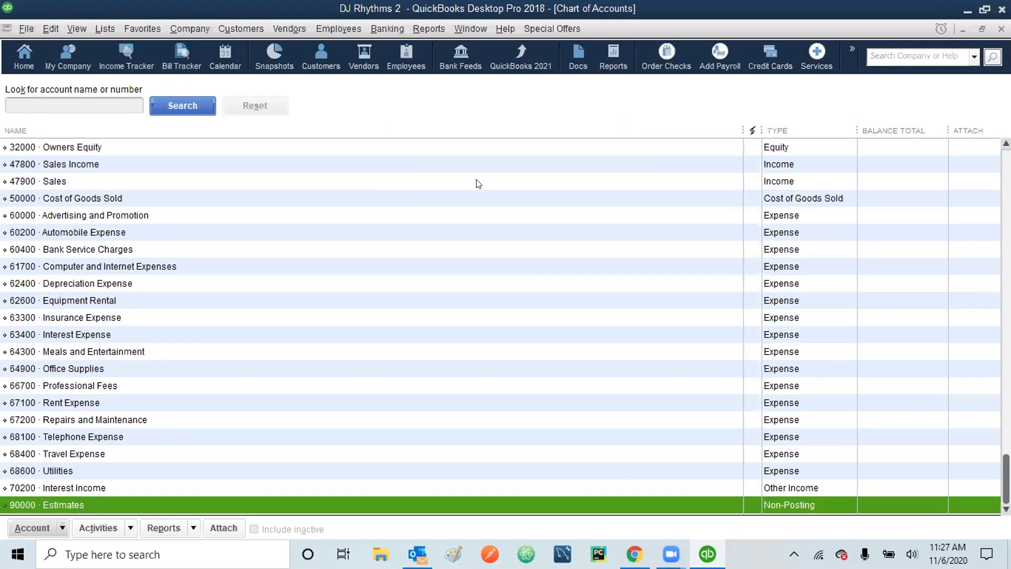
# - Start a new account from Edit > New Account with Bank as its type
pyautogui.click(50, 29)
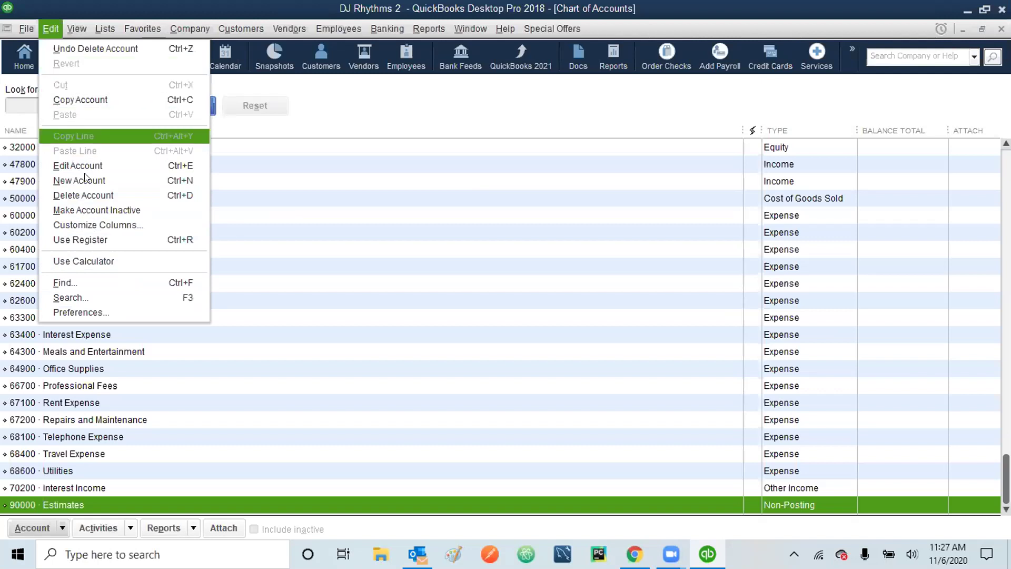
pyautogui.click(100, 2)
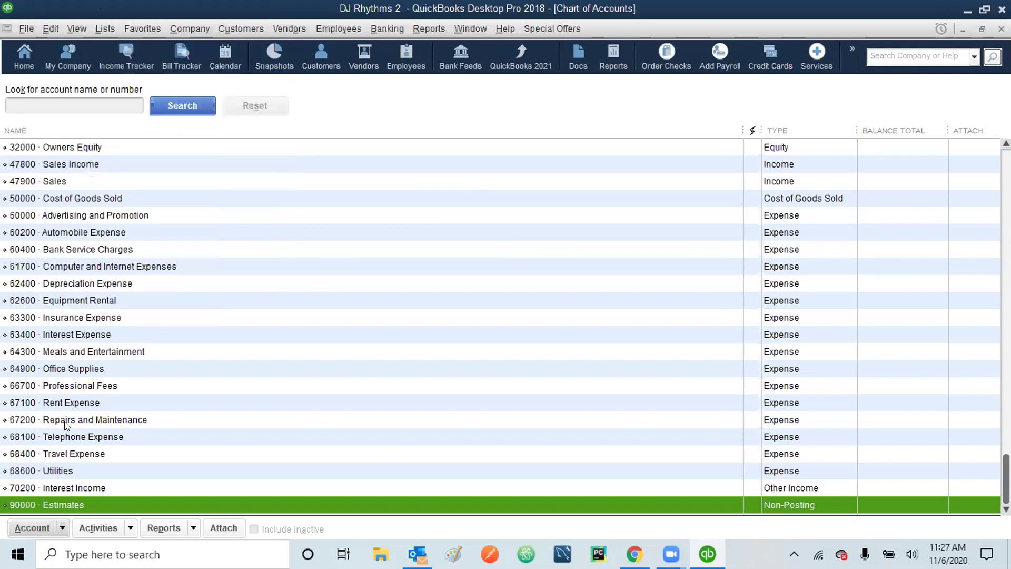
pyautogui.click(50, 525)
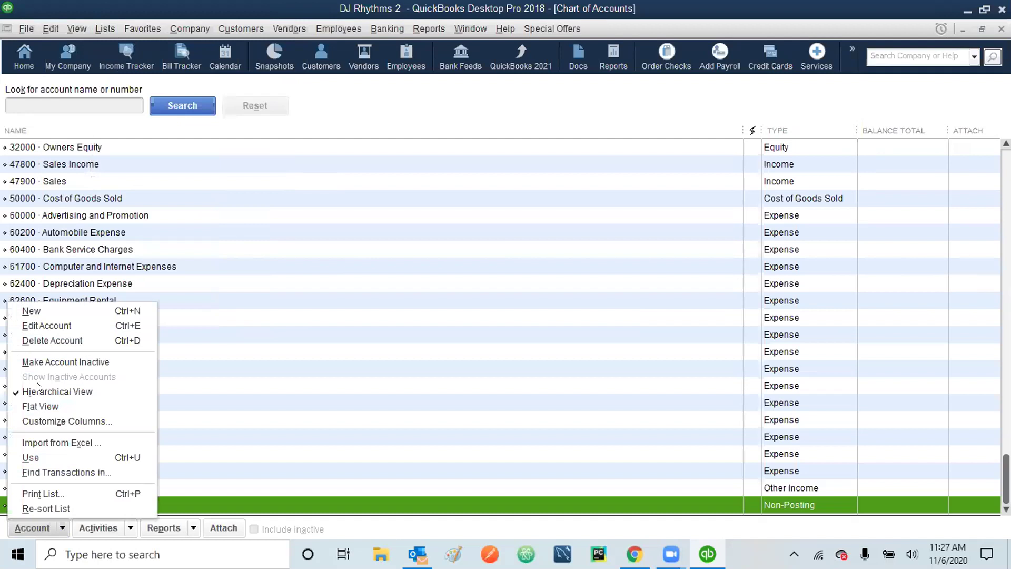
pyautogui.click(95, 5)
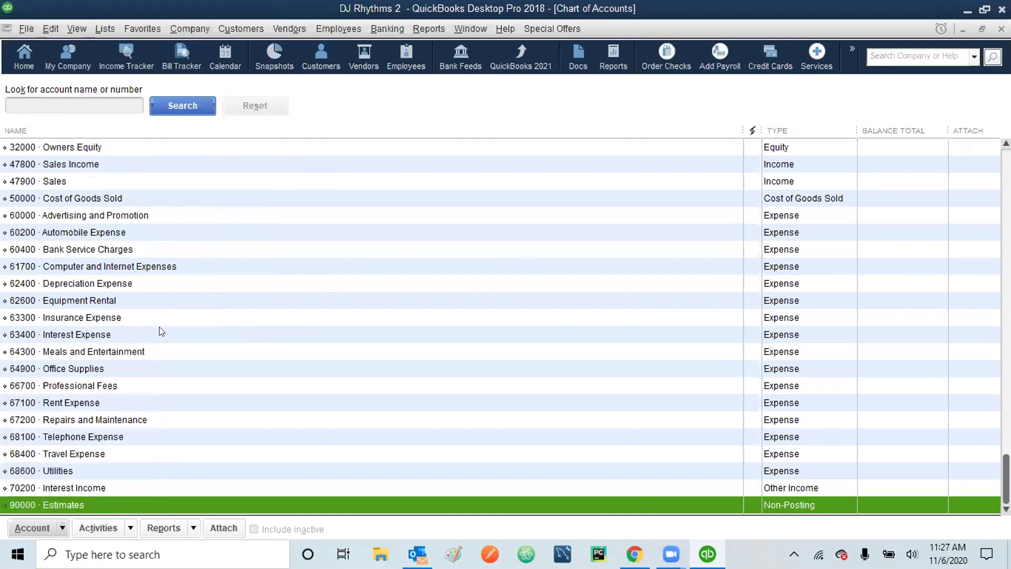
pyautogui.rightClick(161, 331)
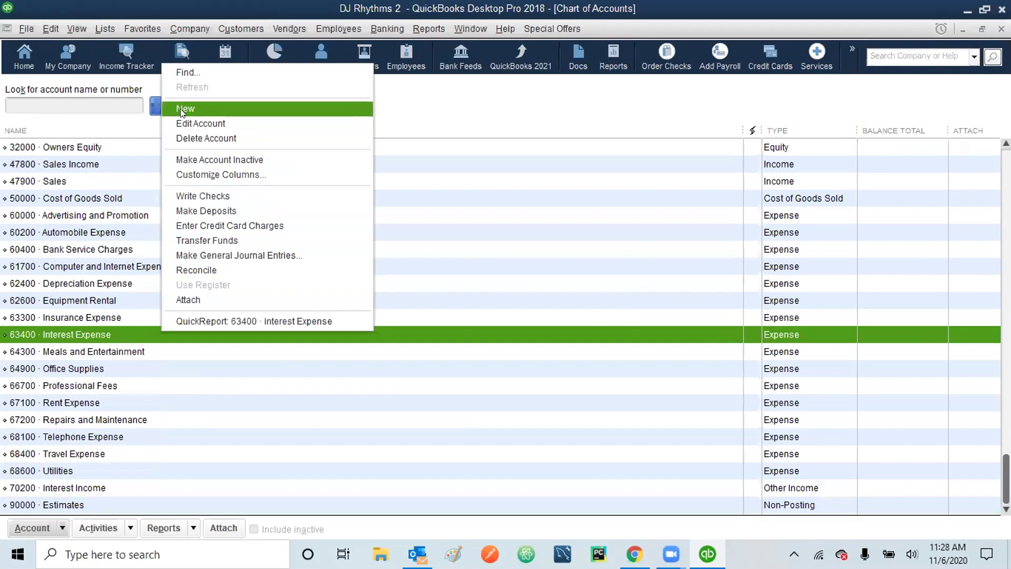
pyautogui.click(110, 5)
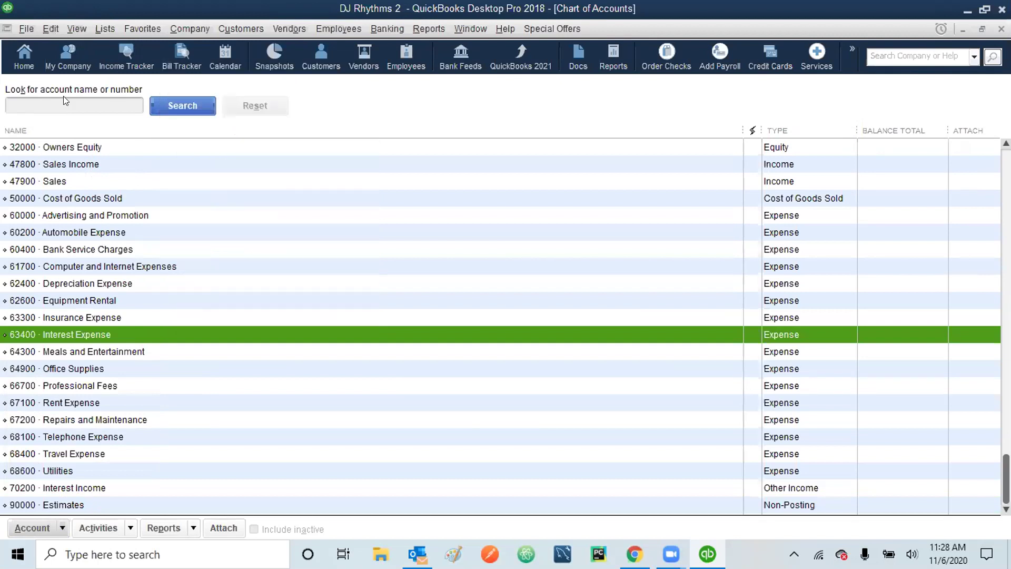
pyautogui.click(50, 29)
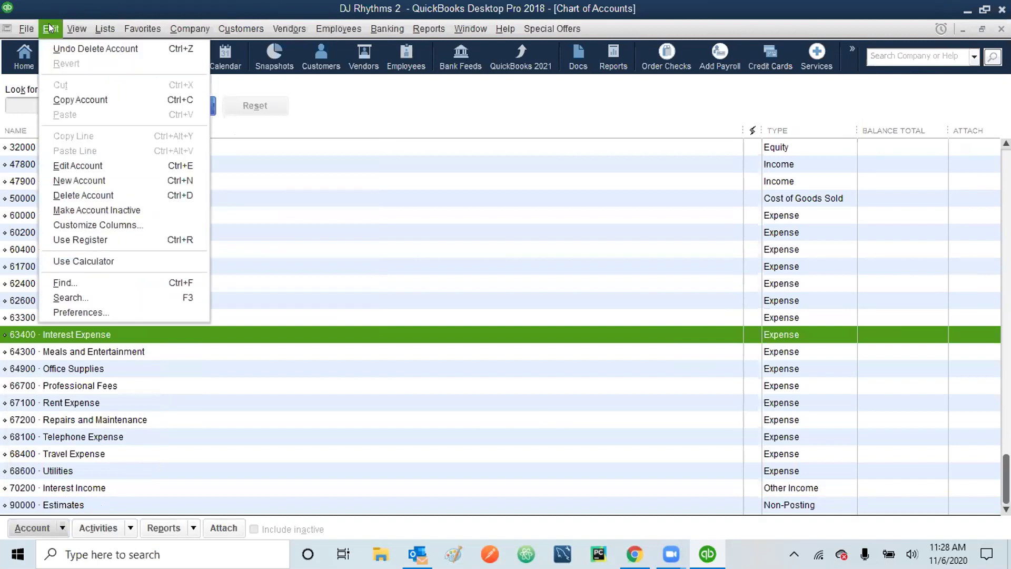
pyautogui.click(68, 182)
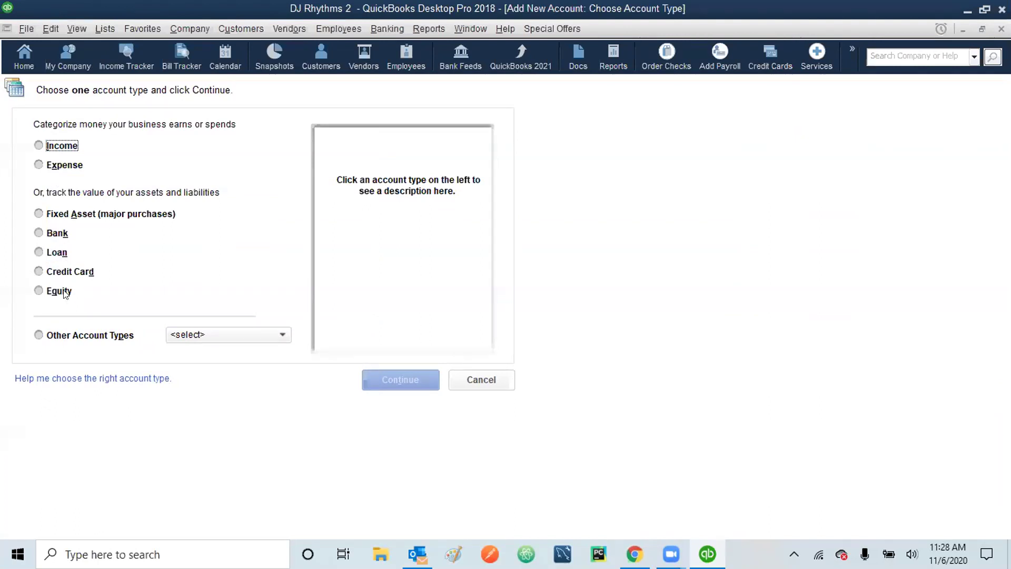
pyautogui.click(38, 336)
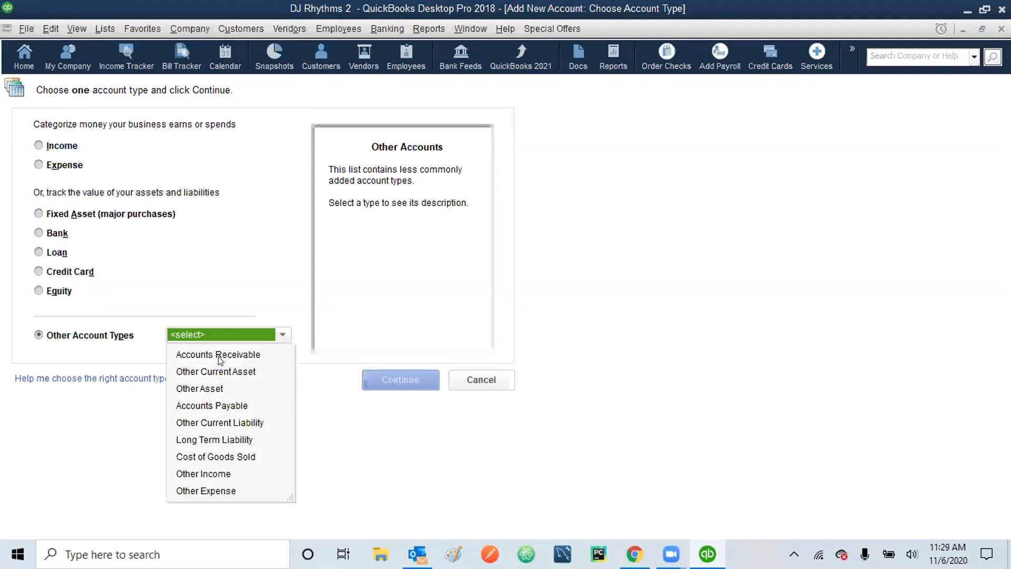
pyautogui.click(40, 233)
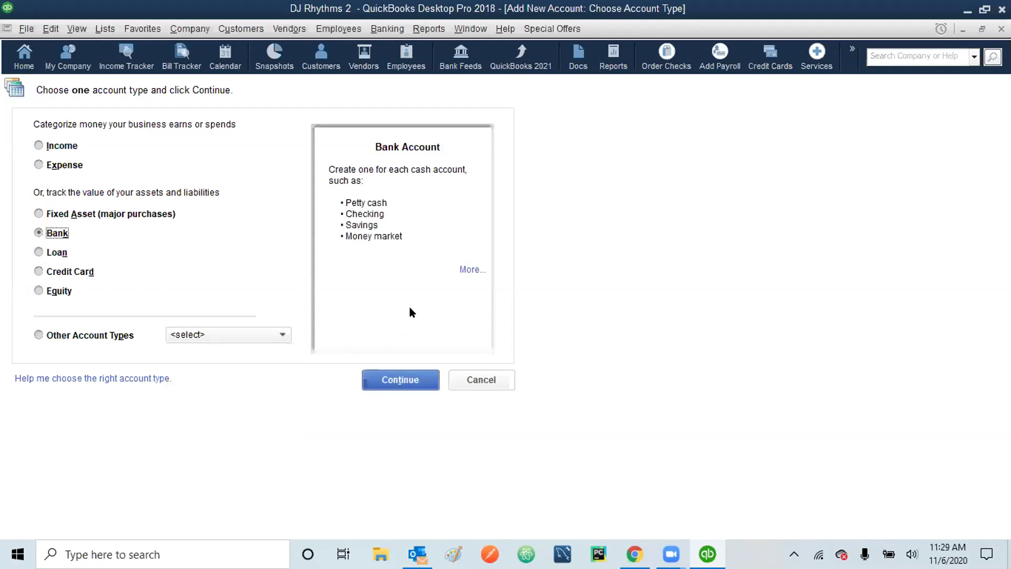
pyautogui.click(410, 381)
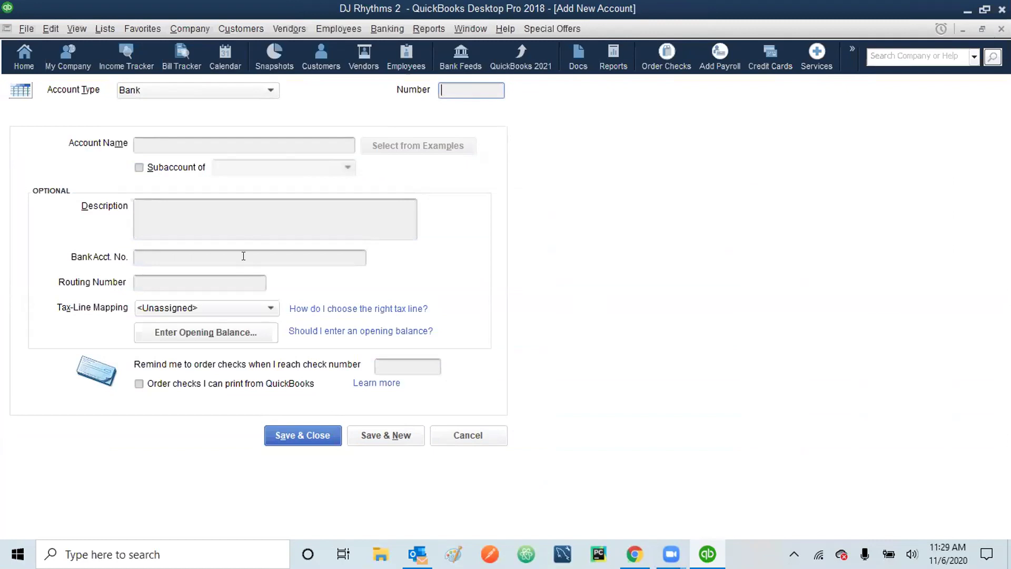
# - Name the new bank account Metropolis Saving, number it 10100, describe it 'Company Savings Account'
pyautogui.click(196, 142)
pyautogui.write('Metropolis Saving')
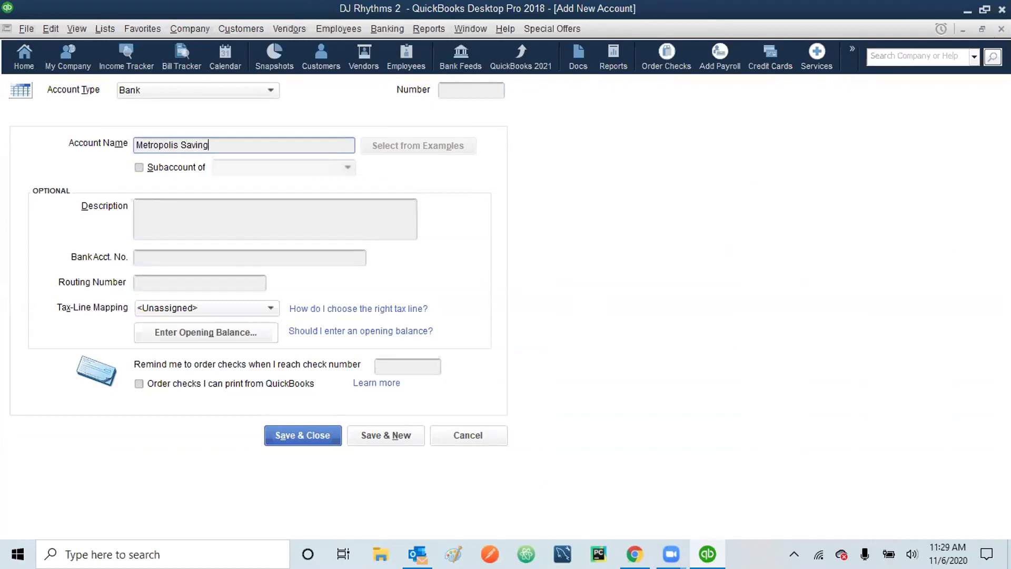
pyautogui.click(461, 89)
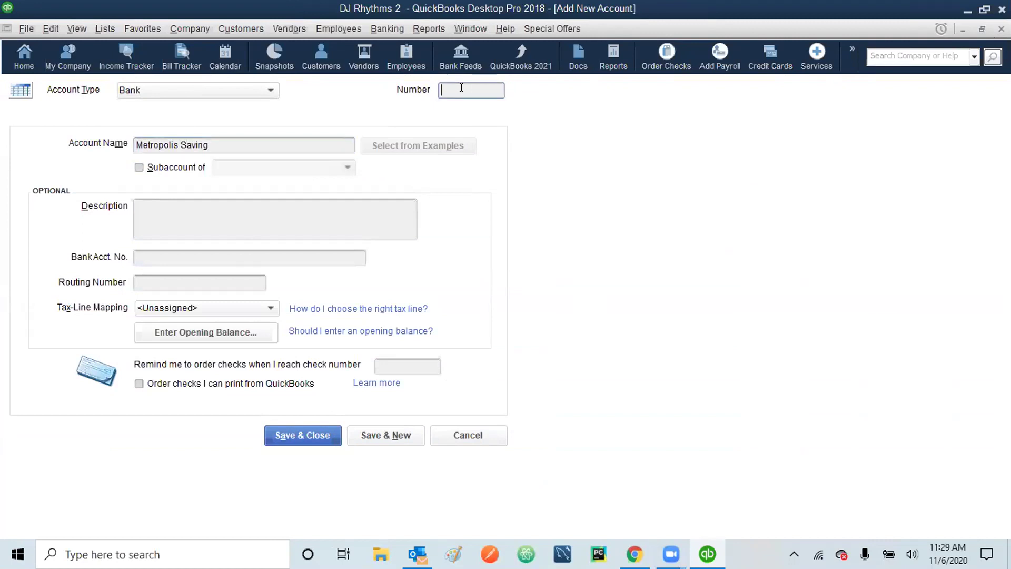
pyautogui.write('10100')
pyautogui.click(248, 221)
pyautogui.write('Comp')
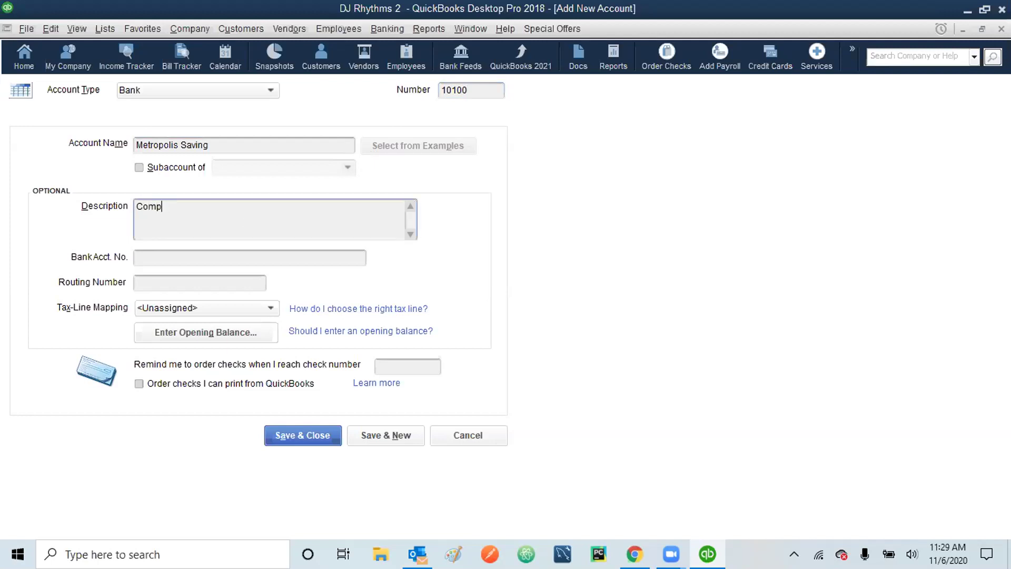
pyautogui.write('any Savings Account')
# - Enter the account's bank account number and routing number
pyautogui.click(202, 259)
pyautogui.write('454544')
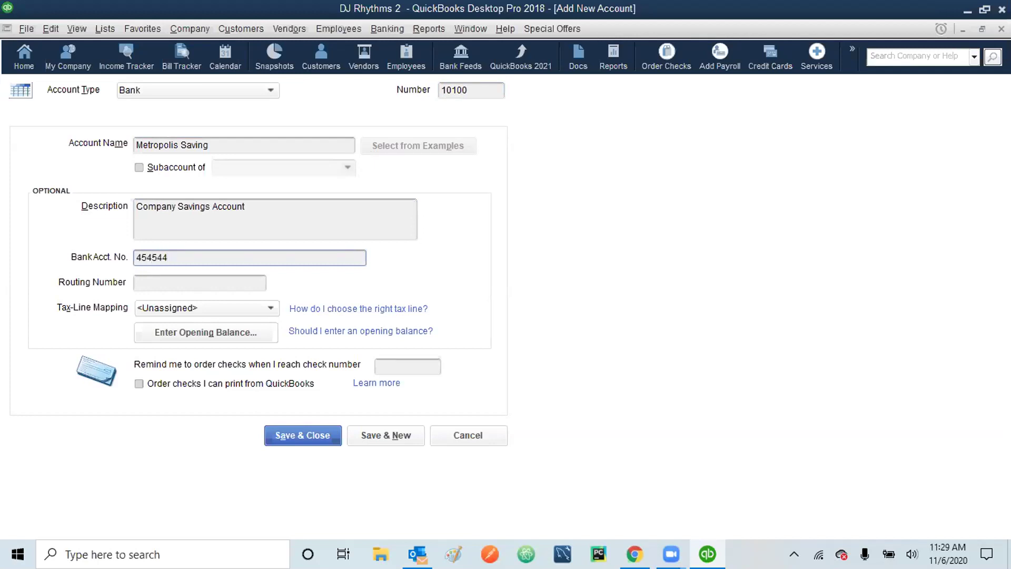
pyautogui.press('BackSpace')
pyautogui.write('545')
pyautogui.click(179, 278)
pyautogui.write('2222')
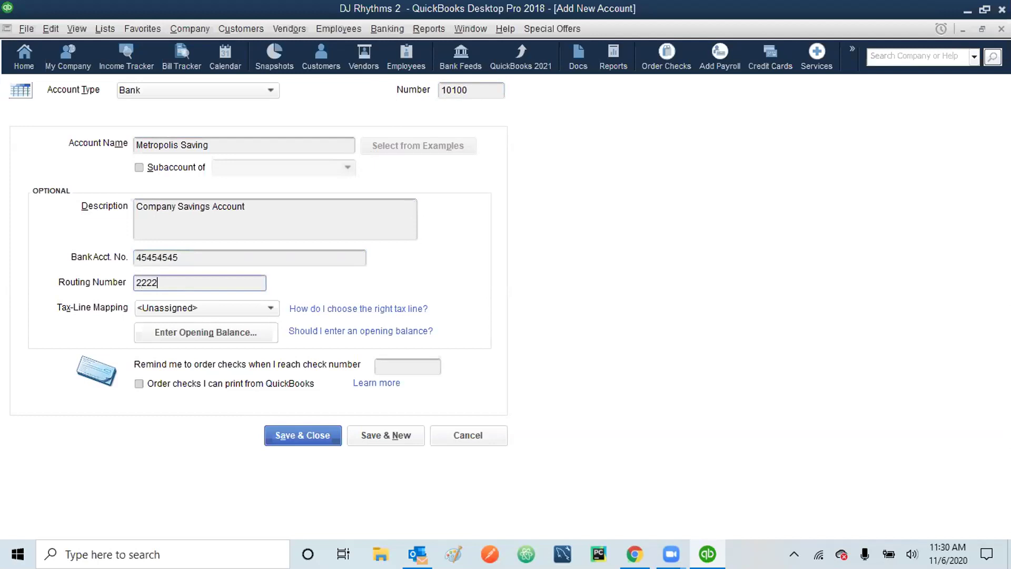
pyautogui.write('22223')
# - Cancel the opening balance entry and save the 10100 Metropolis Saving account
pyautogui.click(213, 331)
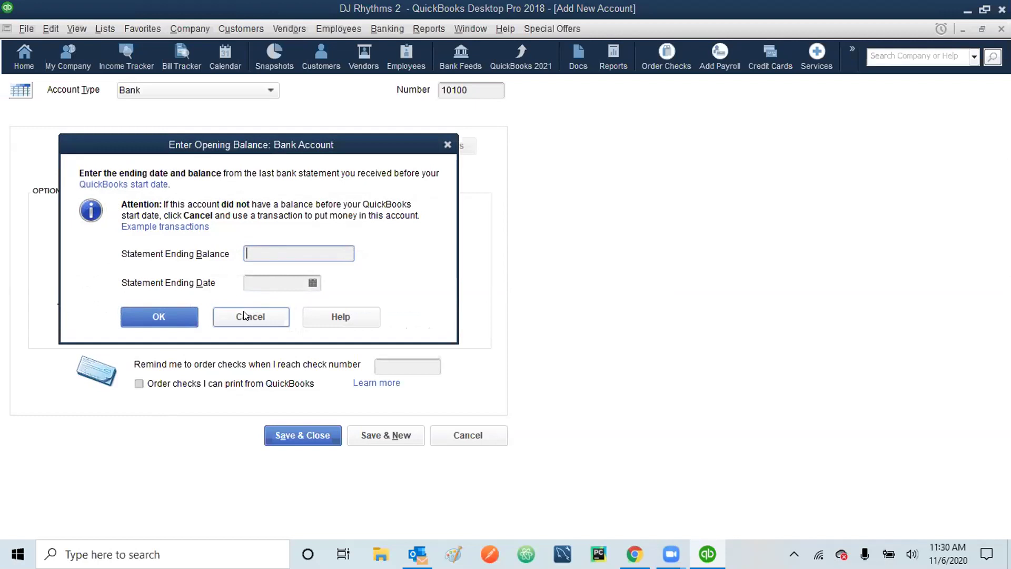
pyautogui.click(244, 315)
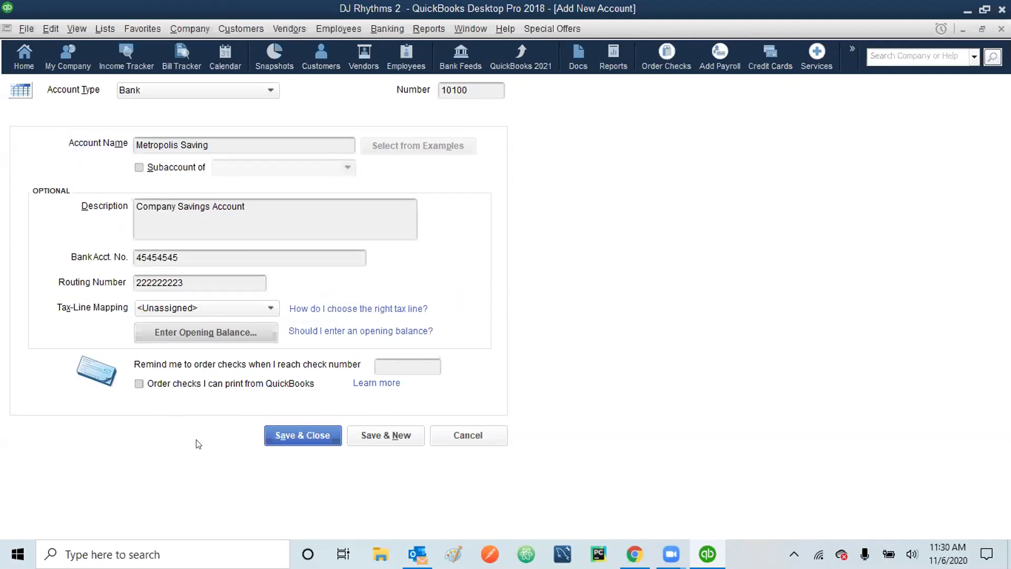
pyautogui.click(301, 435)
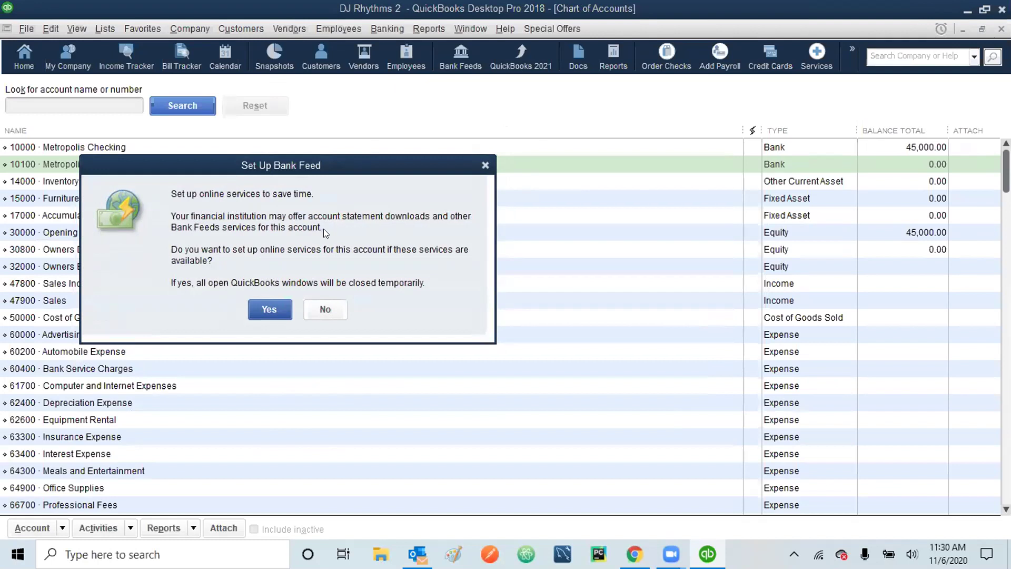
# - Decline the bank feed setup and start another new account from the Edit menu
pyautogui.click(323, 310)
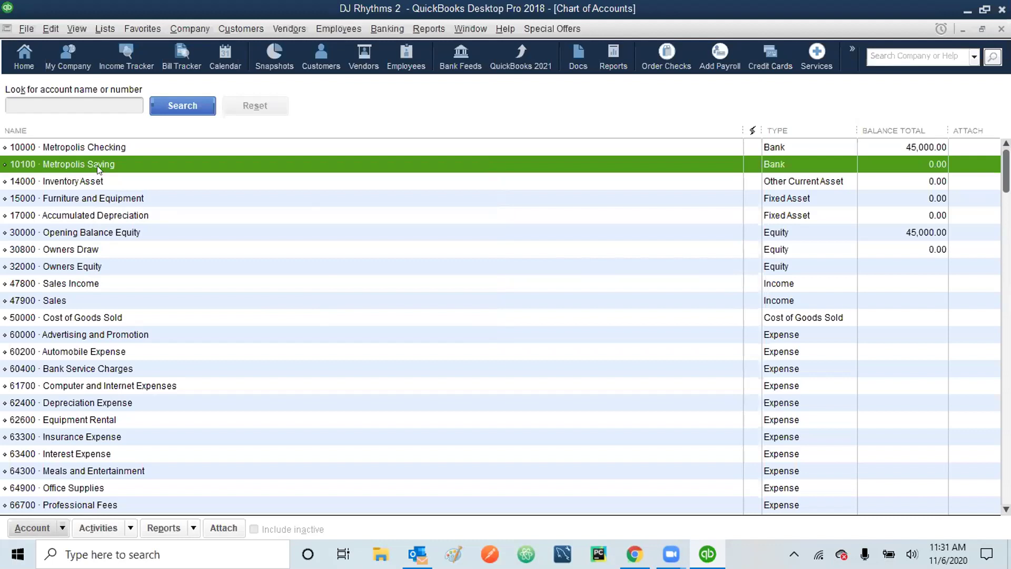
pyautogui.click(52, 29)
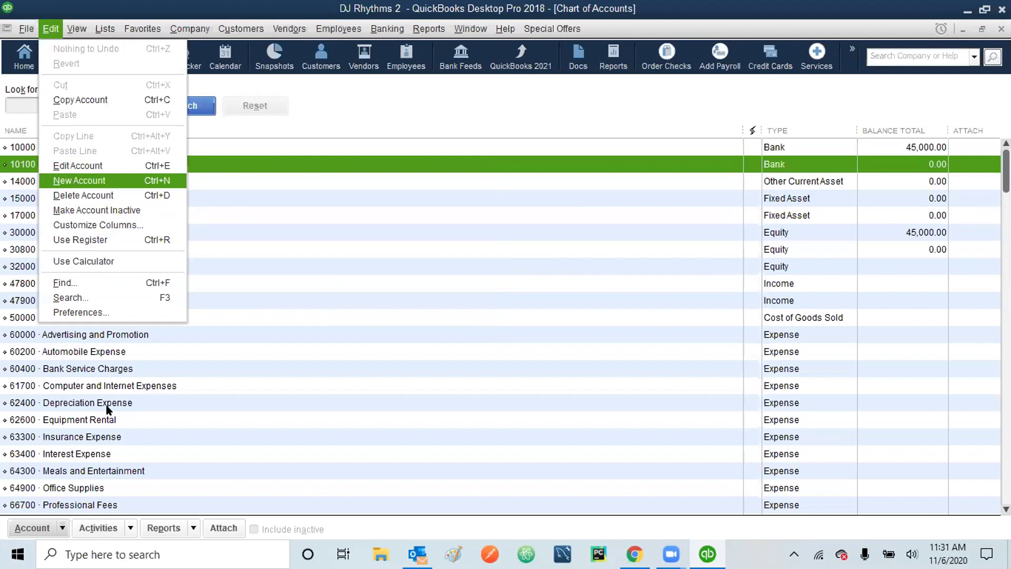
pyautogui.click(63, 531)
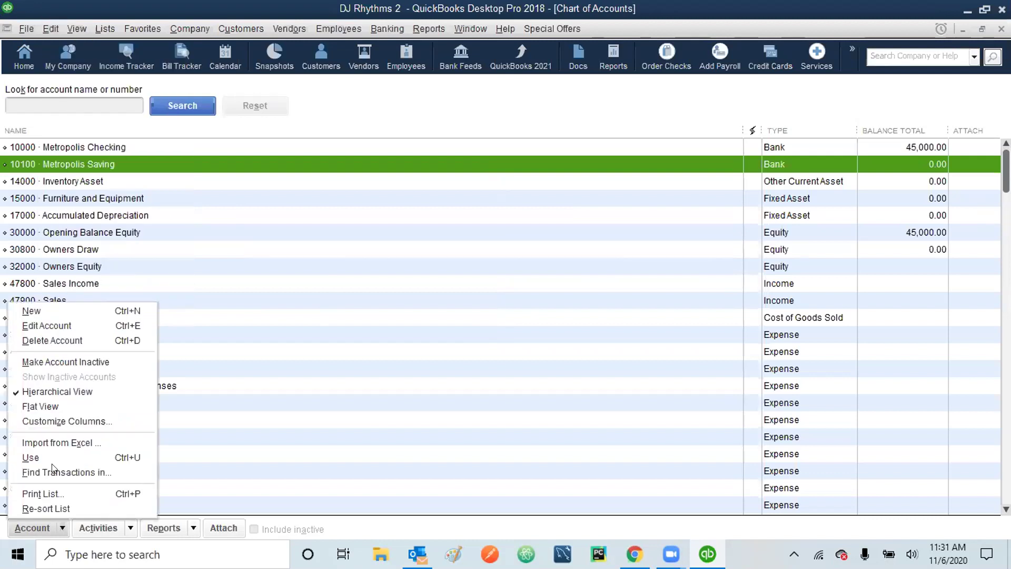
pyautogui.click(52, 28)
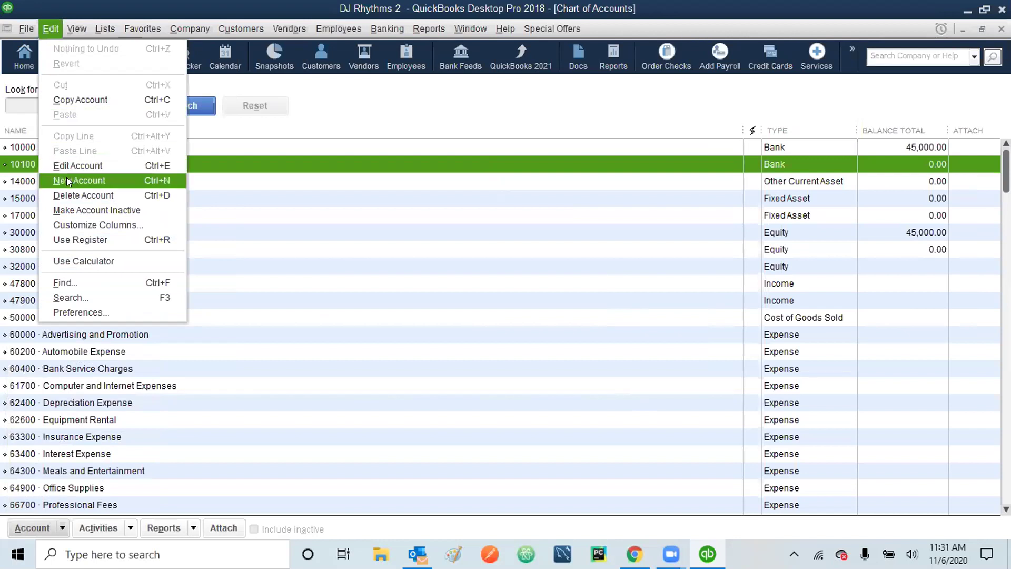
pyautogui.click(67, 179)
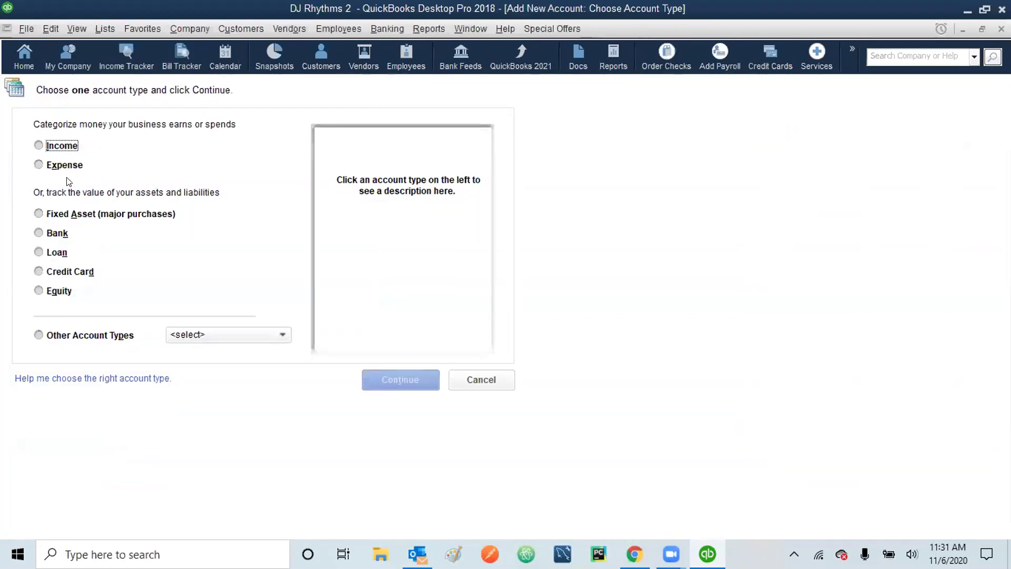
# - Create an Income account numbered 47810 and named Weddings
pyautogui.click(39, 146)
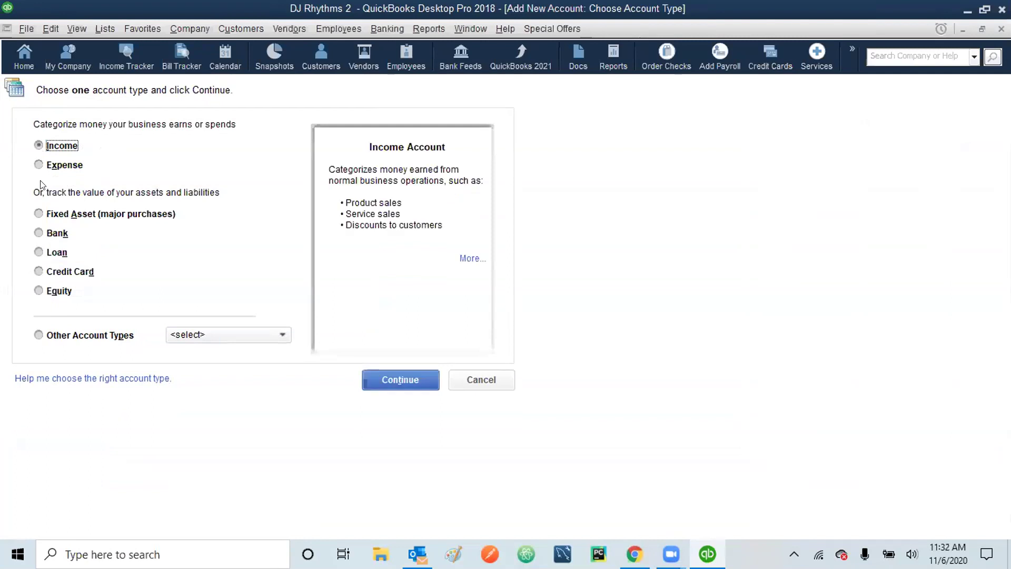
pyautogui.click(390, 381)
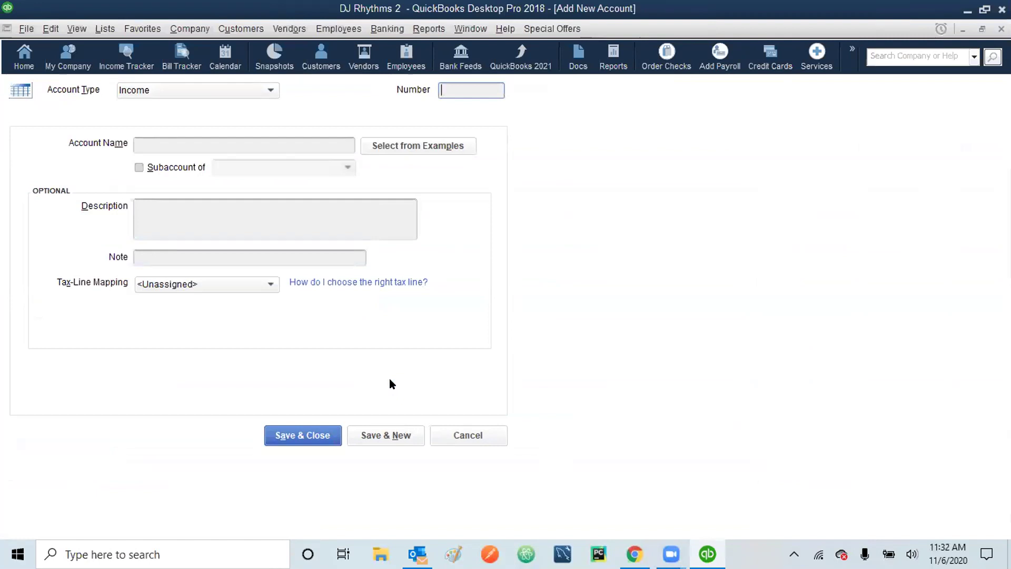
pyautogui.write('47810')
pyautogui.click(201, 138)
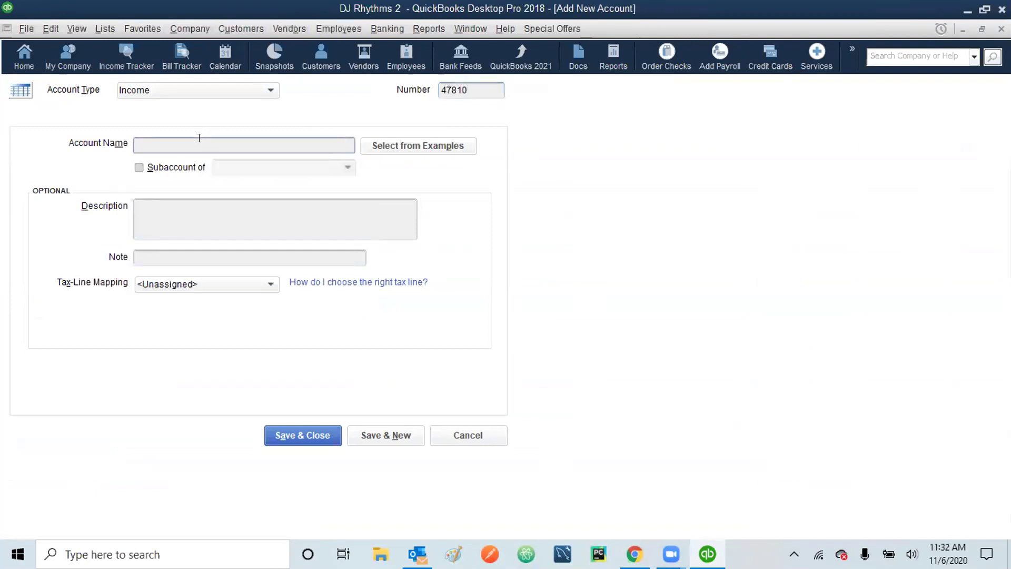
pyautogui.write('Q')
pyautogui.press('BackSpace')
pyautogui.write('Weddings')
# - Make Weddings a subaccount of Sales Income, described 'All Indoor Wedding Events', and Save & New
pyautogui.click(139, 168)
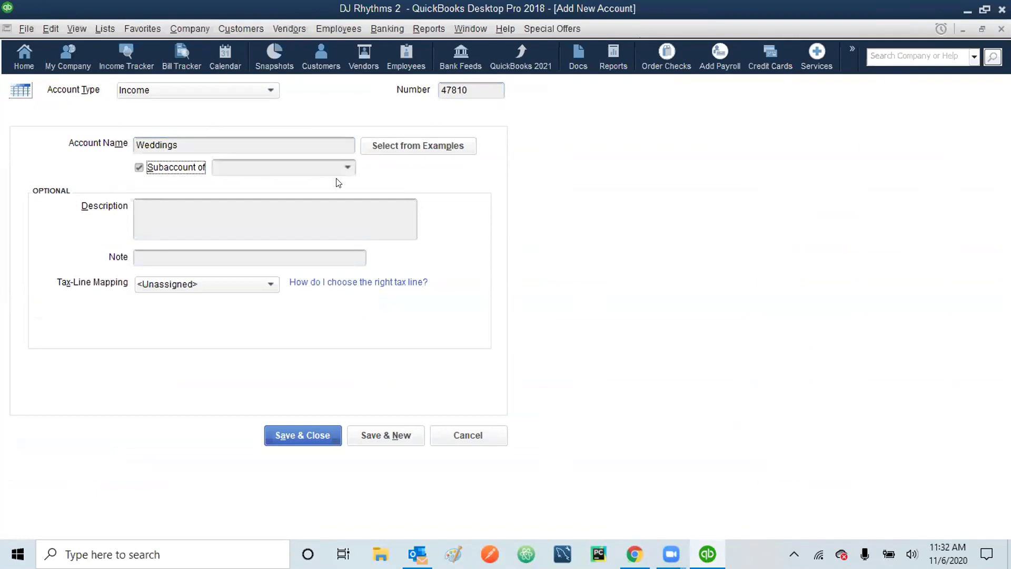
pyautogui.click(348, 169)
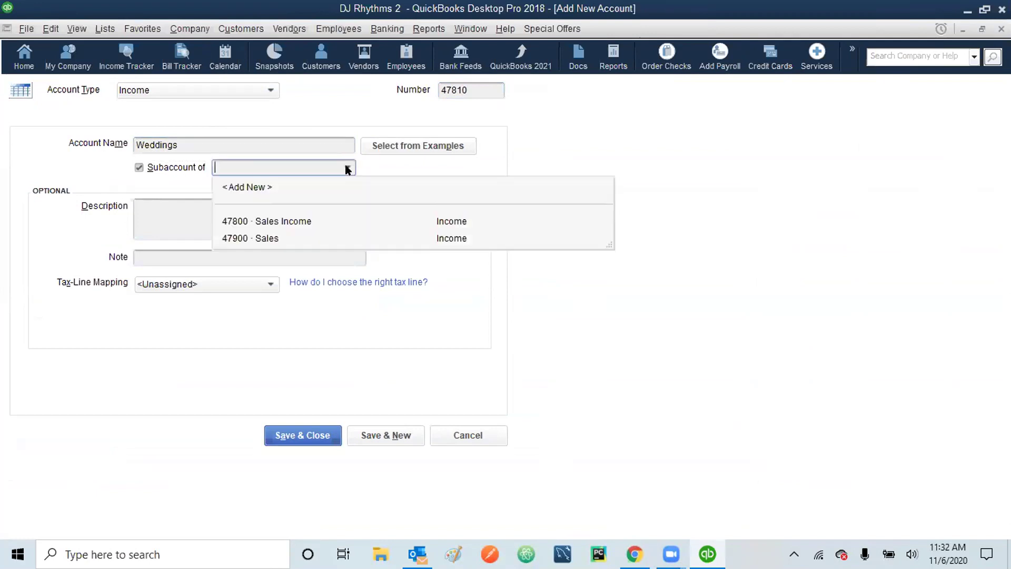
pyautogui.click(283, 220)
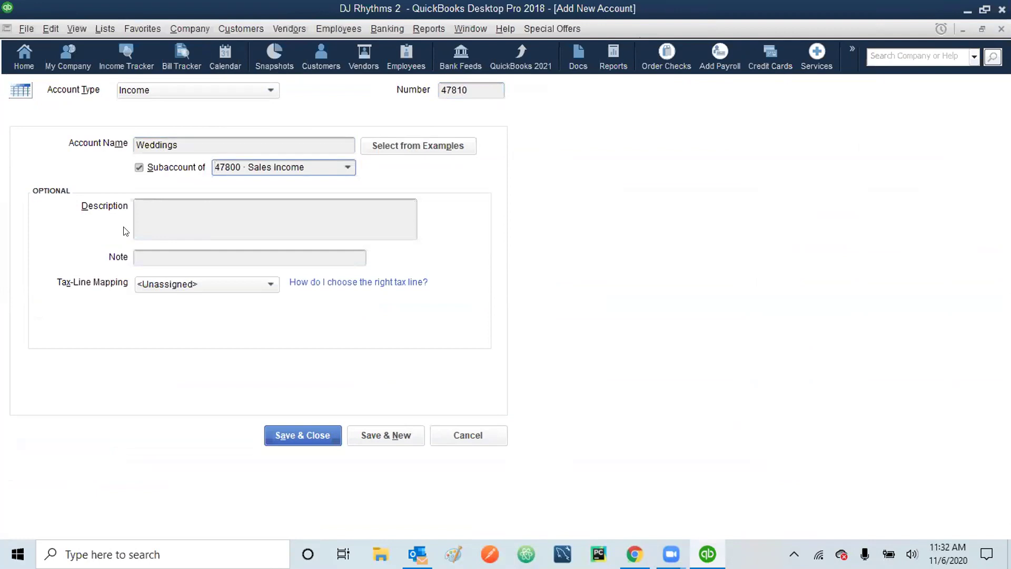
pyautogui.click(150, 207)
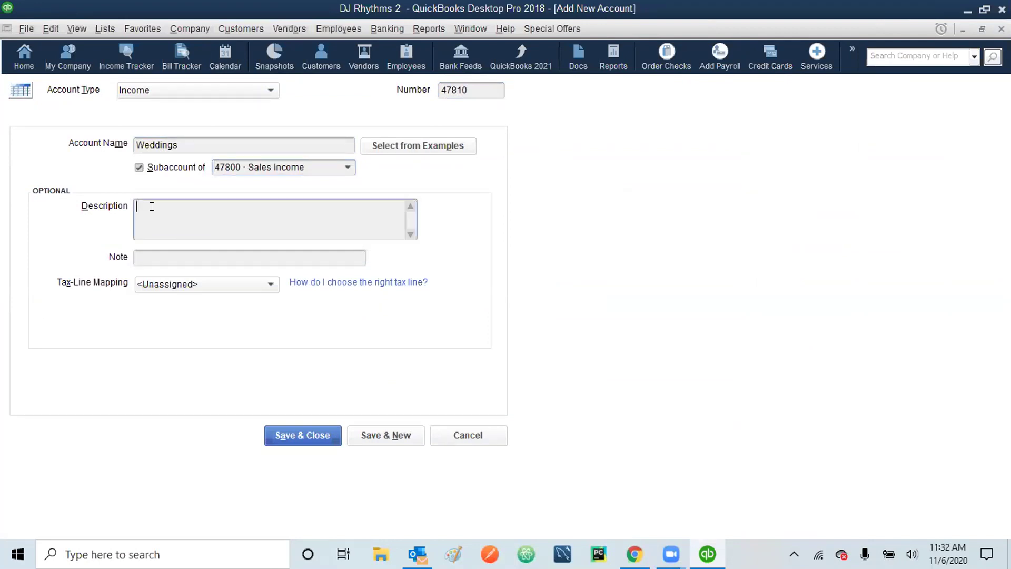
pyautogui.write('All Indoor Wedding Events')
pyautogui.click(386, 436)
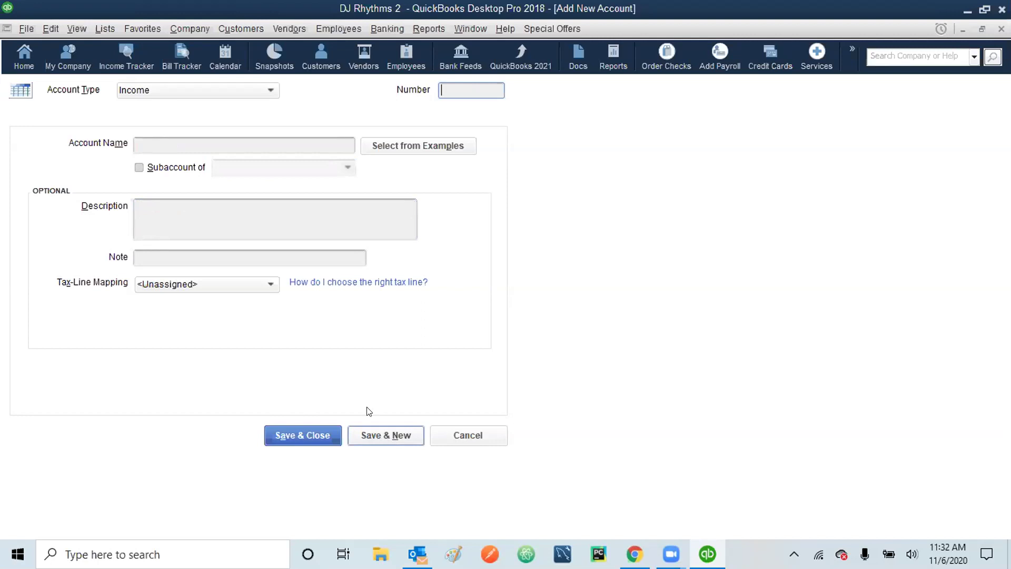
# - Cancel the blank Income account form without adding another account
pyautogui.click(269, 90)
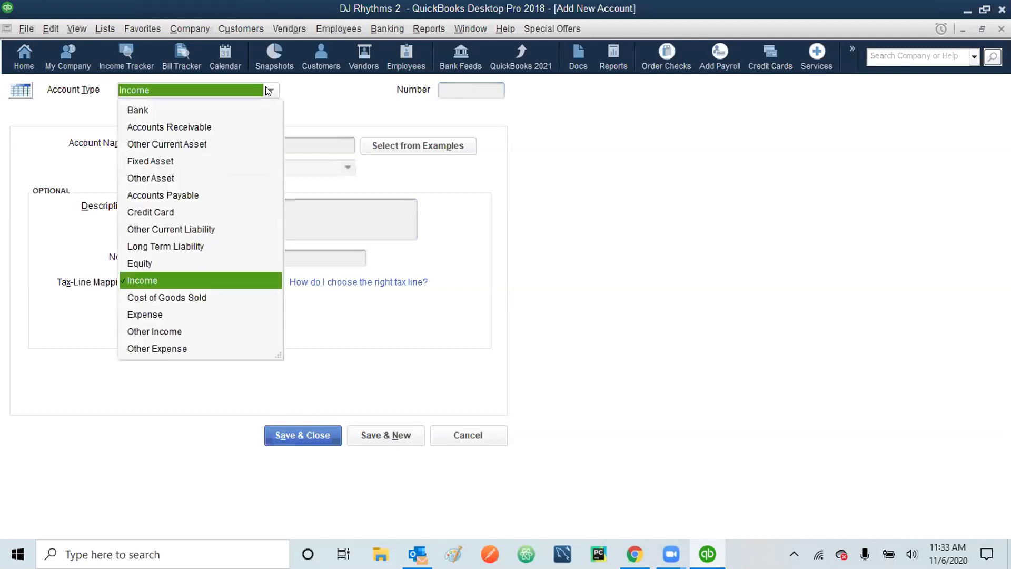
pyautogui.click(269, 90)
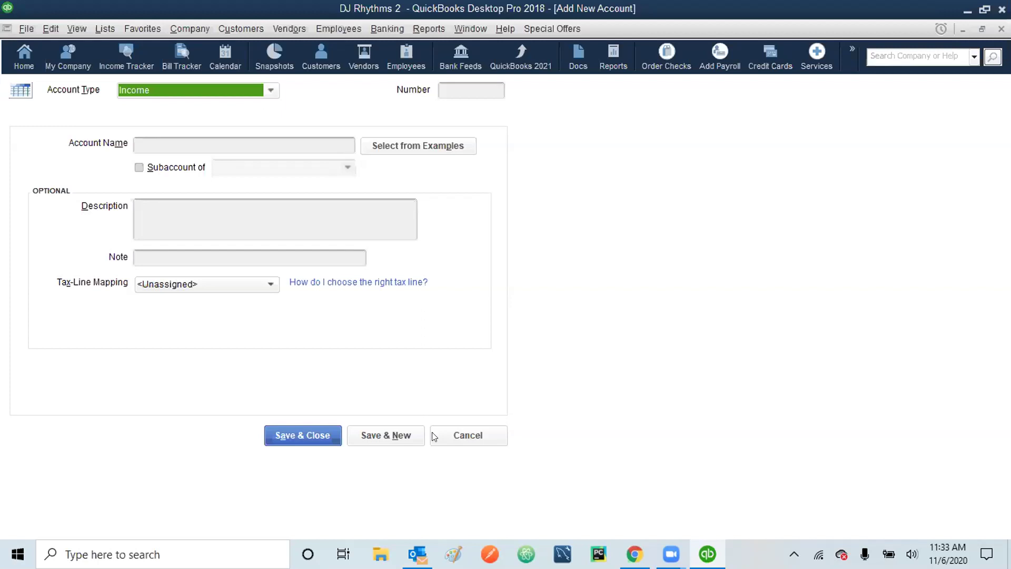
pyautogui.click(474, 435)
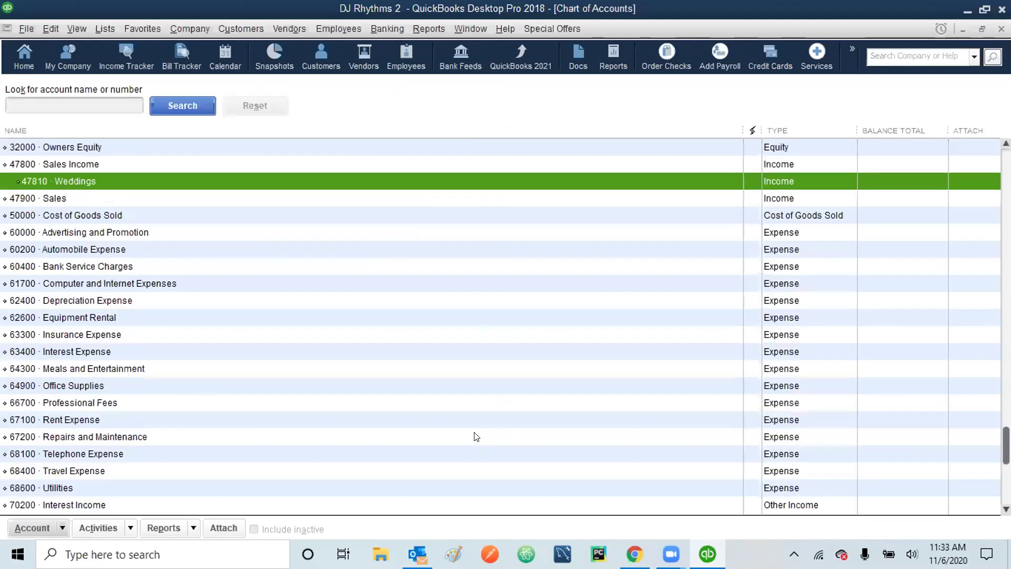
# - Start another new account and change its type from Expense to Income
pyautogui.click(49, 27)
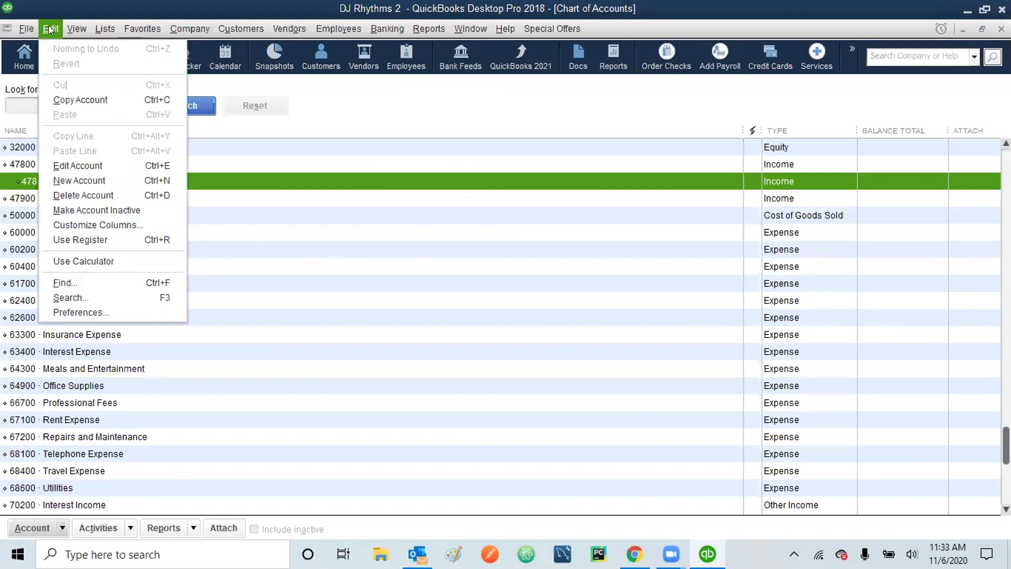
pyautogui.click(74, 178)
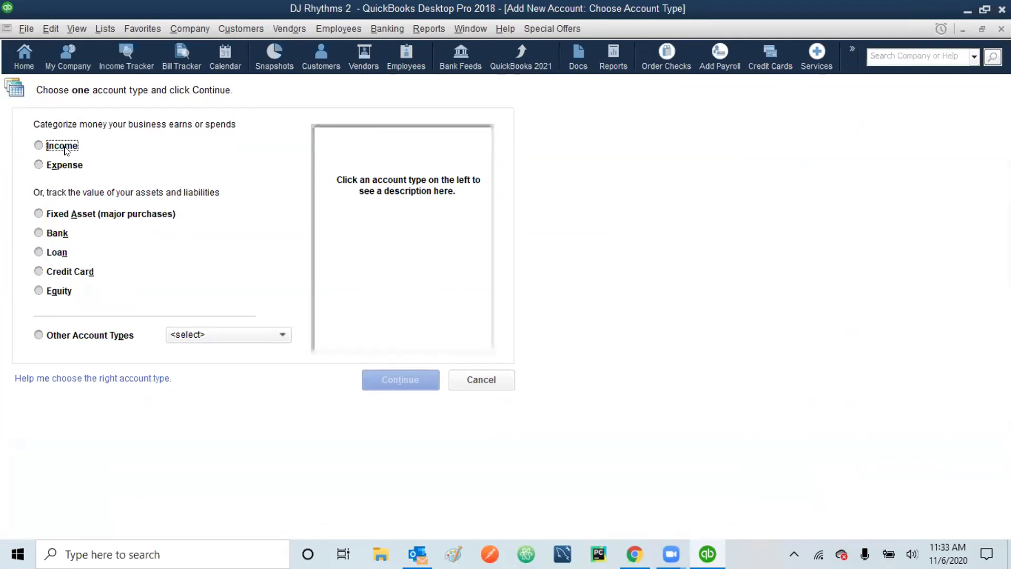
pyautogui.click(39, 164)
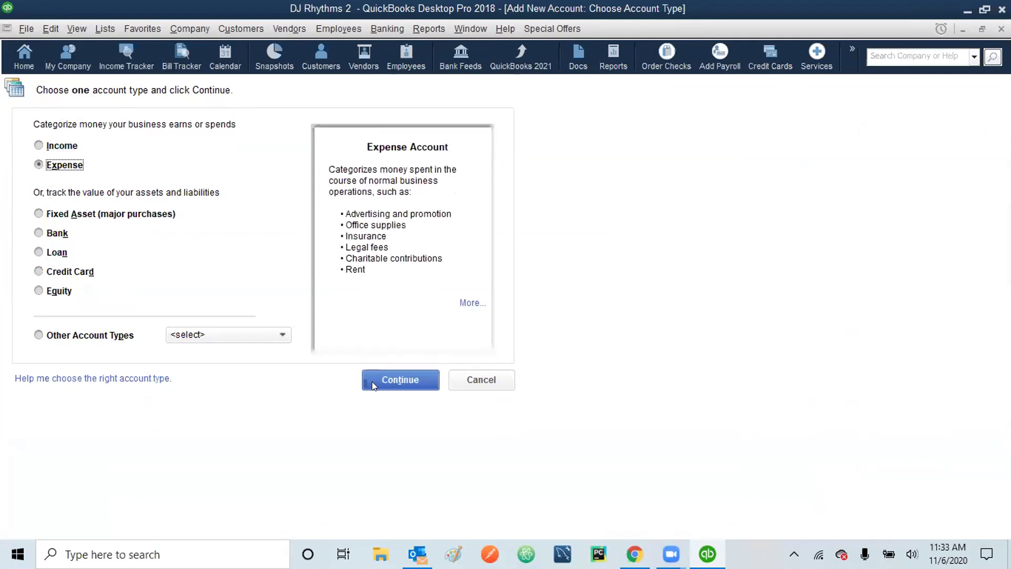
pyautogui.click(398, 380)
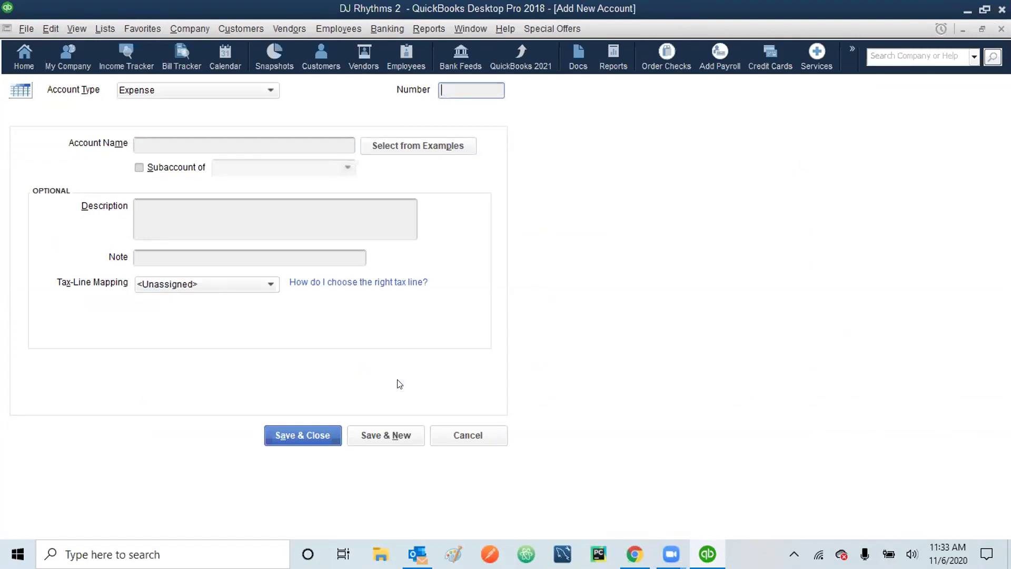
pyautogui.click(268, 92)
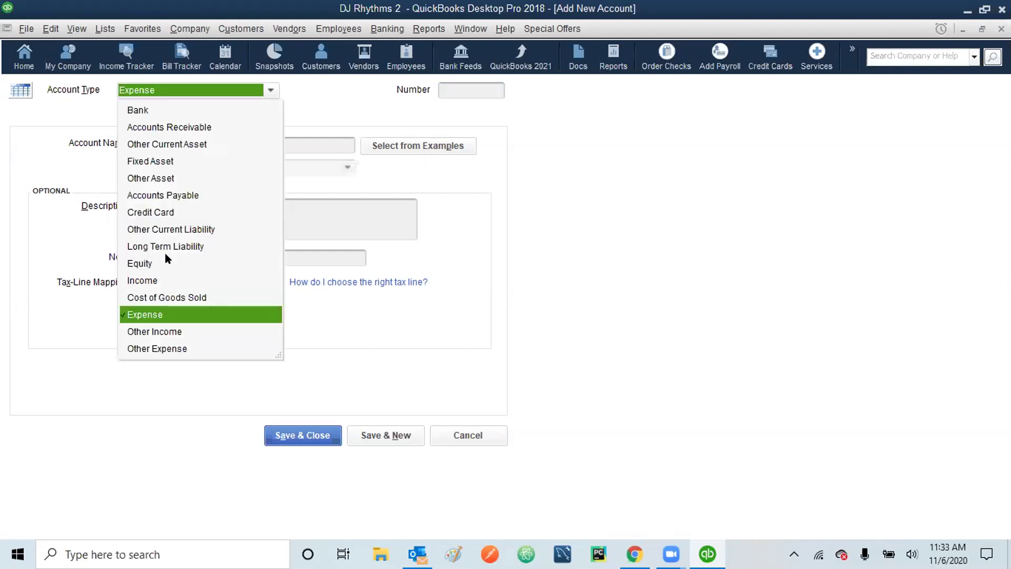
pyautogui.click(148, 282)
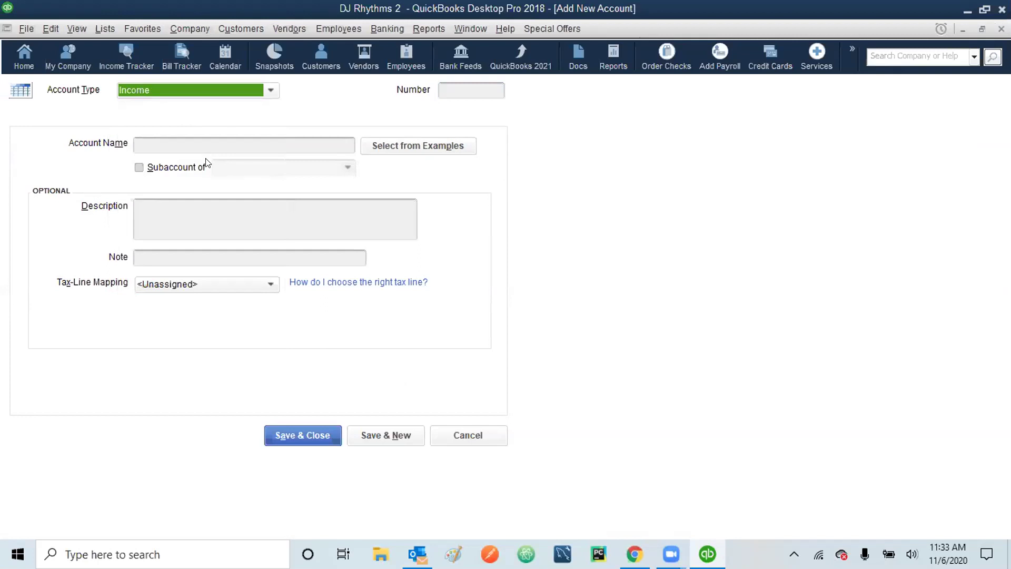
pyautogui.click(459, 84)
# - Save 47820 Corporate Events under 47800 Sales Income, described 'All indoor corporate events'
pyautogui.write('47820')
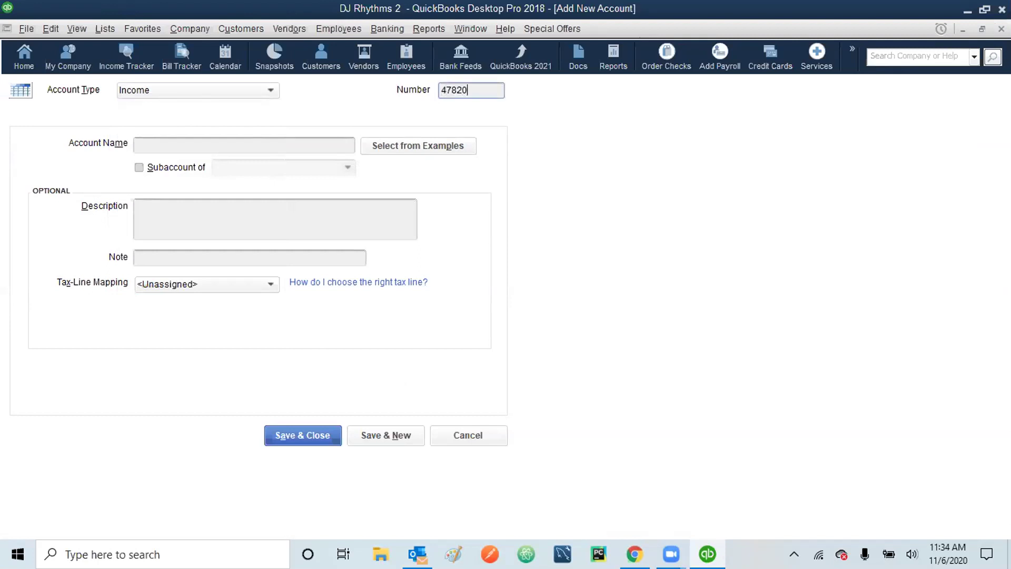
pyautogui.click(178, 142)
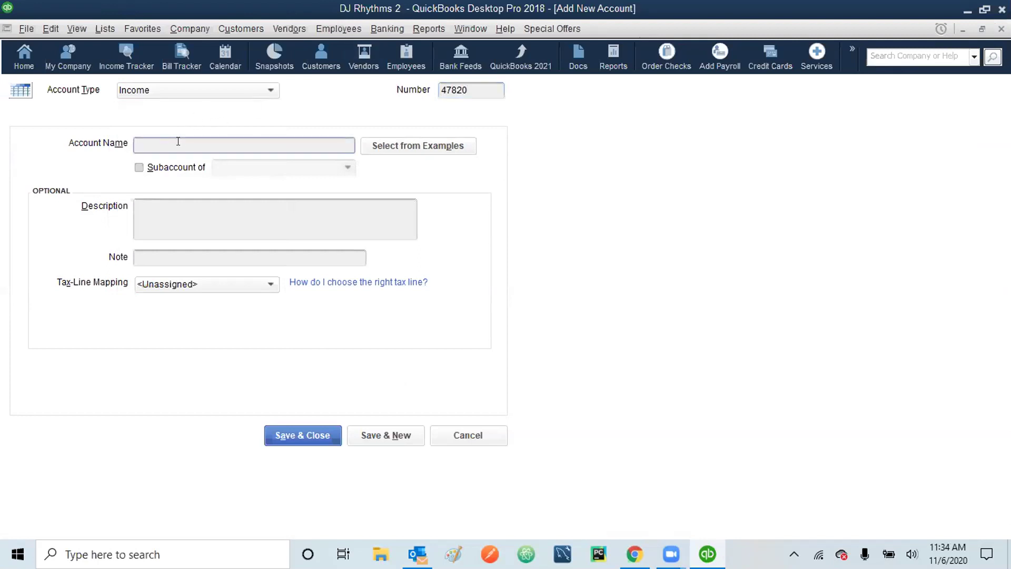
pyautogui.write('Corporate Events')
pyautogui.click(136, 169)
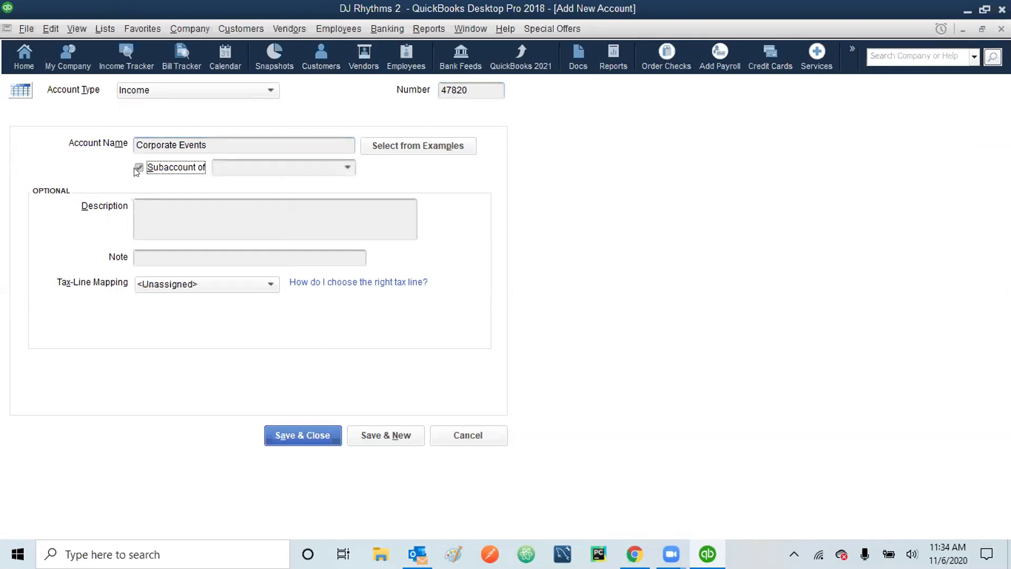
pyautogui.click(347, 168)
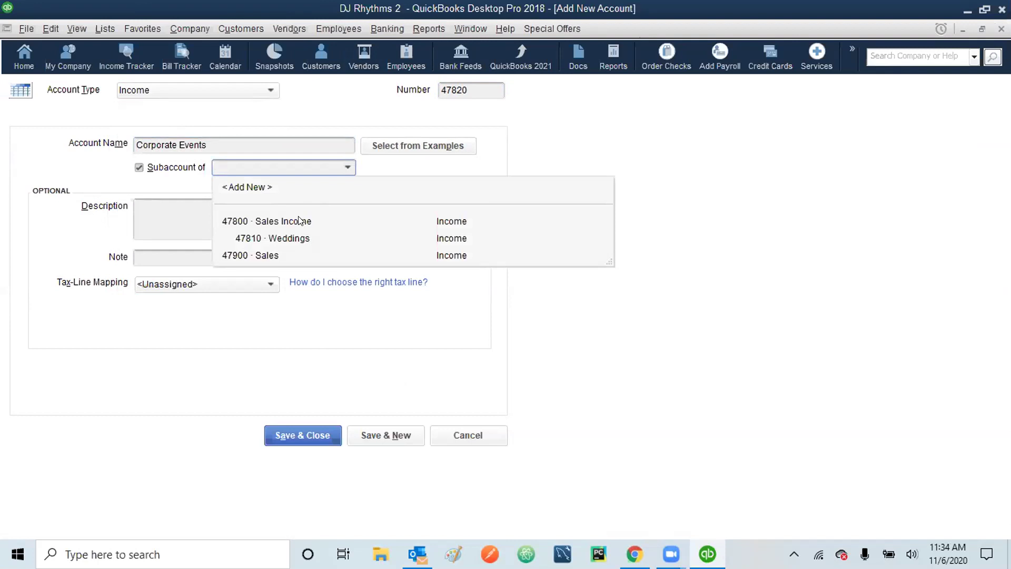
pyautogui.click(300, 221)
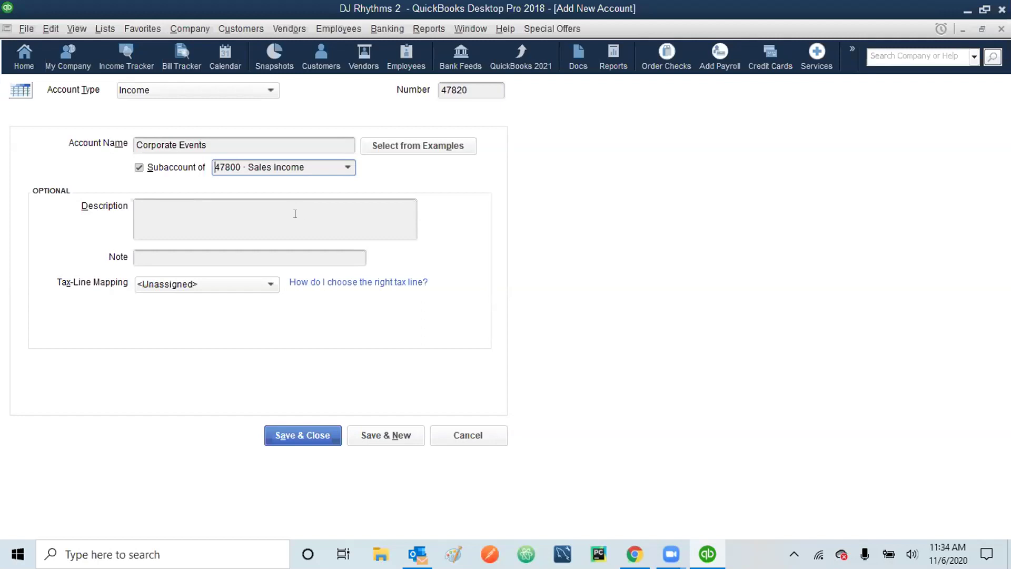
pyautogui.click(235, 221)
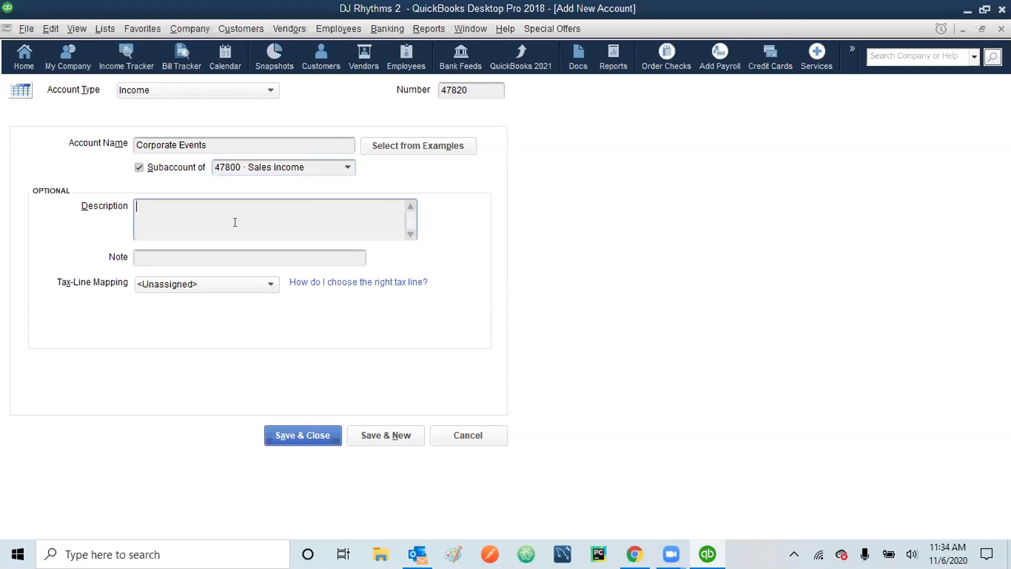
pyautogui.write('All indoor corporate events')
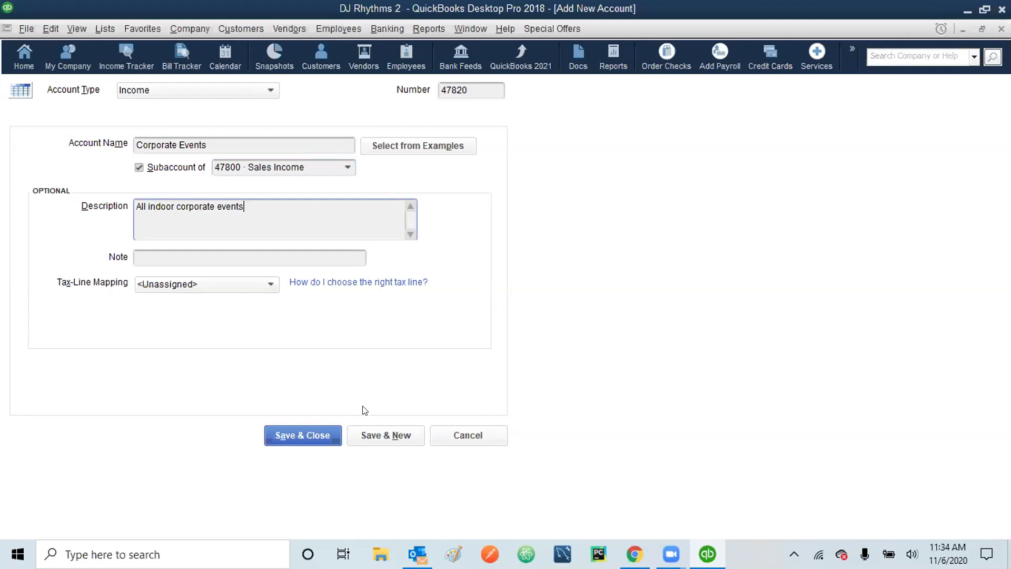
pyautogui.click(371, 433)
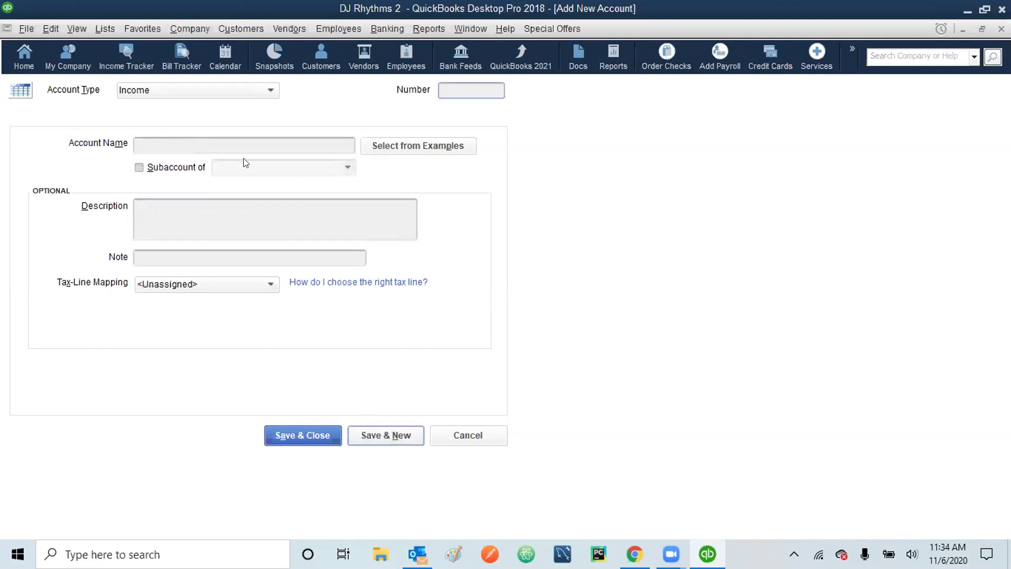
# - Enter account number 47830 and the name Sweet Sixteen for the new income account
pyautogui.click(207, 143)
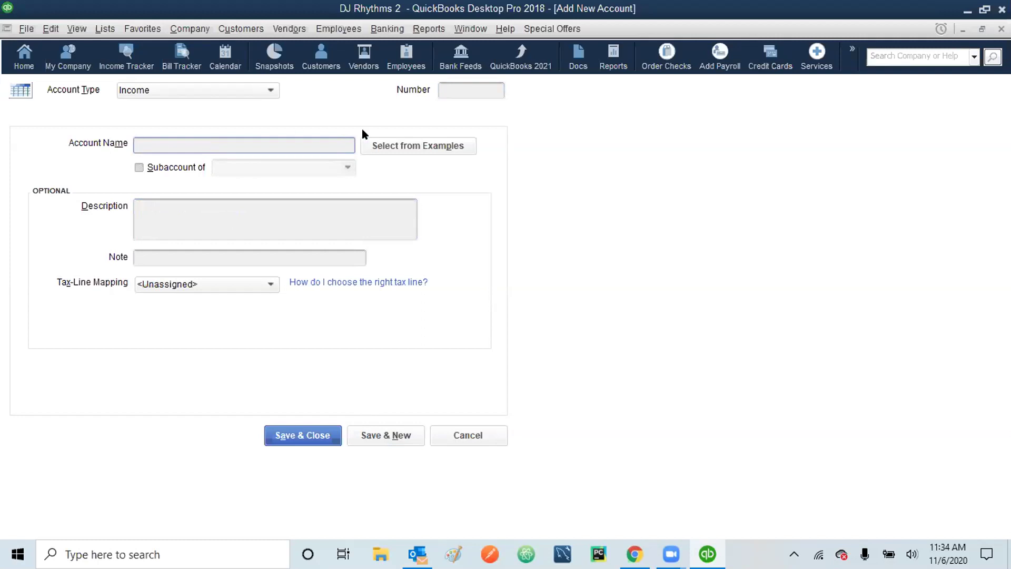
pyautogui.click(462, 89)
pyautogui.write('47830')
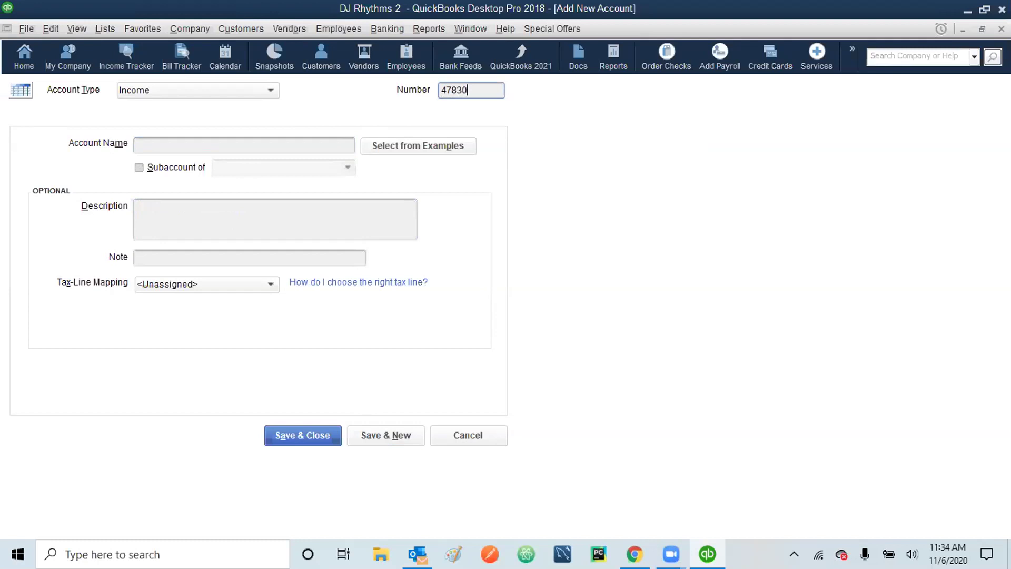
pyautogui.click(165, 140)
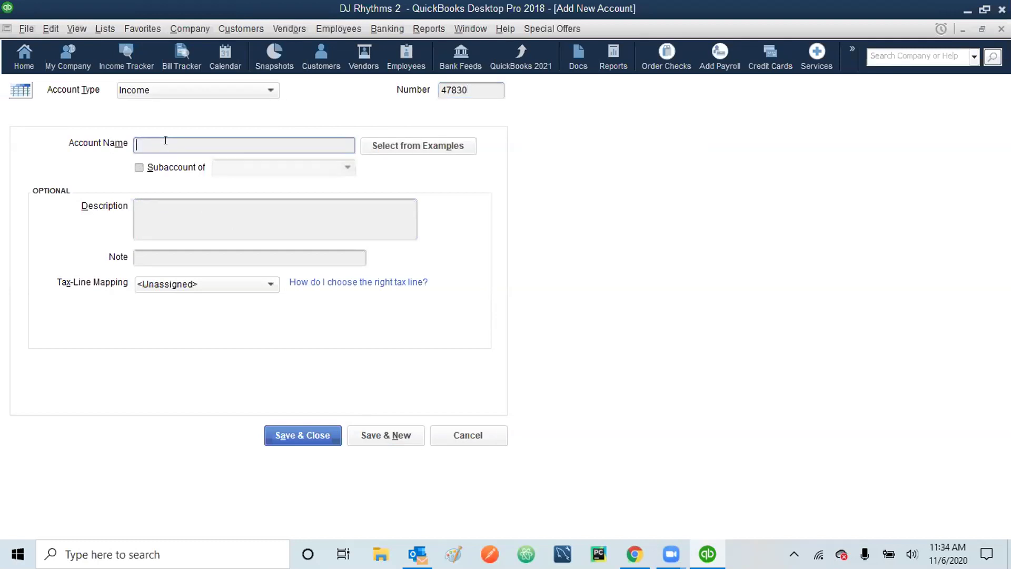
pyautogui.write('Sweet Sixteen')
# - Make it a subaccount of 47800 Sales Income, described 'All indoor sweet sixteens', and save
pyautogui.click(138, 167)
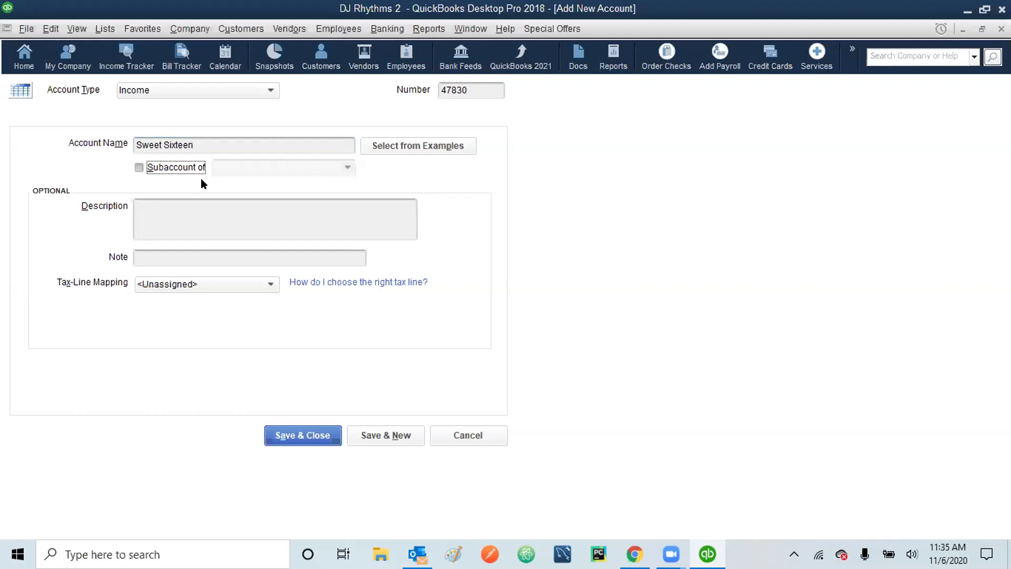
pyautogui.click(348, 171)
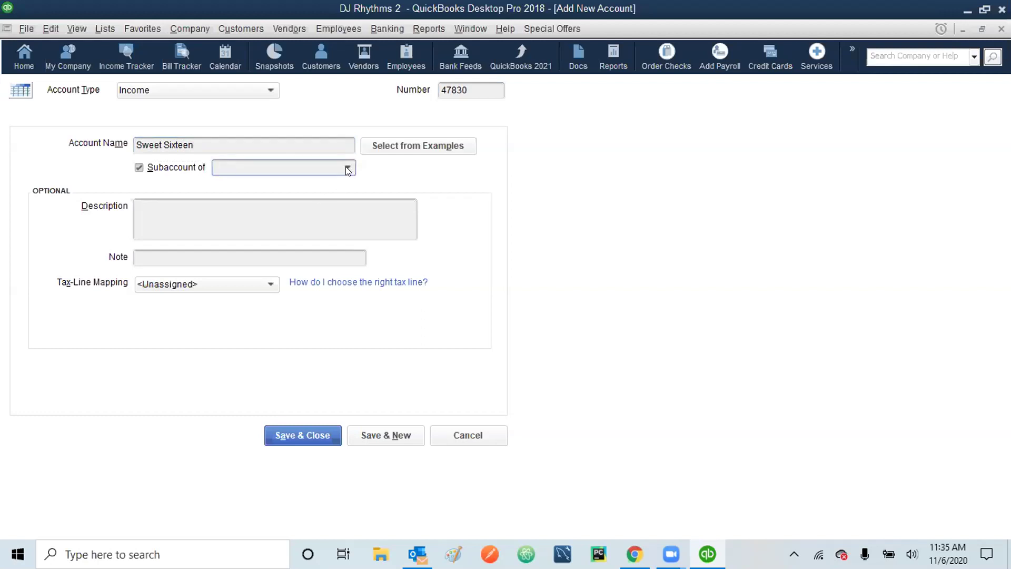
pyautogui.click(347, 167)
pyautogui.click(293, 224)
pyautogui.click(220, 219)
pyautogui.write('All')
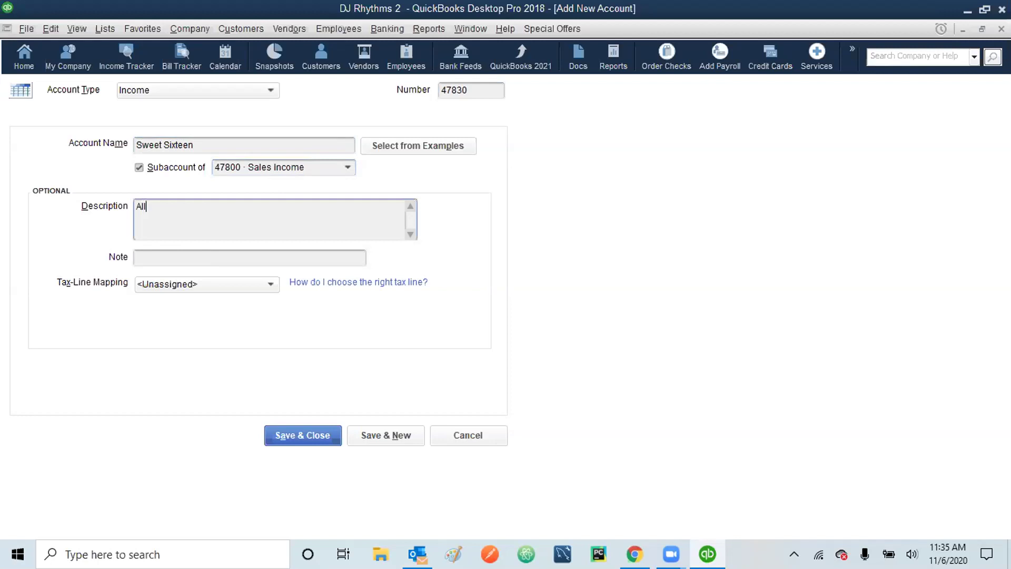
pyautogui.write(' indoor sweet sixteens')
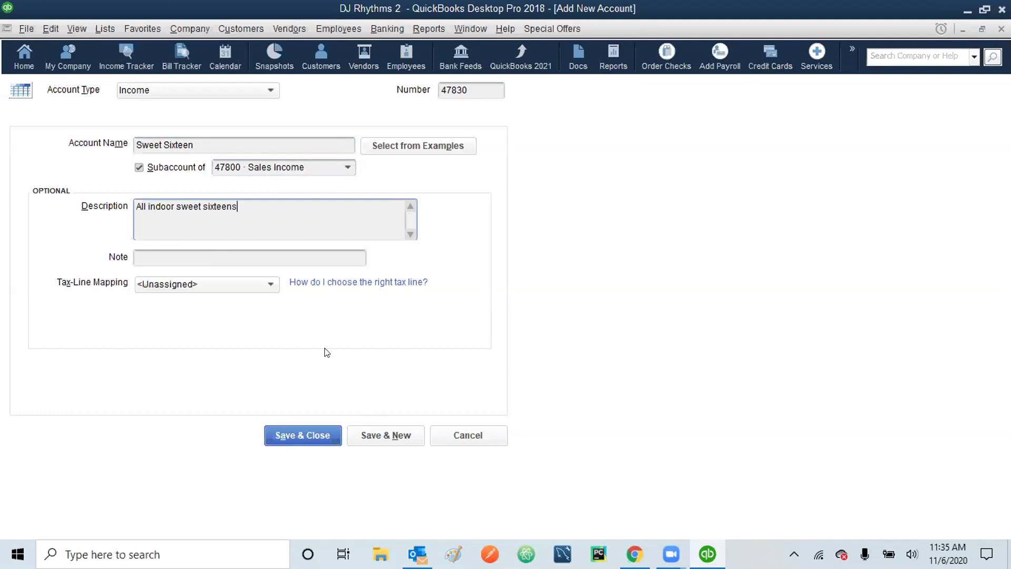
pyautogui.click(299, 436)
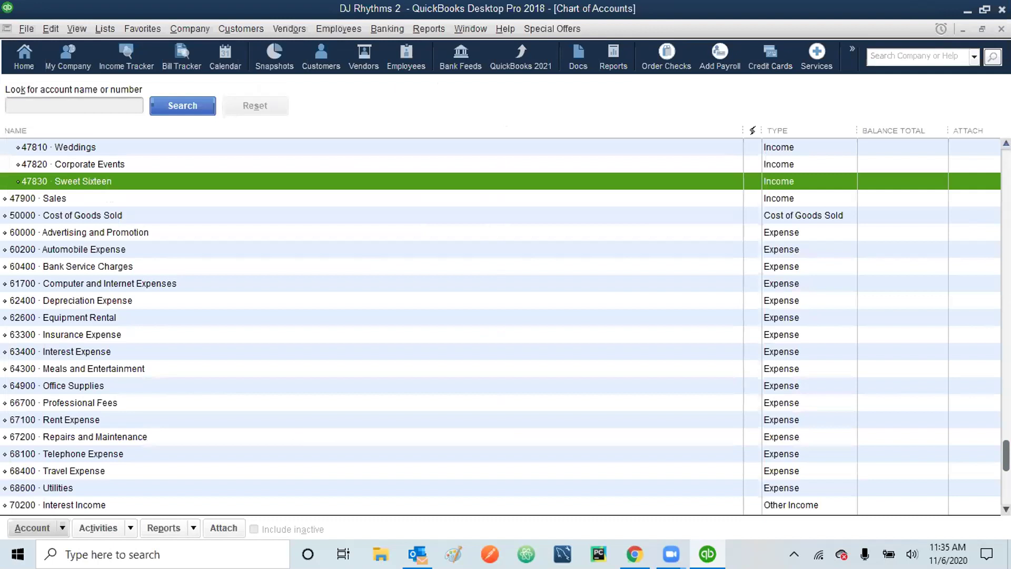
# - Review Weddings, Corporate Events and Sweet Sixteen under 47800 Sales Income, then close the Chart of Accounts
pyautogui.scroll(1, 506, 326)
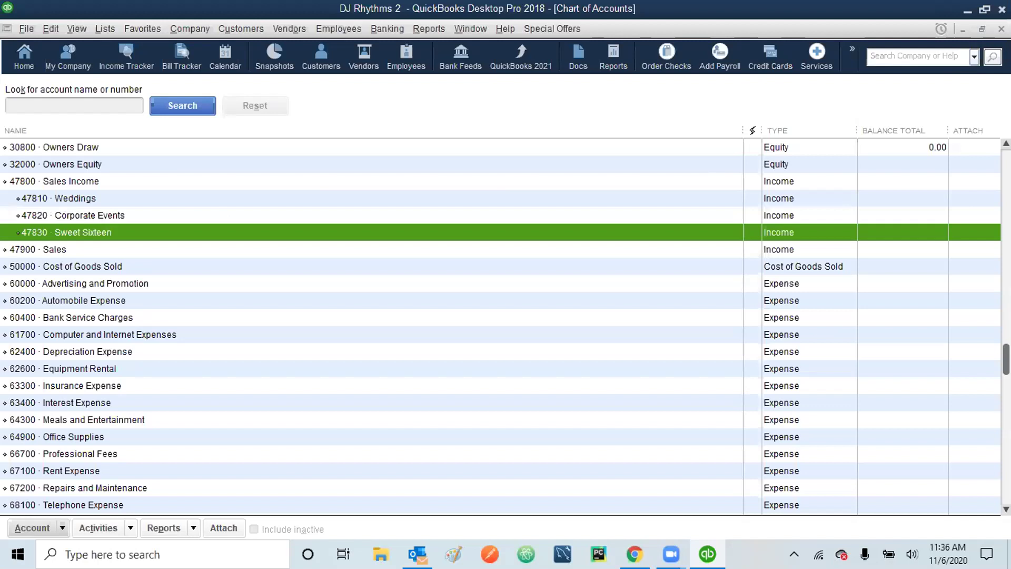
pyautogui.press('Escape')
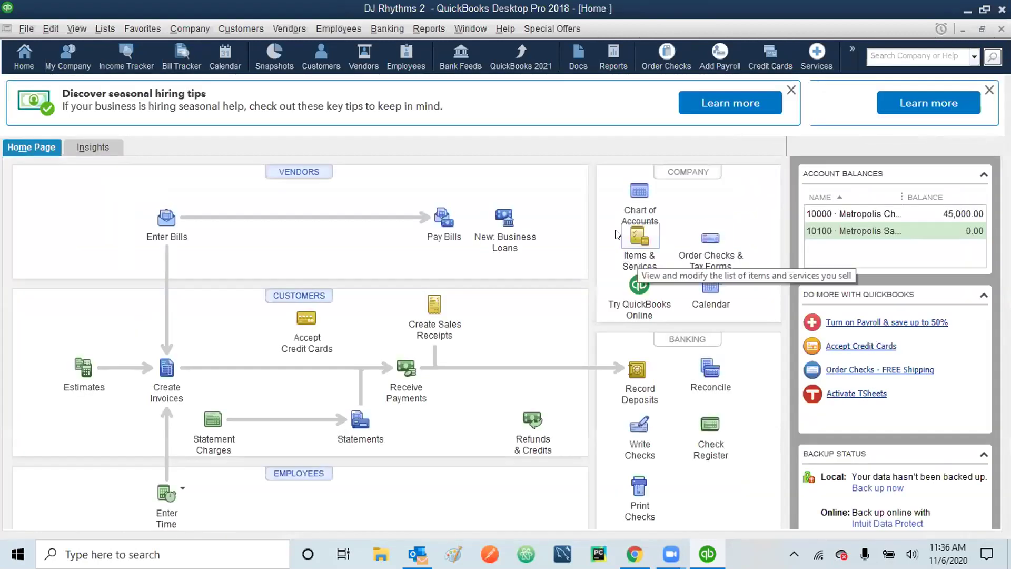
# - Open the Item List from the Lists menu and browse the Edit and Item menus
pyautogui.click(98, 26)
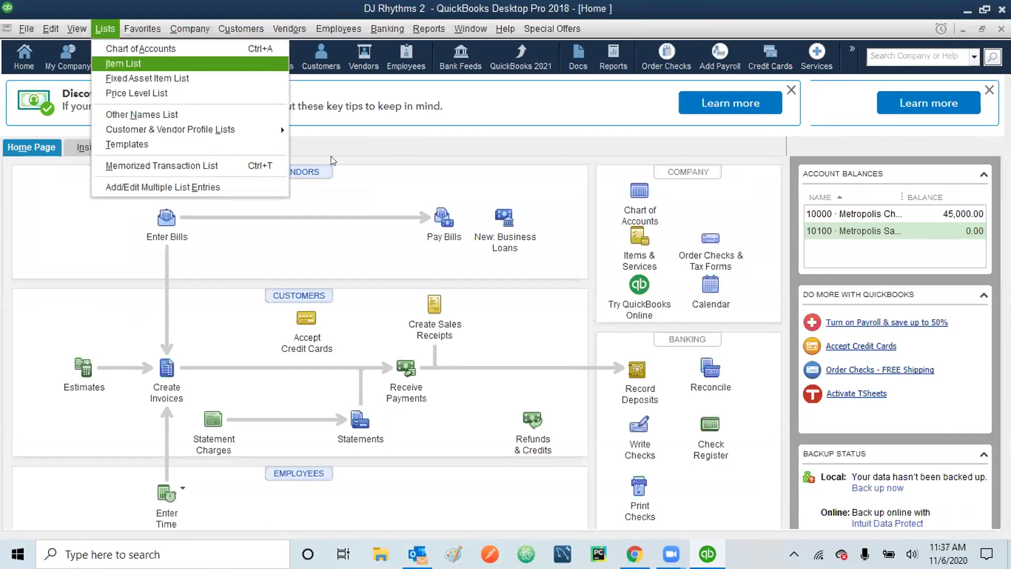
pyautogui.click(634, 244)
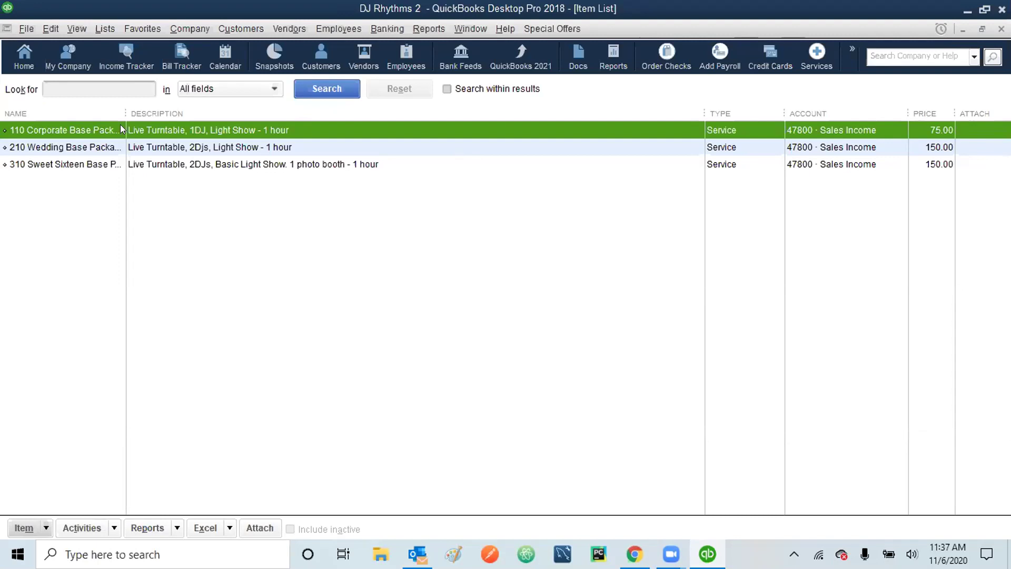
pyautogui.click(49, 28)
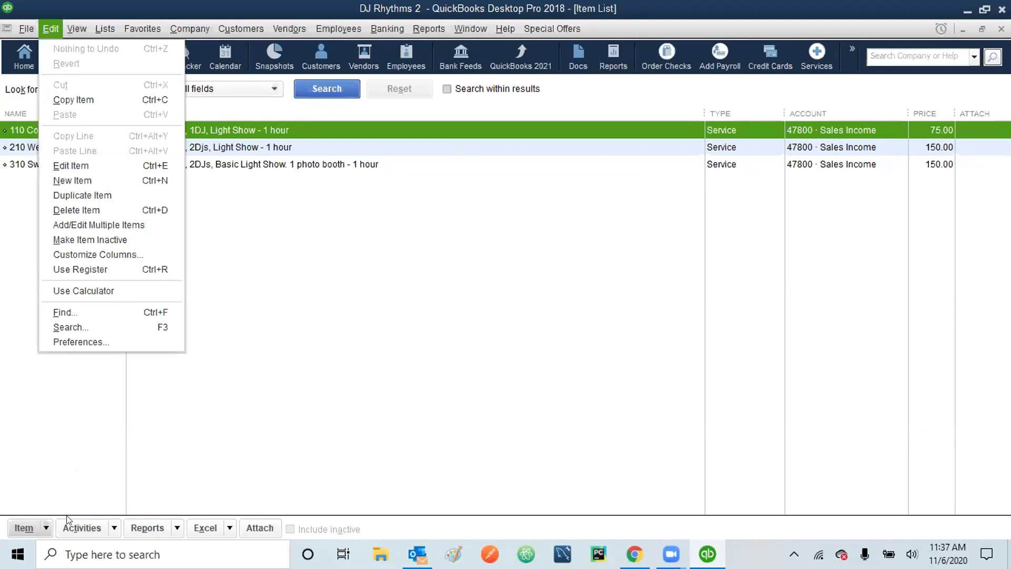
pyautogui.click(47, 526)
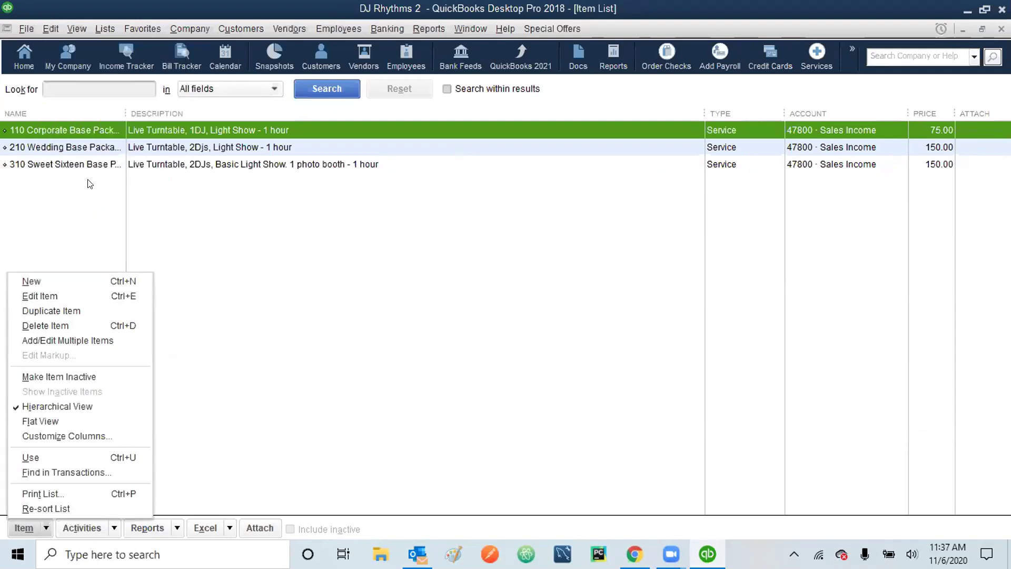
pyautogui.rightClick(99, 126)
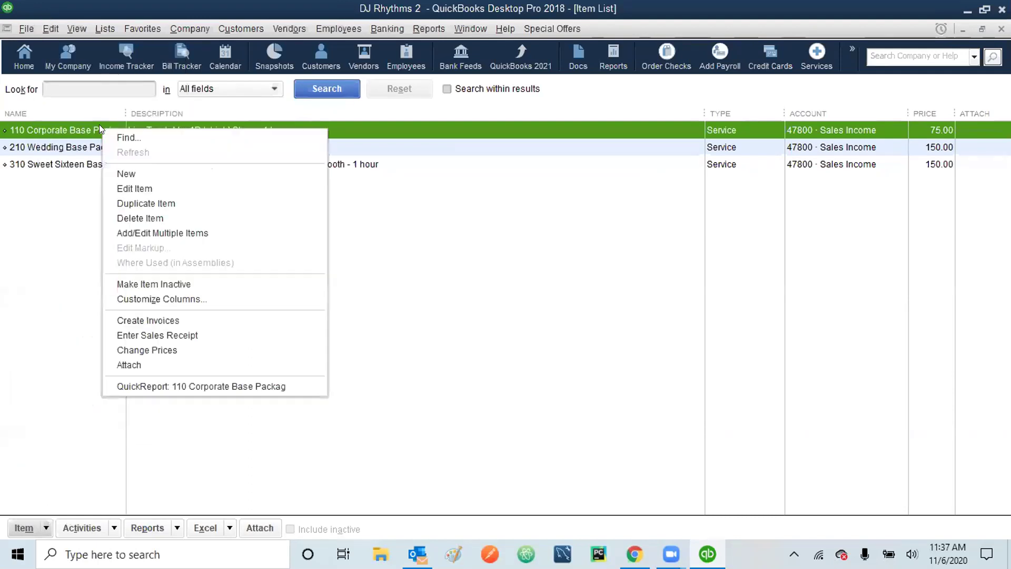
pyautogui.click(120, 189)
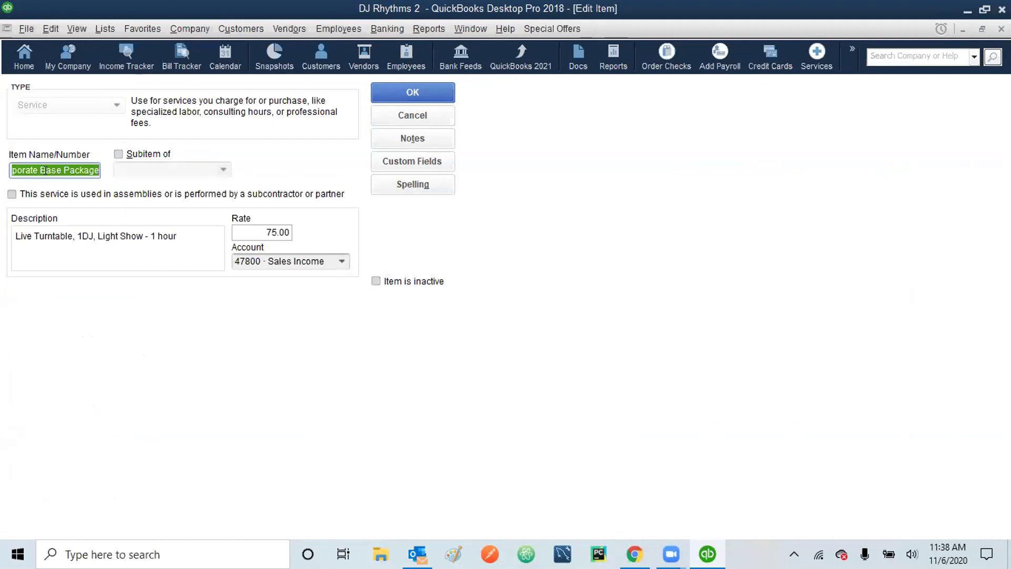
pyautogui.click(340, 259)
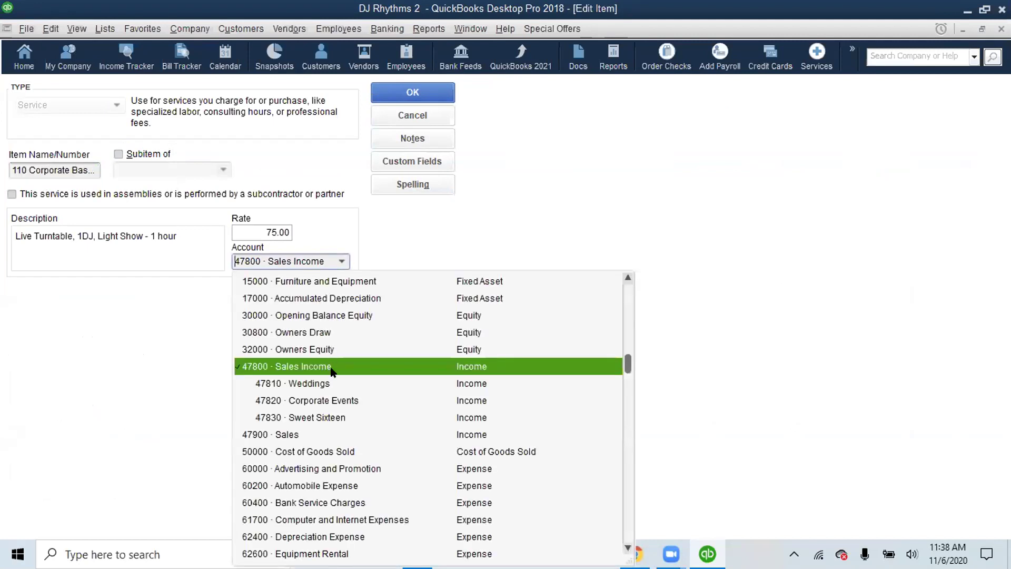
pyautogui.click(324, 400)
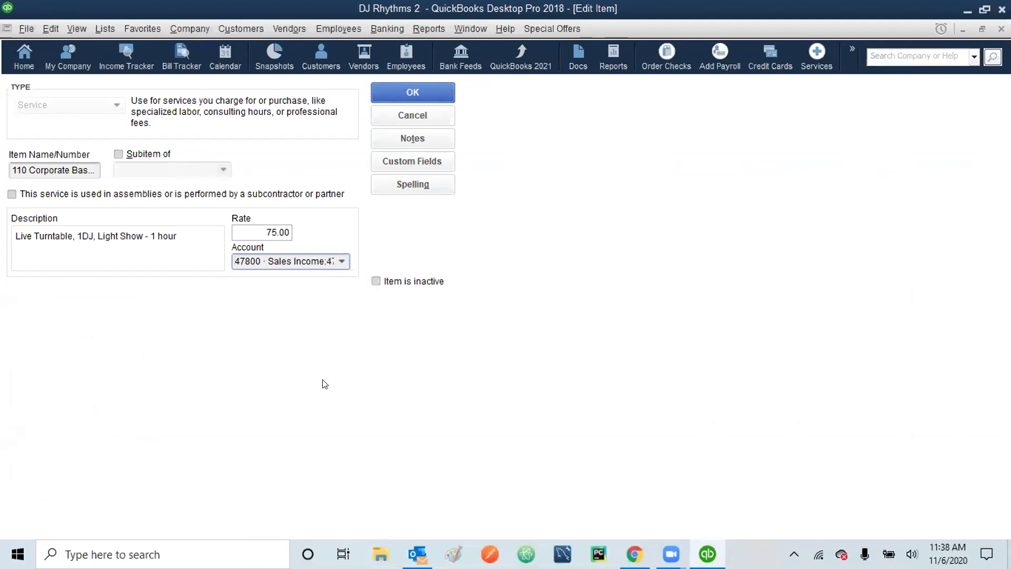
pyautogui.click(403, 92)
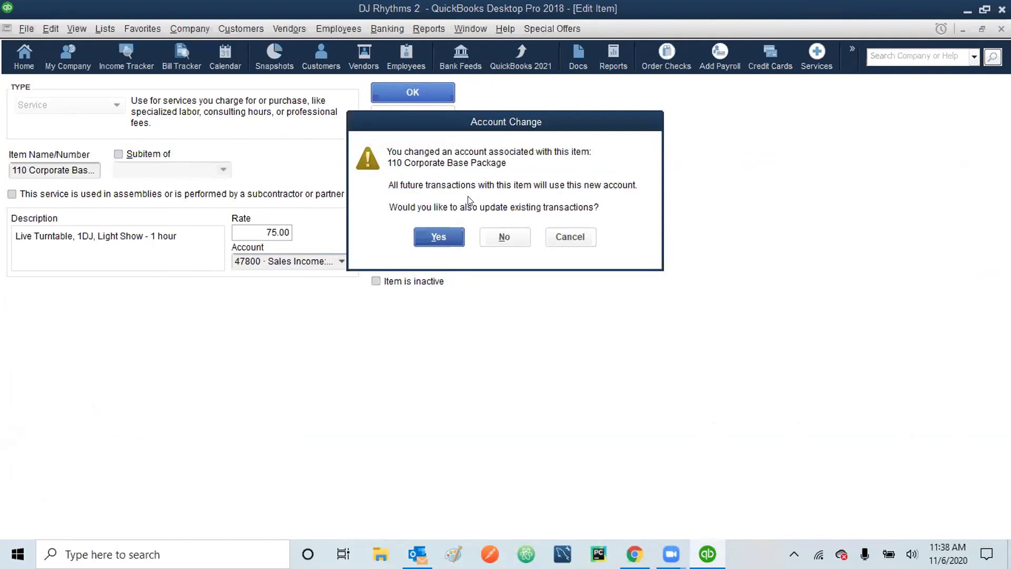
pyautogui.click(440, 238)
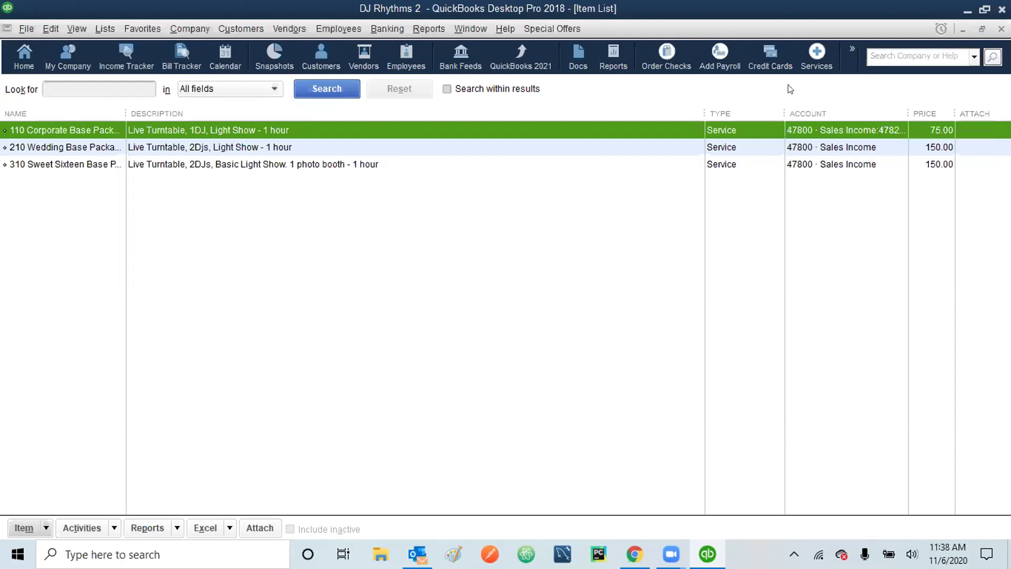
pyautogui.click(205, 149)
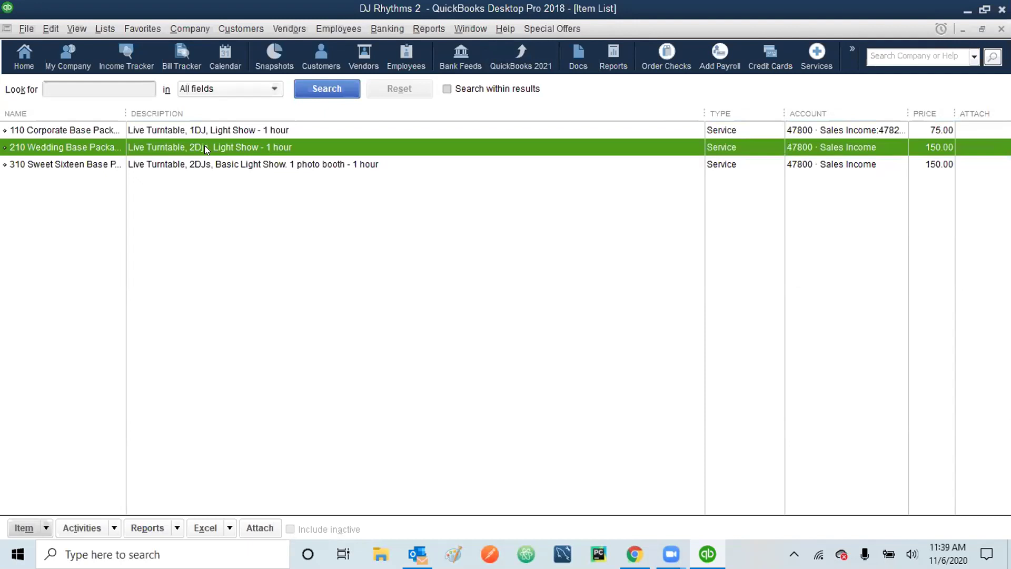
pyautogui.rightClick(205, 149)
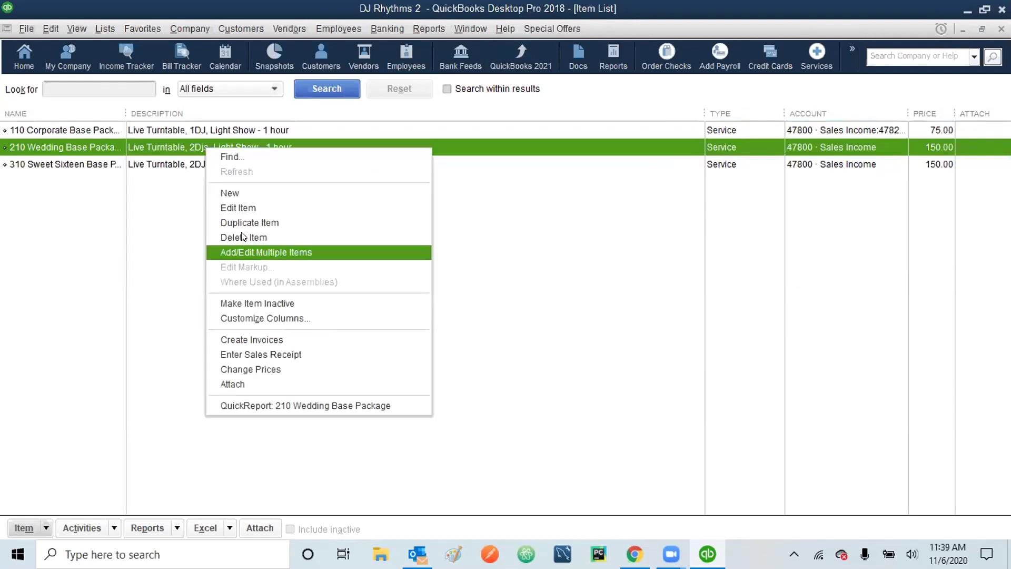
pyautogui.click(240, 207)
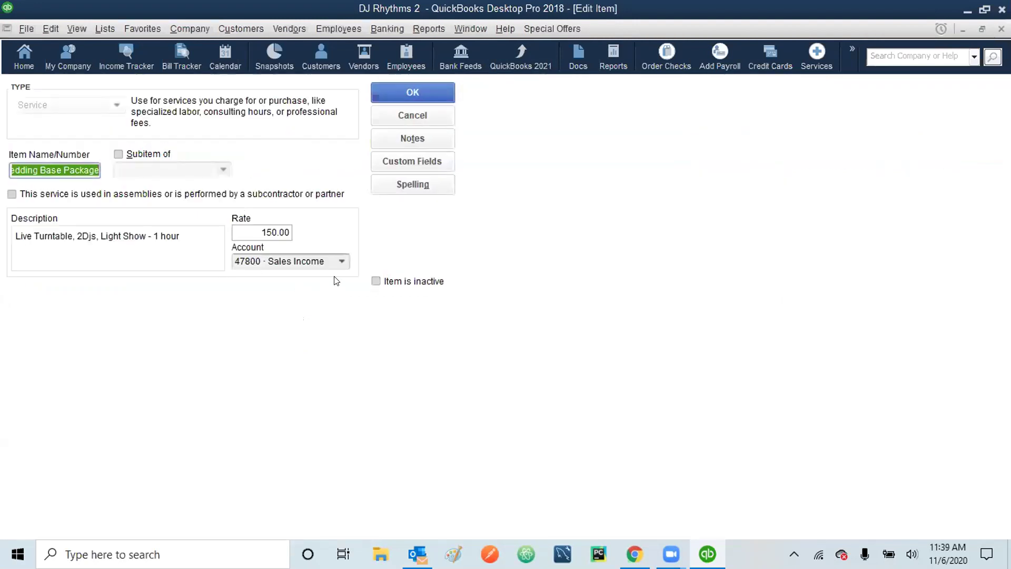
pyautogui.click(340, 261)
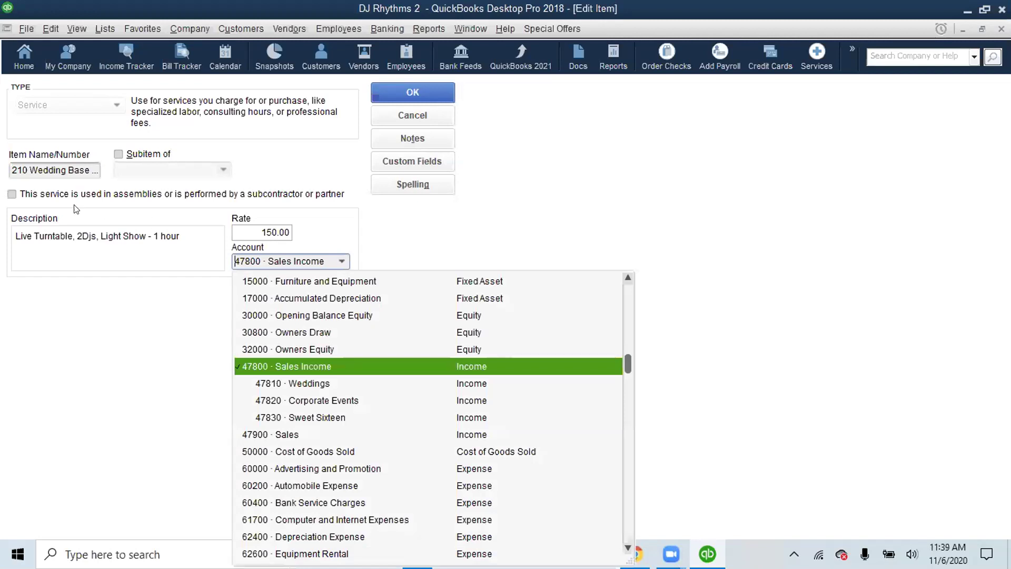
pyautogui.click(306, 384)
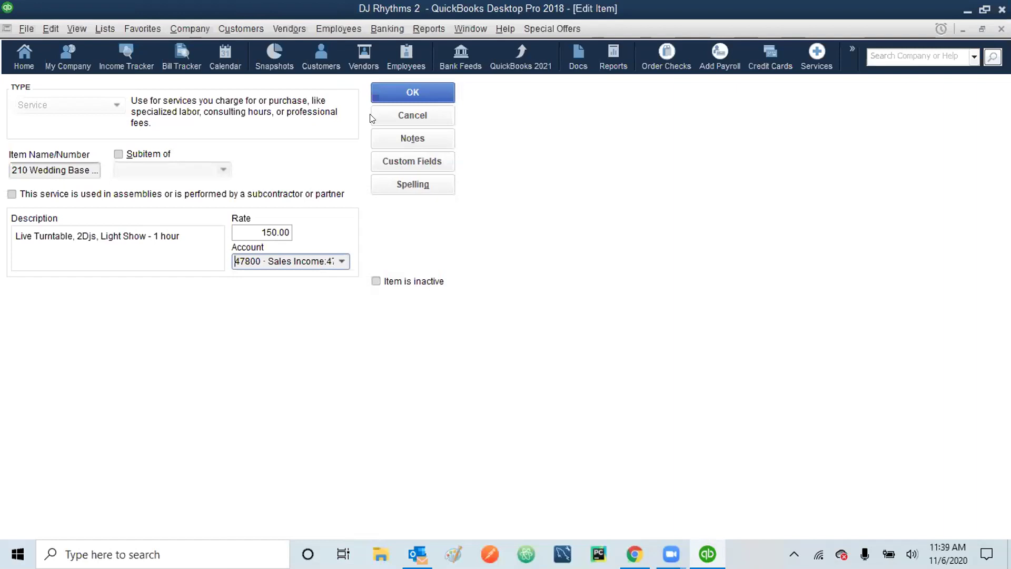
pyautogui.click(398, 88)
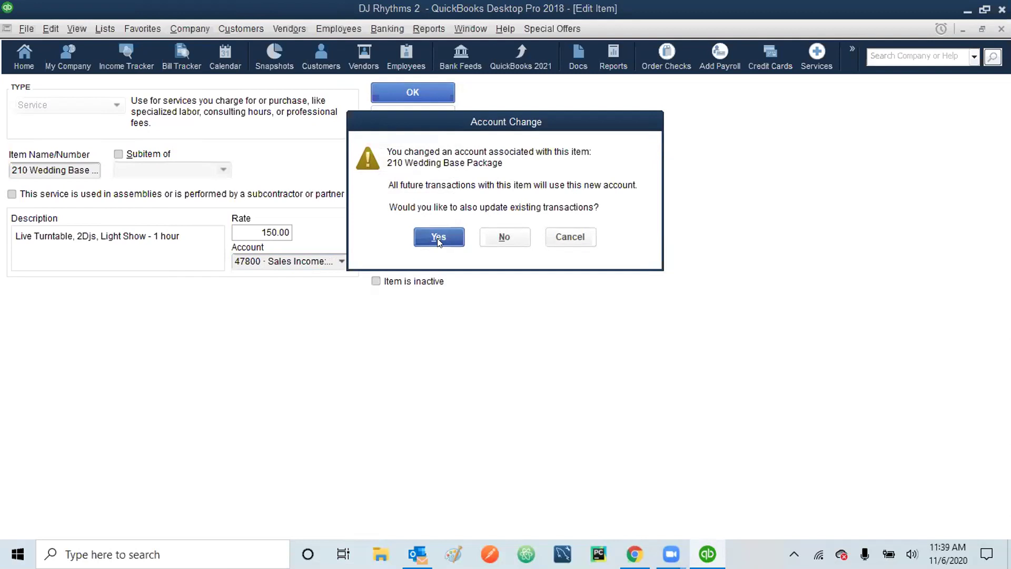
pyautogui.click(439, 238)
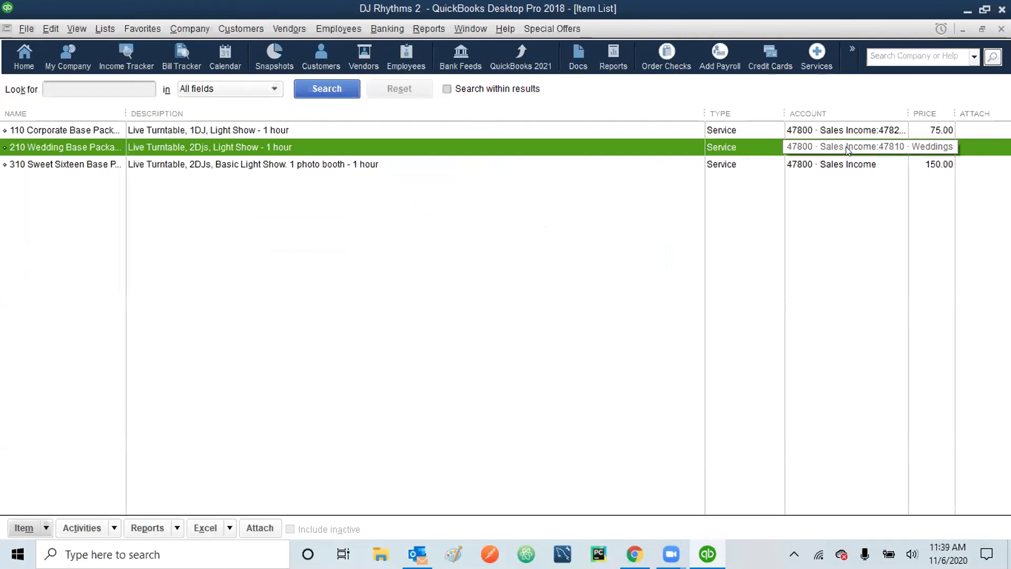
pyautogui.click(290, 164)
pyautogui.rightClick(290, 163)
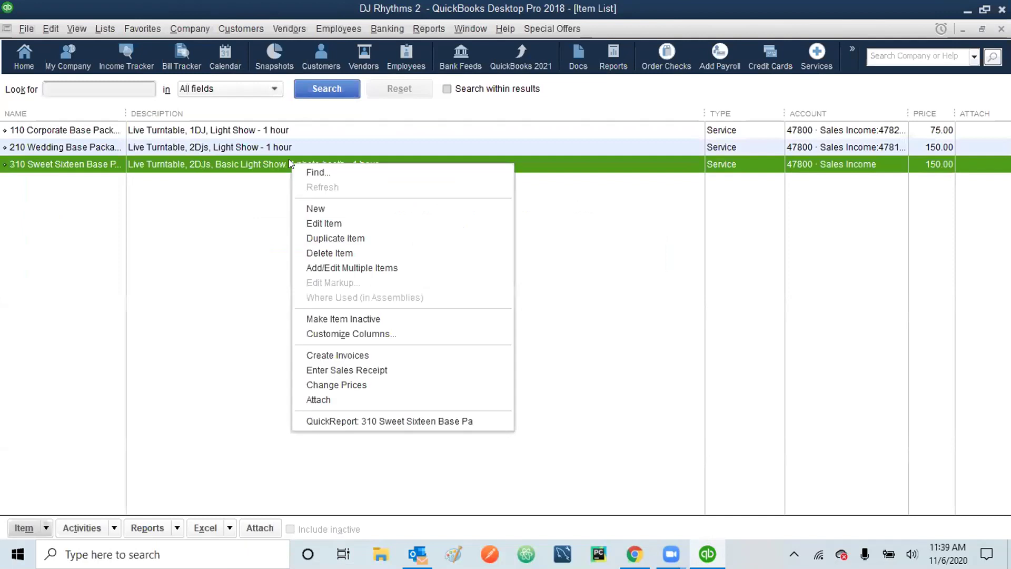
pyautogui.click(313, 220)
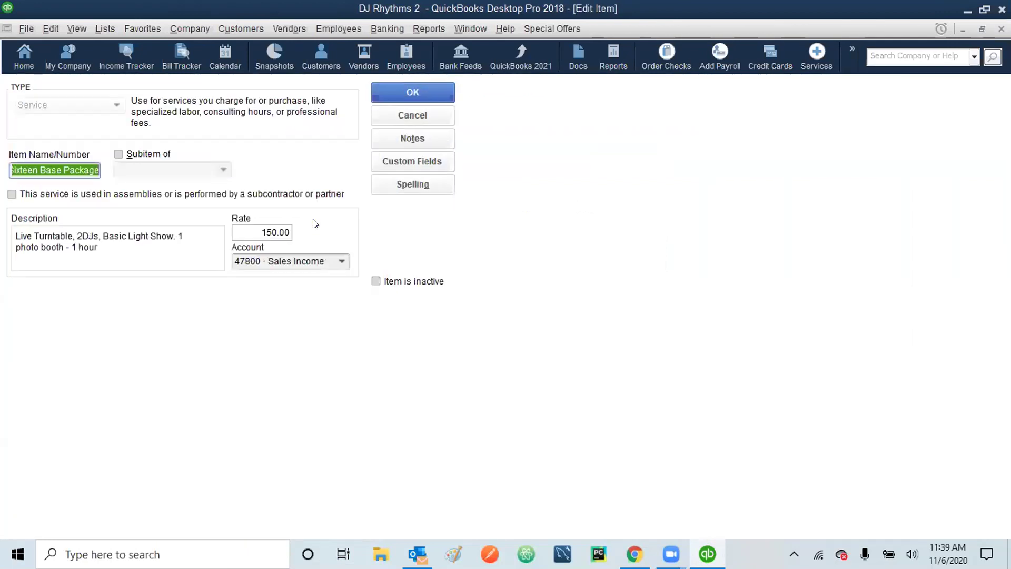
pyautogui.click(340, 262)
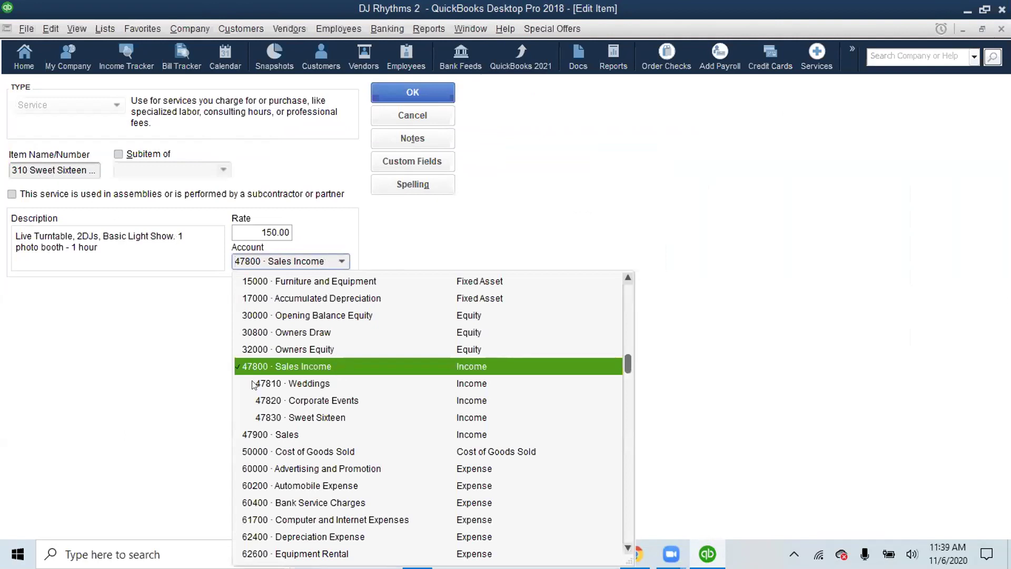
pyautogui.click(314, 417)
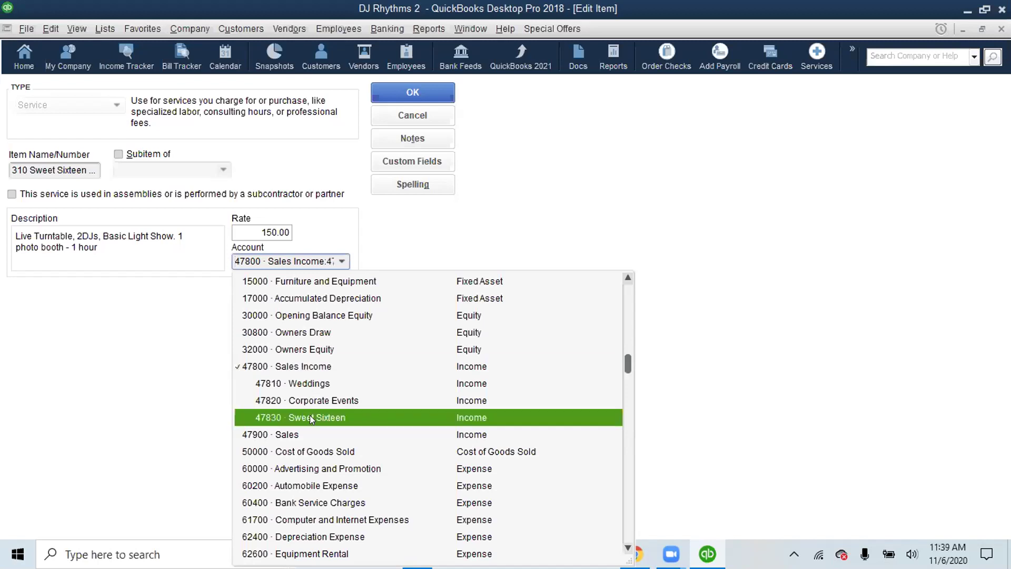
pyautogui.click(394, 90)
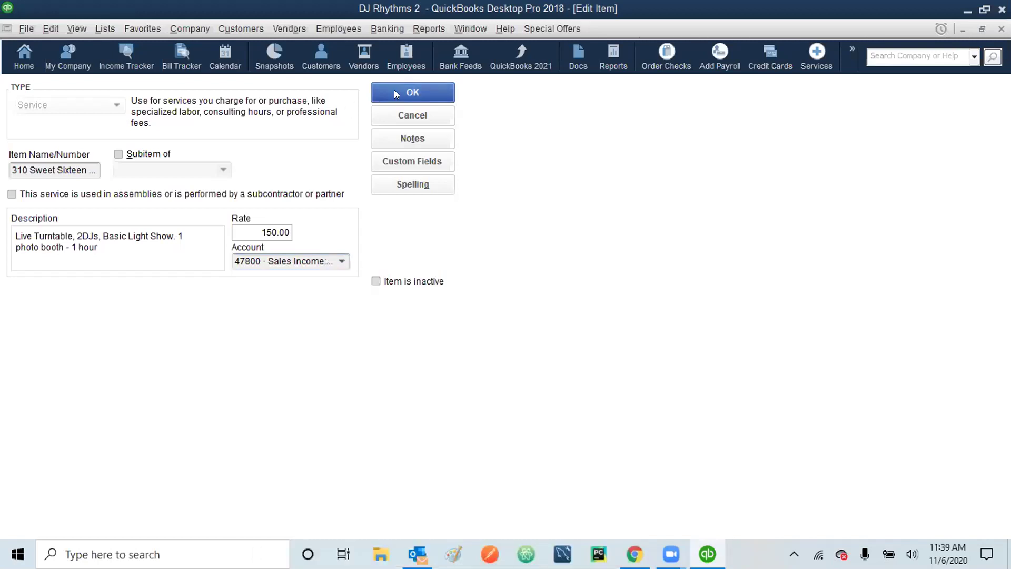
pyautogui.click(443, 232)
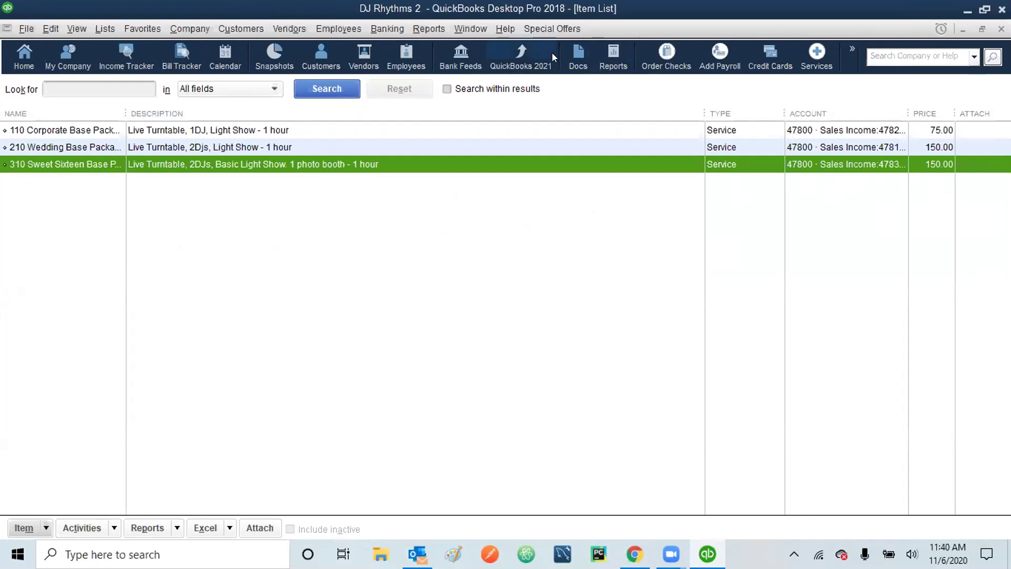
# - Turn on 'Show lowest subaccount only' in the company accounting preferences
pyautogui.click(50, 28)
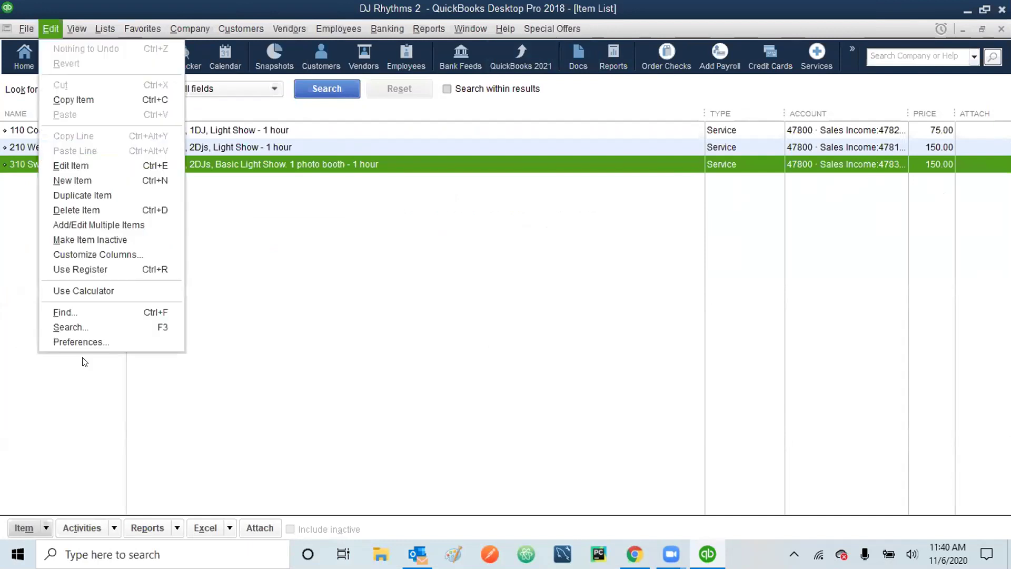
pyautogui.click(78, 340)
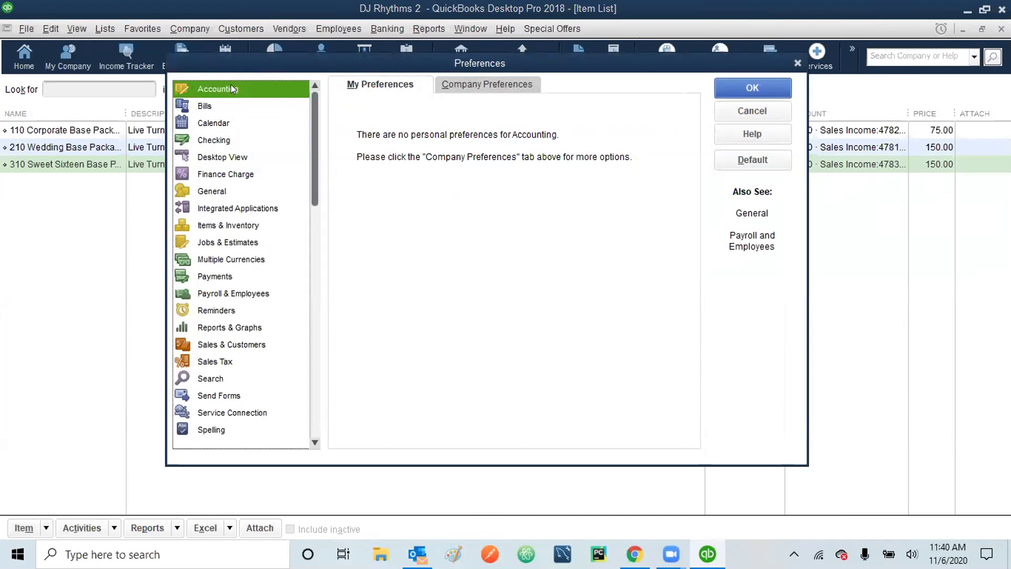
pyautogui.click(472, 85)
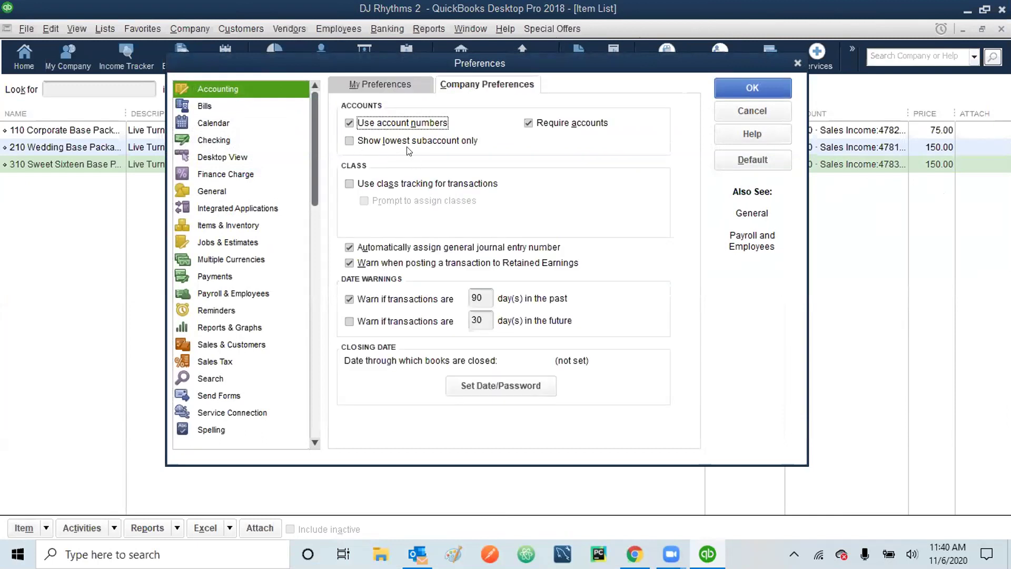
pyautogui.click(348, 141)
pyautogui.click(742, 88)
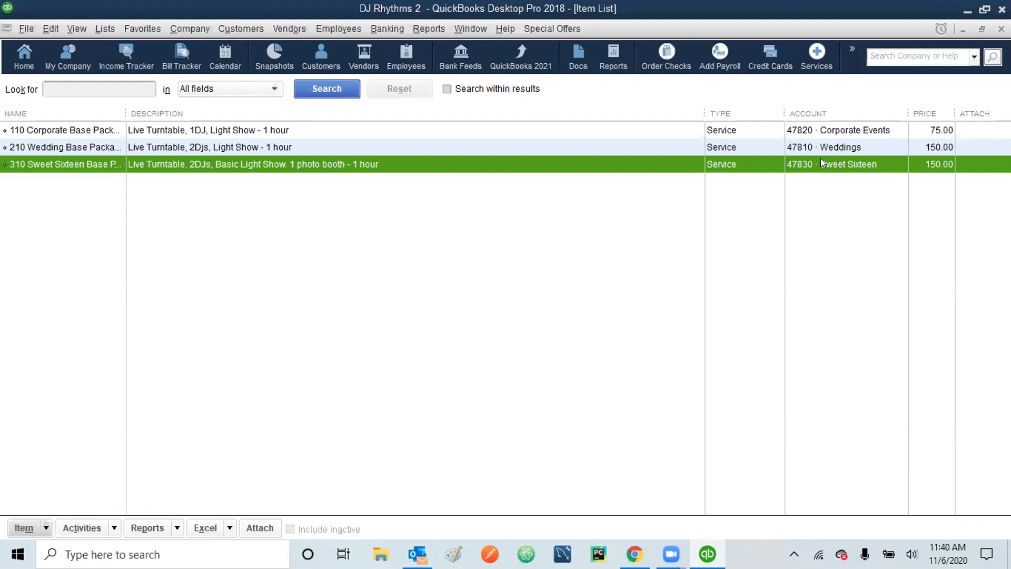
# - Turn 'Show lowest subaccount only' back off to restore full names, and close the Item List
pyautogui.click(42, 29)
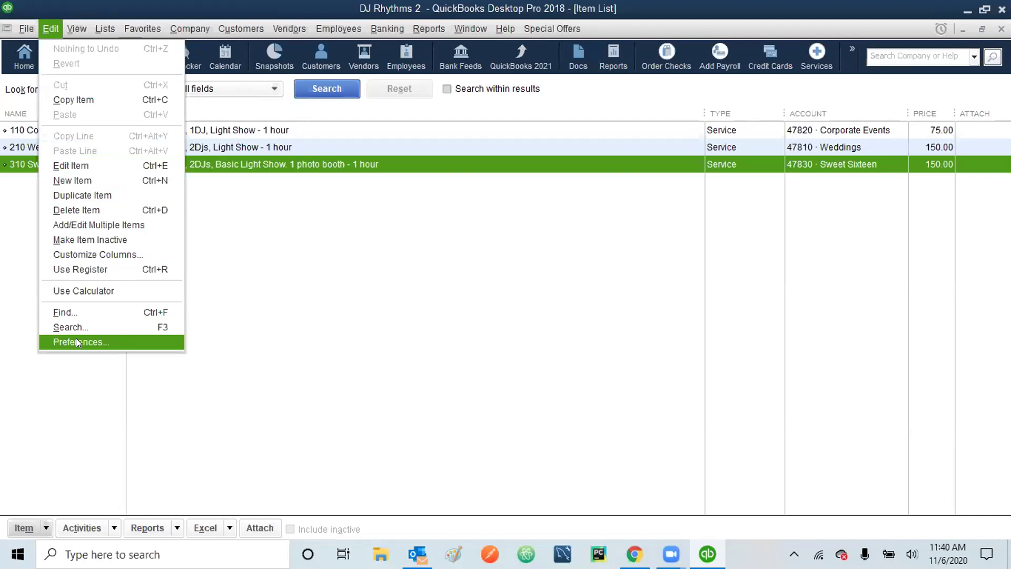
pyautogui.click(78, 342)
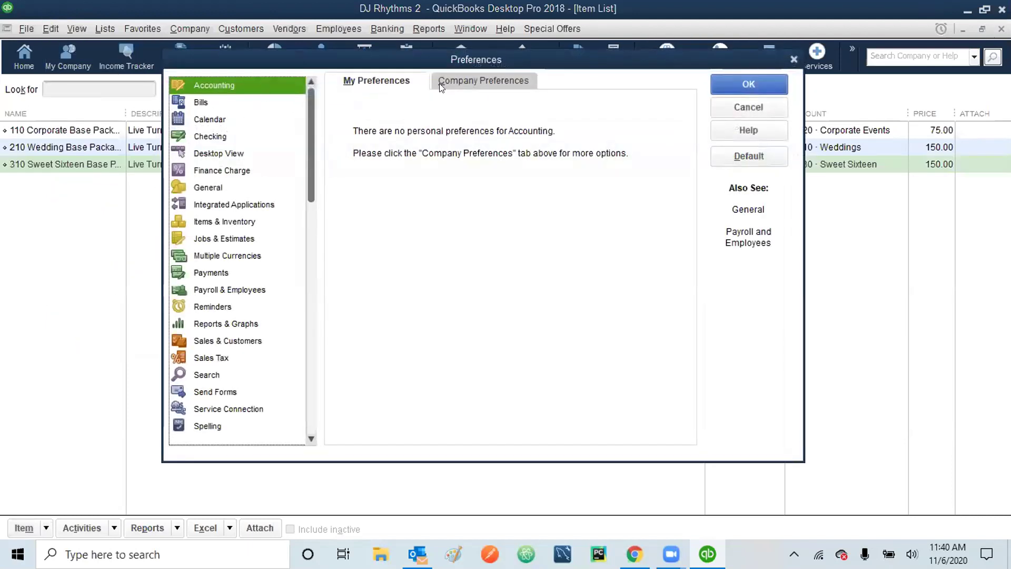
pyautogui.click(467, 83)
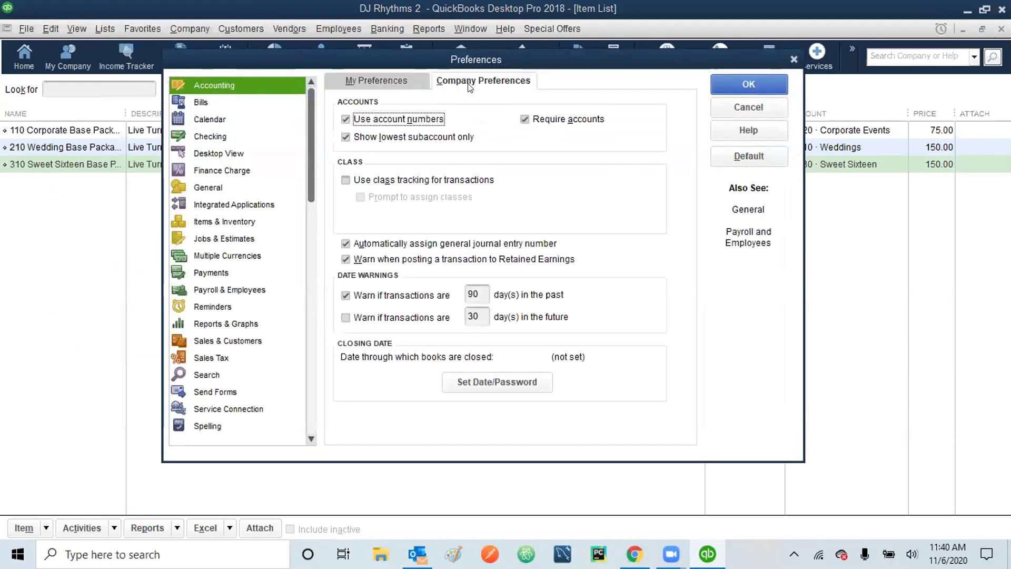
pyautogui.click(345, 138)
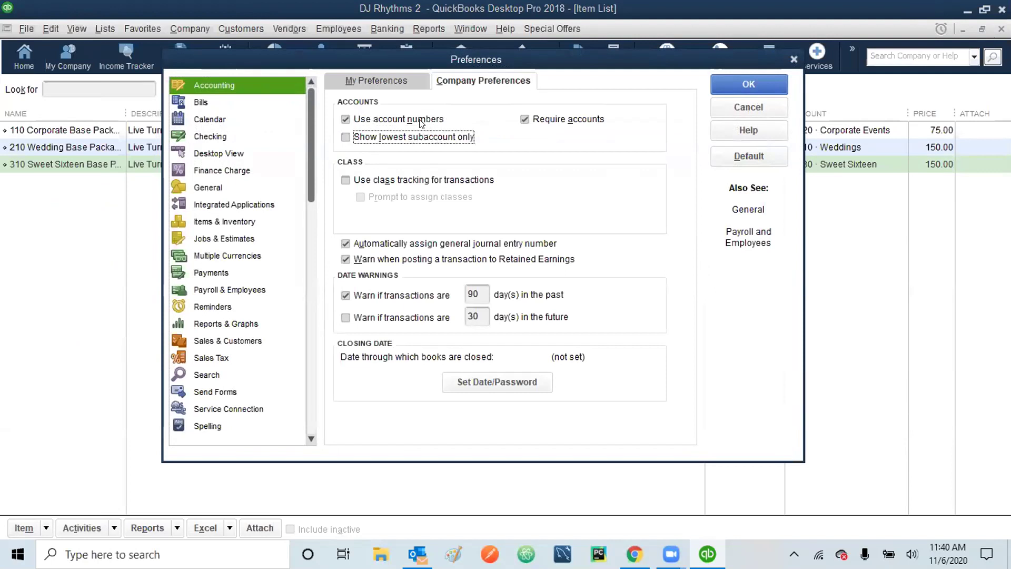
pyautogui.click(736, 77)
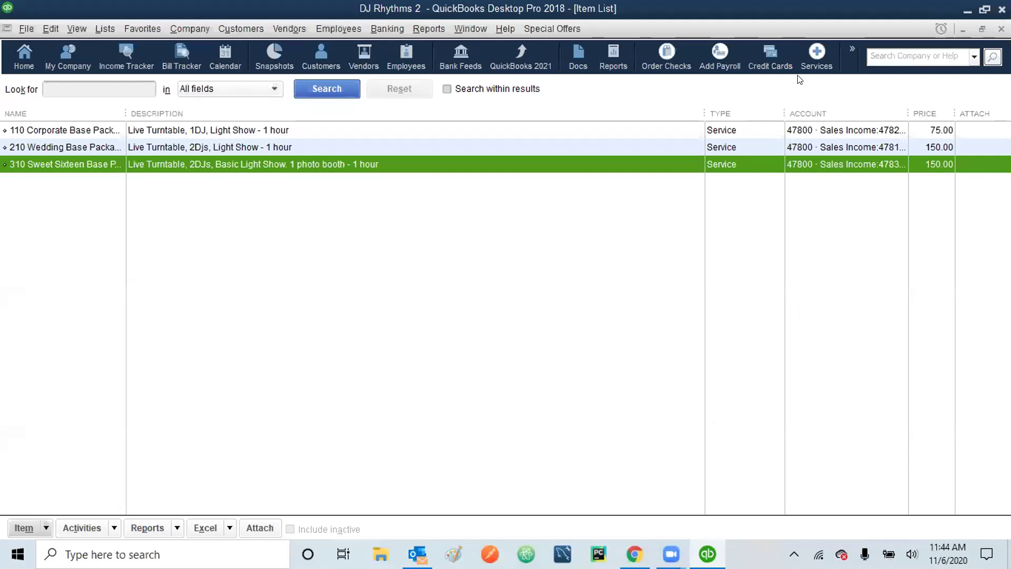
pyautogui.press('Escape')
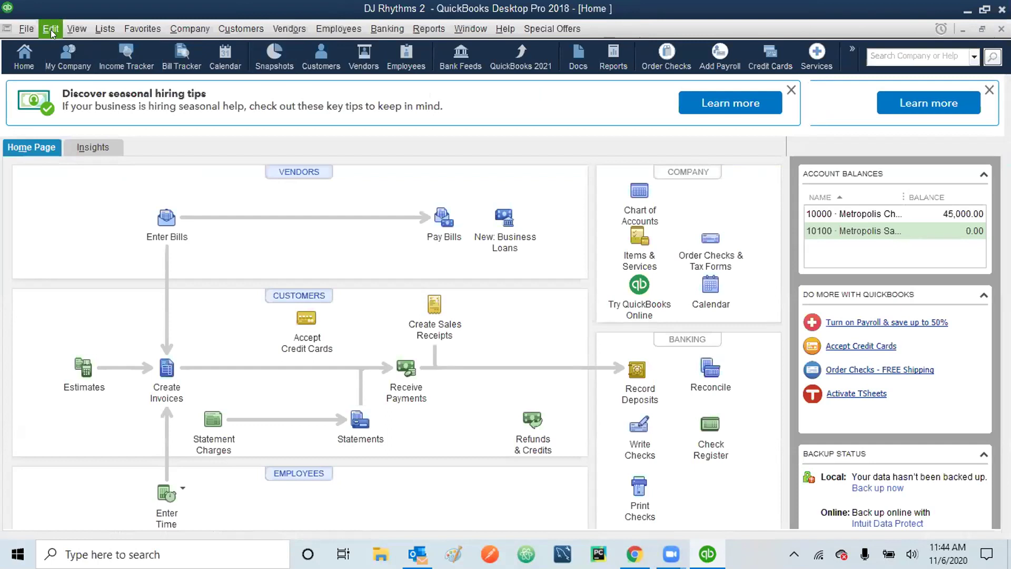
# - Enable 'Use class tracking for transactions' in the company accounting preferences
pyautogui.click(51, 31)
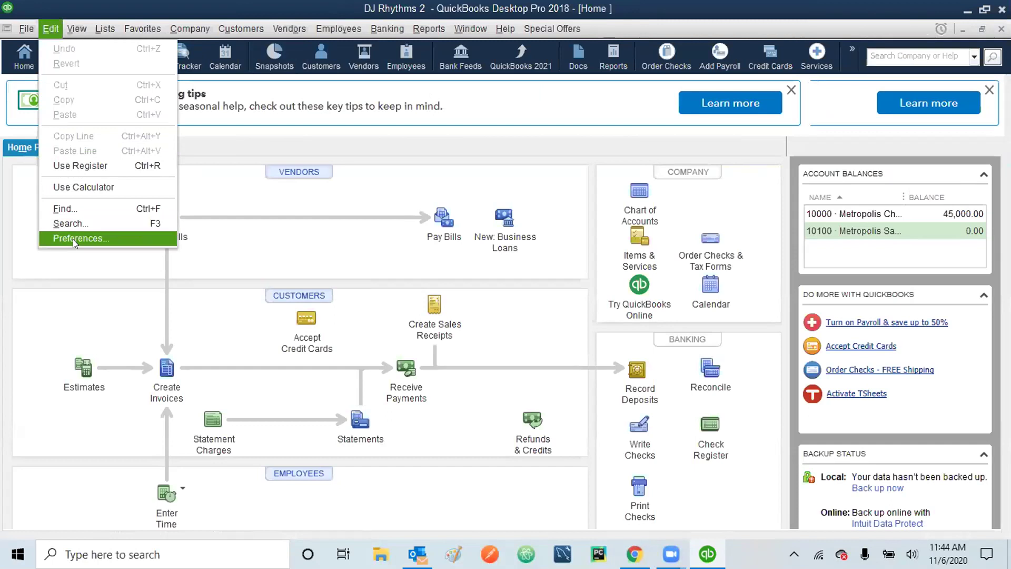
pyautogui.click(72, 239)
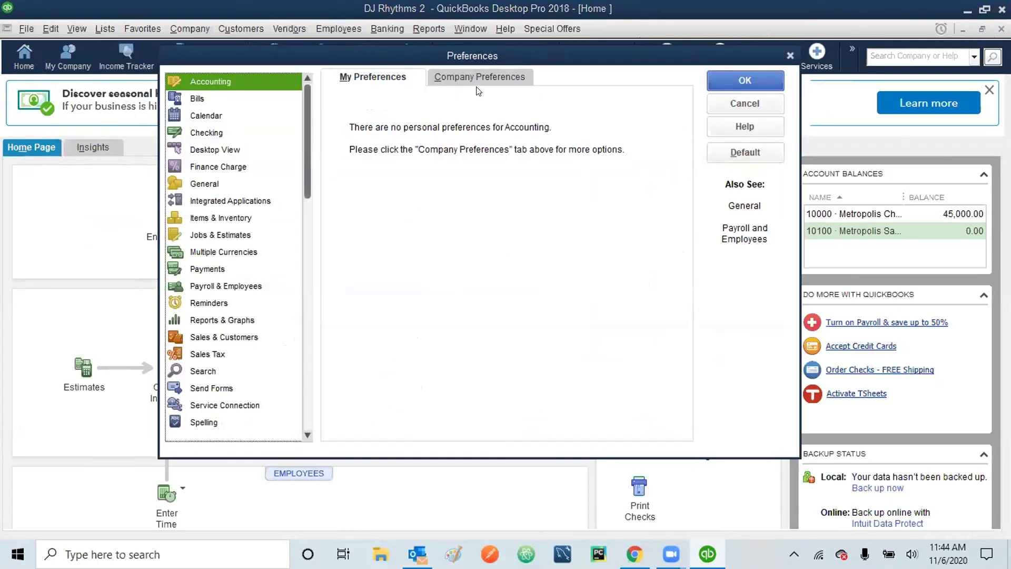
pyautogui.click(487, 76)
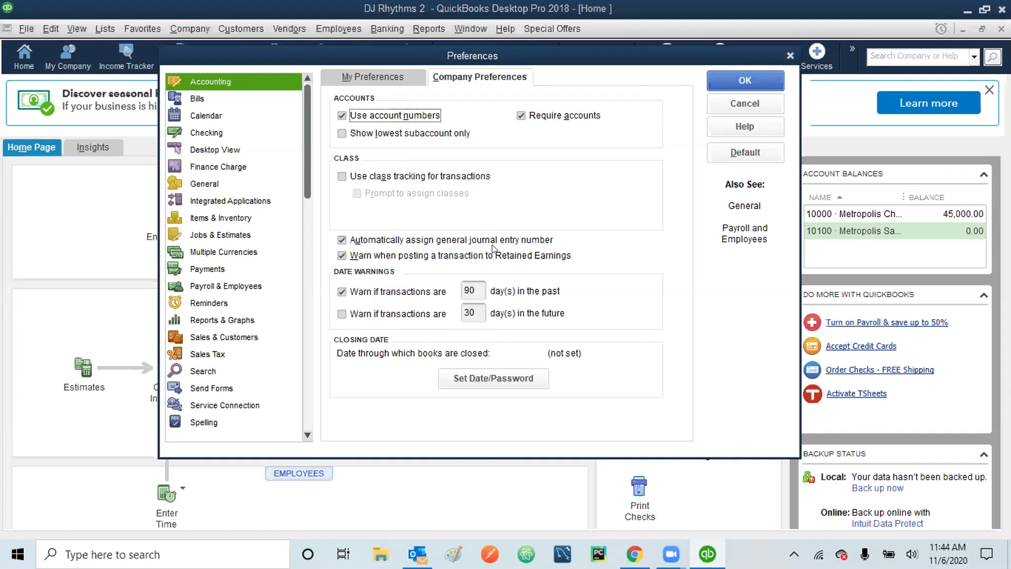
pyautogui.click(342, 177)
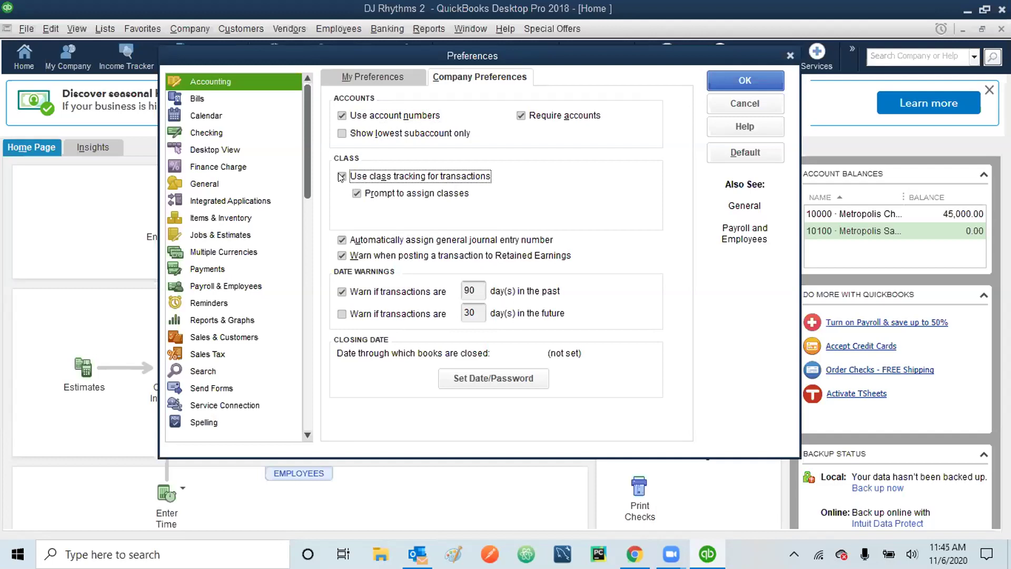
pyautogui.click(728, 79)
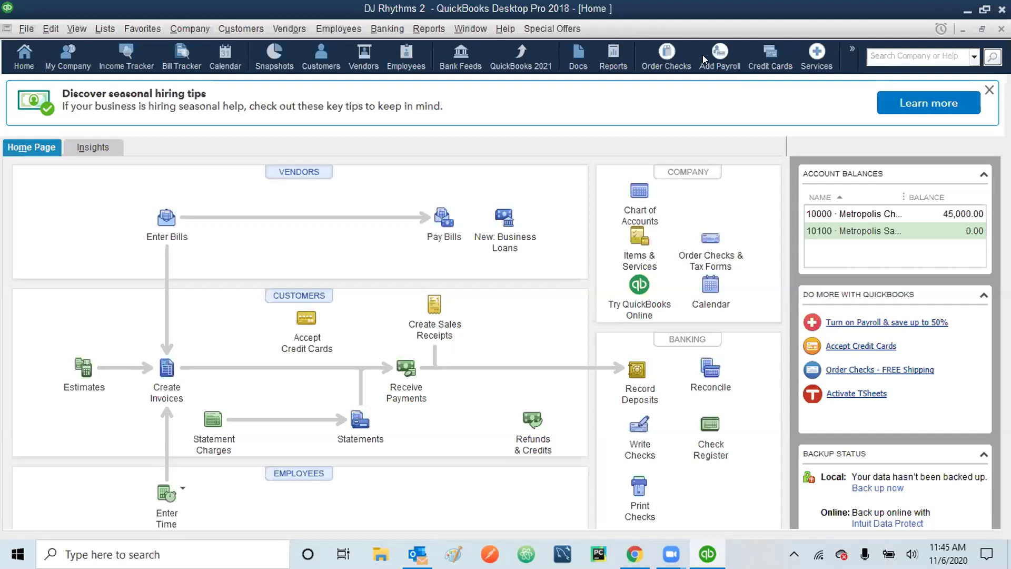
# - Open the empty Class List from the Lists menu
pyautogui.click(102, 29)
pyautogui.press('Right')
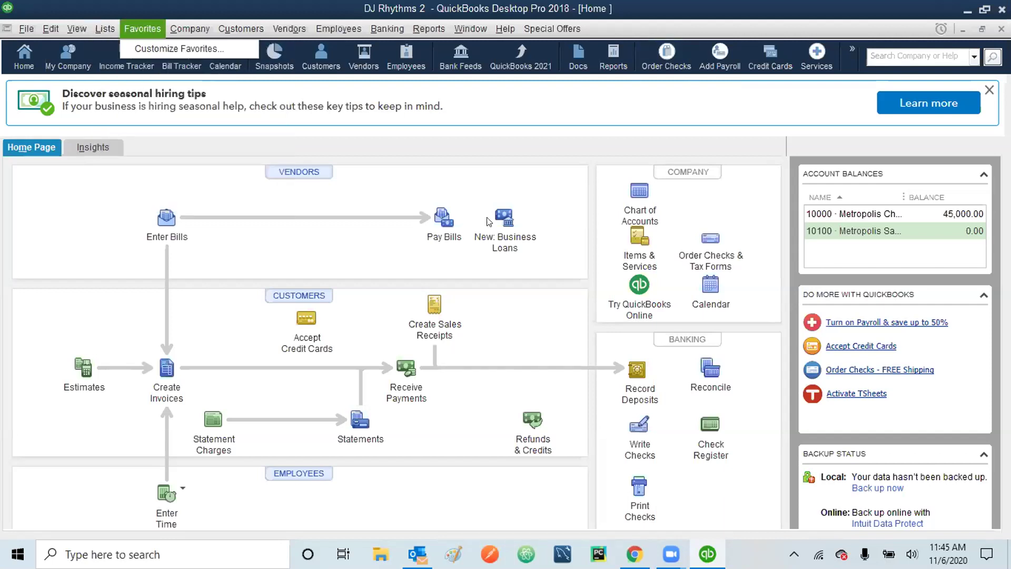
pyautogui.moveTo(108, 32)
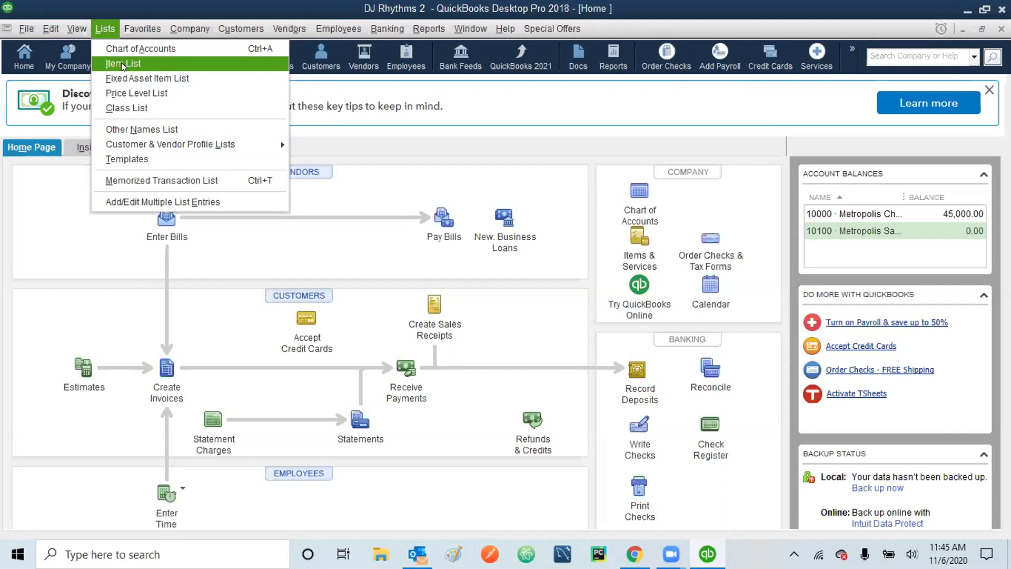
pyautogui.click(121, 107)
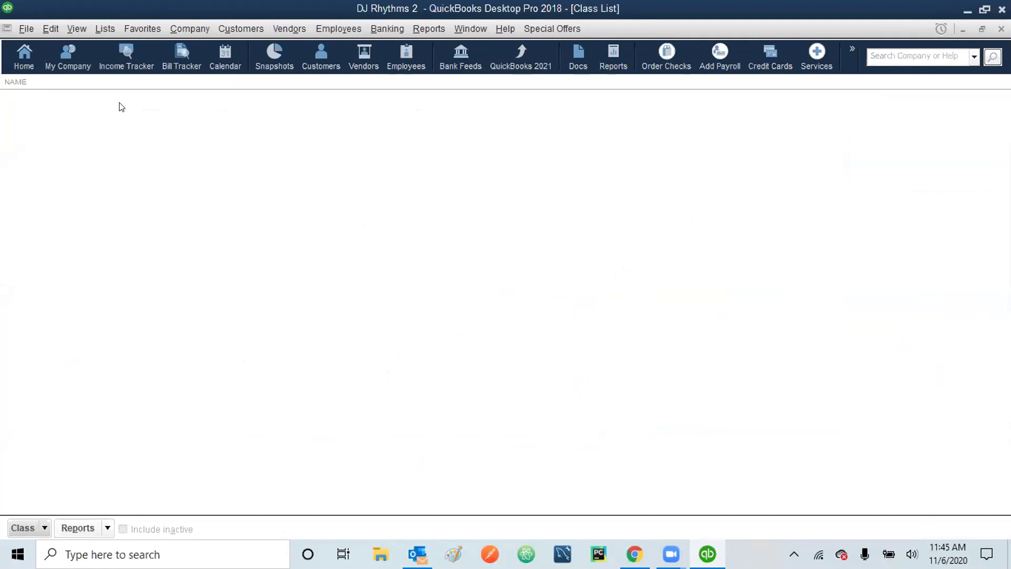
# - Create a new class named Corporate Event, then reopen it with Edit Class
pyautogui.click(43, 528)
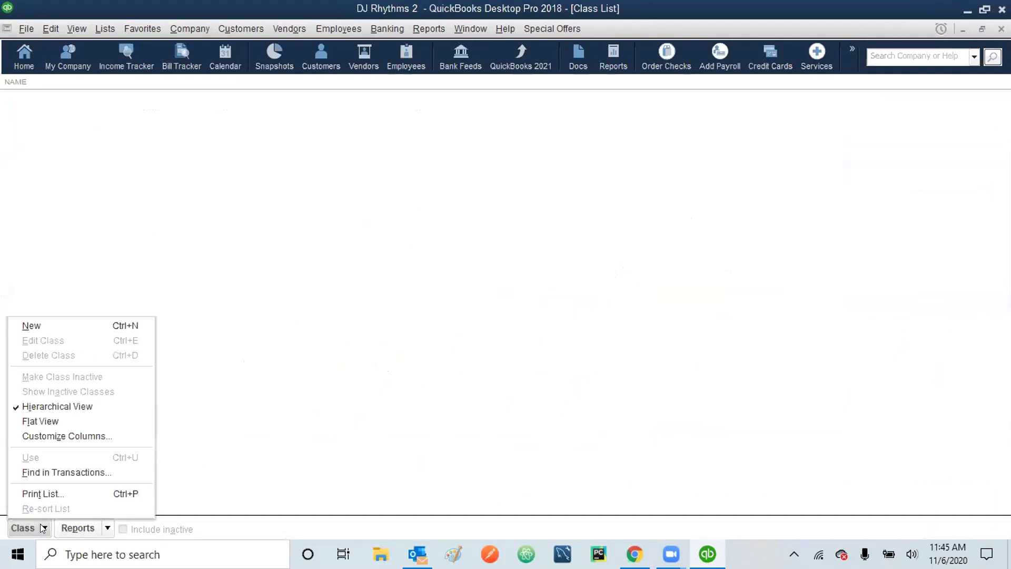
pyautogui.click(39, 326)
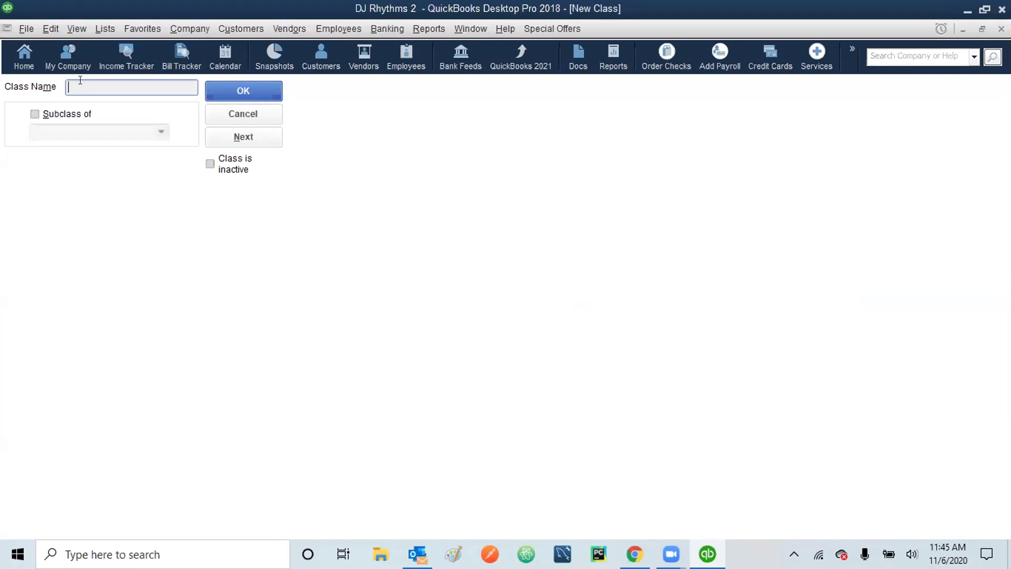
pyautogui.write('Corporate Event')
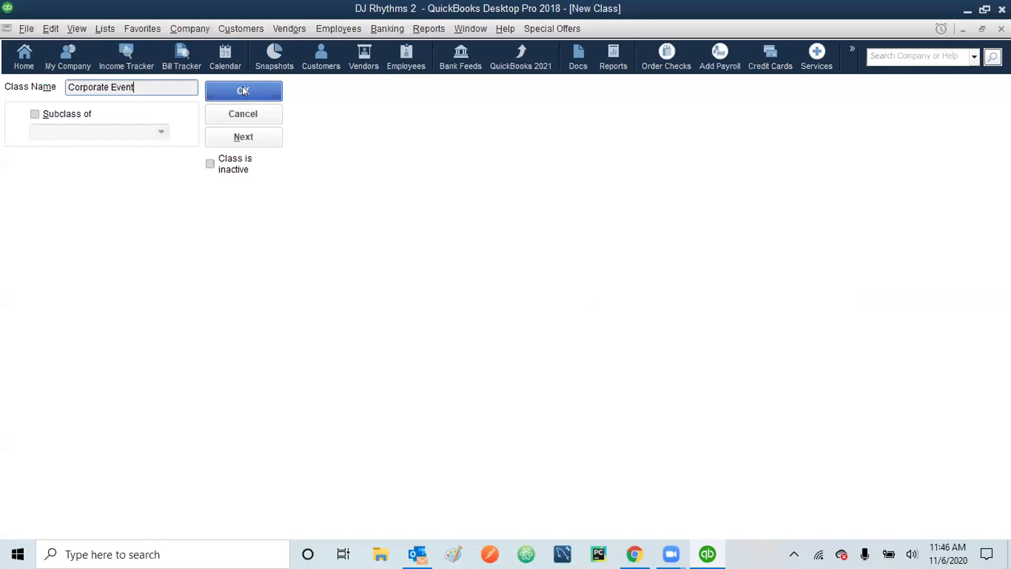
pyautogui.click(243, 91)
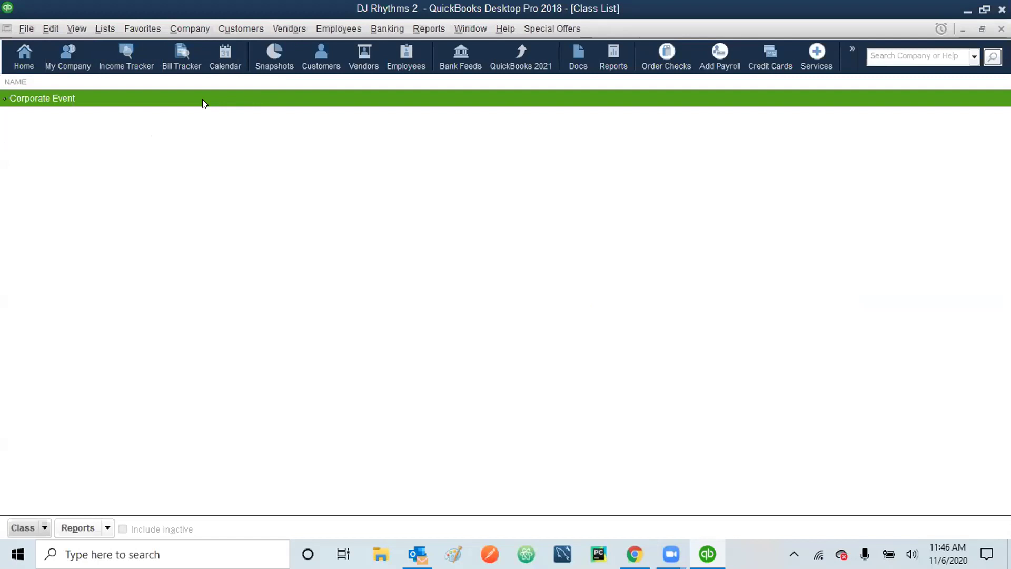
pyautogui.rightClick(125, 99)
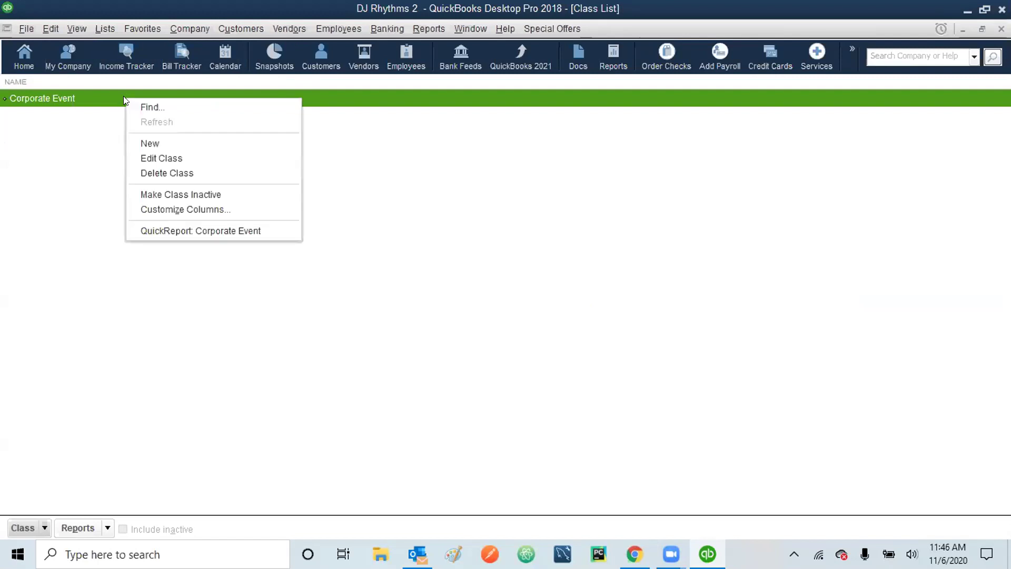
pyautogui.click(144, 157)
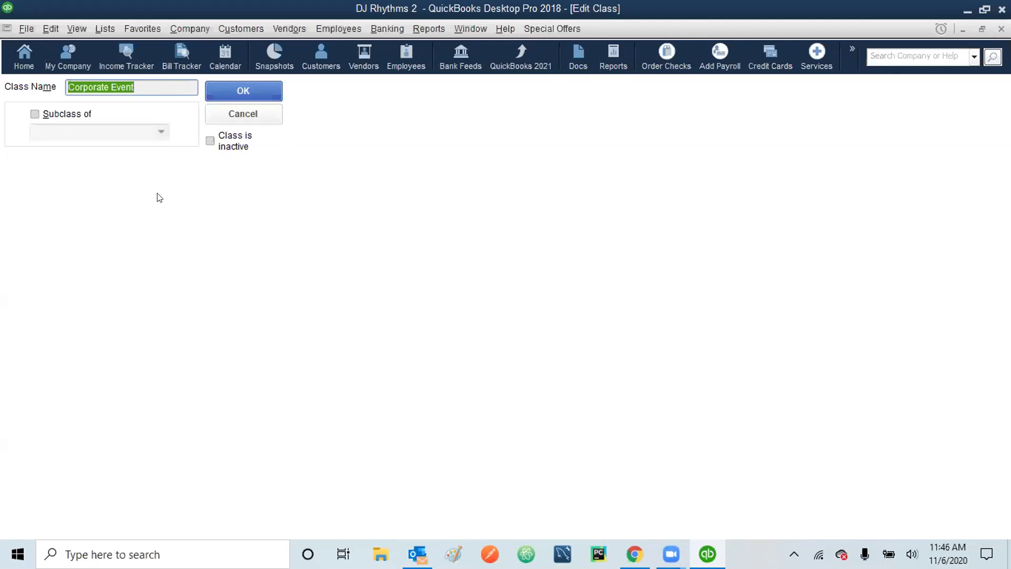
# - Place the caret in the Class Name field of the Corporate Event edit form
pyautogui.click(142, 82)
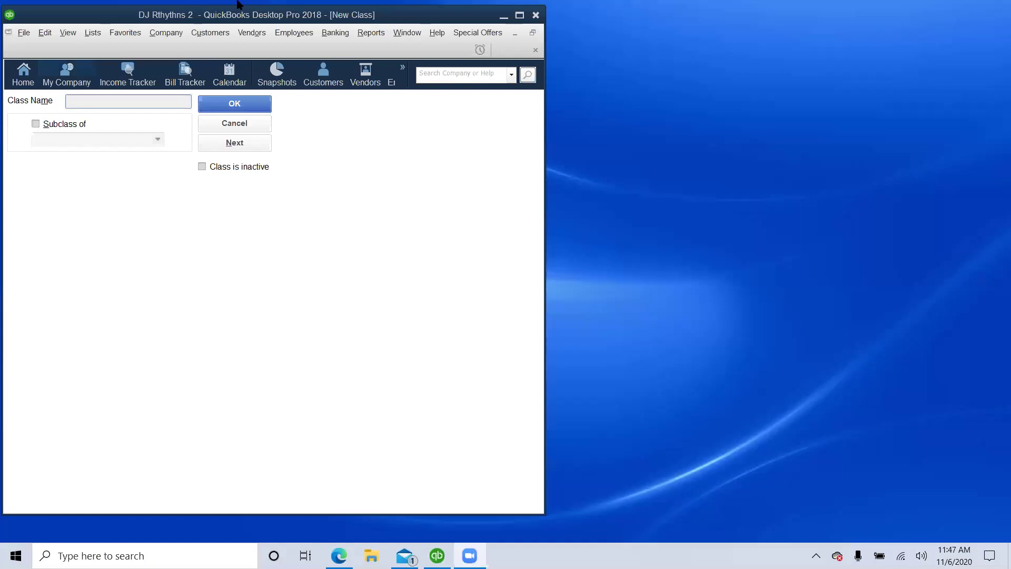
# - Try saving a new class named 'Corporate event', dismissing the name-already-in-use warnings
pyautogui.click(175, 102)
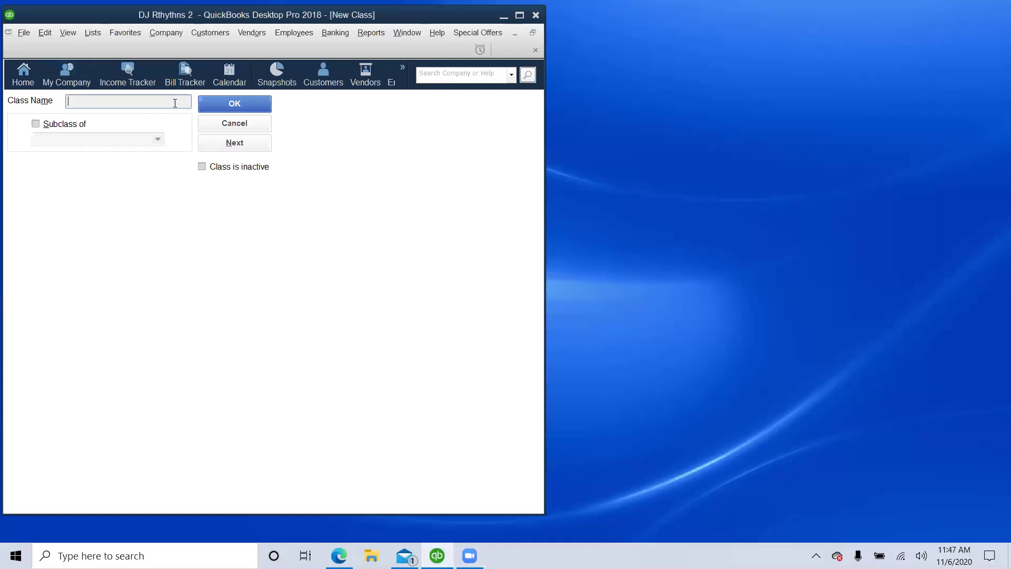
pyautogui.write('Corporate event')
pyautogui.click(248, 148)
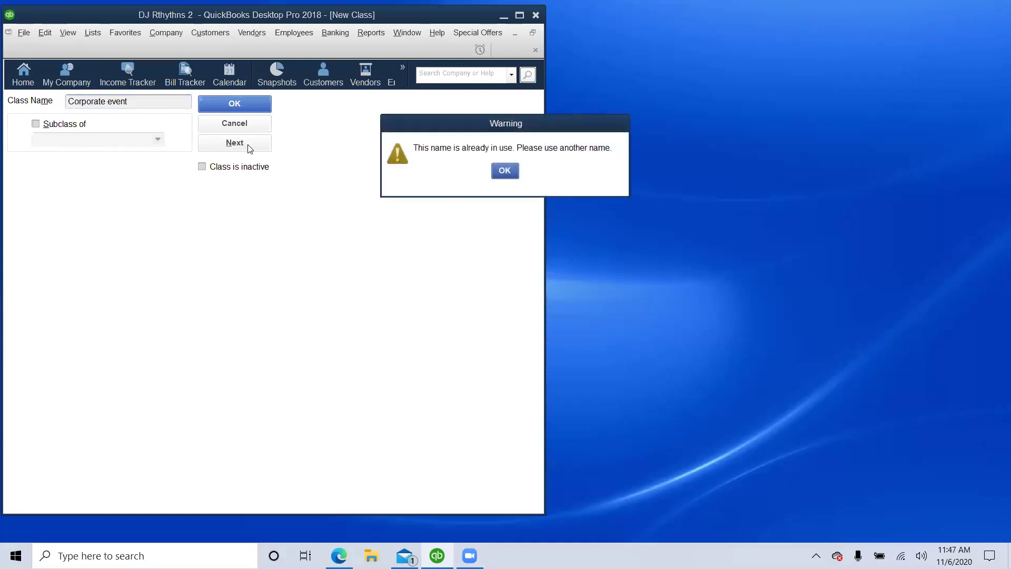
pyautogui.click(505, 171)
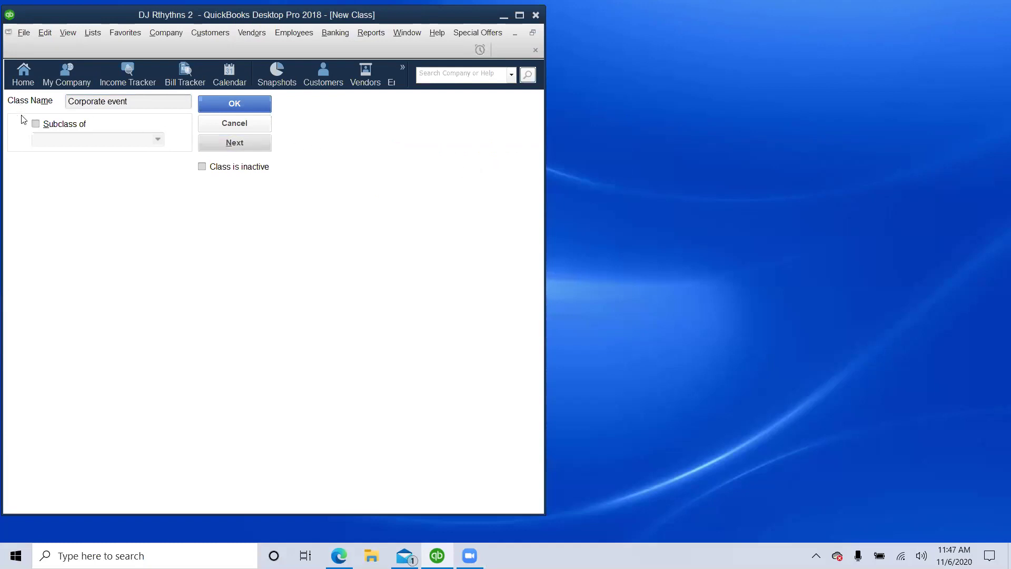
pyautogui.press('Return')
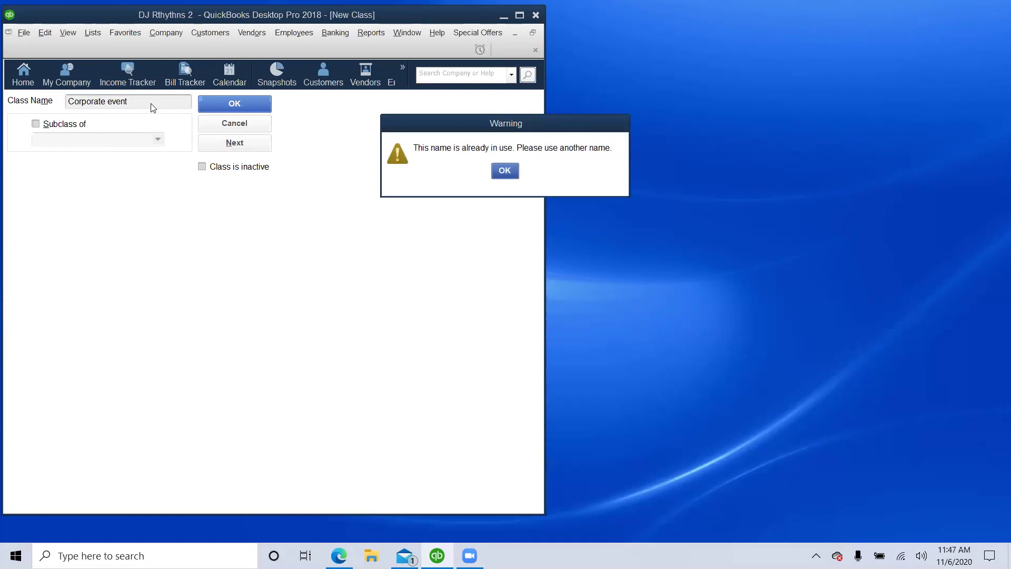
pyautogui.click(504, 171)
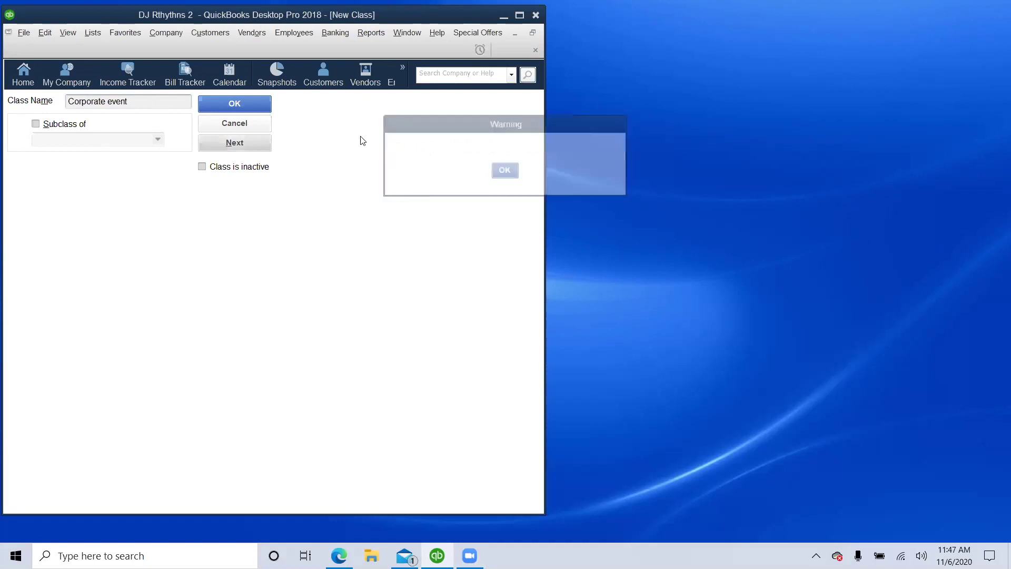
# - Rename the new class to 'Corporate event 2', save it, and close the blank form
pyautogui.click(144, 102)
pyautogui.write('2')
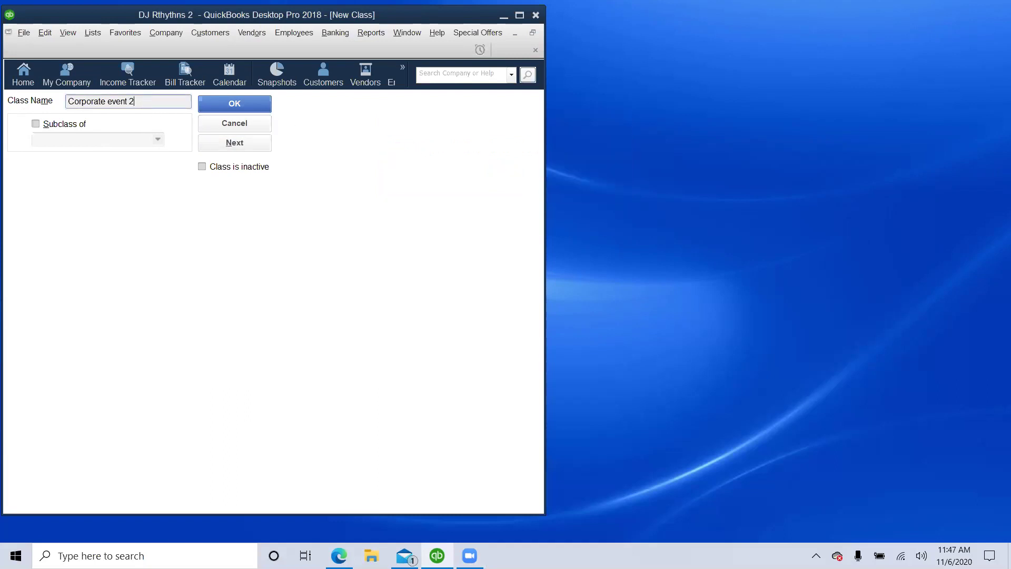
pyautogui.click(238, 147)
pyautogui.click(241, 124)
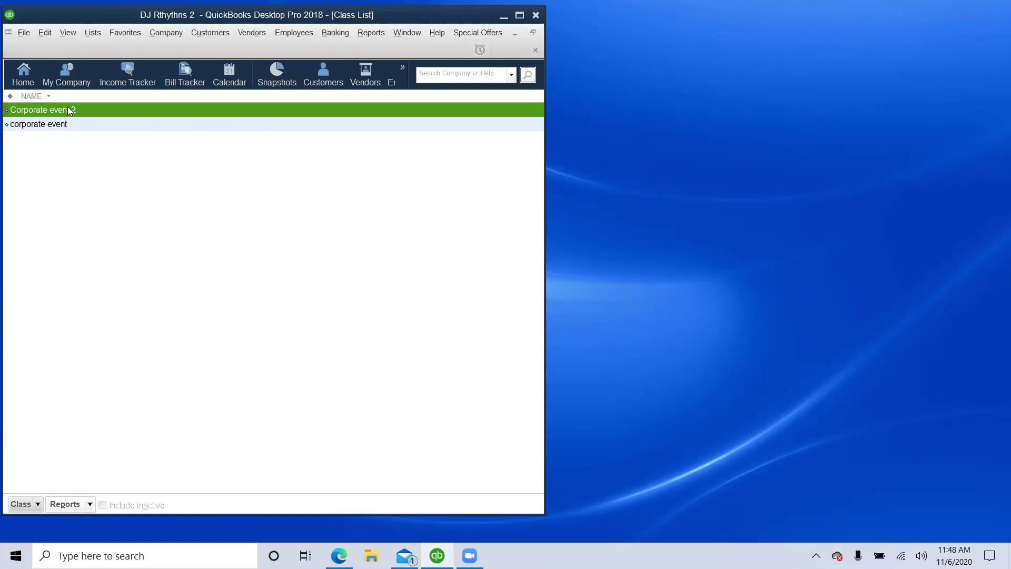
# - Delete the Corporate event 2 class and open the corporate event class for editing
pyautogui.rightClick(71, 111)
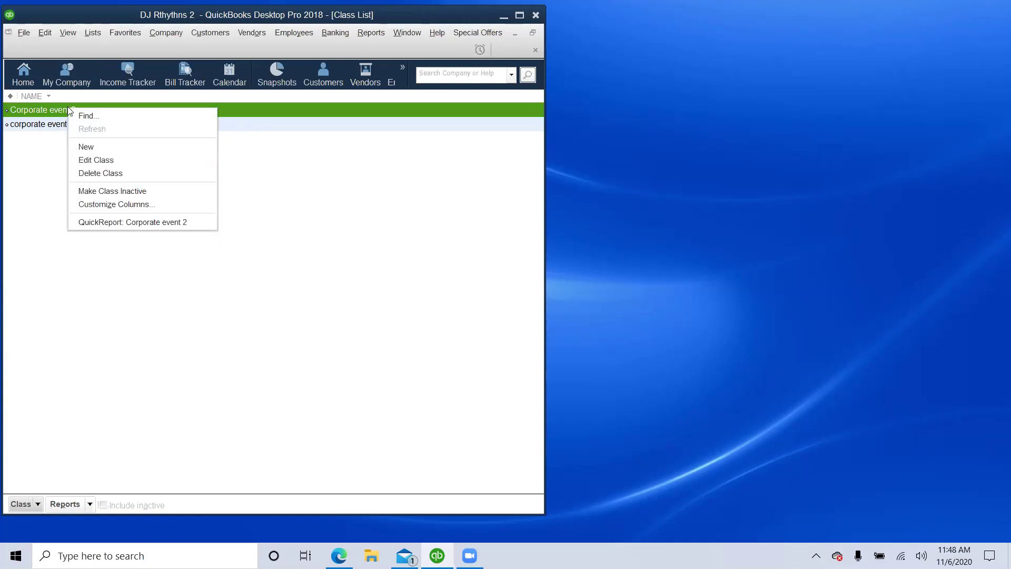
pyautogui.click(112, 173)
pyautogui.click(468, 170)
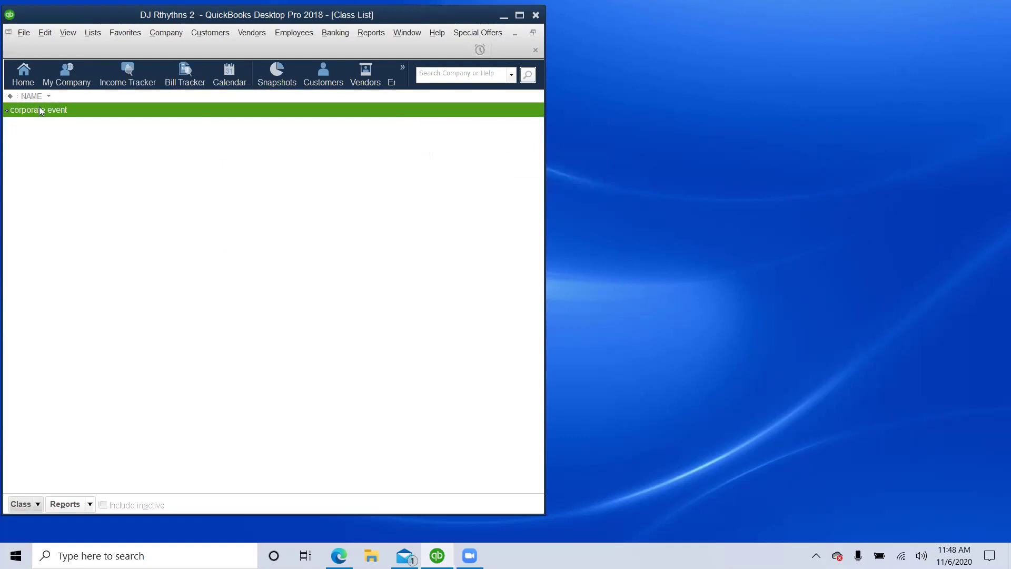
pyautogui.rightClick(41, 109)
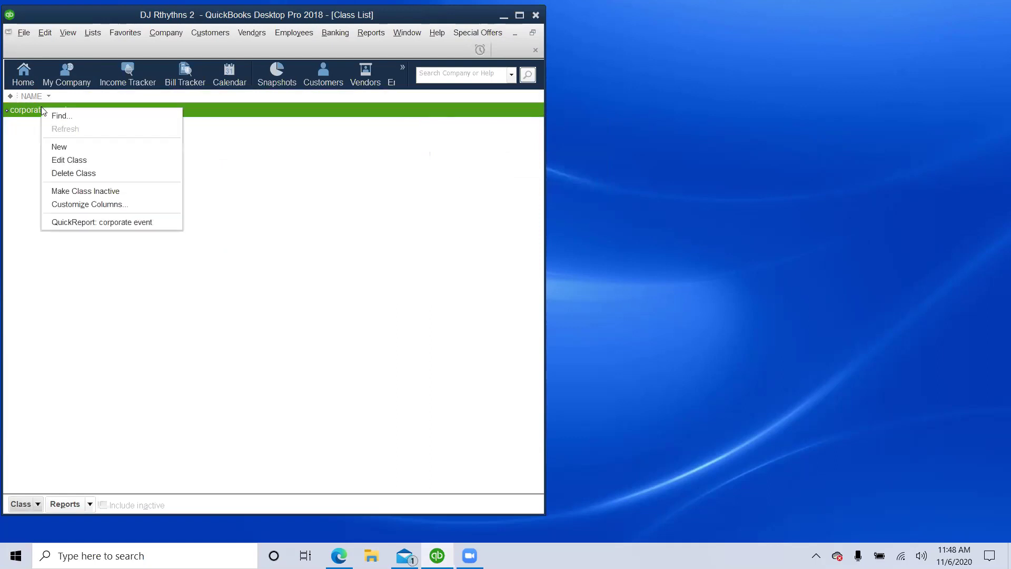
pyautogui.click(80, 160)
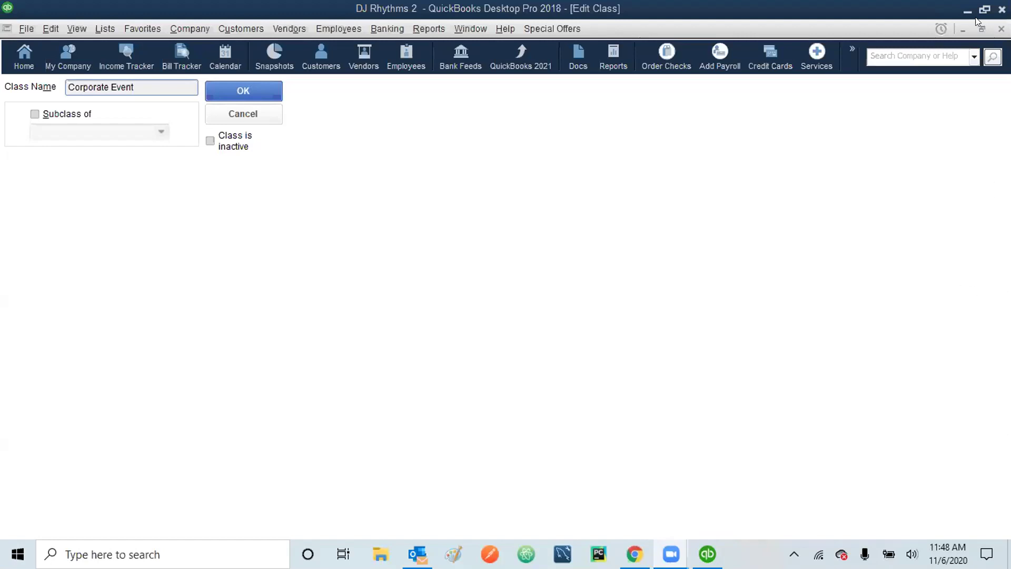
# - Save the class as Corporate Event, close the Class List, and dismiss the Customers menu
pyautogui.press('Return')
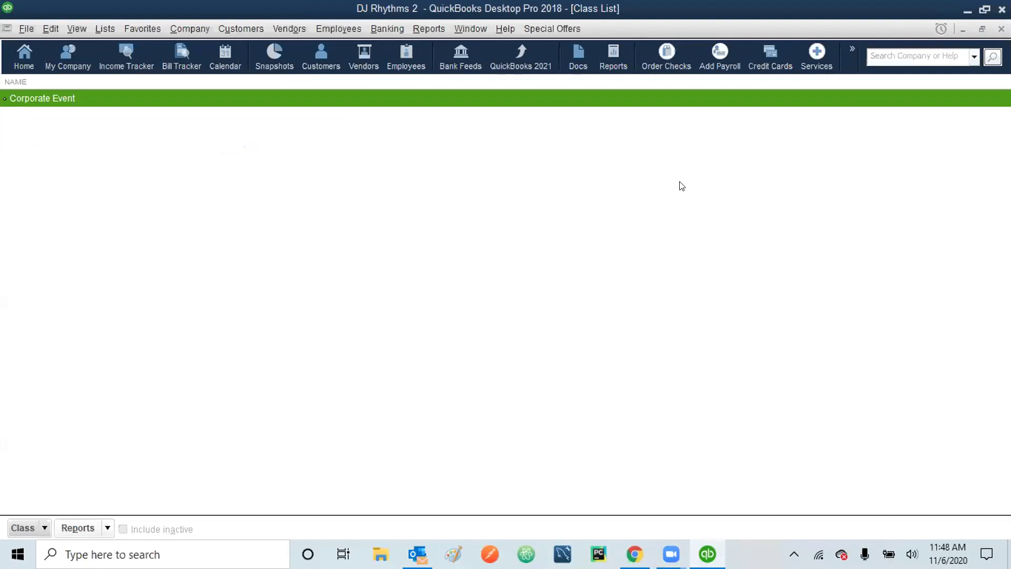
pyautogui.click(1002, 29)
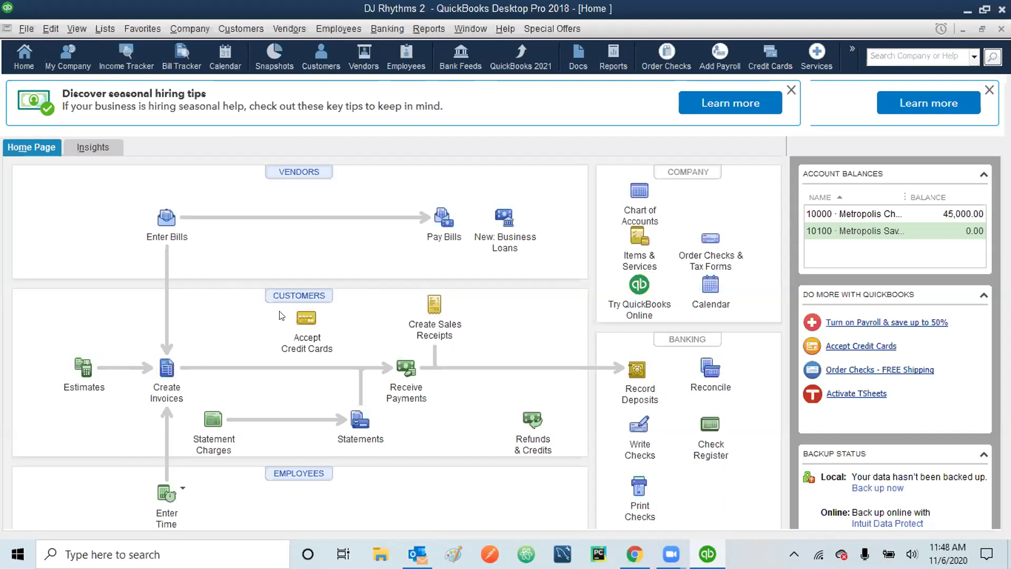
pyautogui.click(241, 29)
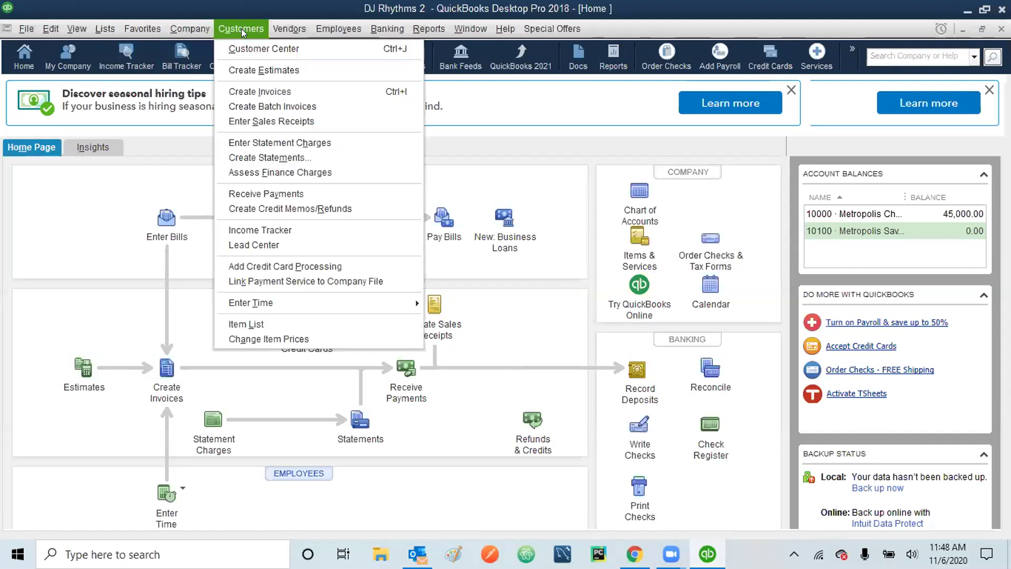
pyautogui.click(138, 289)
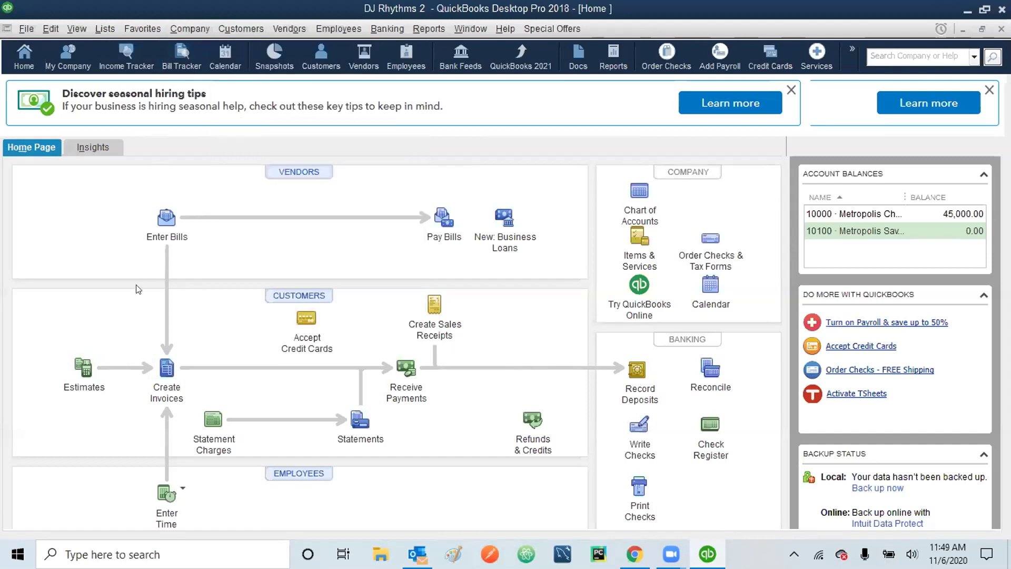
# - Start a new invoice for a chosen customer, with Class left empty and Email Later unchecked
pyautogui.click(163, 376)
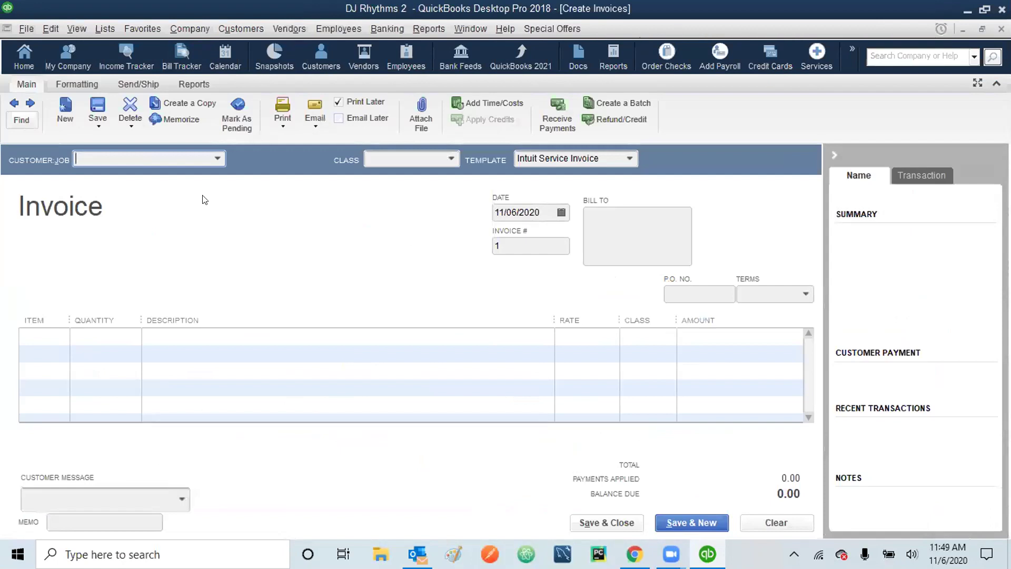
pyautogui.click(208, 157)
pyautogui.click(139, 212)
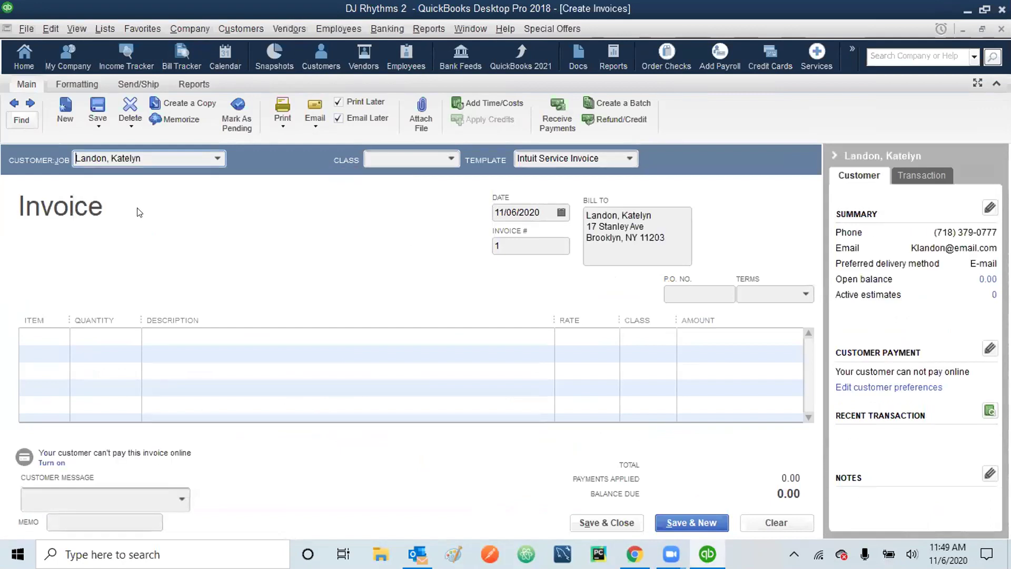
pyautogui.click(450, 158)
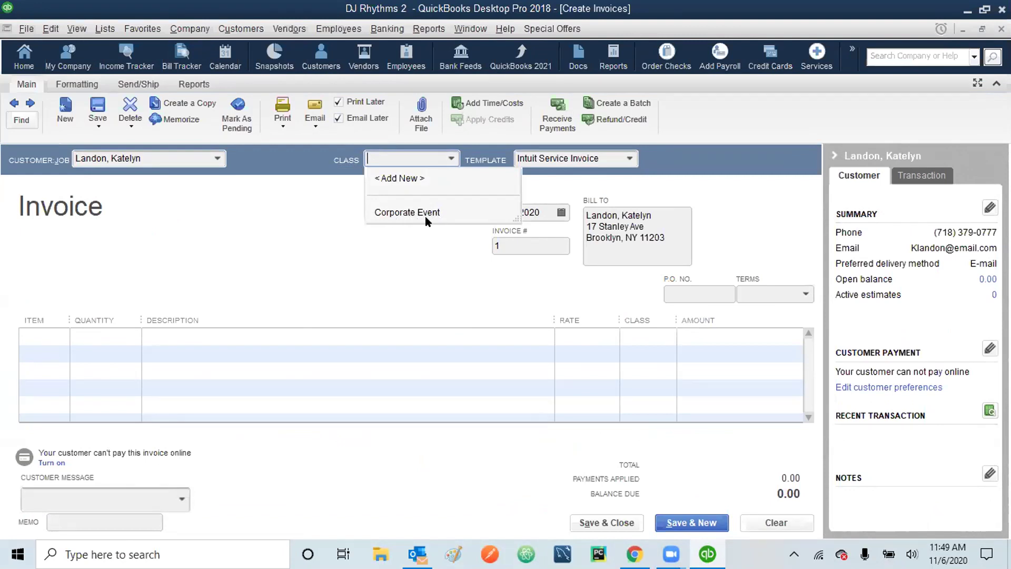
pyautogui.click(410, 244)
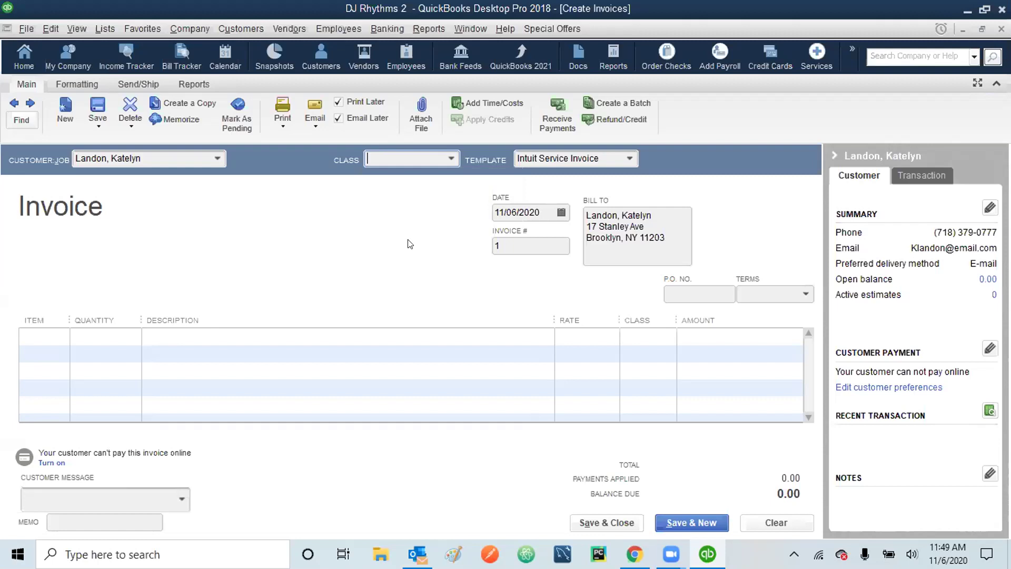
pyautogui.click(337, 119)
# - Change the invoice date to 01/14/2023
pyautogui.moveTo(538, 209); pyautogui.dragTo(450, 214)
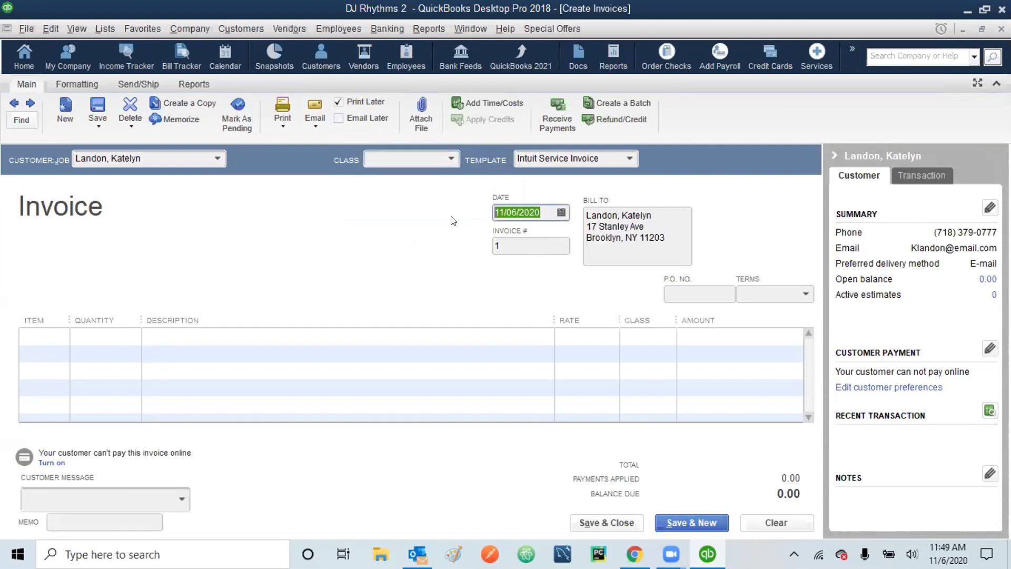
pyautogui.write('01142023')
pyautogui.press('Tab')
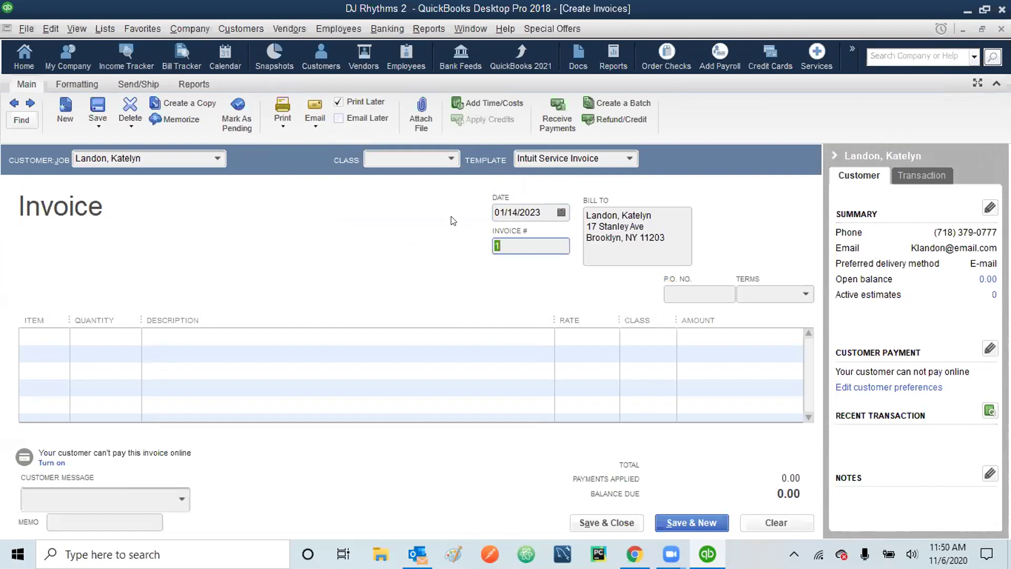
pyautogui.press('Tab')
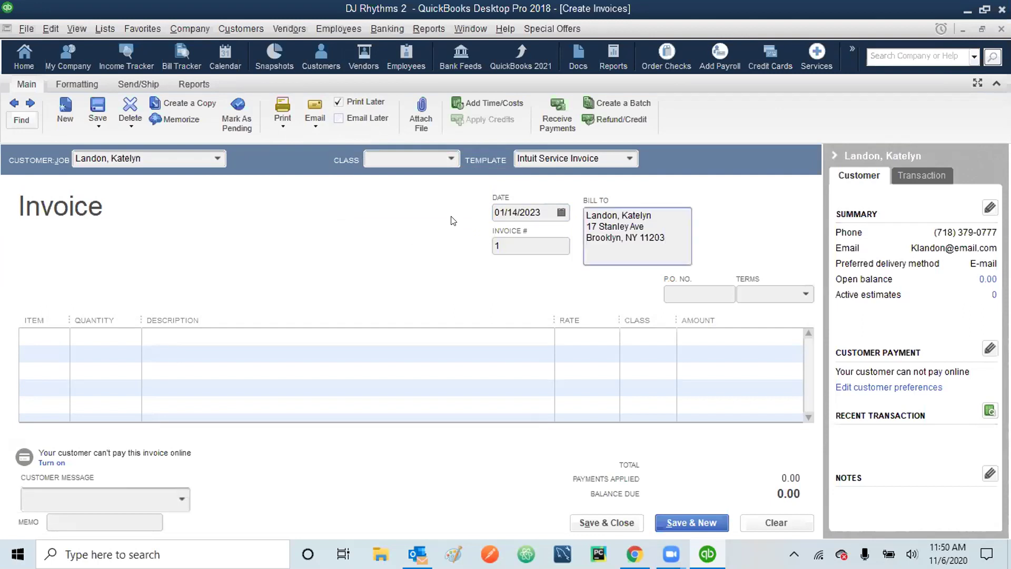
pyautogui.press('Tab')
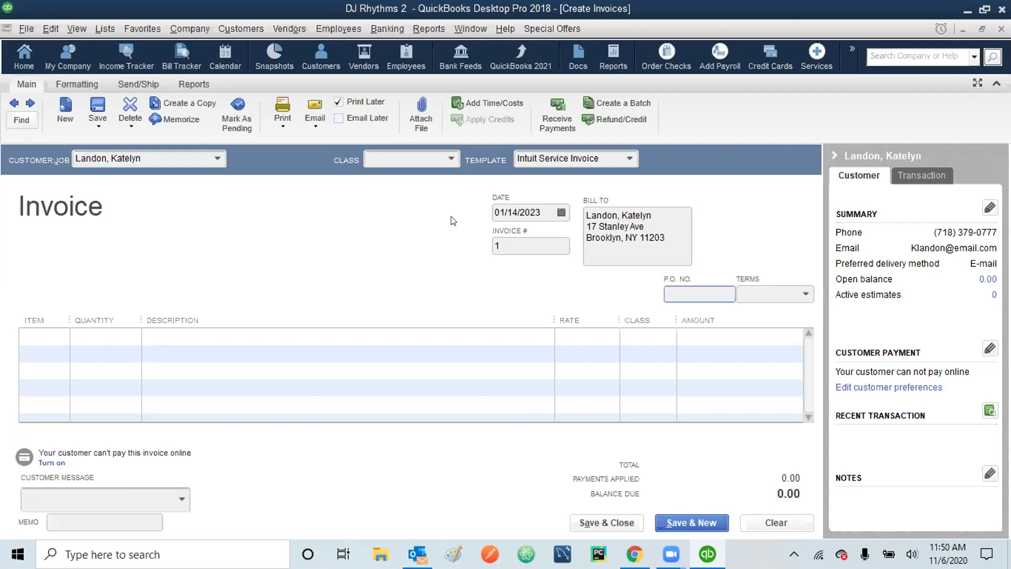
pyautogui.press('Tab')
pyautogui.press('Tab')
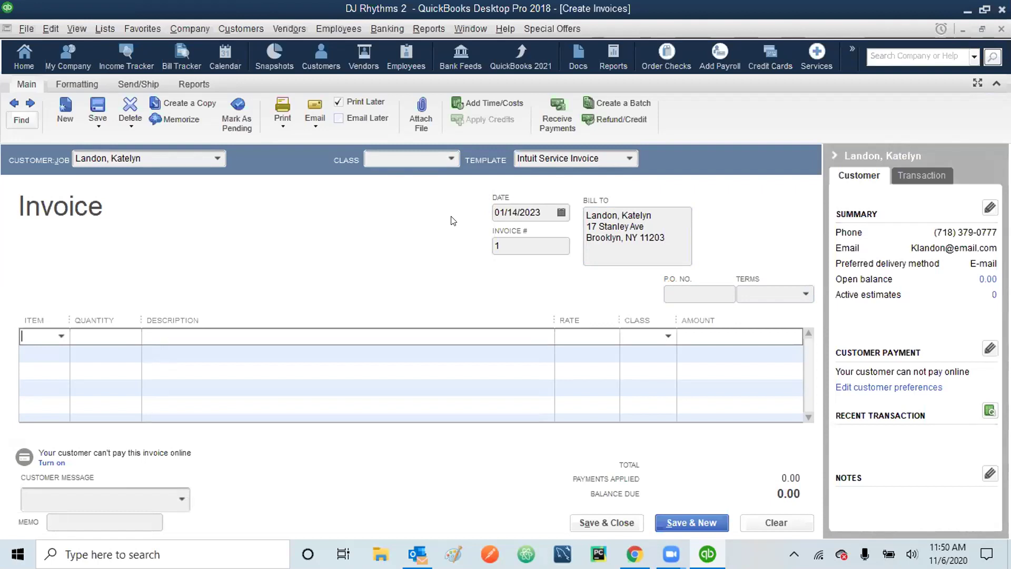
# - Bill 5 × 210 Wedding Base Package and 4 × 310 Sweet Sixteen Base Package, totalling 1,350.00
pyautogui.write('210')
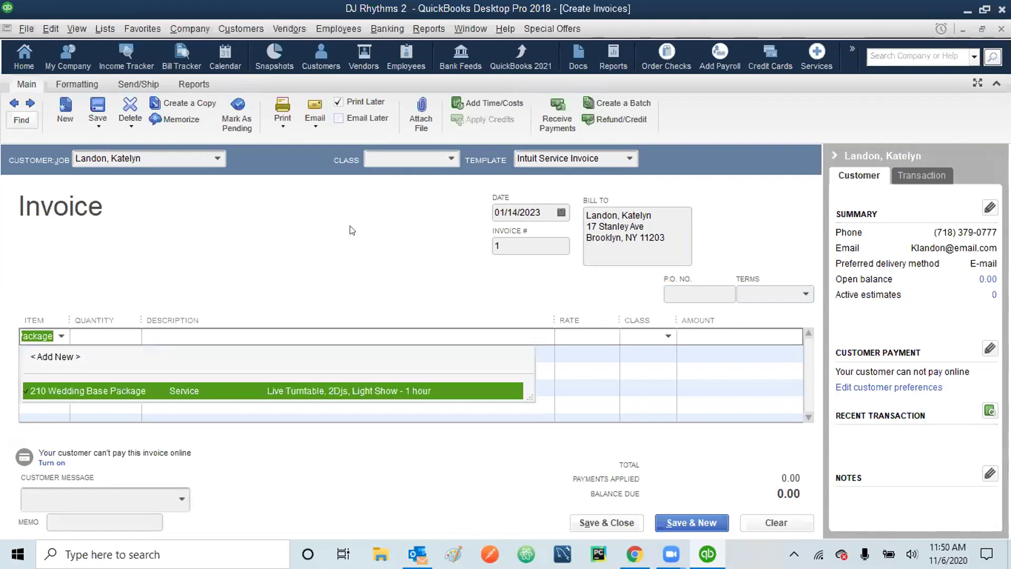
pyautogui.click(91, 387)
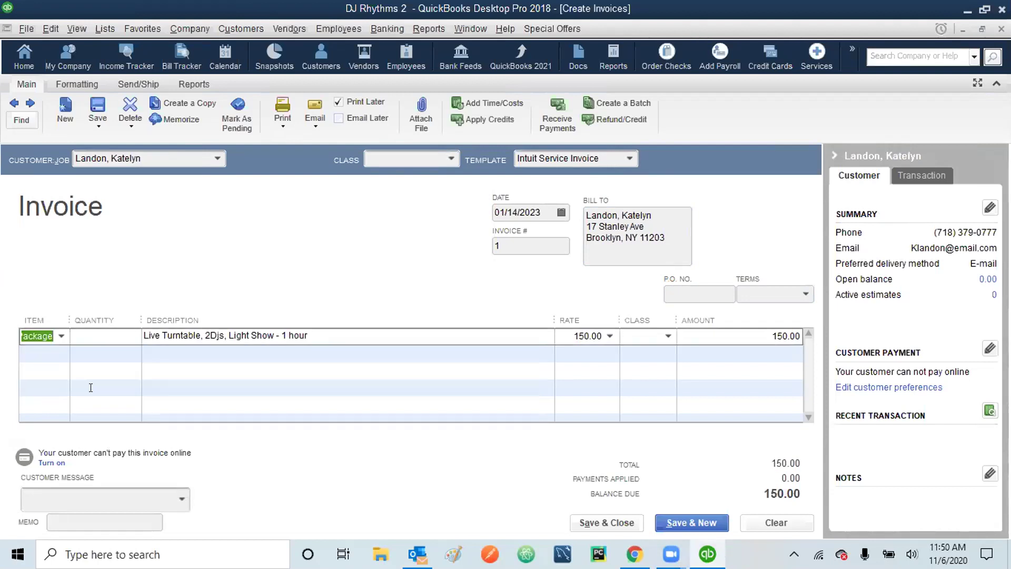
pyautogui.click(115, 328)
pyautogui.write('5')
pyautogui.click(59, 352)
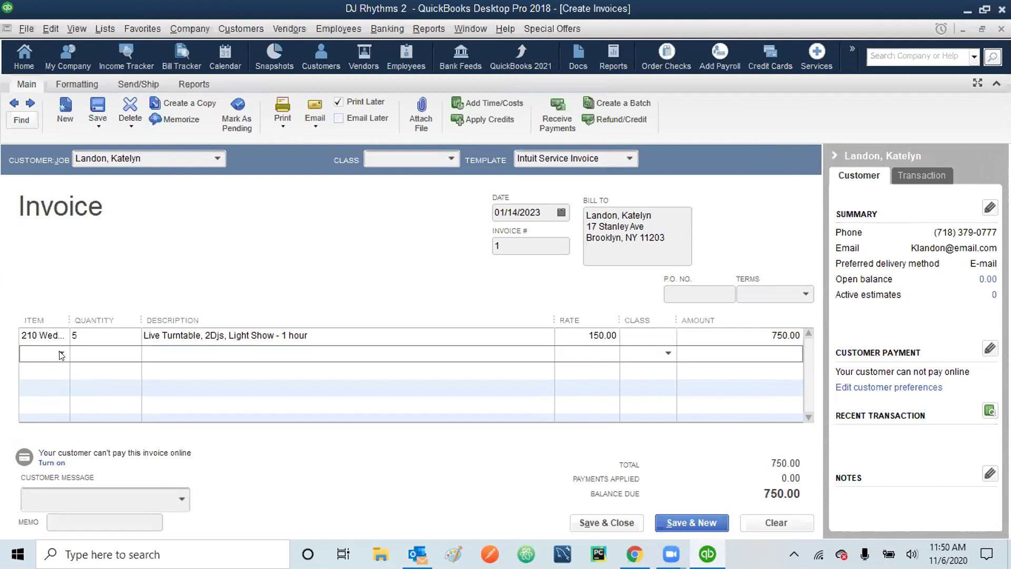
pyautogui.write('3')
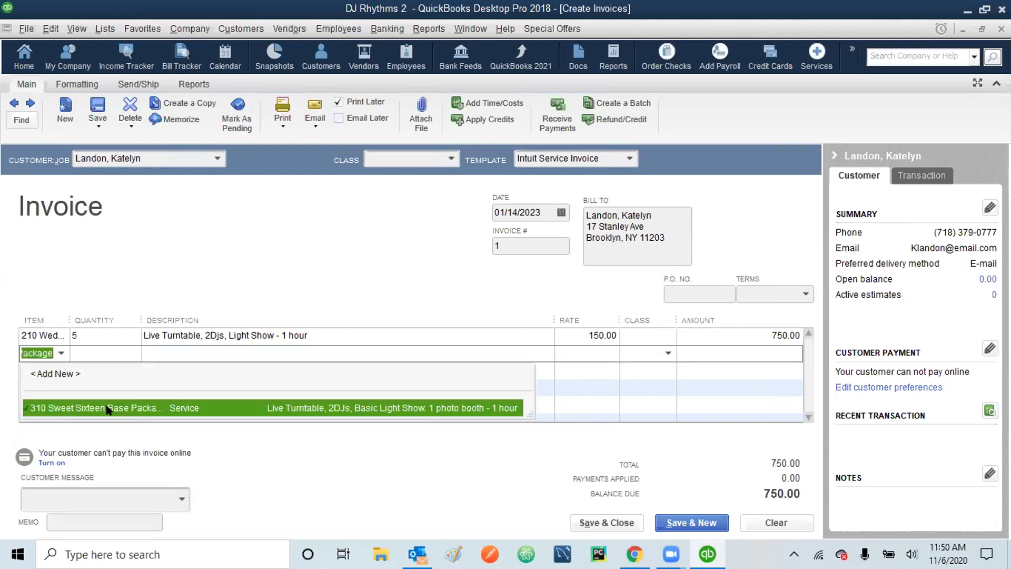
pyautogui.click(108, 408)
pyautogui.press('Tab')
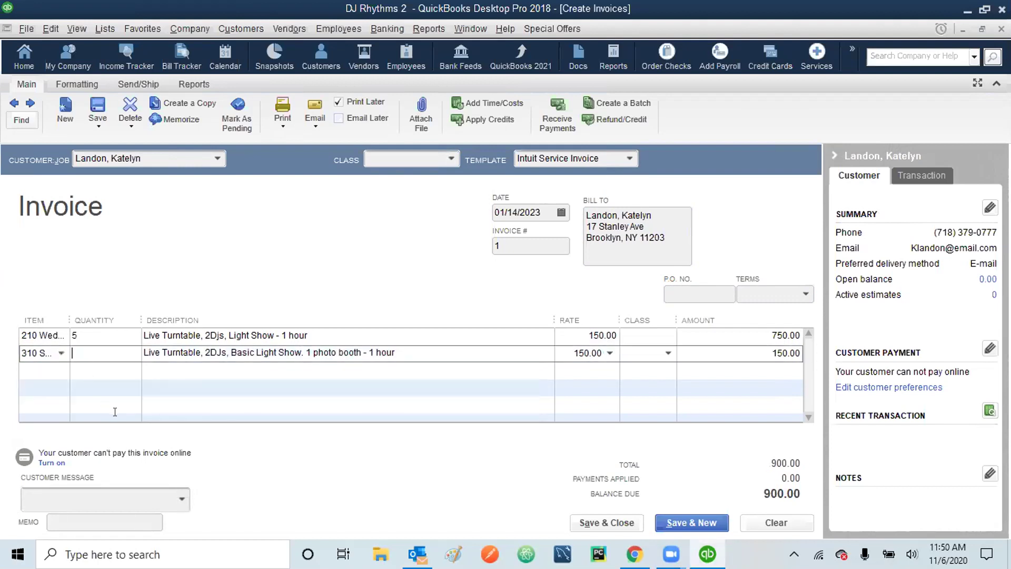
pyautogui.write('4')
pyautogui.press('Tab')
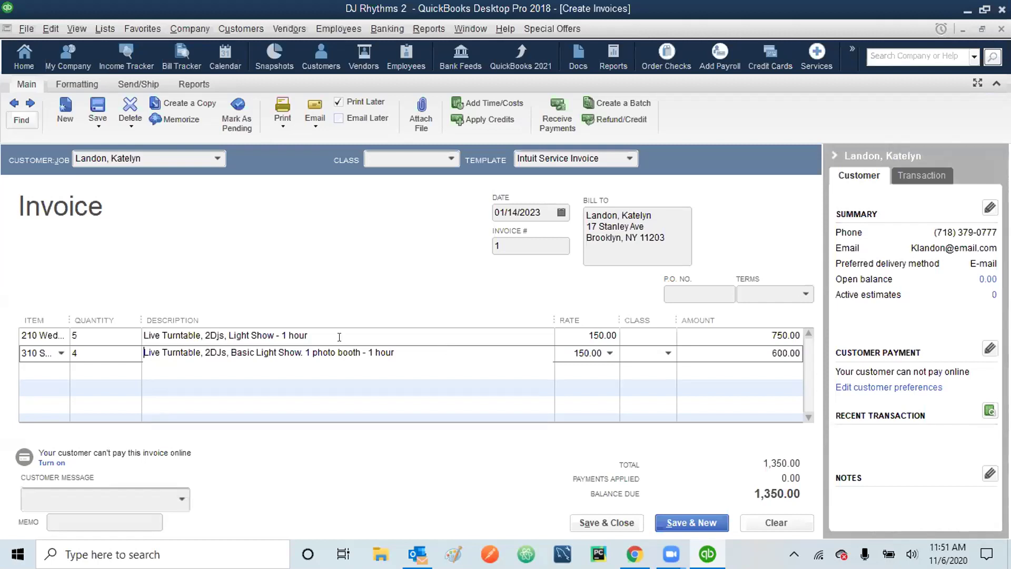
pyautogui.click(66, 491)
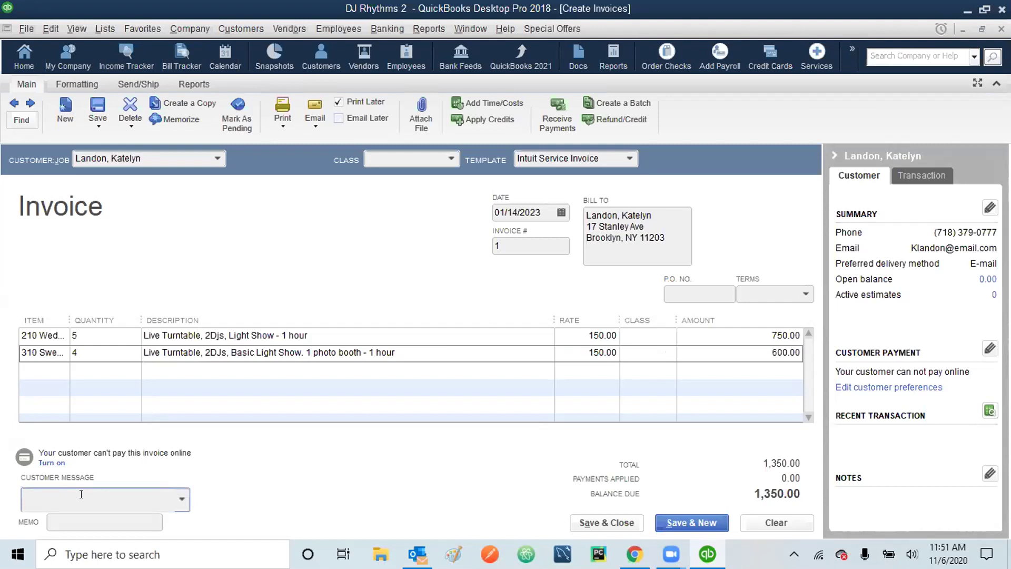
# - Add the 'It's been a pleasure working with you!' message and a memo naming the customer and both events, then Save & New
pyautogui.click(181, 498)
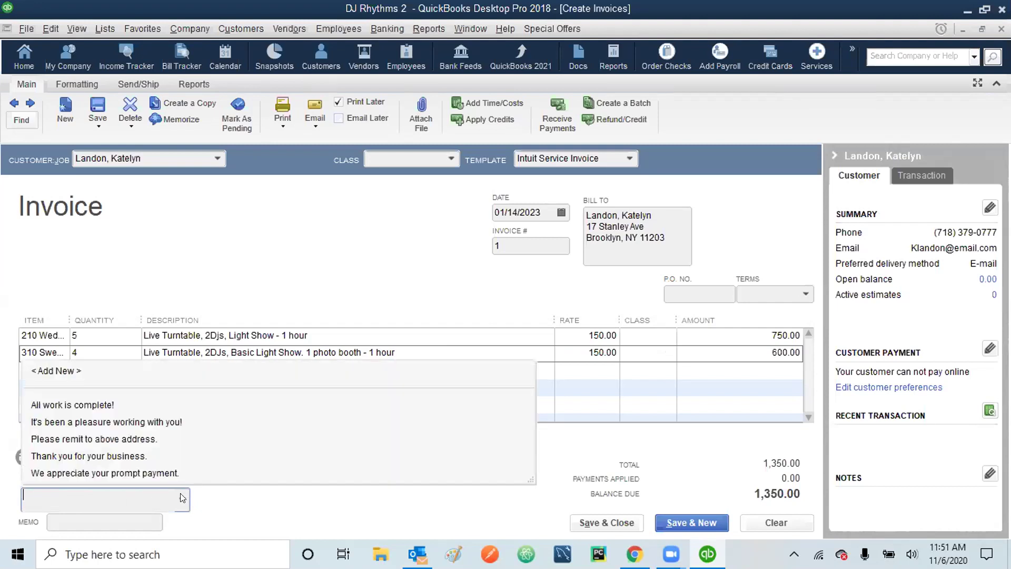
pyautogui.click(86, 424)
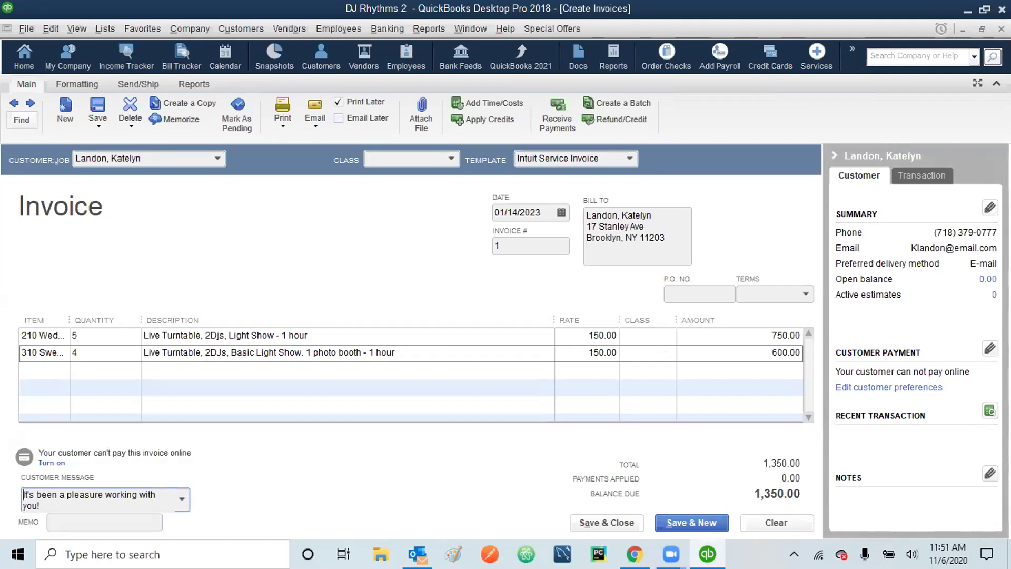
pyautogui.click(90, 518)
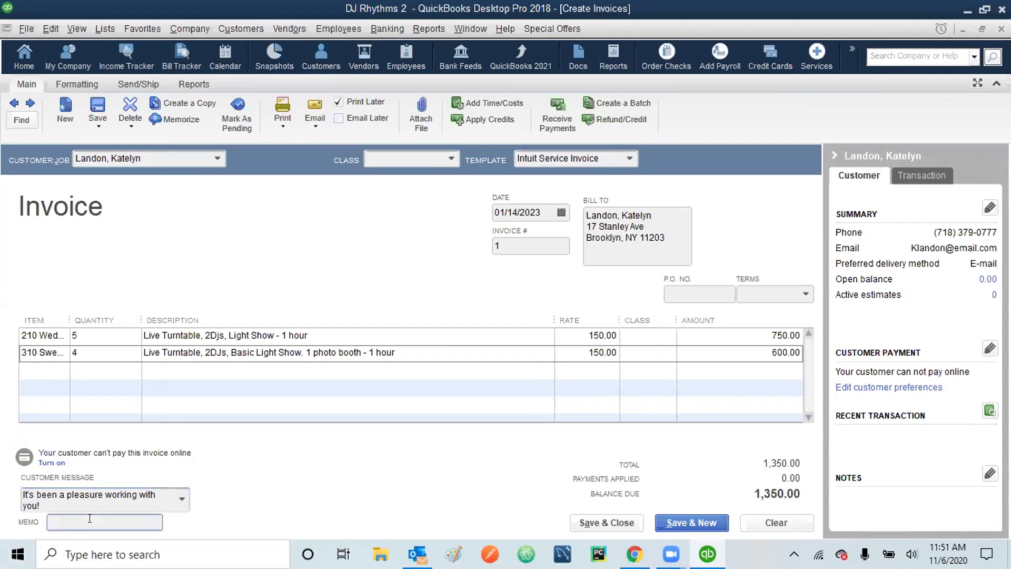
pyautogui.write('Landon')
pyautogui.write(', Wedding')
pyautogui.write(' and Sw')
pyautogui.write('eet')
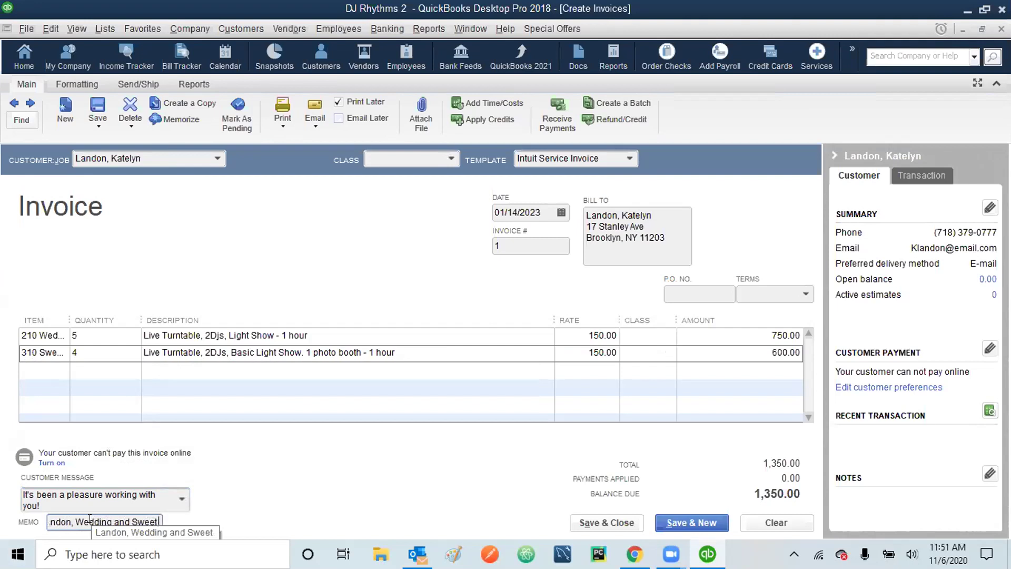
pyautogui.write(' Sixteen')
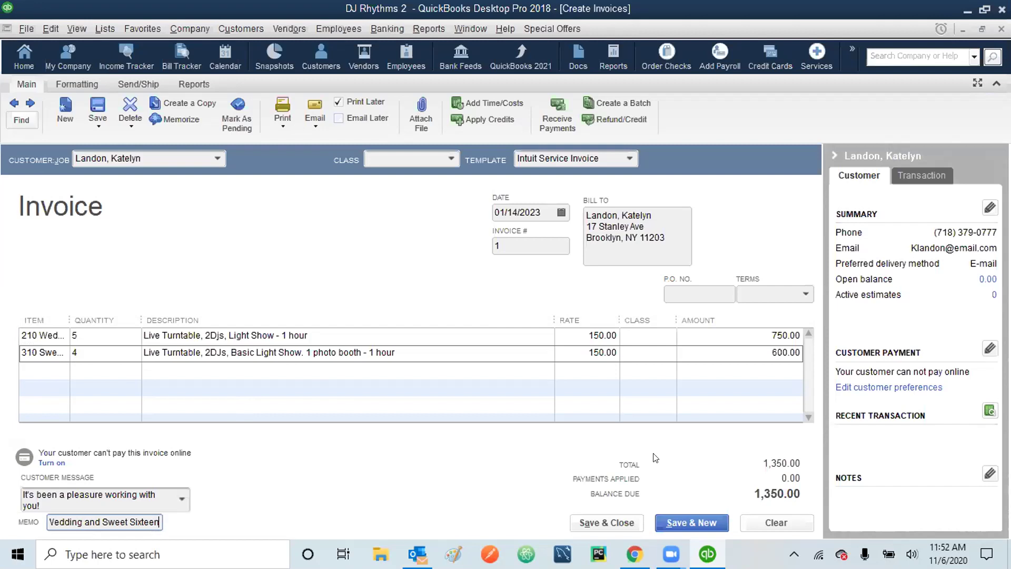
pyautogui.click(694, 523)
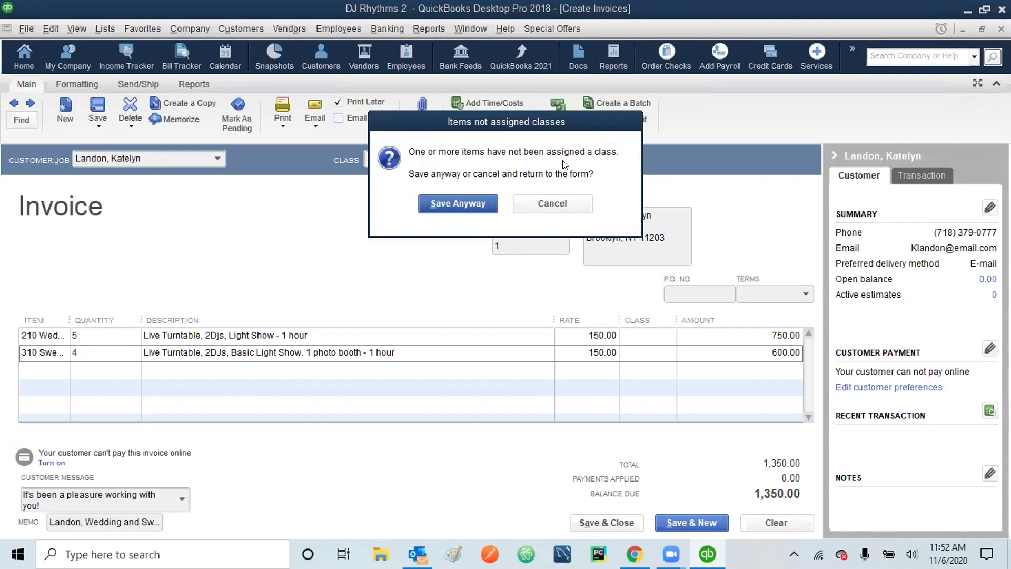
# - Save invoice 1 without classes, then quick-add a new customer by full name for invoice 2
pyautogui.click(456, 204)
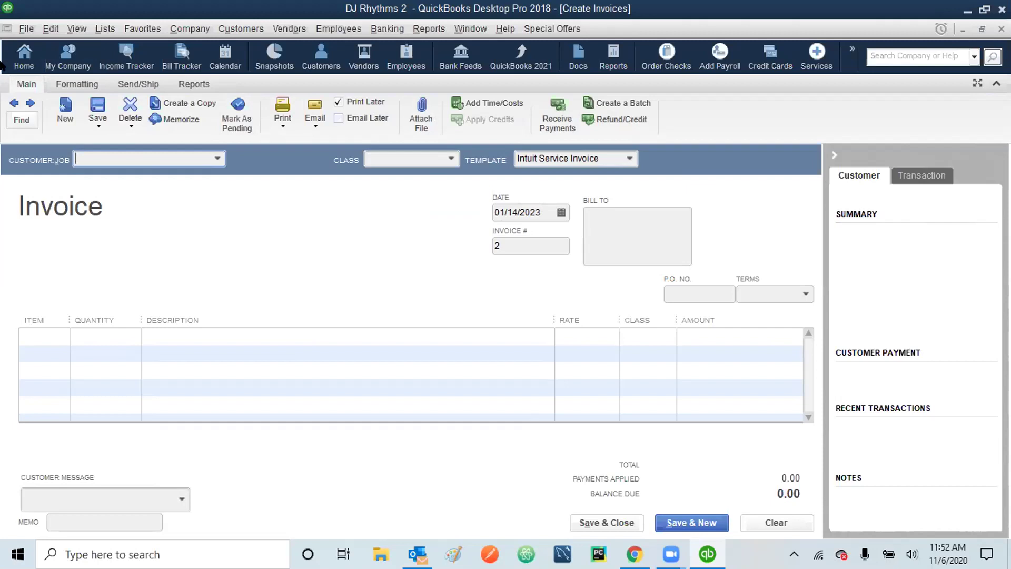
pyautogui.click(216, 158)
pyautogui.click(144, 164)
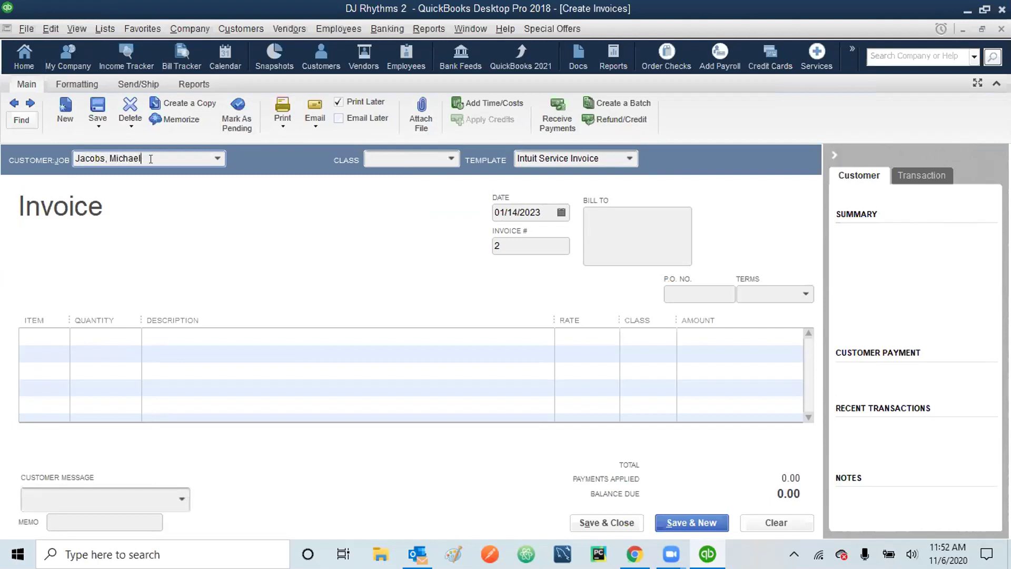
pyautogui.press('Tab')
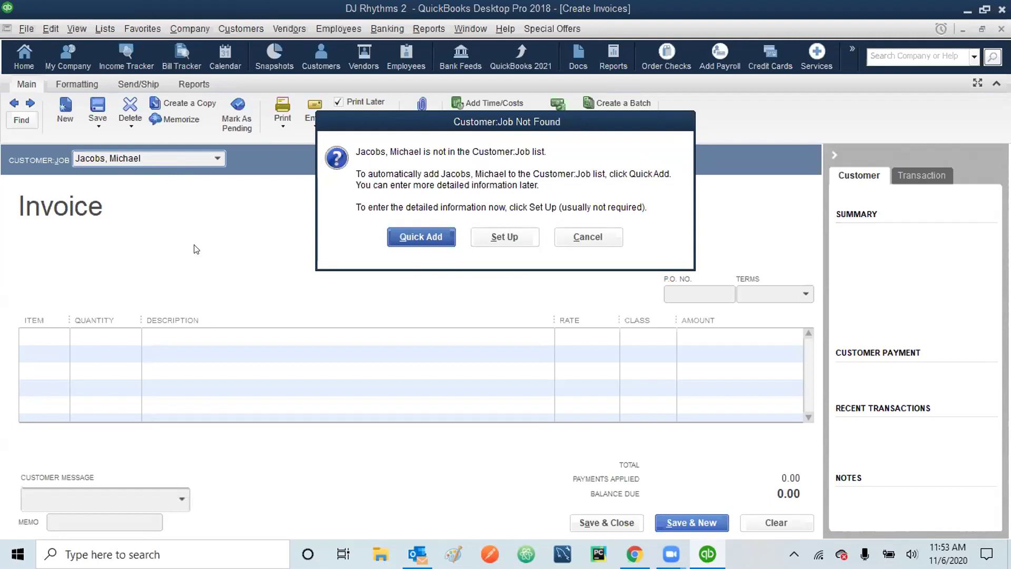
pyautogui.click(419, 237)
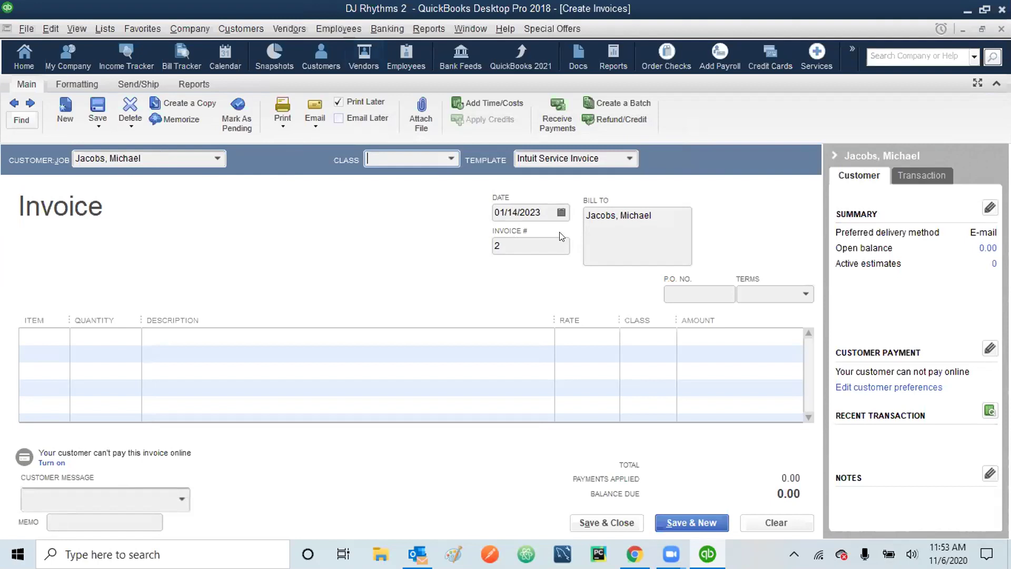
# - Change invoice 2's date to 01/18/2023
pyautogui.click(516, 210)
pyautogui.press('BackSpace')
pyautogui.write('8')
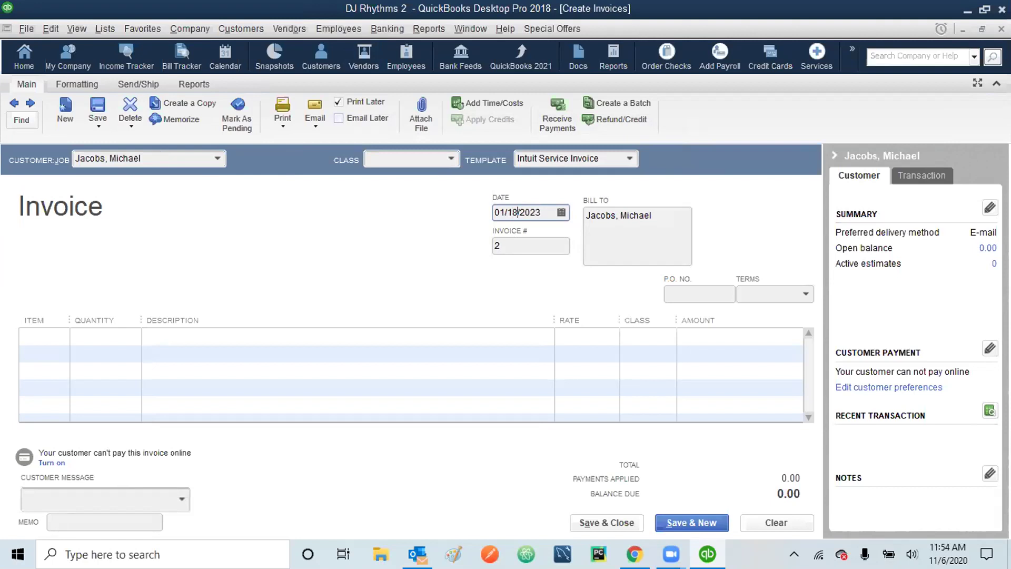
pyautogui.press('Tab')
pyautogui.press('Tab')
pyautogui.press('Tab')
pyautogui.press('Tab')
pyautogui.press('Tab')
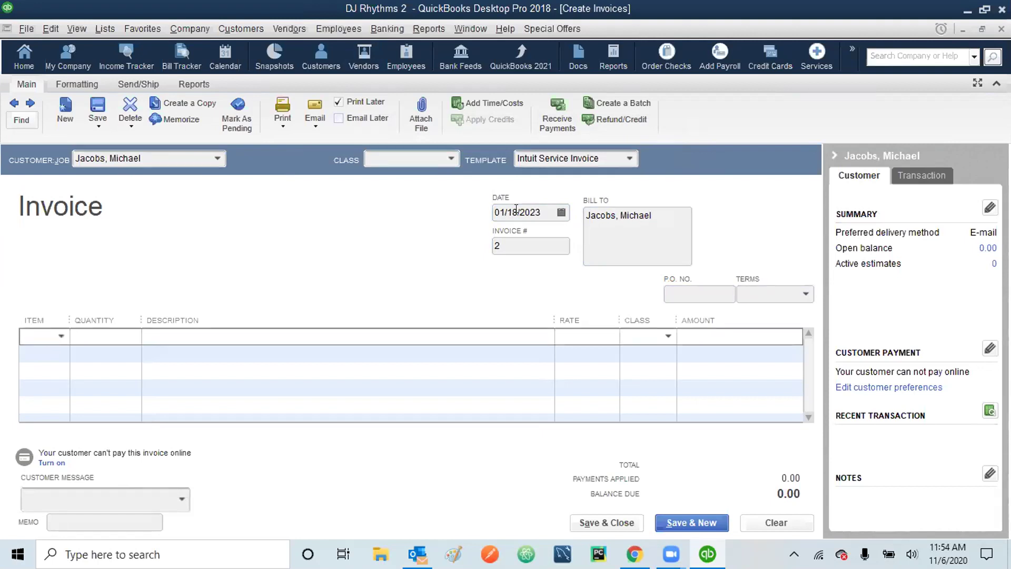
# - Add a line for 5 × 210 Wedding Base Package, assigned to the Corporate Event class
pyautogui.write('2')
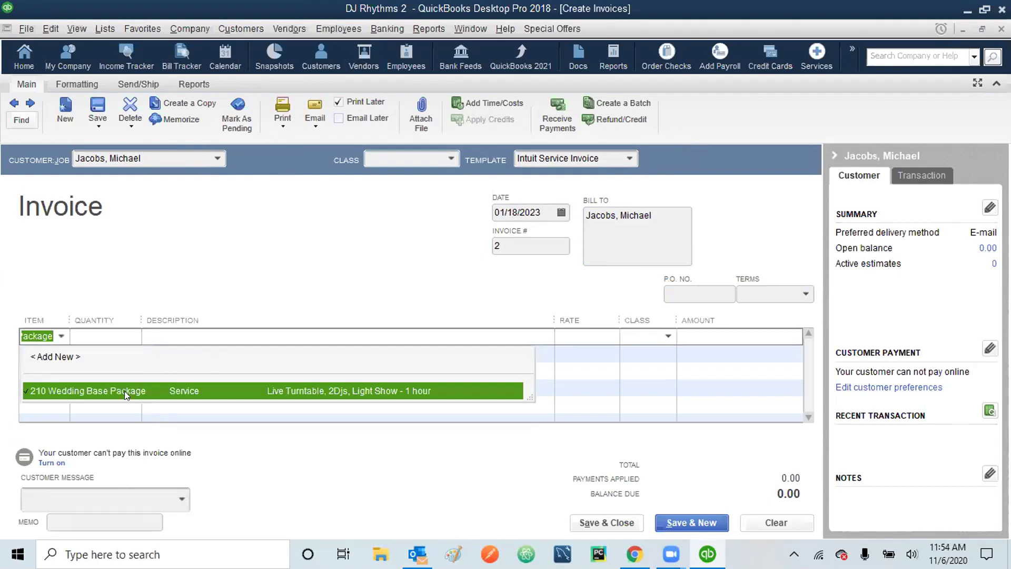
pyautogui.click(123, 393)
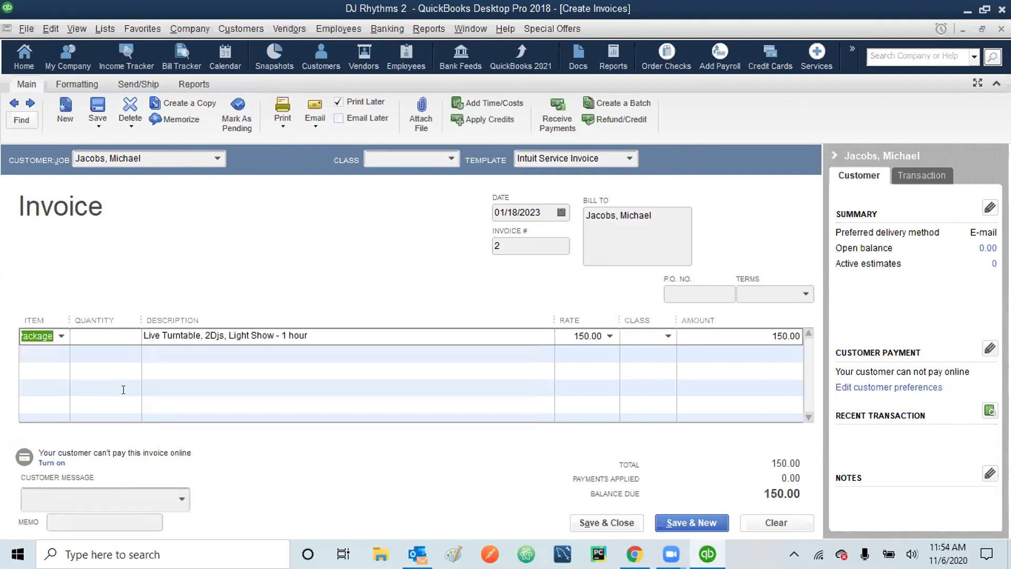
pyautogui.click(116, 332)
pyautogui.write('5')
pyautogui.press('Tab')
pyautogui.press('Tab')
pyautogui.press('Tab')
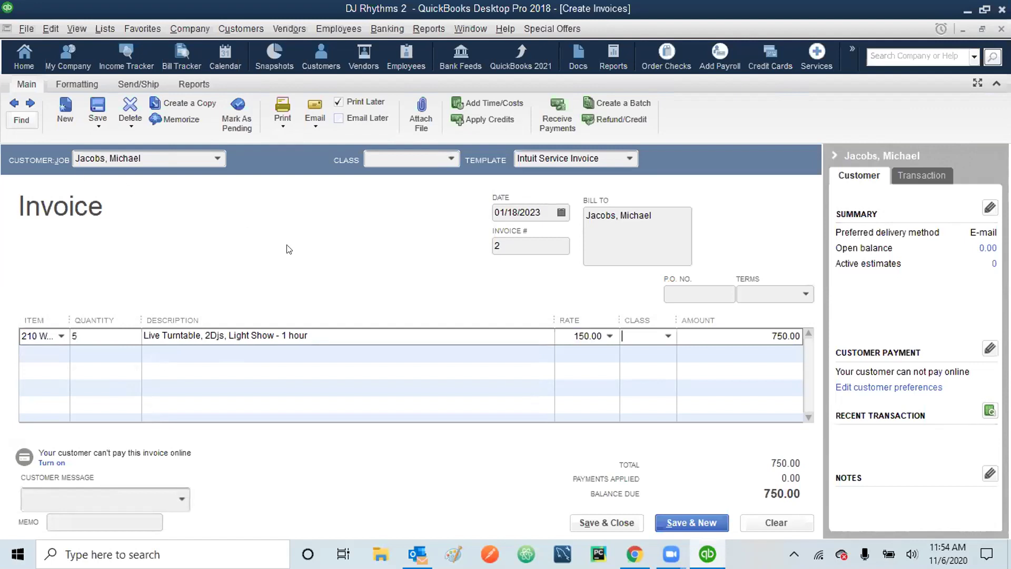
pyautogui.click(667, 336)
pyautogui.click(661, 390)
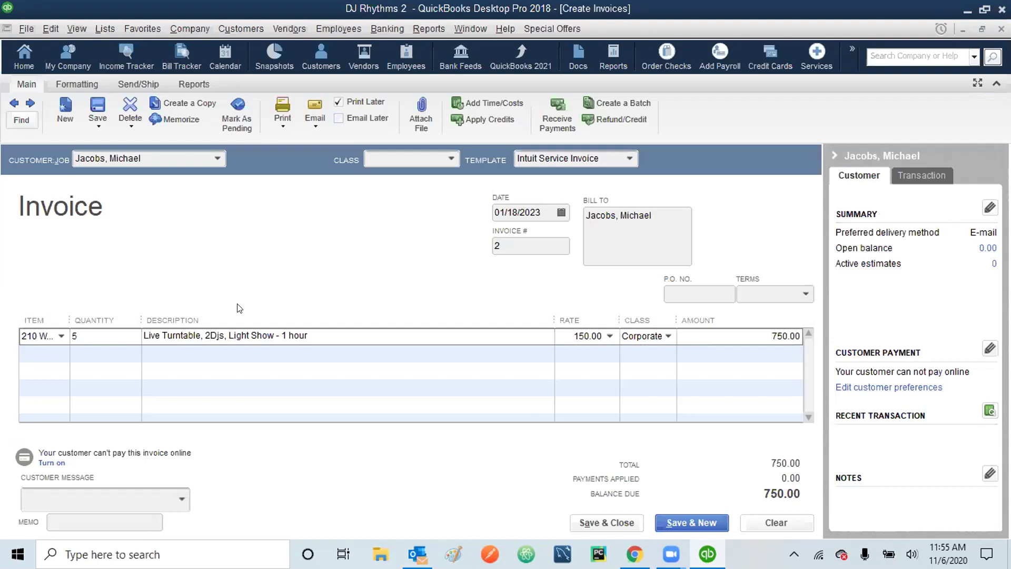
# - Add a second line of 3 × item 110 Corporate Base Package, classed Corporate Event
pyautogui.press('Tab')
pyautogui.press('Tab')
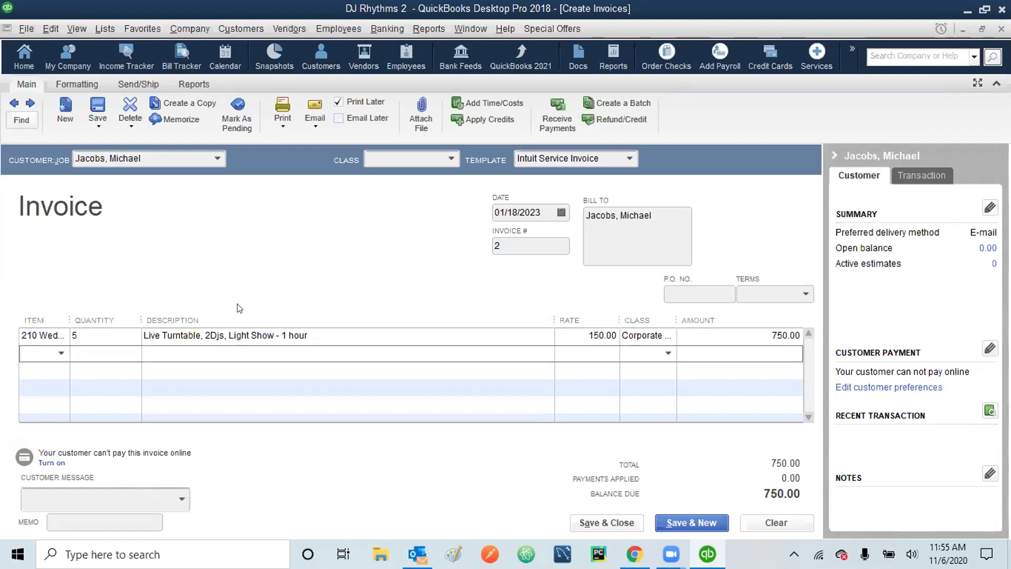
pyautogui.write('110')
pyautogui.click(83, 406)
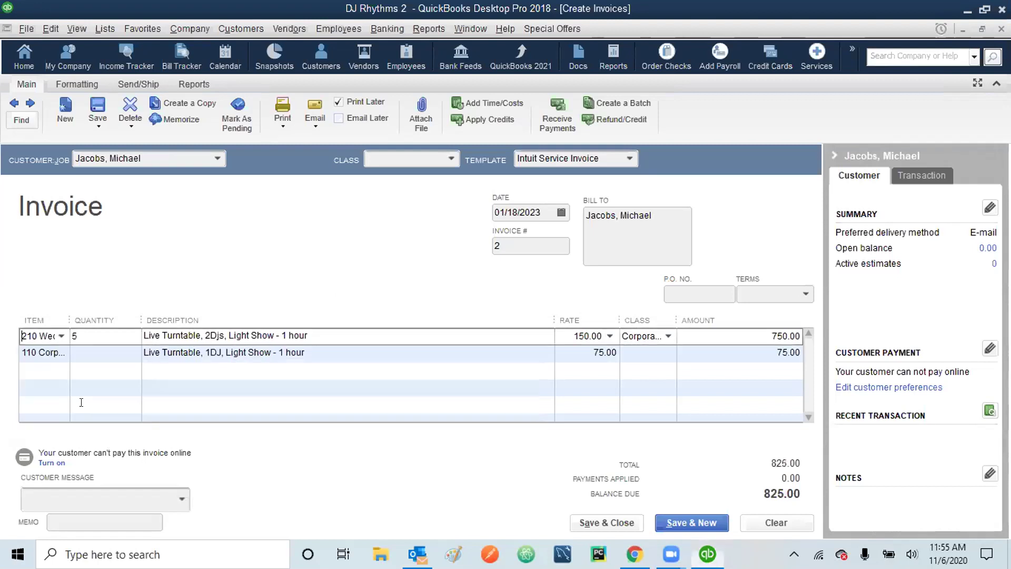
pyautogui.click(100, 350)
pyautogui.write('3')
pyautogui.press('Tab')
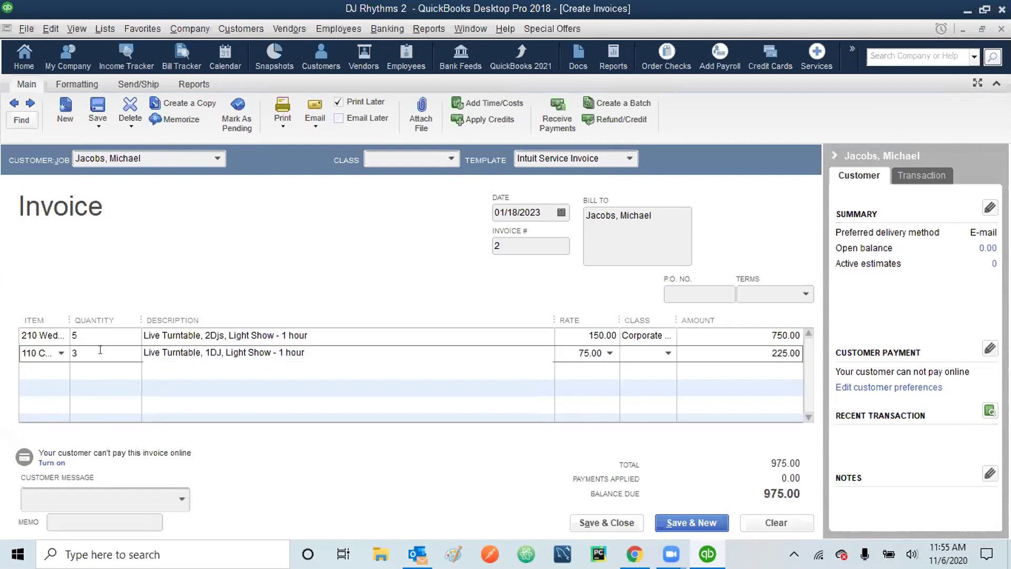
pyautogui.click(667, 353)
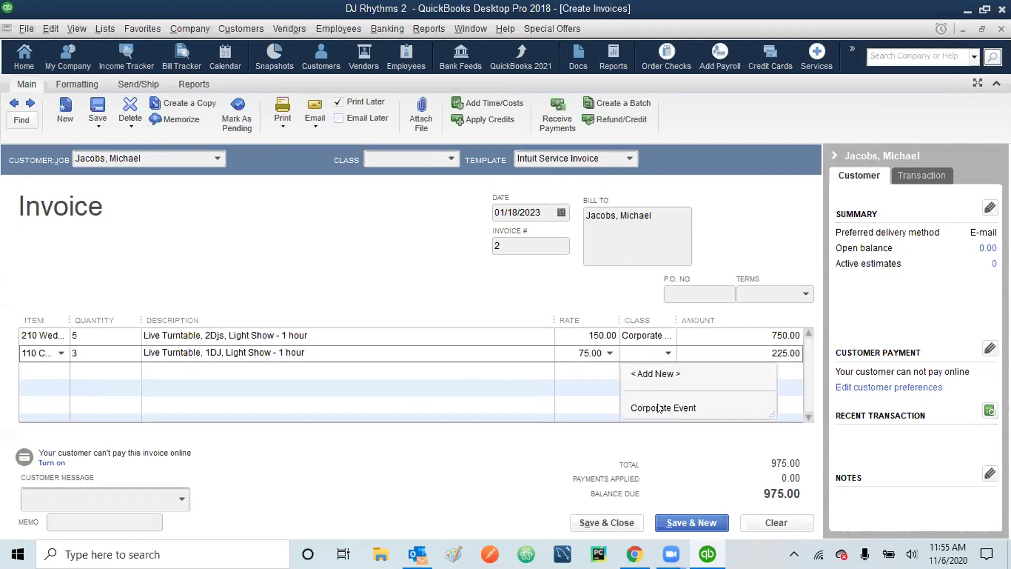
pyautogui.click(659, 407)
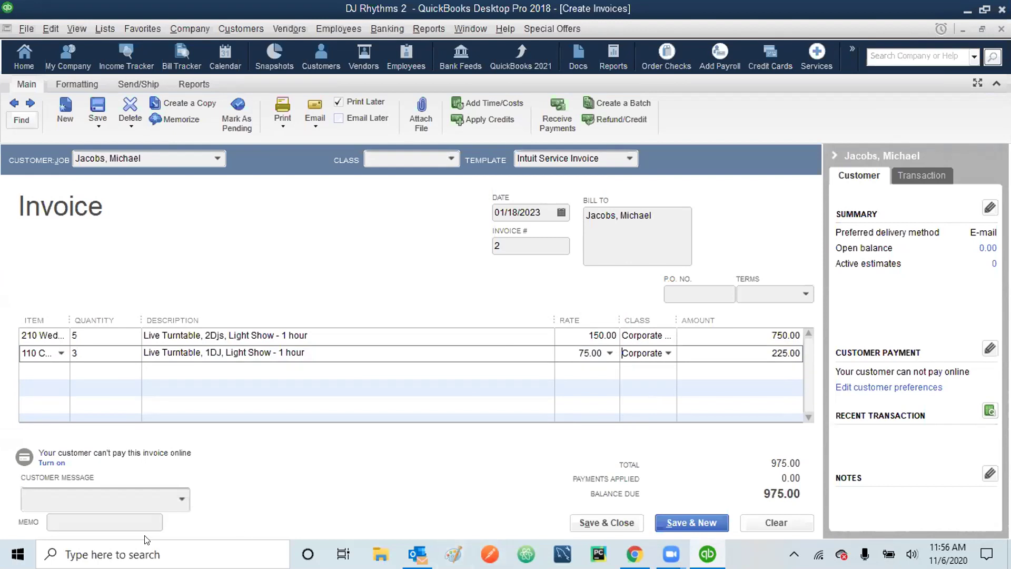
# - Add the 'It's been a pleasure working with you!' message and memo with customer name plus 'Wedding Feb4, Corp Event Jan 30', then save
pyautogui.click(182, 500)
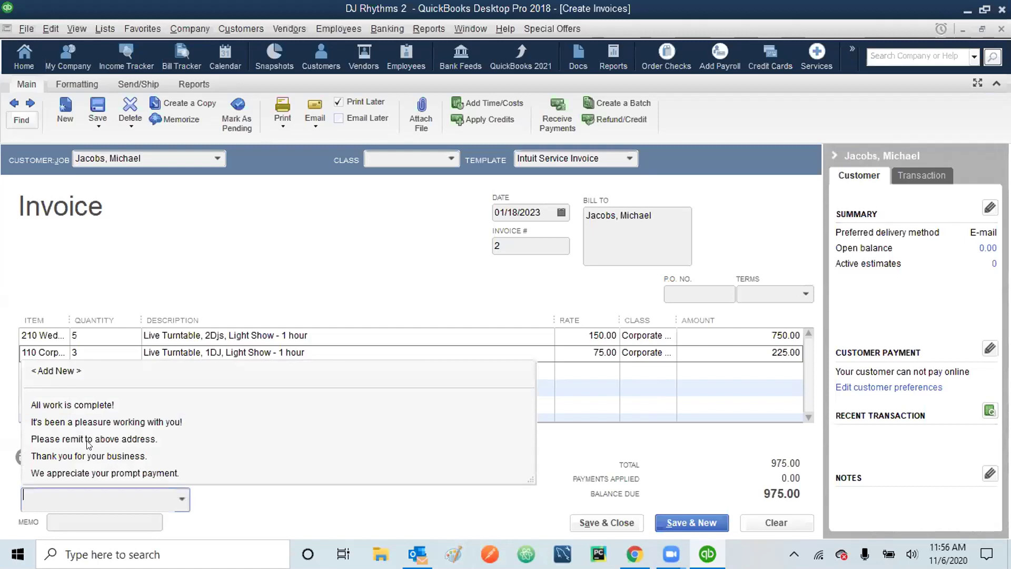
pyautogui.click(86, 422)
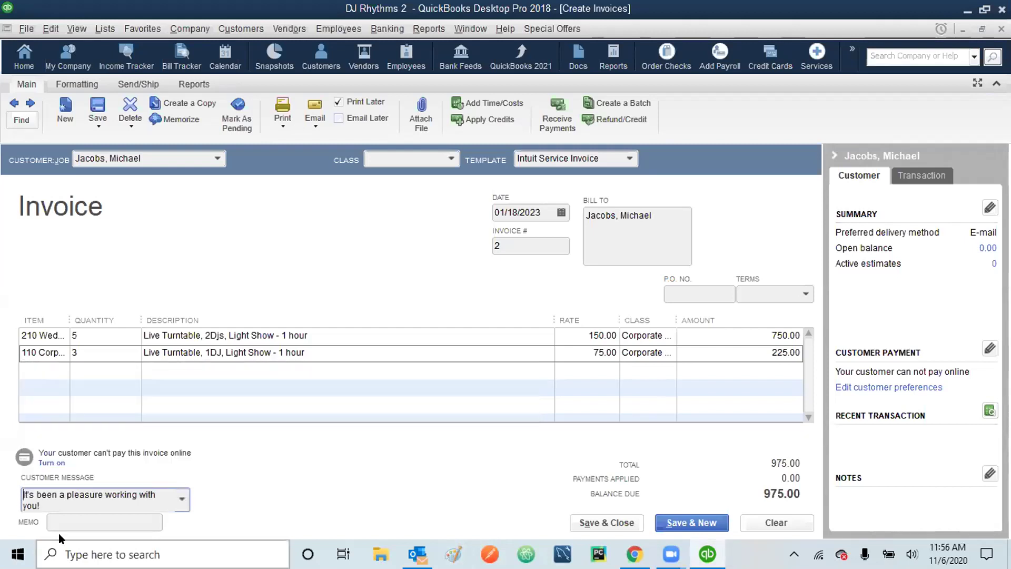
pyautogui.click(70, 518)
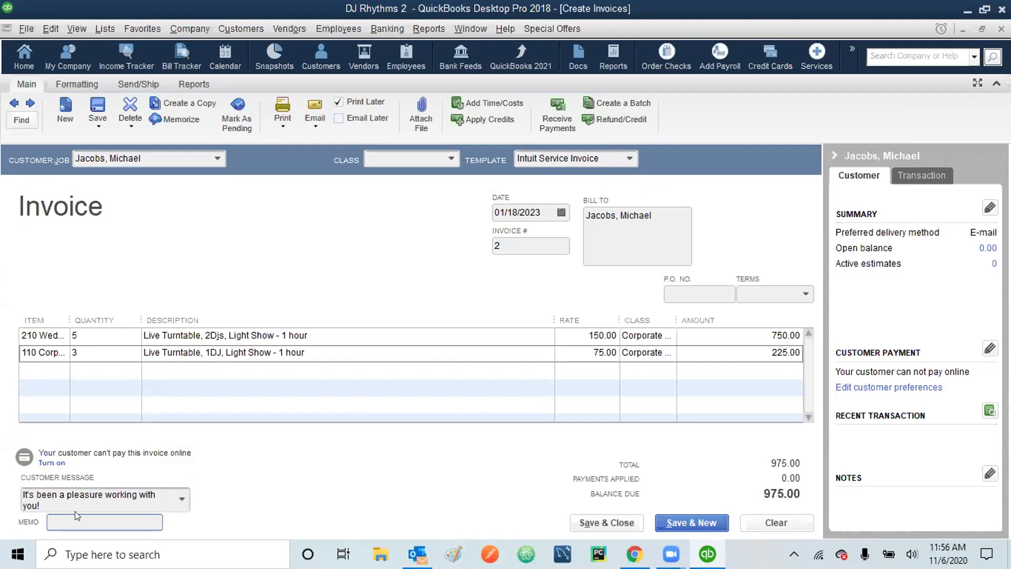
pyautogui.write('Jabcob')
pyautogui.write('s')
pyautogui.write(', ')
pyautogui.write('Wedding ')
pyautogui.write('Feb')
pyautogui.write('4')
pyautogui.write(', Co')
pyautogui.write('rp Event')
pyautogui.write(' Jan')
pyautogui.write(' 30')
pyautogui.click(600, 522)
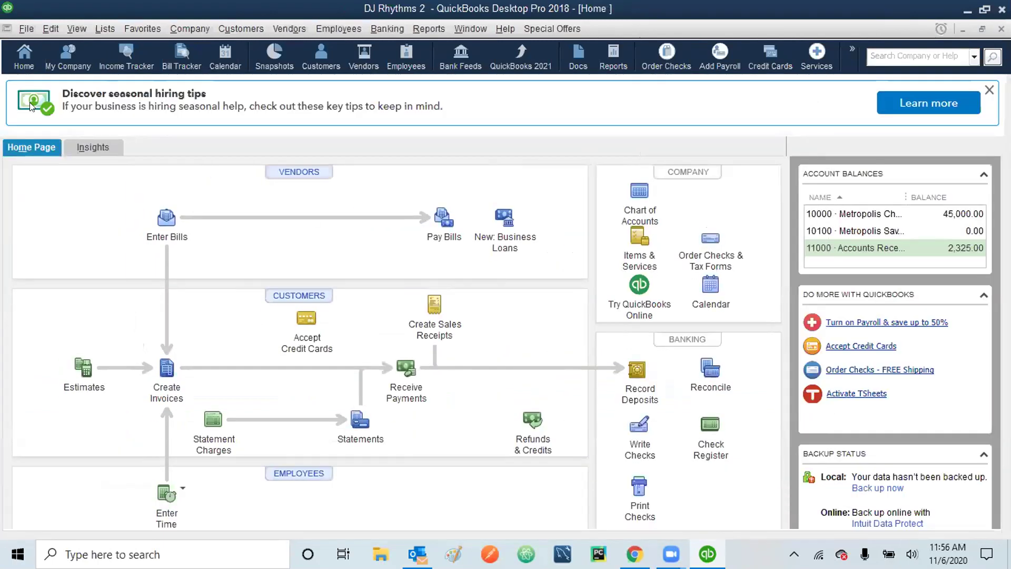
# - Add a class named 'Private Event' from Lists > Class List, then close the list
pyautogui.click(96, 29)
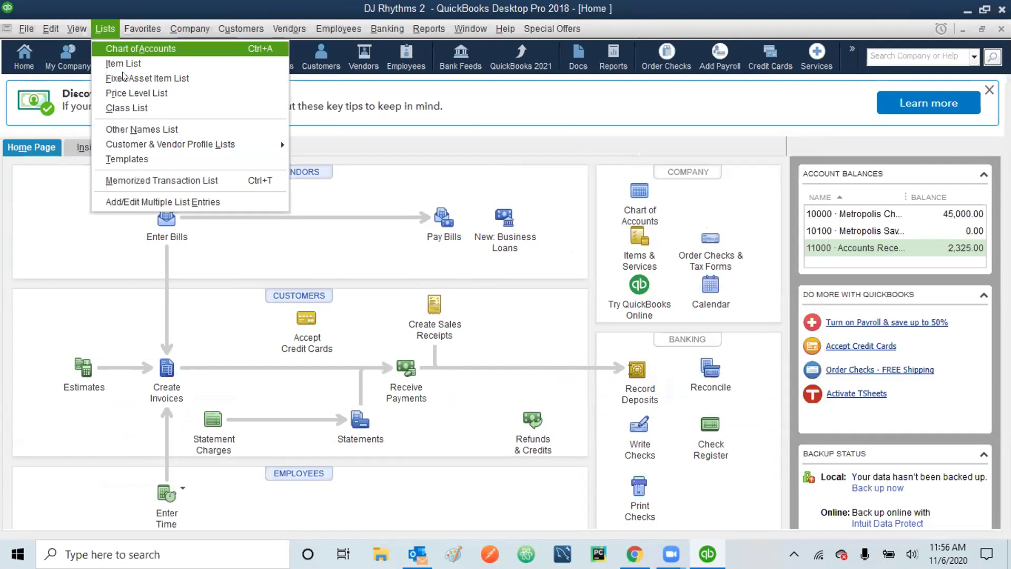
pyautogui.click(132, 108)
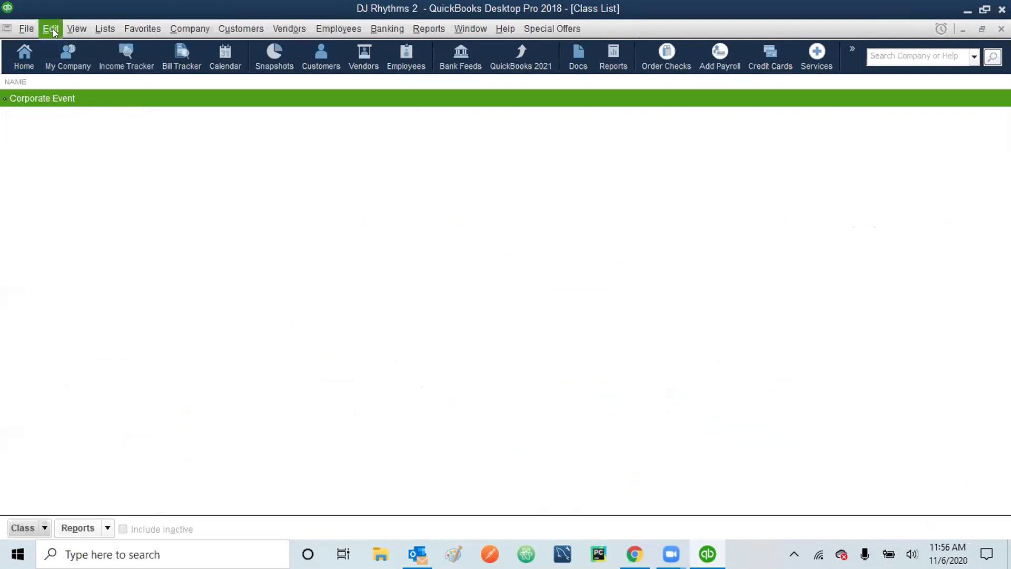
pyautogui.click(42, 529)
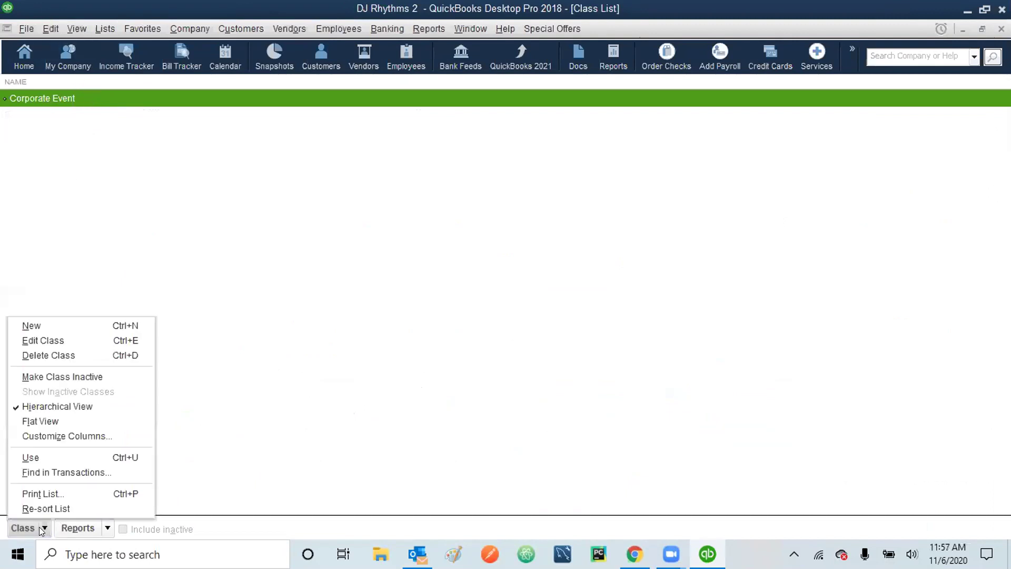
pyautogui.click(37, 325)
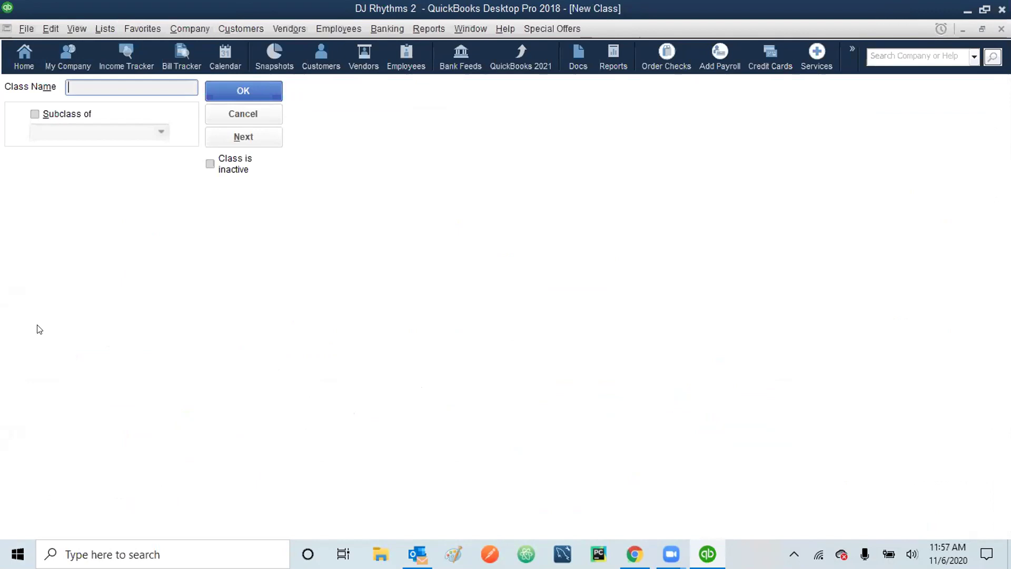
pyautogui.write('Private Event')
pyautogui.click(239, 92)
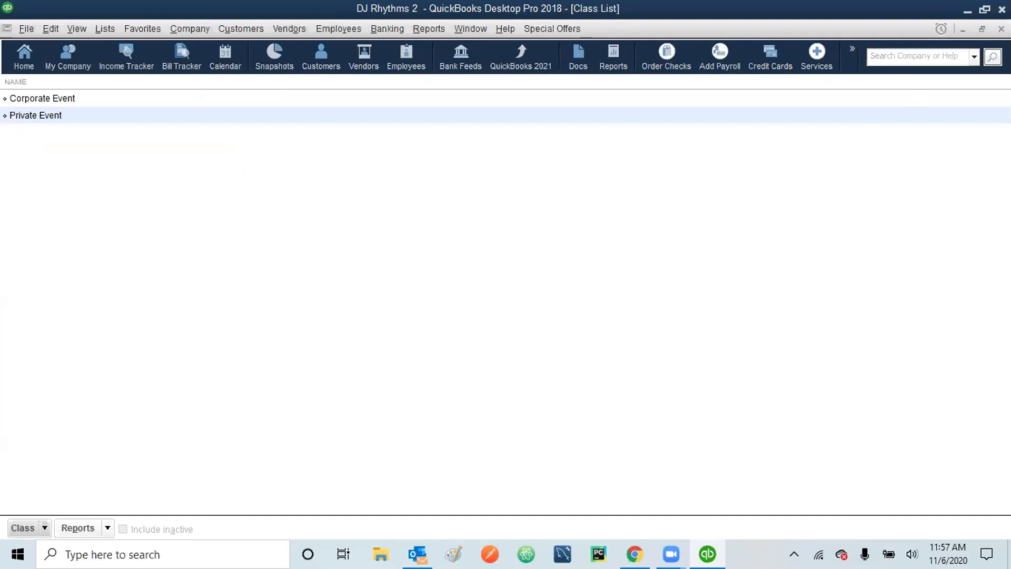
pyautogui.press('Escape')
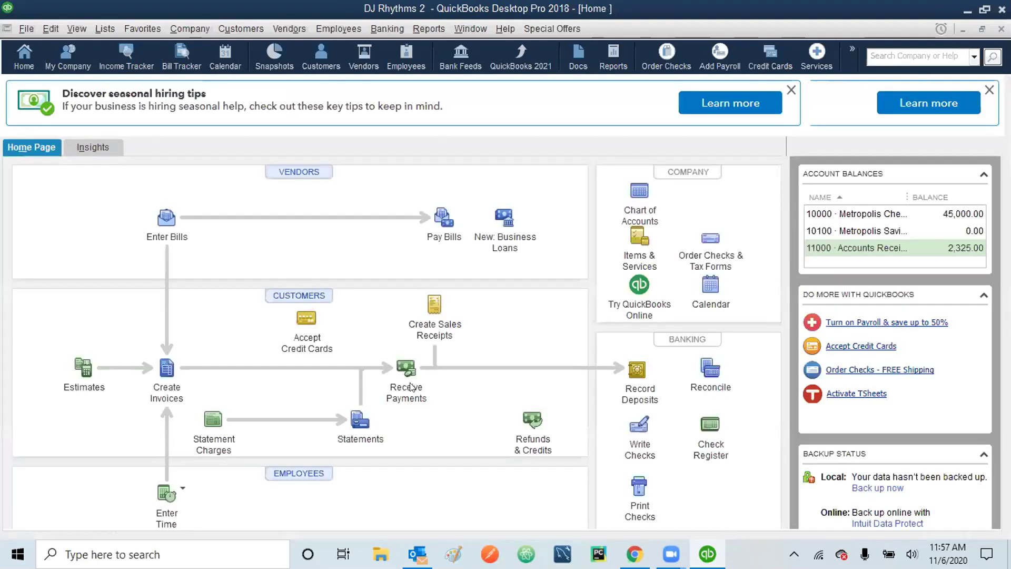
# - Open Create Invoices and page back through invoice #2 to invoice #1
pyautogui.click(165, 368)
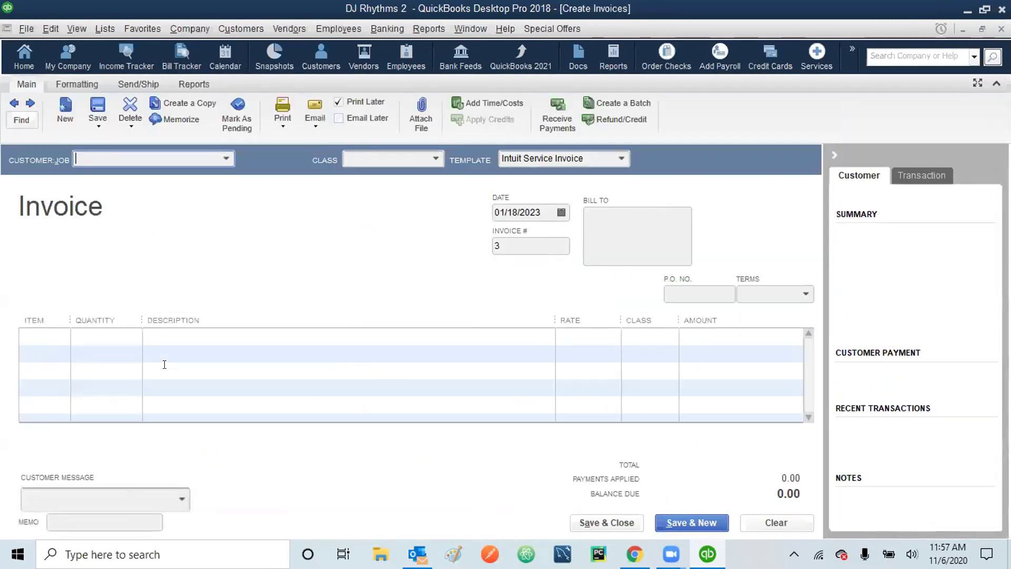
pyautogui.click(14, 105)
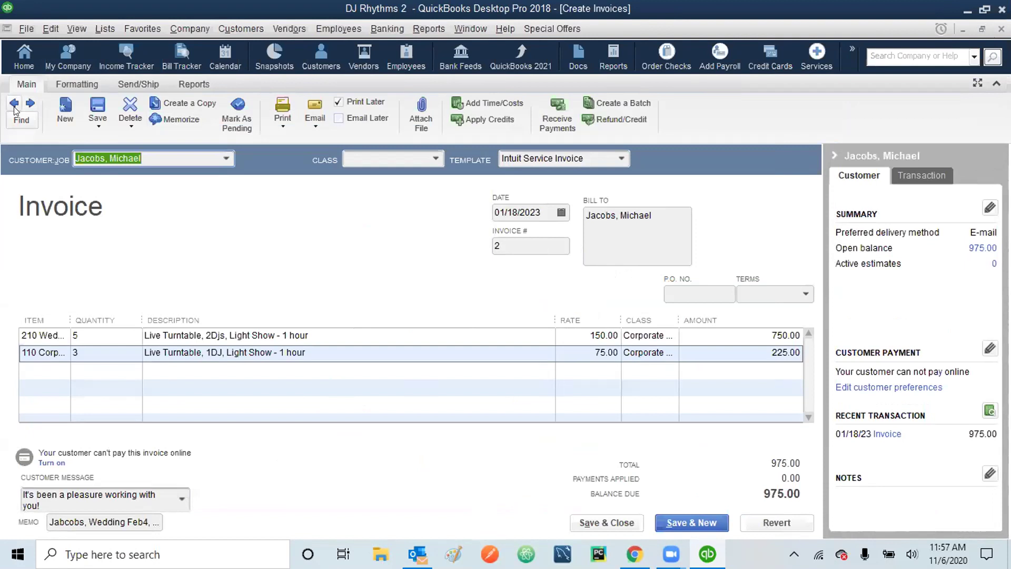
pyautogui.click(14, 105)
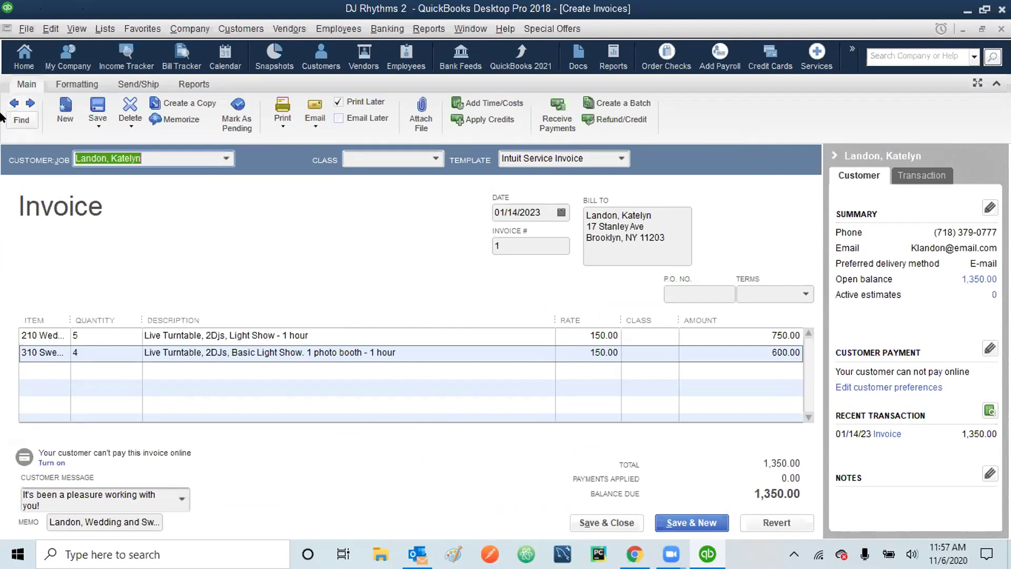
# - Set both lines of invoice #1 to the Private Event class and save the changes
pyautogui.click(651, 338)
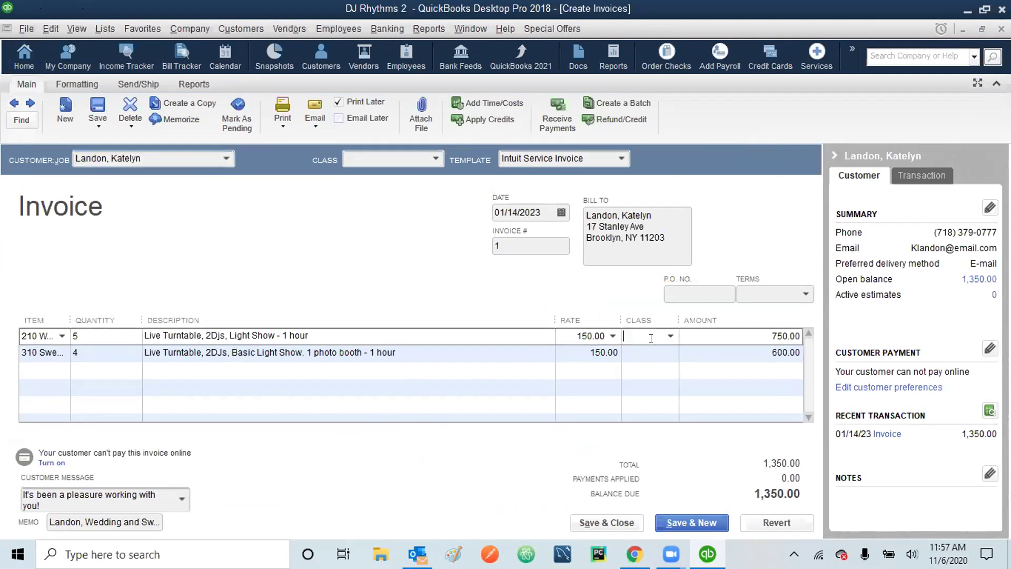
pyautogui.click(670, 337)
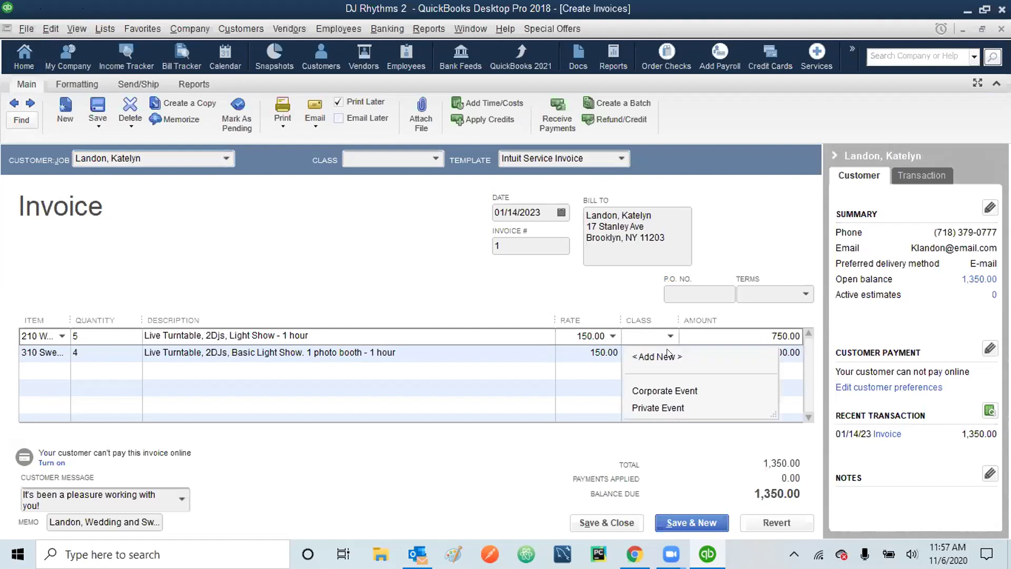
pyautogui.click(665, 409)
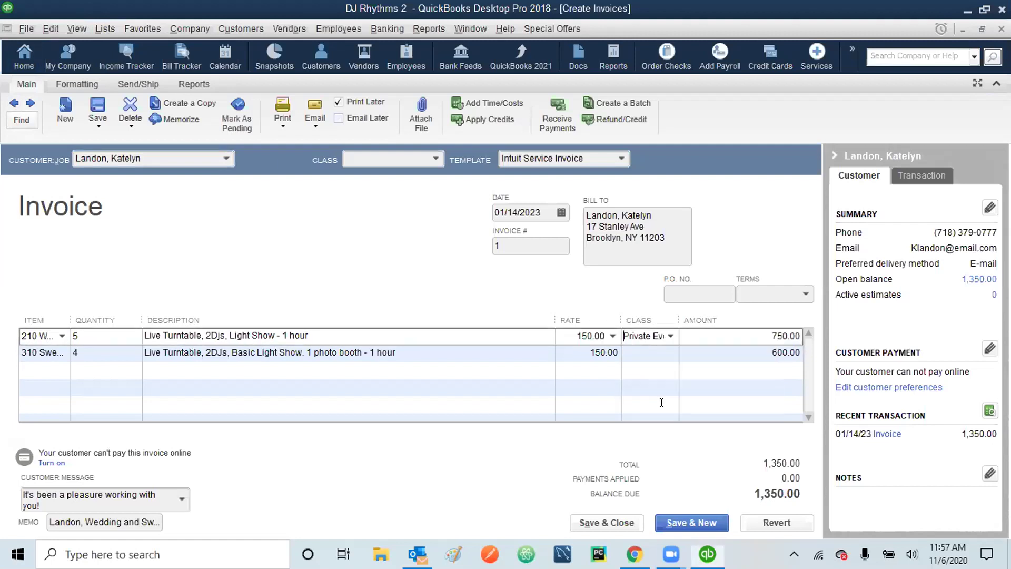
pyautogui.click(660, 352)
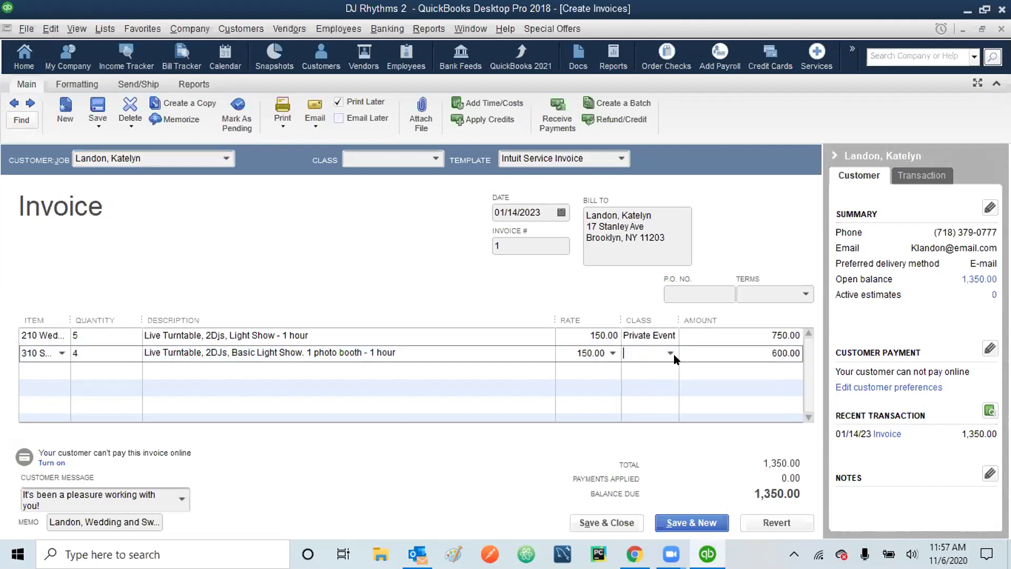
pyautogui.click(670, 353)
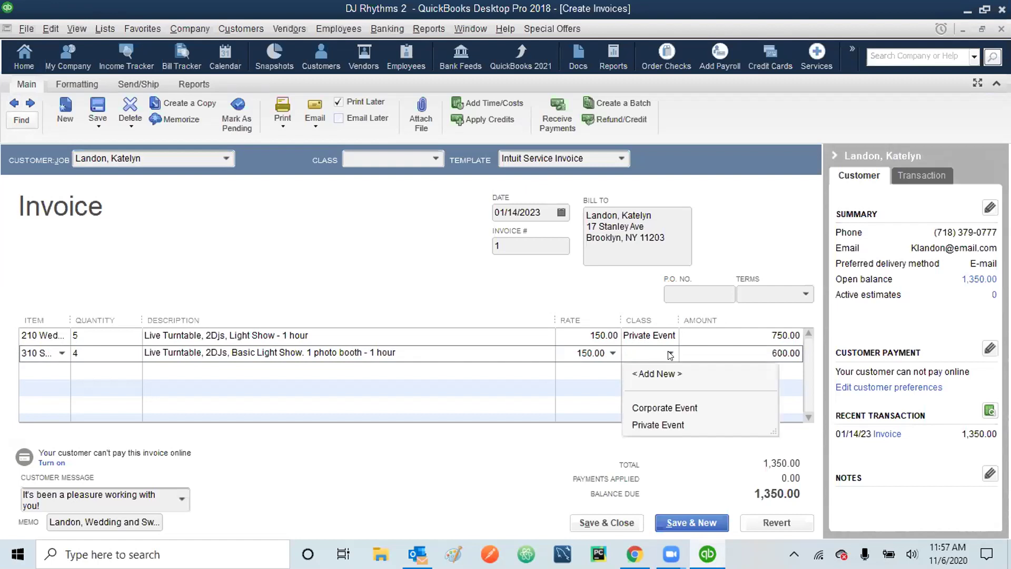
pyautogui.click(658, 425)
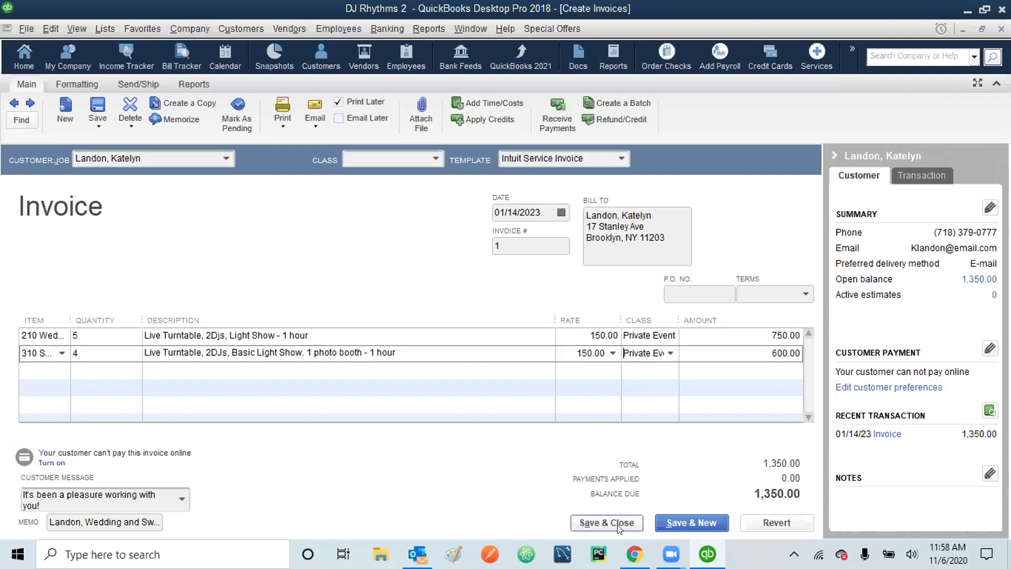
pyautogui.click(620, 528)
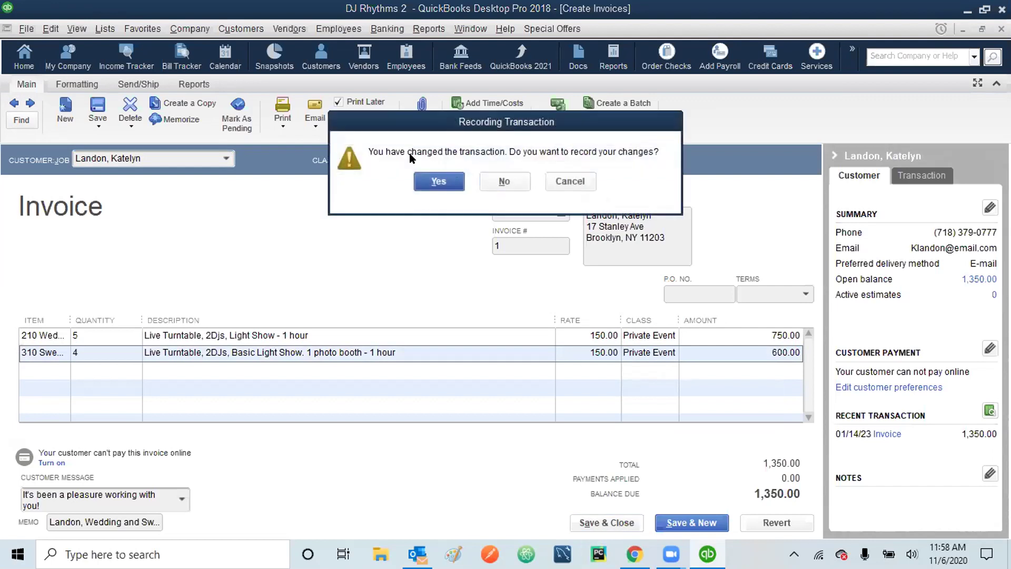
pyautogui.click(444, 180)
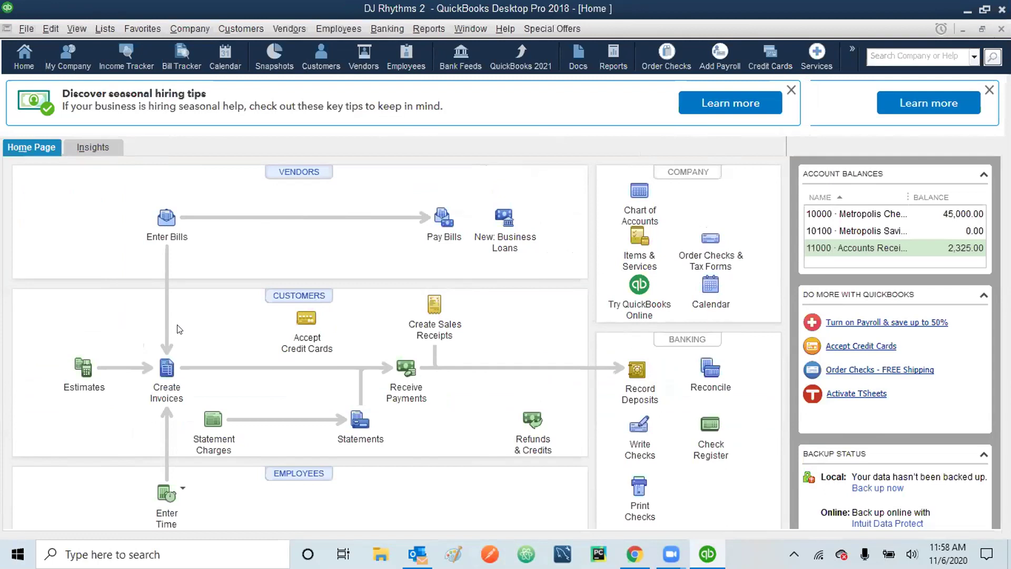
# - Reopen Create Invoices and go back to invoice #2's first-line class cell
pyautogui.click(165, 369)
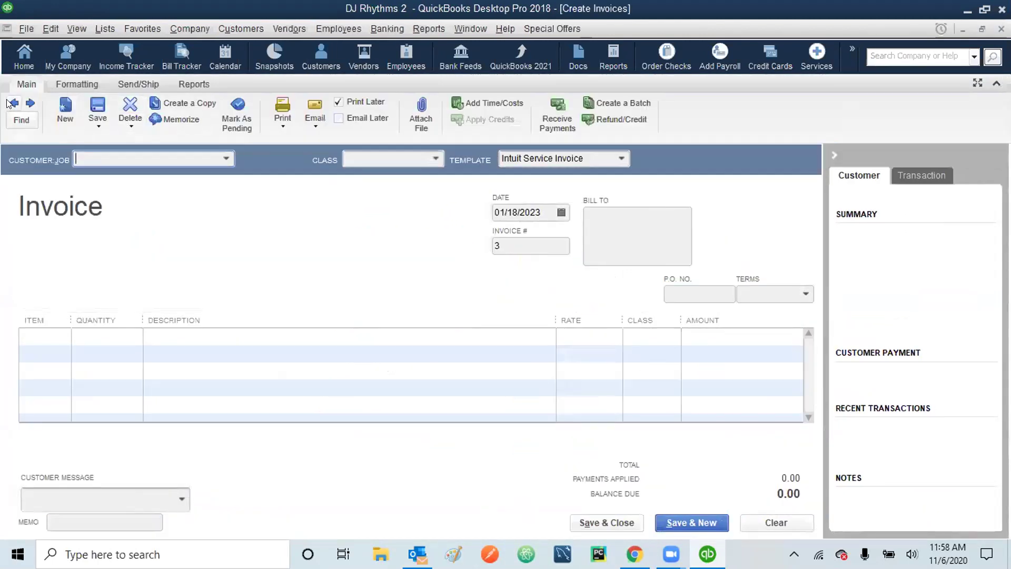
pyautogui.click(13, 103)
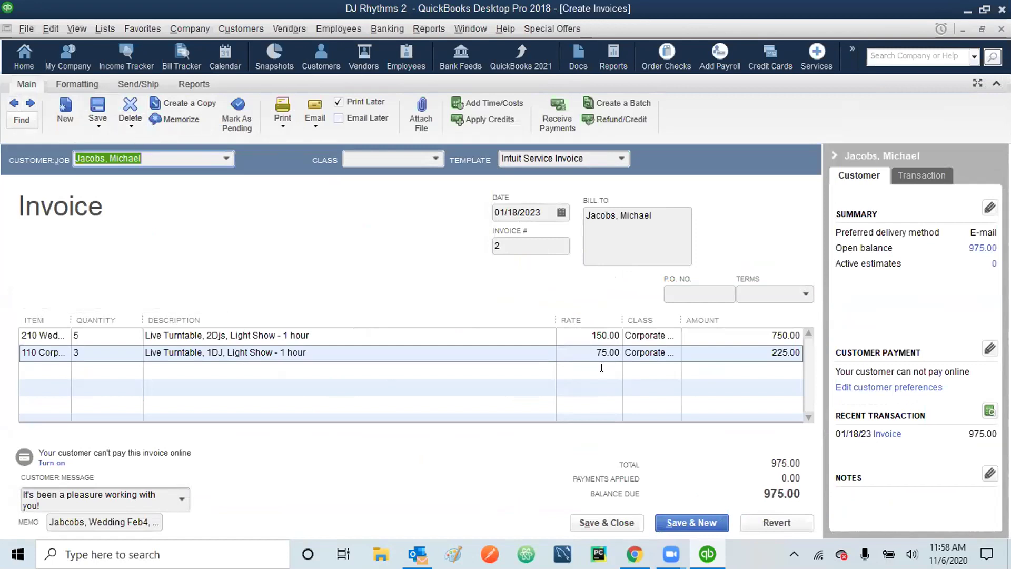
pyautogui.click(653, 335)
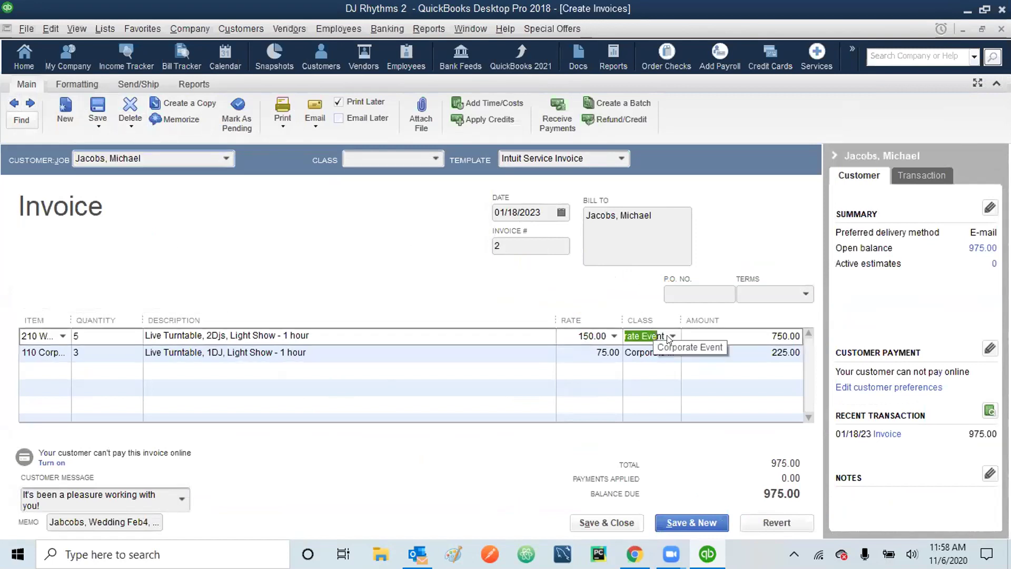
# - Change invoice #2's first line to the Private Event class and save the change
pyautogui.click(667, 335)
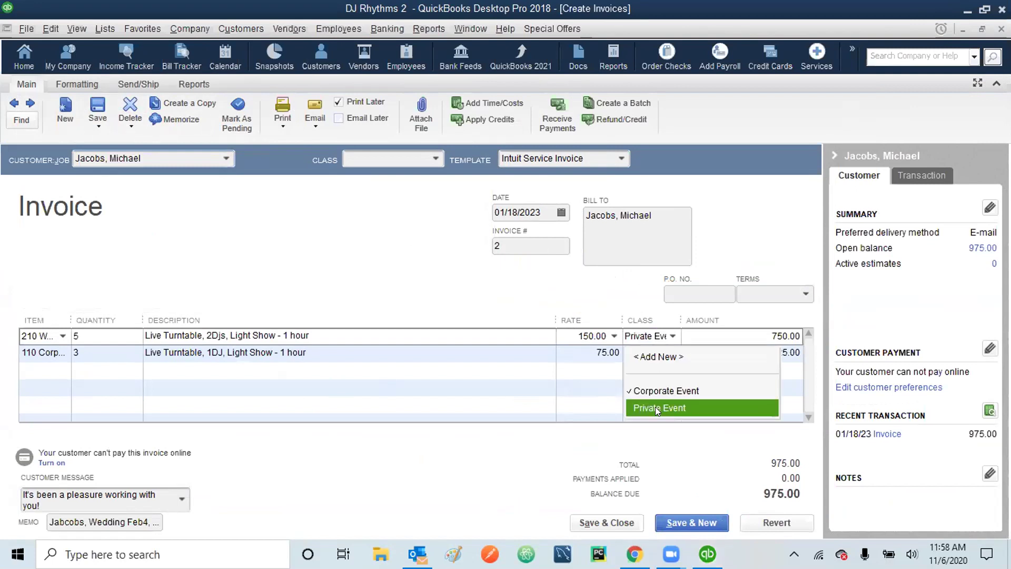
pyautogui.click(657, 407)
pyautogui.click(605, 523)
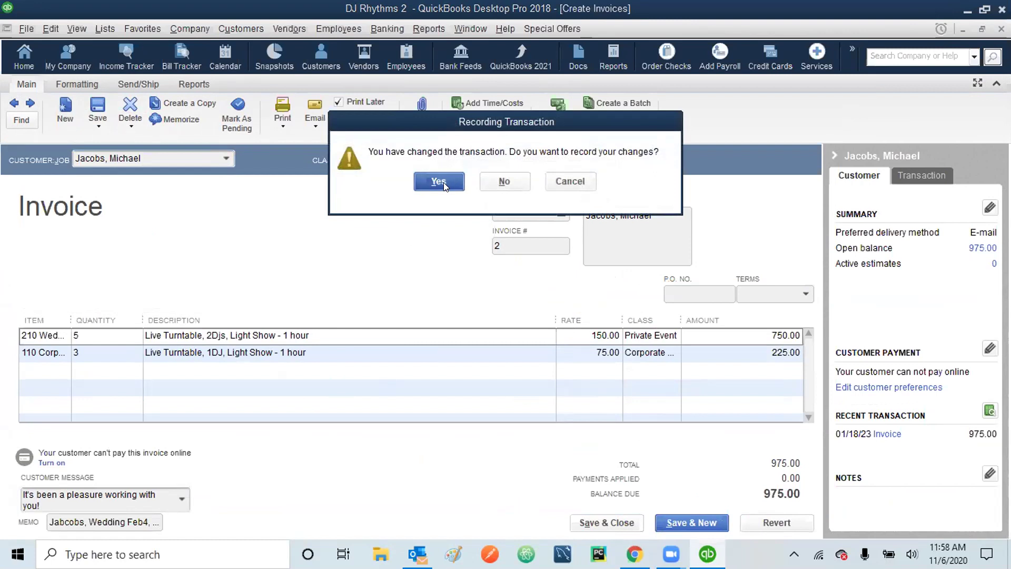
pyautogui.click(440, 182)
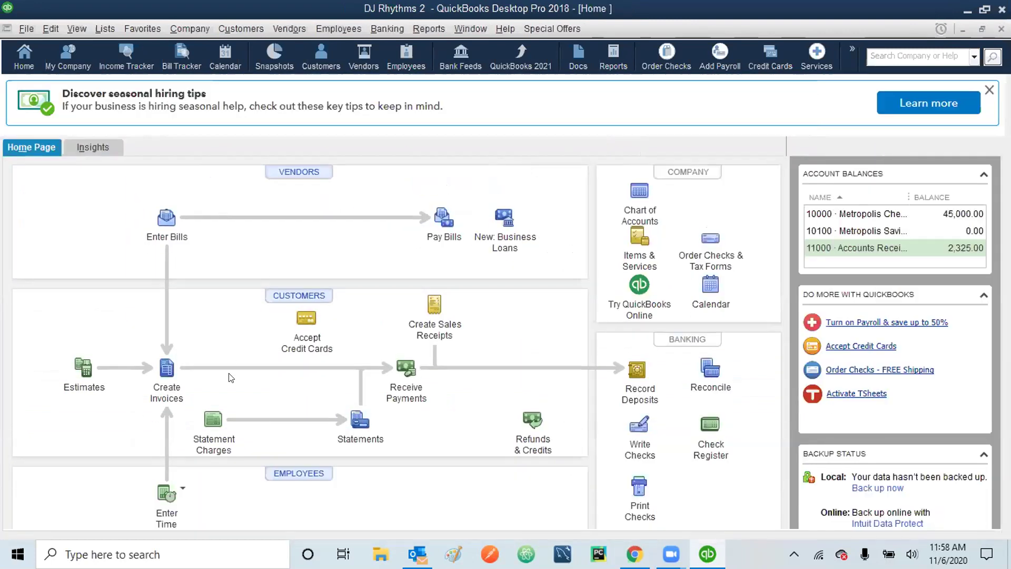
# - Review invoices #2 and #1 in Create Invoices, then close the invoice window
pyautogui.click(167, 369)
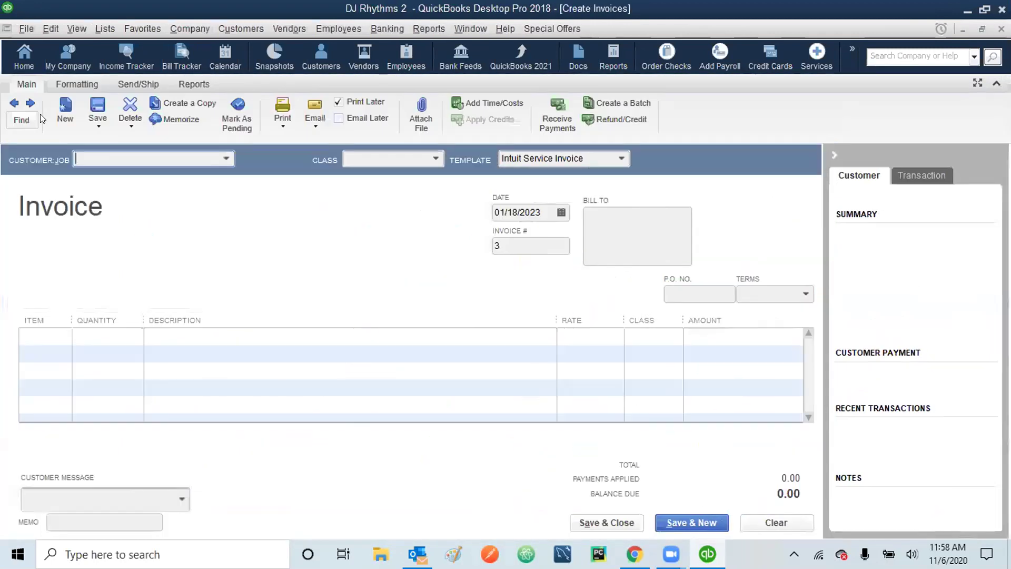
pyautogui.click(14, 104)
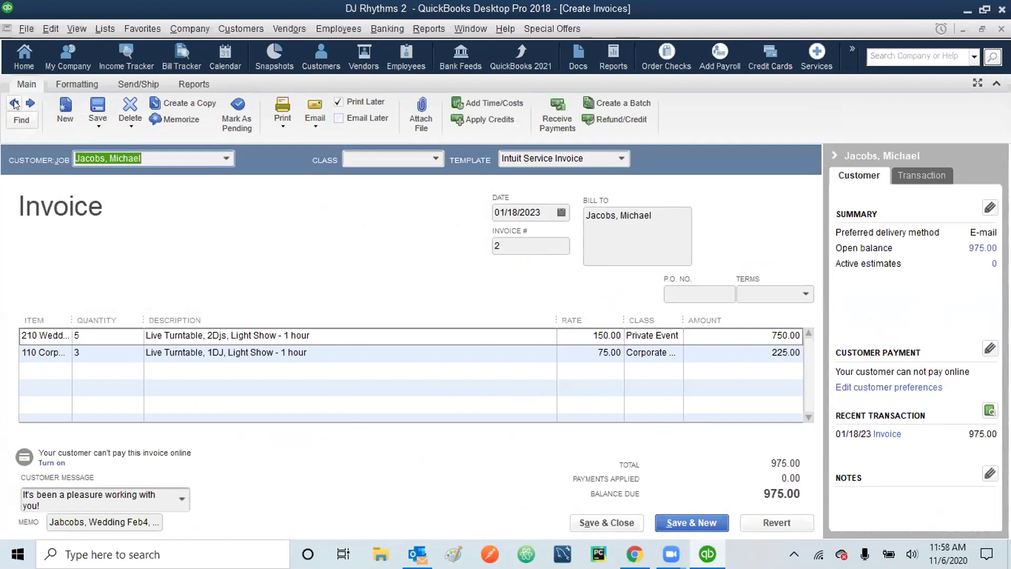
pyautogui.click(14, 104)
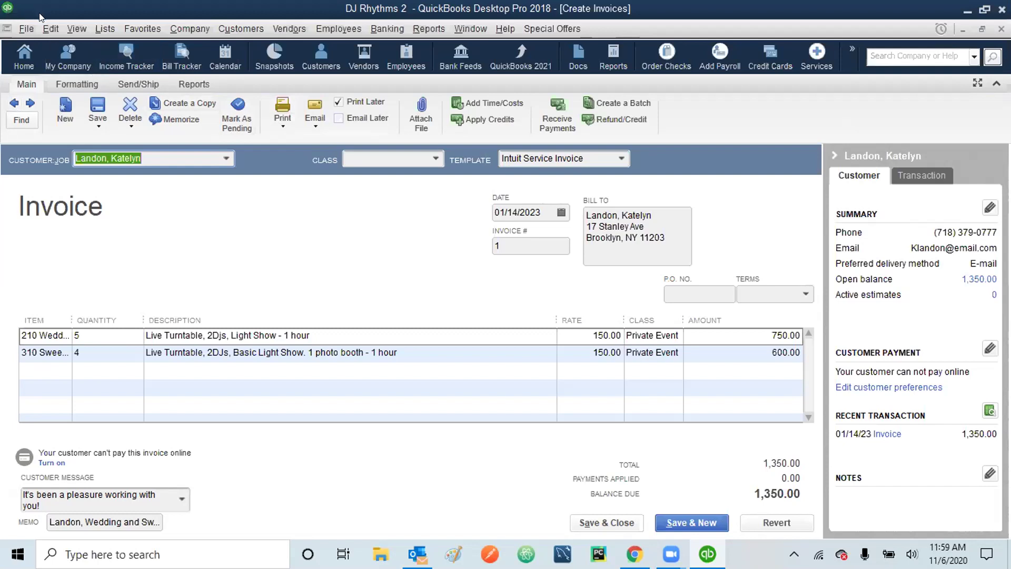
pyautogui.click(26, 101)
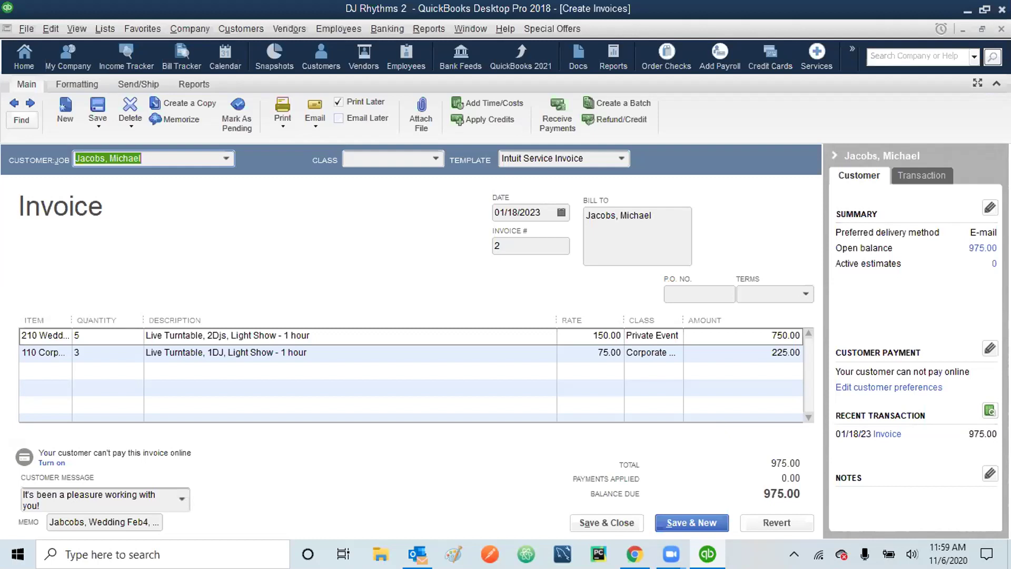
pyautogui.press('Escape')
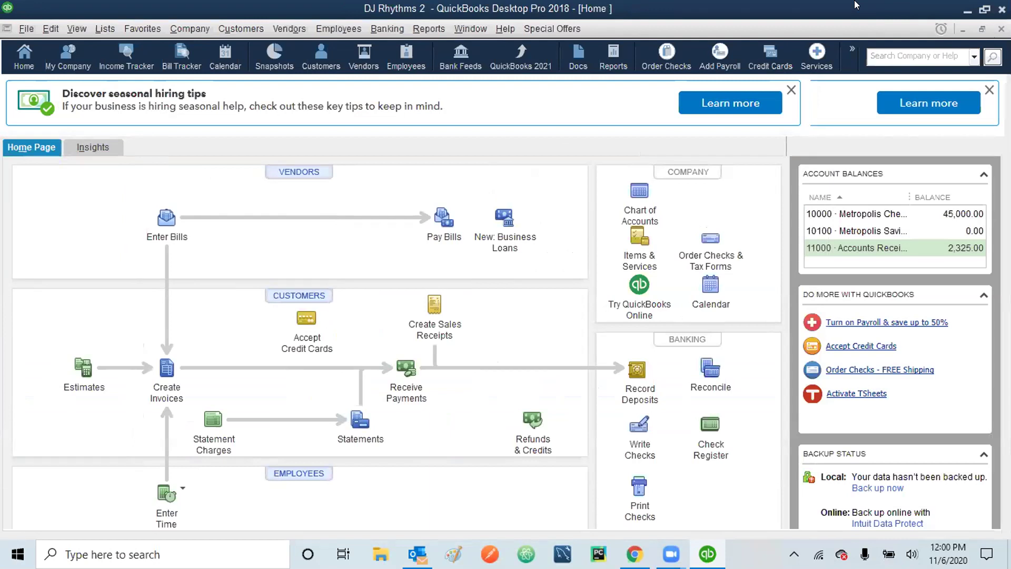
# - Run the Profit & Loss by Class report with the Dates range set to All
pyautogui.click(428, 30)
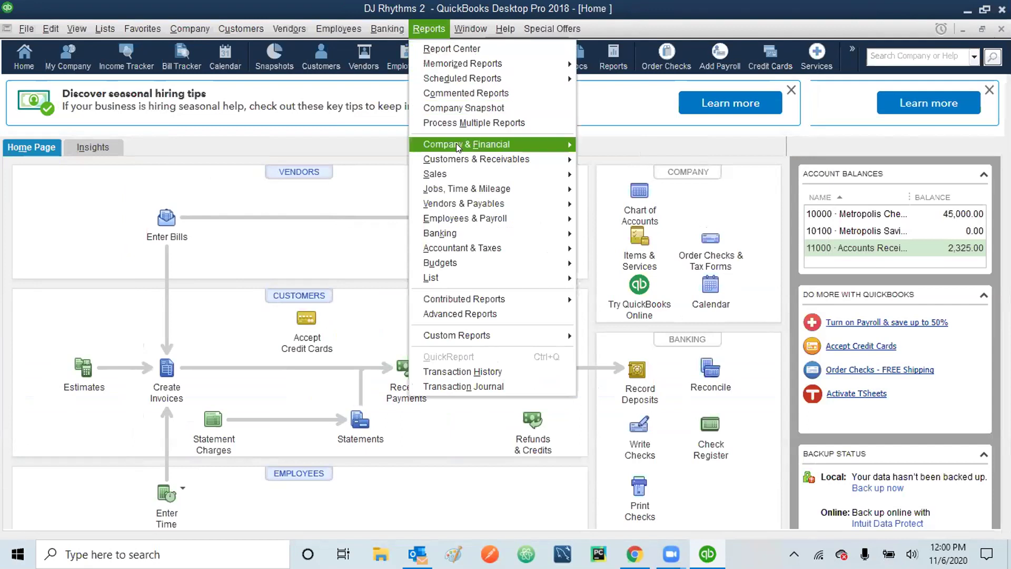
pyautogui.moveTo(457, 143)
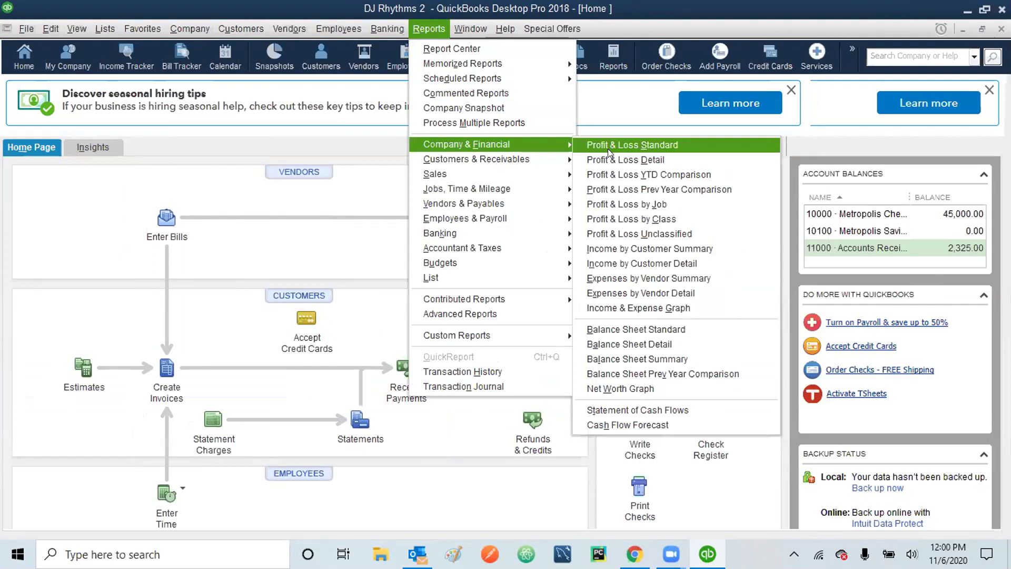
pyautogui.click(625, 221)
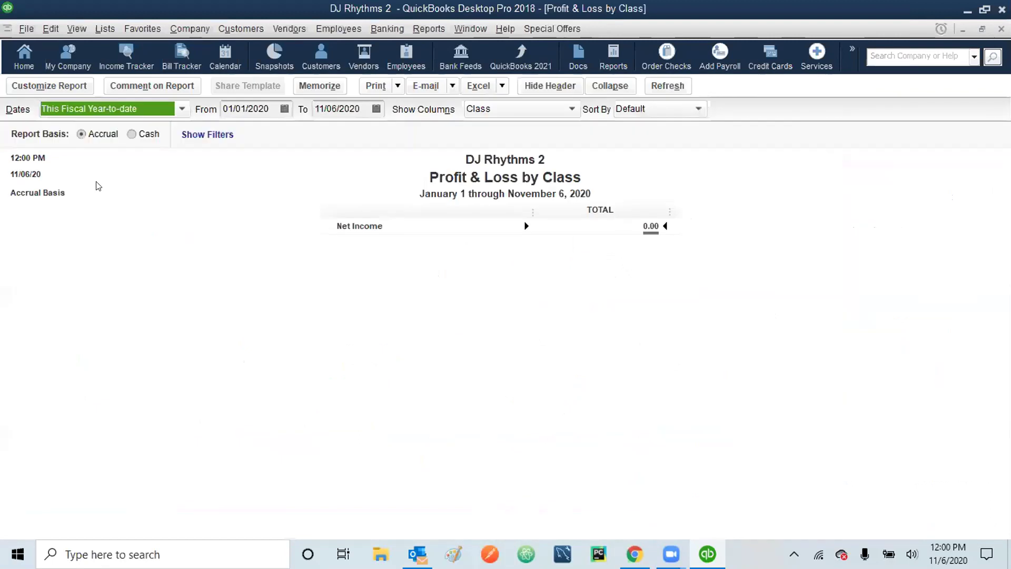
pyautogui.click(181, 110)
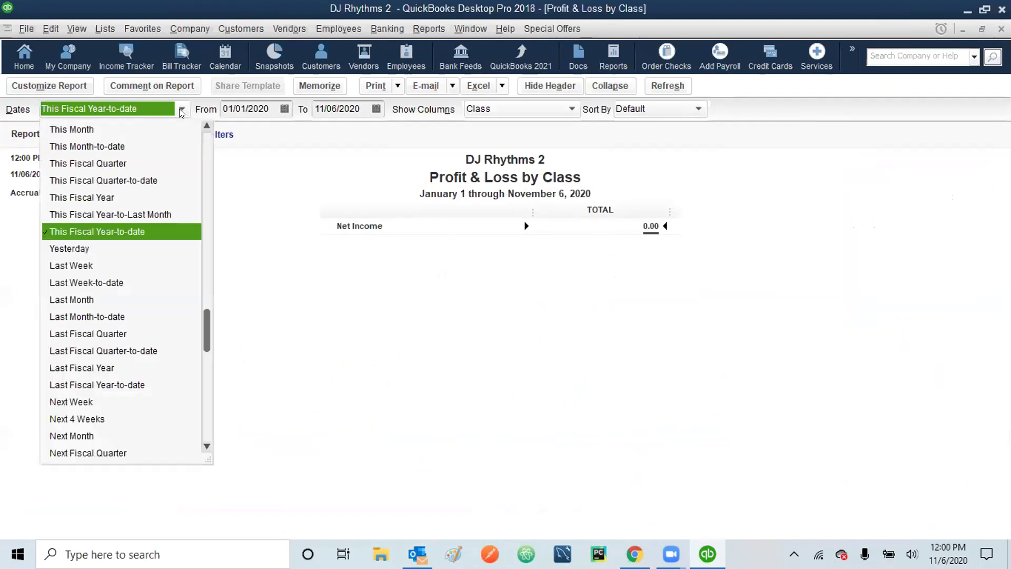
pyautogui.click(206, 146)
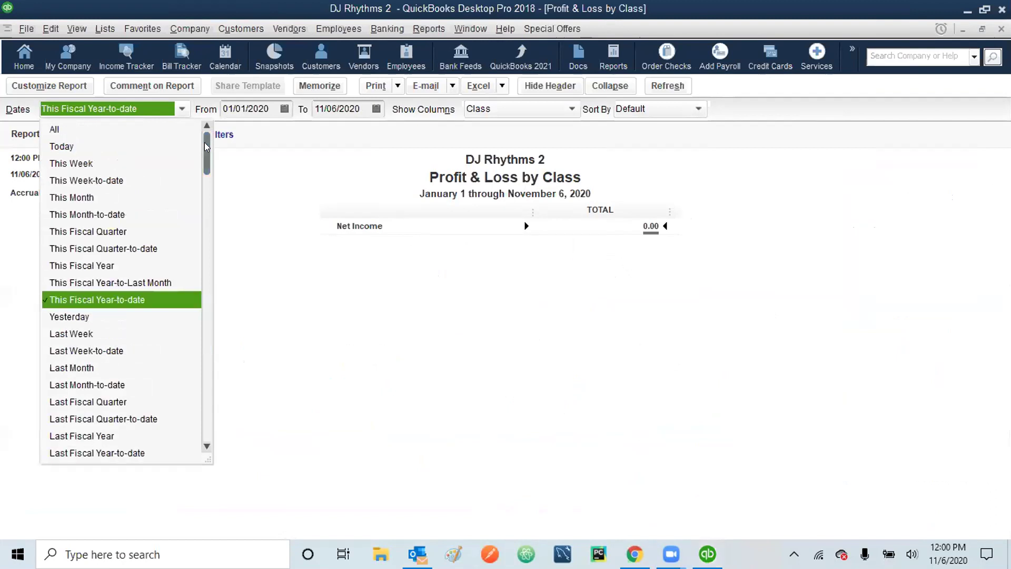
pyautogui.click(62, 129)
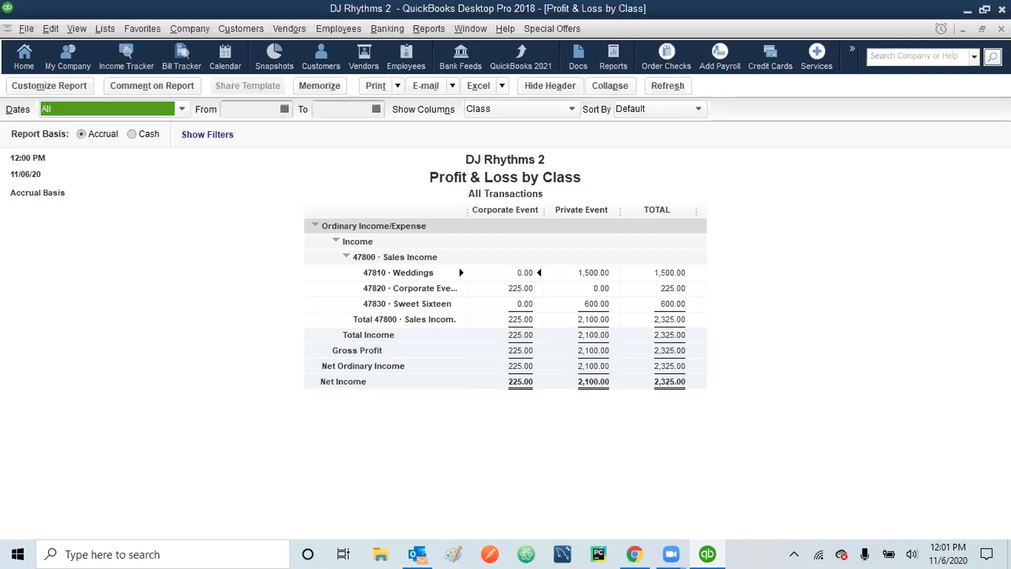
# - Close the Profit & Loss by Class report, choosing No to memorizing it
pyautogui.press('Escape')
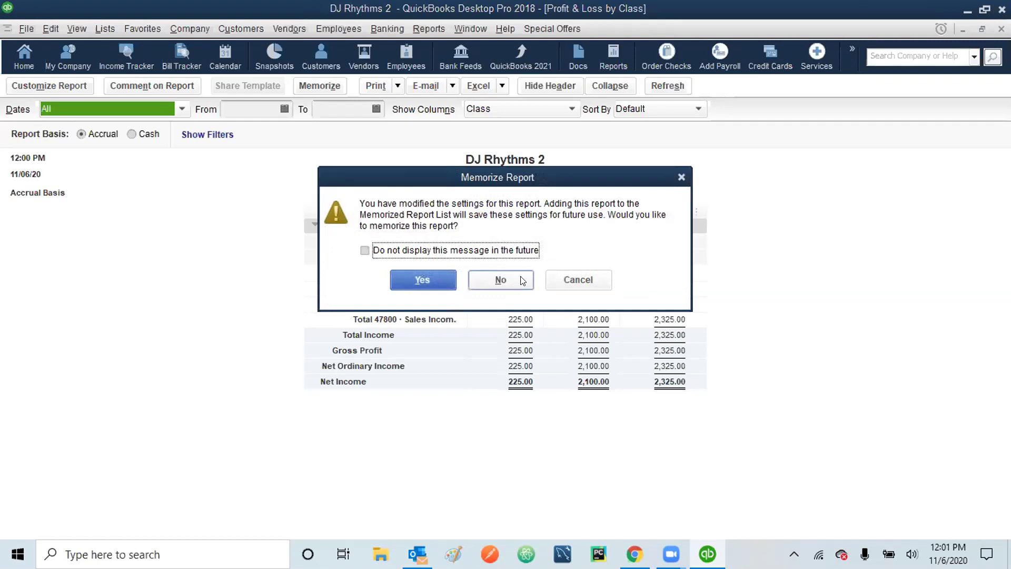
pyautogui.click(500, 280)
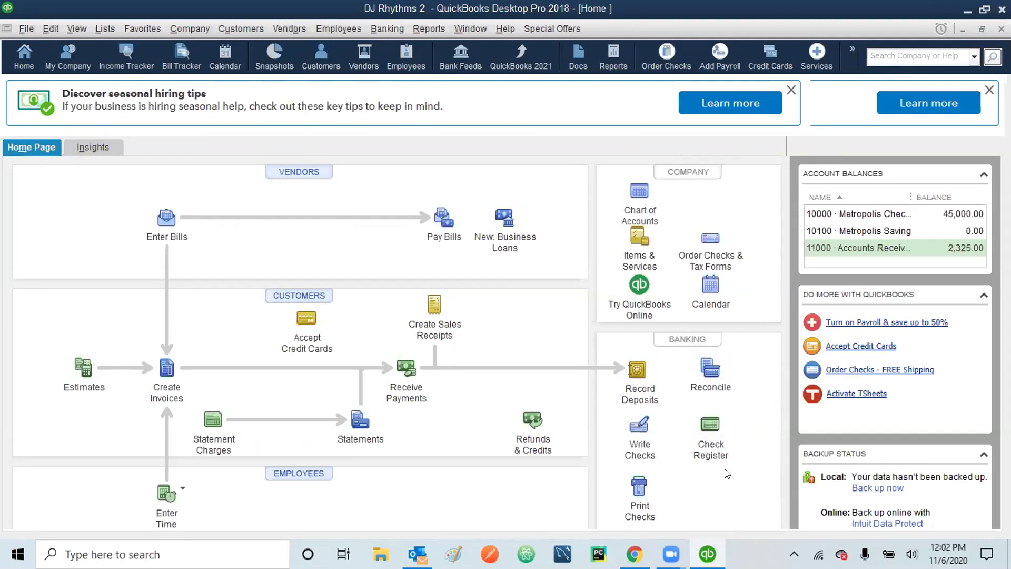
# - Open the register for account 10000 · Metropolis Checking via Use Register
pyautogui.click(379, 29)
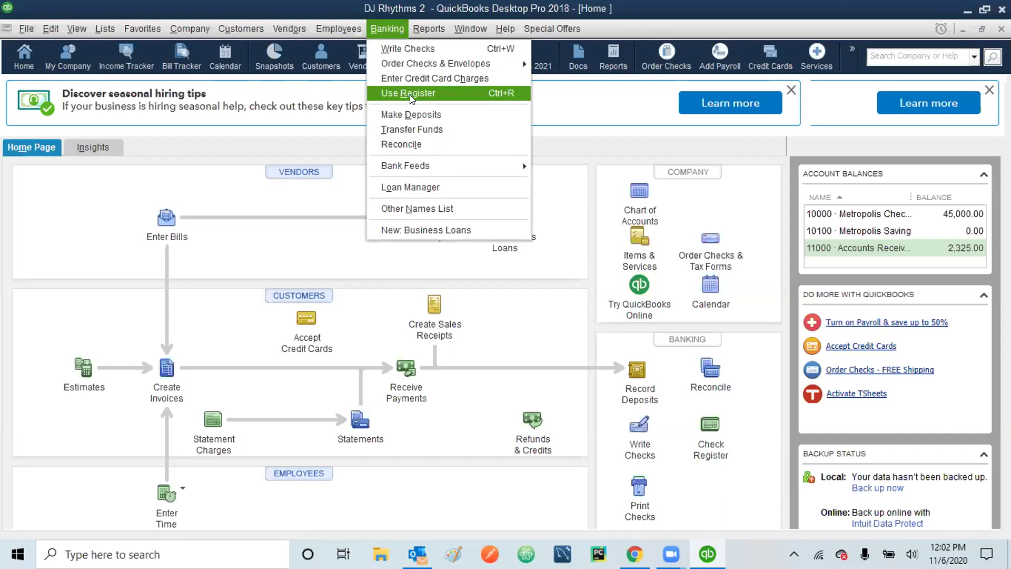
pyautogui.click(725, 485)
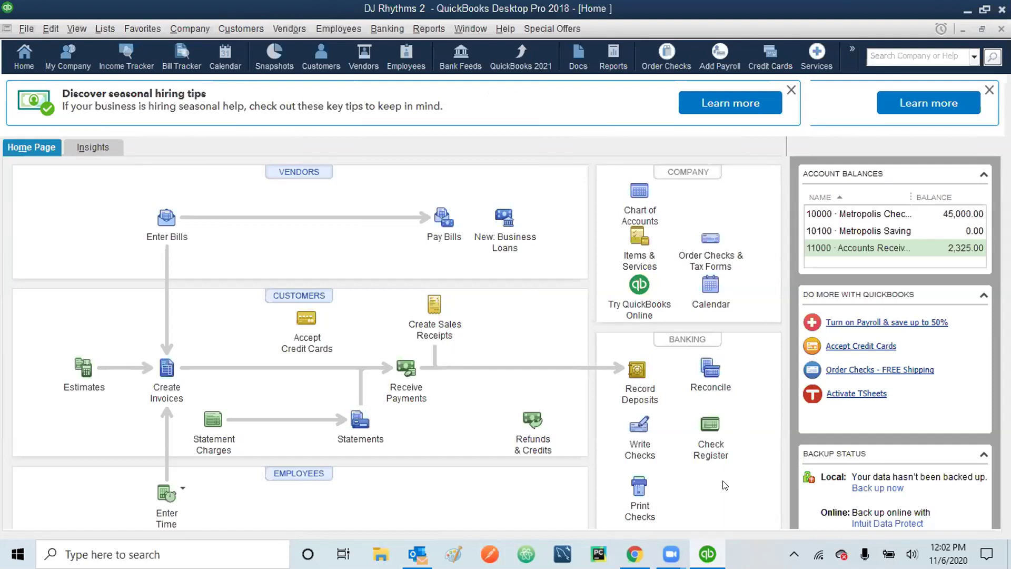
pyautogui.click(706, 433)
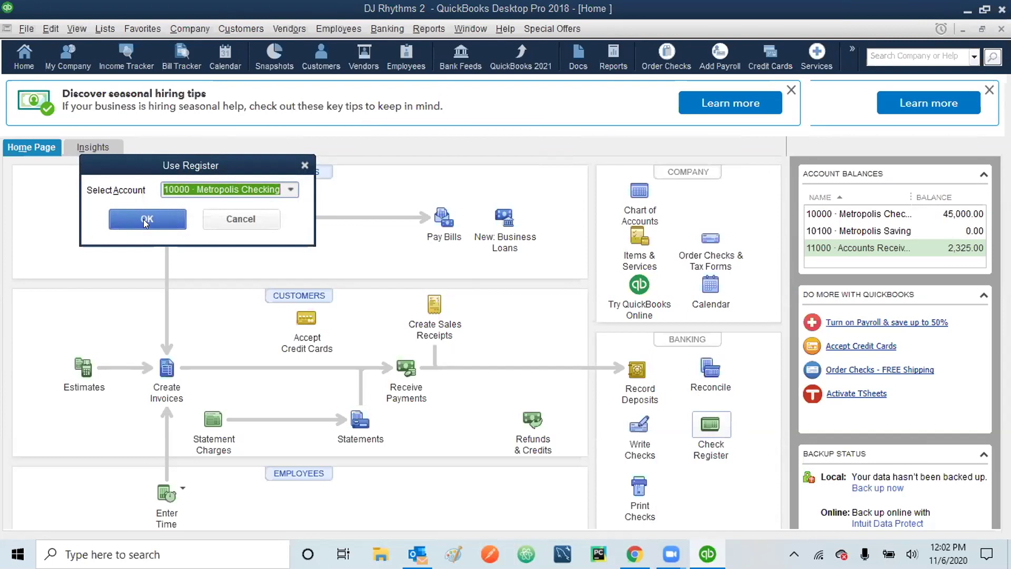
pyautogui.click(290, 191)
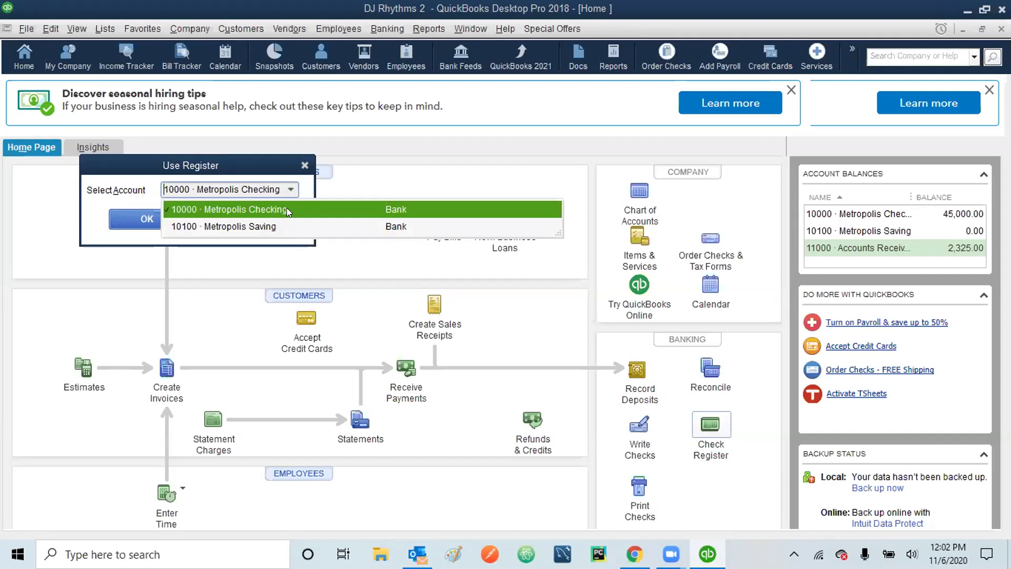
pyautogui.click(286, 209)
pyautogui.click(147, 219)
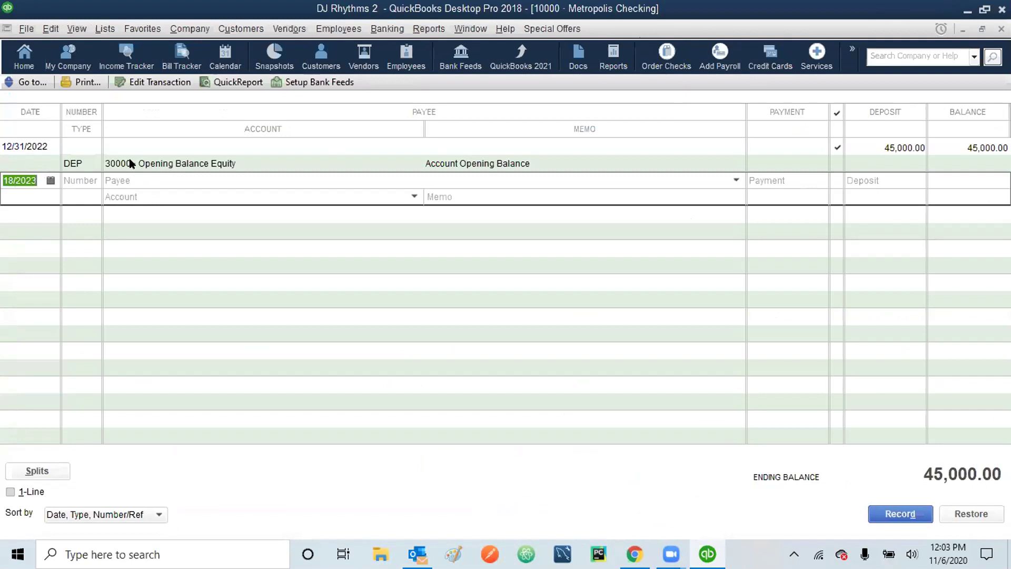
# - Change the 12/31/2022 opening deposit from 45,000.00 to 40,000.00, accepting the reconciled-transaction warning
pyautogui.click(130, 160)
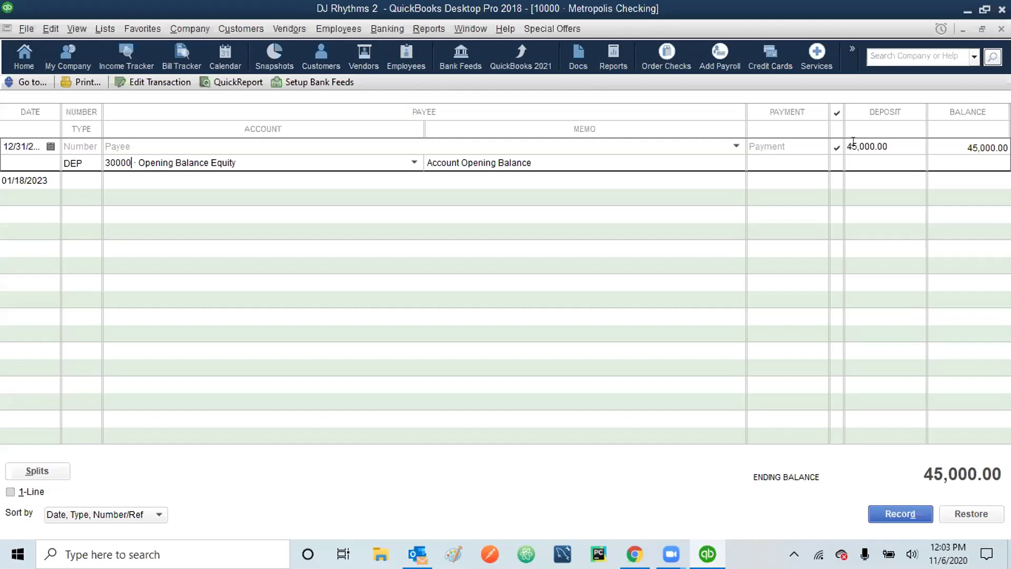
pyautogui.click(854, 145)
pyautogui.press('BackSpace')
pyautogui.press('BackSpace')
pyautogui.write('0')
pyautogui.click(854, 148)
pyautogui.press('Tab')
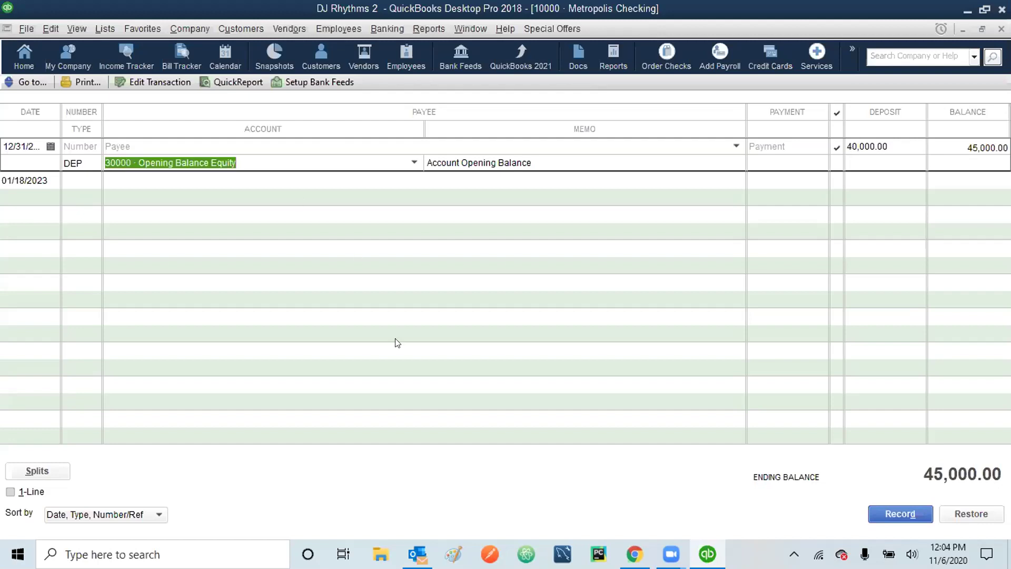
pyautogui.press('Tab')
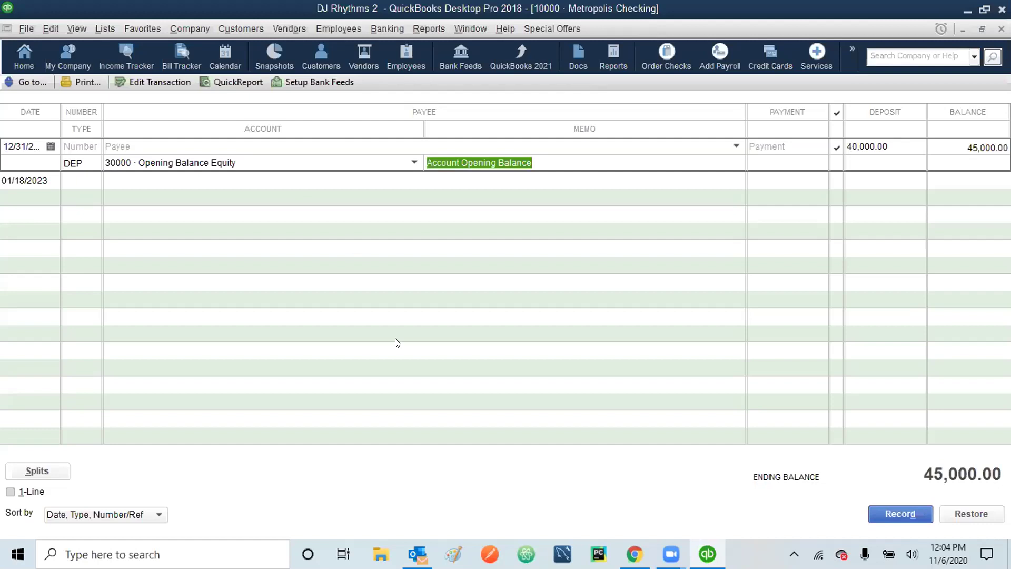
pyautogui.press('Return')
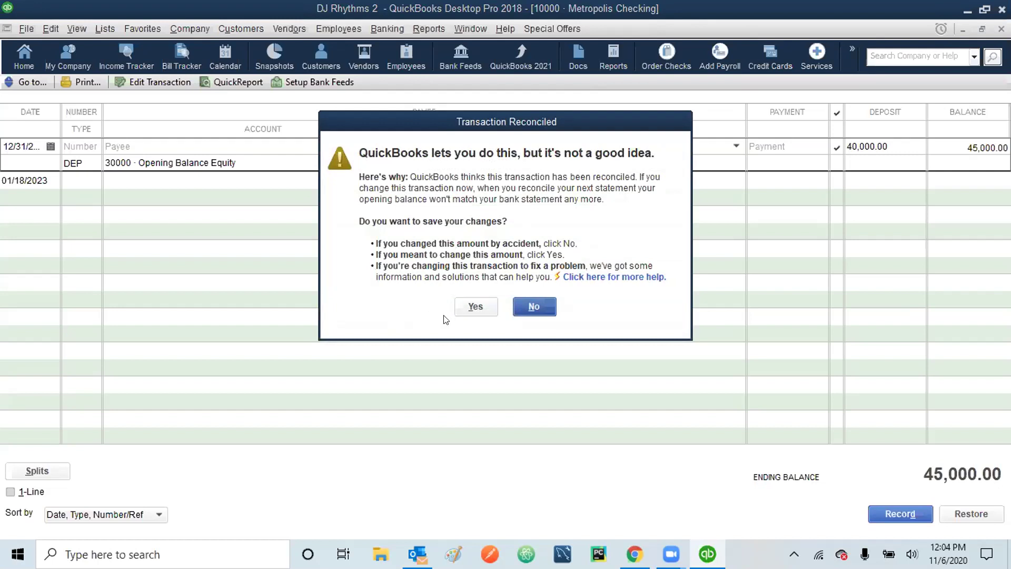
pyautogui.click(475, 306)
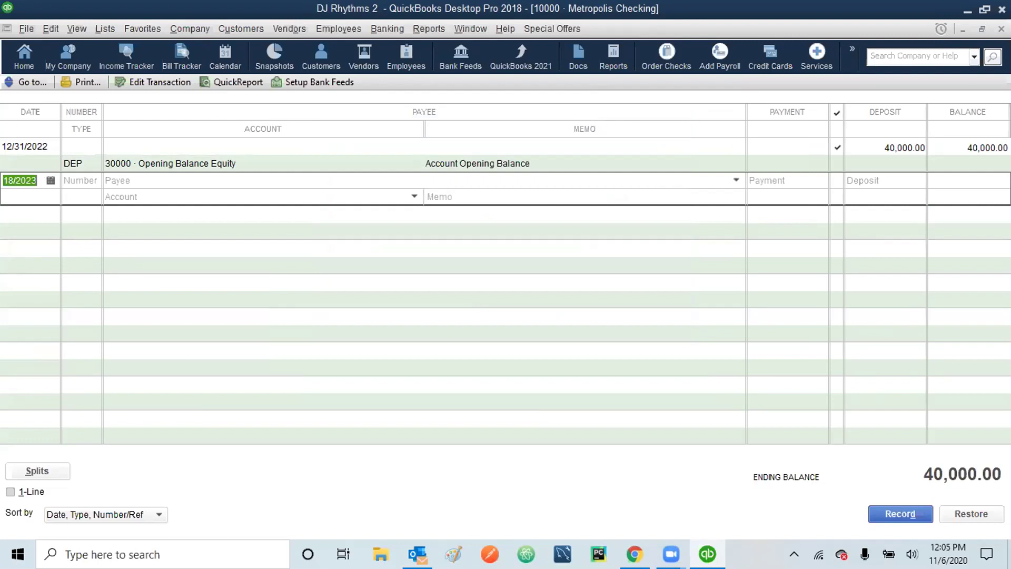
# - Confirm in Chart of Accounts that Opening Balance Equity shows 40,000.00, then close back to Home
pyautogui.click(1001, 29)
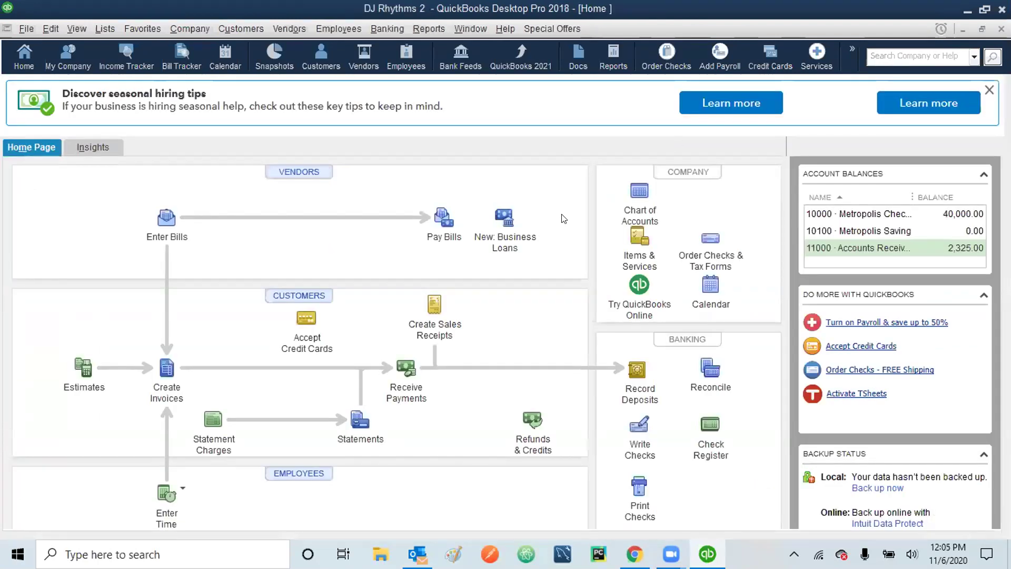
pyautogui.click(635, 199)
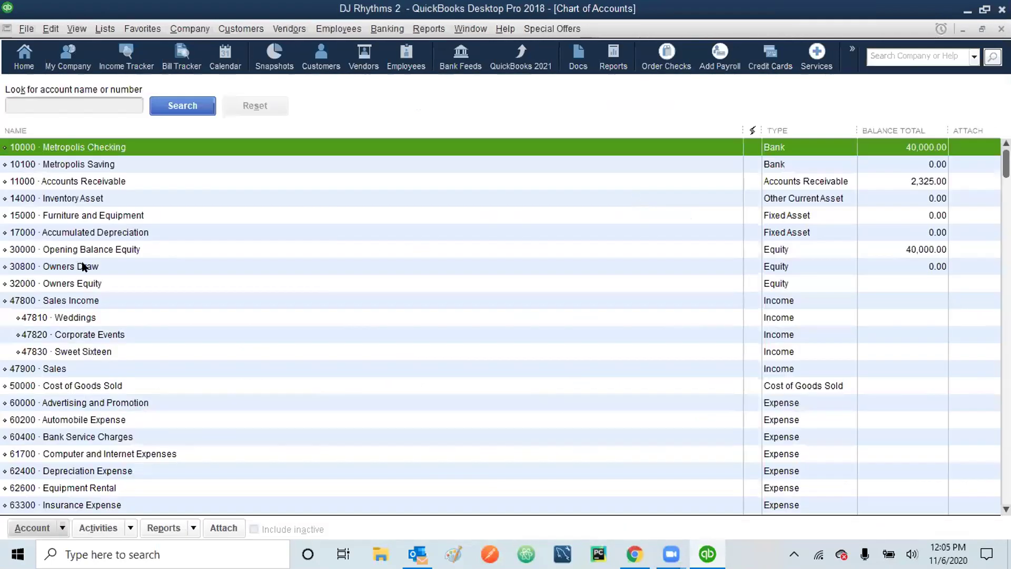
pyautogui.click(107, 283)
pyautogui.doubleClick(111, 283)
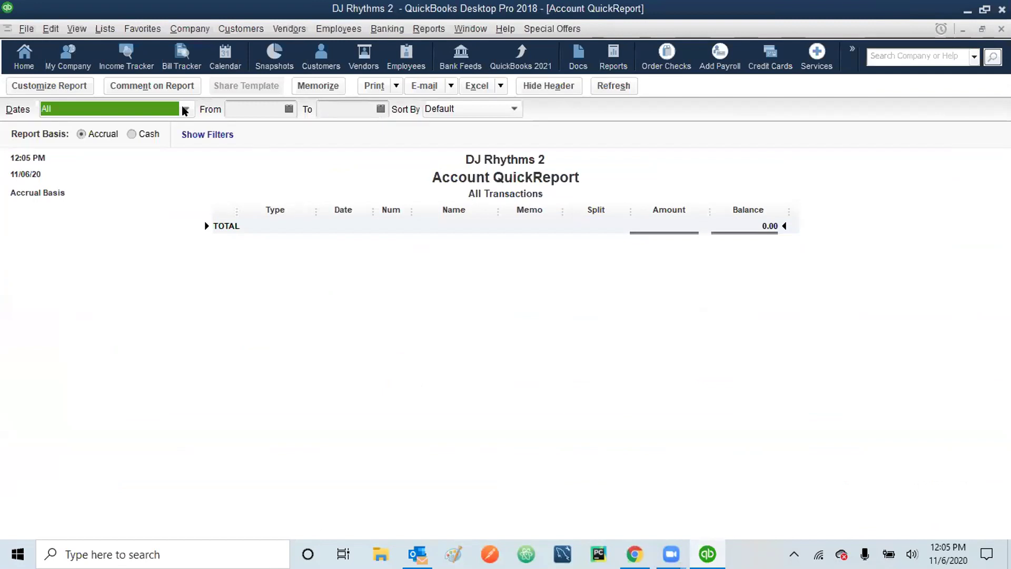
pyautogui.hotkey('alt', 'u')
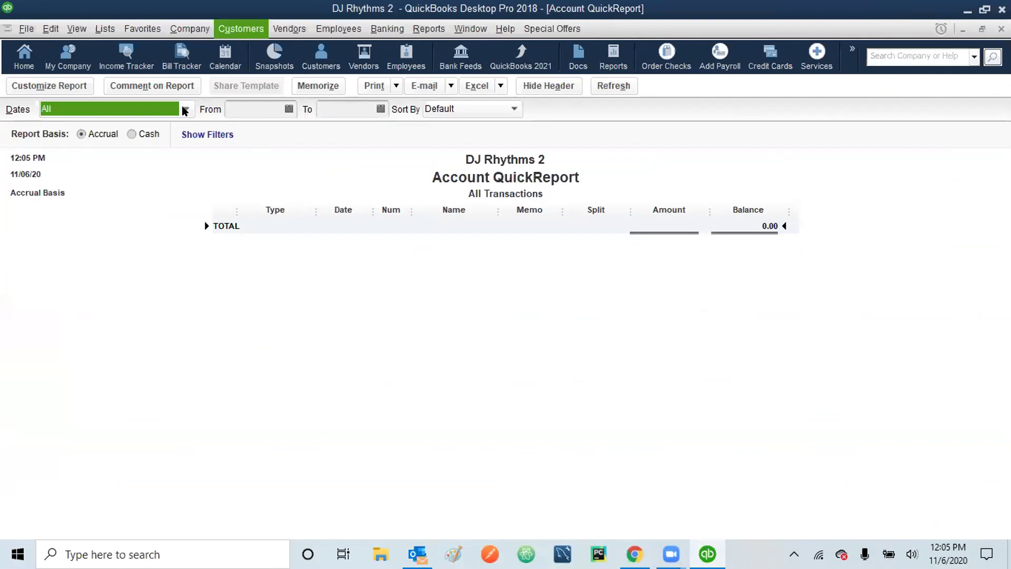
pyautogui.press('Escape')
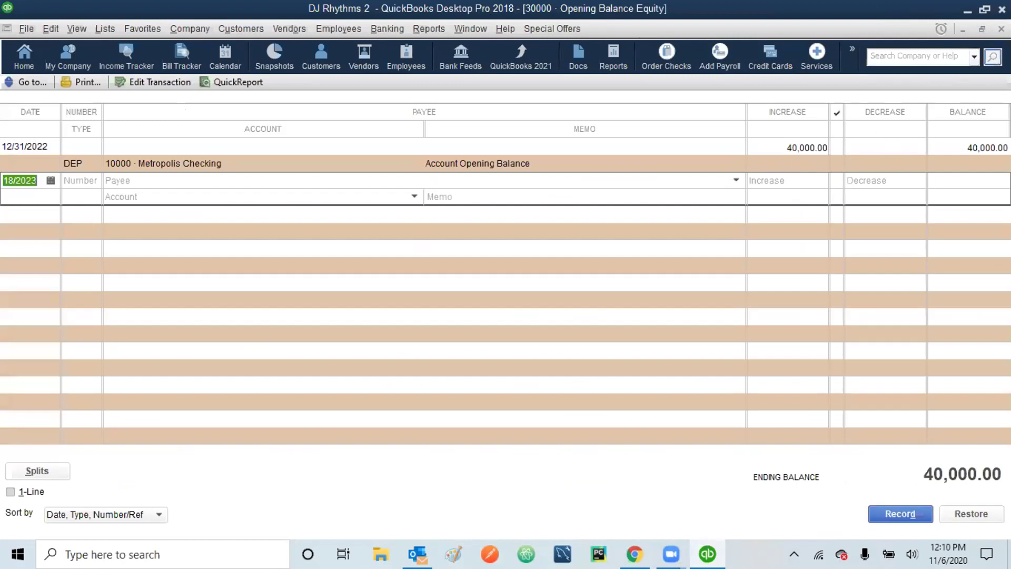
pyautogui.press('Escape')
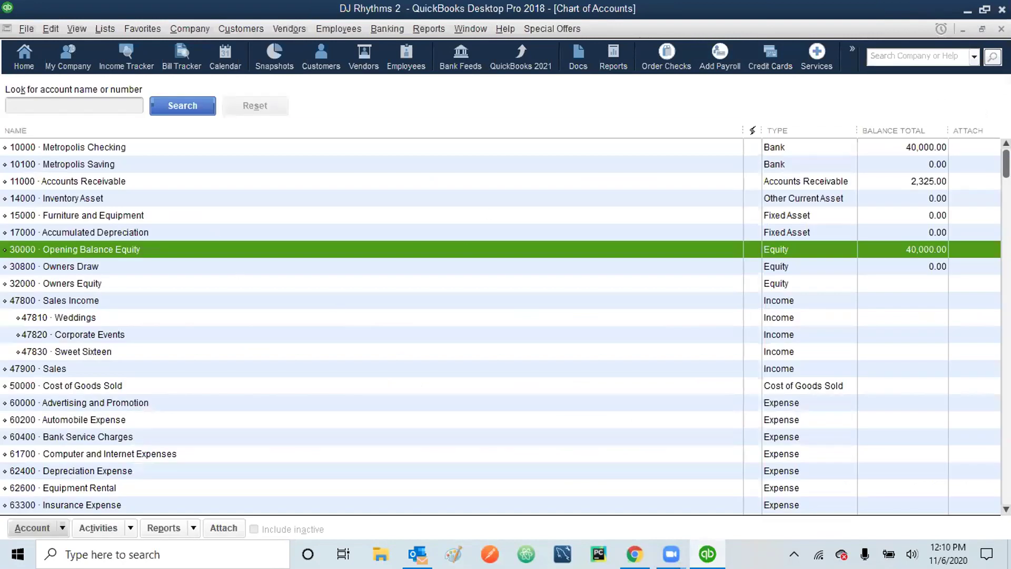
pyautogui.press('Escape')
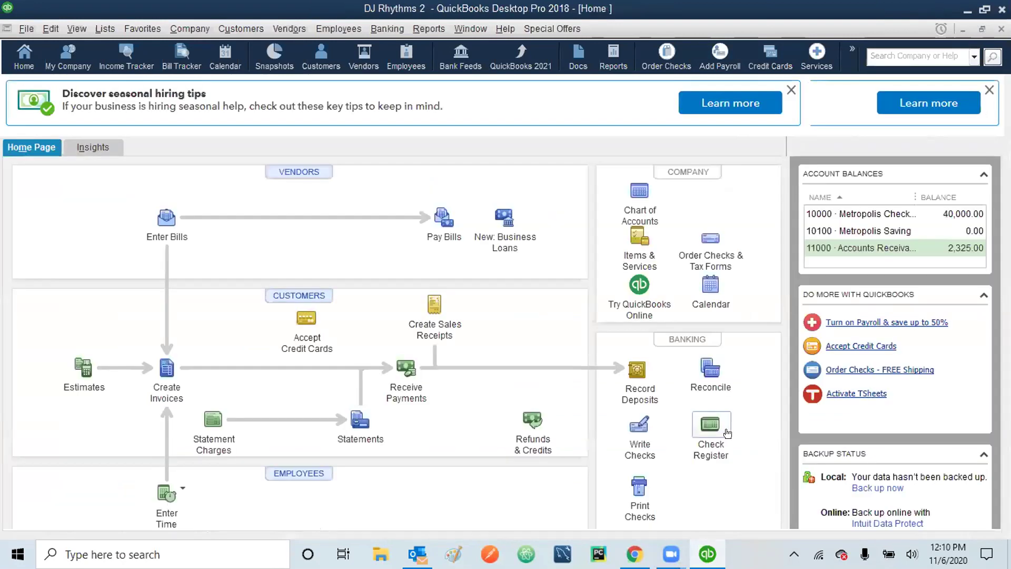
pyautogui.click(716, 435)
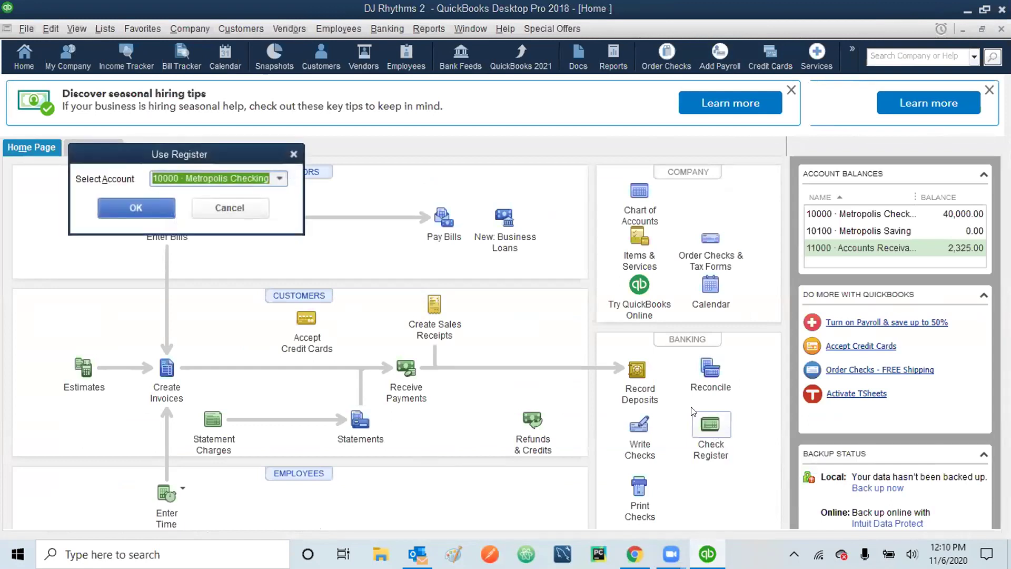
pyautogui.click(145, 202)
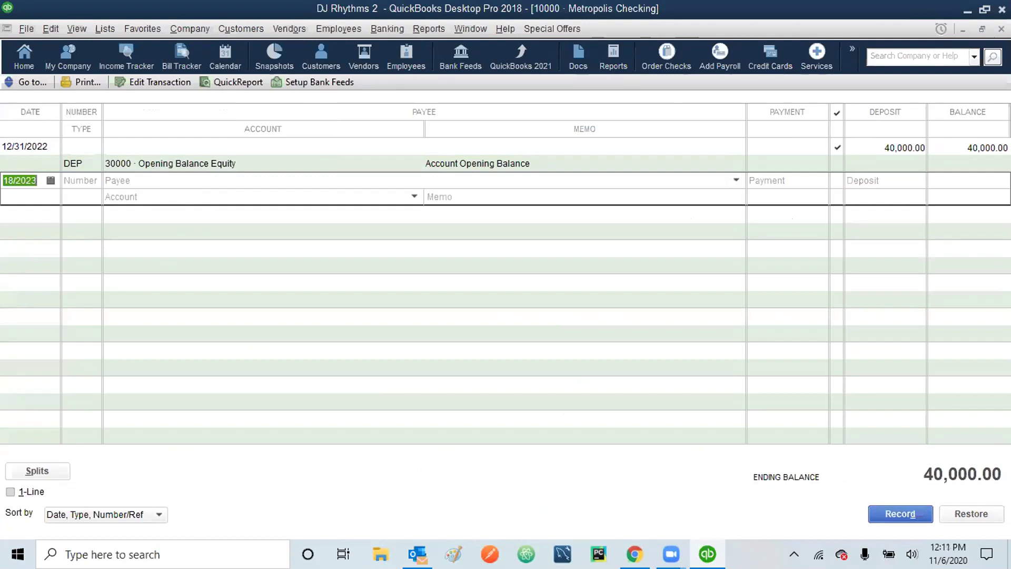
pyautogui.press('Escape')
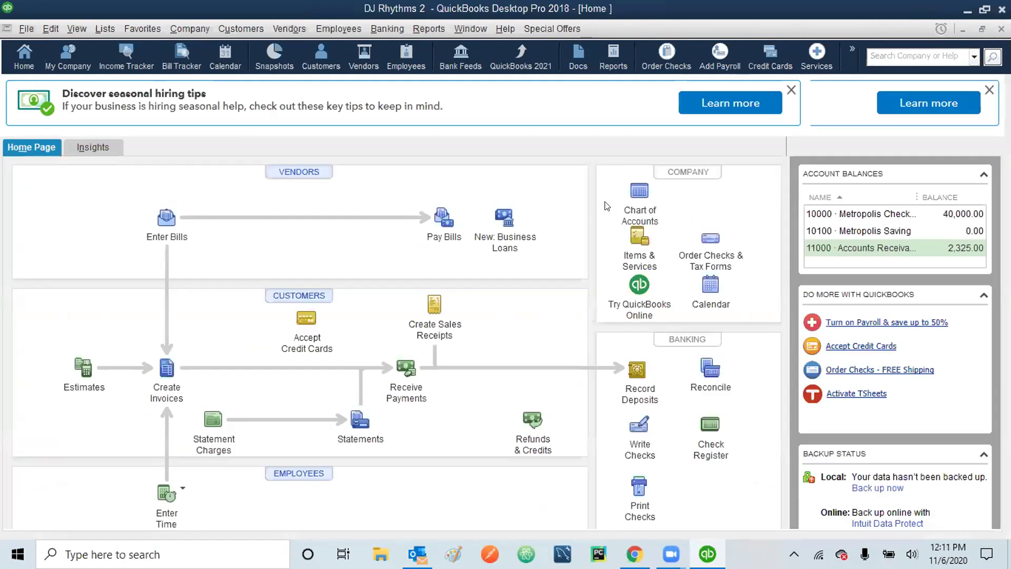
pyautogui.click(636, 196)
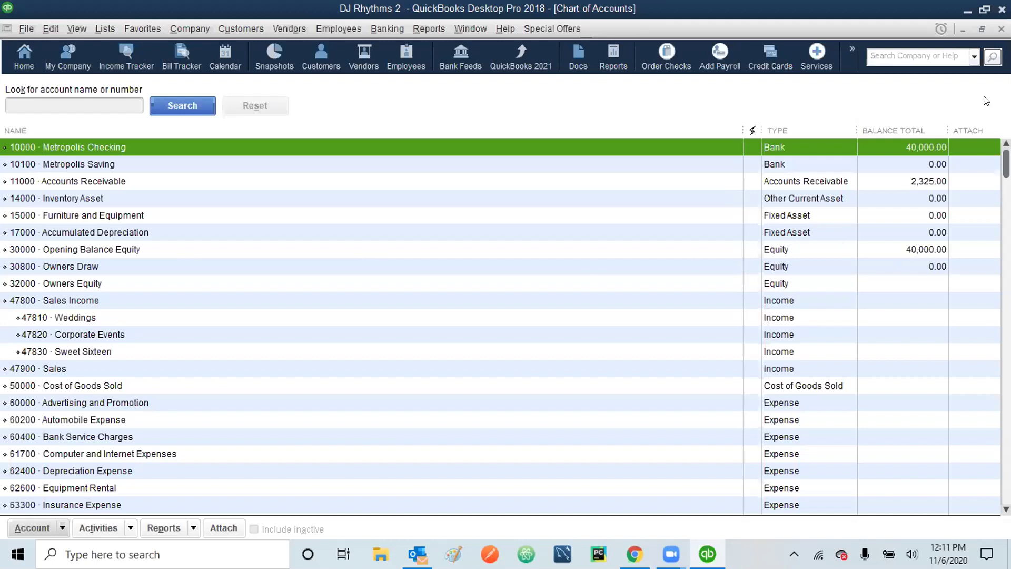
pyautogui.click(1002, 29)
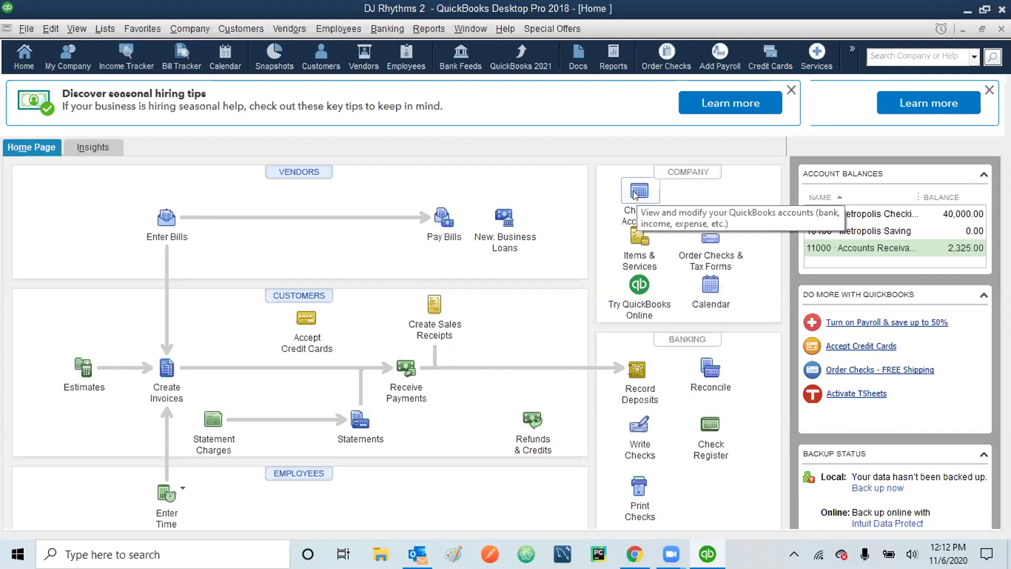
# - Open the 10000 · Metropolis Checking register from the Chart of Accounts
pyautogui.click(635, 195)
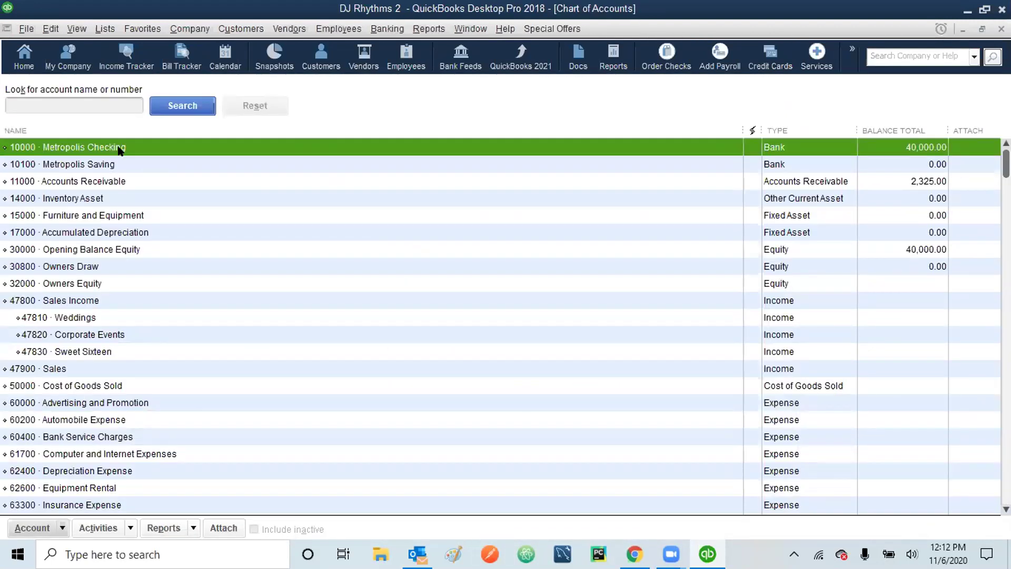
pyautogui.doubleClick(113, 147)
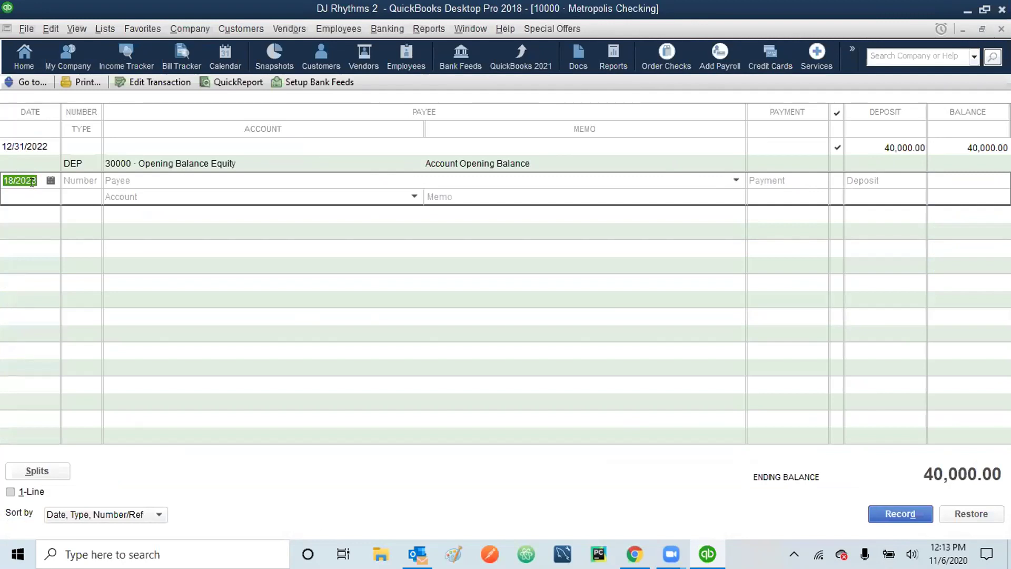
# - Start a 30,000.00 deposit dated 01/03/23 in Metropolis Checking, then leave without recording it
pyautogui.write('010323')
pyautogui.press('Tab')
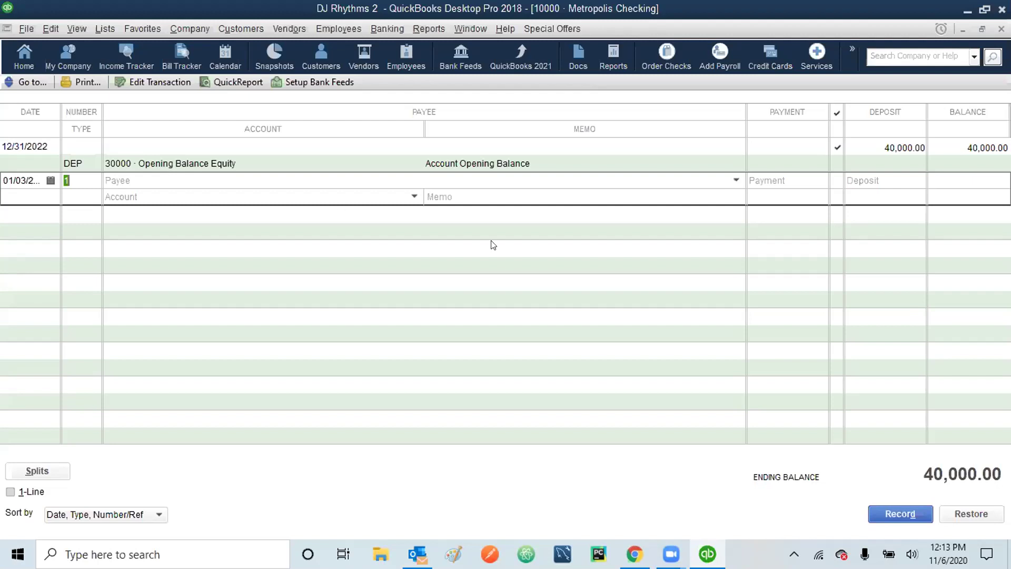
pyautogui.click(886, 176)
pyautogui.write('30000')
pyautogui.press('Tab')
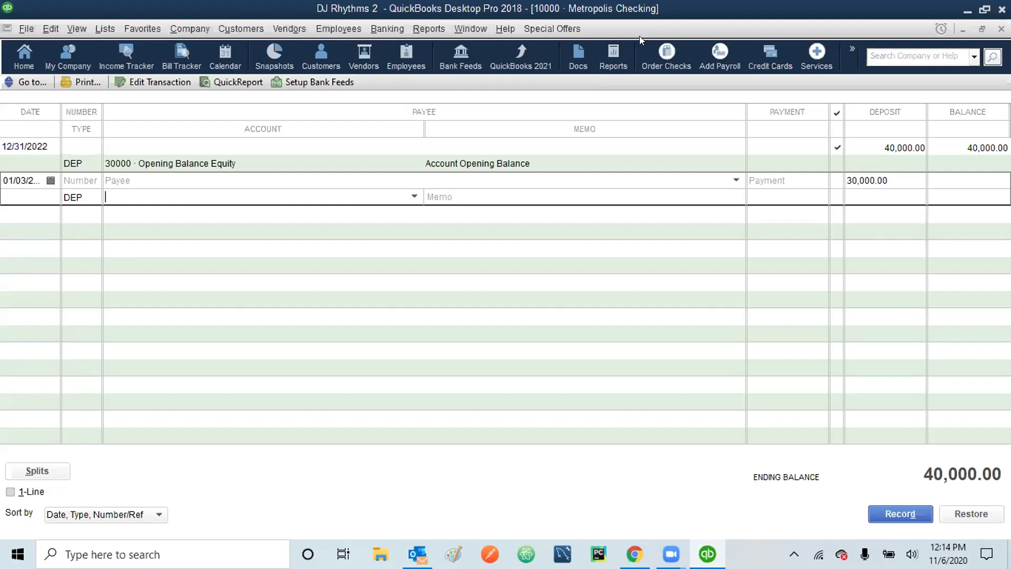
pyautogui.hotkey('ctrl', 'a')
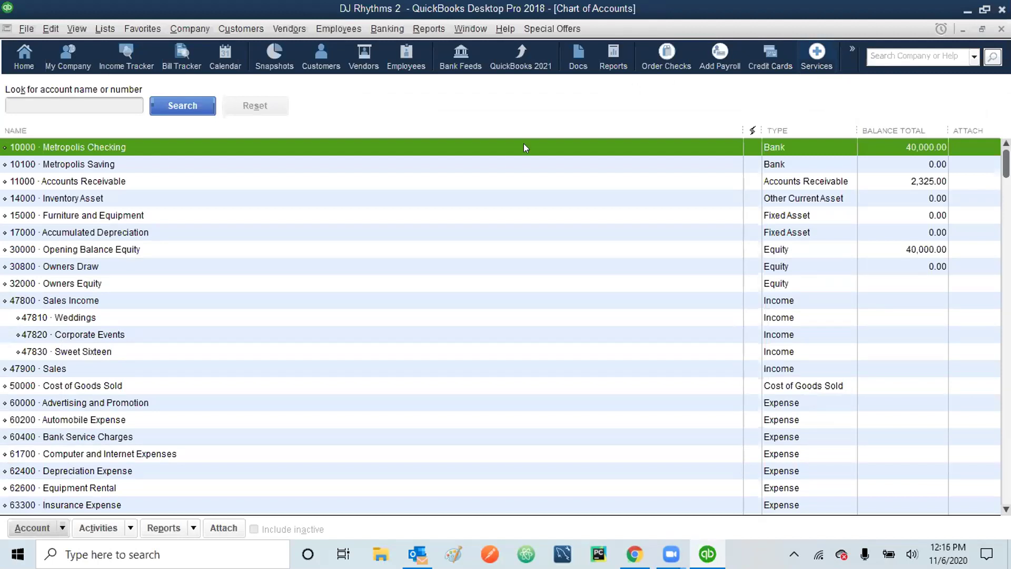
# - Open the 10100 · Metropolis Saving register from the Chart of Accounts
pyautogui.doubleClick(108, 159)
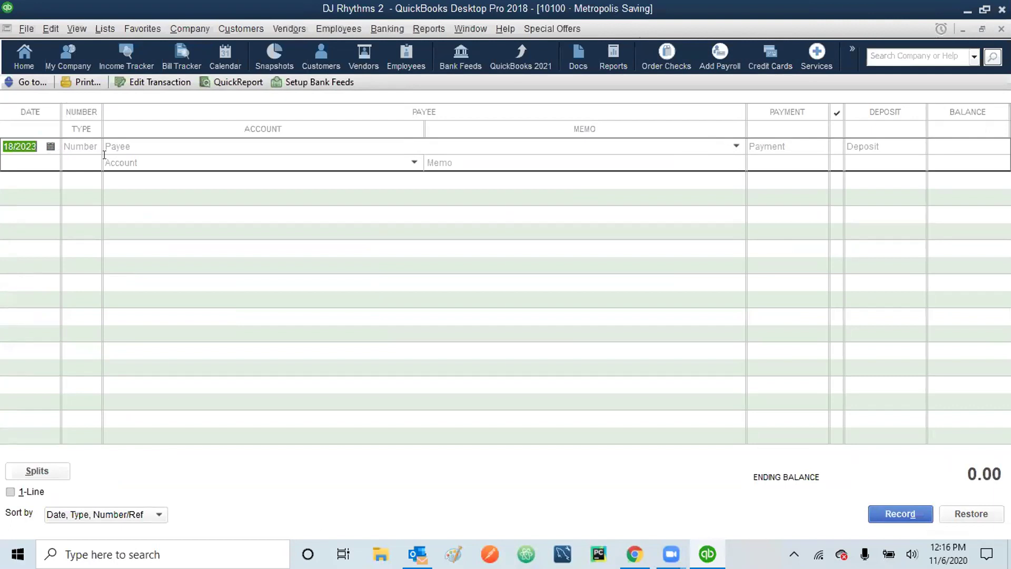
# - Enter a payee-less 30,000.00 deposit dated 01/03/23 in Metropolis Saving, triggering the account warning
pyautogui.write('010323')
pyautogui.press('Tab')
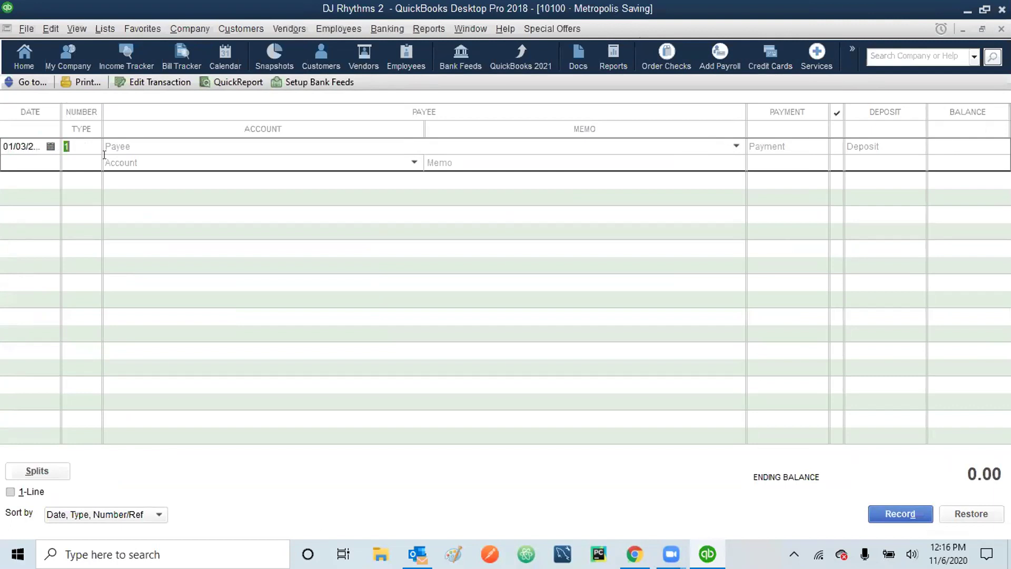
pyautogui.press('Tab')
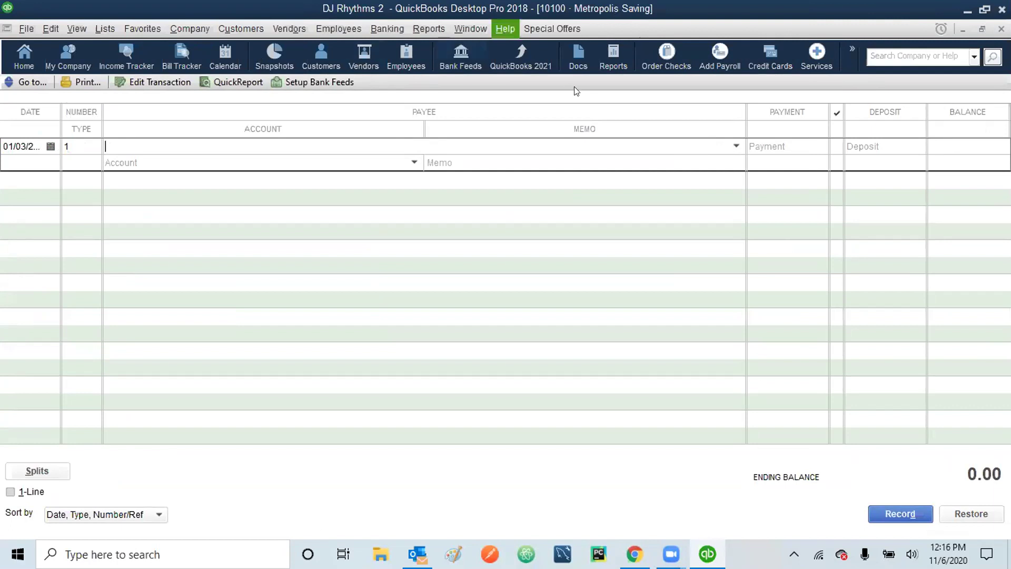
pyautogui.click(736, 146)
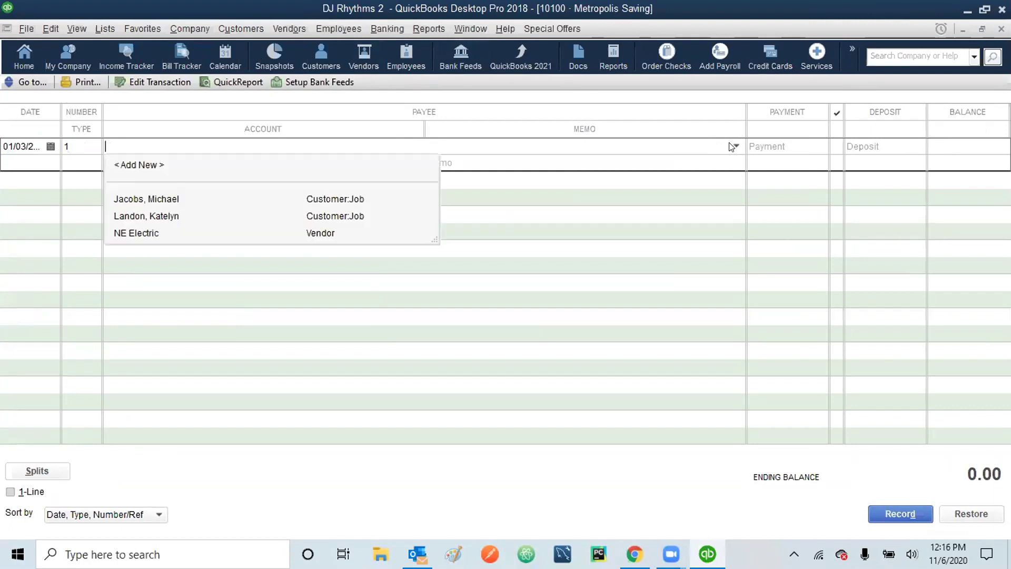
pyautogui.click(735, 146)
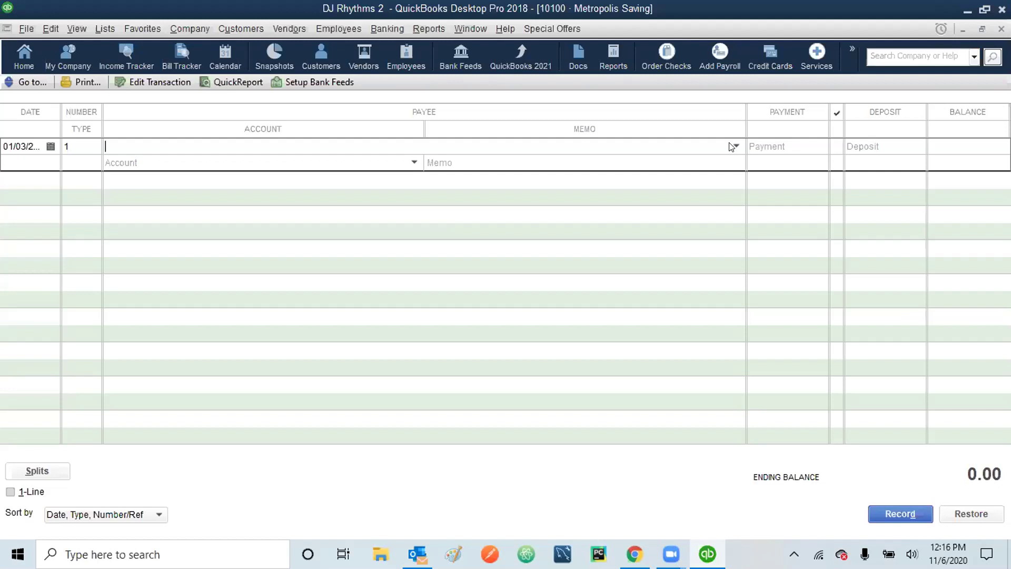
pyautogui.click(863, 149)
pyautogui.write('30000')
pyautogui.press('Tab')
pyautogui.press('Tab')
pyautogui.press('Return')
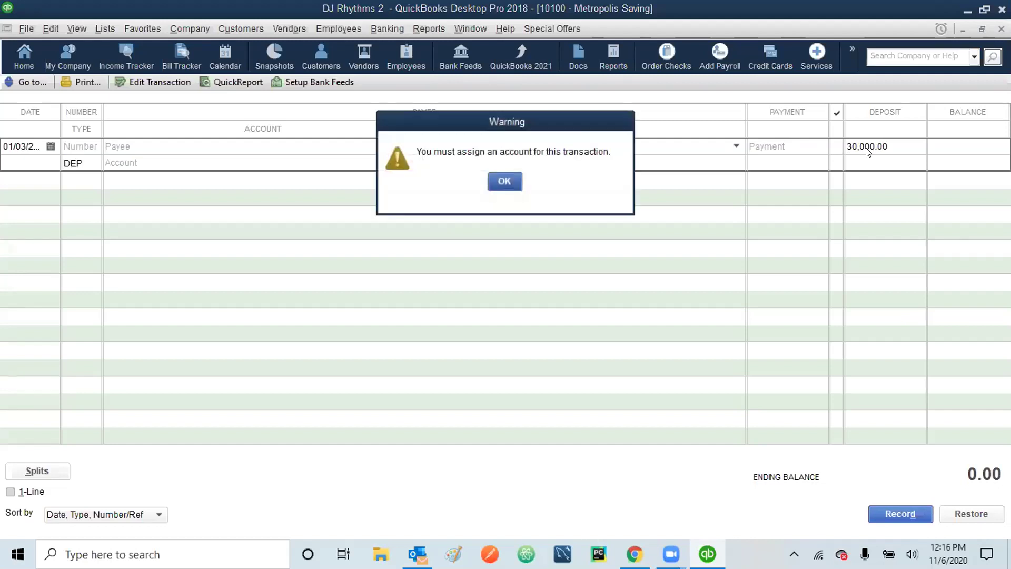
# - Assign Opening Balance Equity as the account and record the 30,000.00 Metropolis Saving deposit
pyautogui.click(504, 181)
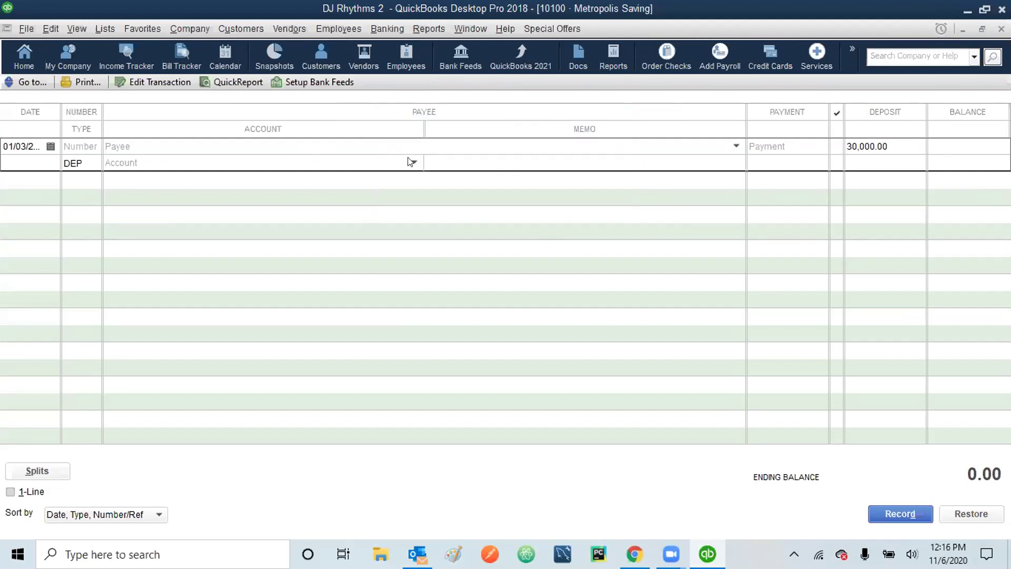
pyautogui.click(411, 162)
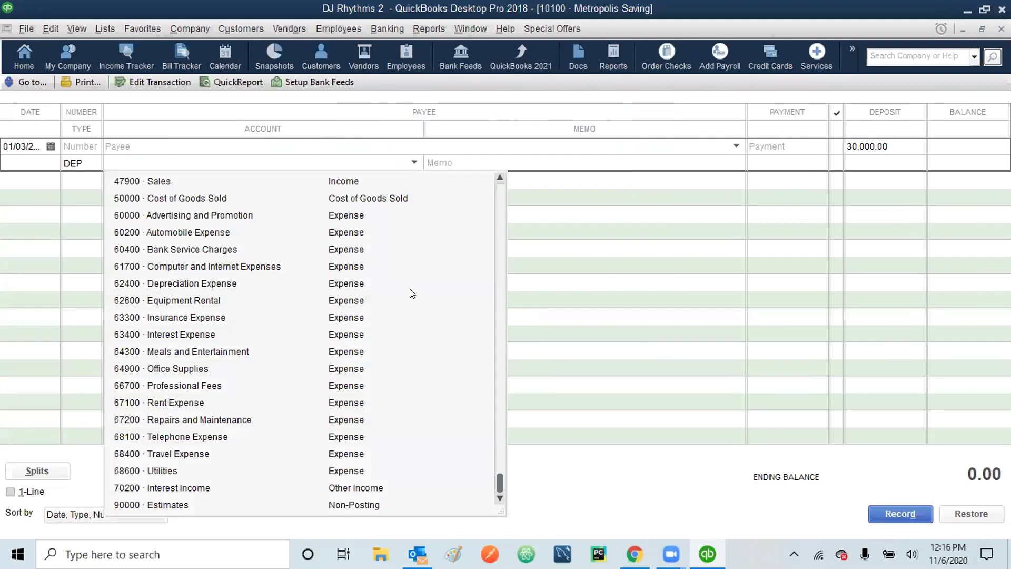
pyautogui.click(498, 194)
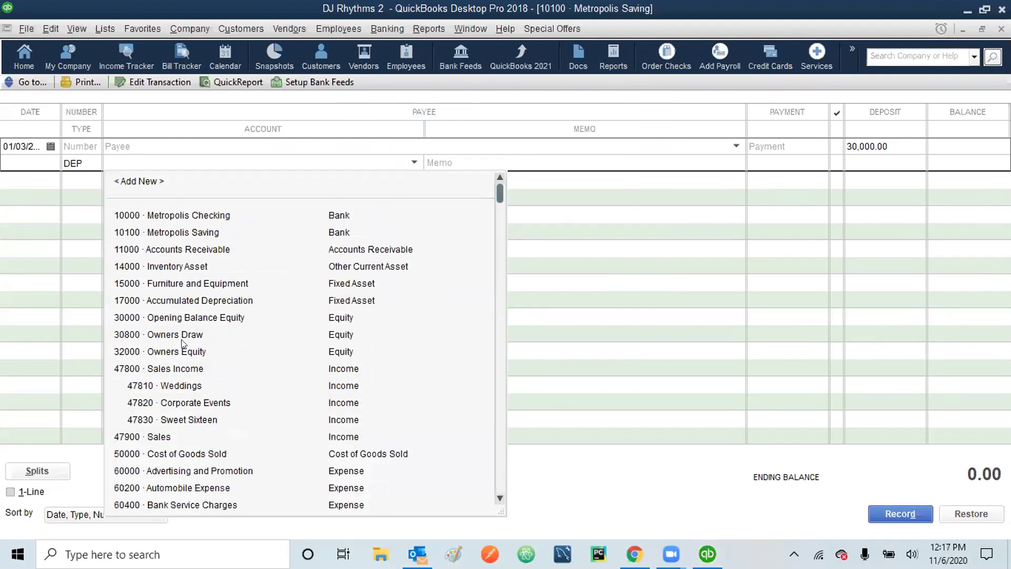
pyautogui.click(172, 352)
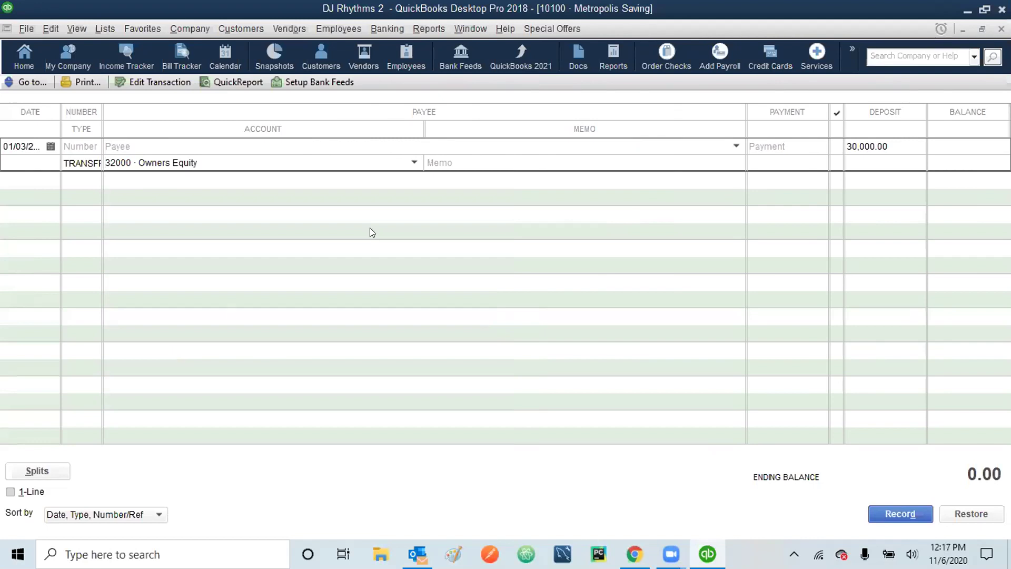
pyautogui.click(415, 163)
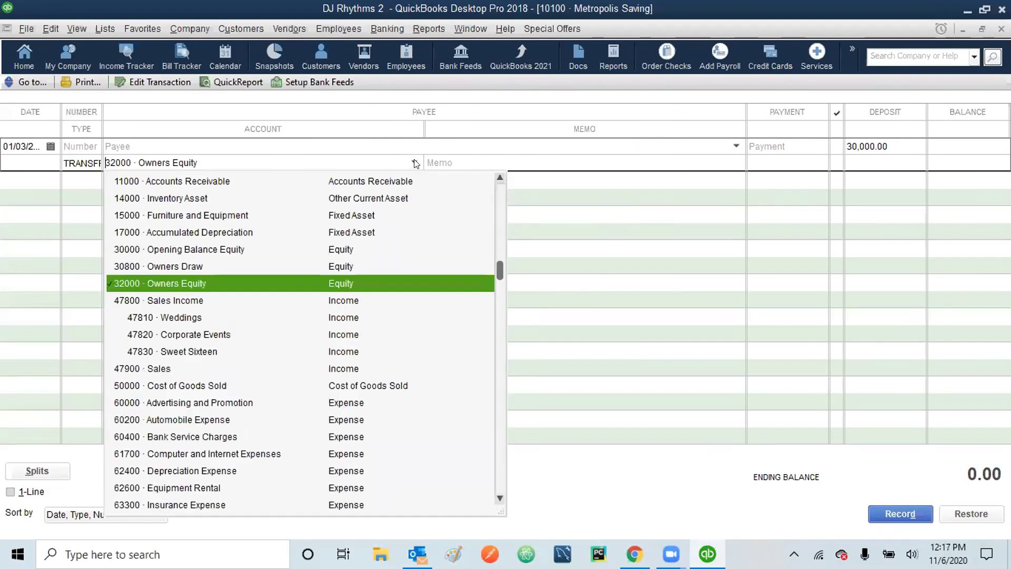
pyautogui.click(151, 248)
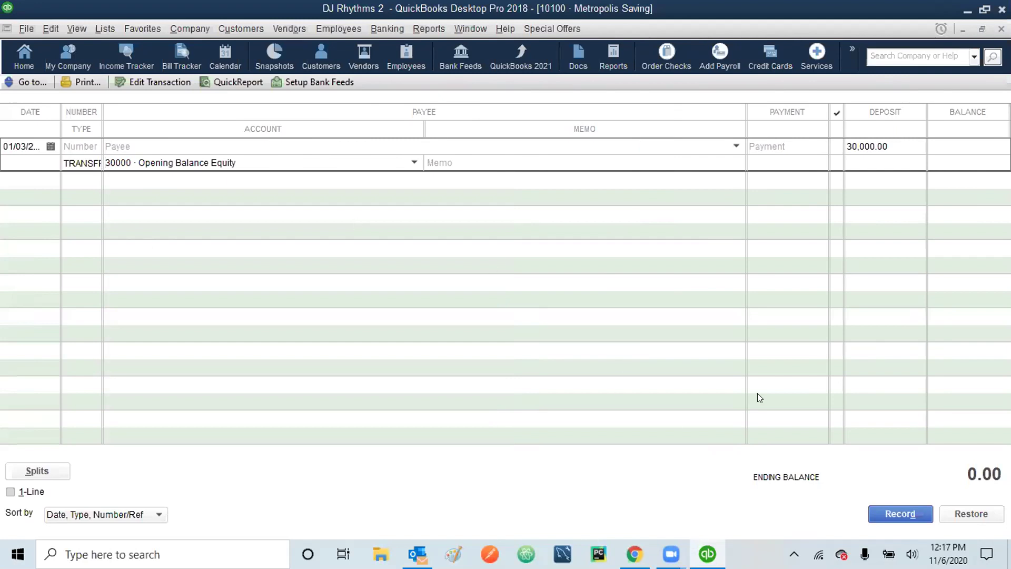
pyautogui.press('Tab')
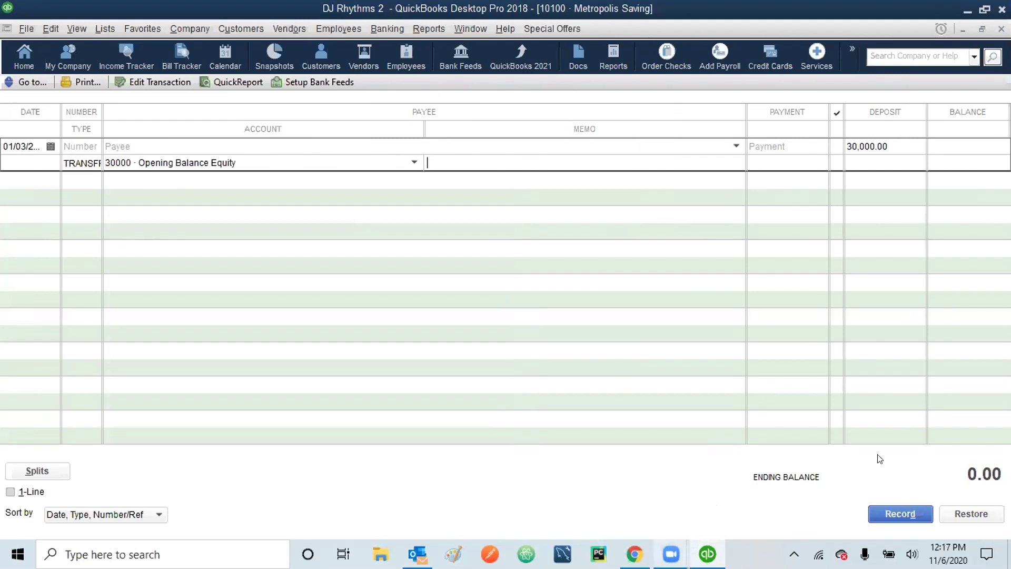
pyautogui.click(871, 522)
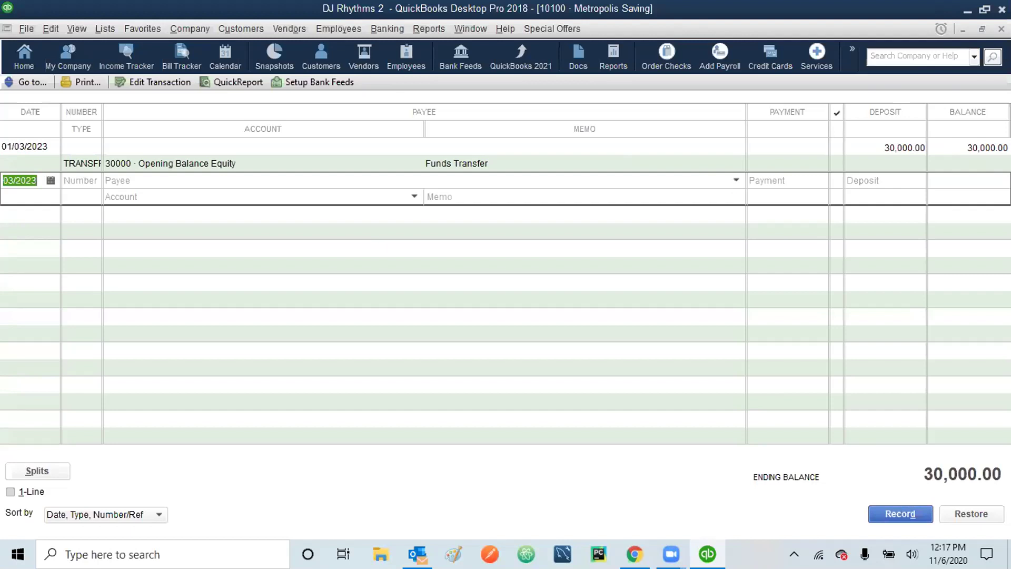
pyautogui.click(1001, 29)
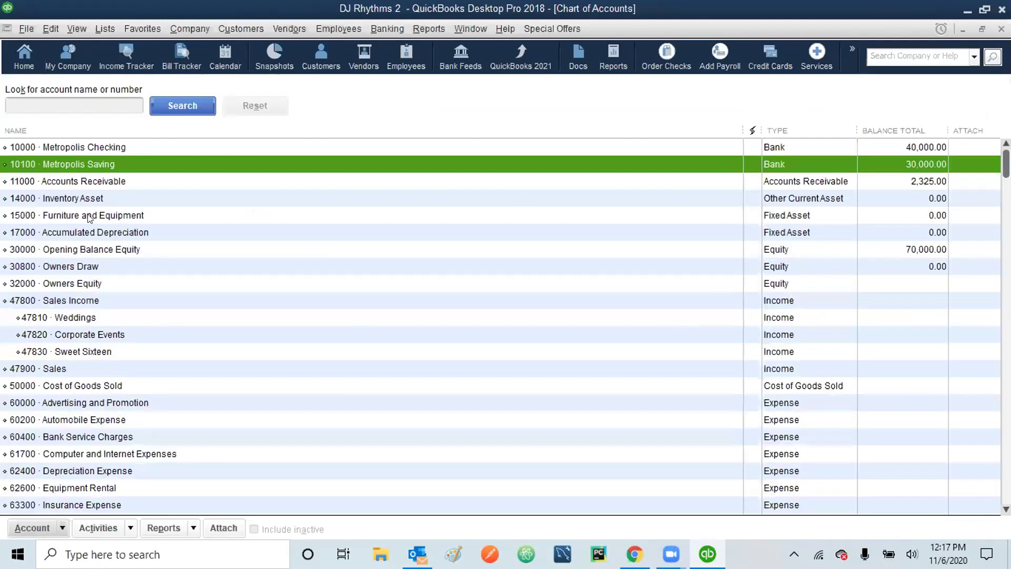
pyautogui.click(77, 284)
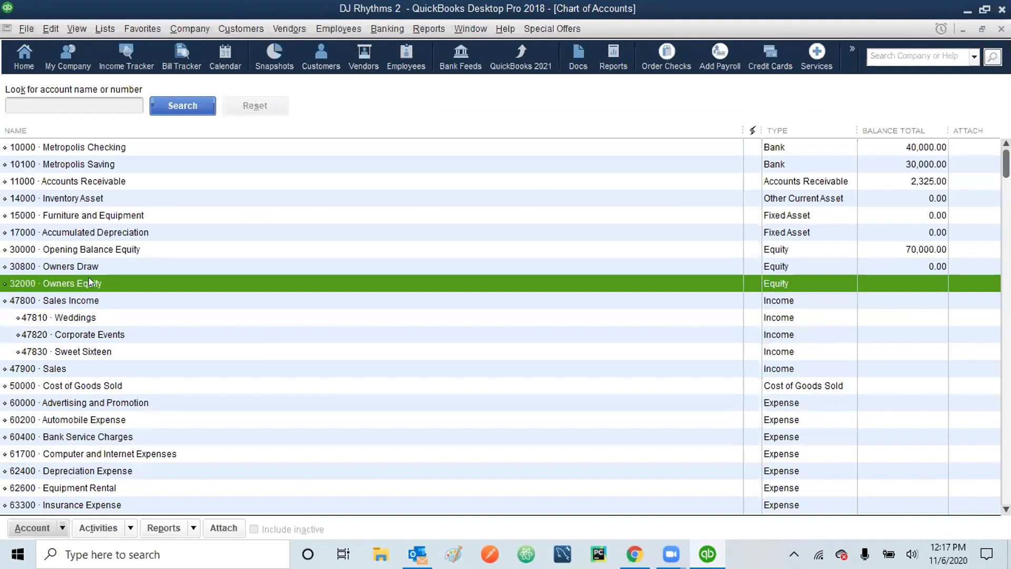
pyautogui.click(98, 251)
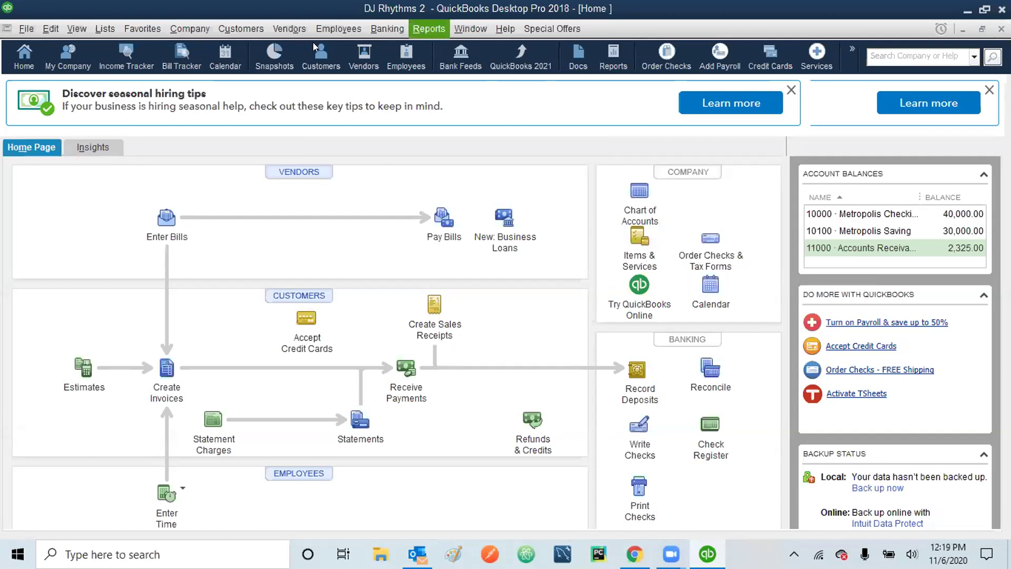
# - Choose Company > Make General Journal Entries to start a new journal entry
pyautogui.click(193, 29)
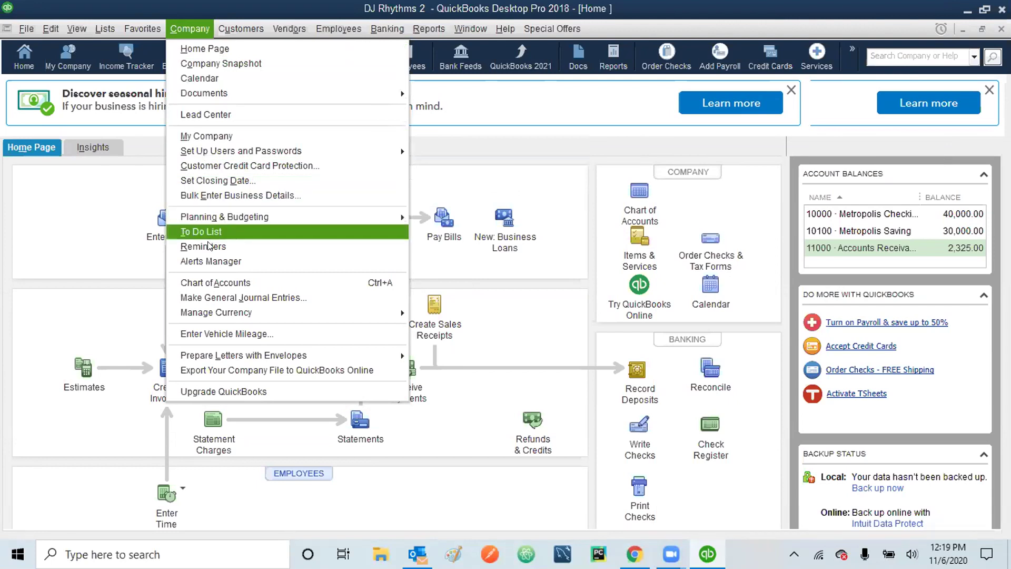
pyautogui.click(232, 298)
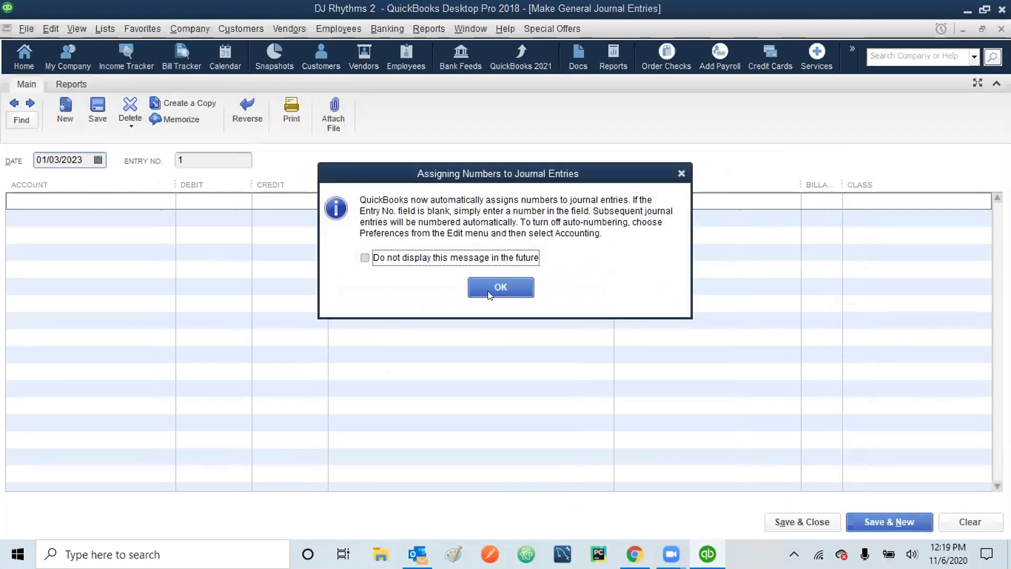
# - Dismiss the journal auto-numbering notice and select the first line's Account cell
pyautogui.click(501, 287)
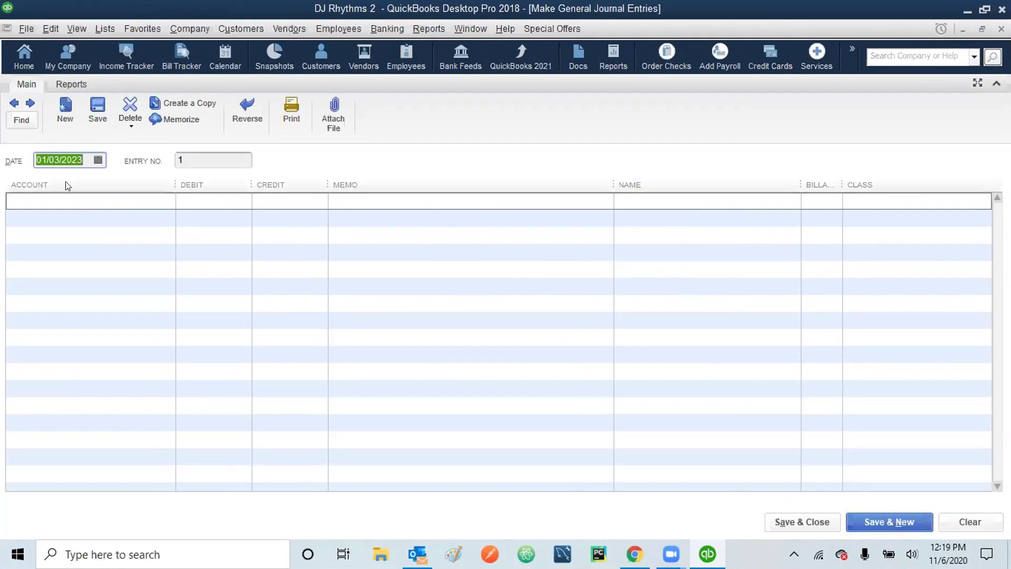
pyautogui.click(65, 199)
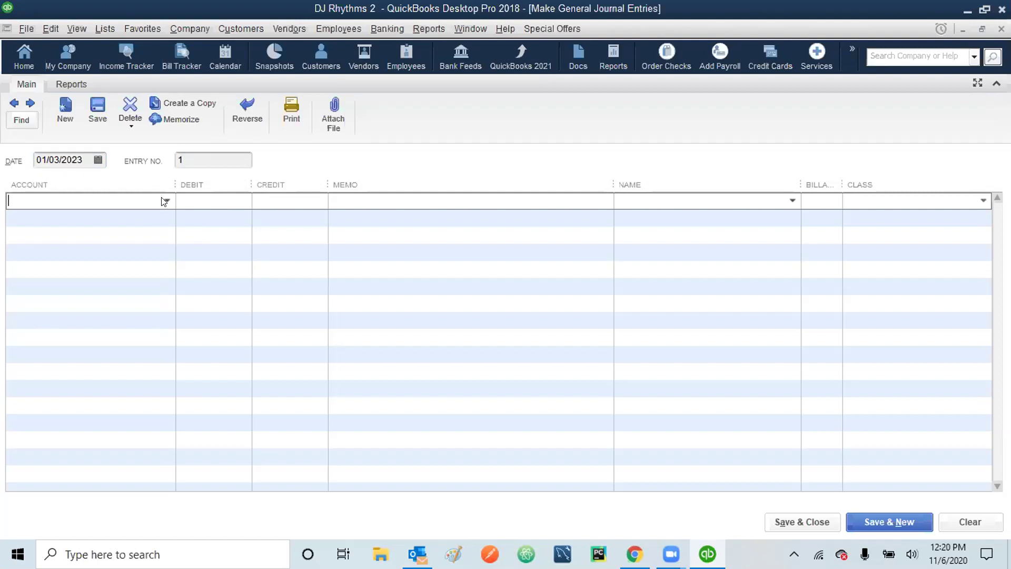
# - Debit 11000 · Accounts Receivable 20,000.00 on the first journal line
pyautogui.click(164, 202)
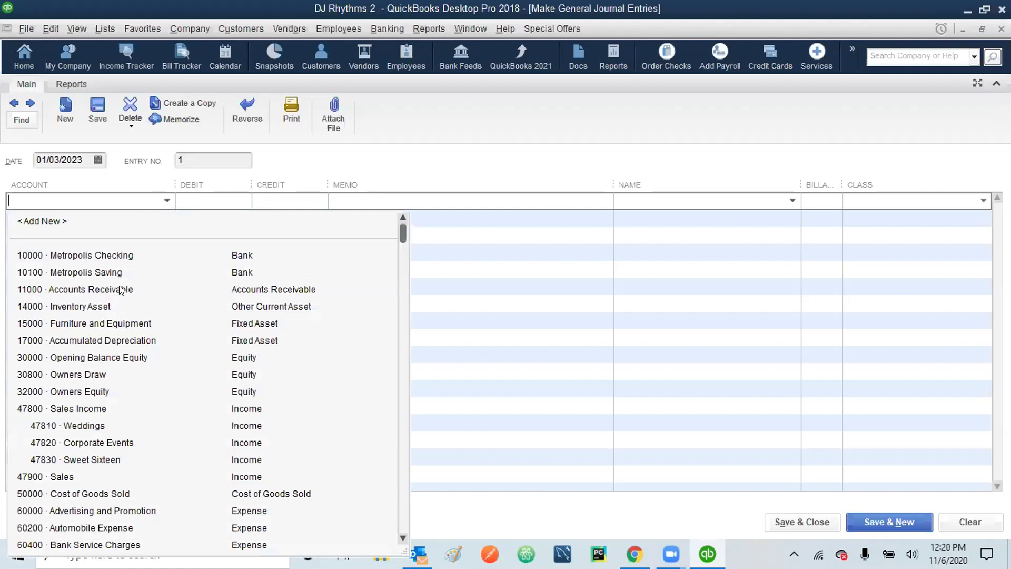
pyautogui.click(89, 291)
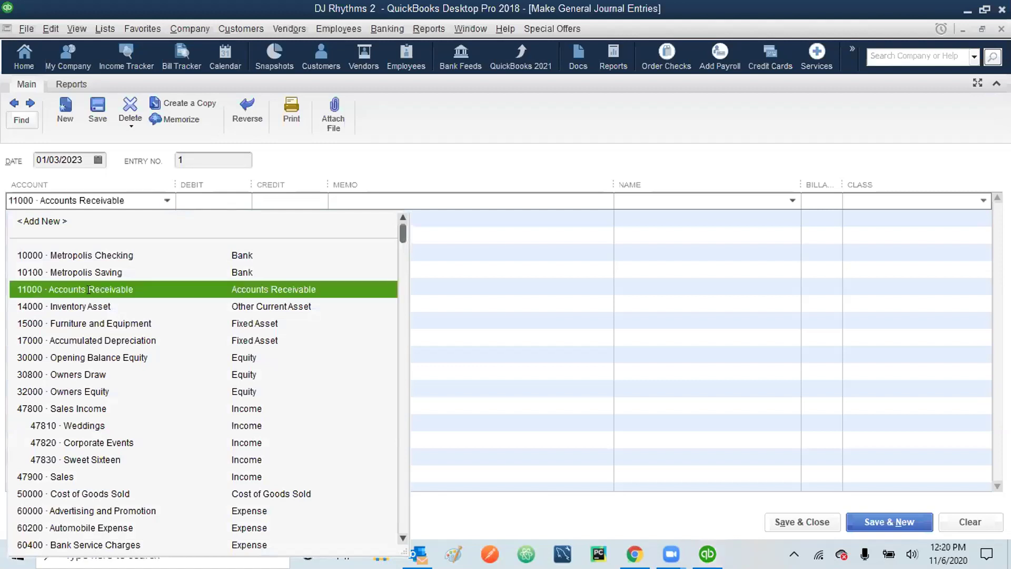
pyautogui.click(219, 201)
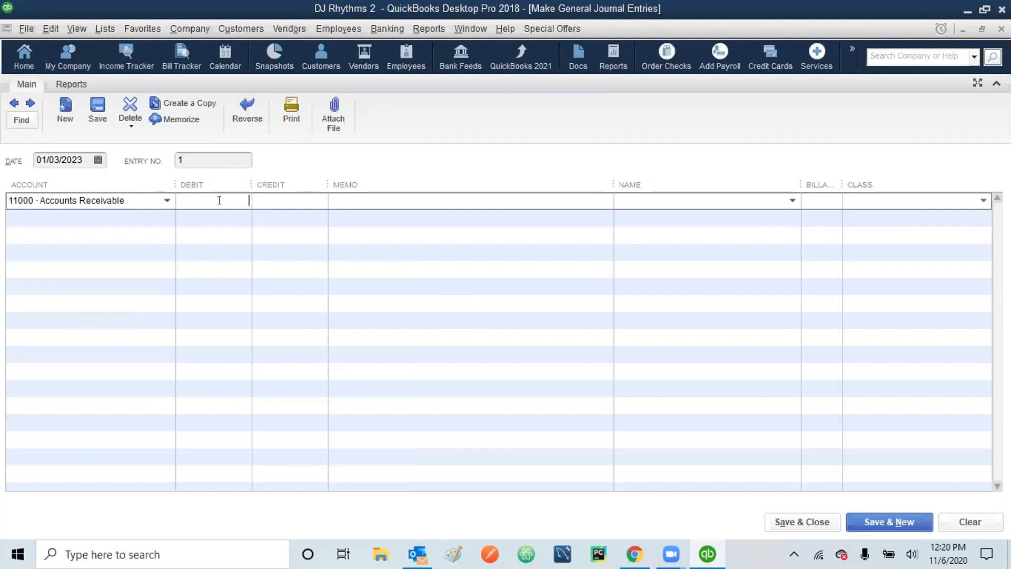
pyautogui.write('20000')
pyautogui.press('Tab')
# - Add a total-earned memo and enter the customer's name on the first line
pyautogui.write('TOT')
pyautogui.press('BackSpace')
pyautogui.press('BackSpace')
pyautogui.write('otal Earned R Wilson')
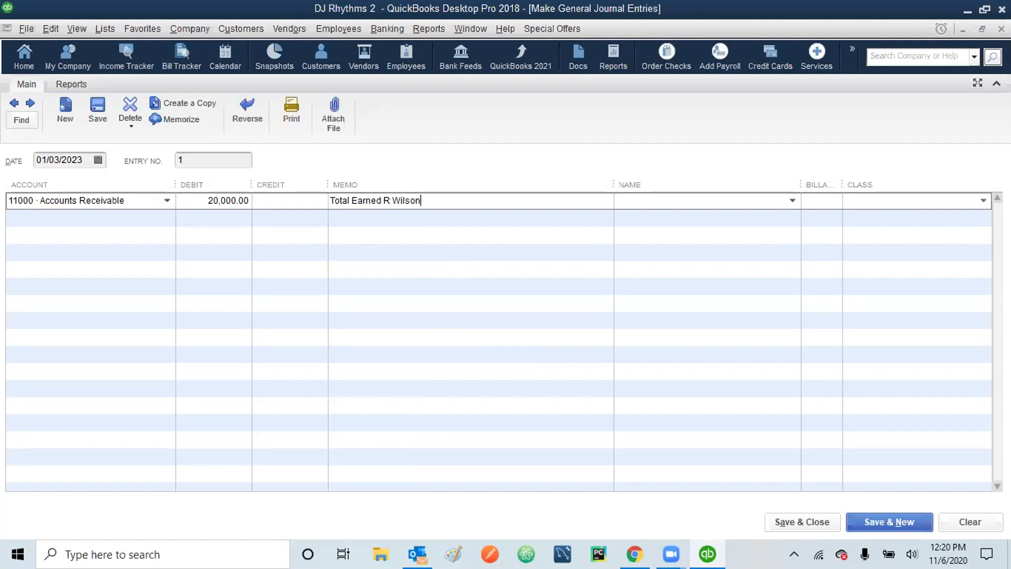
pyautogui.click(675, 199)
pyautogui.press('Tab')
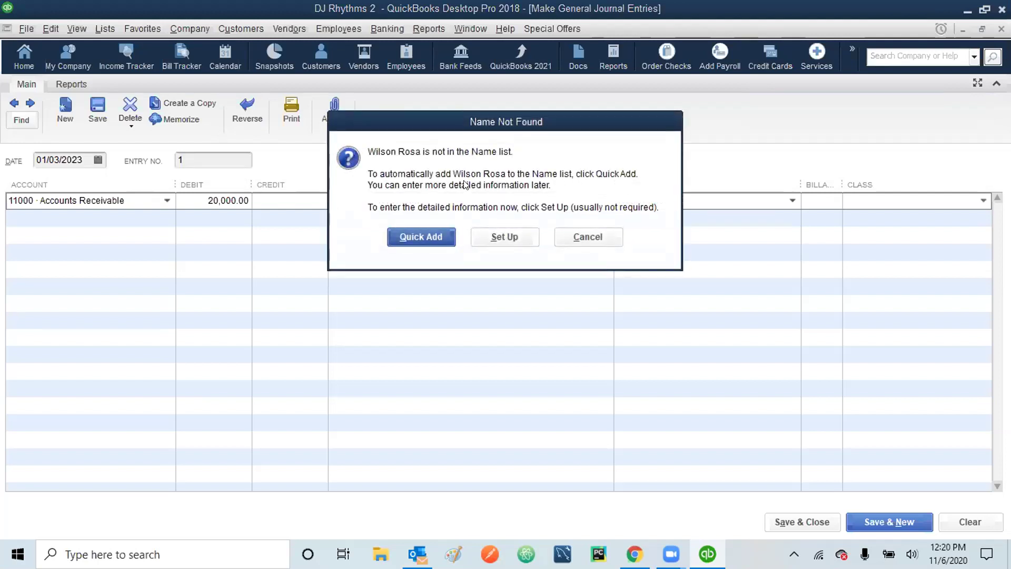
# - Add the new name as a Customer, give line 1 the Corporate Event class, and move to line 2
pyautogui.click(416, 233)
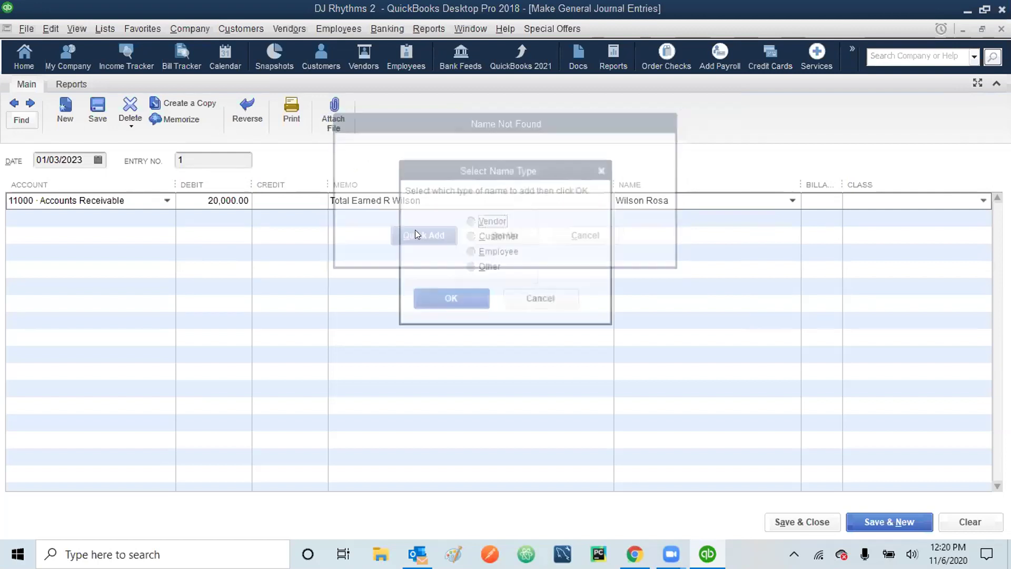
pyautogui.click(470, 236)
pyautogui.click(451, 299)
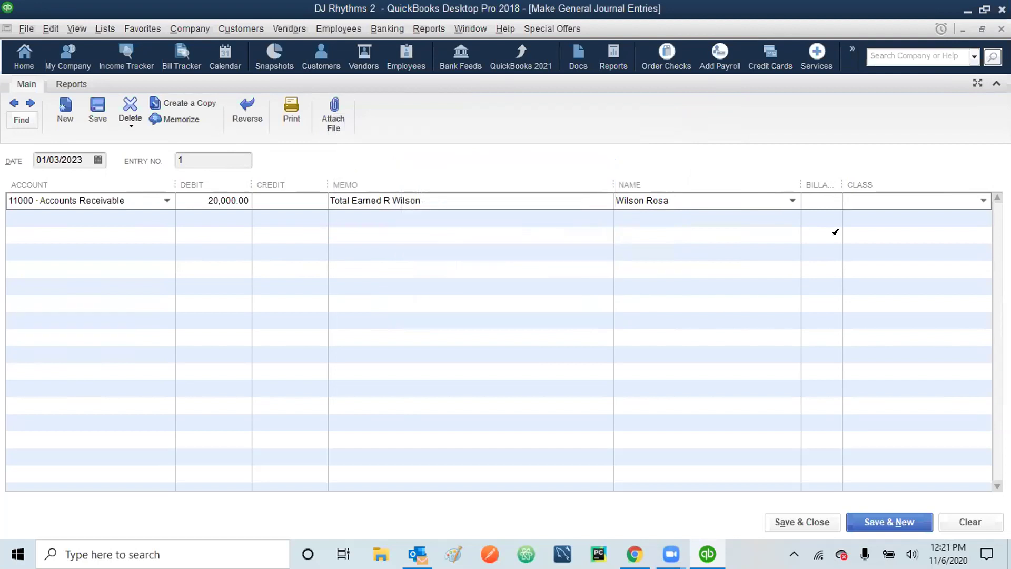
pyautogui.click(984, 201)
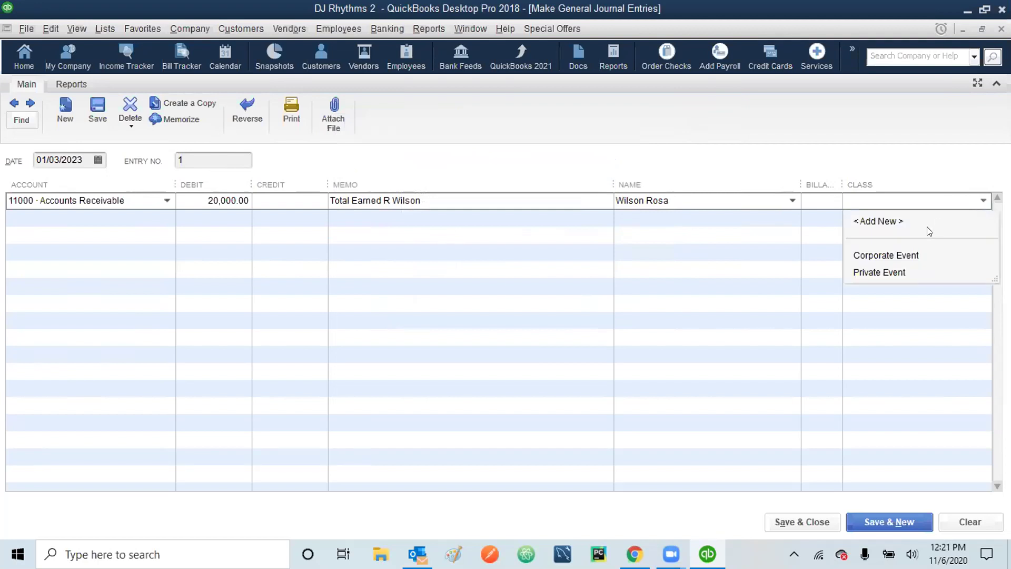
pyautogui.click(895, 255)
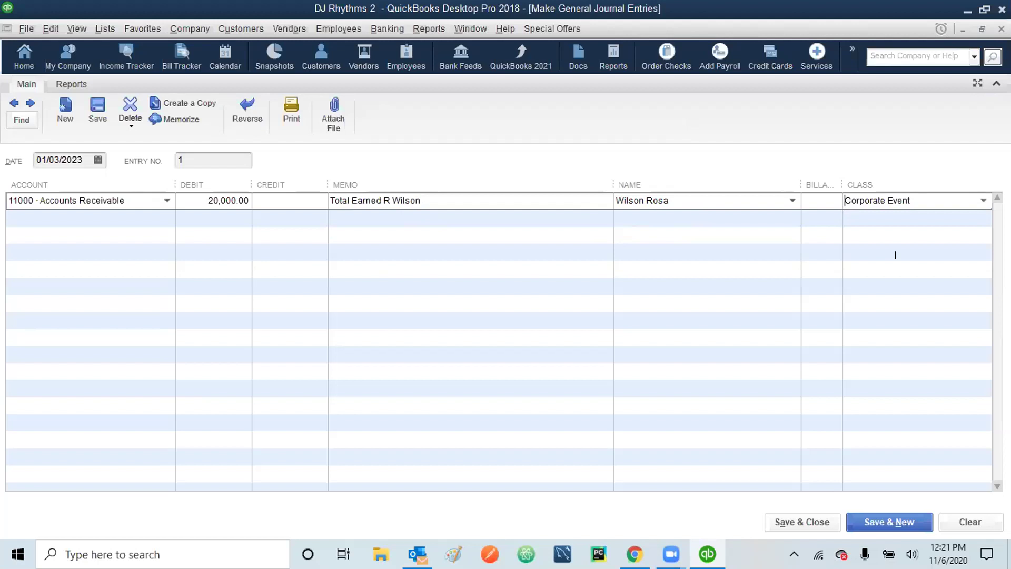
pyautogui.press('Tab')
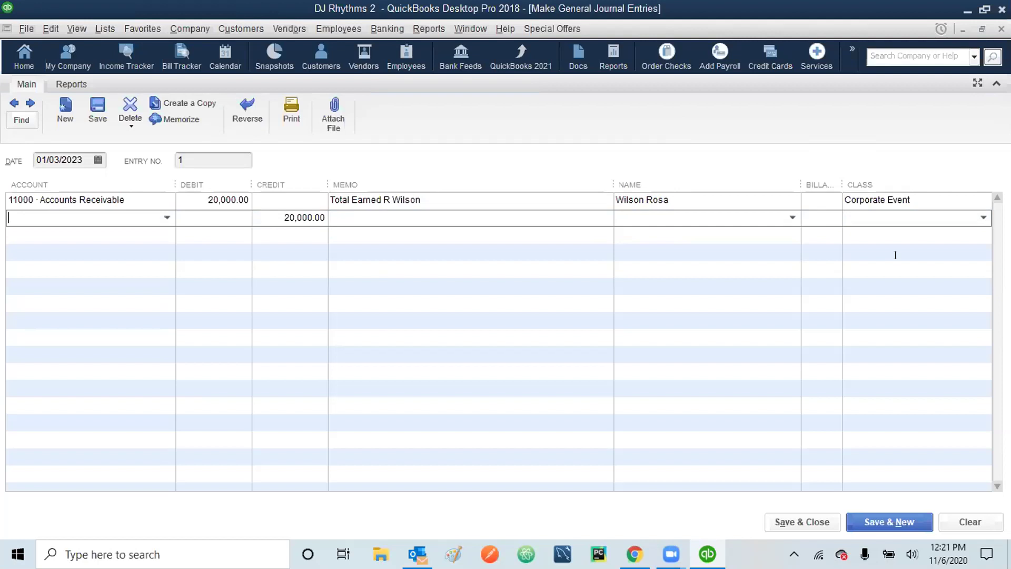
# - Set line 2 to 47820 Corporate Events with a 'Total Earned' memo and the customer's name
pyautogui.click(166, 215)
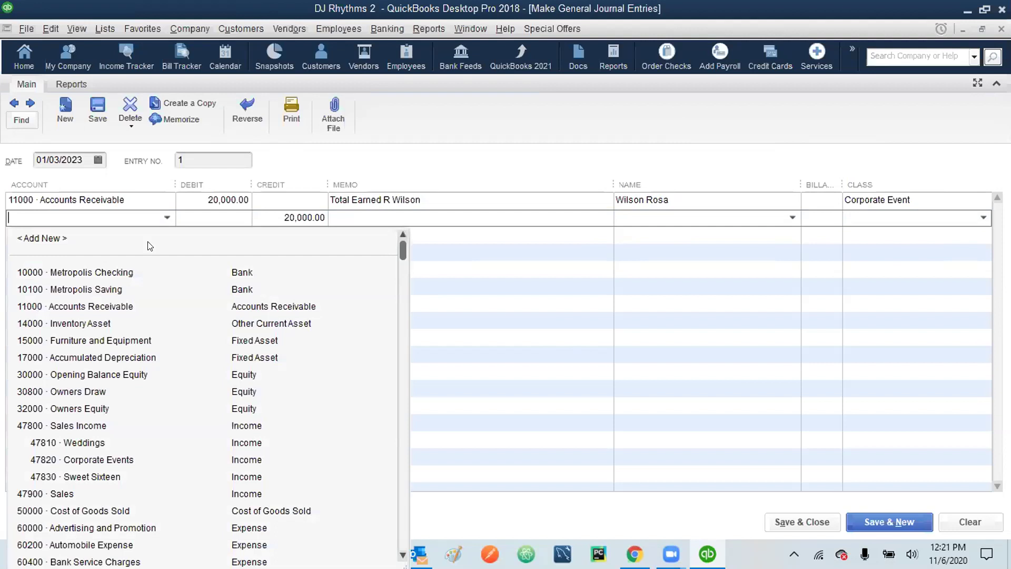
pyautogui.click(79, 461)
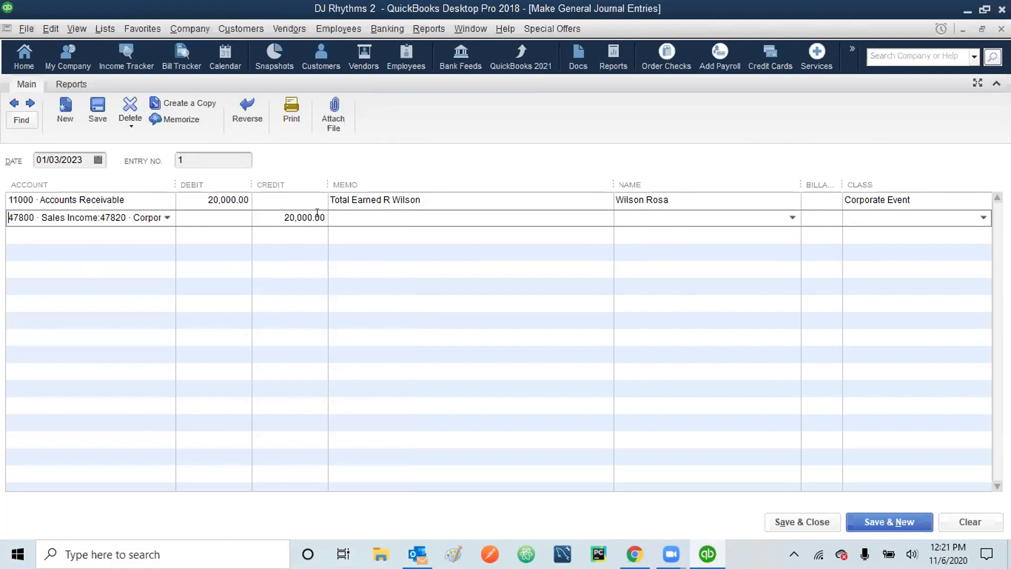
pyautogui.click(399, 213)
pyautogui.write('Total Earned R Wilson')
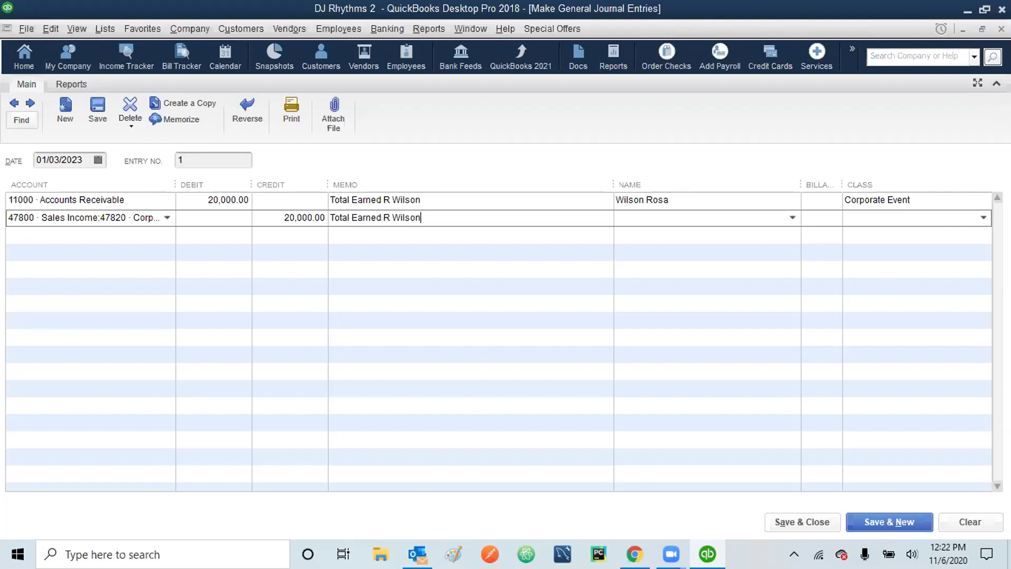
pyautogui.press('Tab')
pyautogui.write('Wilso')
pyautogui.press('Tab')
# - Give line 2 the Corporate Event class and save entry 1, starting a new entry
pyautogui.click(399, 212)
pyautogui.click(984, 218)
pyautogui.click(900, 272)
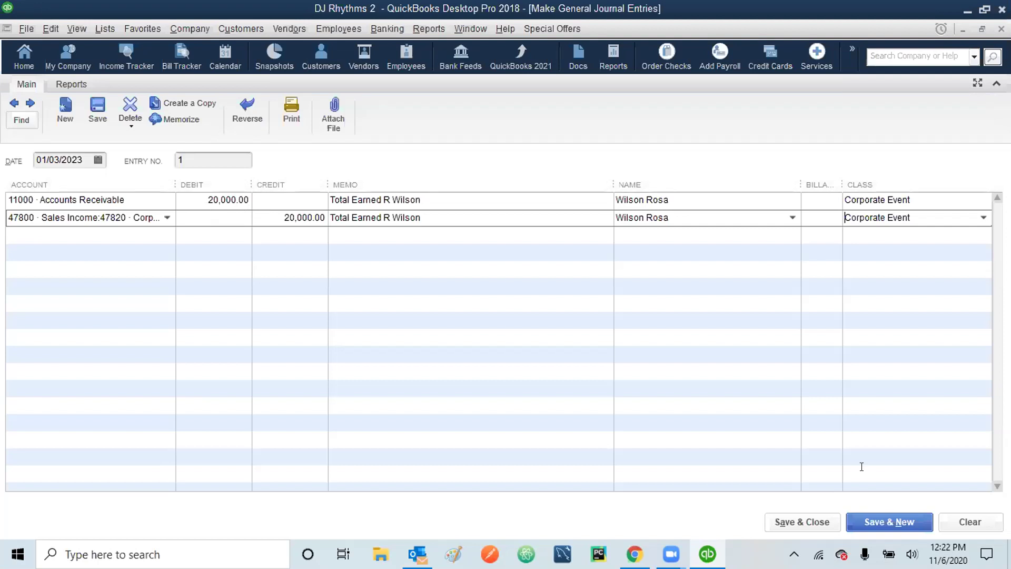
pyautogui.click(880, 519)
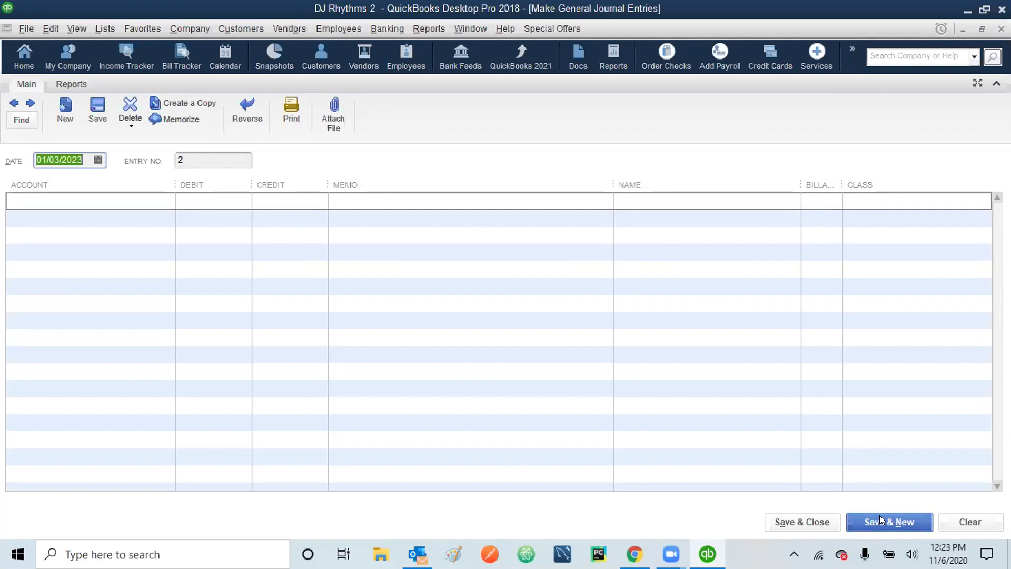
# - Date entry 2 02/03/2023 and debit 20,000.00 to 10000 Metropolis Checking on line 1
pyautogui.write('020323')
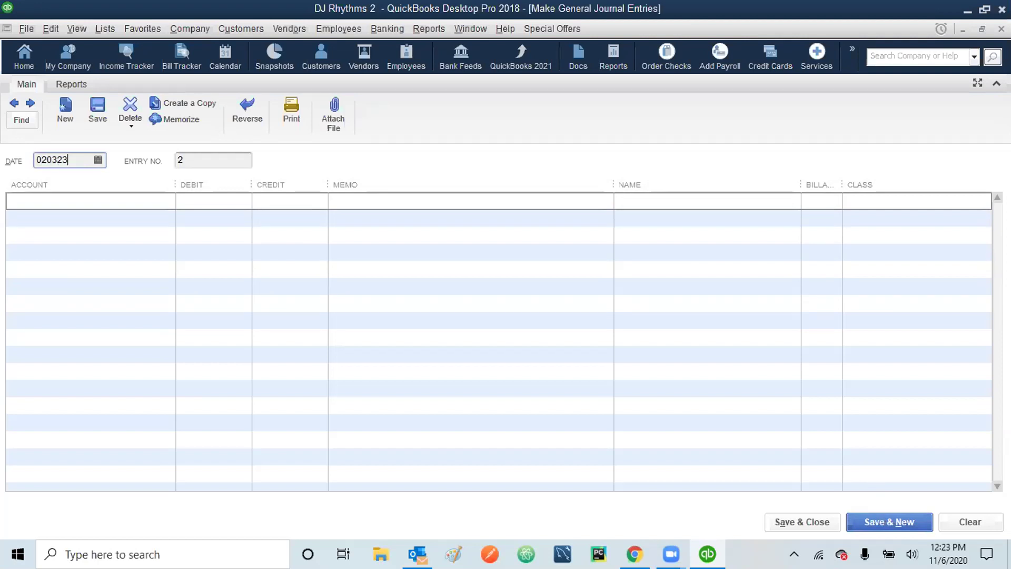
pyautogui.press('Tab')
pyautogui.press('Tab')
pyautogui.click(167, 201)
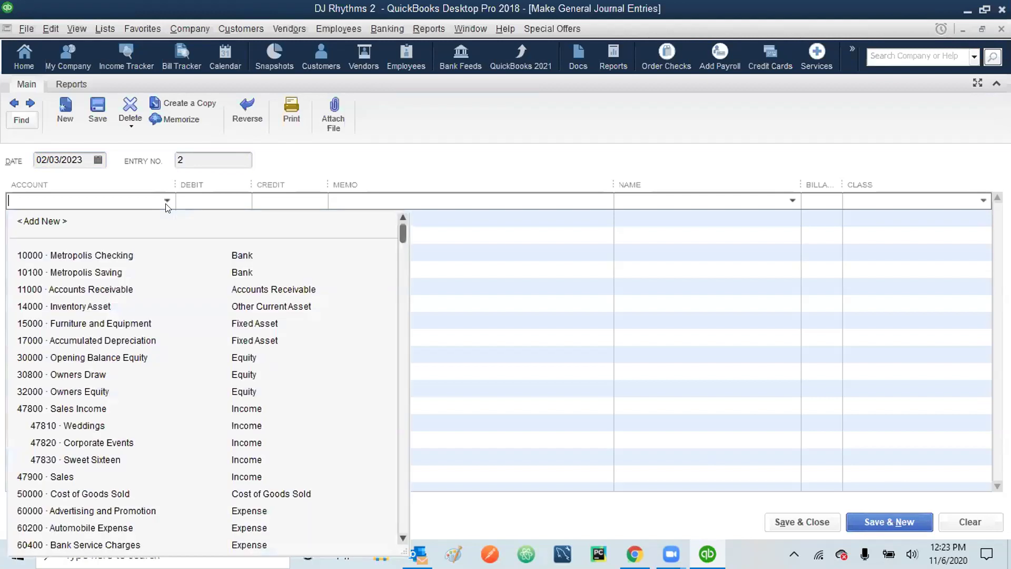
pyautogui.click(80, 256)
pyautogui.click(80, 257)
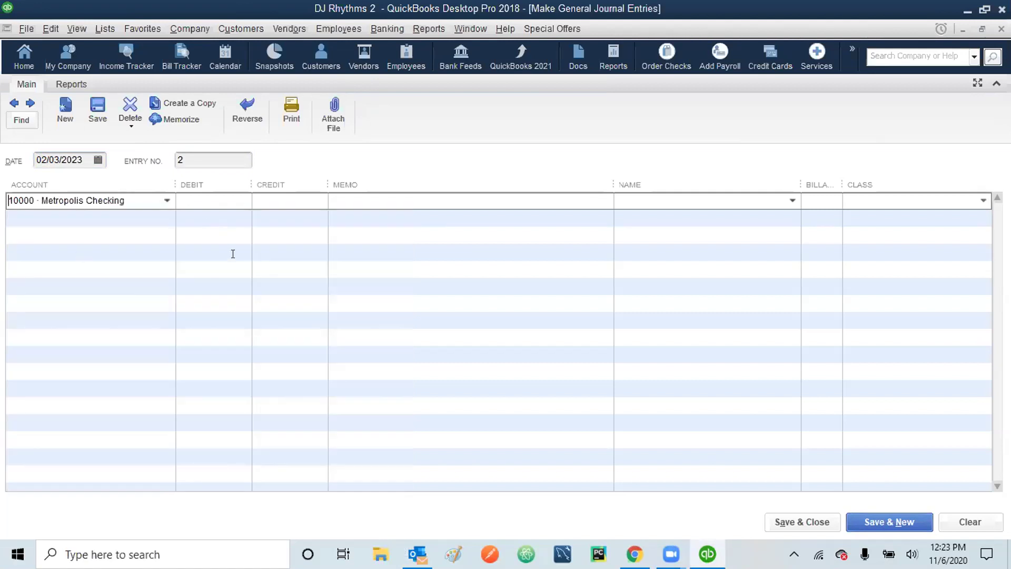
pyautogui.click(232, 202)
pyautogui.write('20000')
pyautogui.press('Tab')
# - Add a 'Total Dep' memo, the customer and Corporate Event class to line 1
pyautogui.write('Total Dep: R Wilson')
pyautogui.press('Tab')
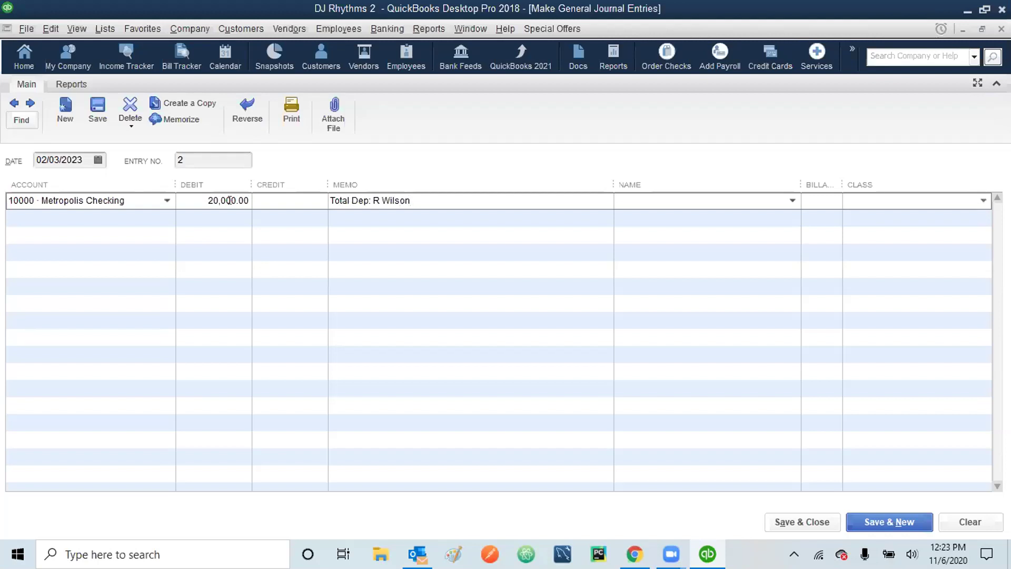
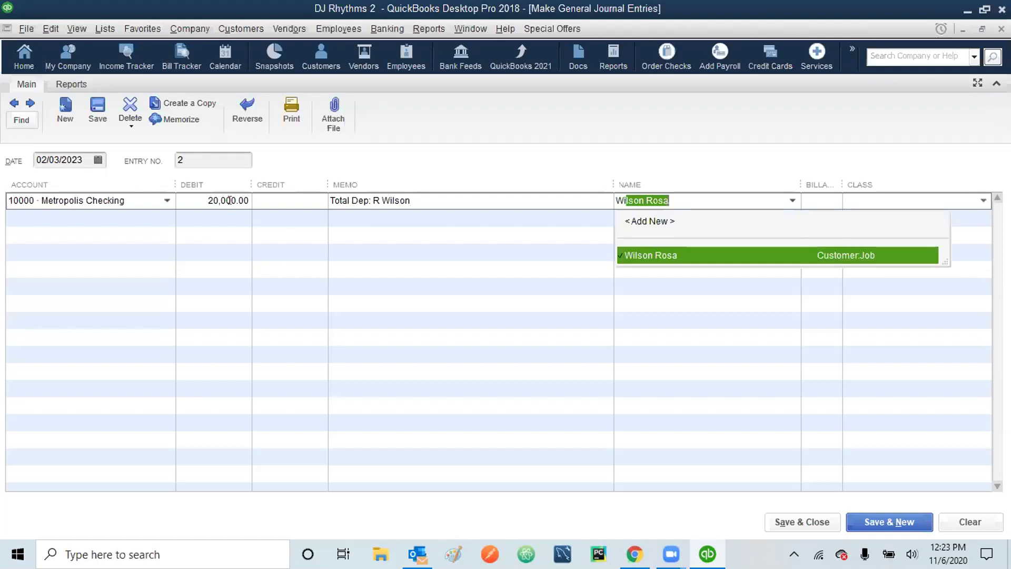
pyautogui.click(693, 253)
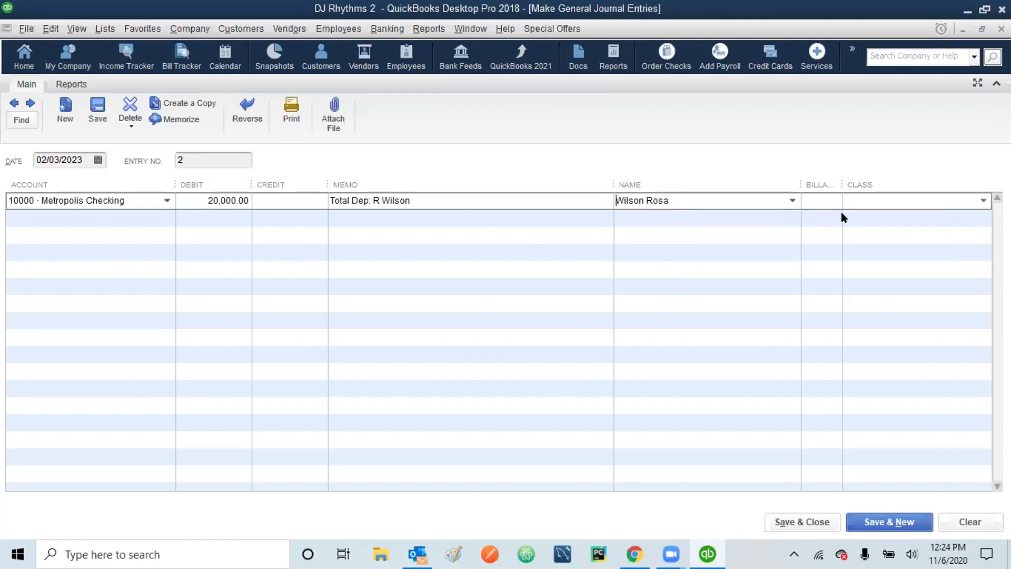
pyautogui.click(909, 197)
pyautogui.write('Corporate Event')
pyautogui.click(883, 256)
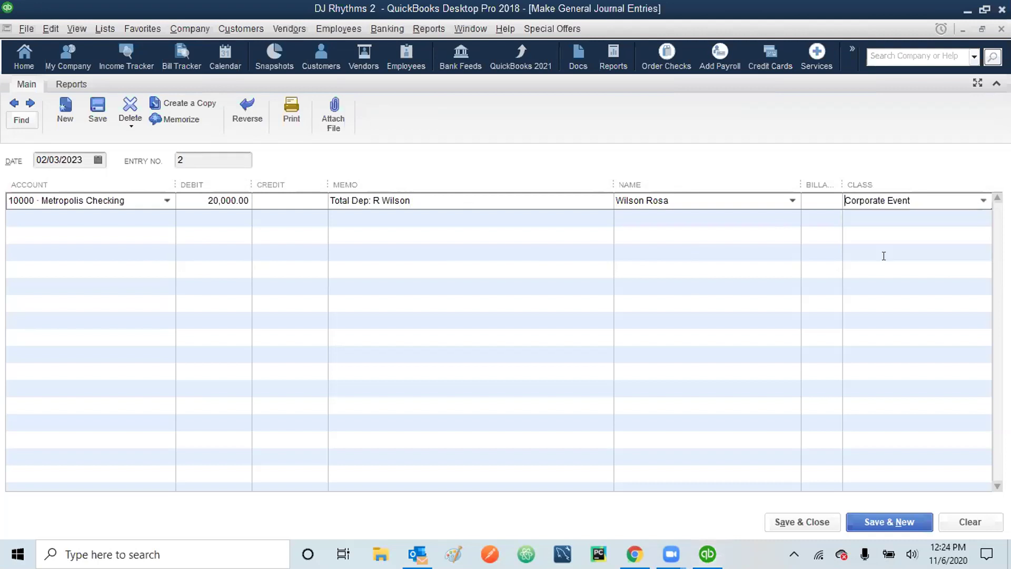
pyautogui.click(55, 218)
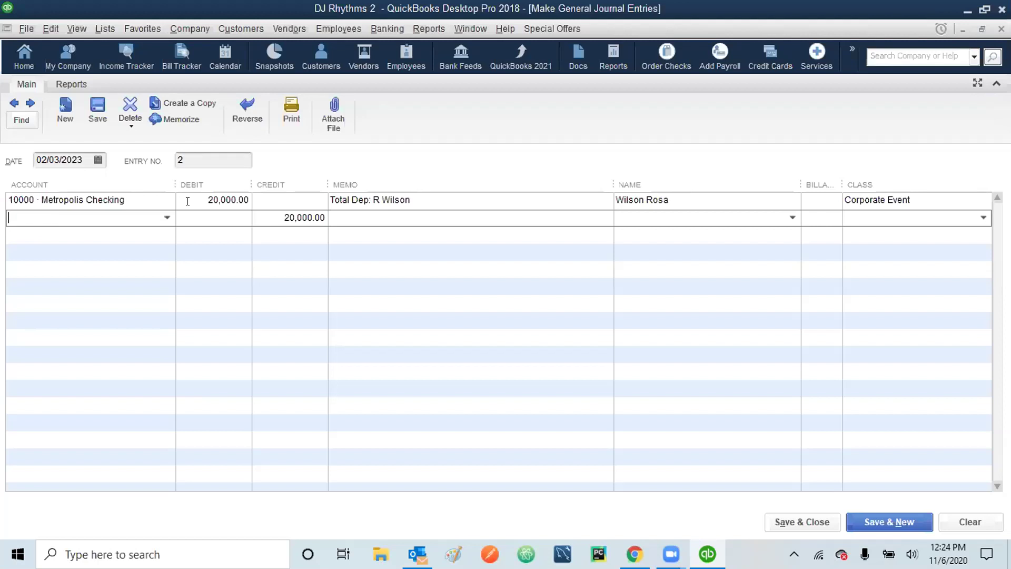
# - Credit line 2 to 11000 Accounts Receivable with a 'Total Rec' memo, the customer and Corporate Event class
pyautogui.click(167, 217)
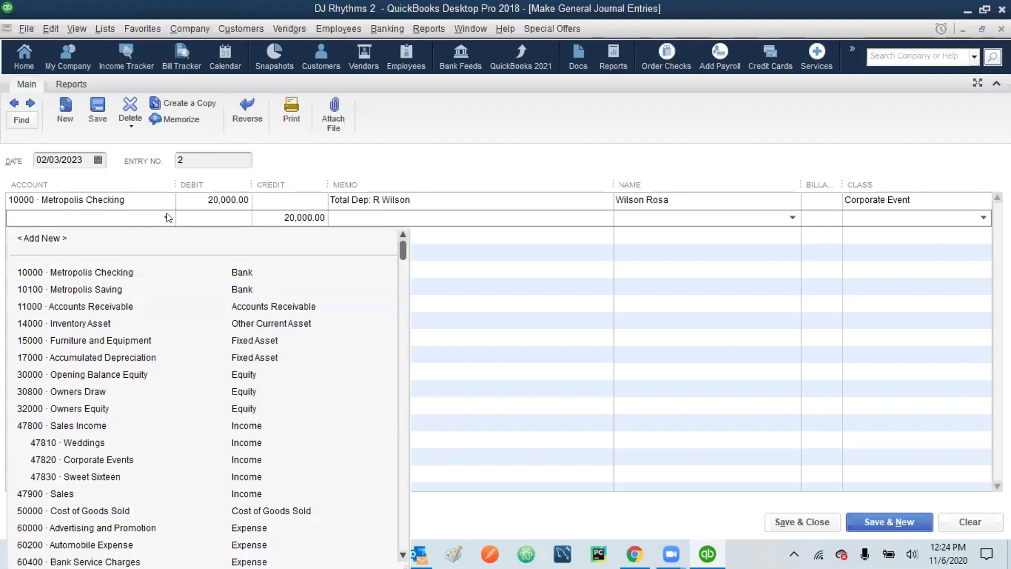
pyautogui.click(115, 303)
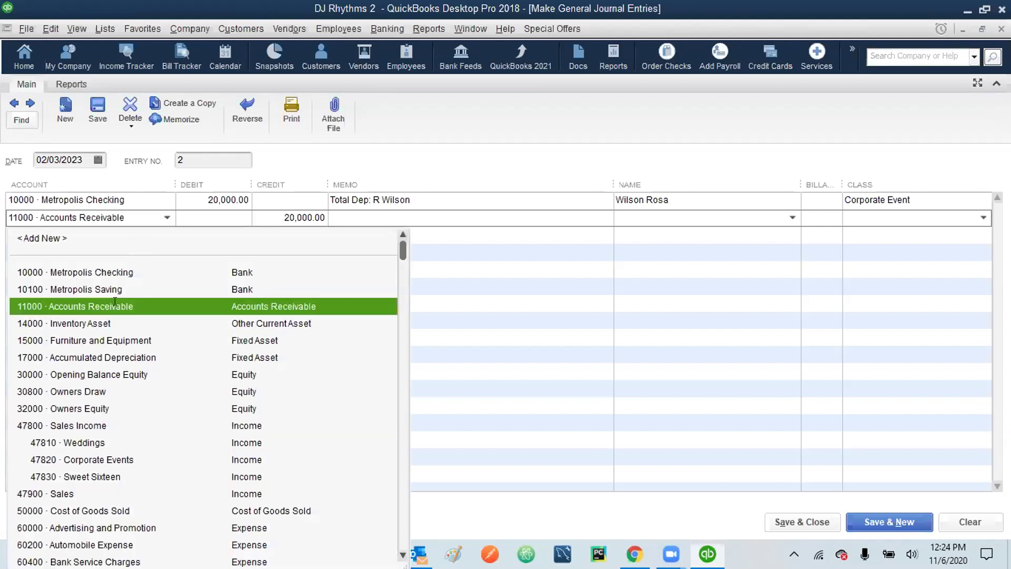
pyautogui.click(115, 304)
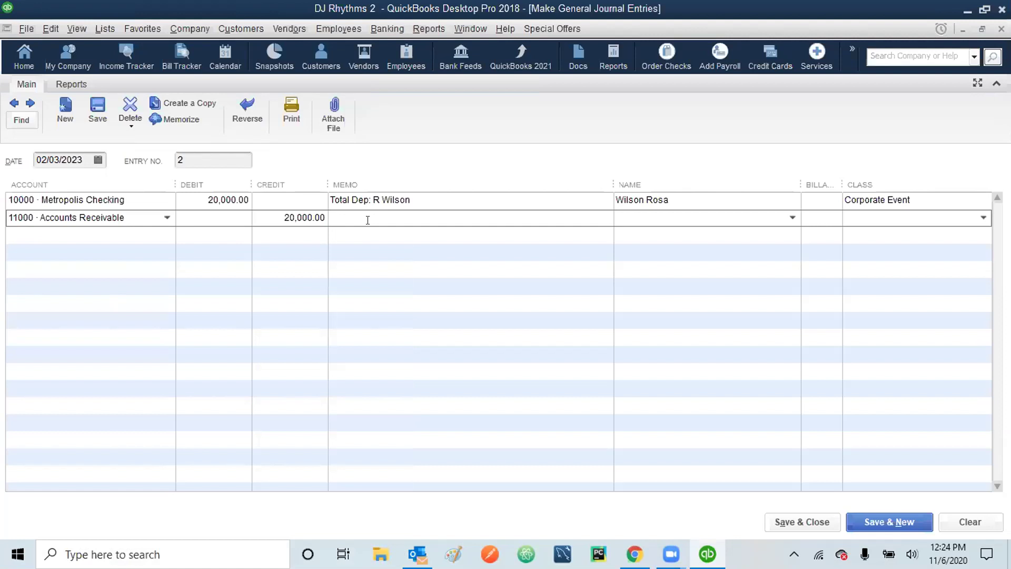
pyautogui.write('Total R')
pyautogui.write('ec')
pyautogui.write(': R Wilson')
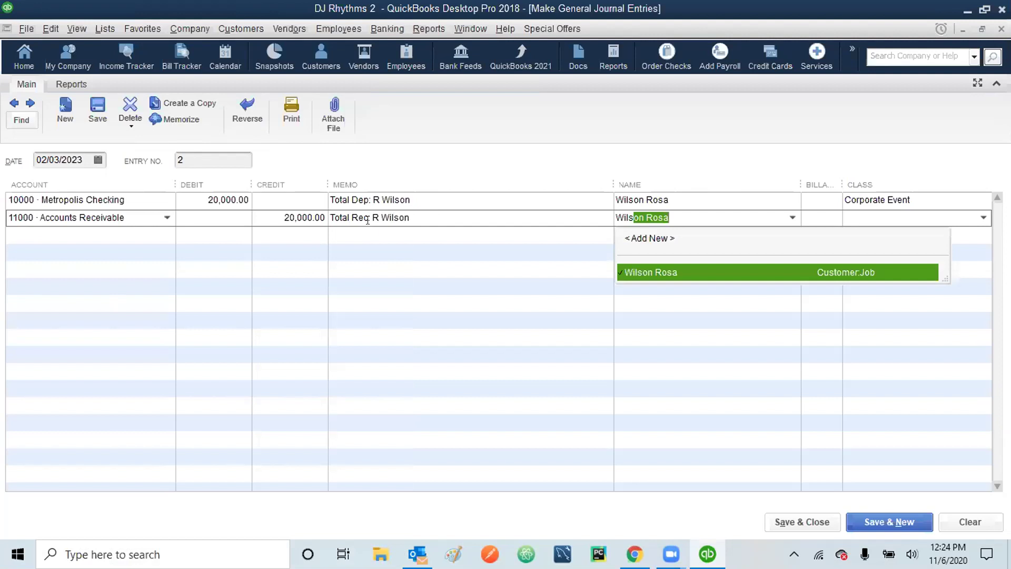
pyautogui.press('Tab')
pyautogui.write('C')
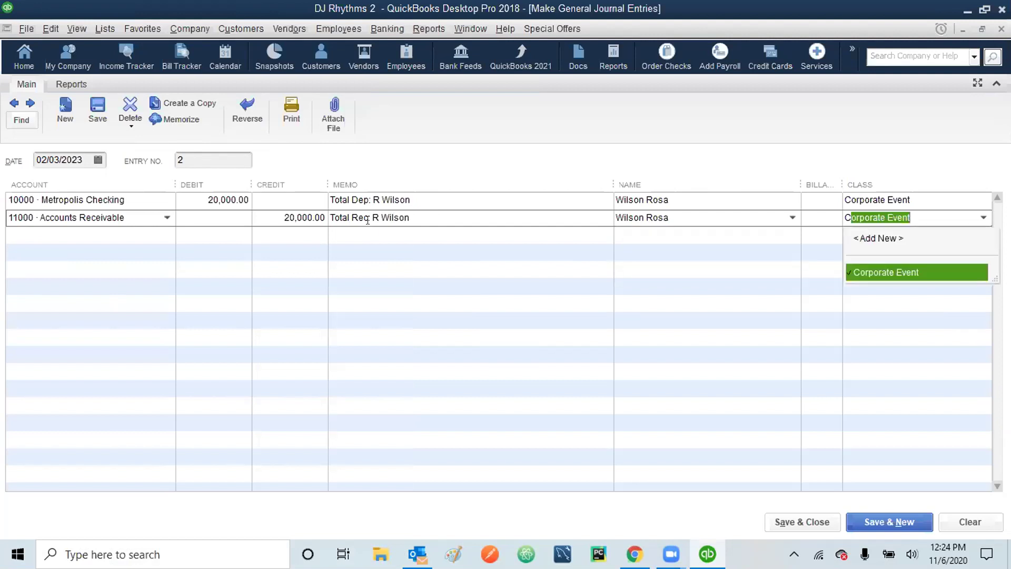
pyautogui.press('Tab')
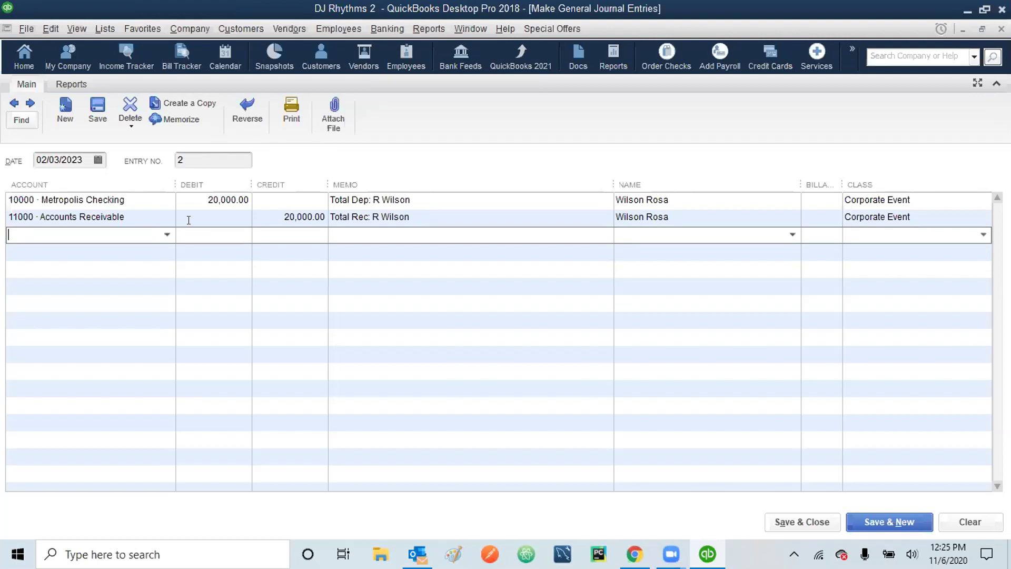
# - Save and close the deposit journal entry, then open the Customer Center
pyautogui.click(798, 516)
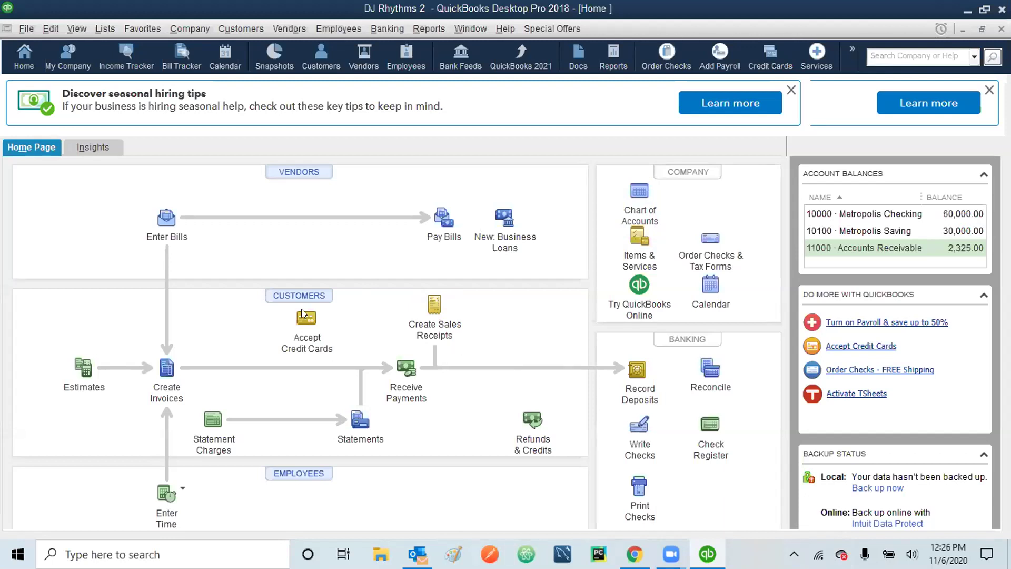
pyautogui.click(290, 300)
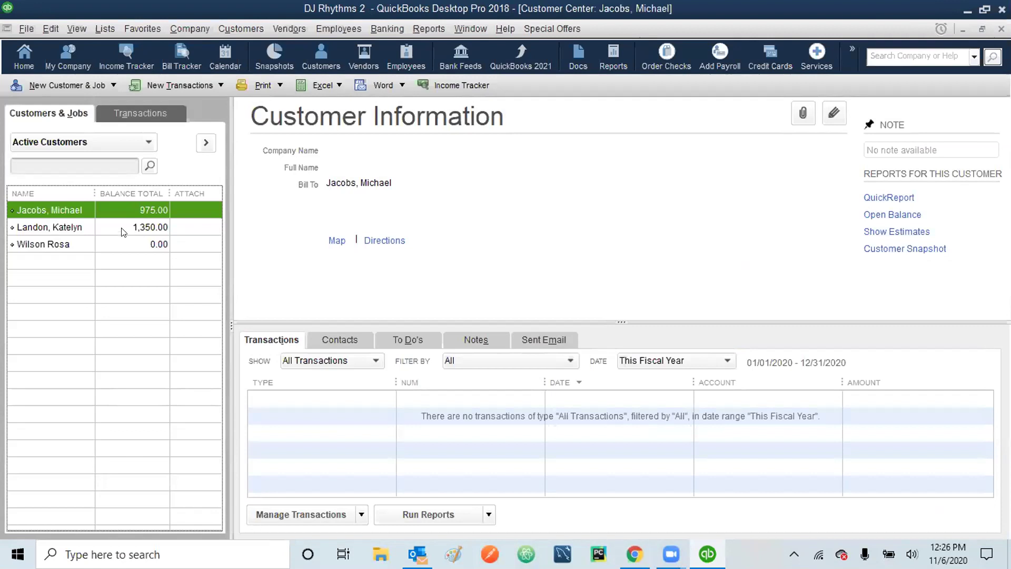
# - Look through the New Customer & Job, Edit and customer list shortcut menus, then bring up File Explorer
pyautogui.click(112, 87)
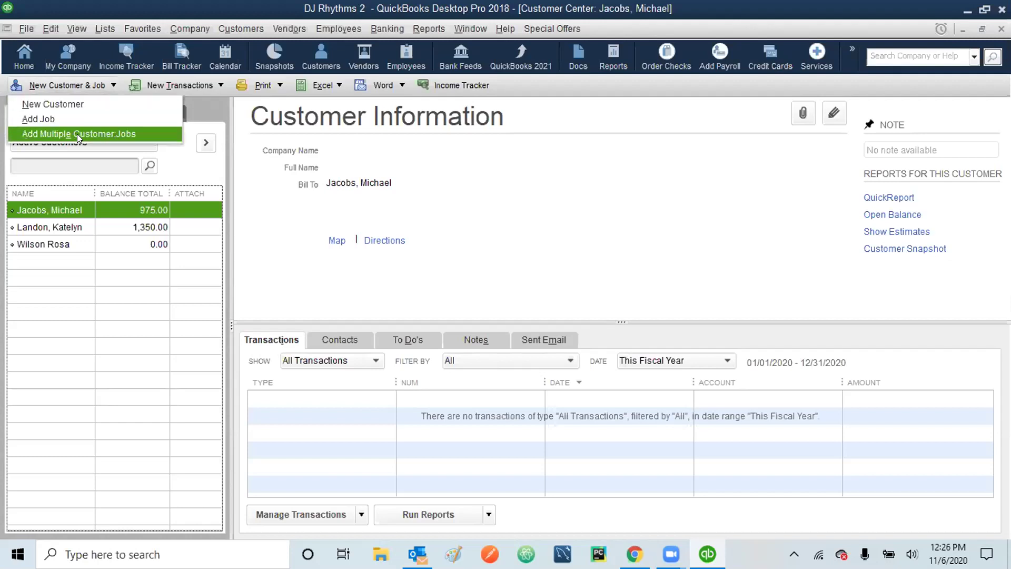
pyautogui.click(50, 31)
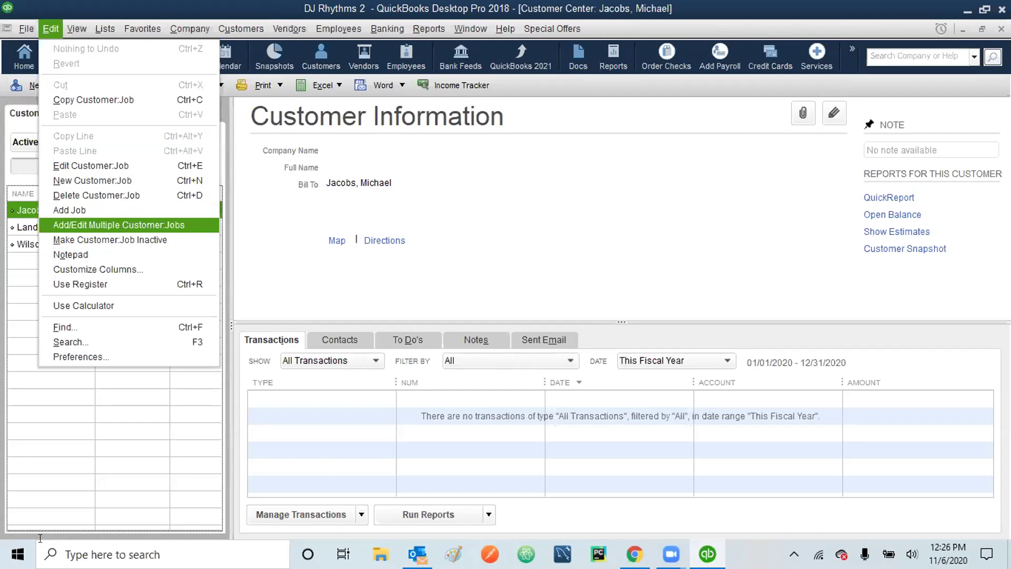
pyautogui.click(135, 426)
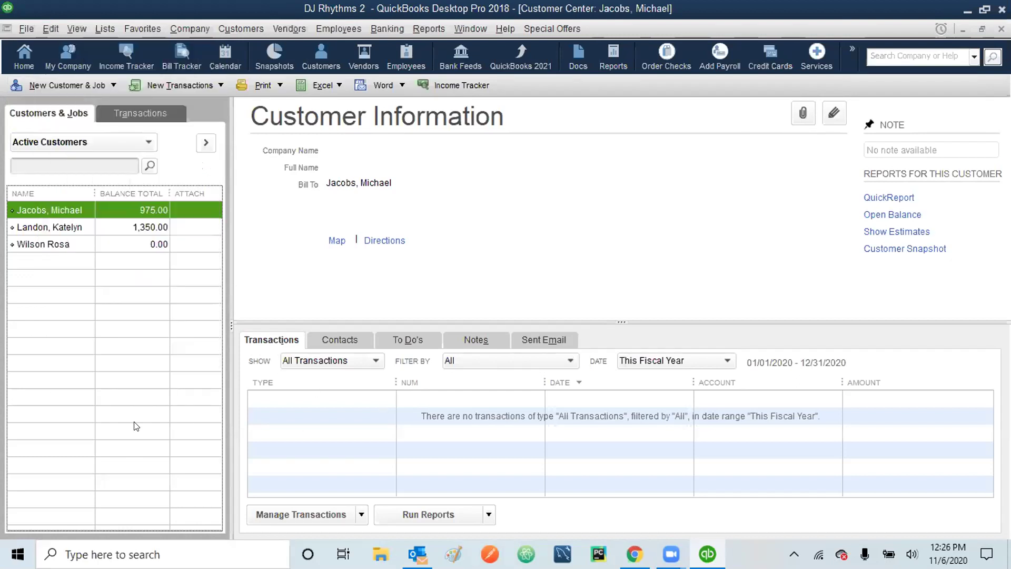
pyautogui.rightClick(135, 425)
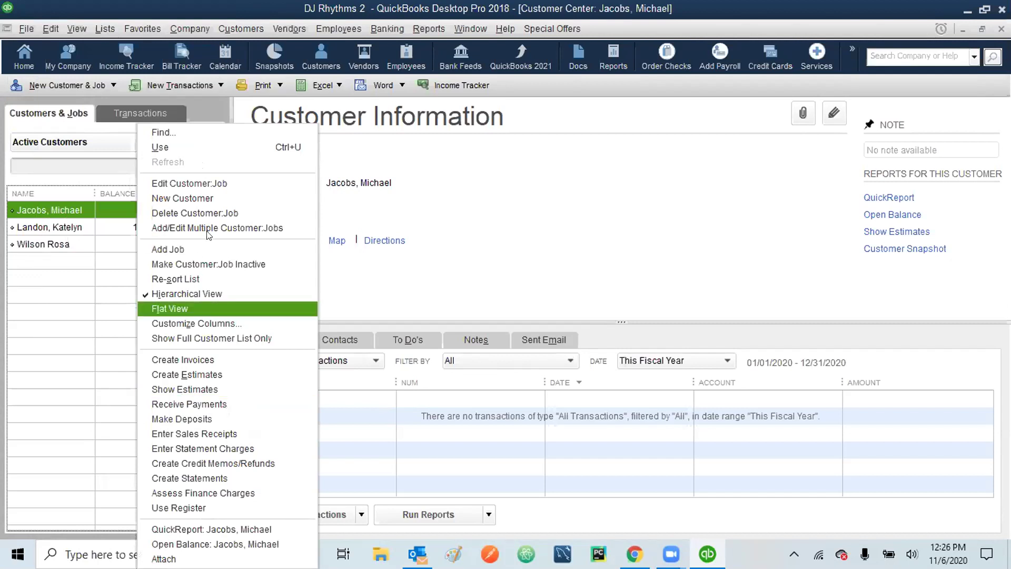
pyautogui.click(45, 326)
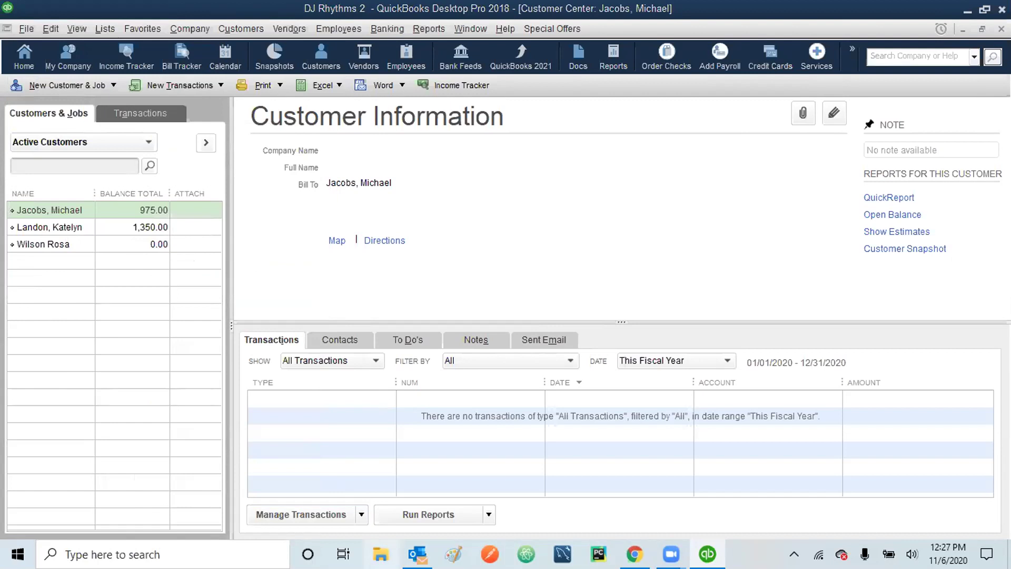
pyautogui.click(380, 554)
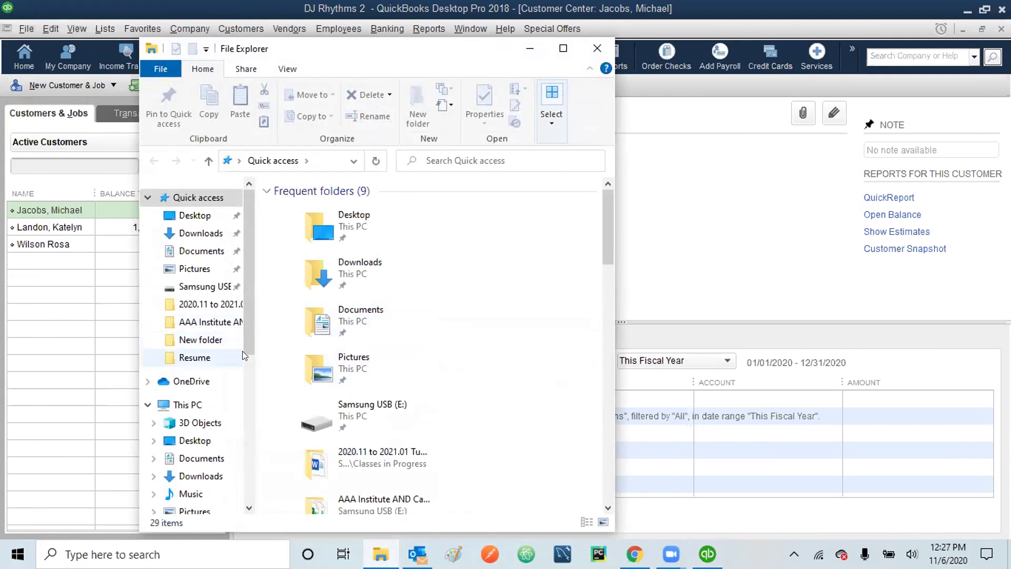
# - Open Customer List.xlsx from Desktop > Classes in Progress > QB18_SEF_PCF, then minimize Excel and Explorer
pyautogui.click(194, 215)
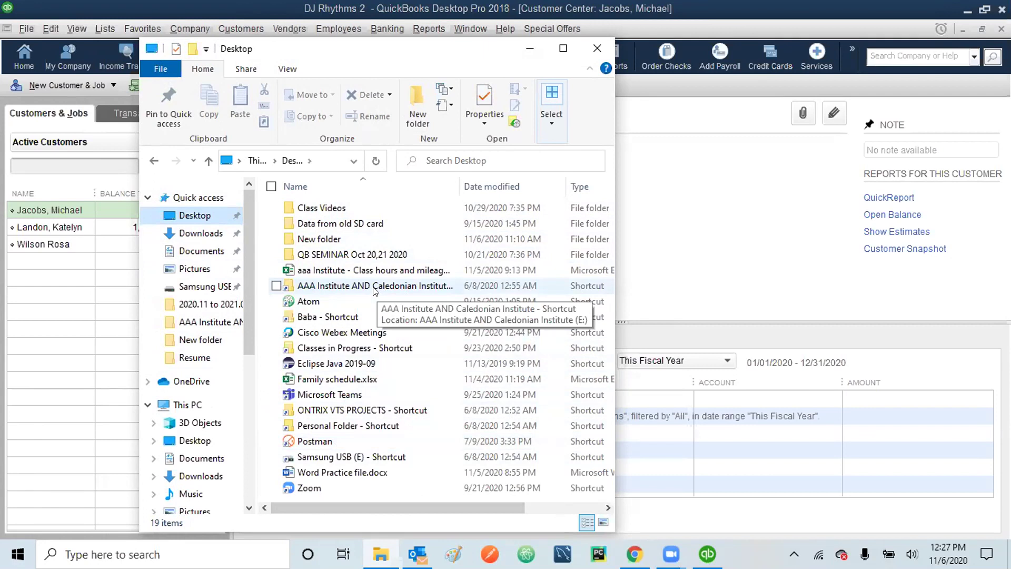
pyautogui.doubleClick(337, 349)
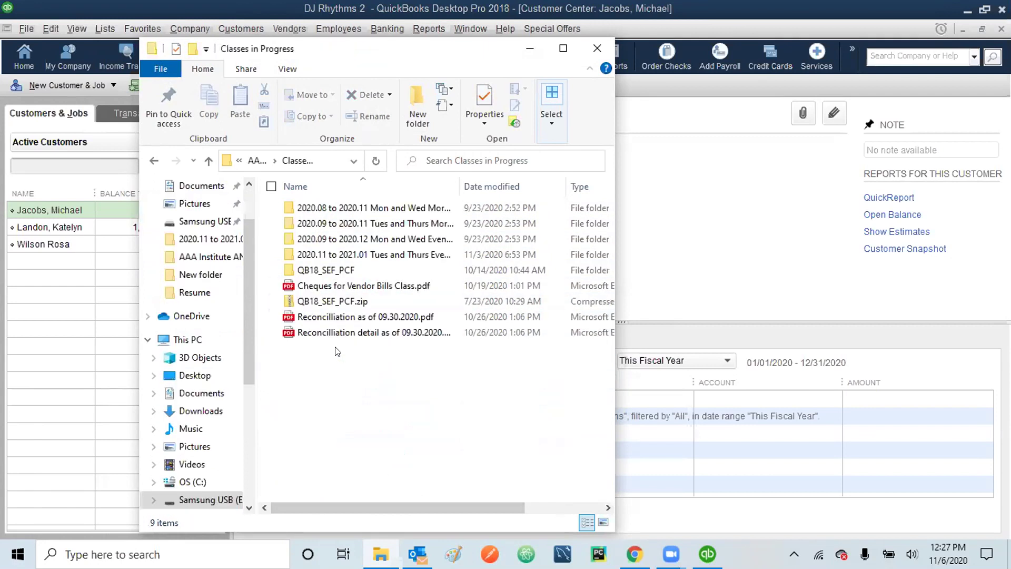
pyautogui.click(338, 273)
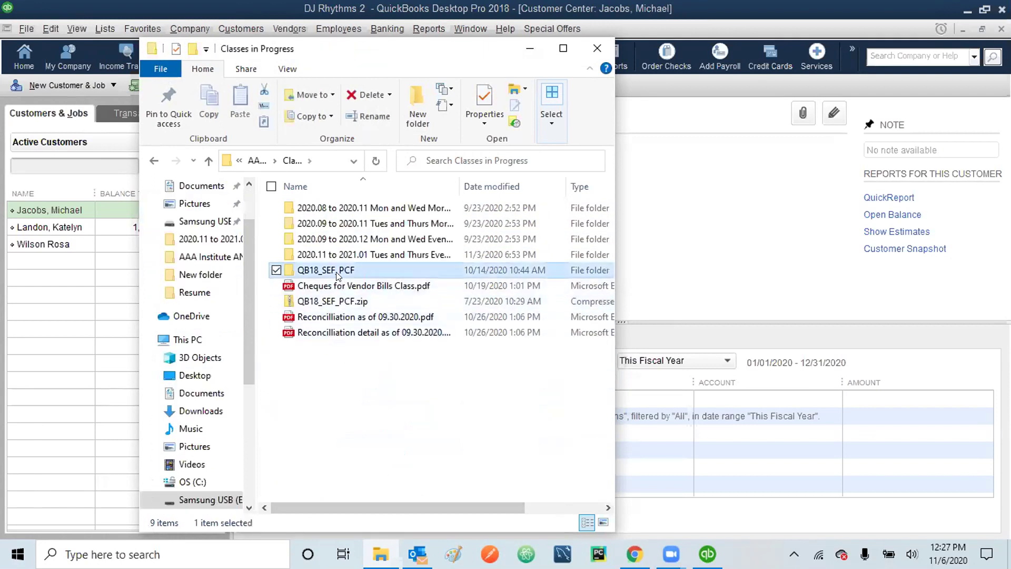
pyautogui.doubleClick(338, 273)
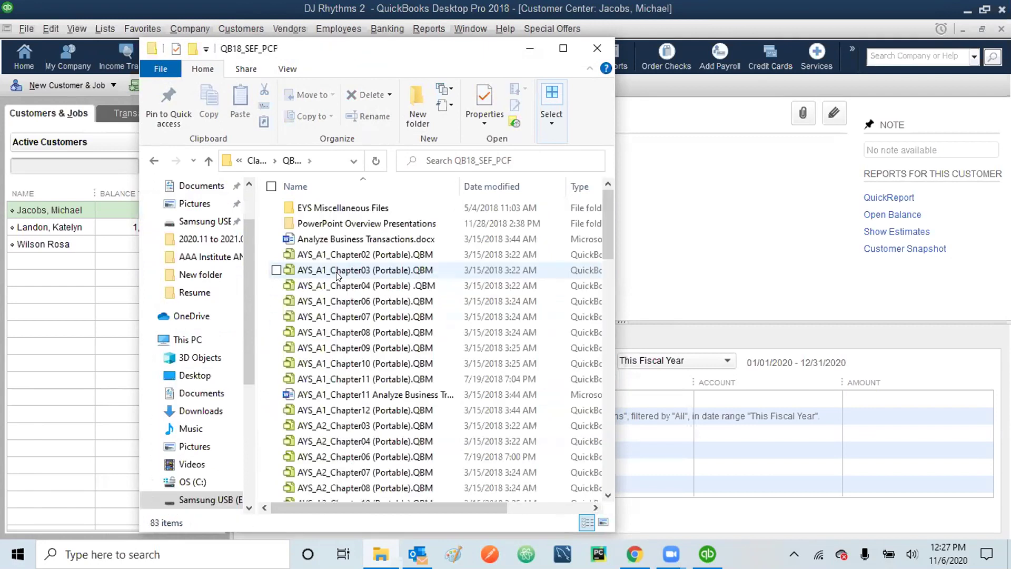
pyautogui.click(610, 361)
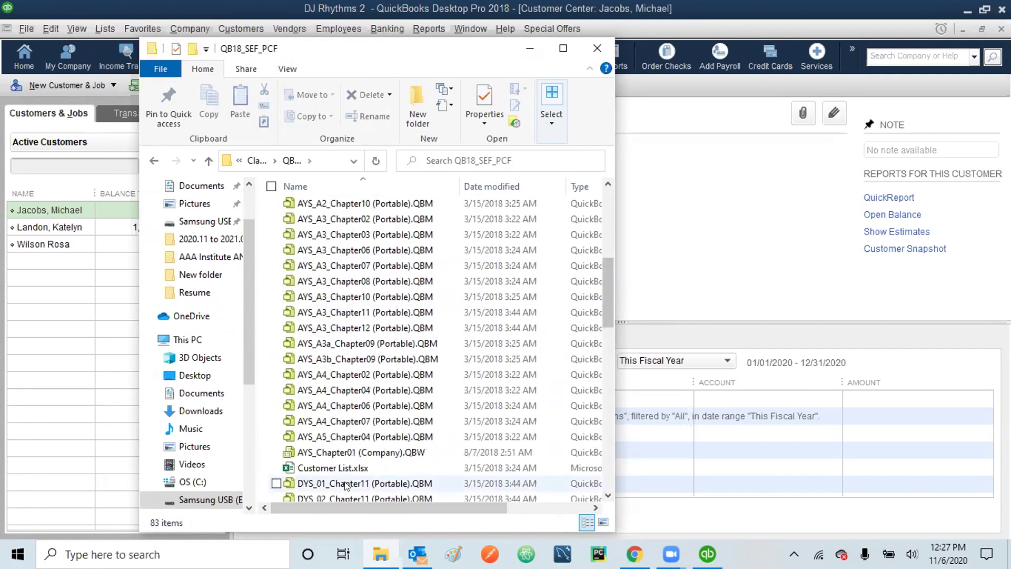
pyautogui.doubleClick(315, 469)
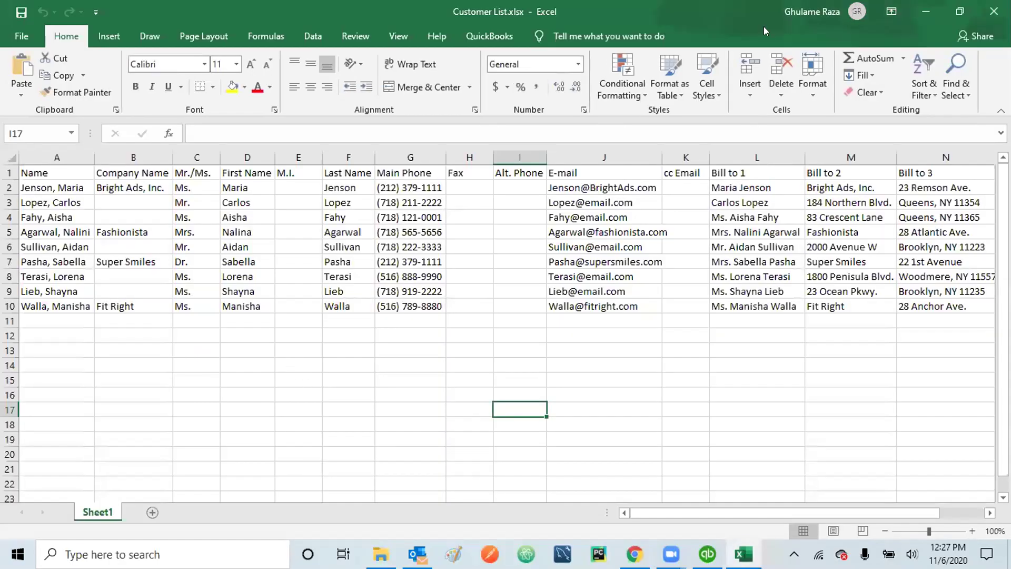
pyautogui.click(925, 7)
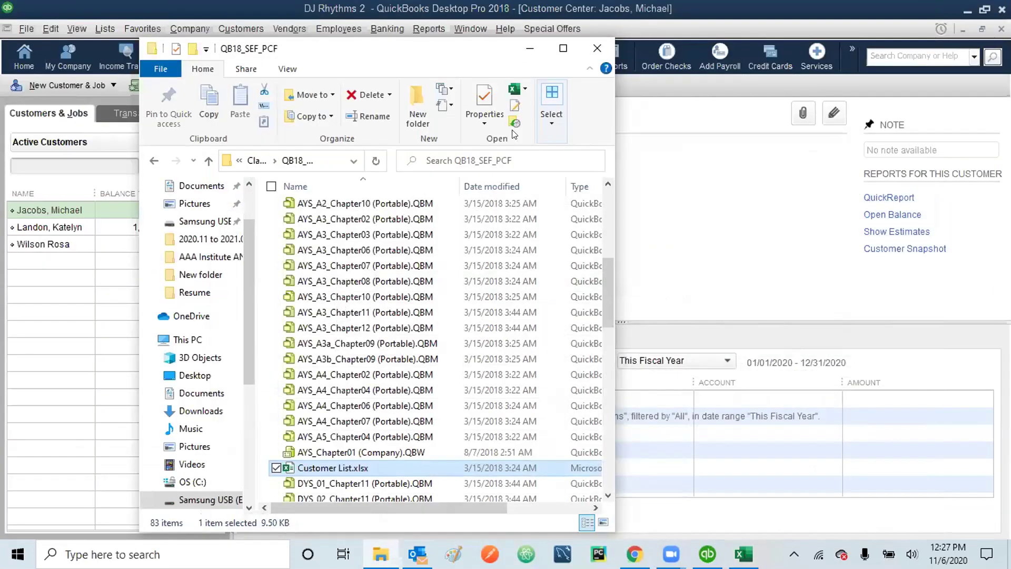
pyautogui.click(530, 48)
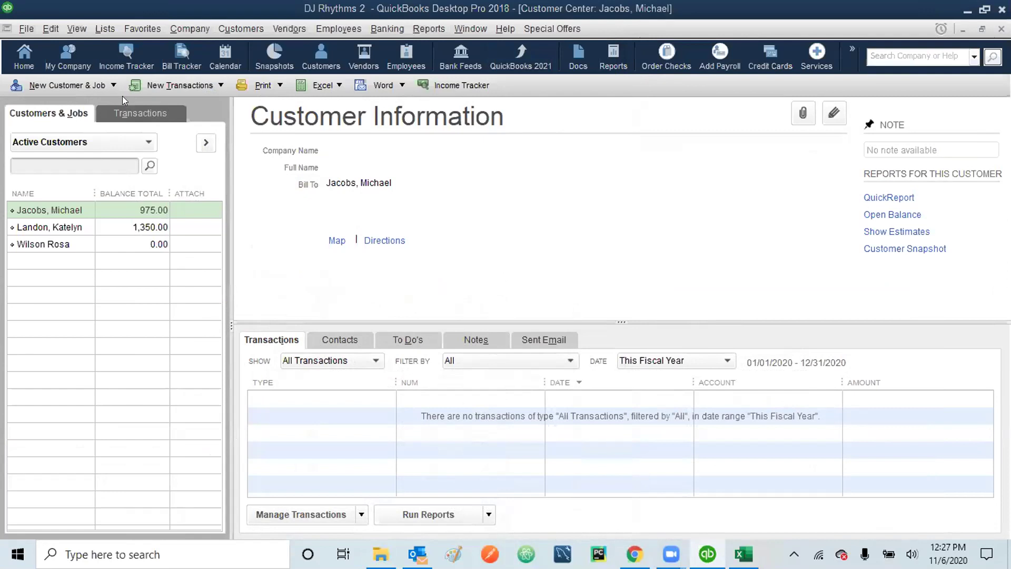
# - Choose Add/Edit Multiple Customer:Jobs from the customer list's right-click menu
pyautogui.click(41, 25)
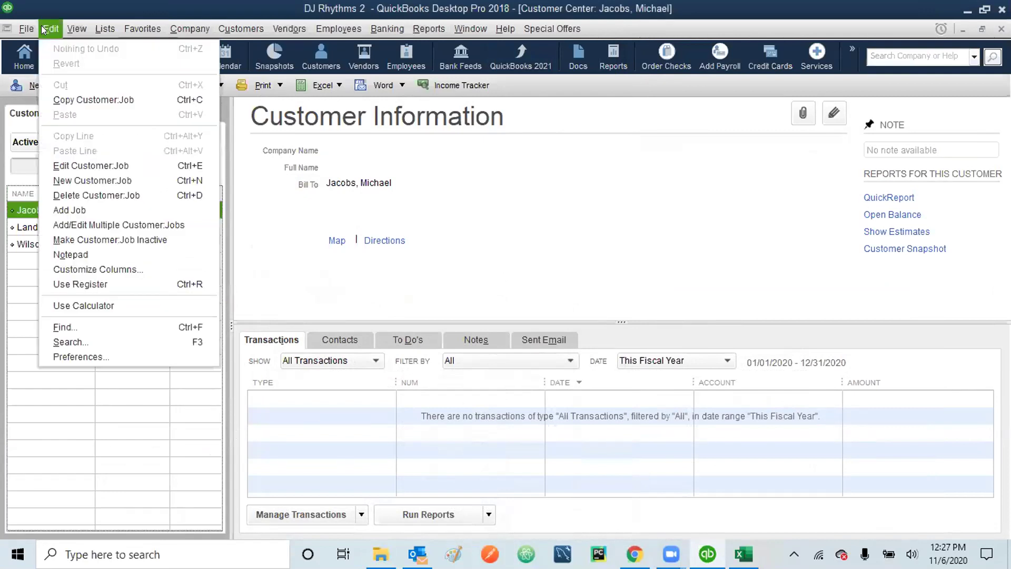
pyautogui.click(90, 100)
pyautogui.click(114, 86)
pyautogui.click(114, 86)
pyautogui.rightClick(74, 294)
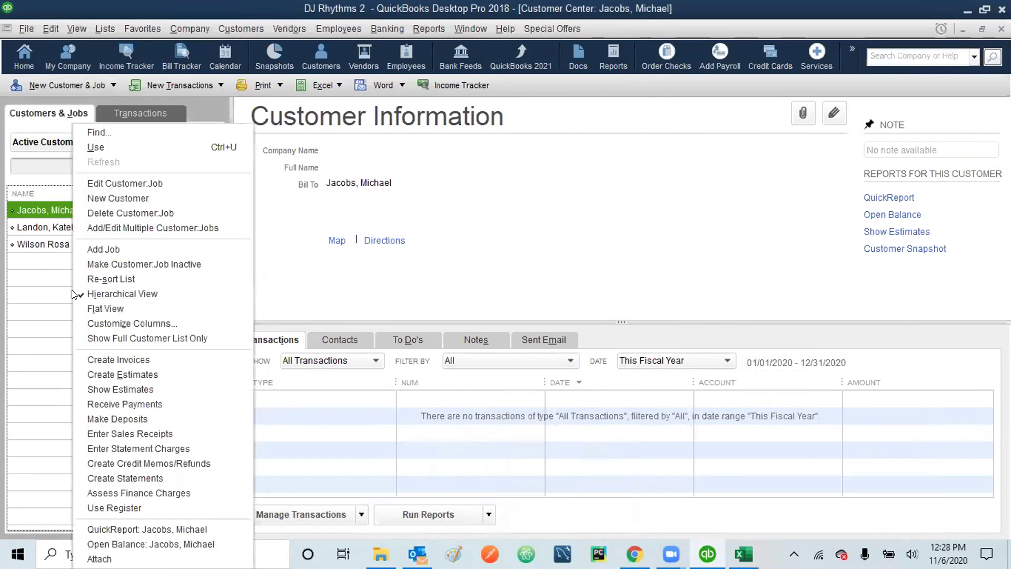
pyautogui.click(126, 223)
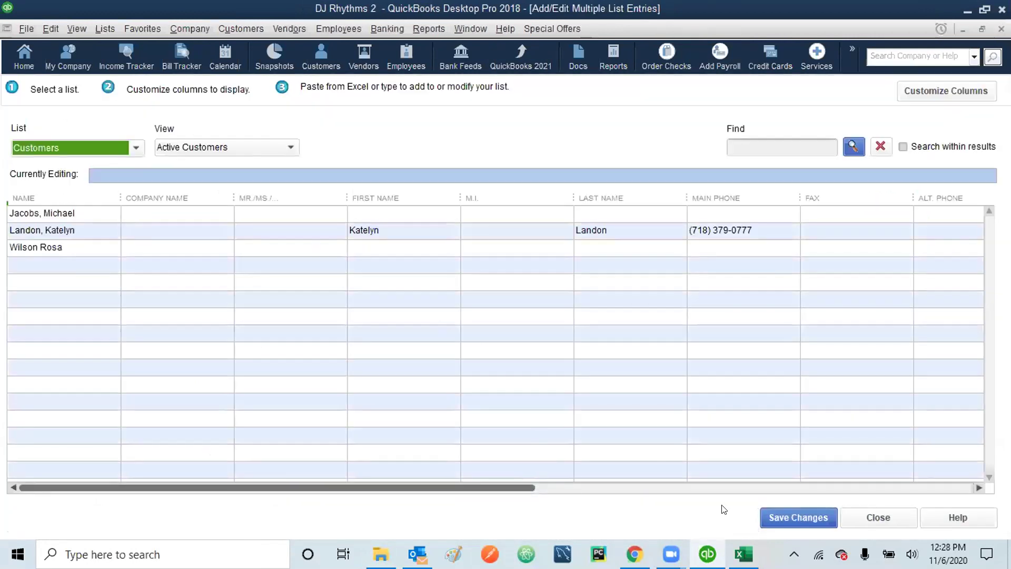
# - Restore Customer List.xlsx into a smaller window, moved down-left and widened to show columns I–M
pyautogui.click(743, 554)
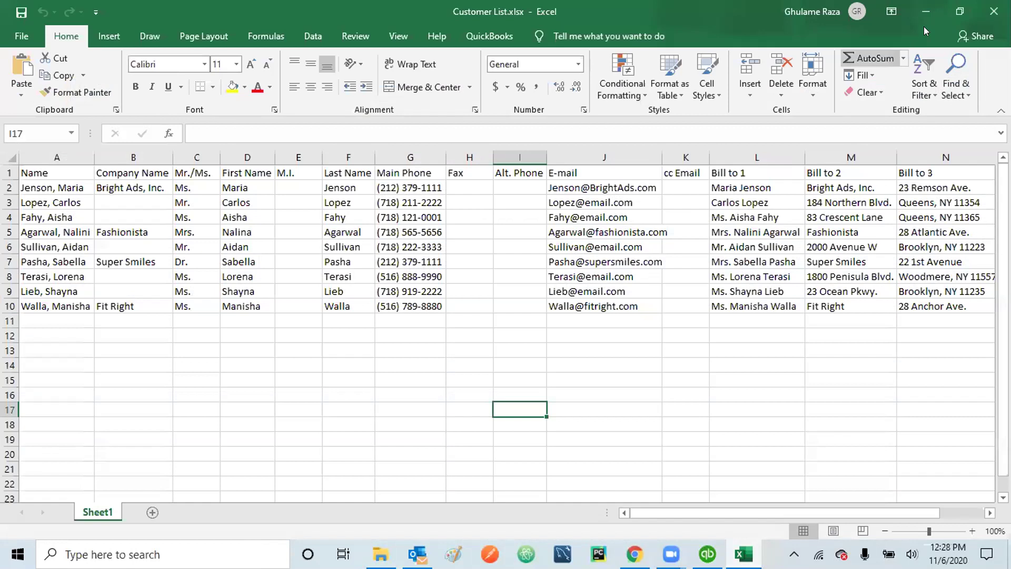
pyautogui.click(961, 11)
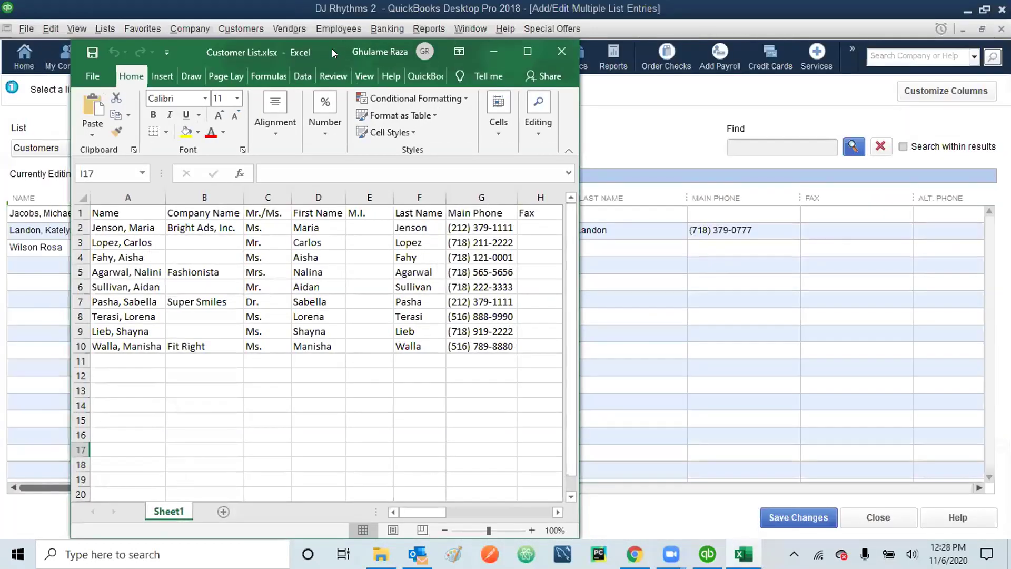
pyautogui.moveTo(332, 48); pyautogui.dragTo(283, 248)
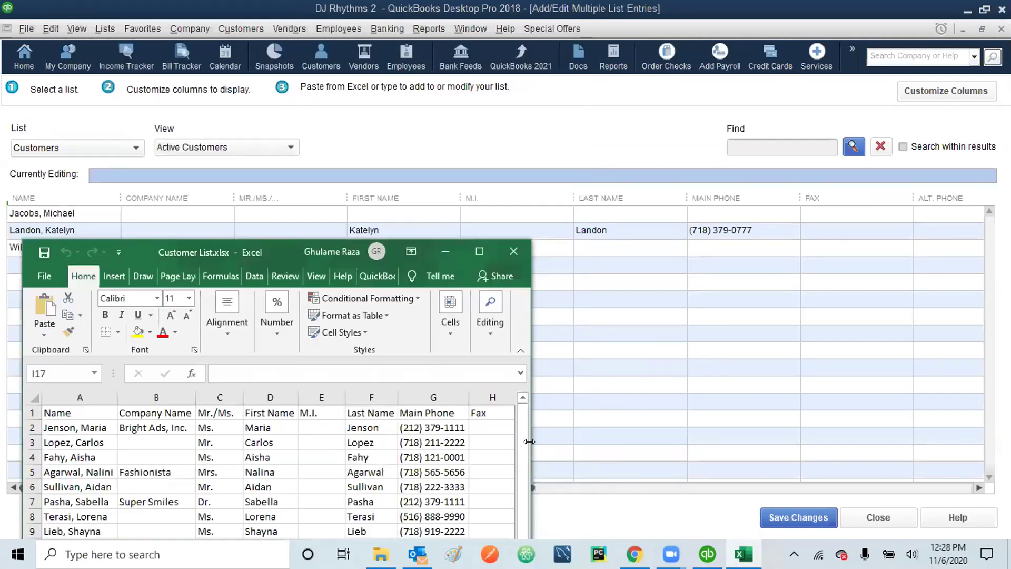
pyautogui.moveTo(529, 442); pyautogui.dragTo(945, 422)
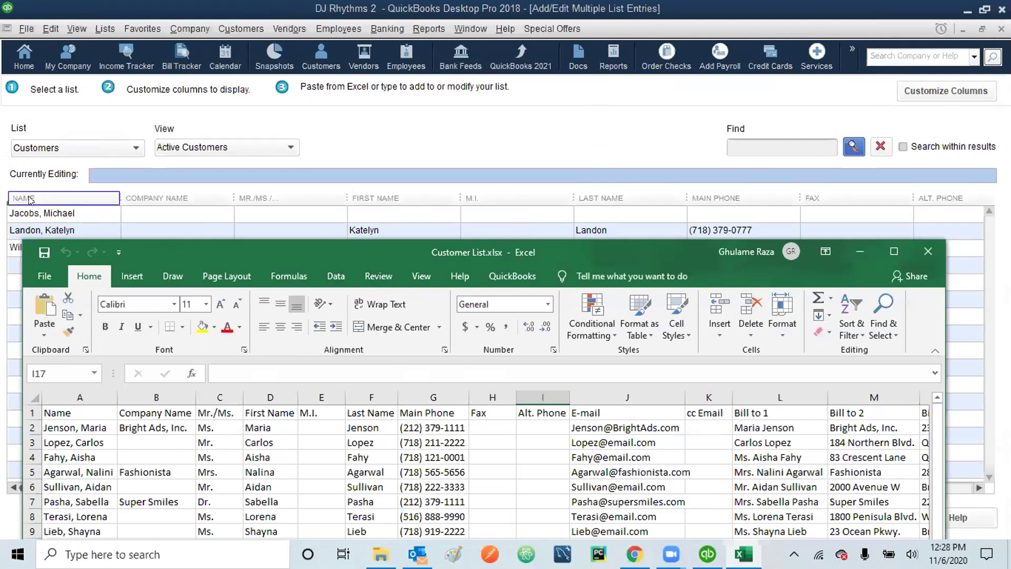
pyautogui.click(166, 199)
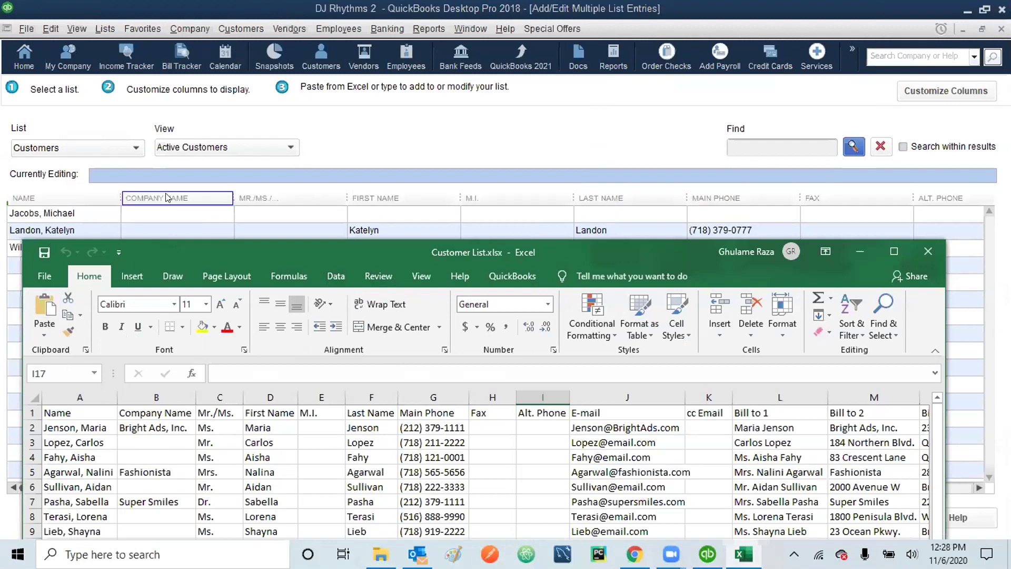
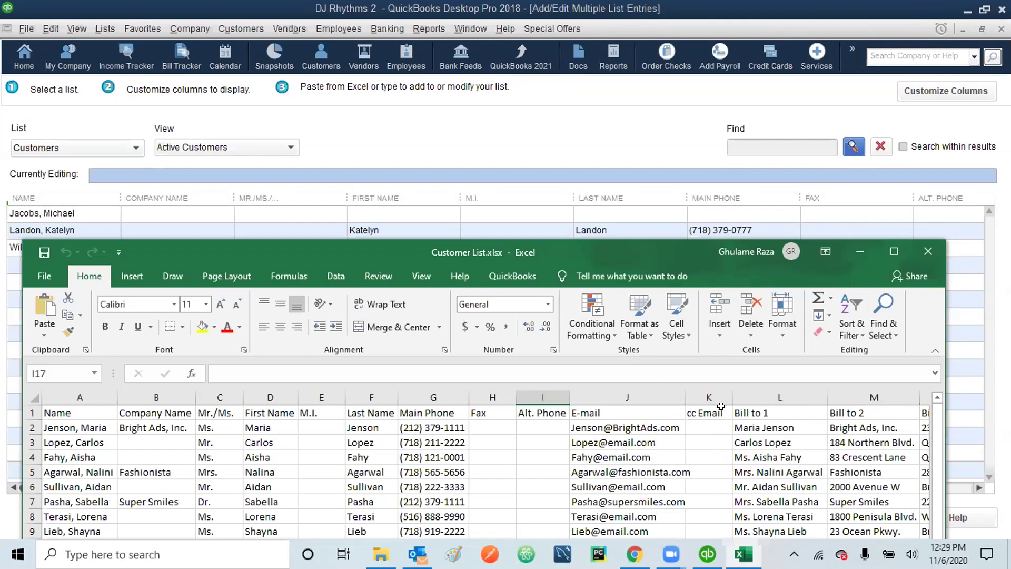
# - Open the Customize Columns dialog for the Add/Edit Multiple List Entries customer grid
pyautogui.click(966, 89)
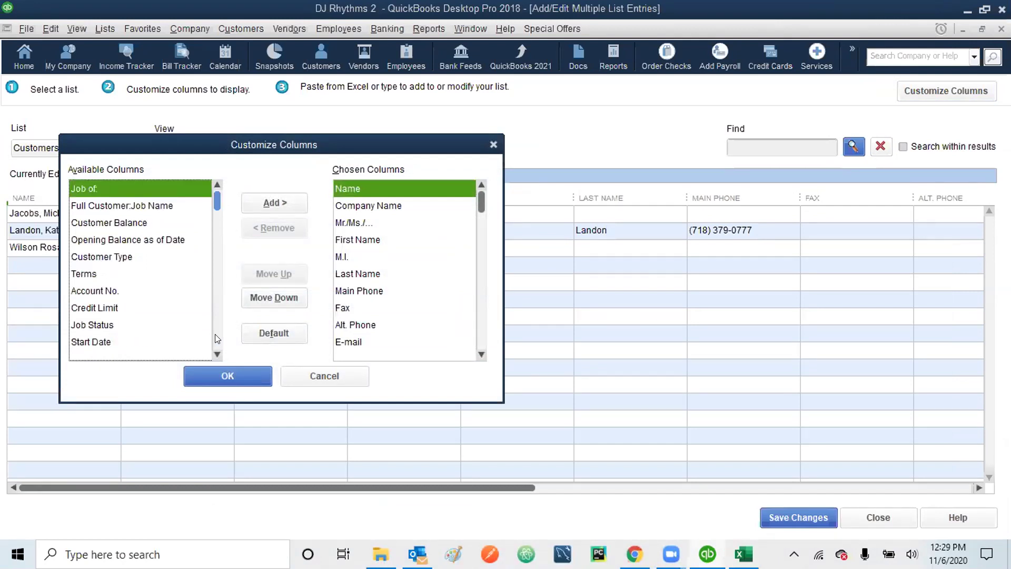
pyautogui.scroll(-3, 215, 334)
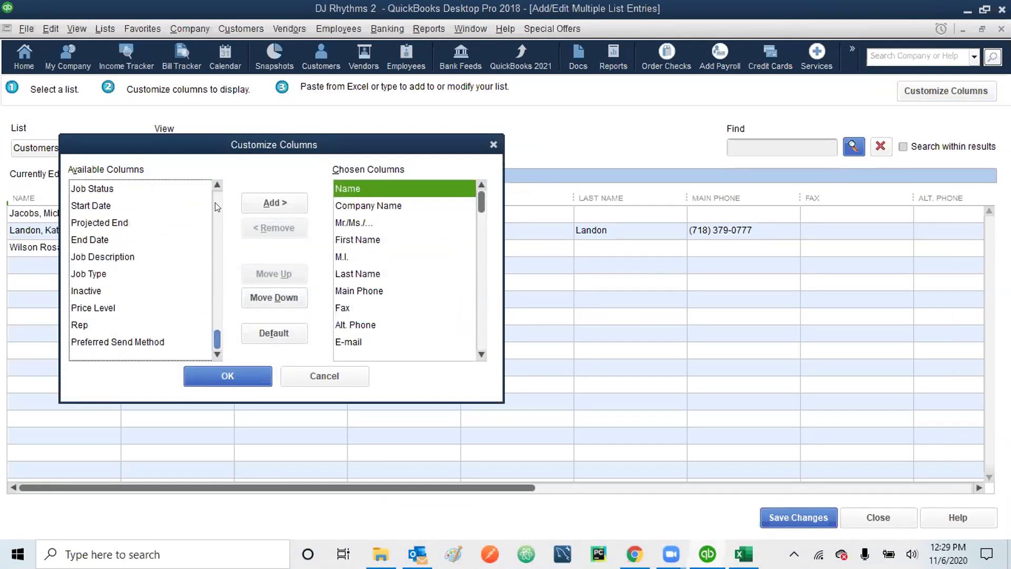
pyautogui.scroll(3, 215, 206)
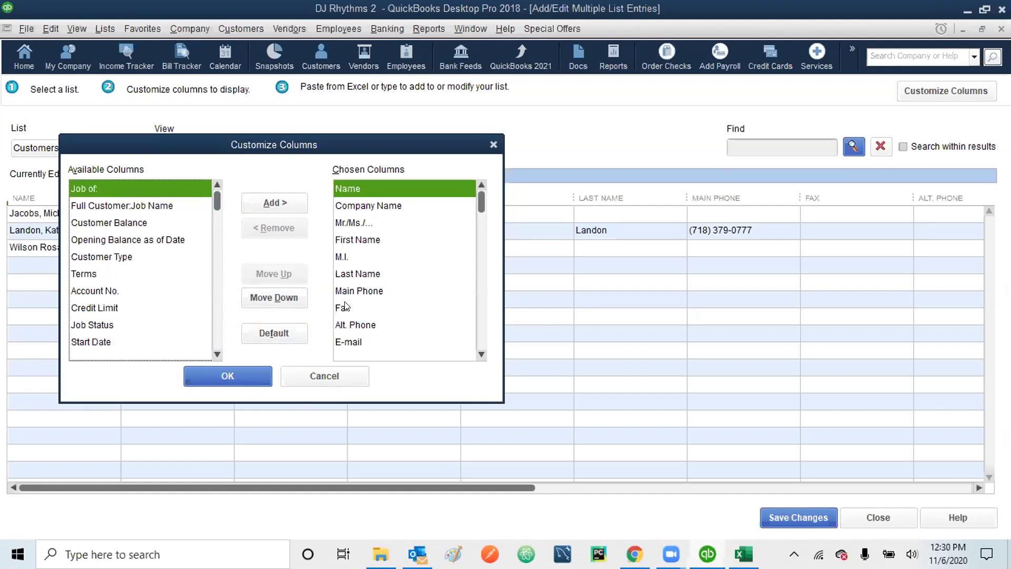
# - Cancel Customize Columns and, in Customer List.xlsx, select the nine customer rows starting at A2
pyautogui.click(332, 384)
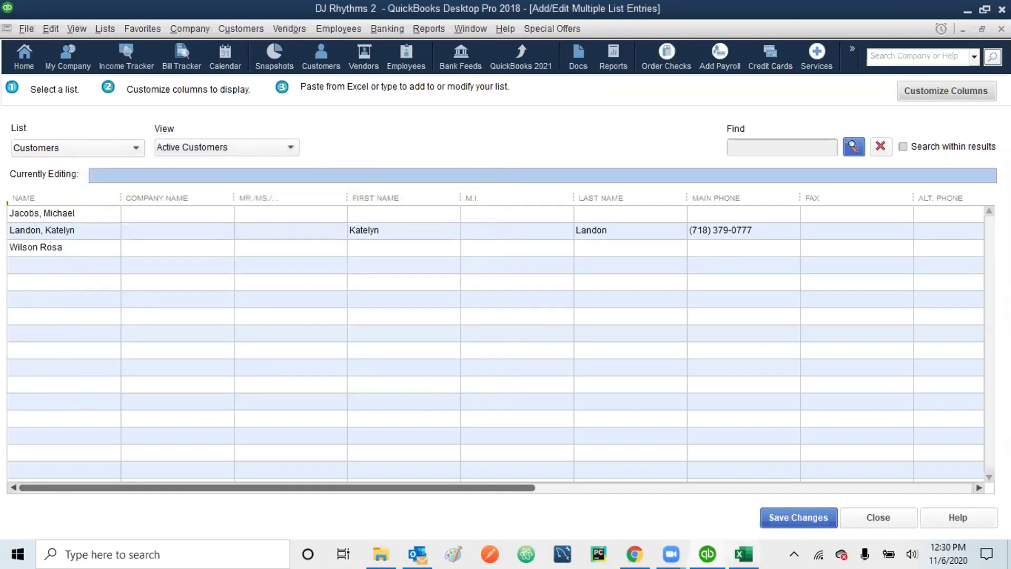
pyautogui.hotkey('alt', 'Tab')
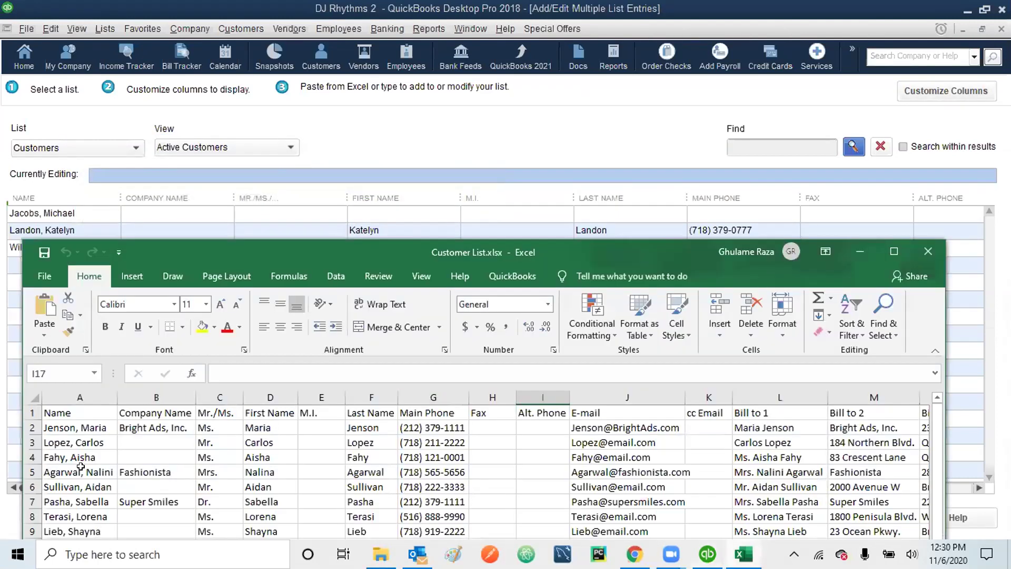
pyautogui.click(70, 425)
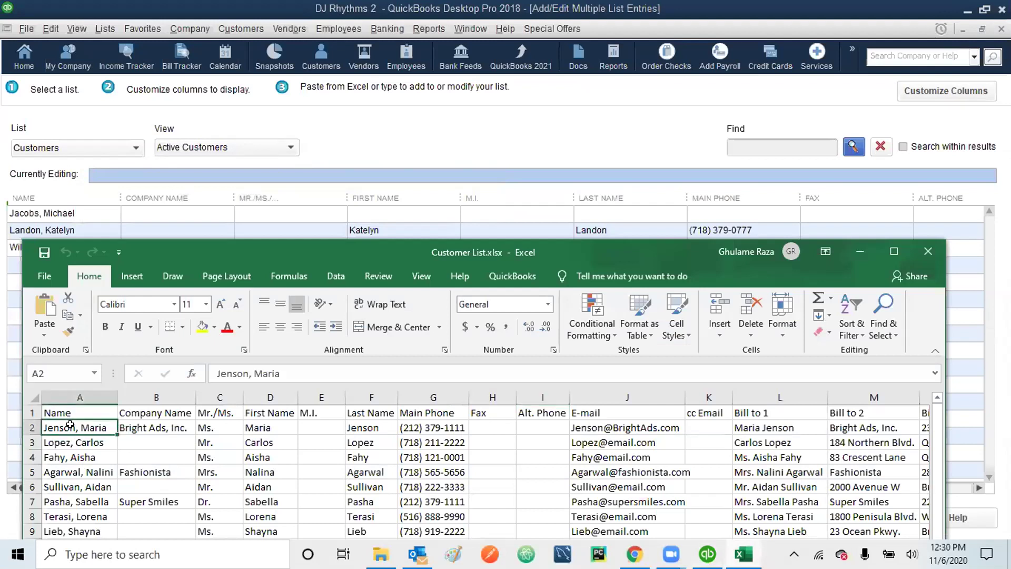
pyautogui.hotkey('shift', 'Down')
pyautogui.hotkey('shift', 'Down')
pyautogui.hotkey('shift', 'Down')
pyautogui.hotkey('shift', 'Down')
pyautogui.hotkey('shift', 'Down')
pyautogui.hotkey('shift', 'Down')
pyautogui.hotkey('shift', 'Down')
pyautogui.hotkey('shift', 'Down')
pyautogui.hotkey('shift', 'Down')
pyautogui.hotkey('shift', 'Down')
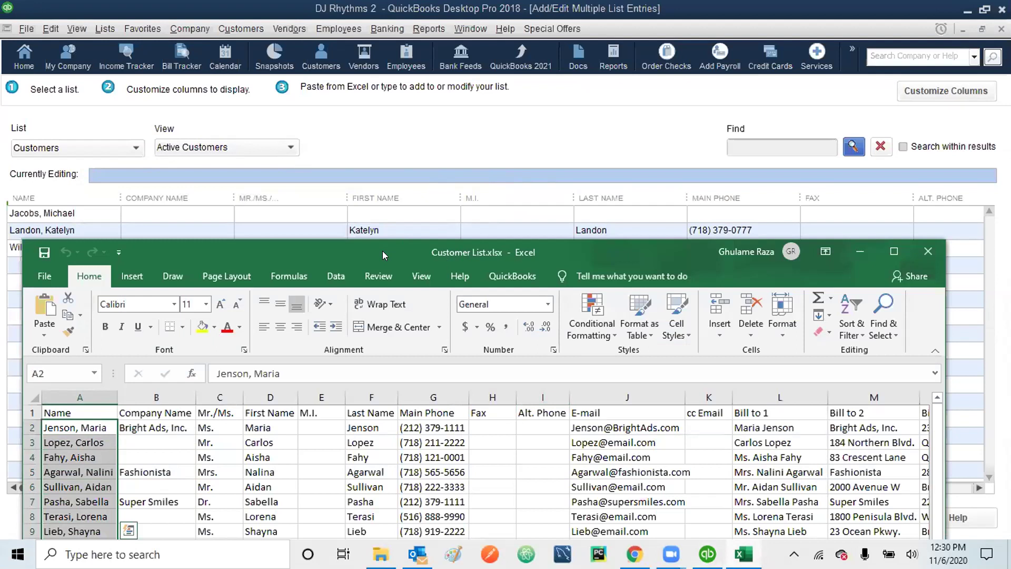
pyautogui.moveTo(381, 251); pyautogui.dragTo(374, 119)
pyautogui.hotkey('shift', 'Up')
pyautogui.hotkey('shift', 'Up')
pyautogui.hotkey('shift', 'Up')
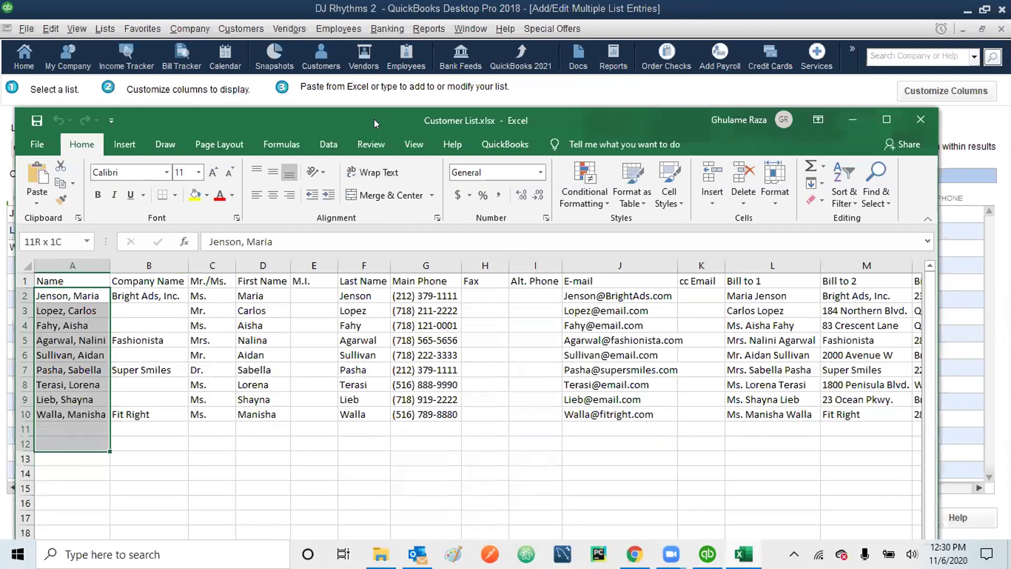
# - Extend the selection to A2:O10 ending at Bill to 4, copy it, and minimize Excel
pyautogui.hotkey('shift', 'Right')
pyautogui.hotkey('shift', 'Right')
pyautogui.hotkey('shift', 'Right')
pyautogui.hotkey('shift', 'Right')
pyautogui.hotkey('shift', 'Right')
pyautogui.hotkey('shift', 'Right')
pyautogui.hotkey('shift', 'Right')
pyautogui.hotkey('shift', 'Right')
pyautogui.hotkey('shift', 'Right')
pyautogui.hotkey('shift', 'Right')
pyautogui.hotkey('shift', 'Right')
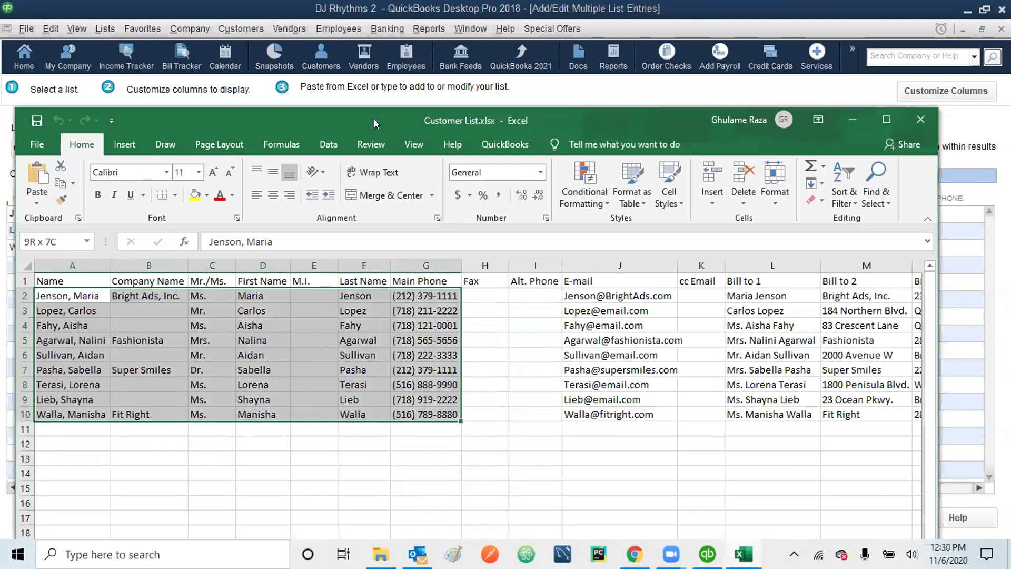
pyautogui.hotkey('shift', 'Right')
pyautogui.hotkey('shift', 'Right')
pyautogui.hotkey('shift', 'Right')
pyautogui.hotkey('shift', 'Right')
pyautogui.hotkey('shift', 'Right')
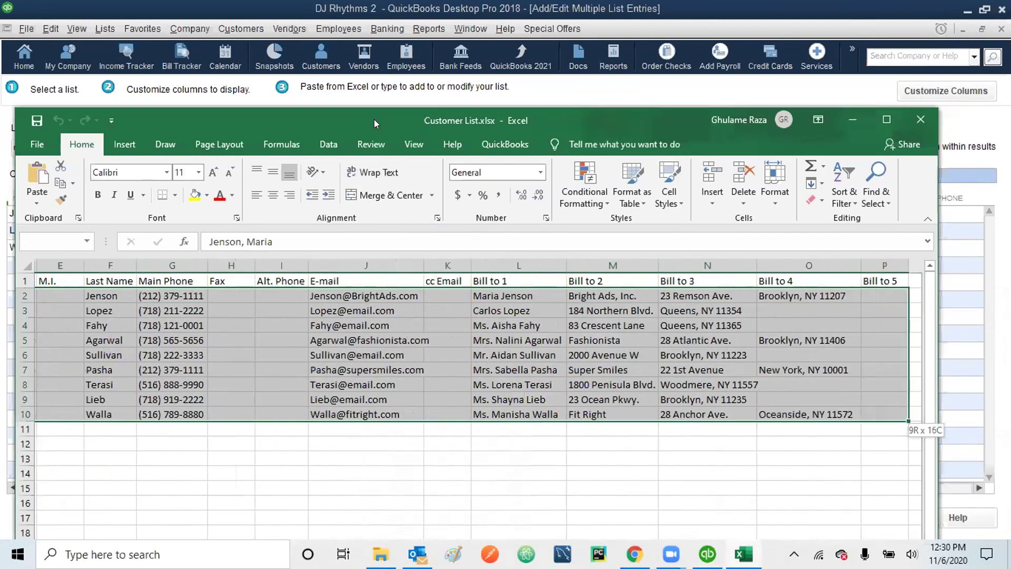
pyautogui.hotkey('shift', 'Left')
pyautogui.hotkey('shift', 'Left')
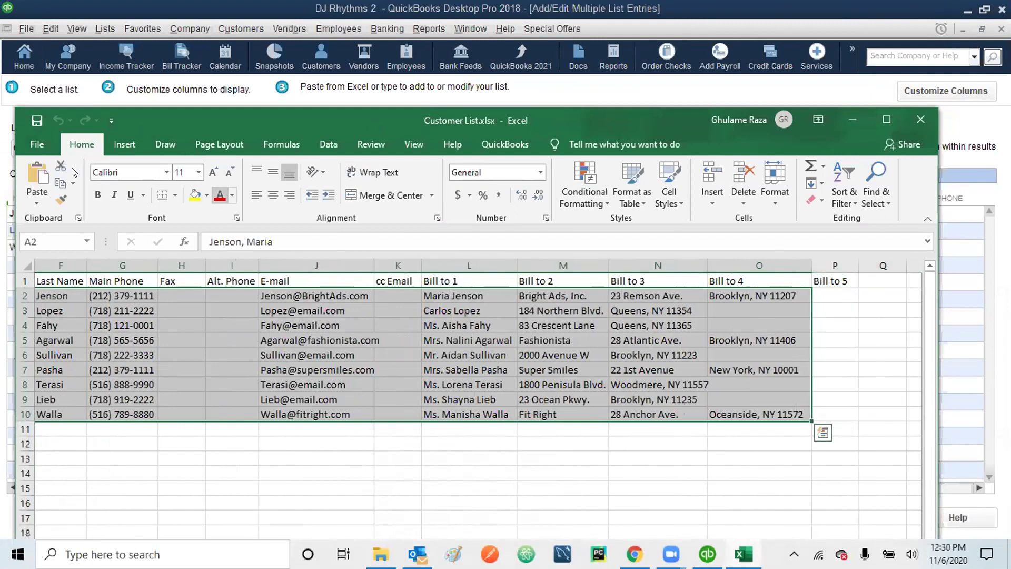
pyautogui.click(62, 200)
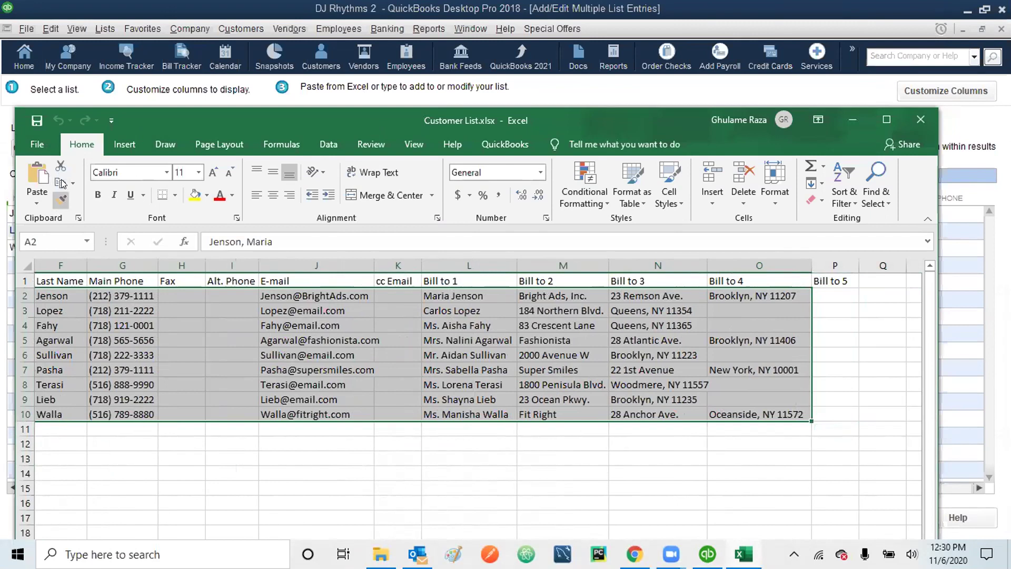
pyautogui.click(61, 183)
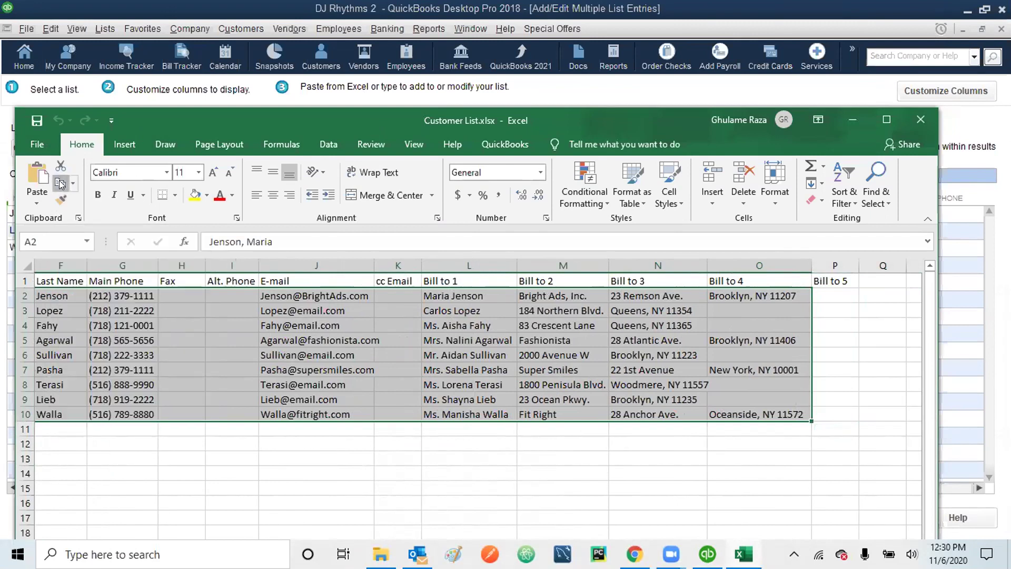
pyautogui.click(854, 120)
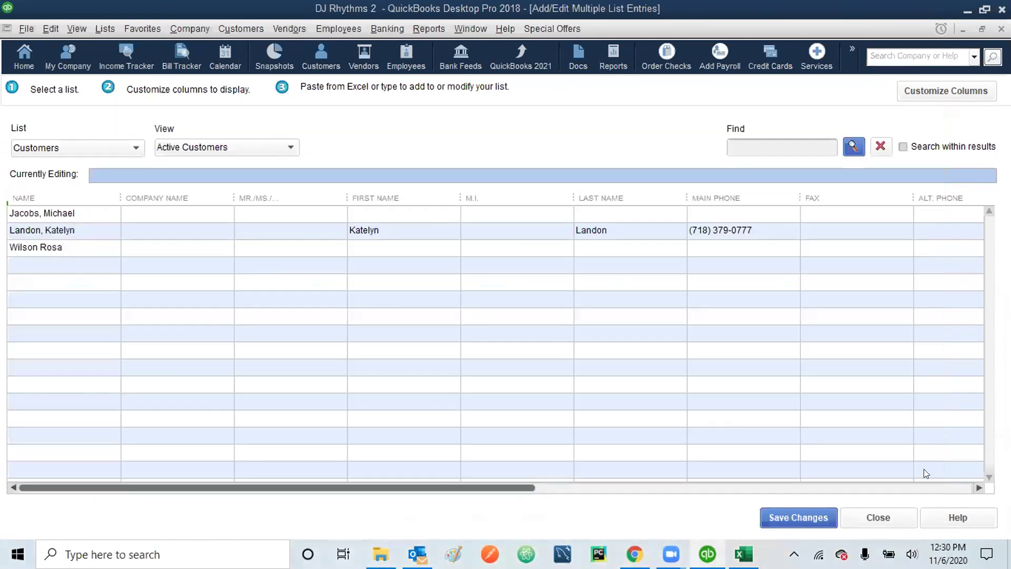
# - Paste the nine copied customers into the first empty Name row, dismissing the Time Saving Tip
pyautogui.click(978, 485)
pyautogui.moveTo(975, 483); pyautogui.dragTo(974, 483)
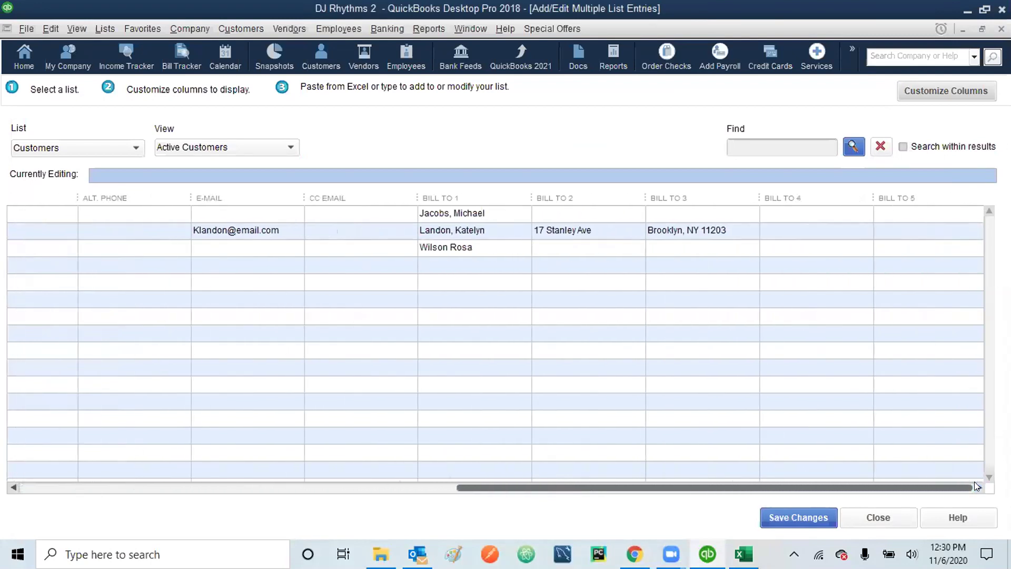
pyautogui.moveTo(13, 485); pyautogui.dragTo(13, 485)
pyautogui.click(36, 262)
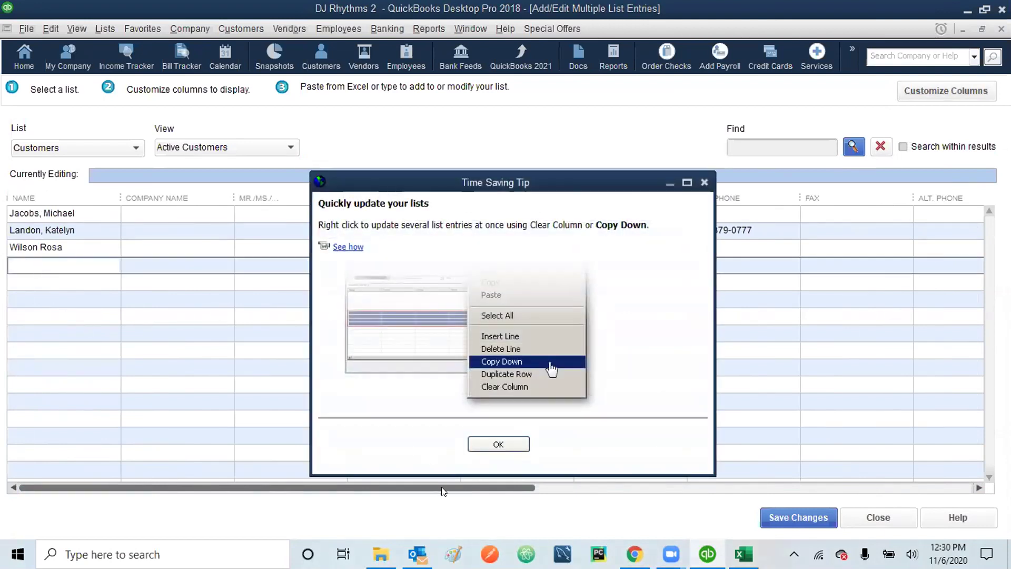
pyautogui.click(499, 445)
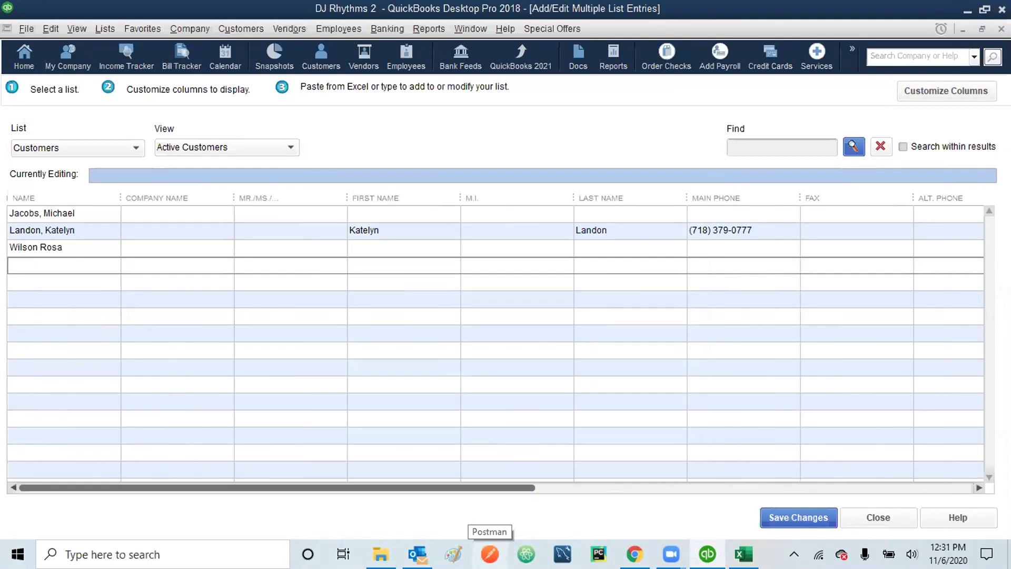
pyautogui.hotkey('ctrl', 'v')
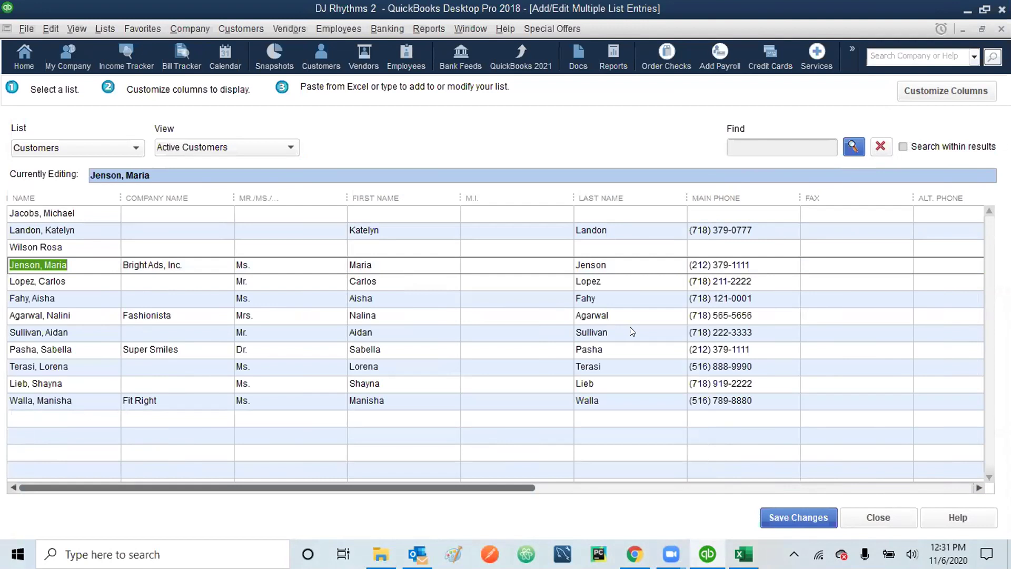
# - Scroll across the grid to review the pasted customers' phones, e-mails and billing addresses
pyautogui.click(974, 486)
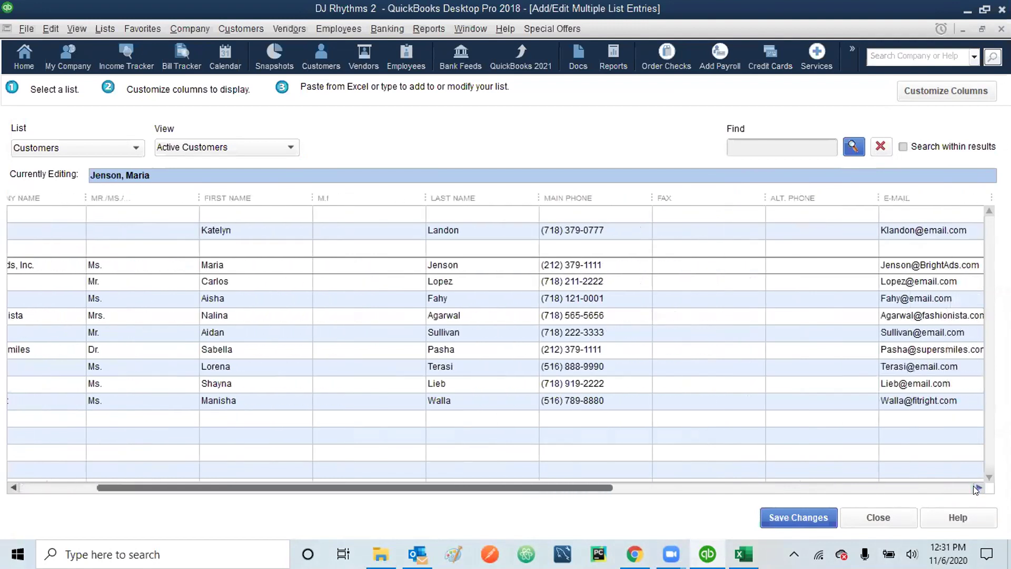
pyautogui.click(973, 486)
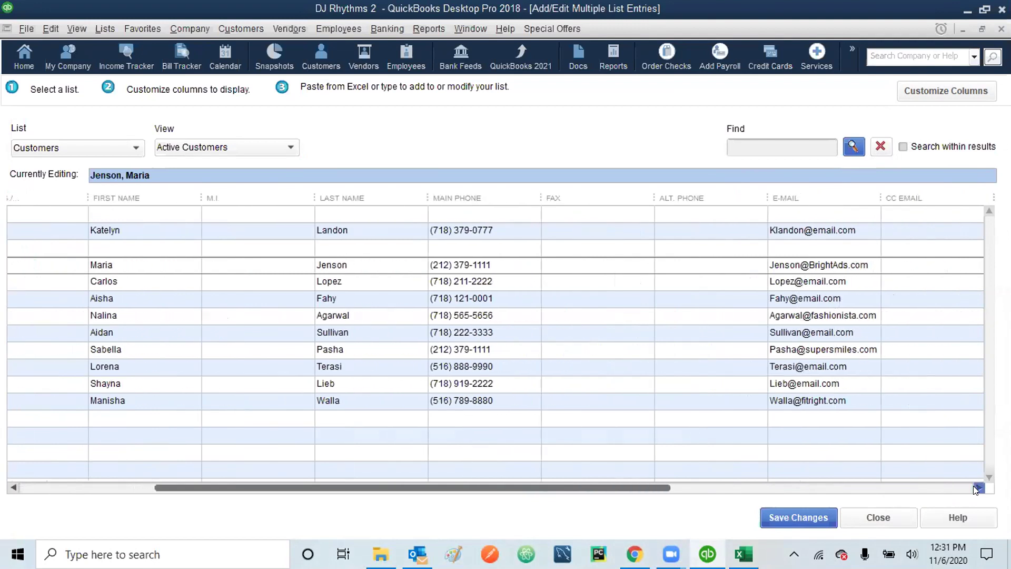
pyautogui.click(973, 486)
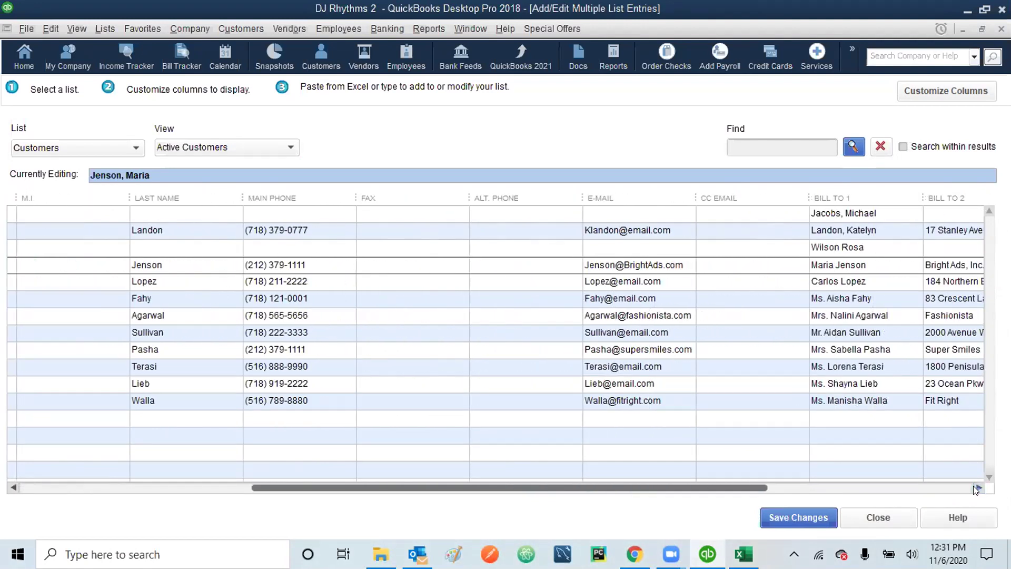
pyautogui.click(974, 486)
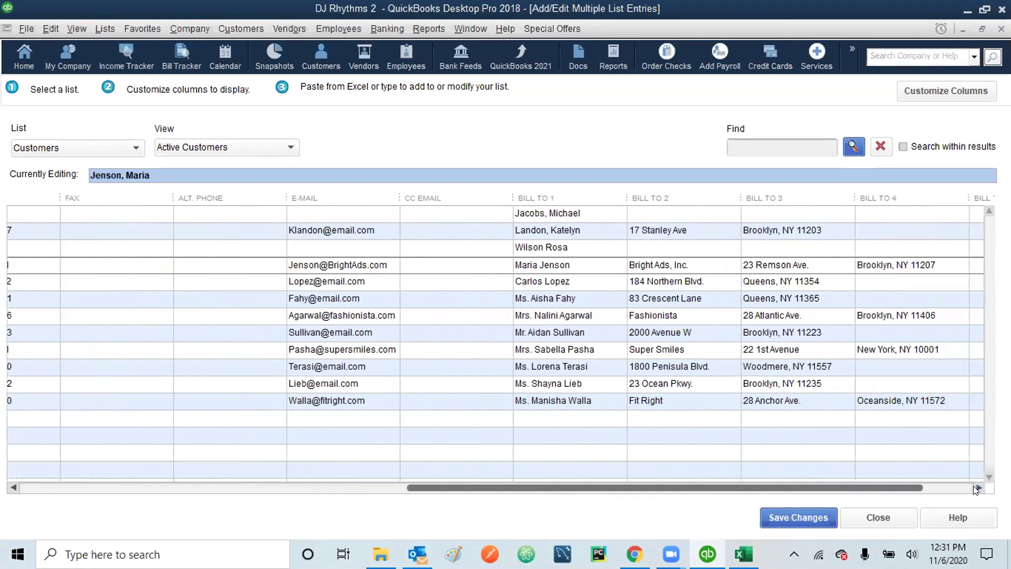
pyautogui.click(974, 486)
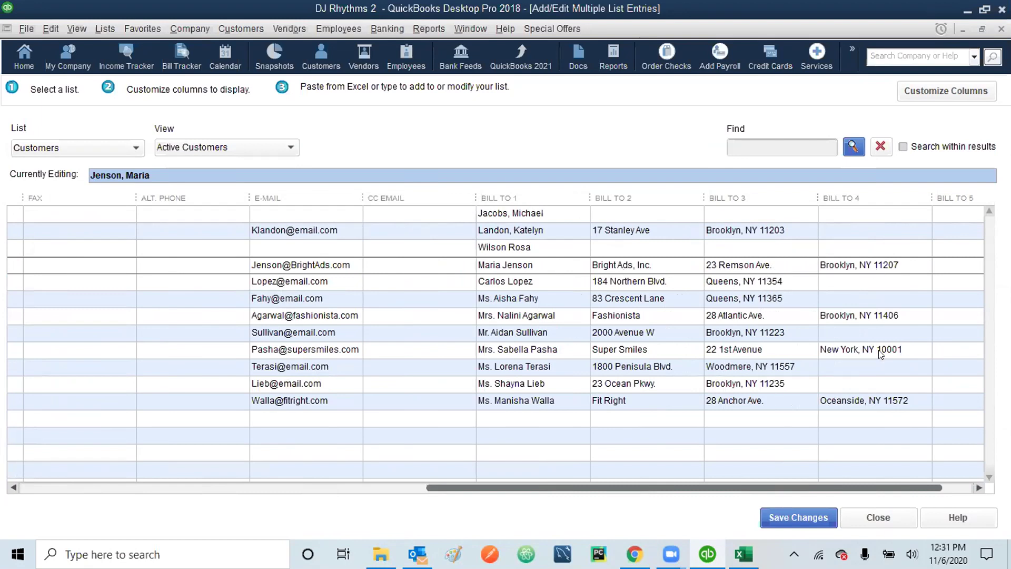
pyautogui.click(977, 488)
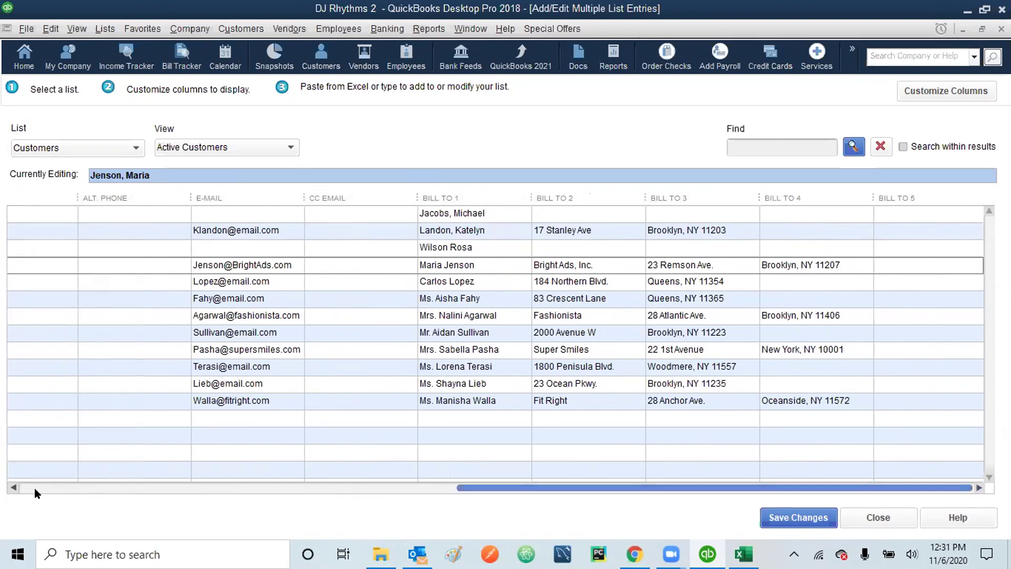
pyautogui.click(13, 488)
pyautogui.moveTo(13, 487); pyautogui.dragTo(13, 488)
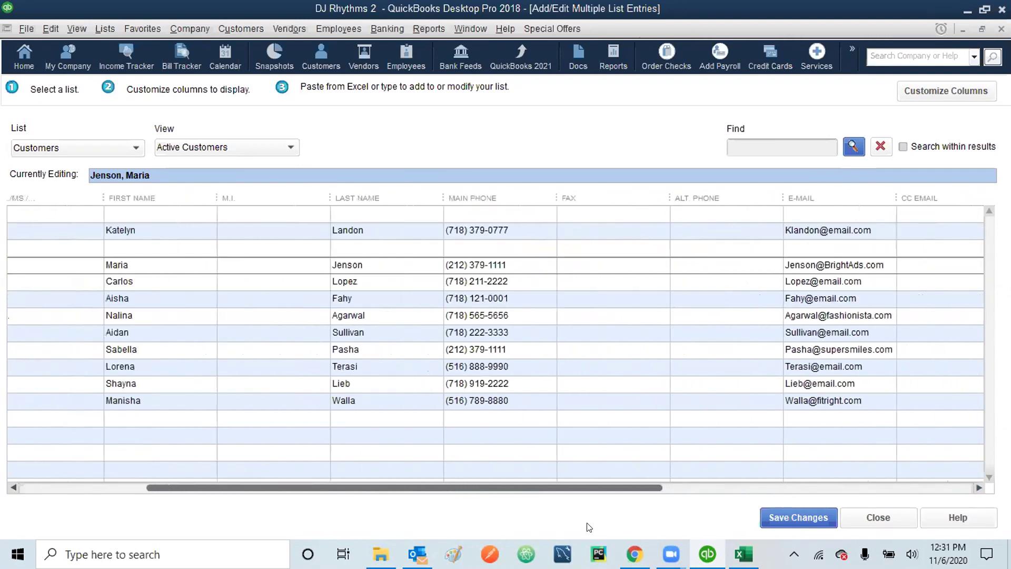
pyautogui.moveTo(972, 486); pyautogui.dragTo(972, 487)
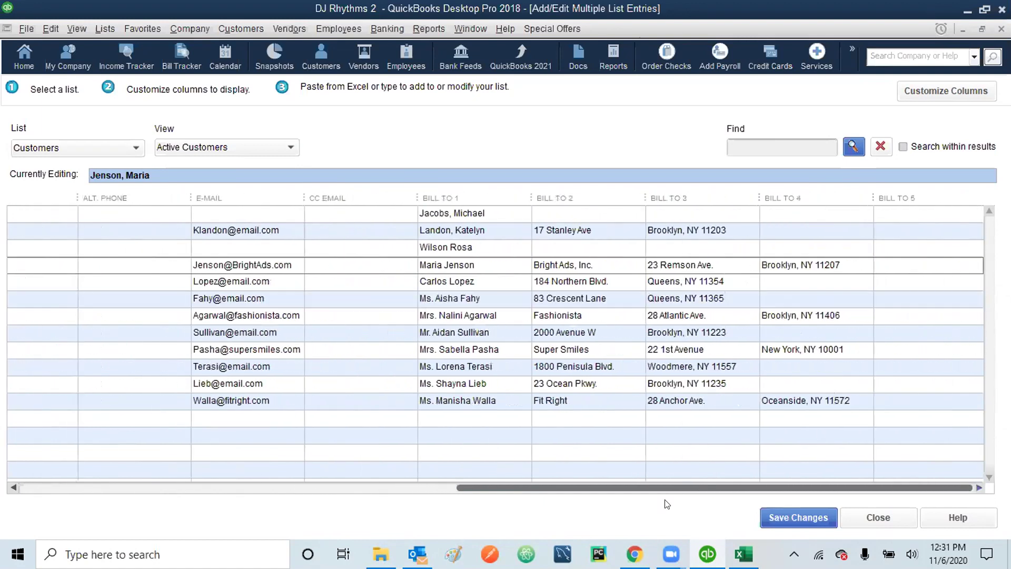
# - Check the Customer List spreadsheet again, then scroll the QuickBooks grid back to the left
pyautogui.click(743, 553)
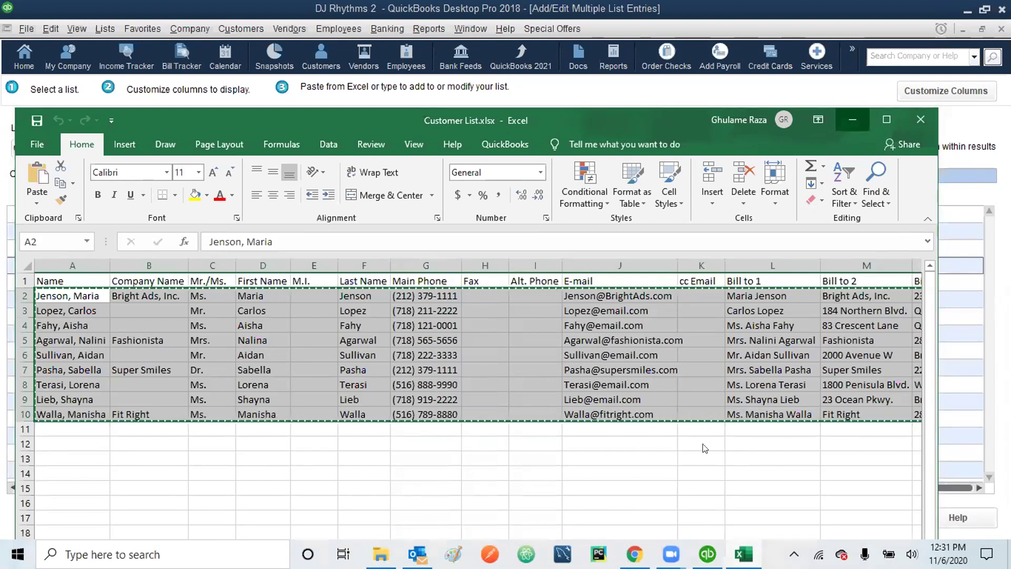
pyautogui.click(853, 113)
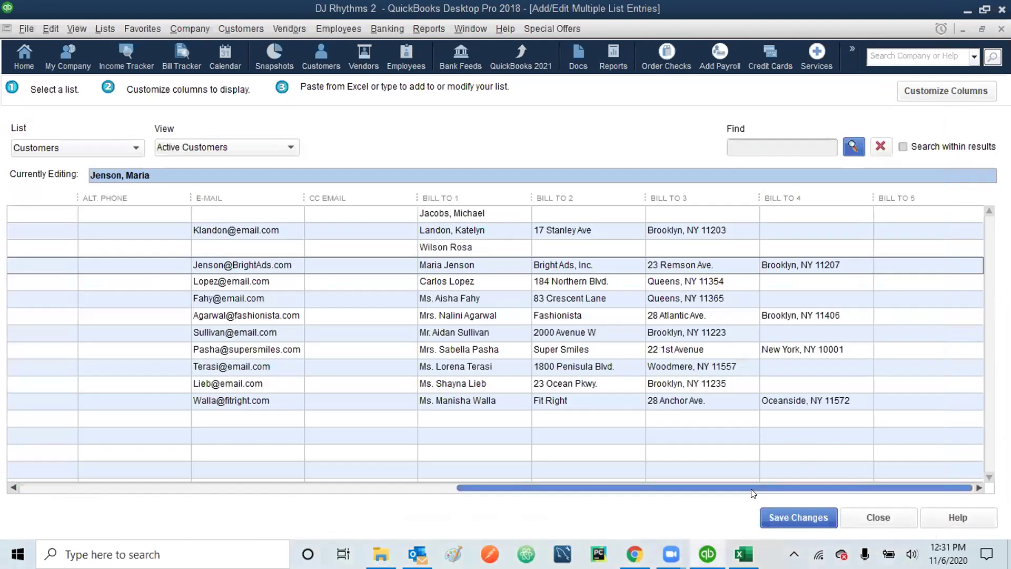
pyautogui.moveTo(751, 489); pyautogui.dragTo(685, 488)
pyautogui.moveTo(419, 518); pyautogui.dragTo(124, 529)
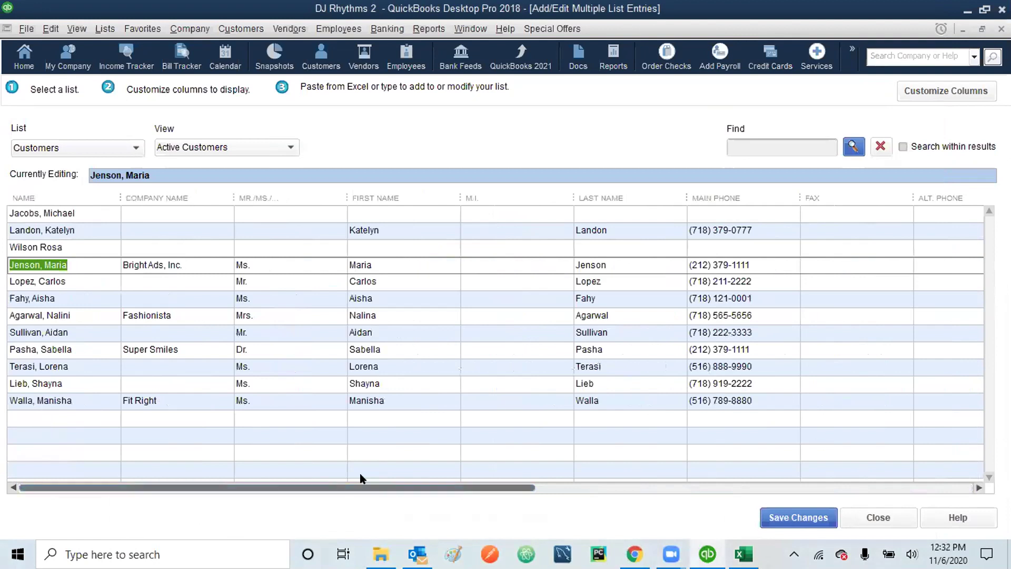
# - Save the nine new customers, close the entry grid and Customer Center, and open the Vendor Center
pyautogui.click(807, 513)
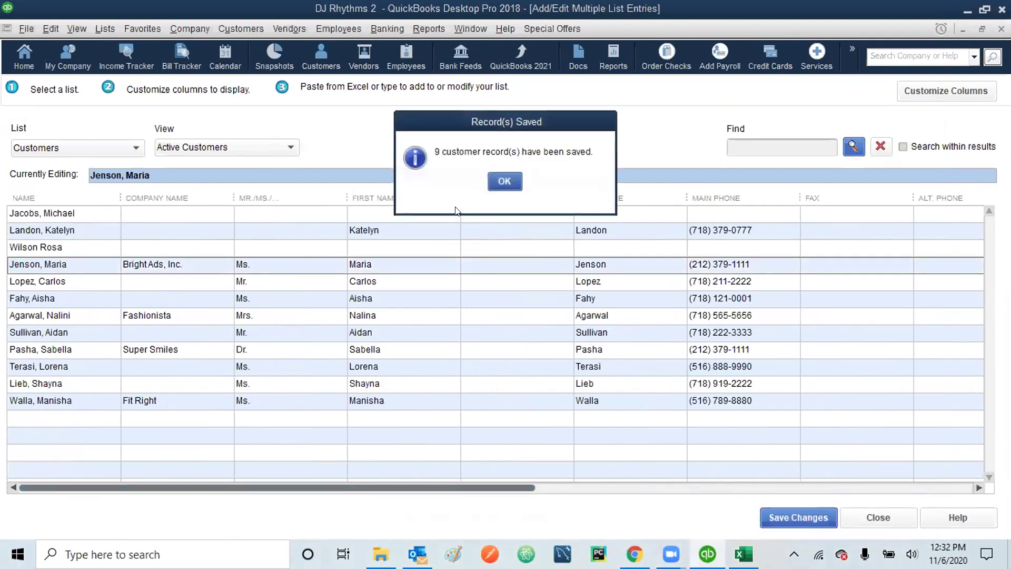
pyautogui.click(501, 182)
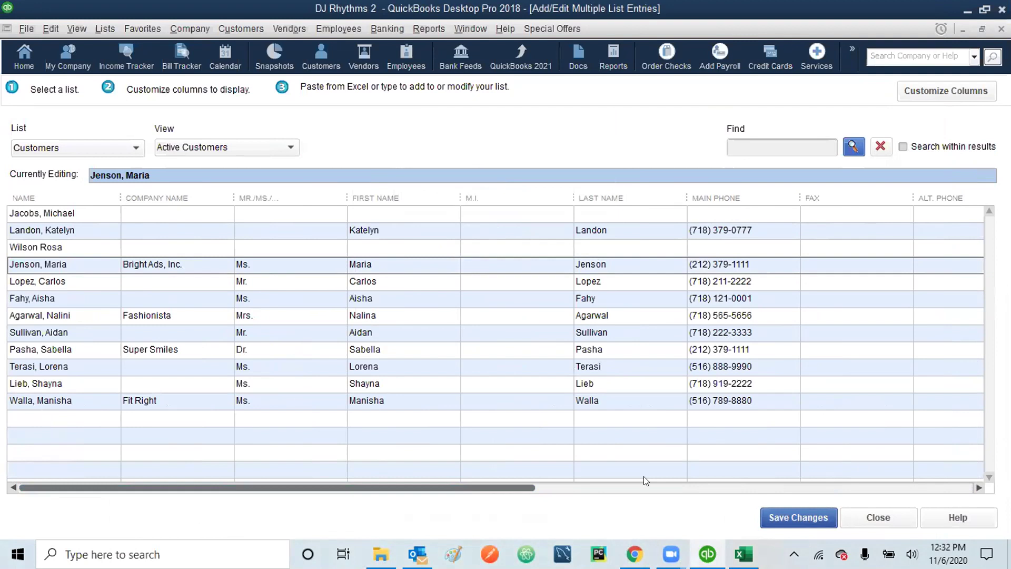
pyautogui.click(783, 515)
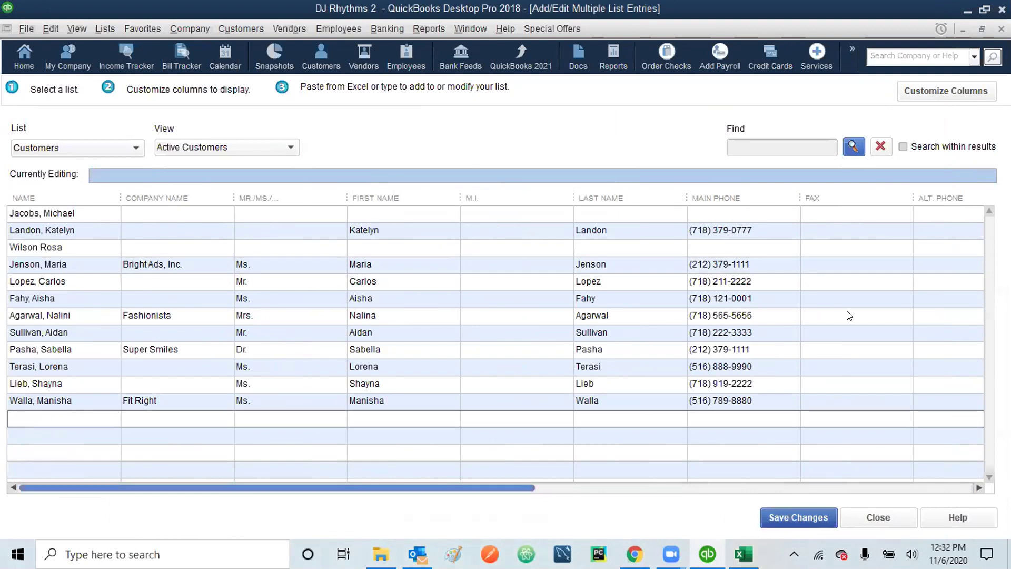
pyautogui.click(877, 517)
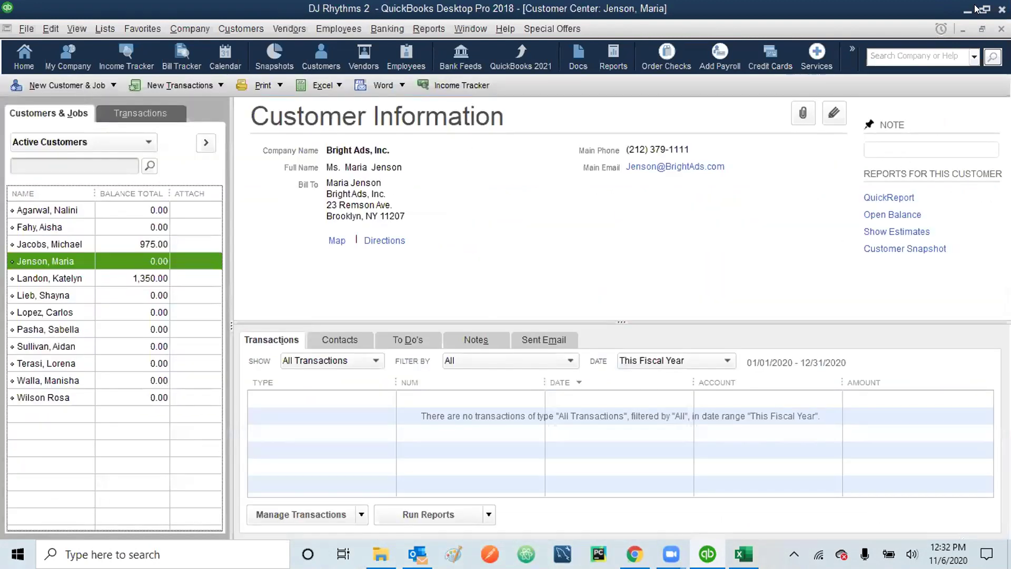
pyautogui.click(1001, 29)
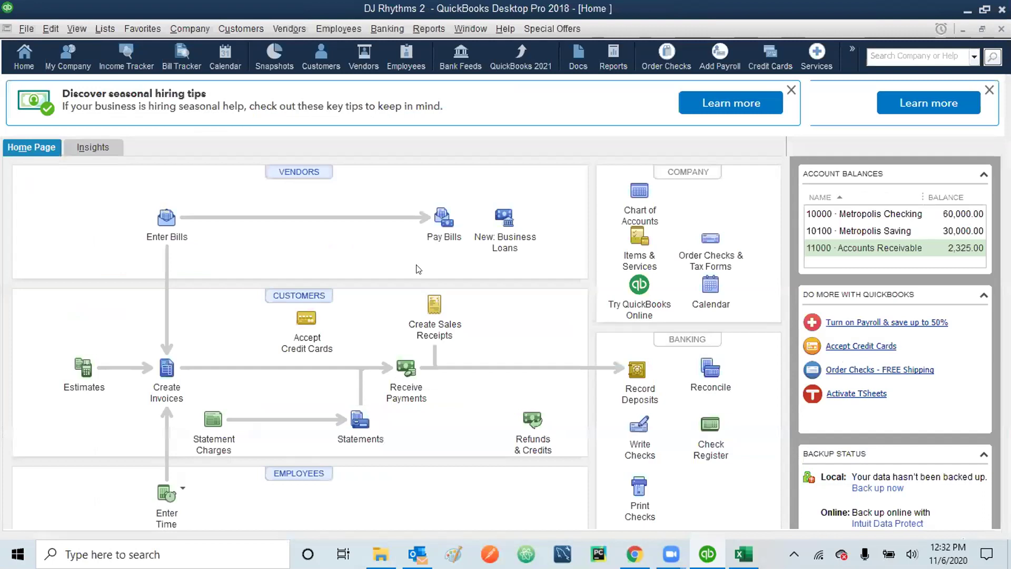
pyautogui.click(299, 172)
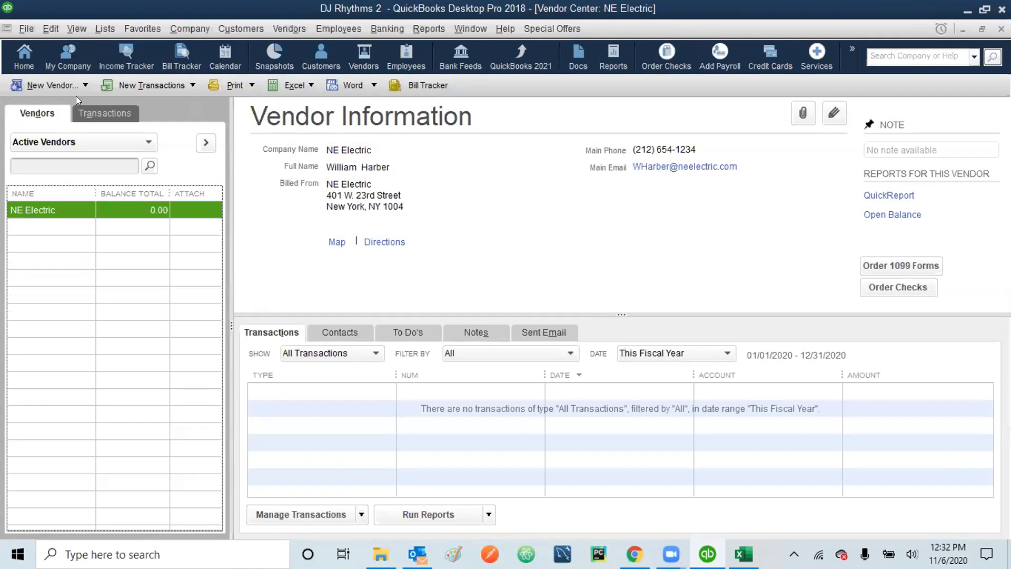
# - Choose Add/Edit Multiple Suppliers from the vendor list's right-click menu to open the vendor grid
pyautogui.click(86, 85)
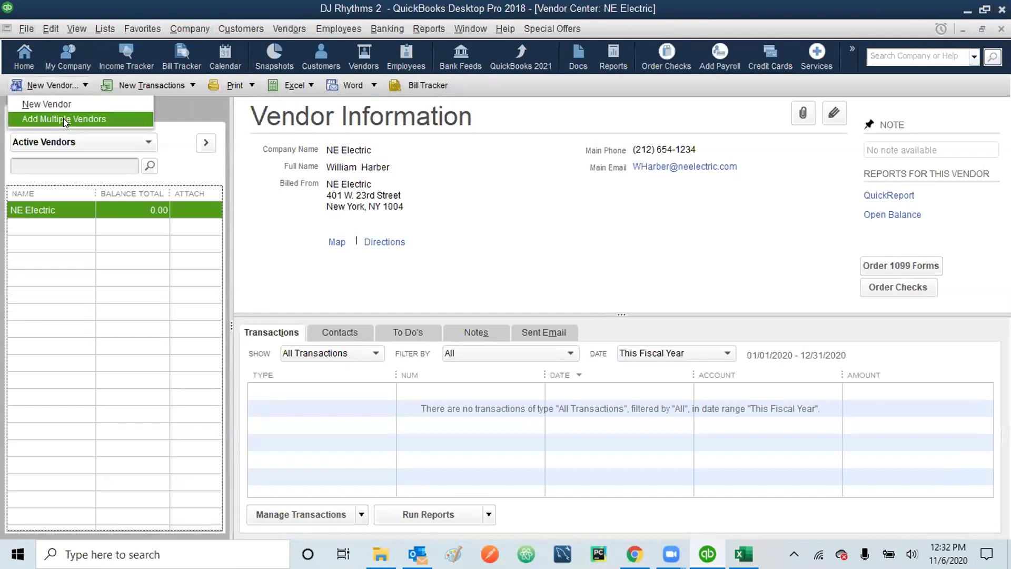
pyautogui.click(50, 29)
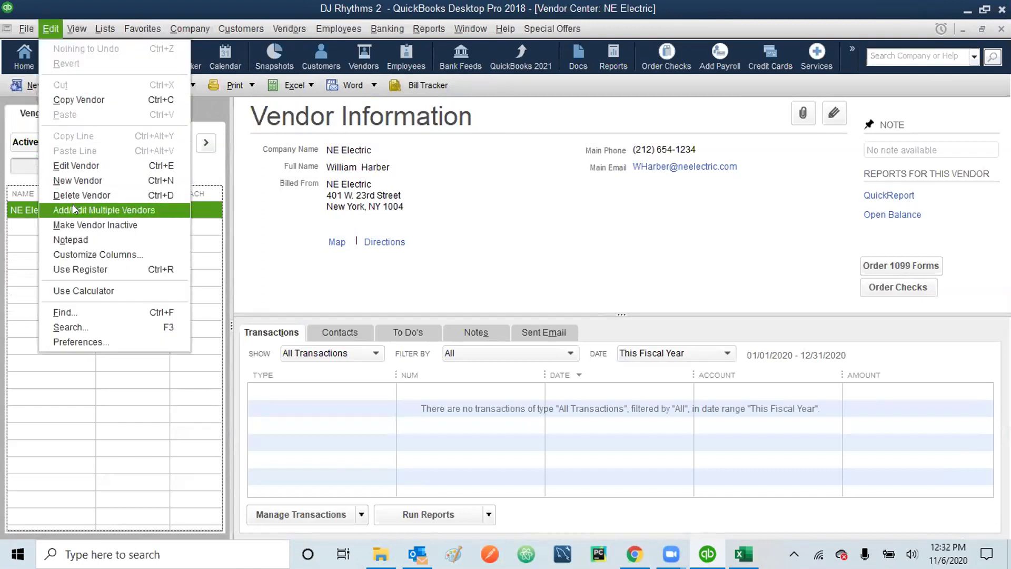
pyautogui.click(54, 30)
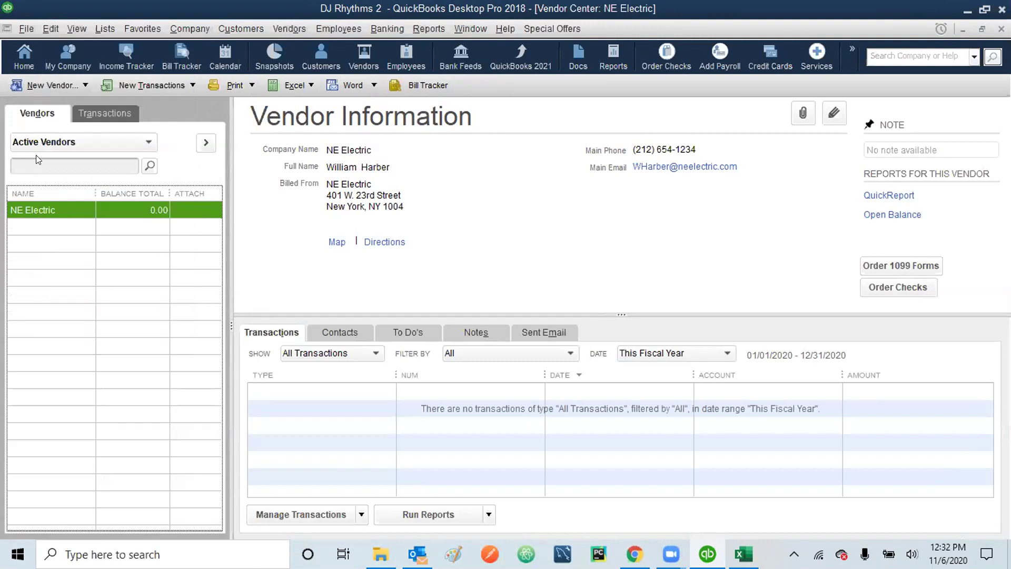
pyautogui.rightClick(30, 217)
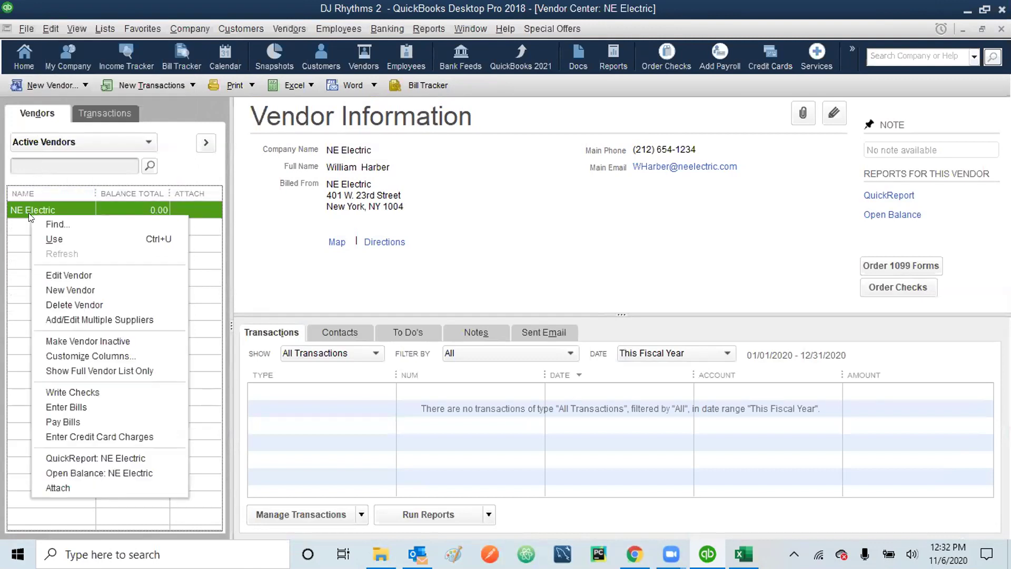
pyautogui.click(77, 319)
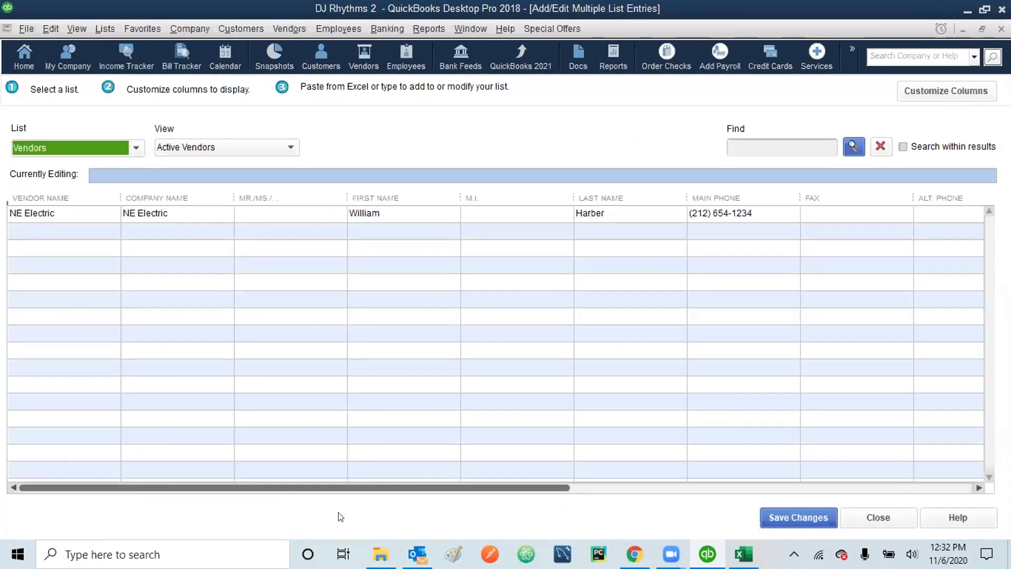
# - Open Vendor List.xlsx from the QB18_SEF_PCF folder in File Explorer
pyautogui.click(380, 554)
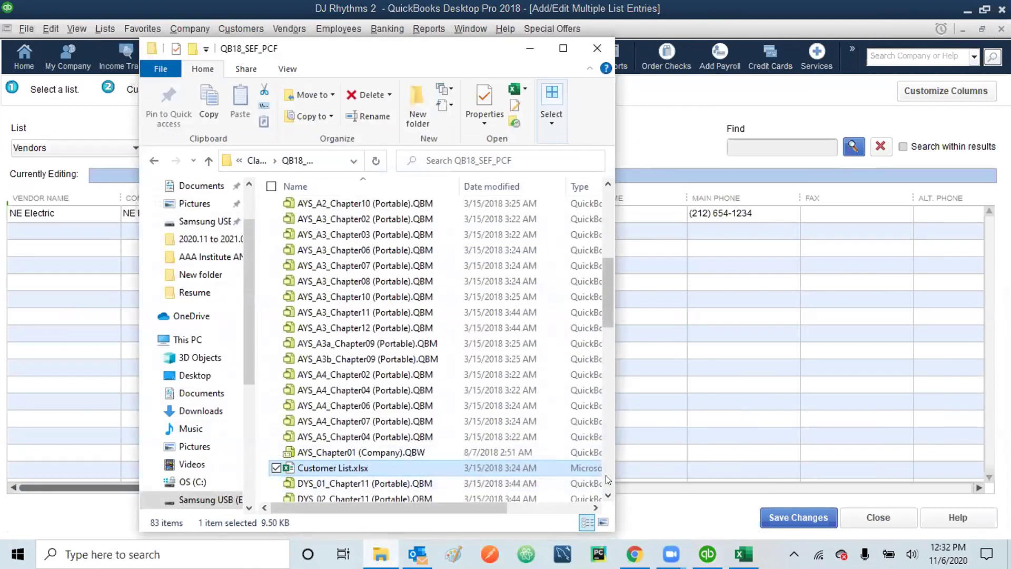
pyautogui.scroll(-6, 606, 475)
pyautogui.scroll(-2, 606, 475)
pyautogui.scroll(-2, 606, 475)
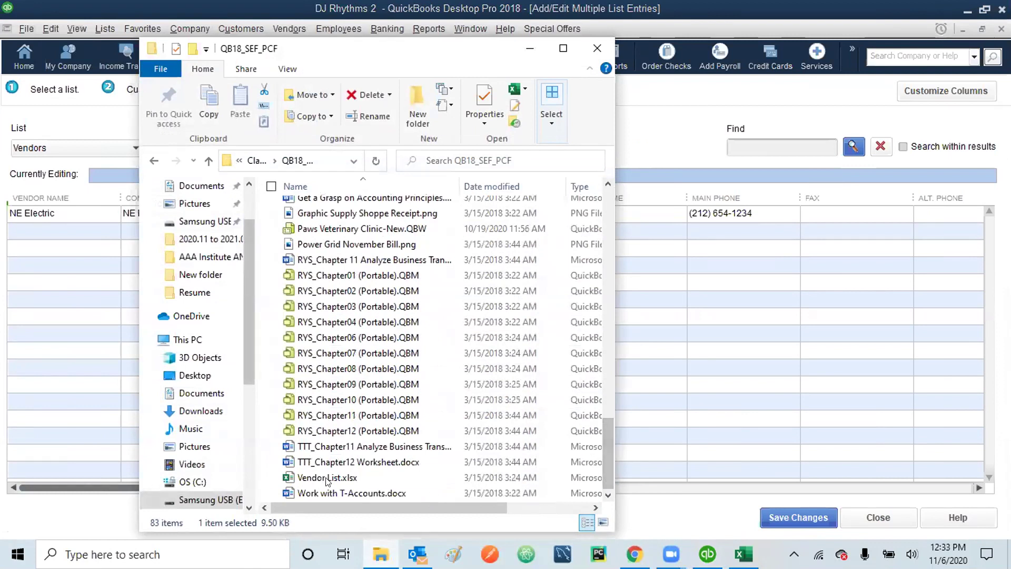
pyautogui.doubleClick(327, 478)
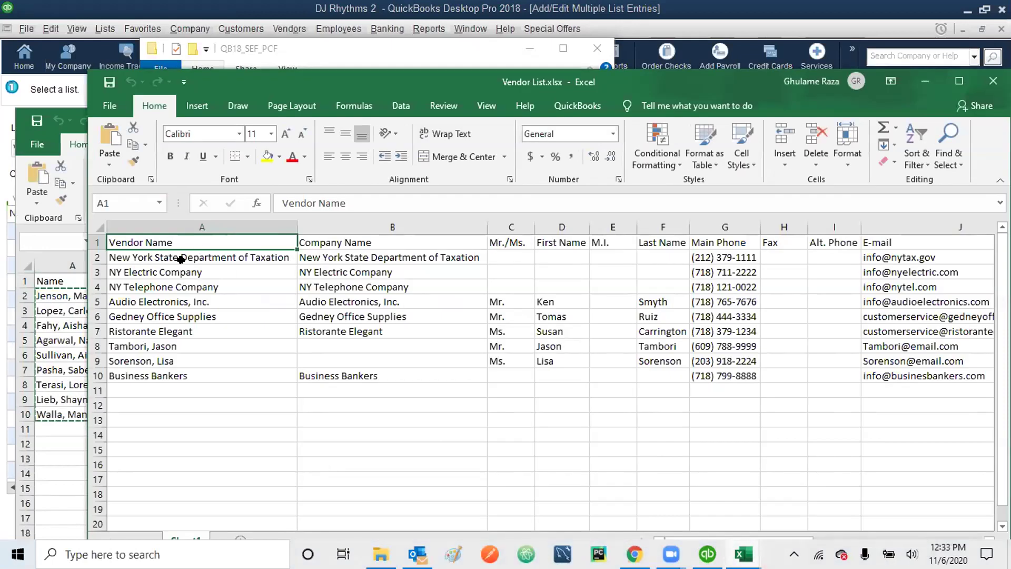
# - Select the nine vendor rows A2:N10 in Vendor List.xlsx and copy them
pyautogui.click(174, 261)
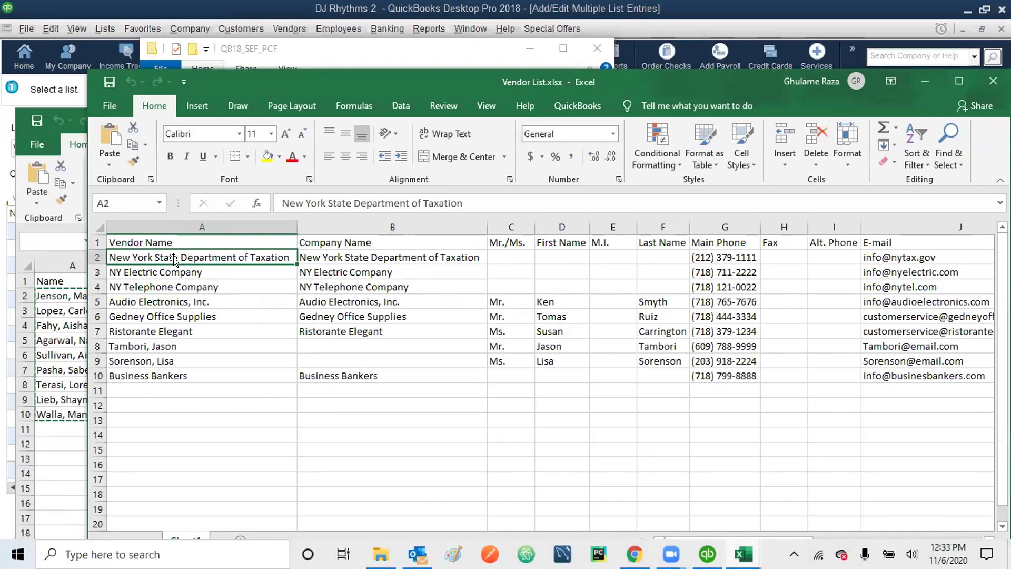
pyautogui.hotkey('shift', 'Down')
pyautogui.hotkey('shift', 'Down')
pyautogui.hotkey('shift', 'Down')
pyautogui.hotkey('shift', 'Down')
pyautogui.hotkey('shift', 'Down')
pyautogui.hotkey('shift', 'Down')
pyautogui.hotkey('shift', 'Down')
pyautogui.hotkey('shift', 'Down')
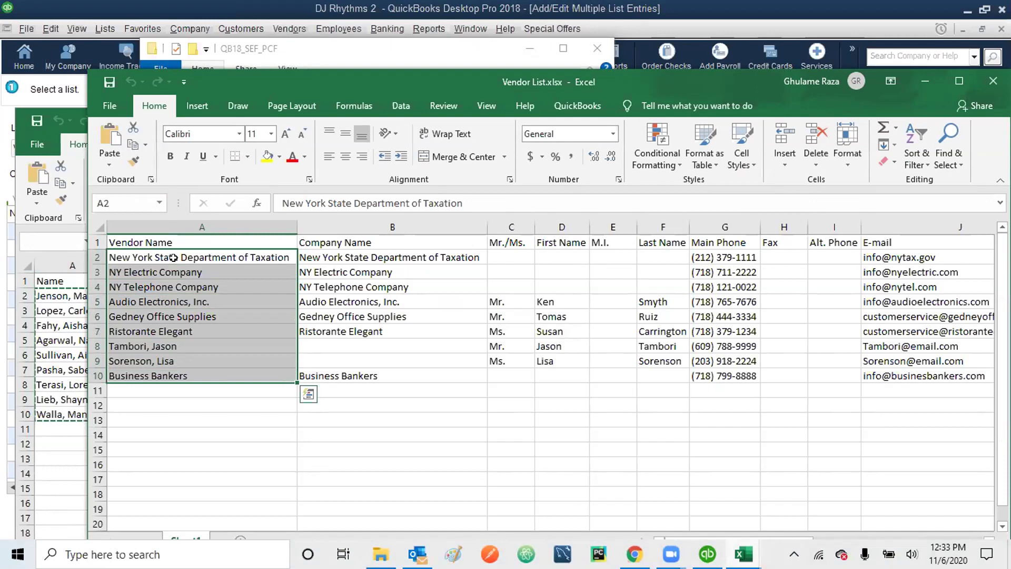
pyautogui.hotkey('shift', 'Right')
pyautogui.hotkey('shift', 'Right')
pyautogui.hotkey('shift', 'Right')
pyautogui.hotkey('shift', 'Right')
pyautogui.hotkey('shift', 'Right')
pyautogui.hotkey('shift', 'Right')
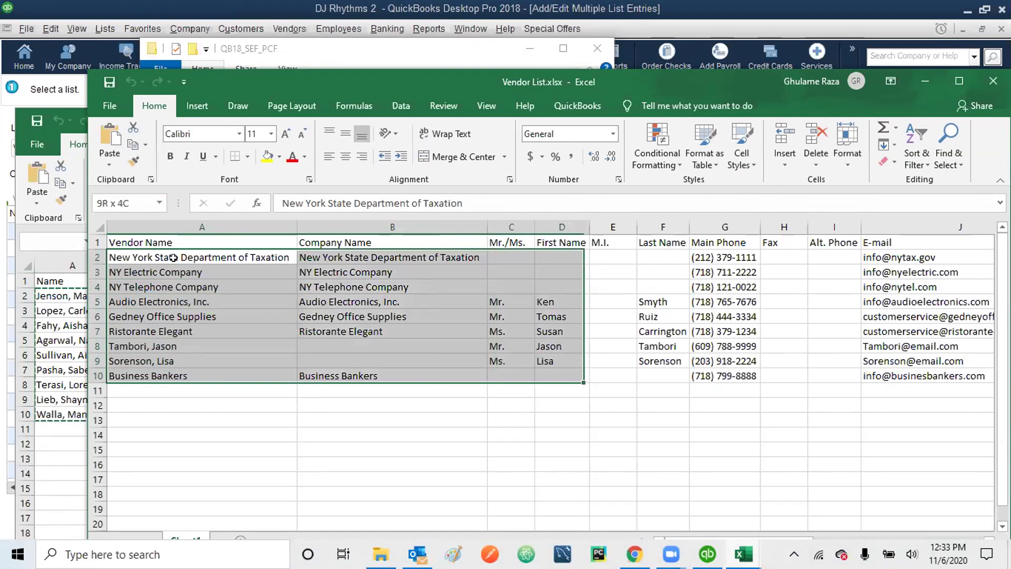
pyautogui.hotkey('shift', 'Right')
pyautogui.hotkey('shift', 'Right')
pyautogui.hotkey('shift', 'Right')
pyautogui.hotkey('shift', 'Right')
pyautogui.hotkey('shift', 'Right')
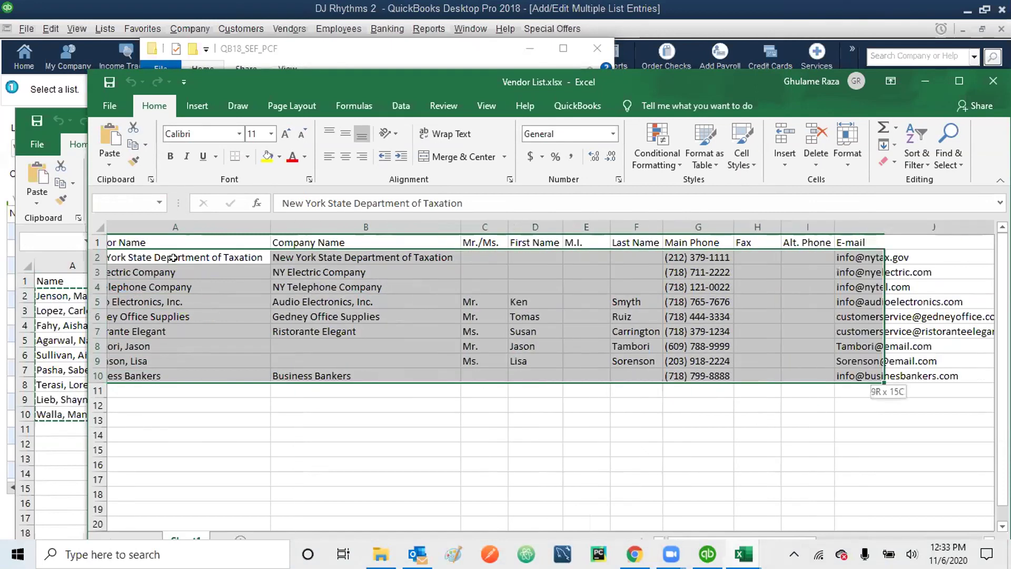
pyautogui.hotkey('shift', 'Right')
pyautogui.hotkey('shift', 'Right')
pyautogui.hotkey('shift', 'Right')
pyautogui.hotkey('shift', 'Right')
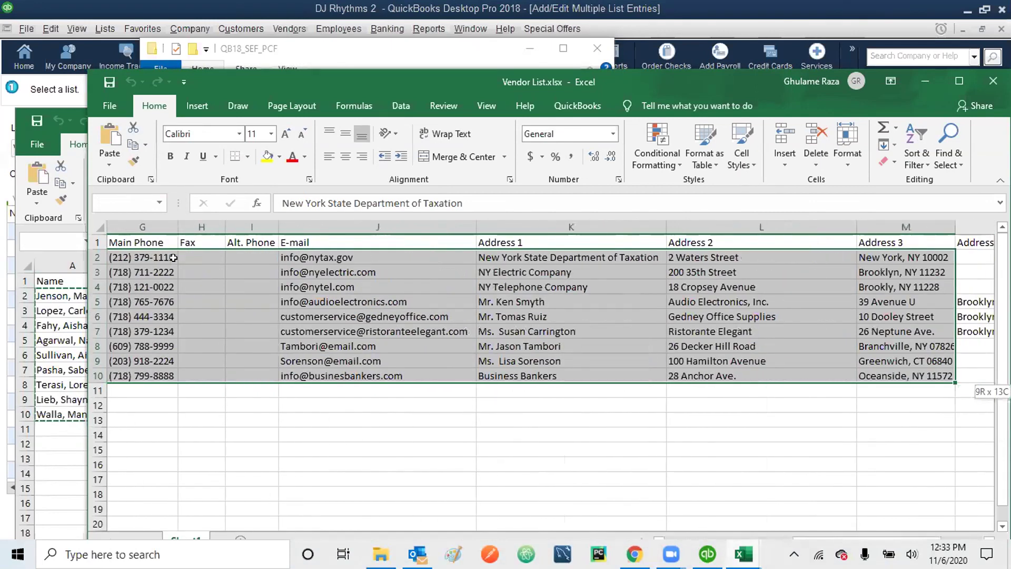
pyautogui.hotkey('shift', 'Left')
pyautogui.hotkey('shift', 'Left')
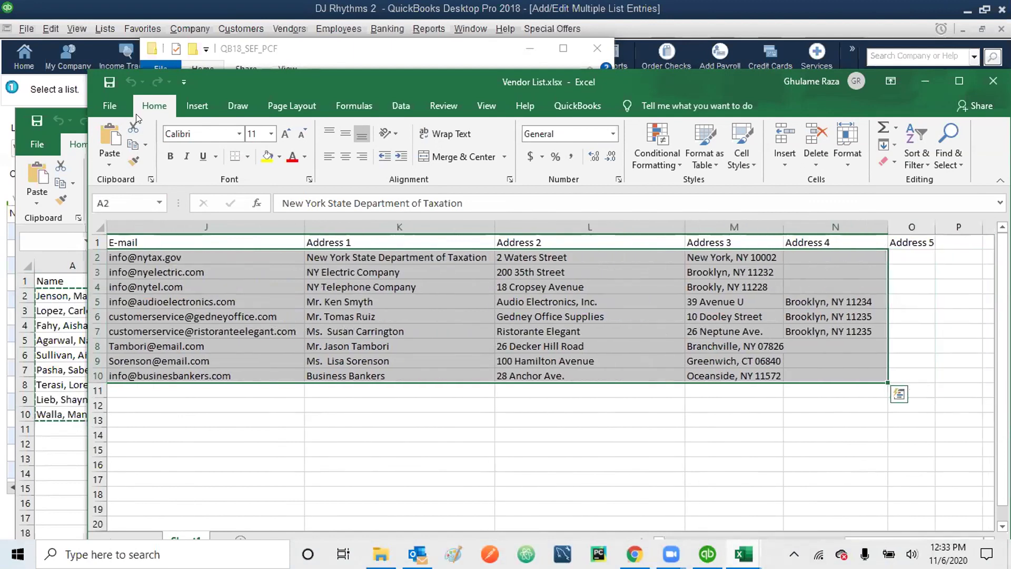
pyautogui.click(132, 149)
pyautogui.click(131, 147)
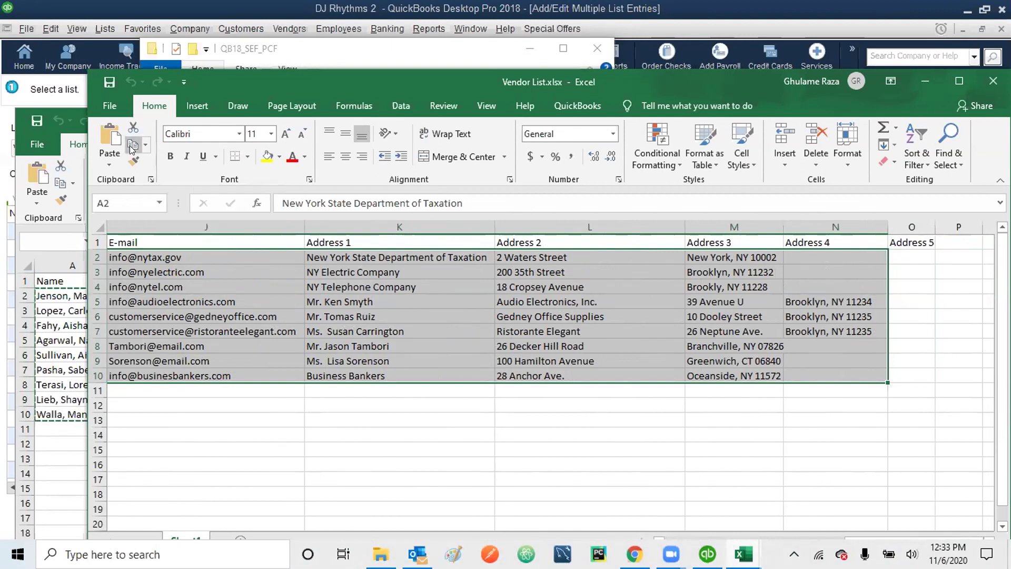
# - Minimize both Excel workbooks and the file folder to reveal the QuickBooks vendor grid
pyautogui.click(926, 80)
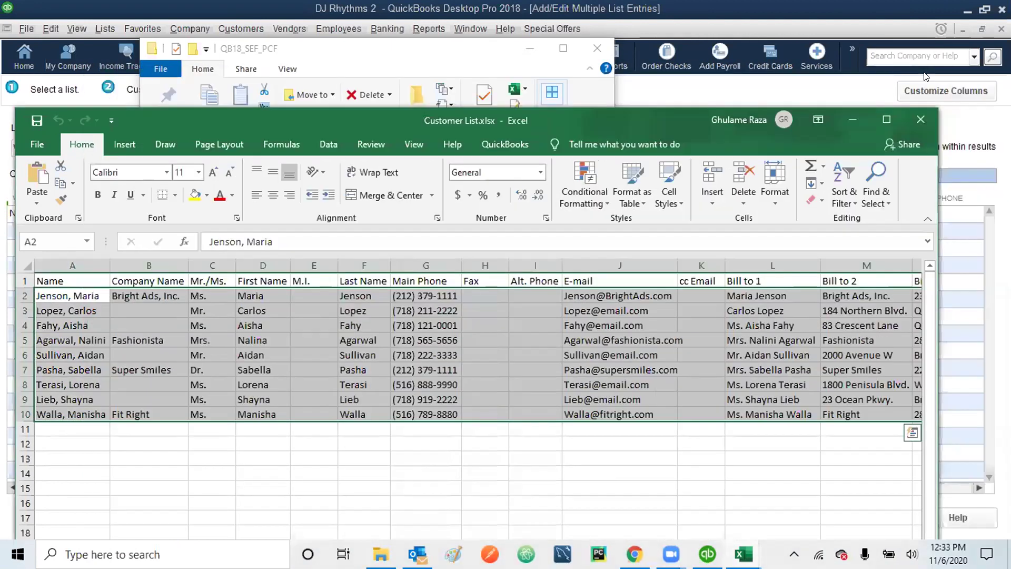
pyautogui.click(853, 120)
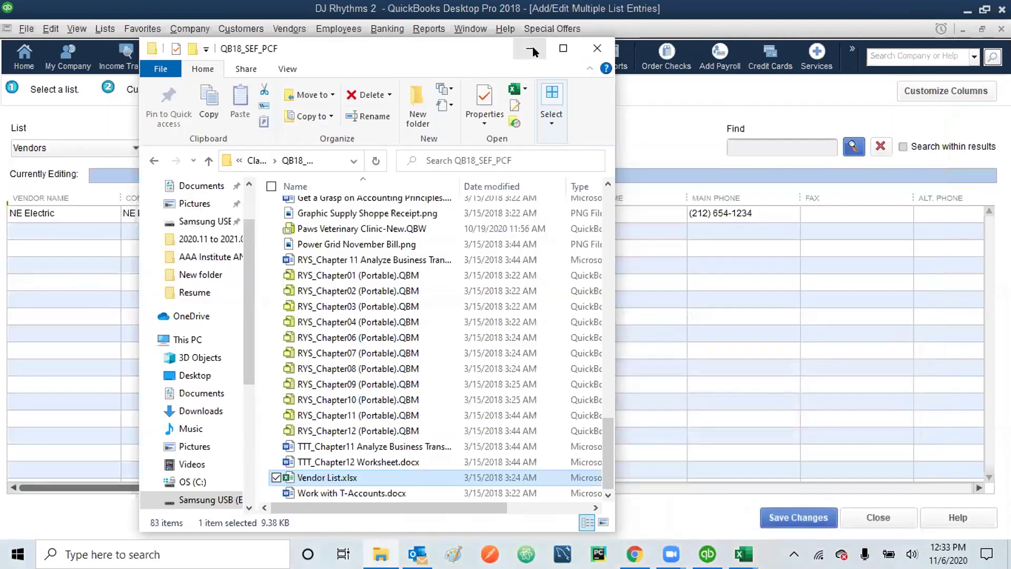
pyautogui.click(530, 48)
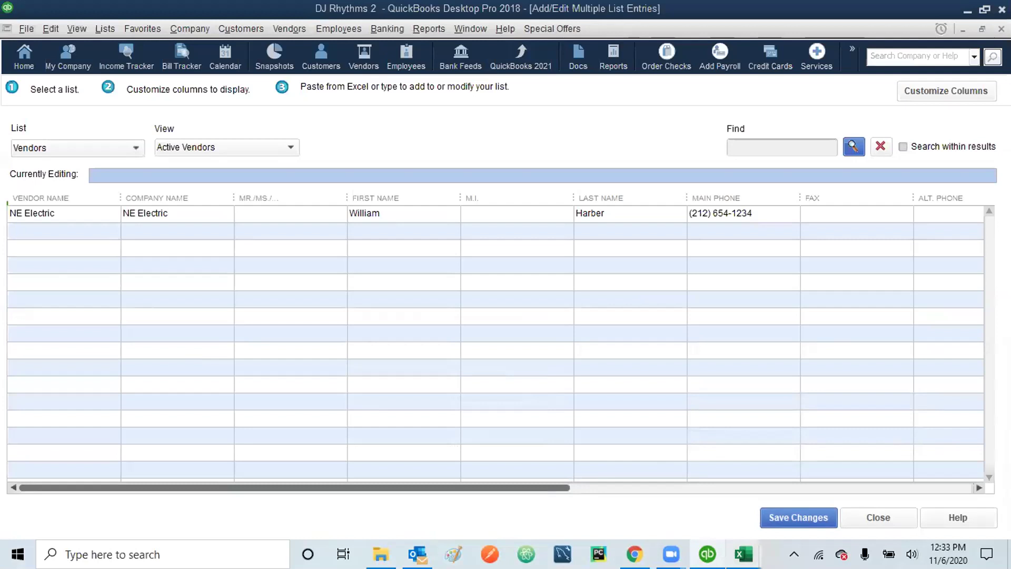
pyautogui.moveTo(742, 554)
pyautogui.click(829, 473)
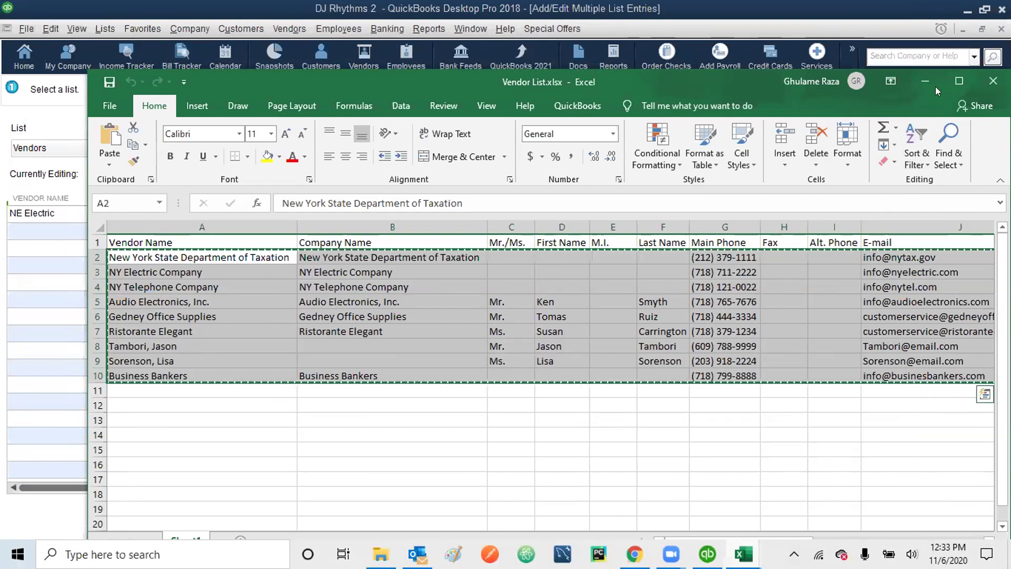
pyautogui.click(920, 78)
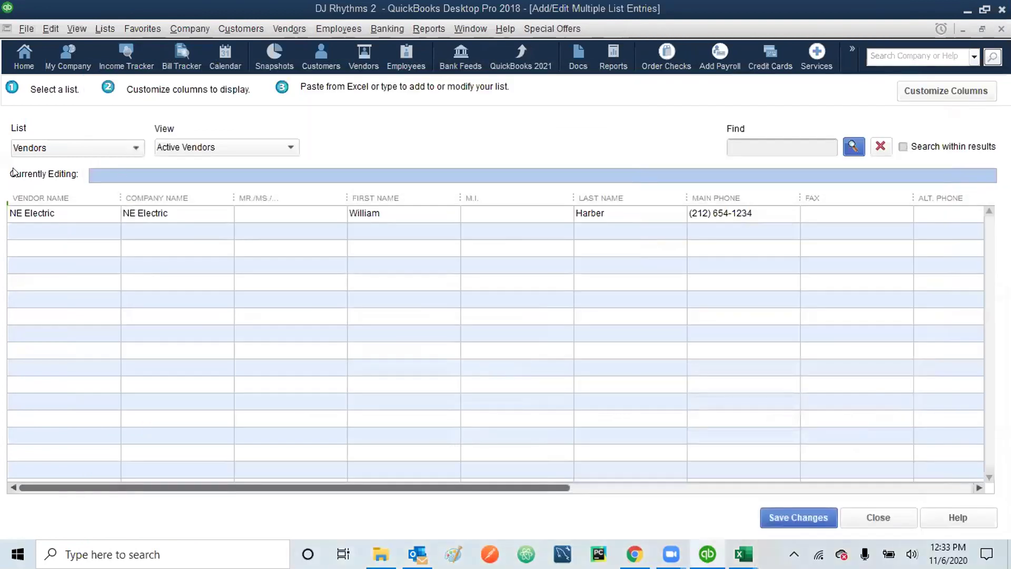
# - Paste the nine copied vendors into the empty row below NE Electric
pyautogui.click(19, 232)
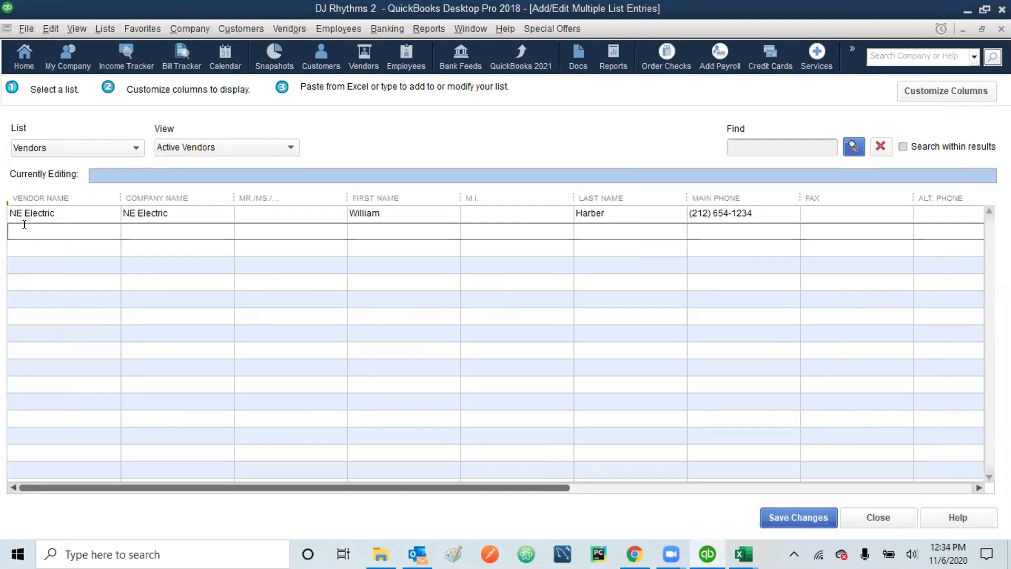
pyautogui.rightClick(28, 231)
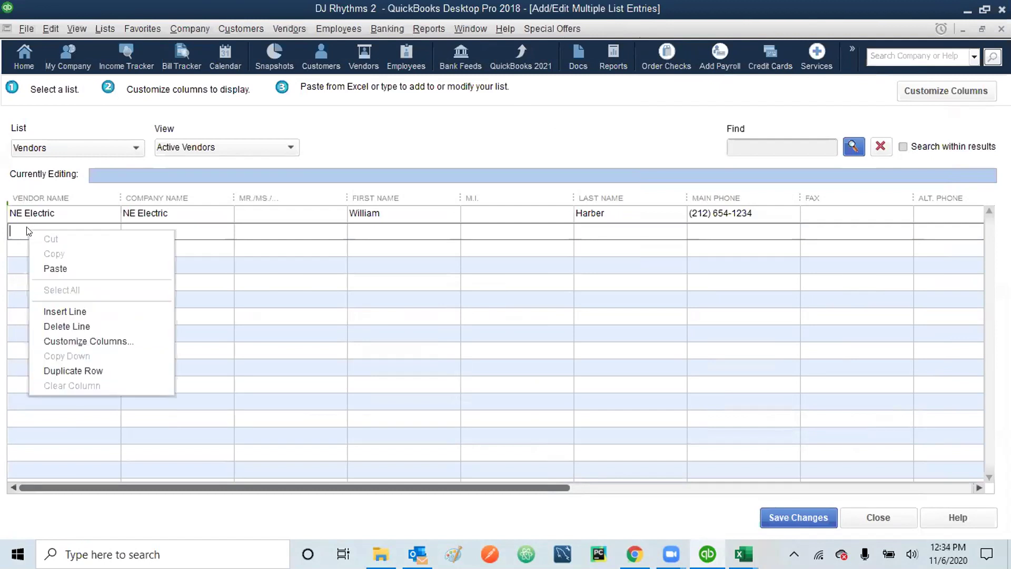
pyautogui.click(50, 268)
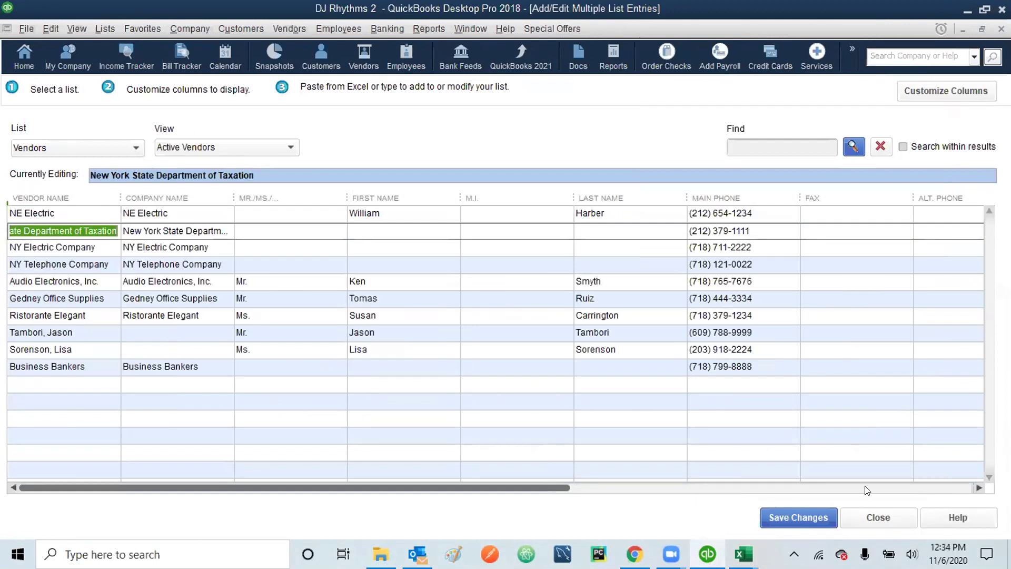
# - Review the vendor columns, then save the nine vendor records and close the grid
pyautogui.click(976, 488)
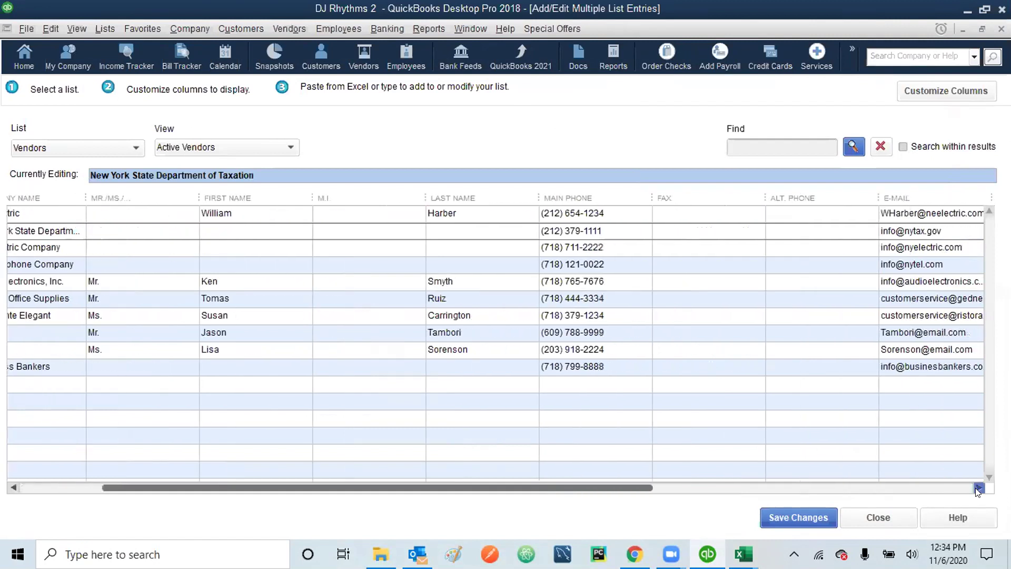
pyautogui.click(975, 488)
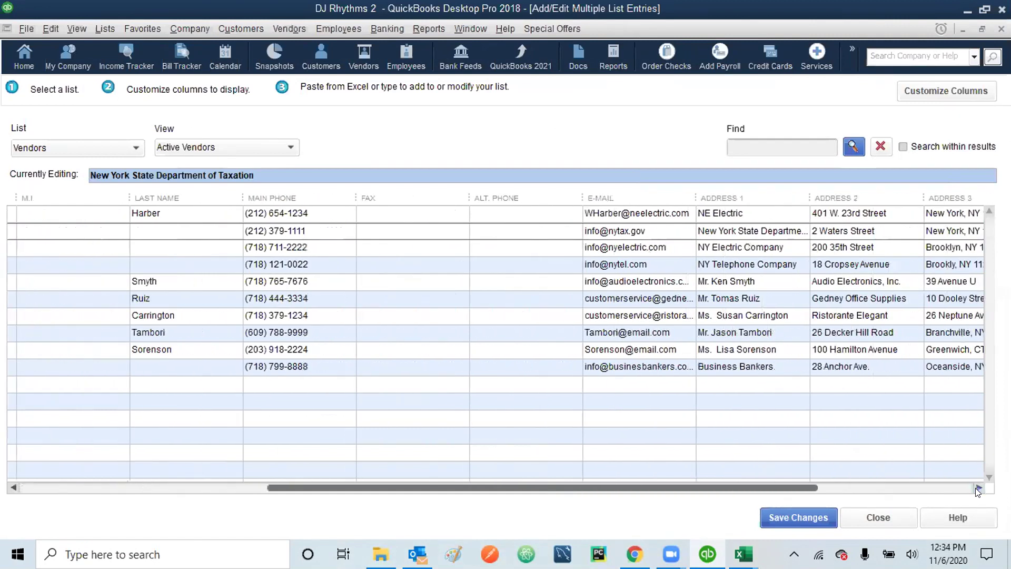
pyautogui.click(976, 487)
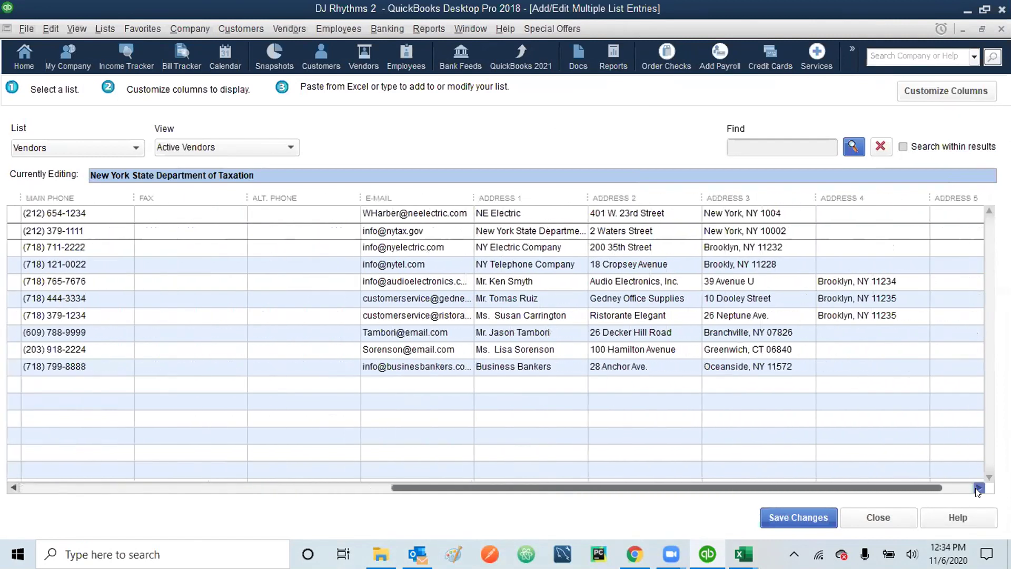
pyautogui.click(975, 488)
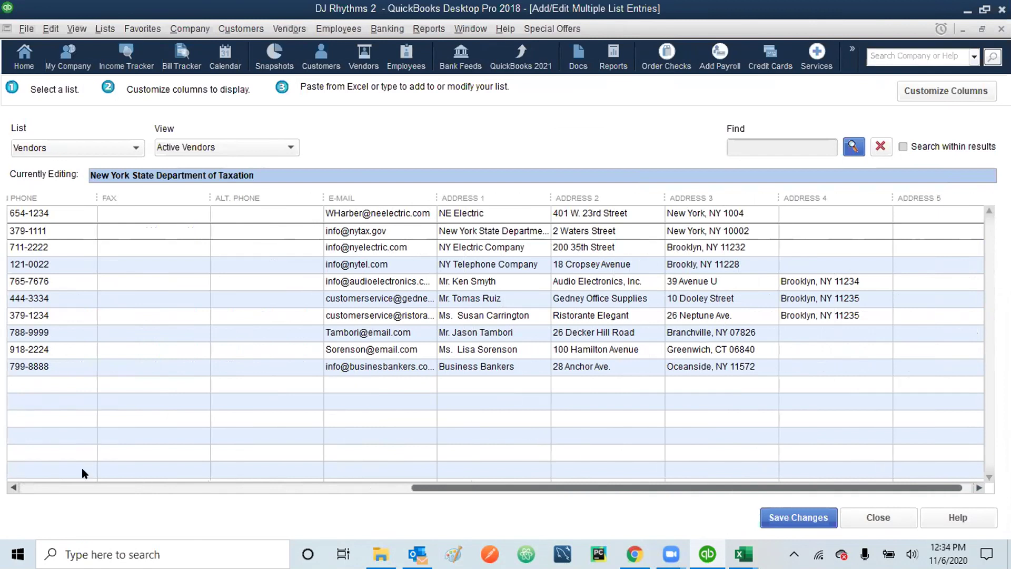
pyautogui.moveTo(429, 488); pyautogui.dragTo(34, 488)
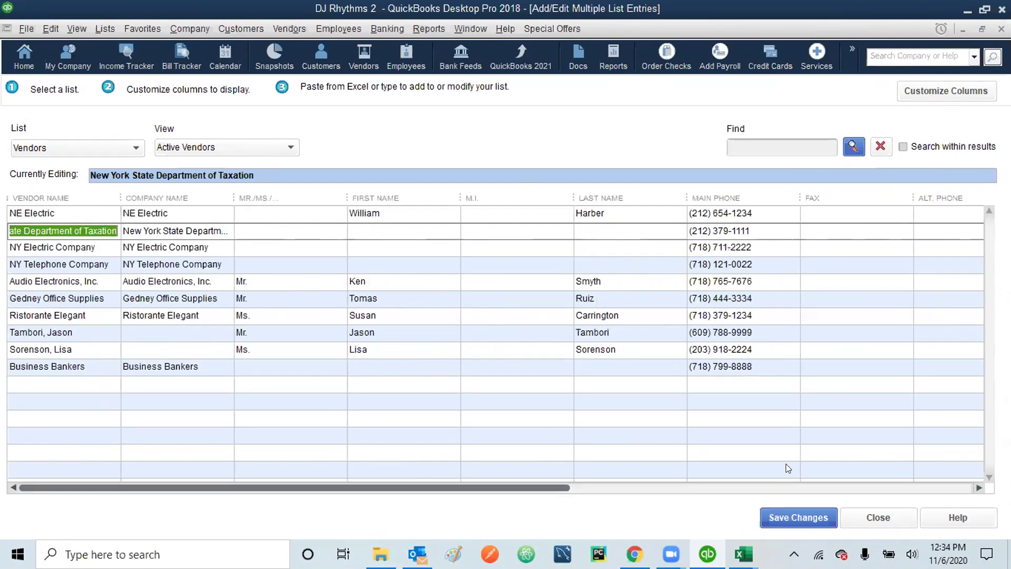
pyautogui.click(796, 515)
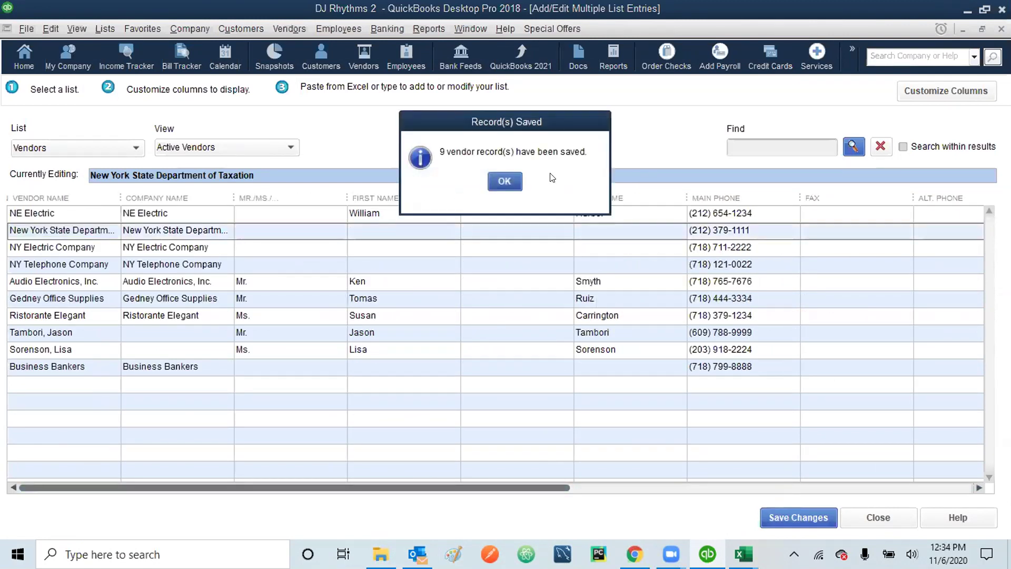
pyautogui.click(503, 181)
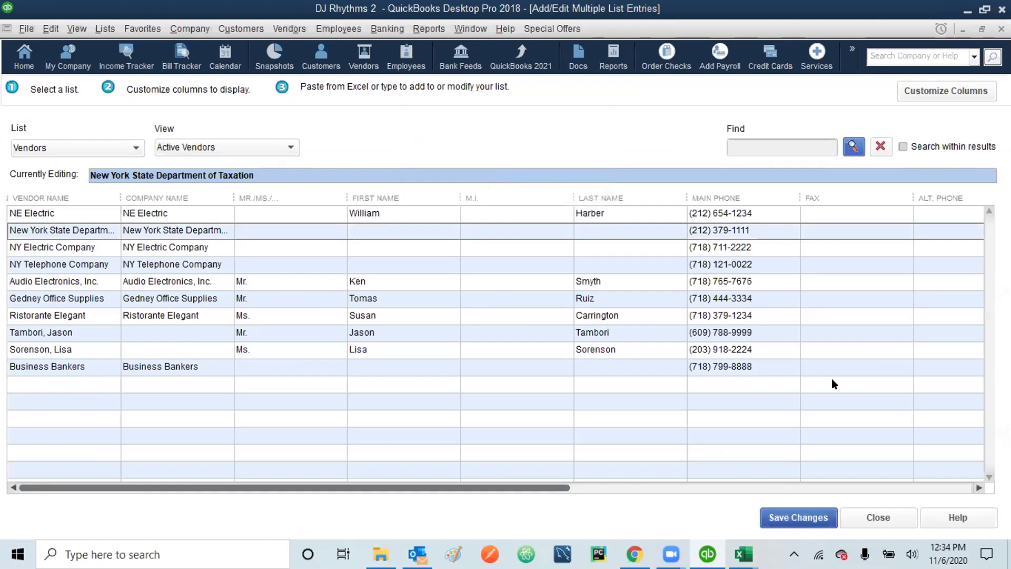
pyautogui.click(879, 519)
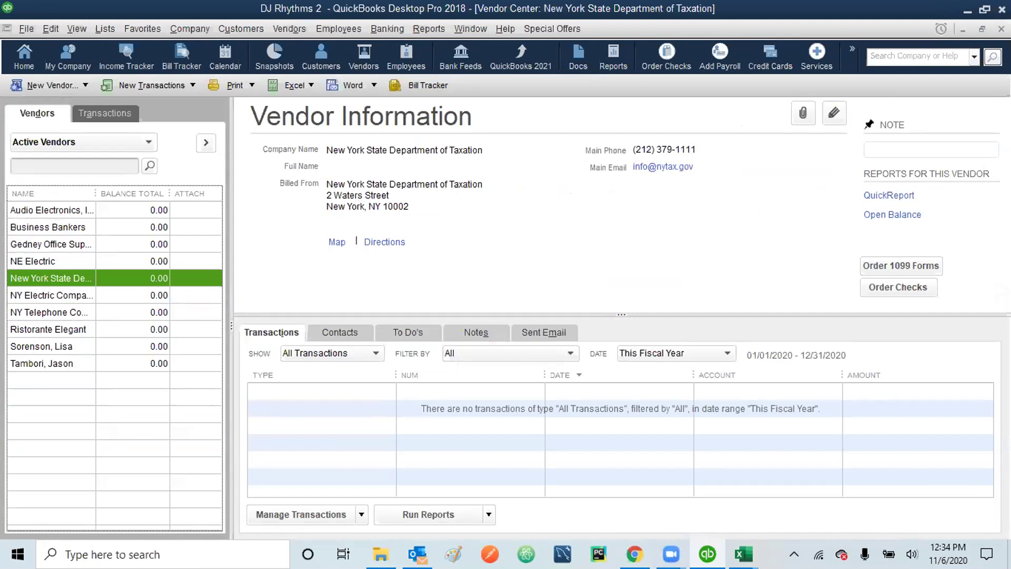
# - Close the Vendor Center and open the Customer Center from the Home page
pyautogui.click(1001, 29)
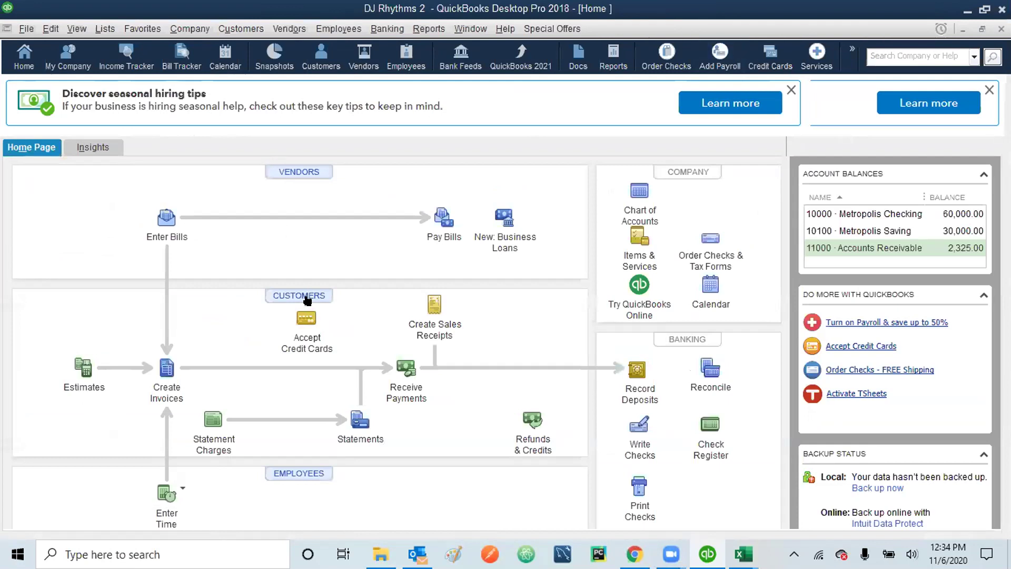
pyautogui.click(308, 295)
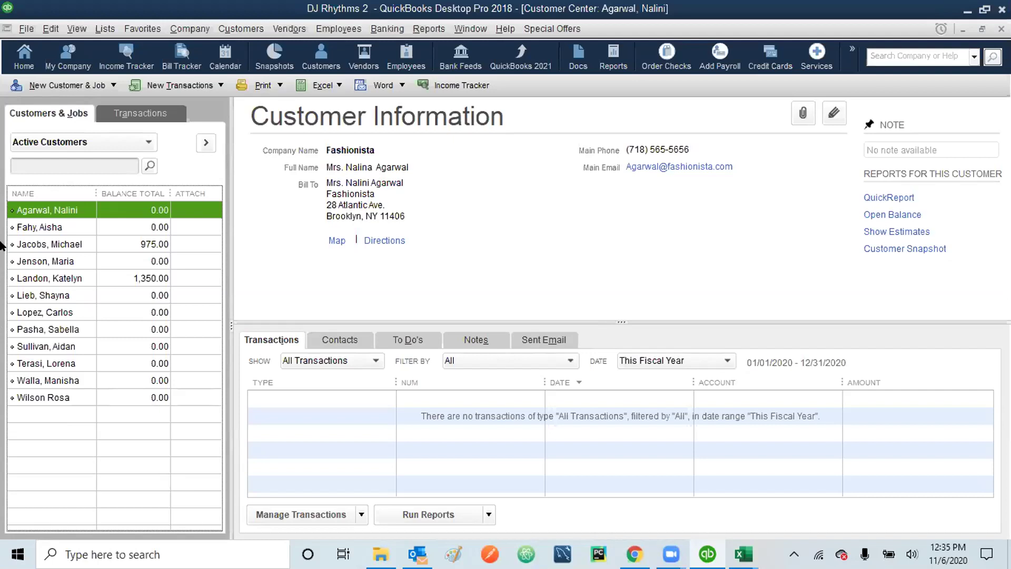
# - Browse the File and Edit menus and view the customer's billing address on a map
pyautogui.click(24, 28)
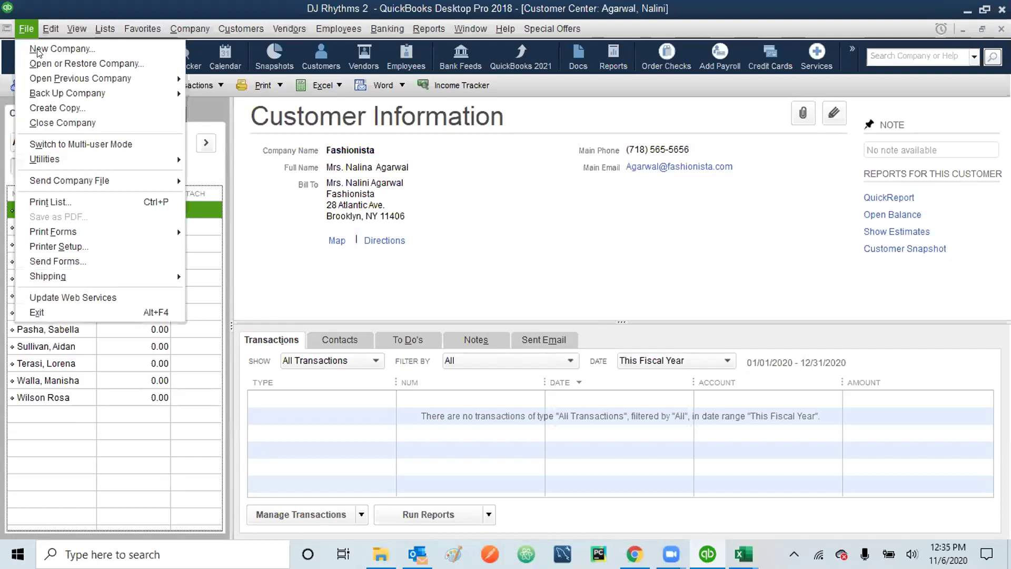
pyautogui.click(352, 231)
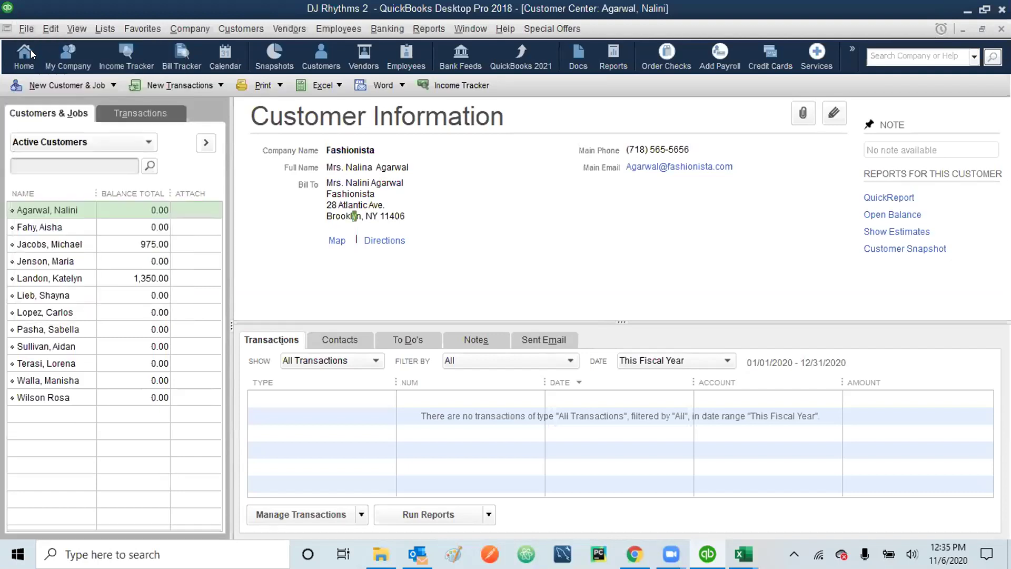
pyautogui.click(47, 26)
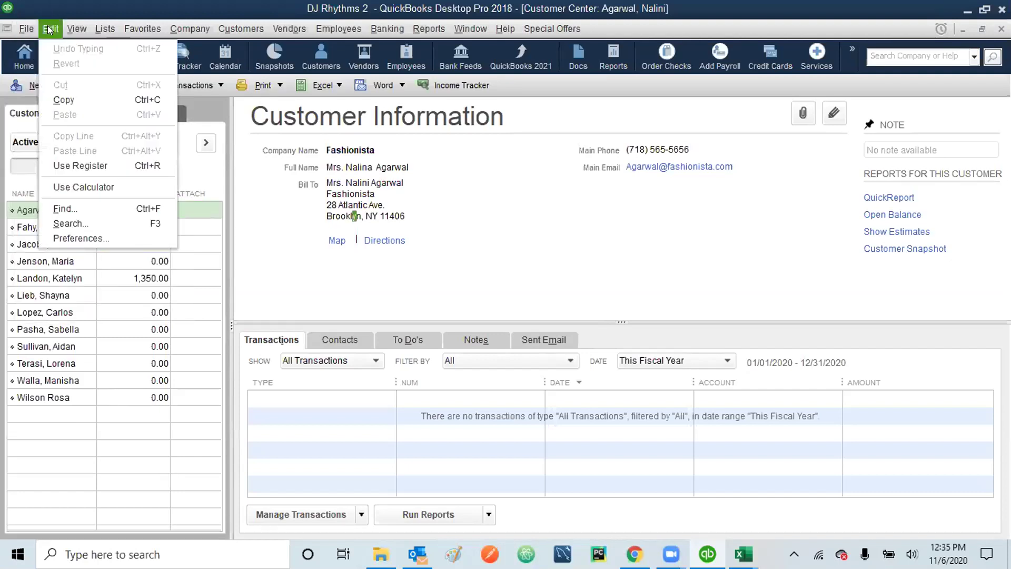
pyautogui.click(336, 240)
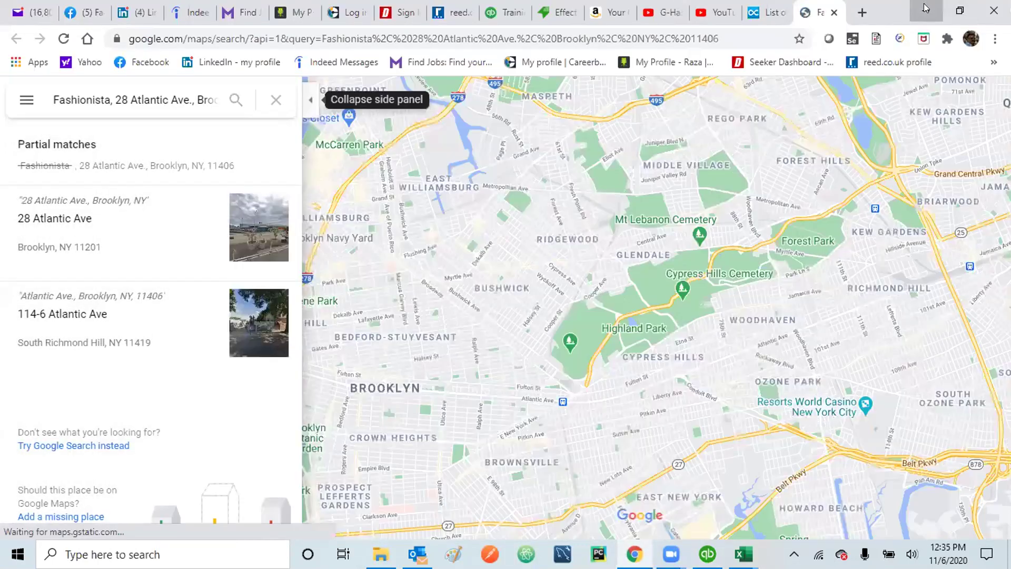
pyautogui.click(926, 8)
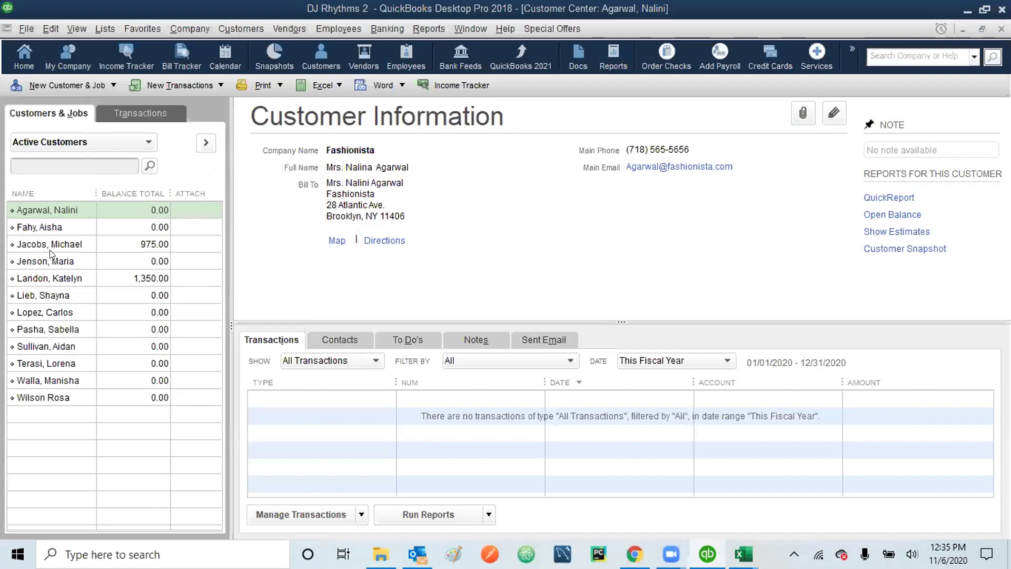
# - Open and close the Add Multiple Customer:Jobs grid from the Lists menu, then close the Customer Center
pyautogui.click(38, 208)
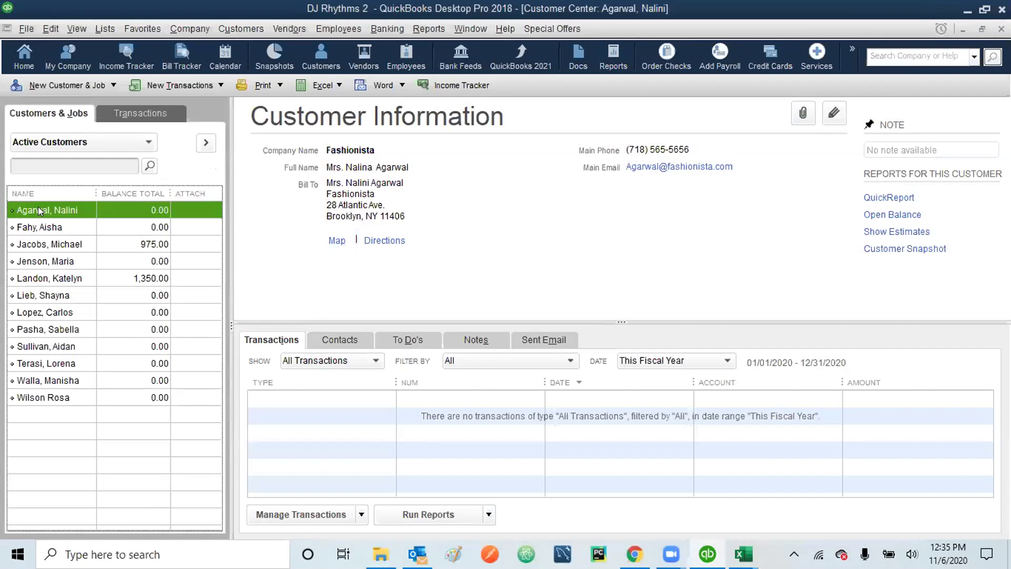
pyautogui.click(43, 29)
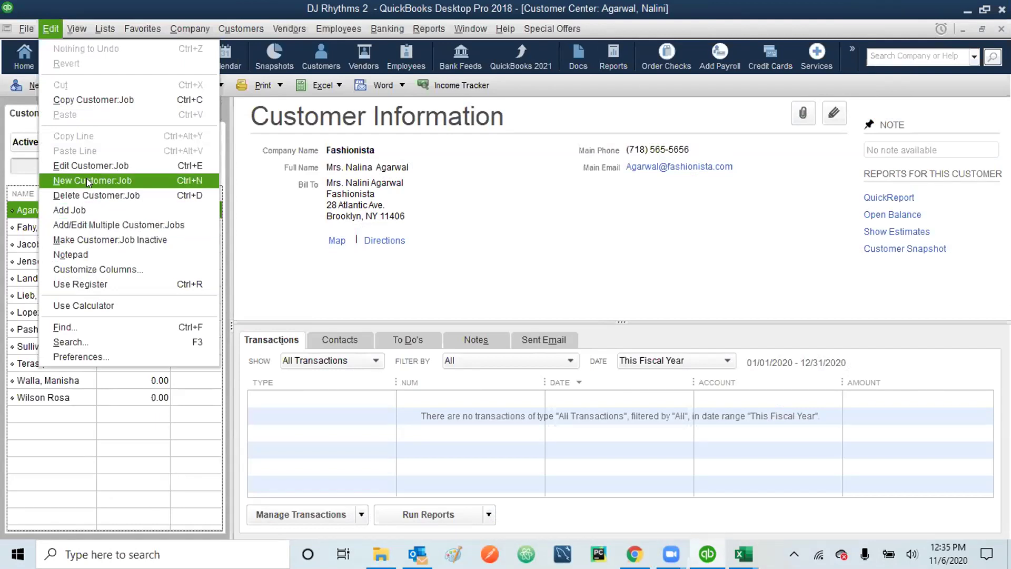
pyautogui.click(107, 5)
pyautogui.click(63, 86)
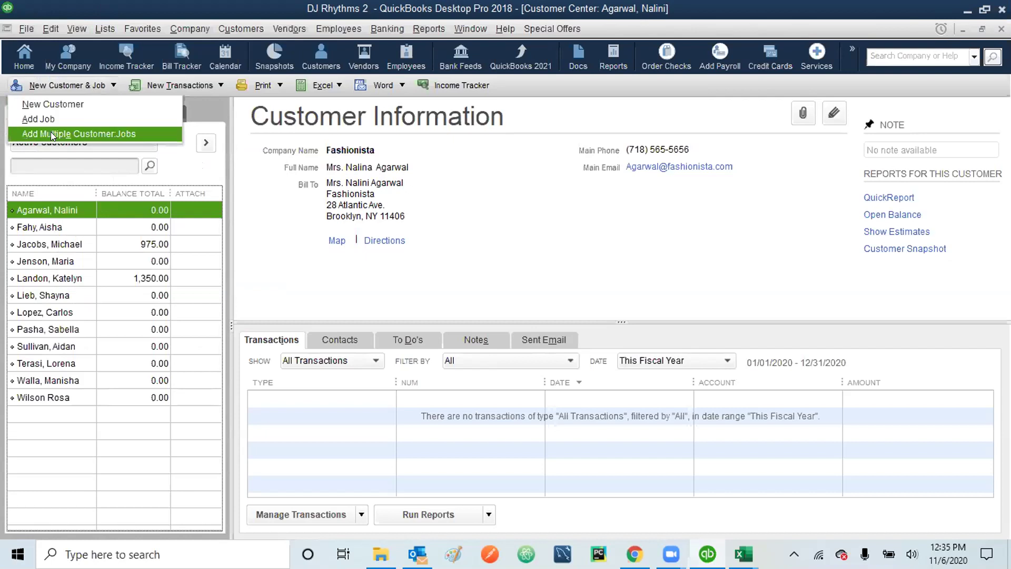
pyautogui.click(50, 133)
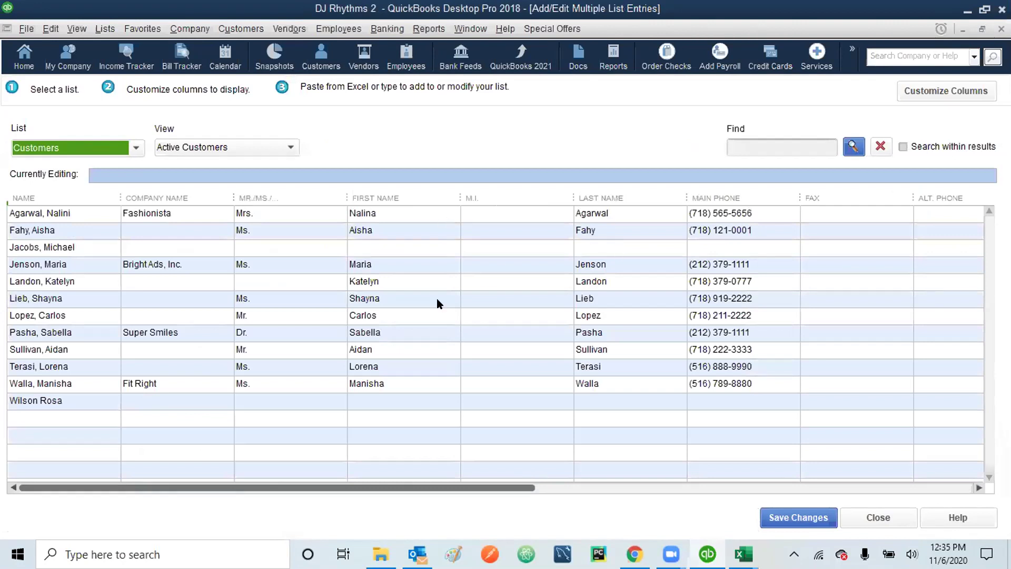
pyautogui.click(1001, 29)
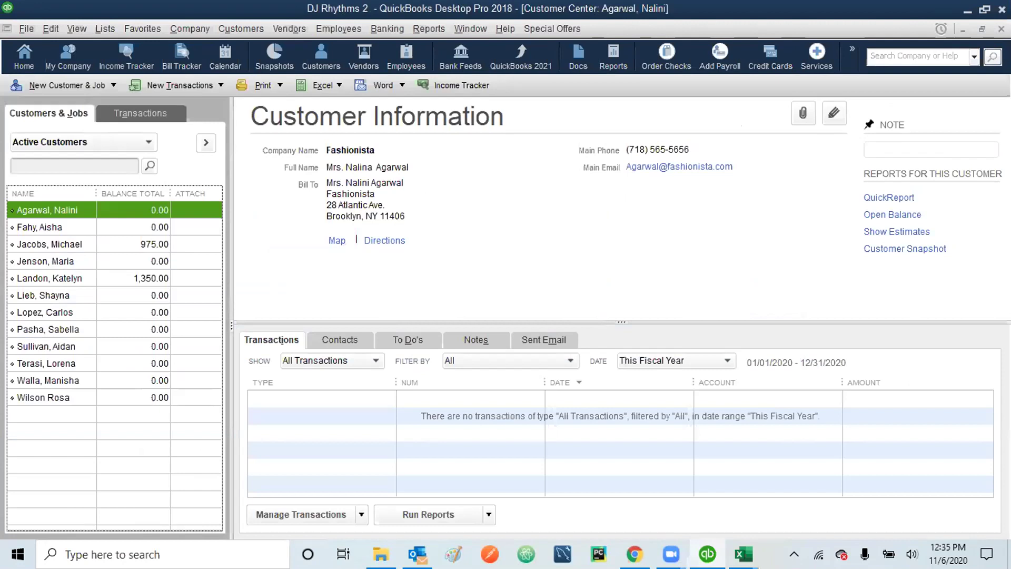
pyautogui.click(1002, 29)
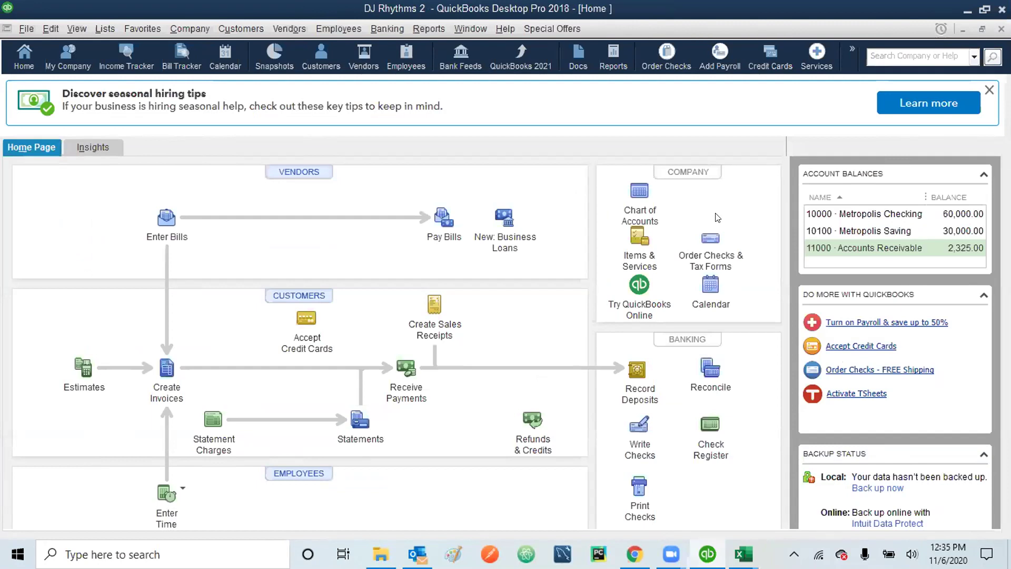
# - From Items & Services, open Add/Edit Multiple Items to show the three base-package service items
pyautogui.click(636, 243)
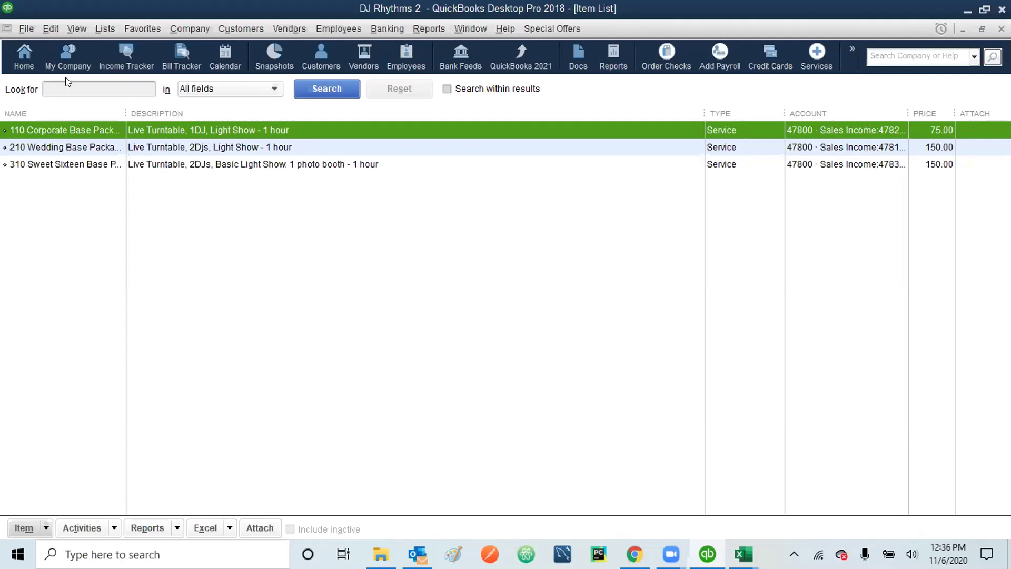
pyautogui.click(51, 28)
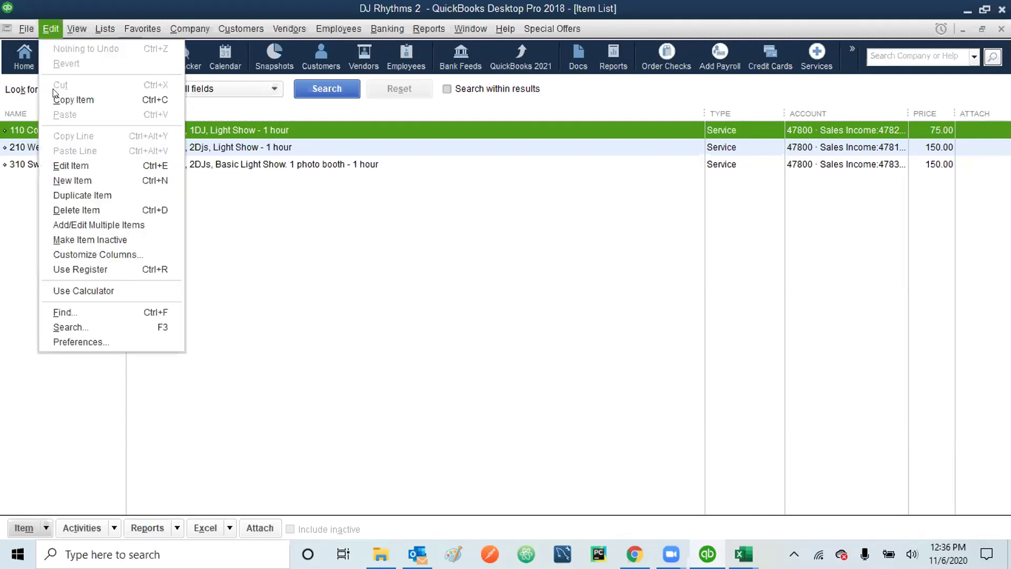
pyautogui.click(76, 225)
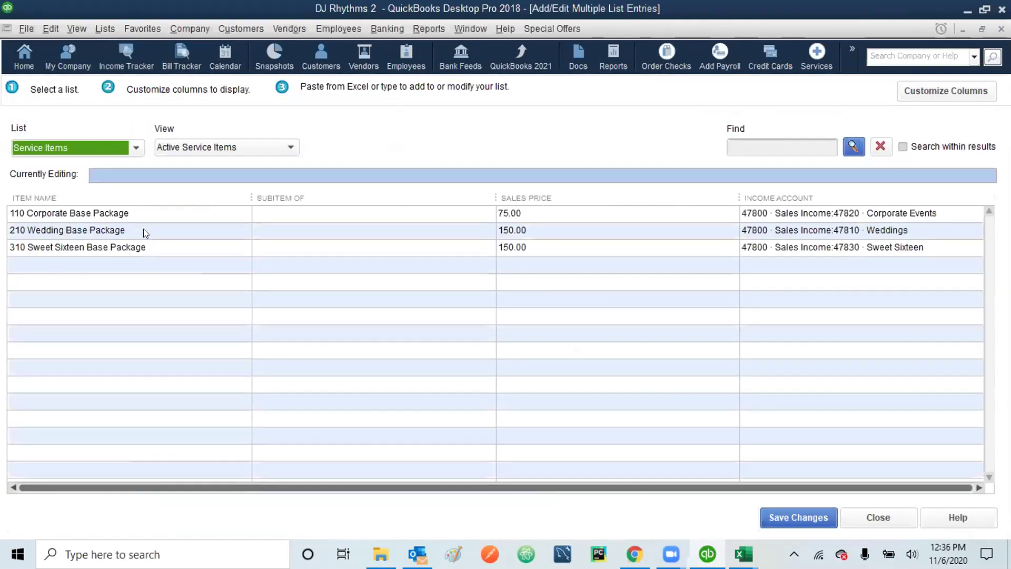
# - Add service item 100 Corporate Event with the 47820 Corporate Events income account
pyautogui.click(90, 266)
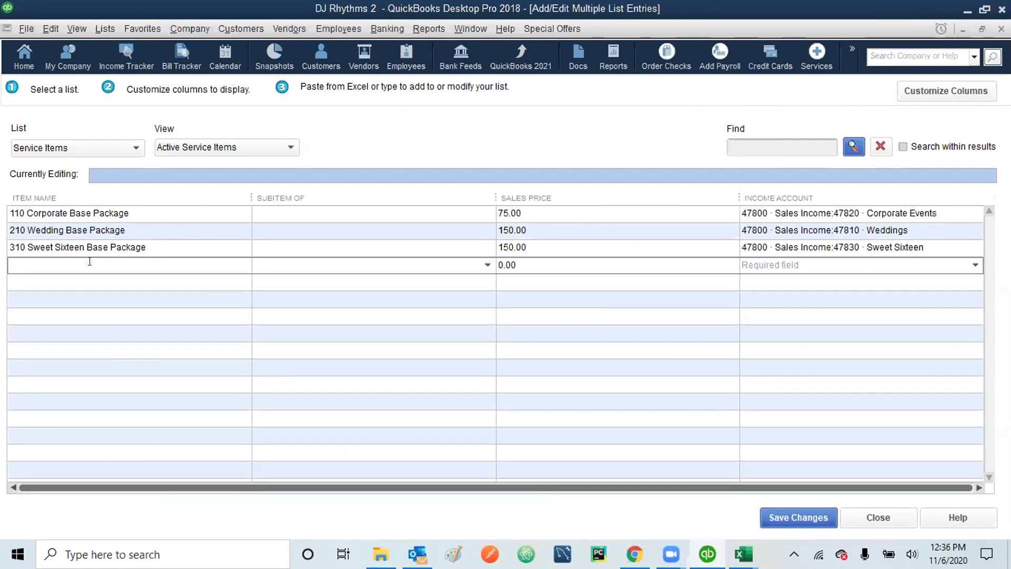
pyautogui.write('100 Corporate Event')
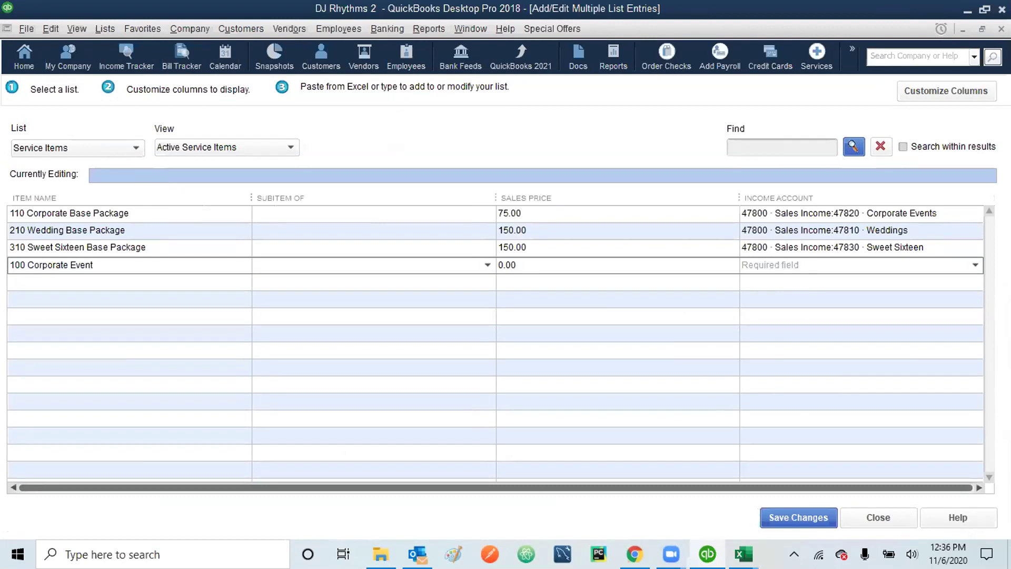
pyautogui.press('Tab')
pyautogui.press('Tab')
pyautogui.press('Tab')
pyautogui.write('47')
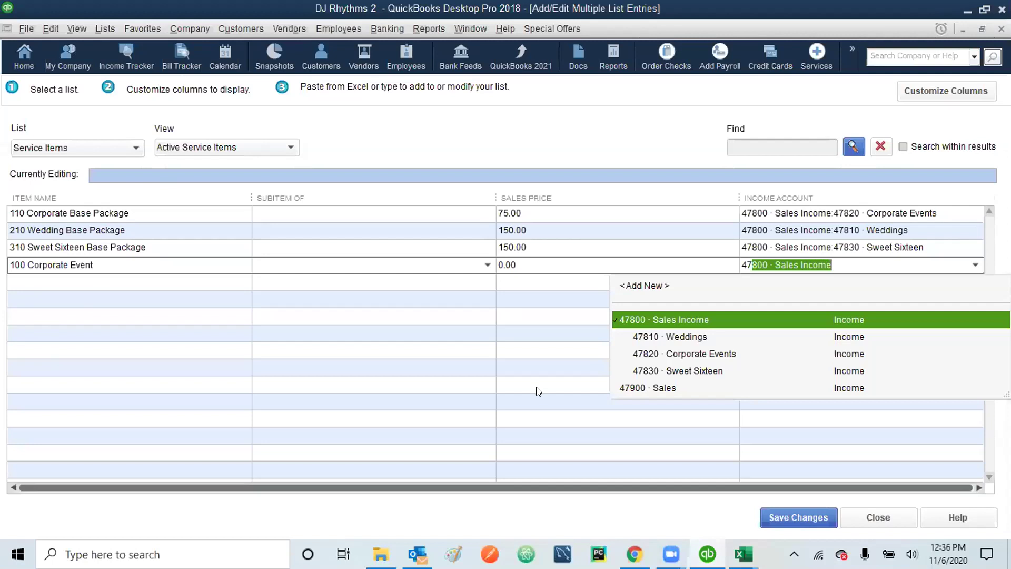
pyautogui.click(678, 359)
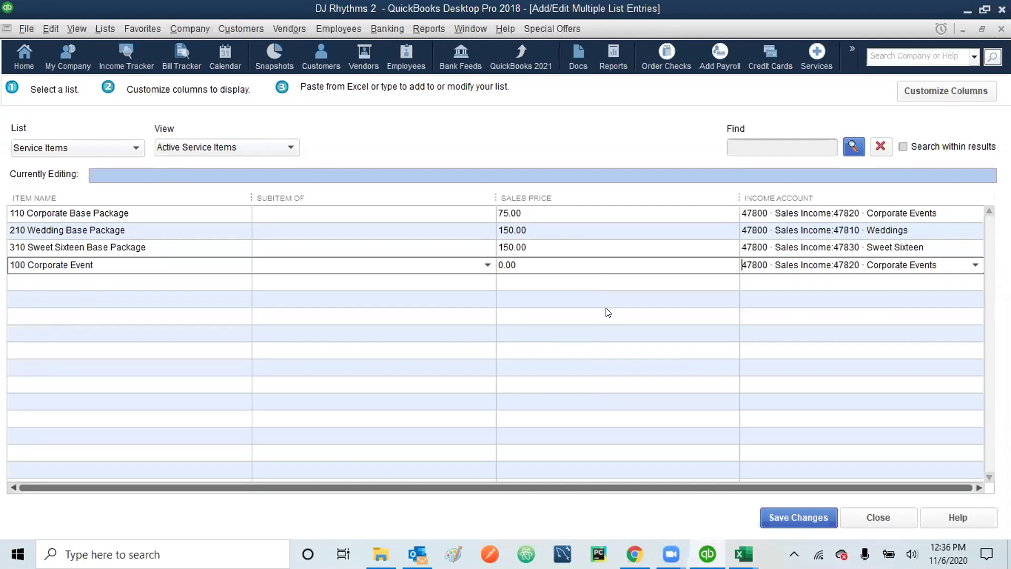
pyautogui.click(76, 283)
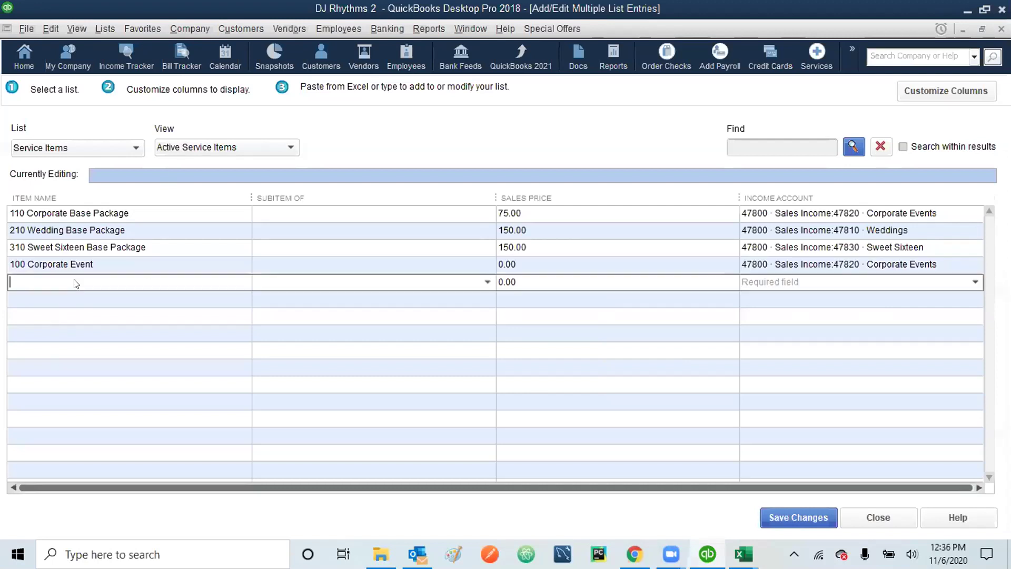
# - Add service item 200 Wedding with the 47810 · Weddings income account
pyautogui.write('200 Wedding')
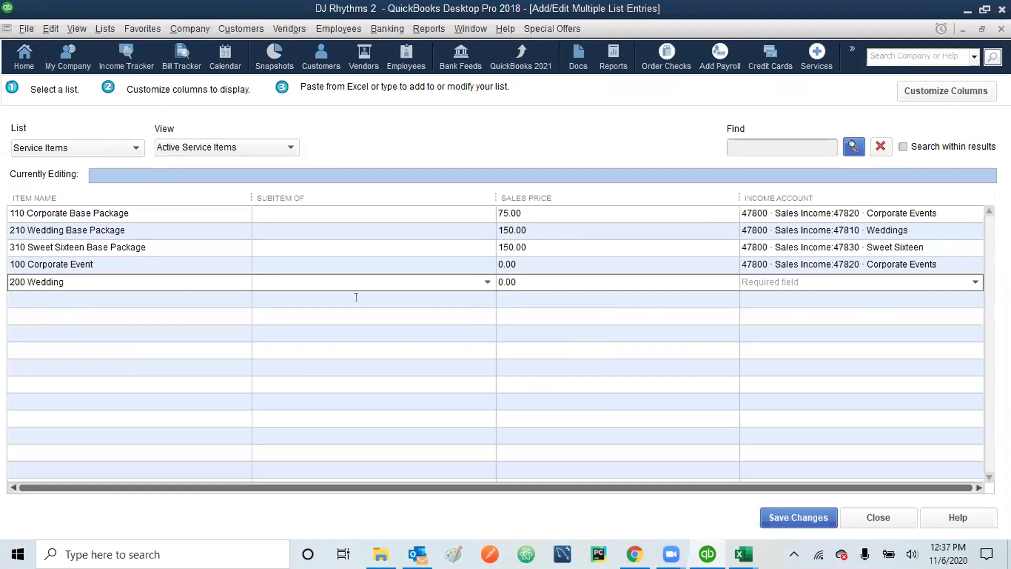
pyautogui.click(770, 279)
pyautogui.write('47800 · Sales Income')
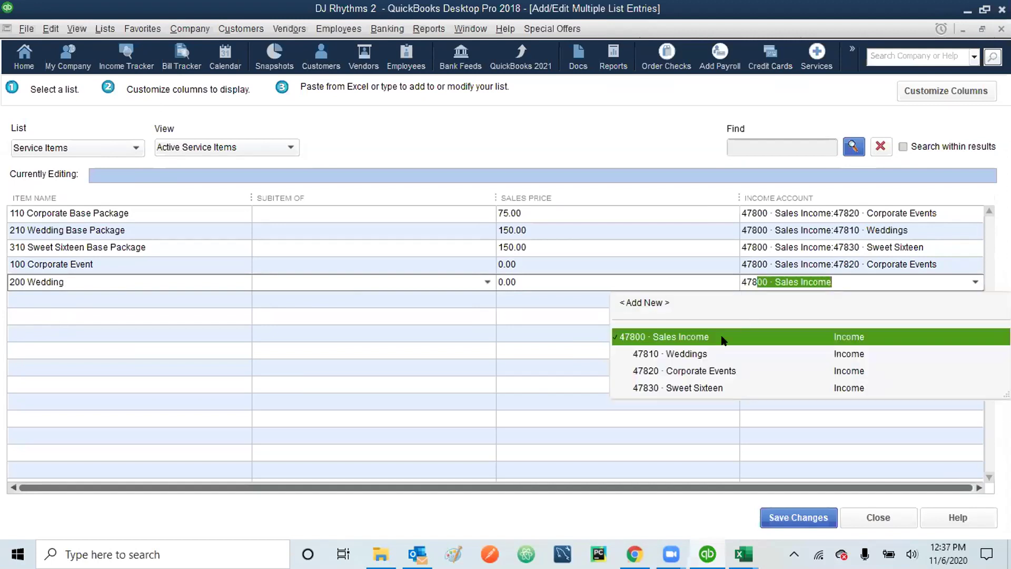
pyautogui.click(689, 353)
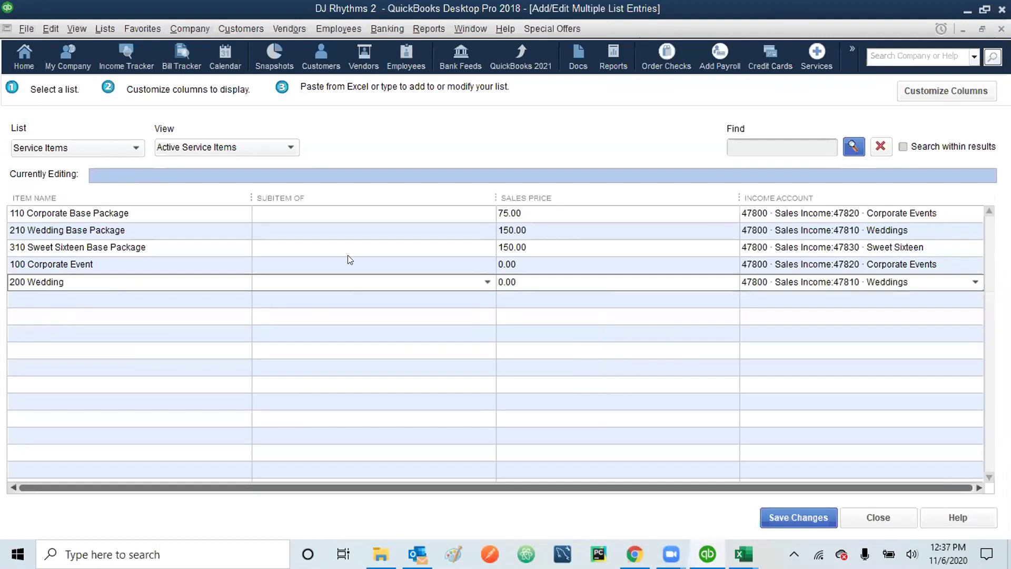
pyautogui.click(15, 297)
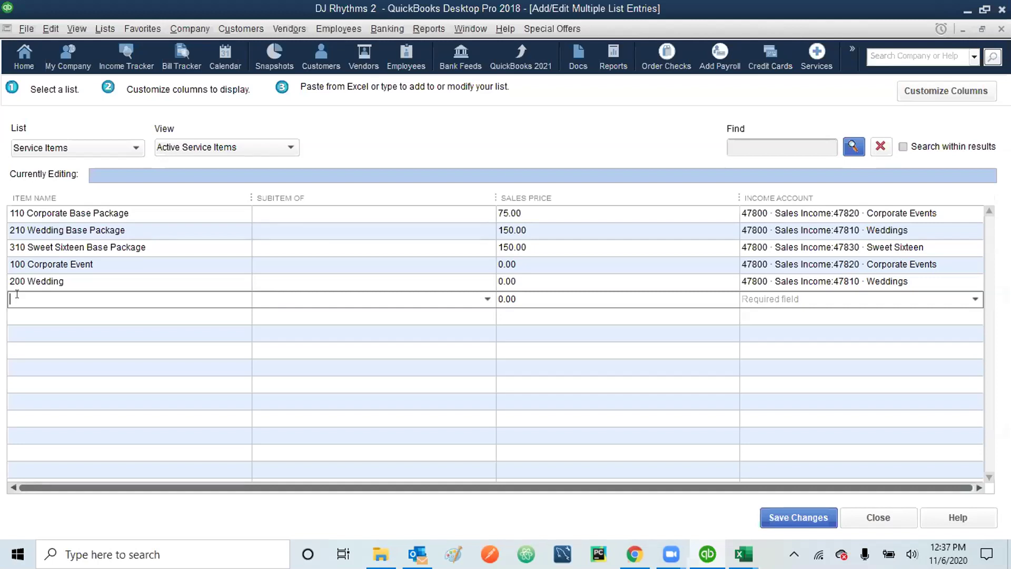
# - Add service item 300 Sweet Sixteen with the 47830 · Sweet Sixteen income account
pyautogui.write('300')
pyautogui.press('Tab')
pyautogui.press('Tab')
pyautogui.press('Tab')
pyautogui.write('478')
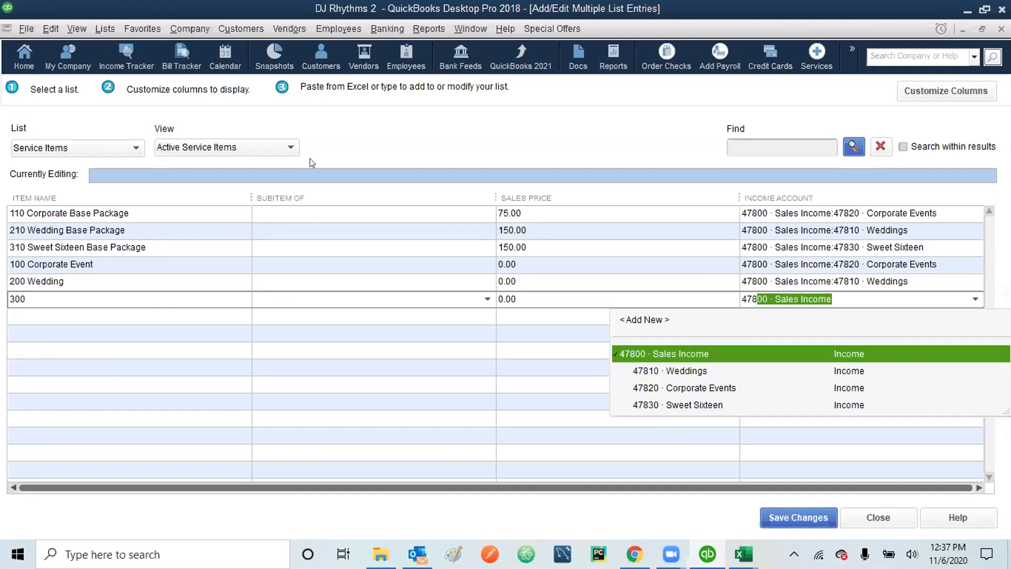
pyautogui.click(701, 406)
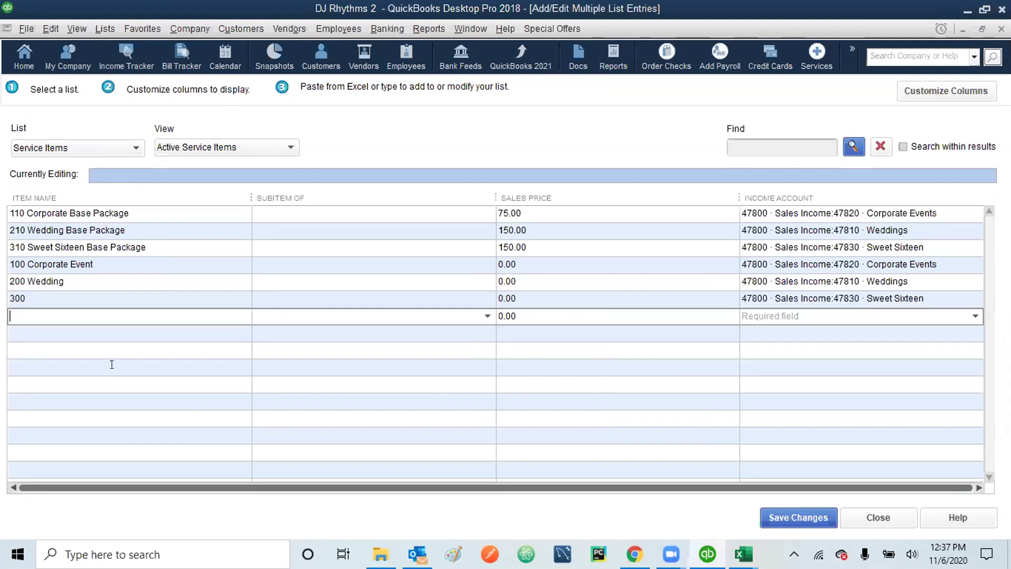
pyautogui.click(51, 297)
pyautogui.click(53, 295)
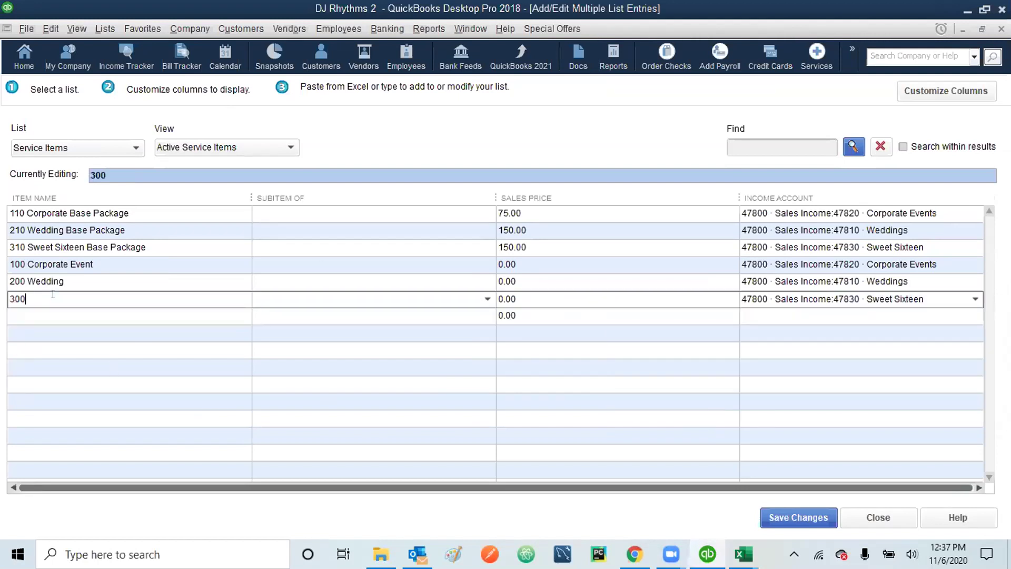
pyautogui.write('Sweet Sixten')
pyautogui.write('n')
# - Add 400 Photo Booth - 1 hour at 25.00 under 47800 · Sales Income
pyautogui.click(33, 315)
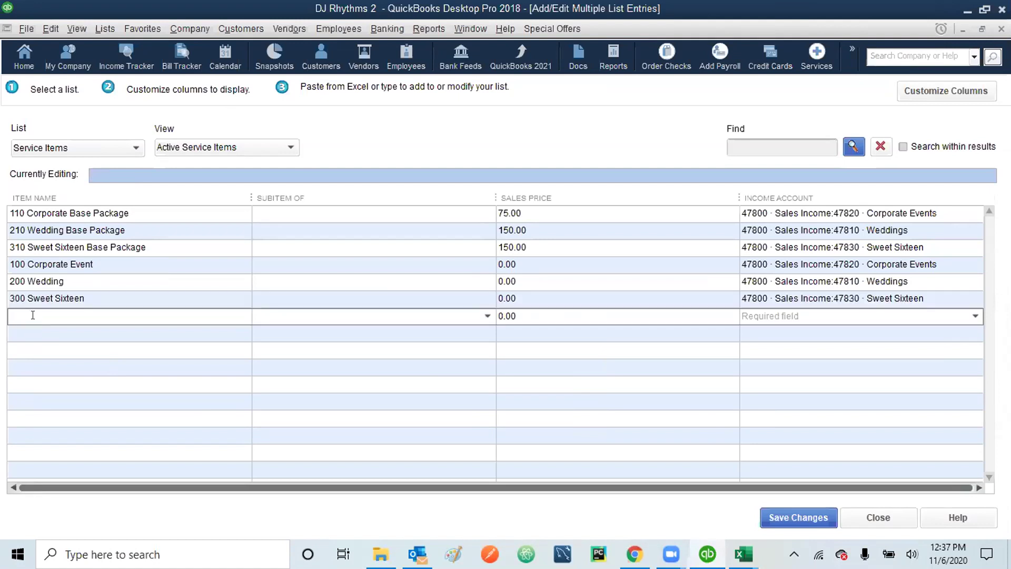
pyautogui.write('400 Photo Booth - 1 hour')
pyautogui.press('Tab')
pyautogui.press('Tab')
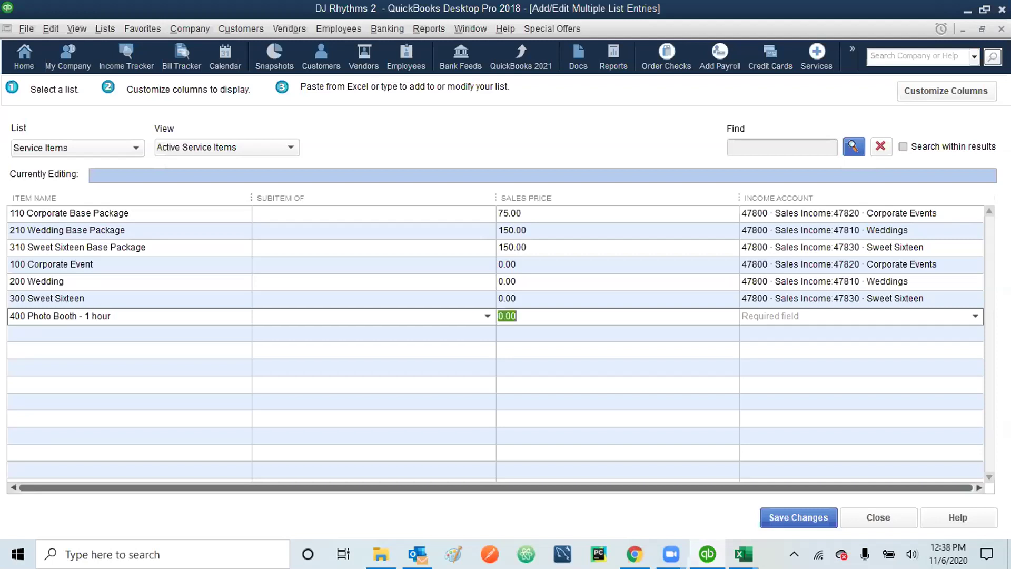
pyautogui.write('25')
pyautogui.press('Tab')
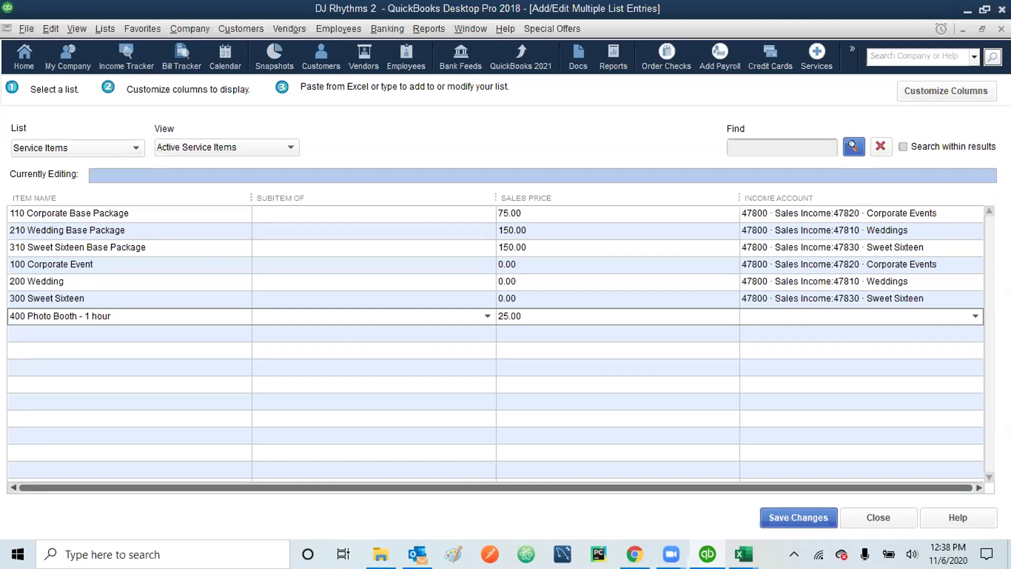
pyautogui.write('47800 · Sales Income')
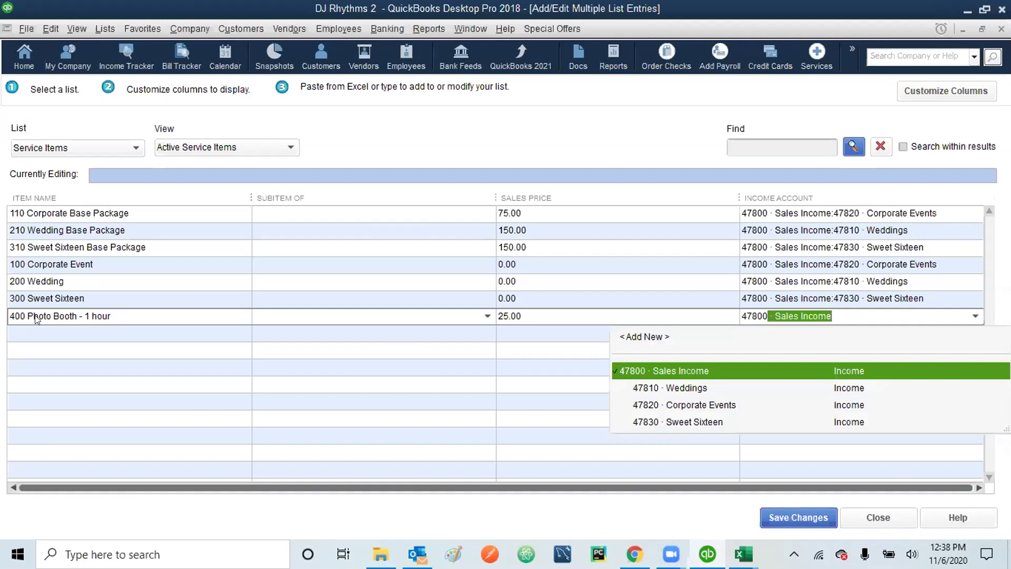
pyautogui.press('Tab')
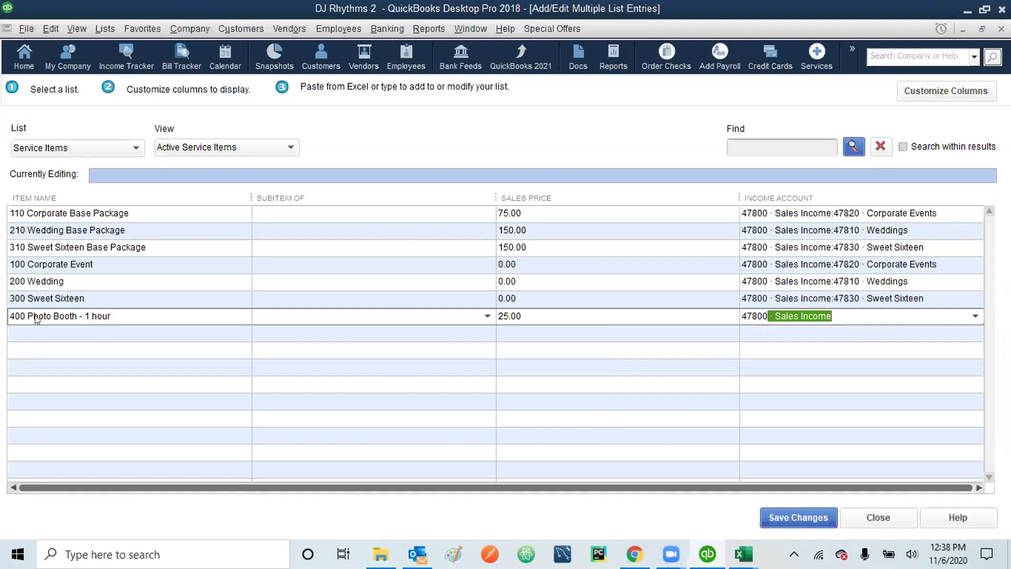
pyautogui.click(47, 331)
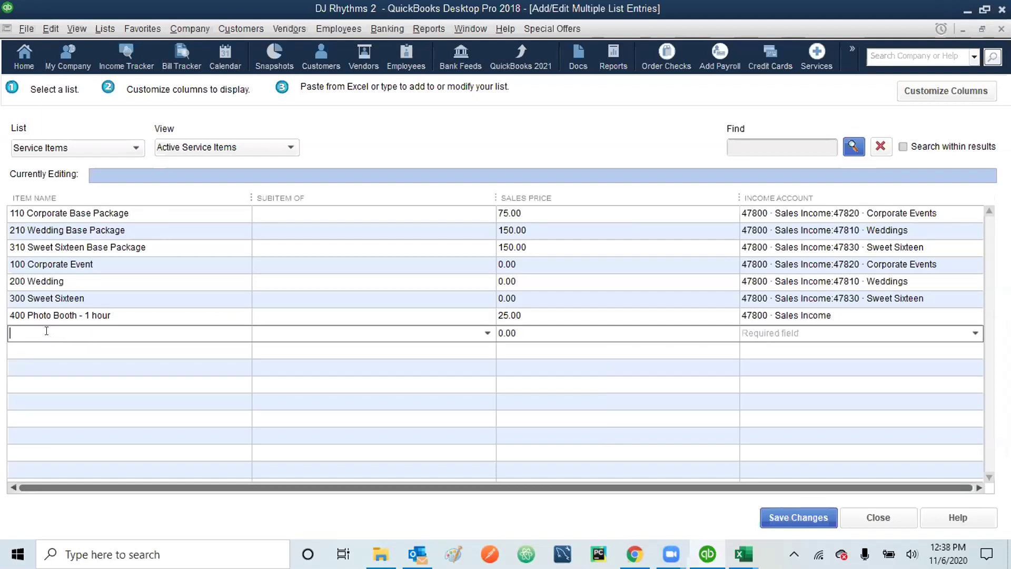
# - Add 500 Video - 1 hour at 50.00 under 47800 · Sales Income
pyautogui.write('500 Video - 1 hour')
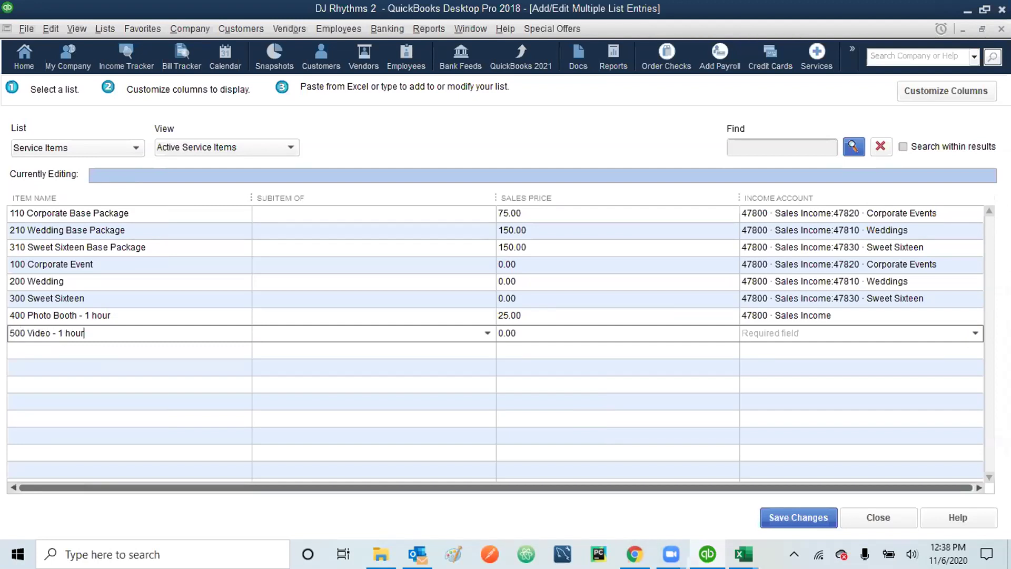
pyautogui.press('Tab')
pyautogui.press('Tab')
pyautogui.write('50')
pyautogui.press('Tab')
pyautogui.write('478')
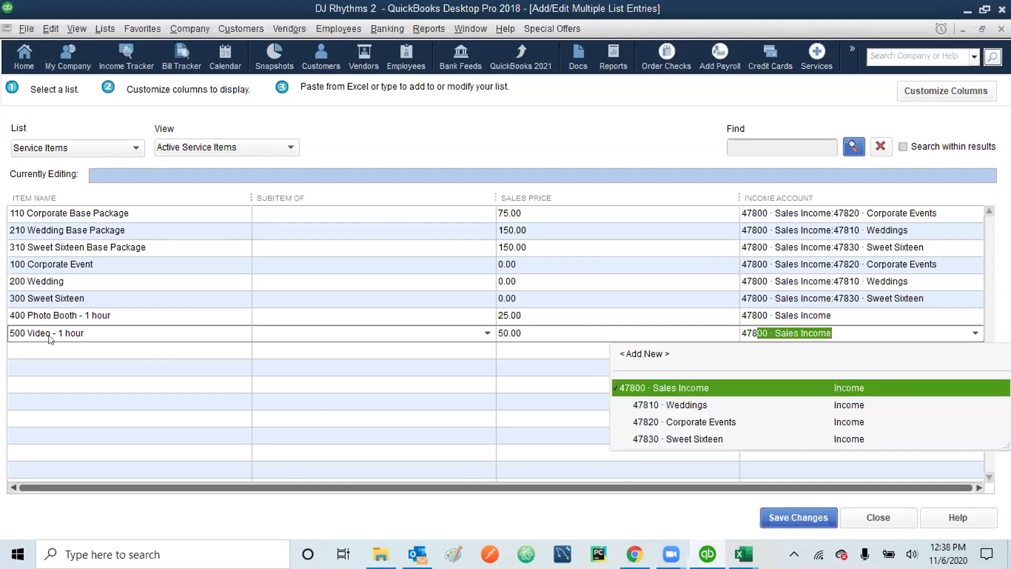
pyautogui.click(658, 387)
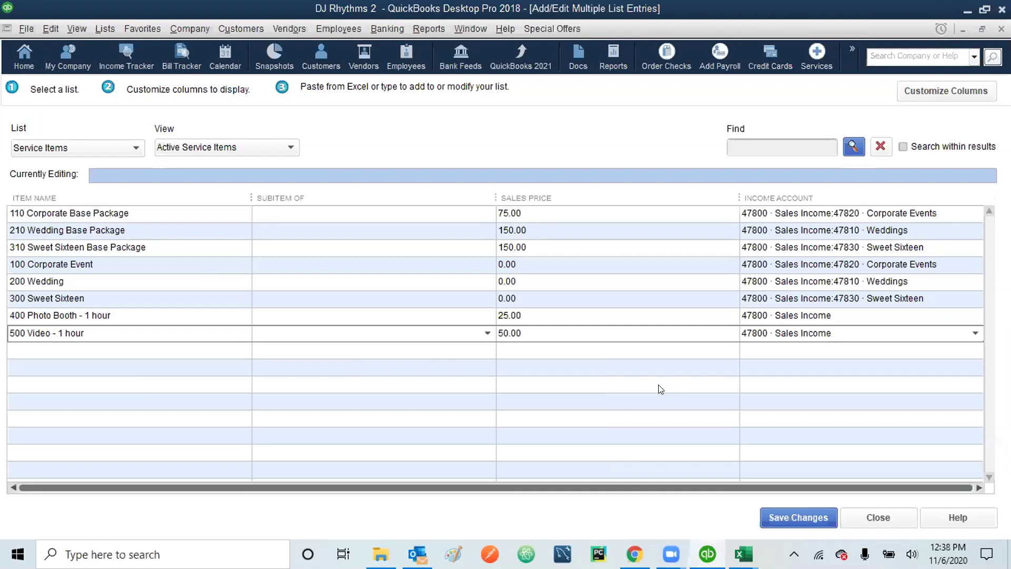
# - Save the five new service items, confirm the saved message, and close the bulk entry window
pyautogui.click(789, 522)
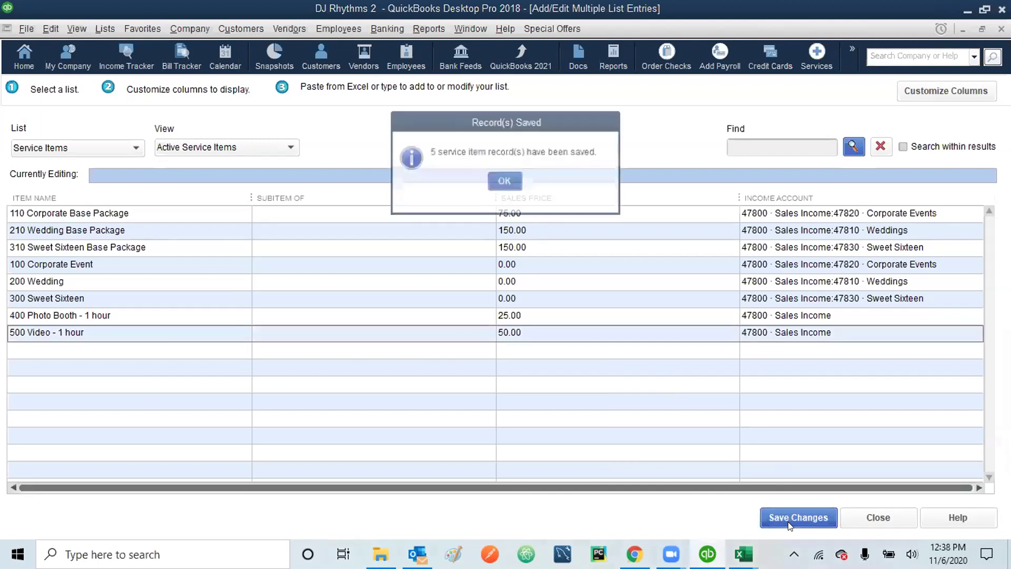
pyautogui.click(506, 181)
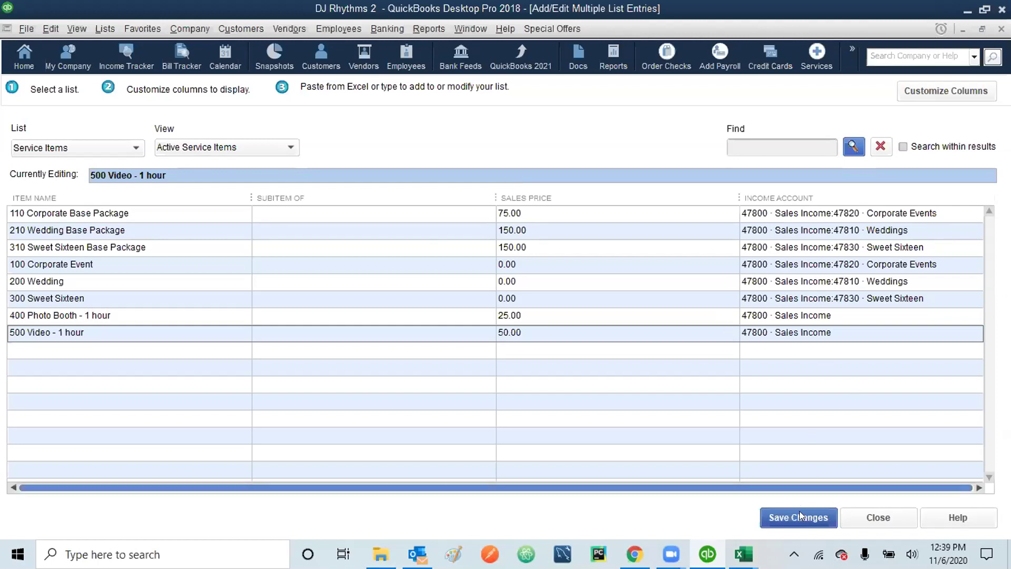
pyautogui.click(889, 517)
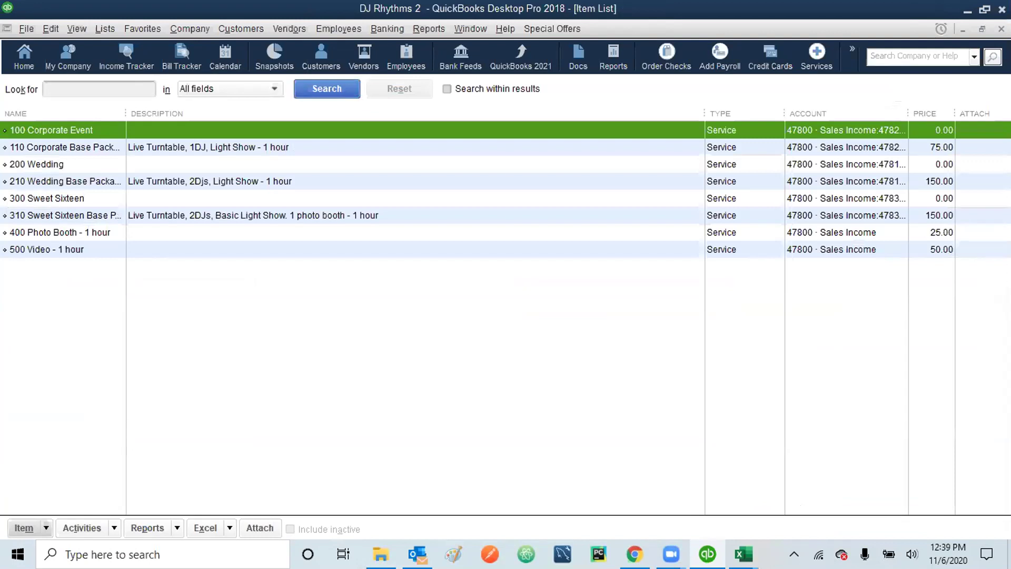
pyautogui.press('Escape')
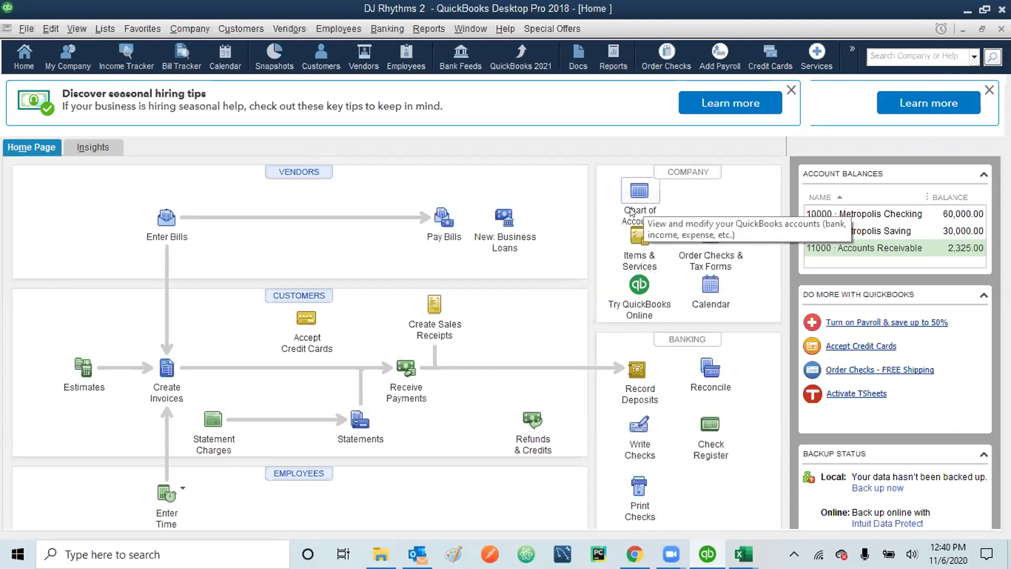
pyautogui.click(633, 247)
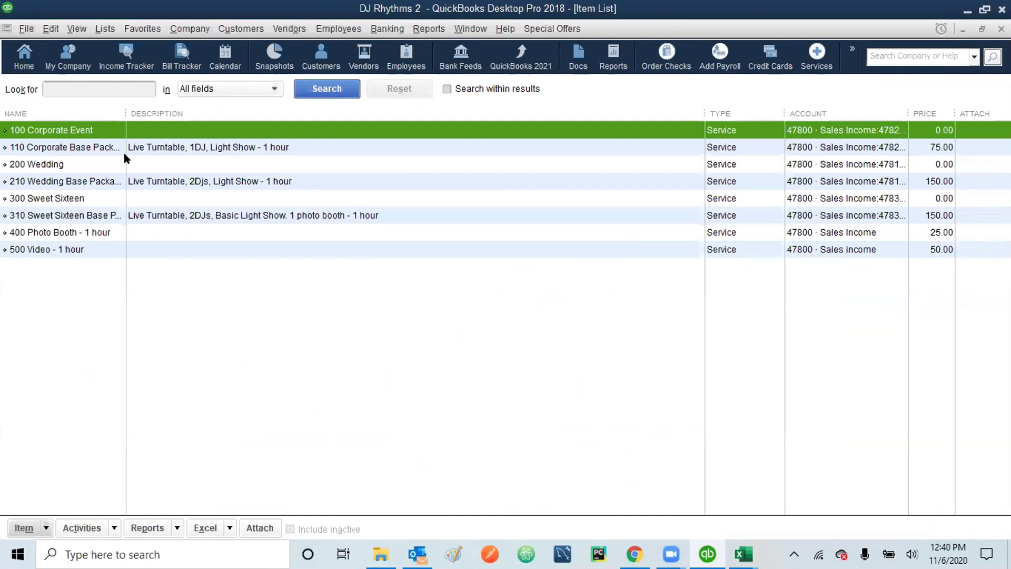
pyautogui.click(96, 148)
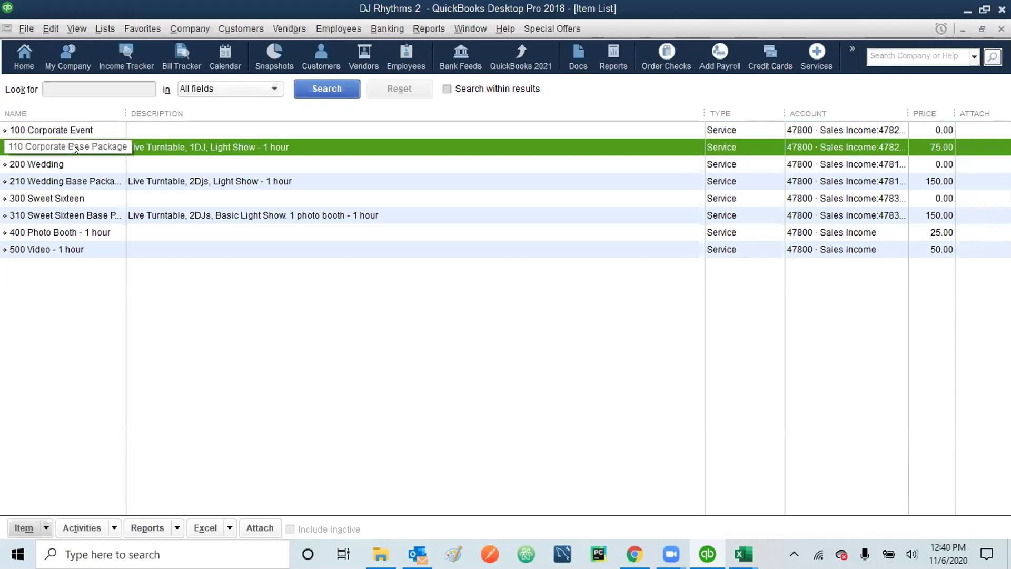
# - Make 110 Corporate Base Package a subitem of 100 Corporate Event
pyautogui.rightClick(74, 149)
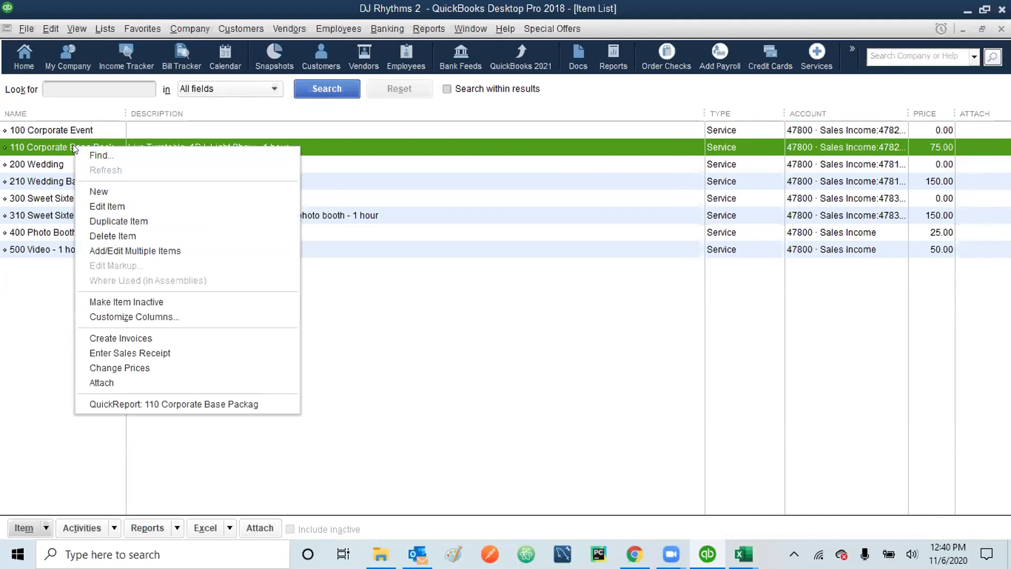
pyautogui.click(120, 208)
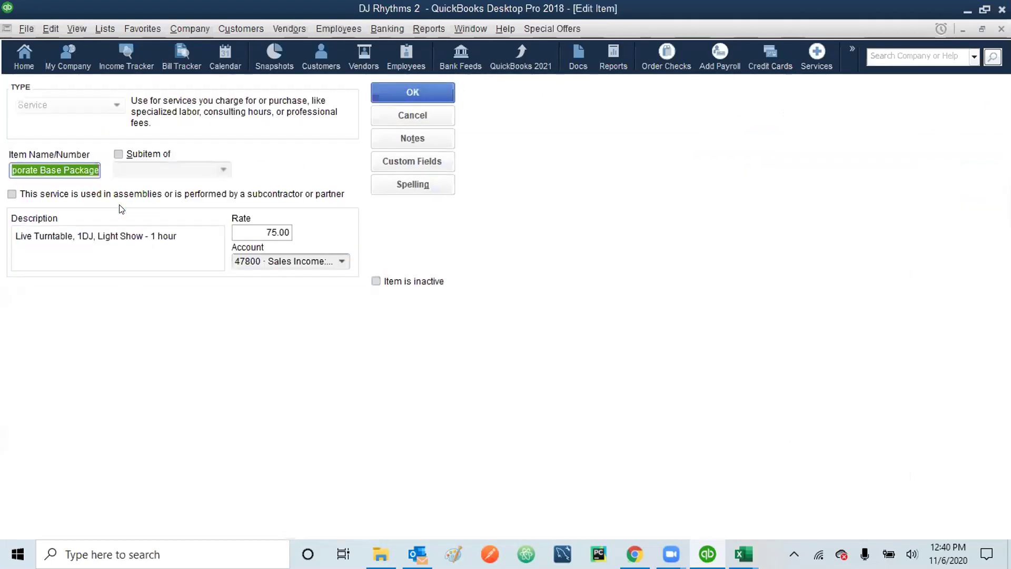
pyautogui.click(118, 154)
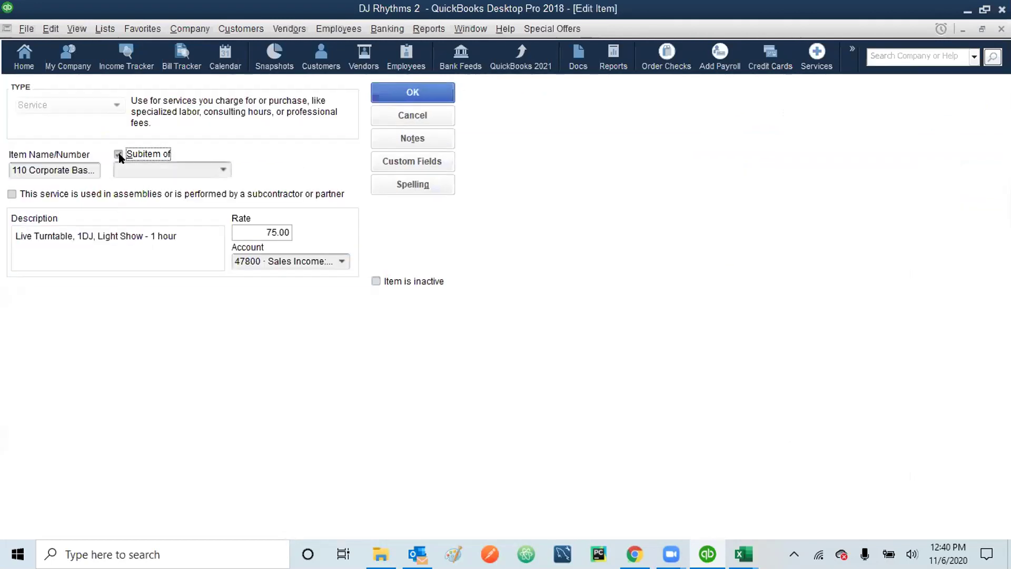
pyautogui.click(222, 171)
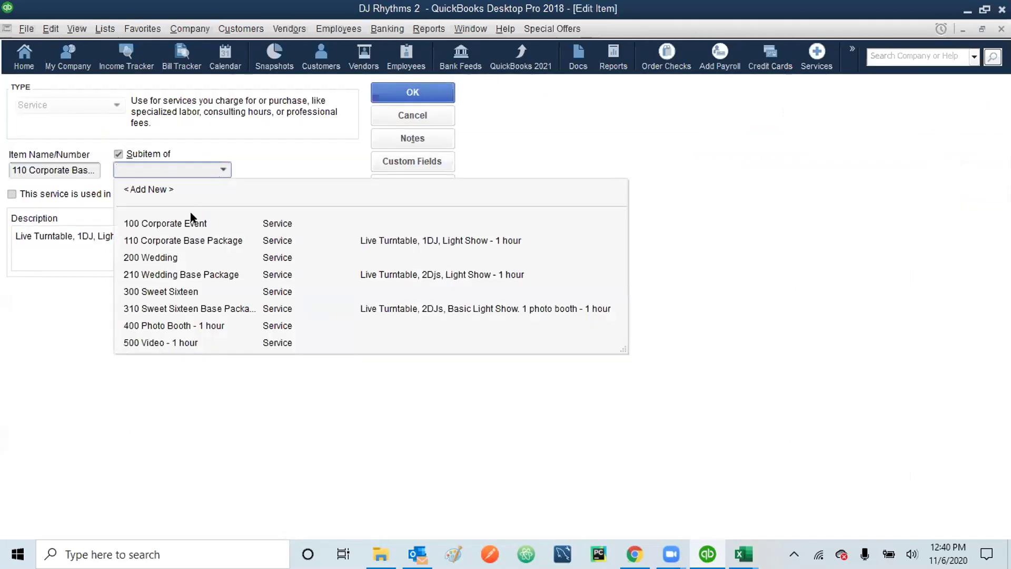
pyautogui.click(183, 224)
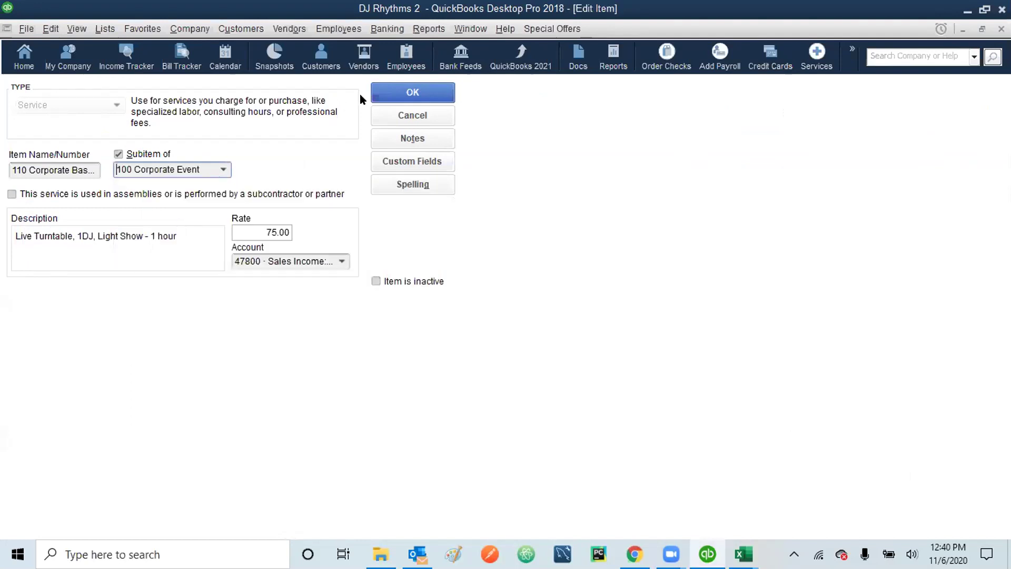
pyautogui.click(403, 89)
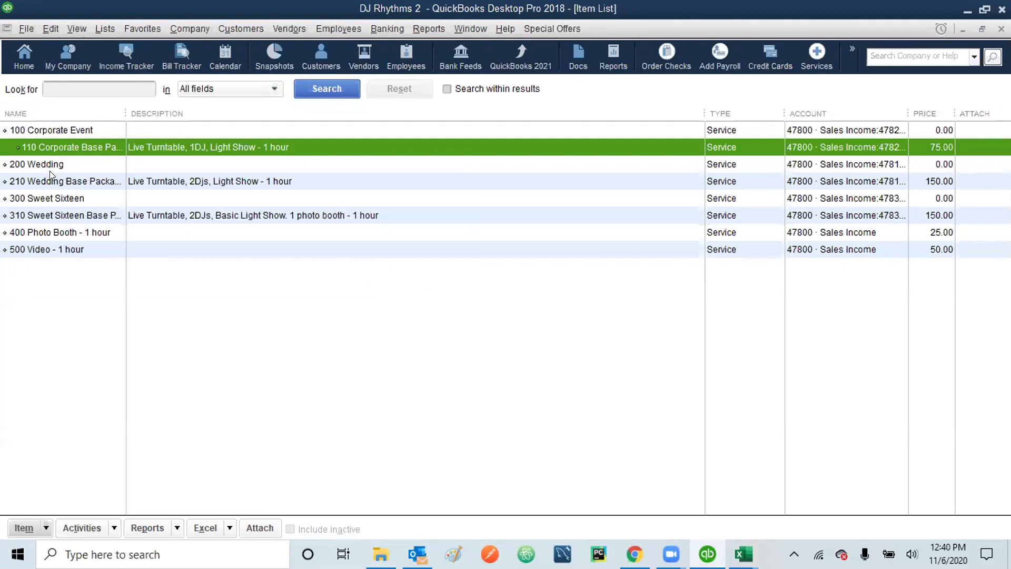
# - Make 210 Wedding Base Package a subitem of 200 Wedding
pyautogui.rightClick(53, 180)
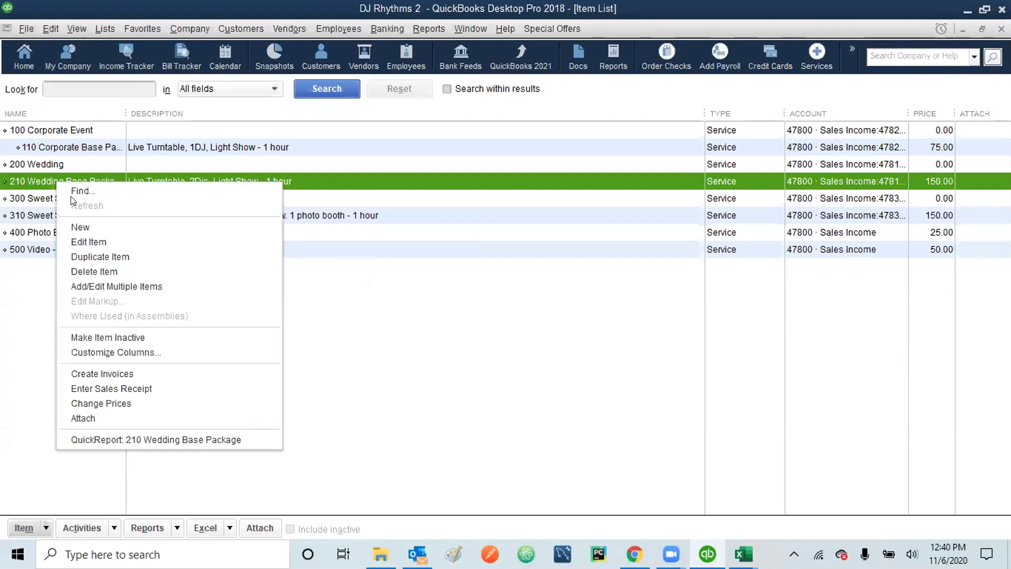
pyautogui.click(100, 241)
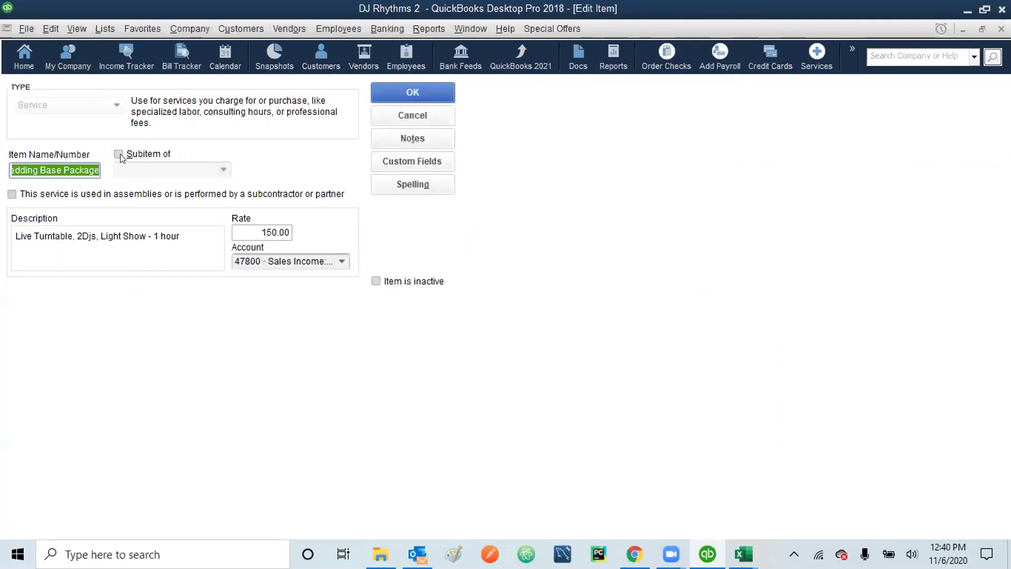
pyautogui.click(119, 154)
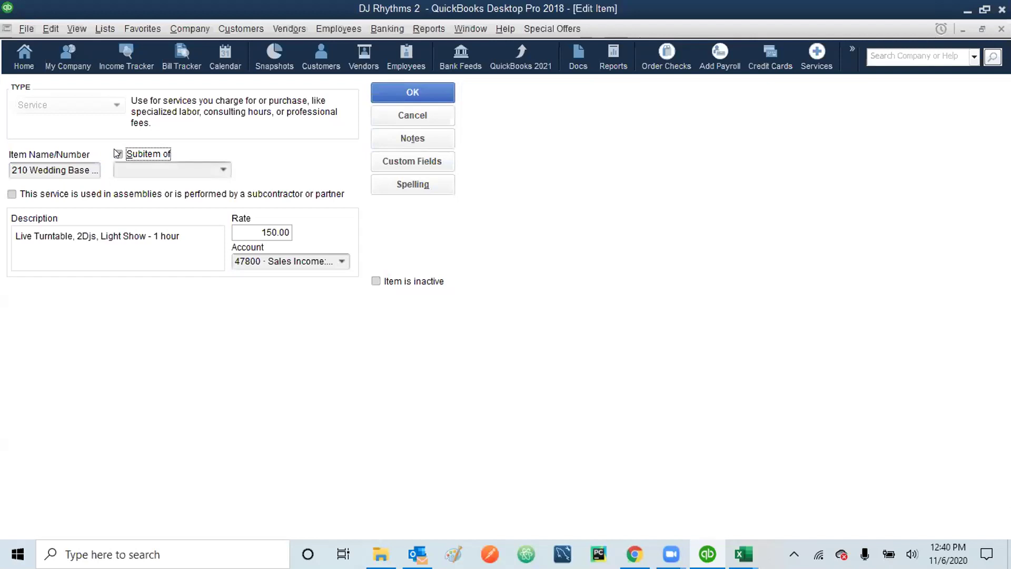
pyautogui.click(222, 170)
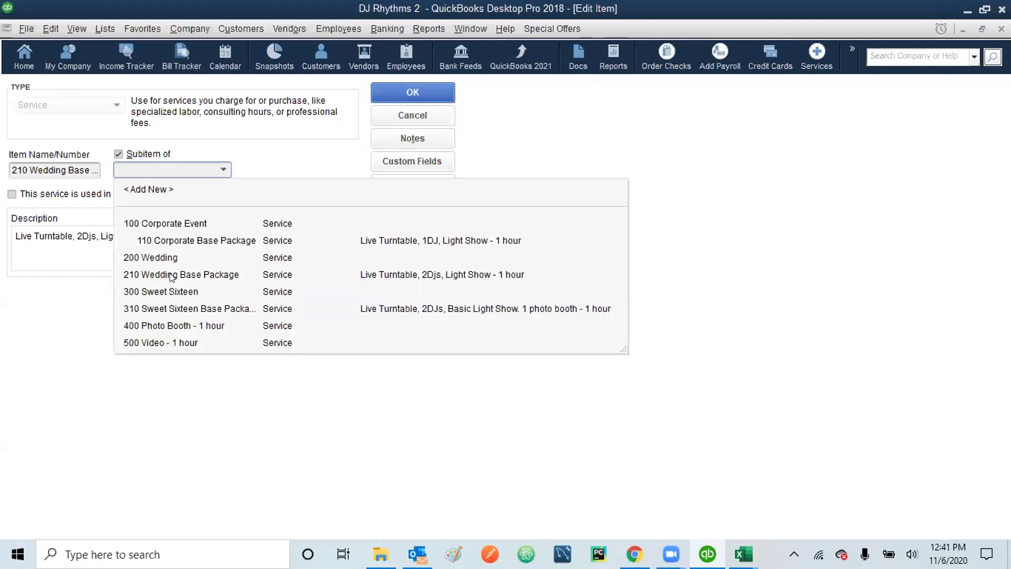
pyautogui.click(156, 258)
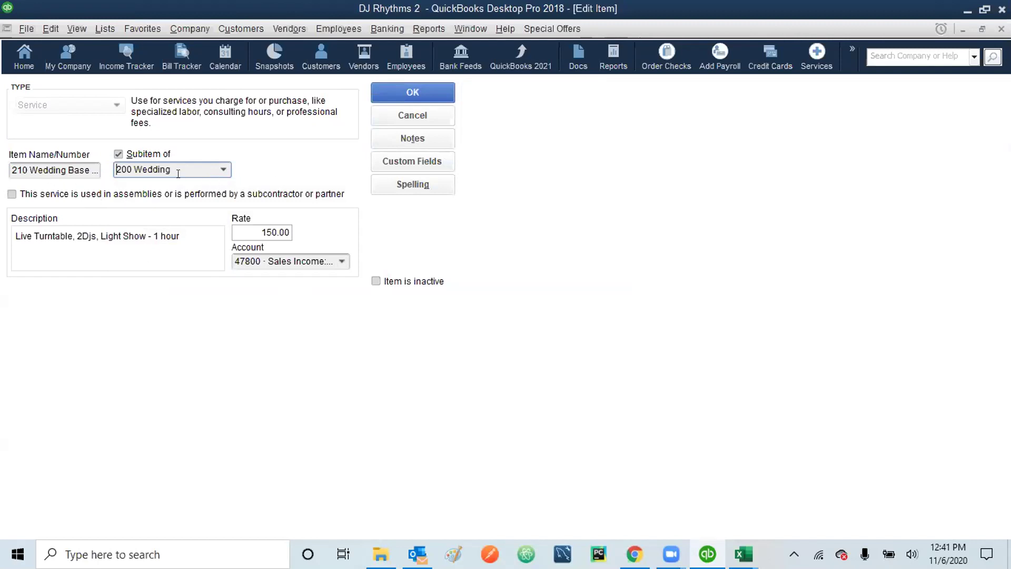
pyautogui.click(402, 87)
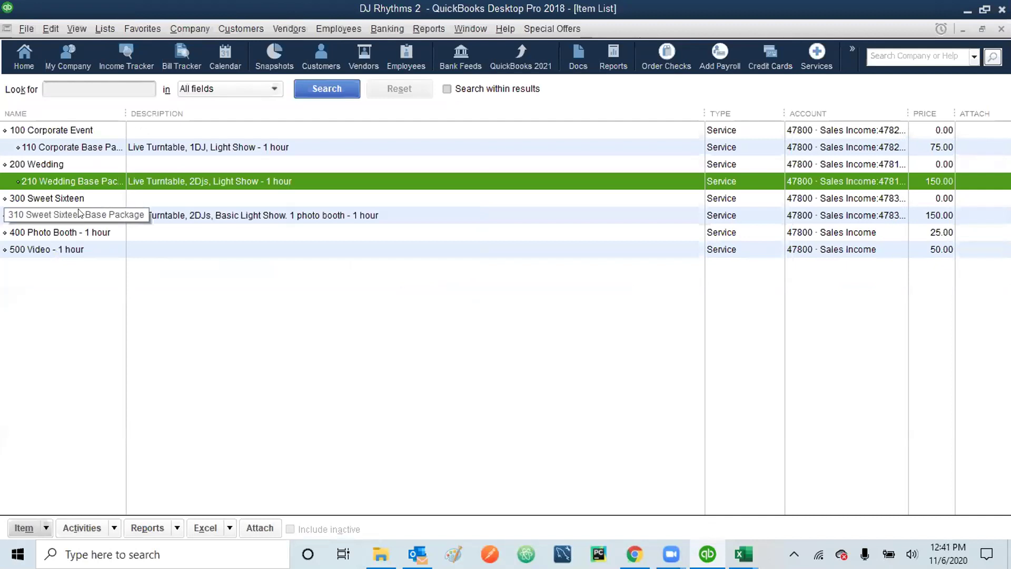
pyautogui.click(87, 210)
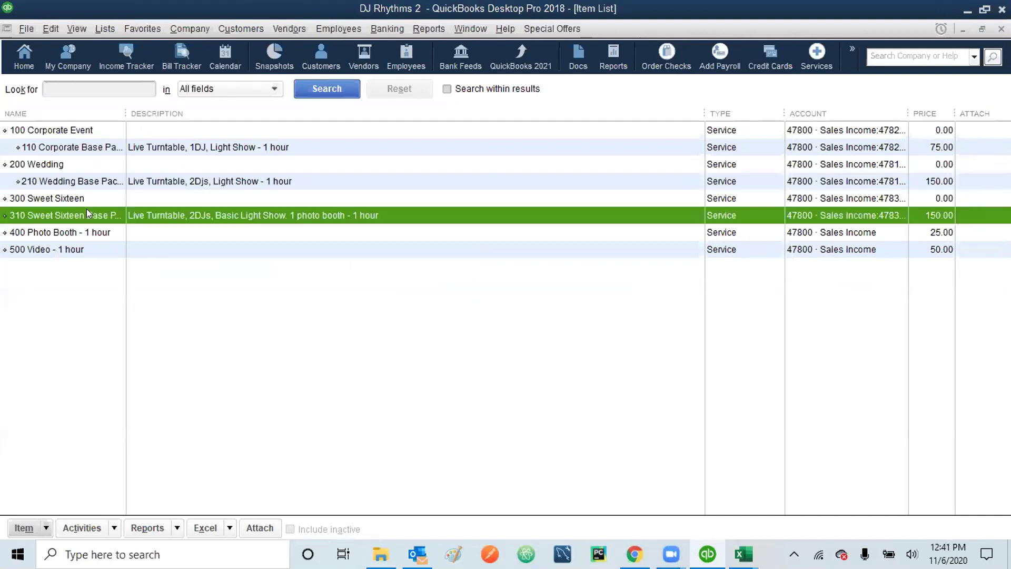
# - Edit 310 Sweet Sixteen Base Package to be a subitem of 300 Sweet Sixteen and save
pyautogui.rightClick(87, 213)
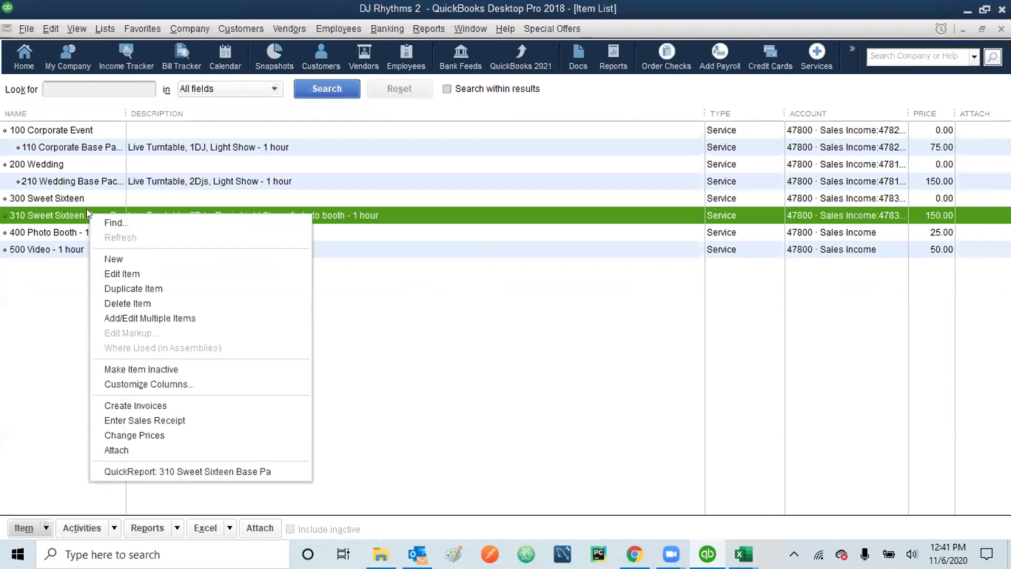
pyautogui.click(135, 271)
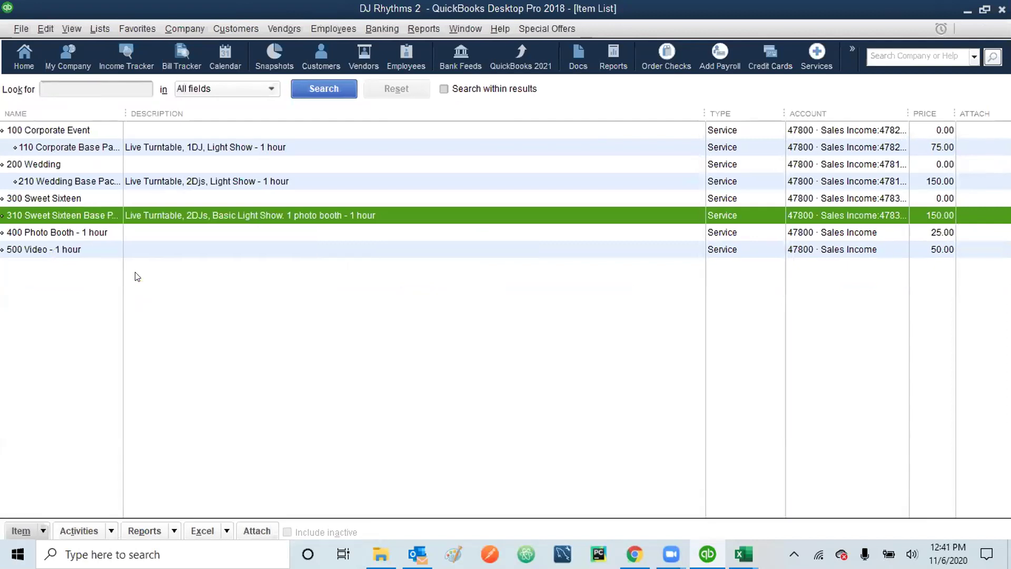
pyautogui.click(121, 154)
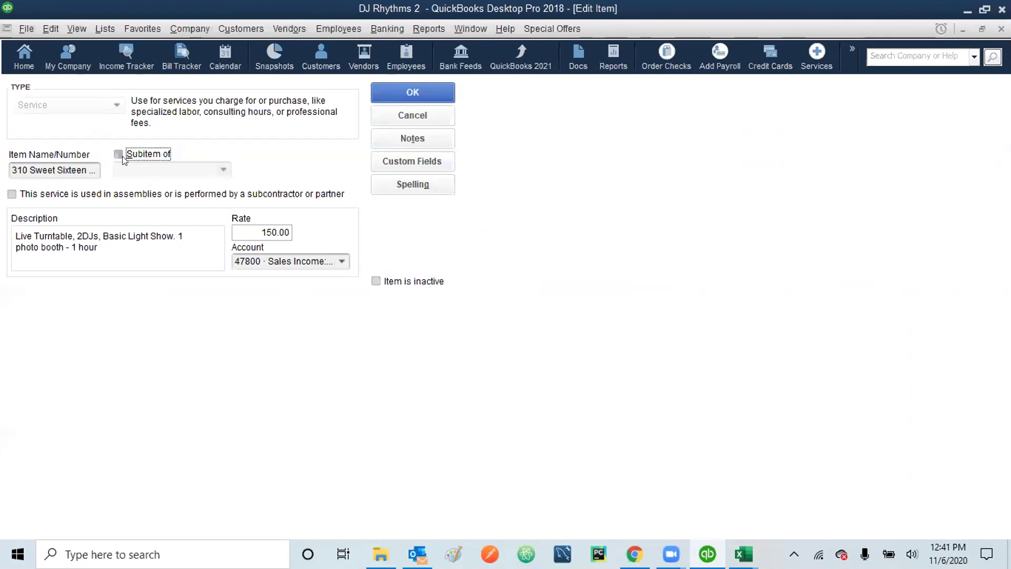
pyautogui.click(222, 169)
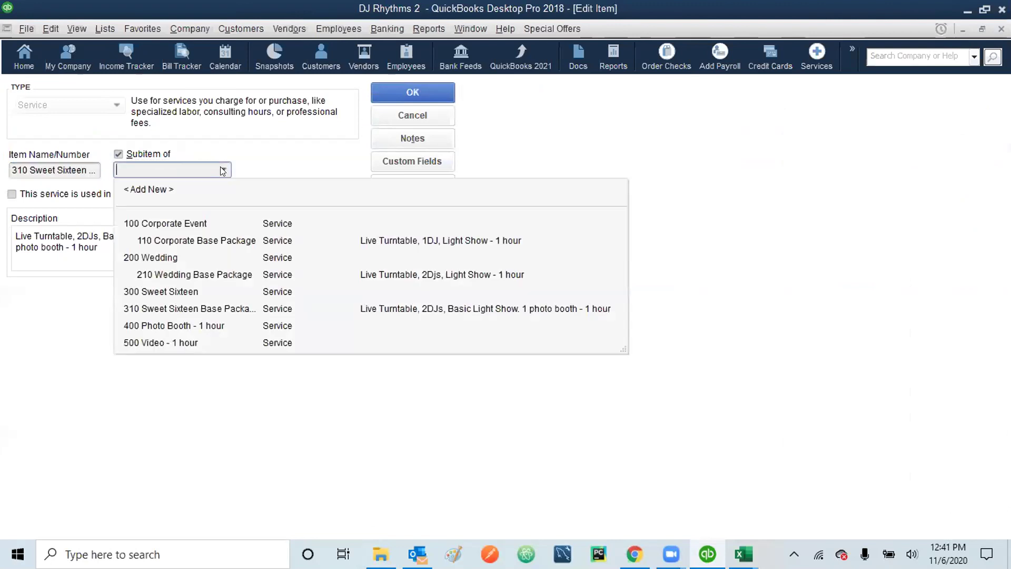
pyautogui.click(173, 293)
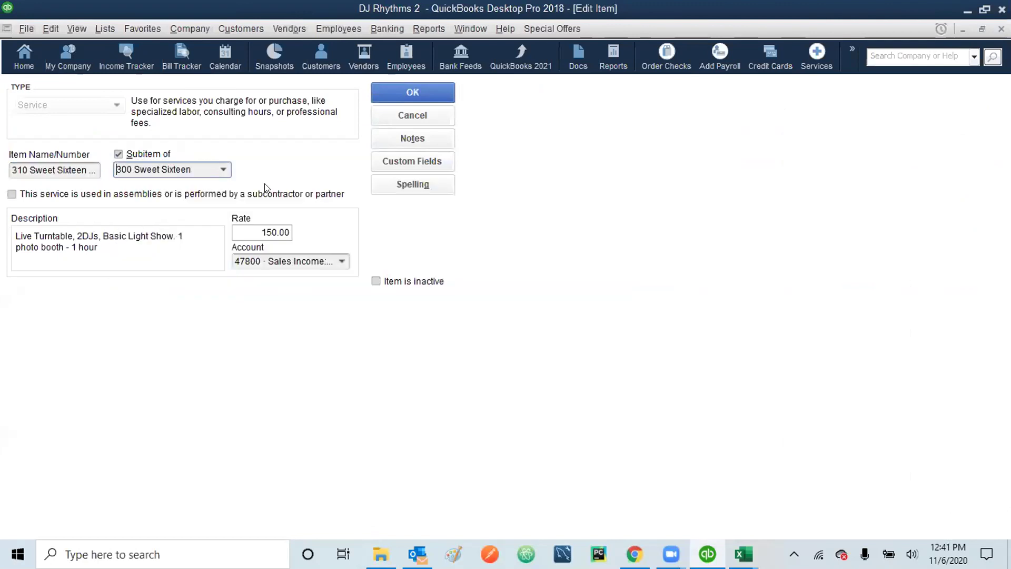
pyautogui.click(406, 93)
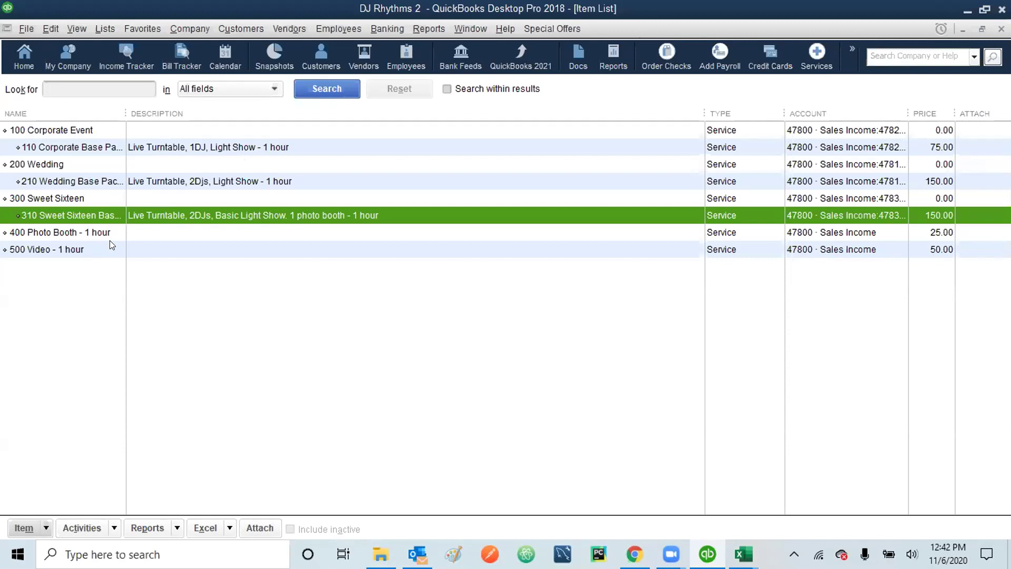
pyautogui.click(183, 152)
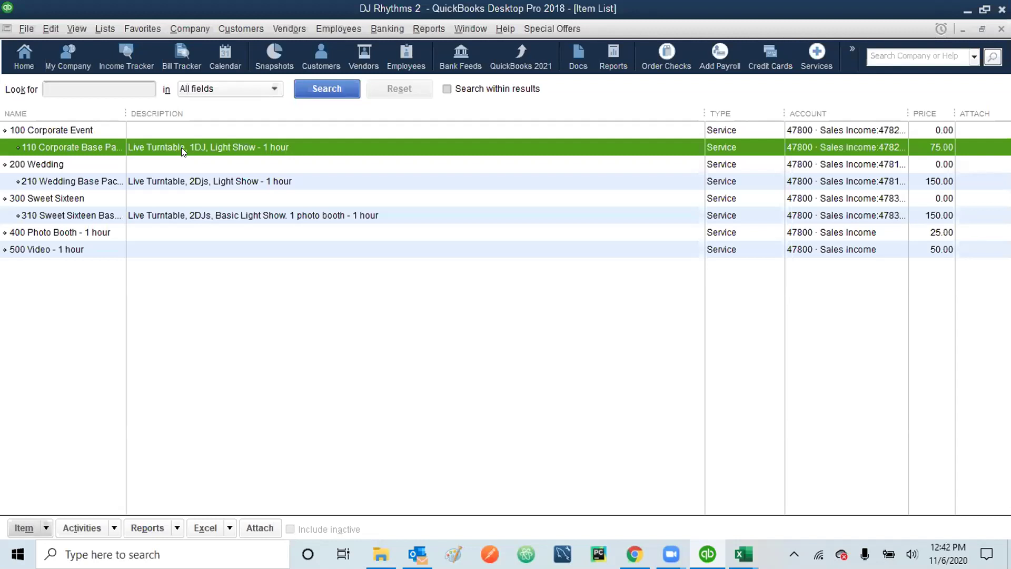
pyautogui.rightClick(181, 148)
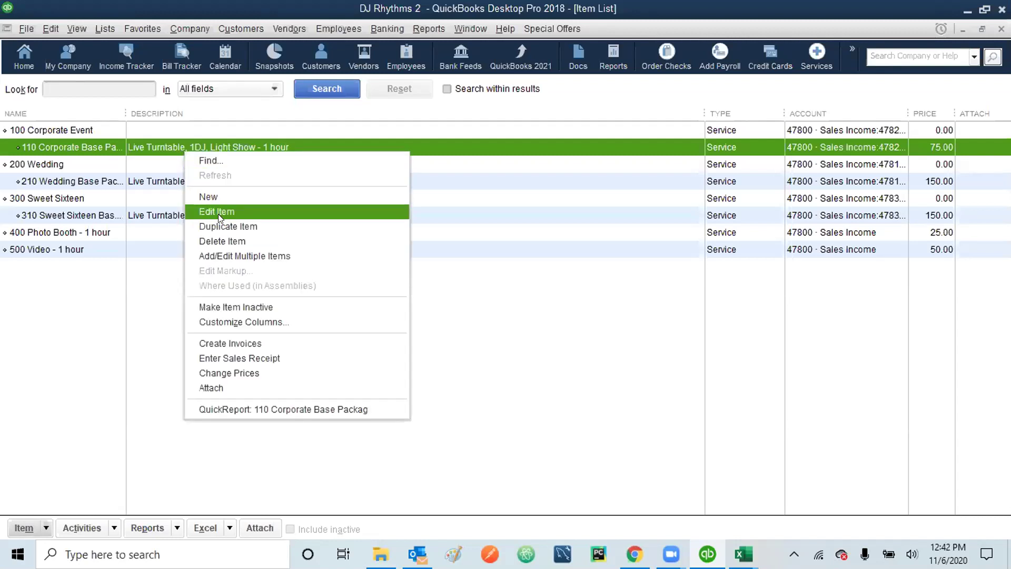
pyautogui.click(218, 212)
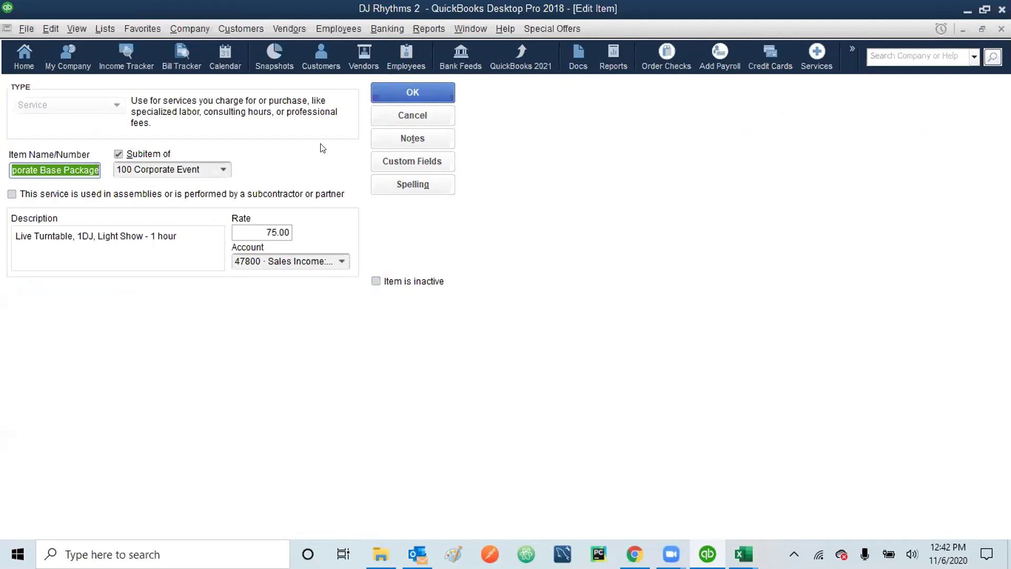
pyautogui.click(392, 124)
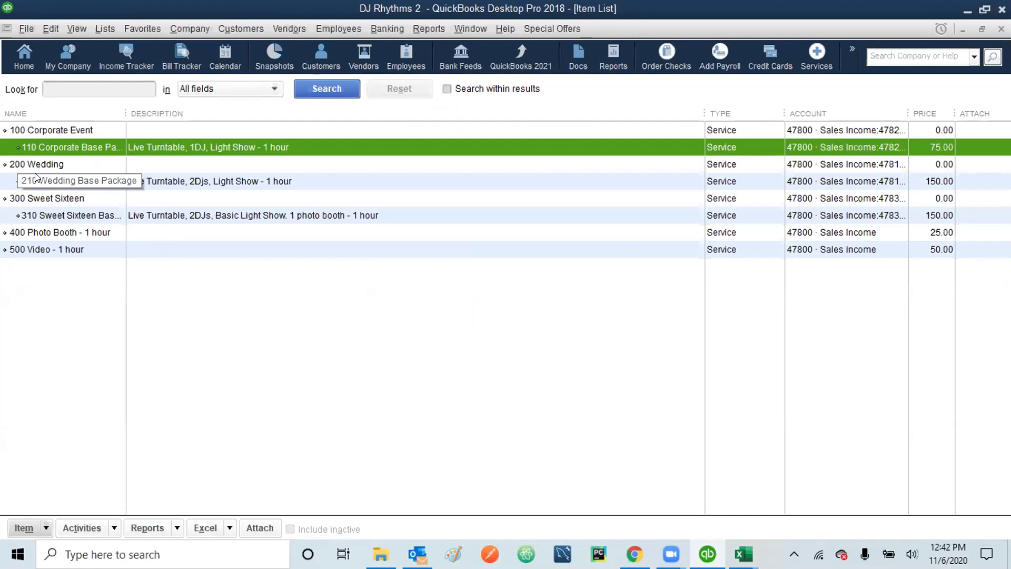
# - Start a new Service item named 120 Corporate Ultra Package
pyautogui.click(43, 28)
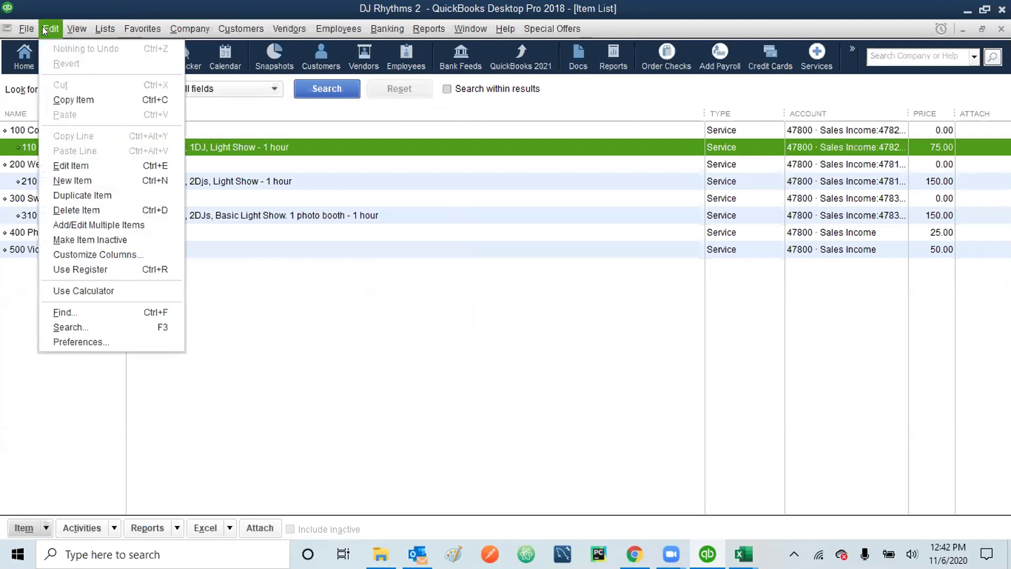
pyautogui.click(72, 181)
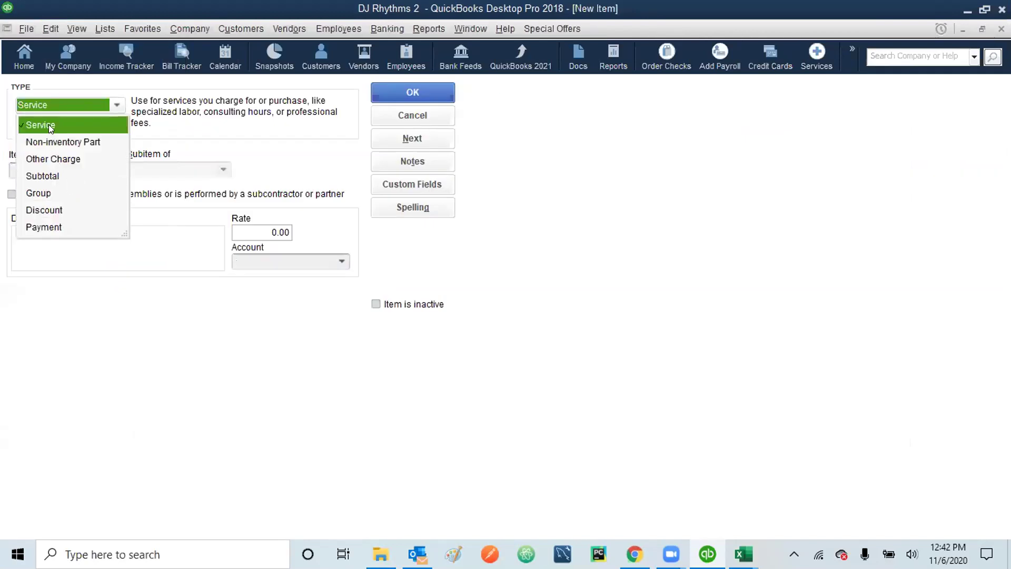
pyautogui.click(51, 127)
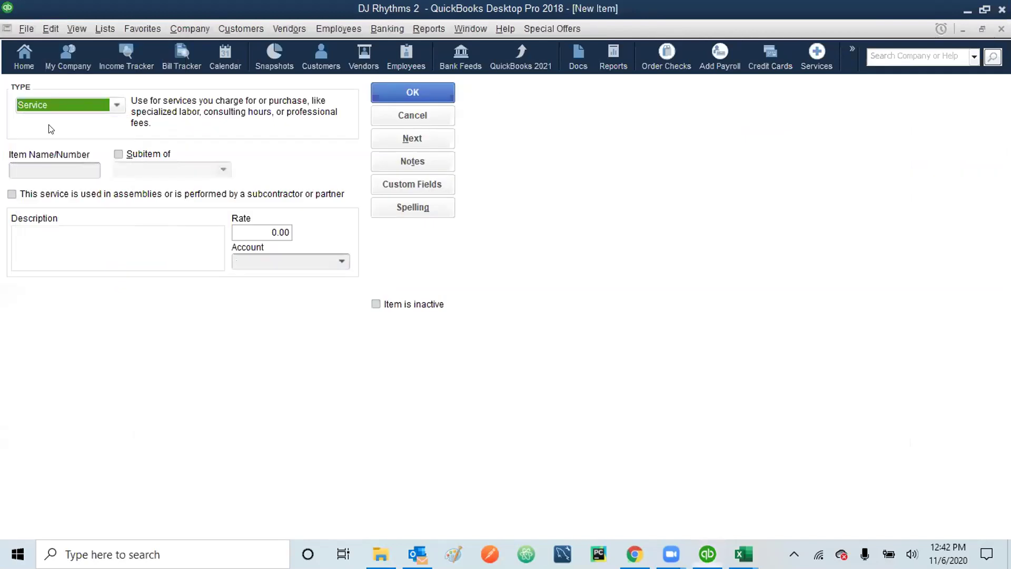
pyautogui.click(41, 168)
pyautogui.write('120')
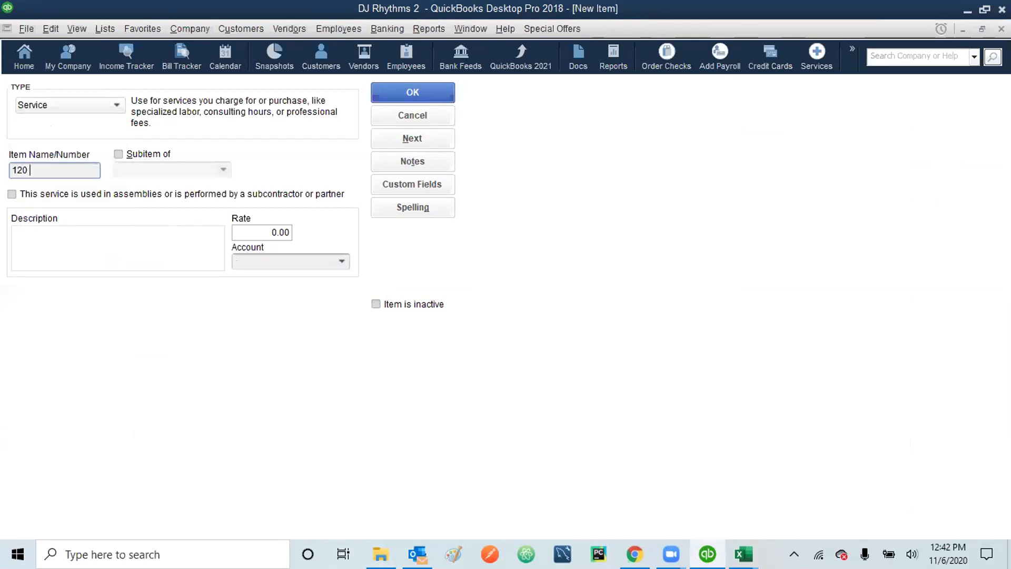
pyautogui.write(' Corporate Ult')
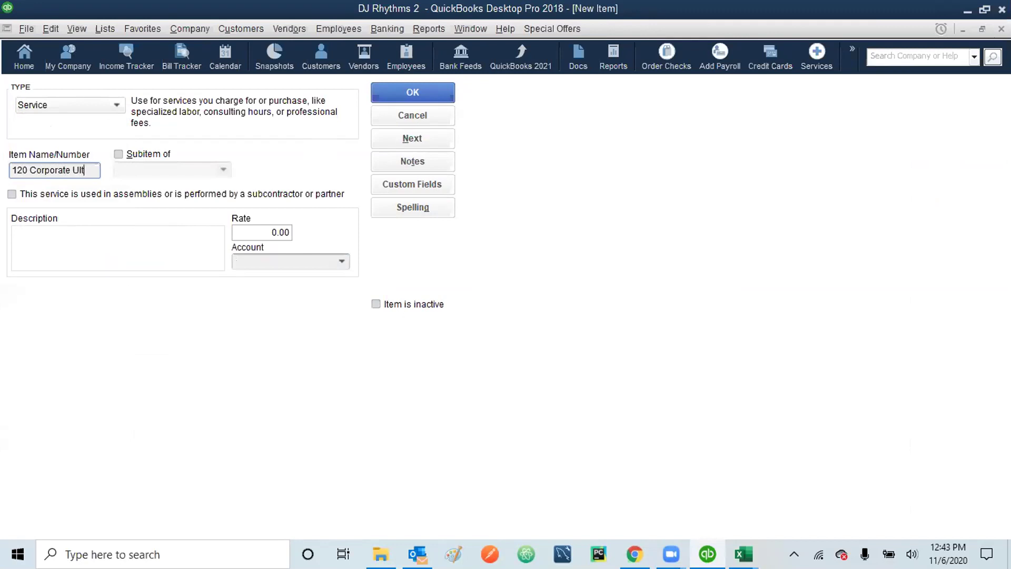
pyautogui.write('ra Package')
# - Nest it under 100 Corporate Event with rate 175 and account 47820 Corporate Events, then save
pyautogui.click(117, 155)
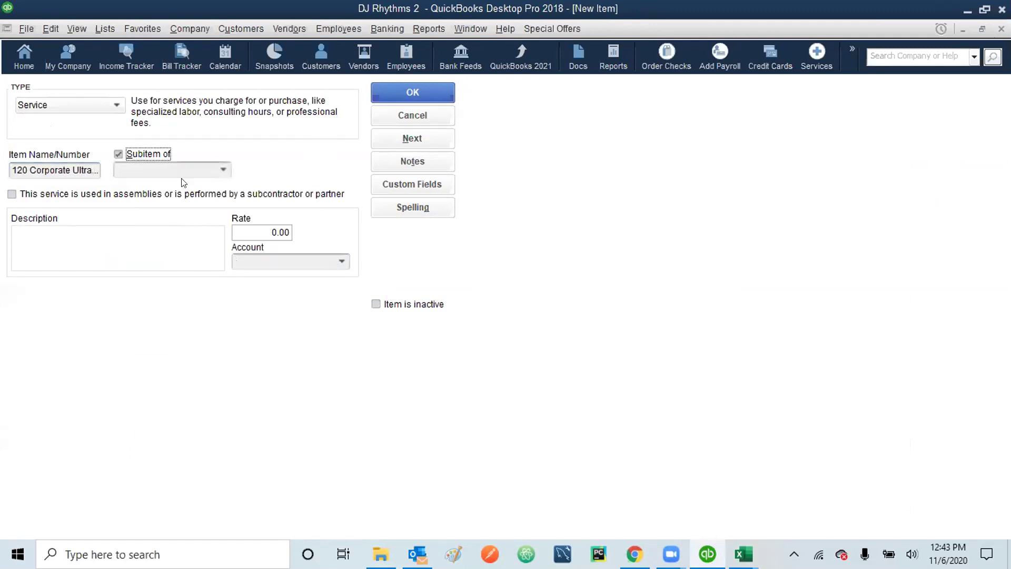
pyautogui.click(221, 170)
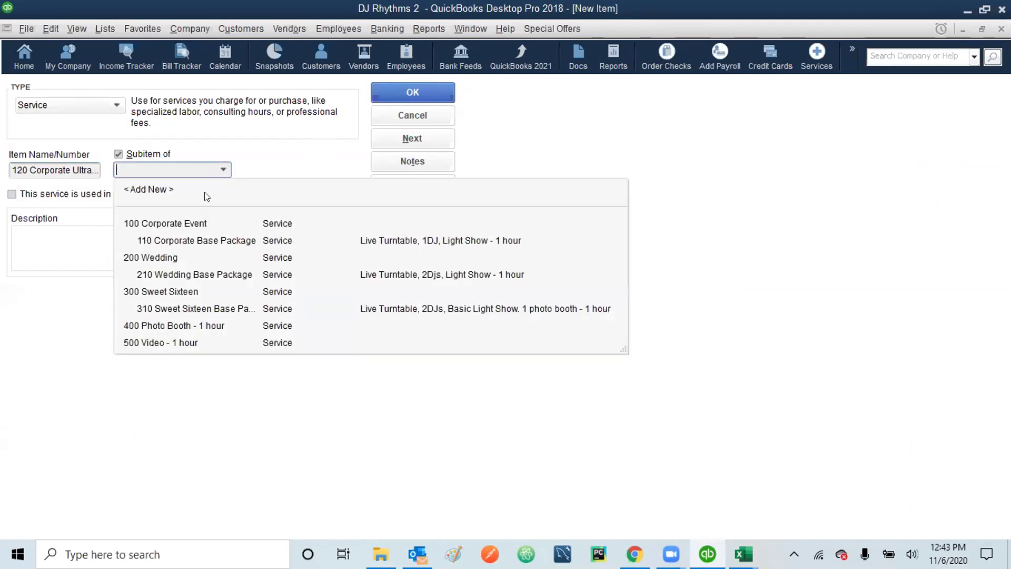
pyautogui.click(178, 225)
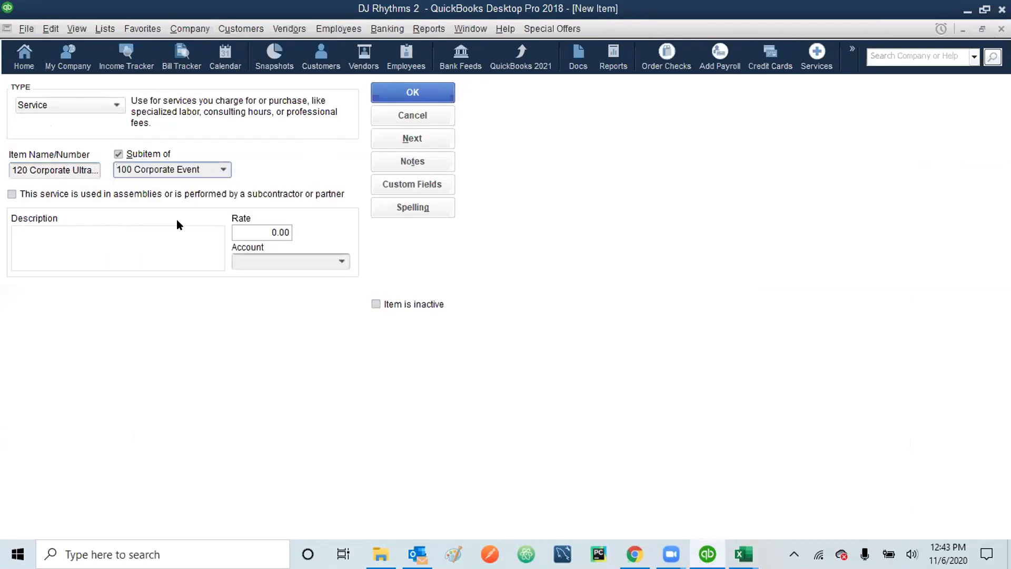
pyautogui.click(265, 227)
pyautogui.press('Delete')
pyautogui.write('175')
pyautogui.click(339, 260)
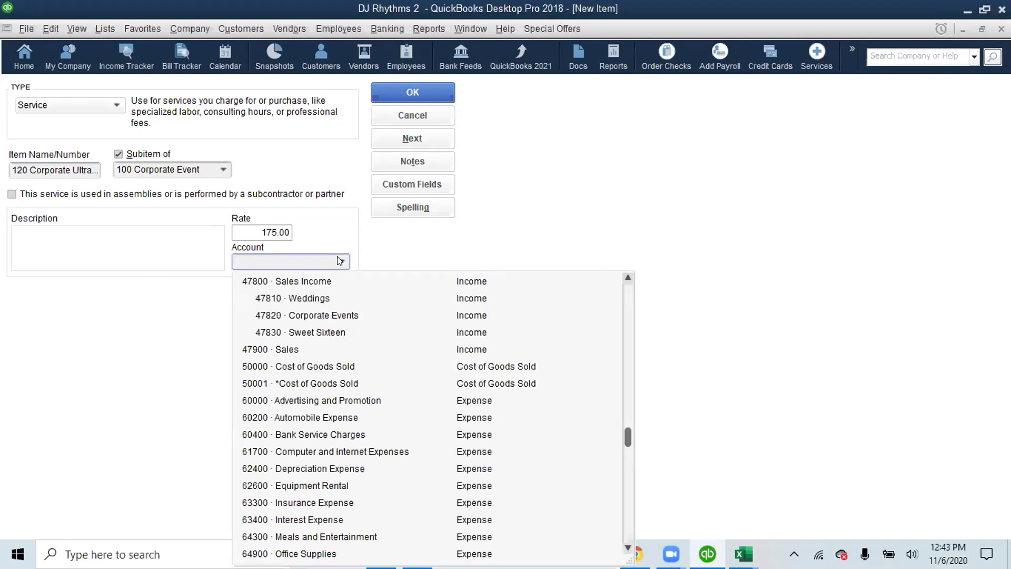
pyautogui.click(312, 316)
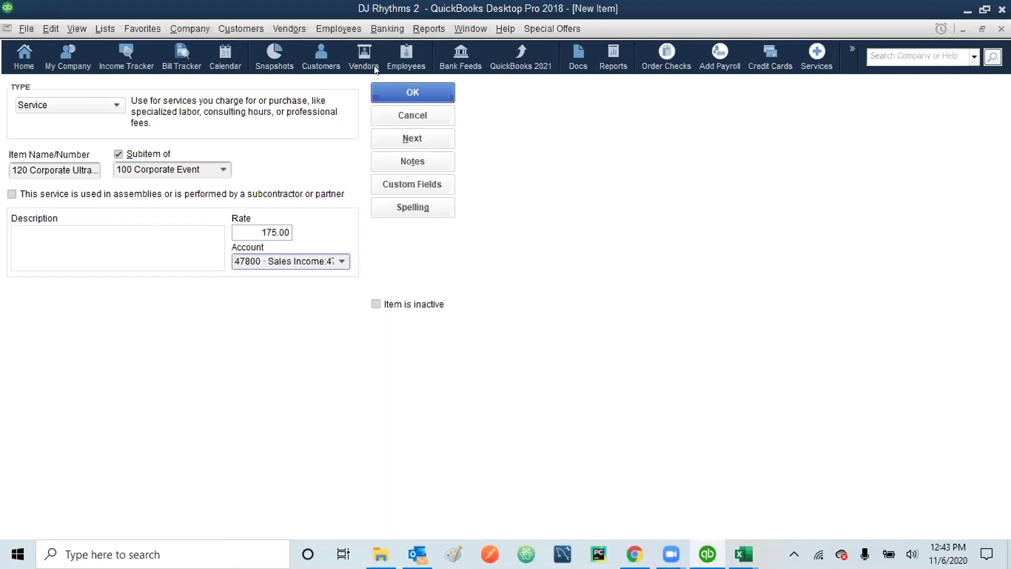
pyautogui.click(412, 93)
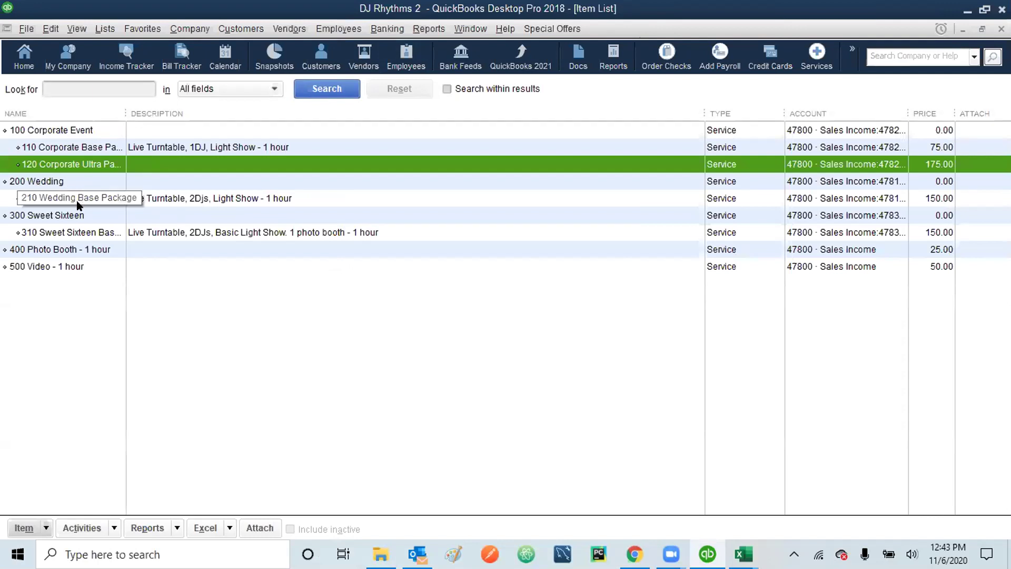
# - Start a new Service item named 220 Weldding Ultra Package
pyautogui.click(49, 30)
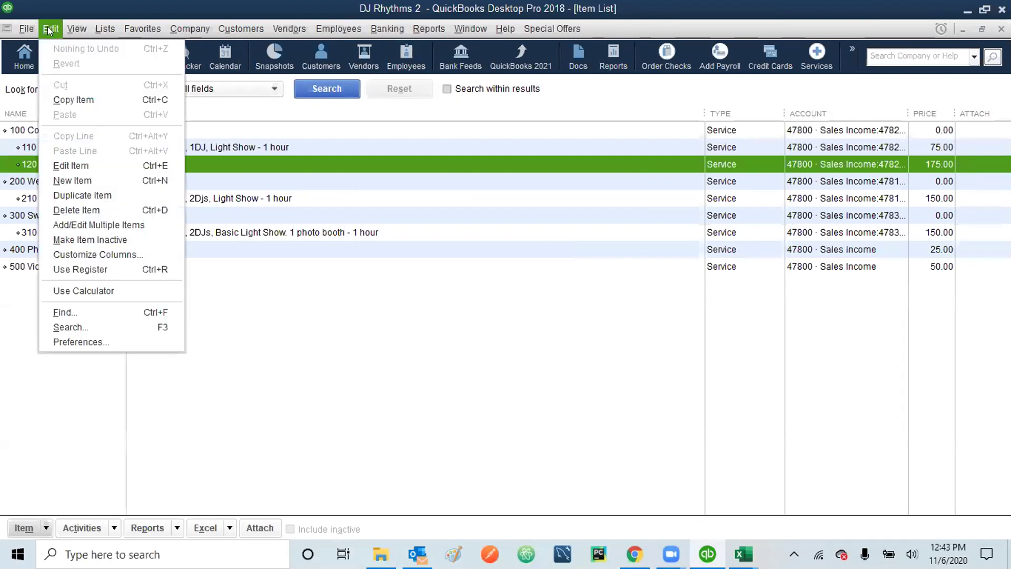
pyautogui.click(73, 179)
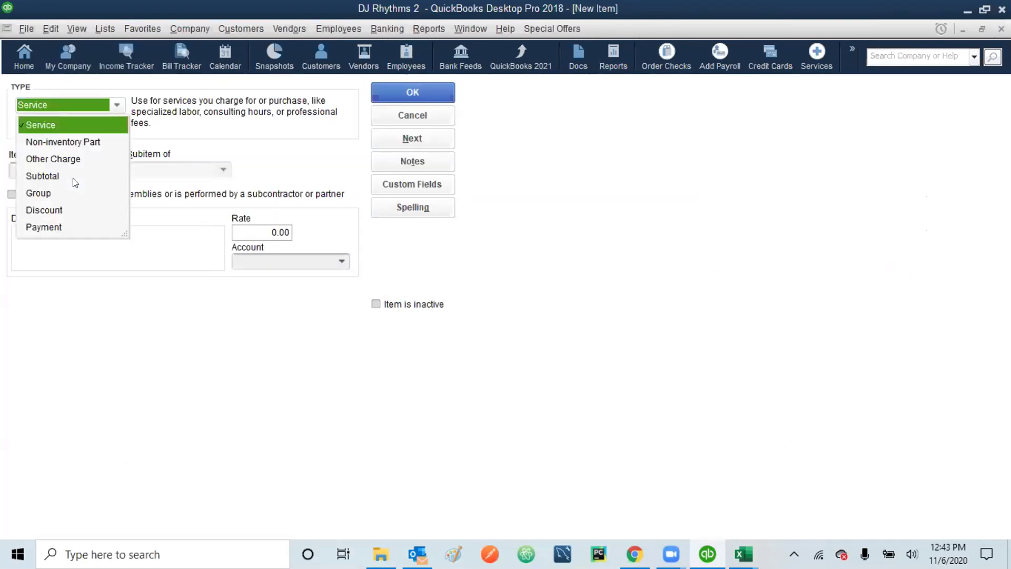
pyautogui.click(50, 127)
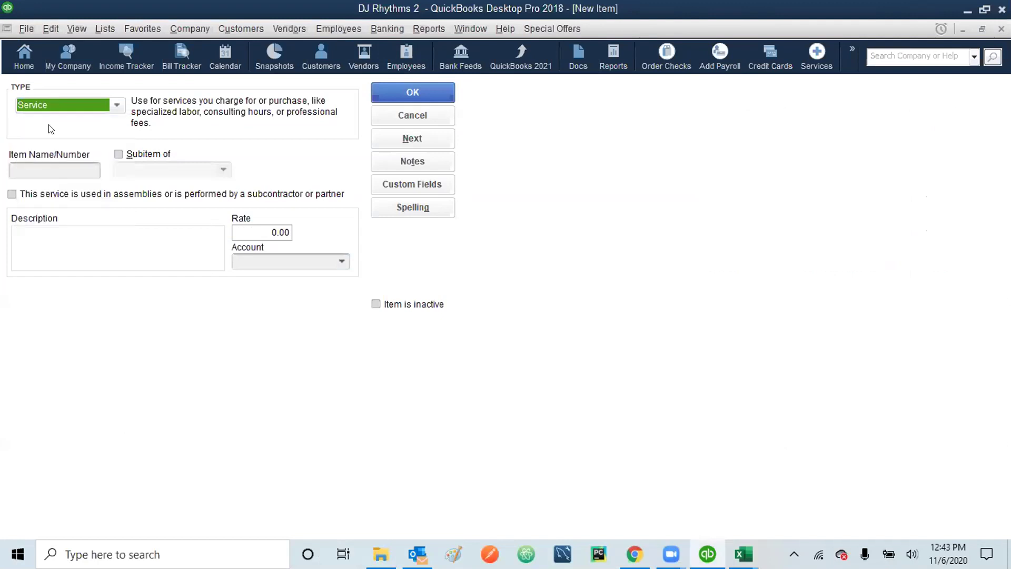
pyautogui.click(67, 165)
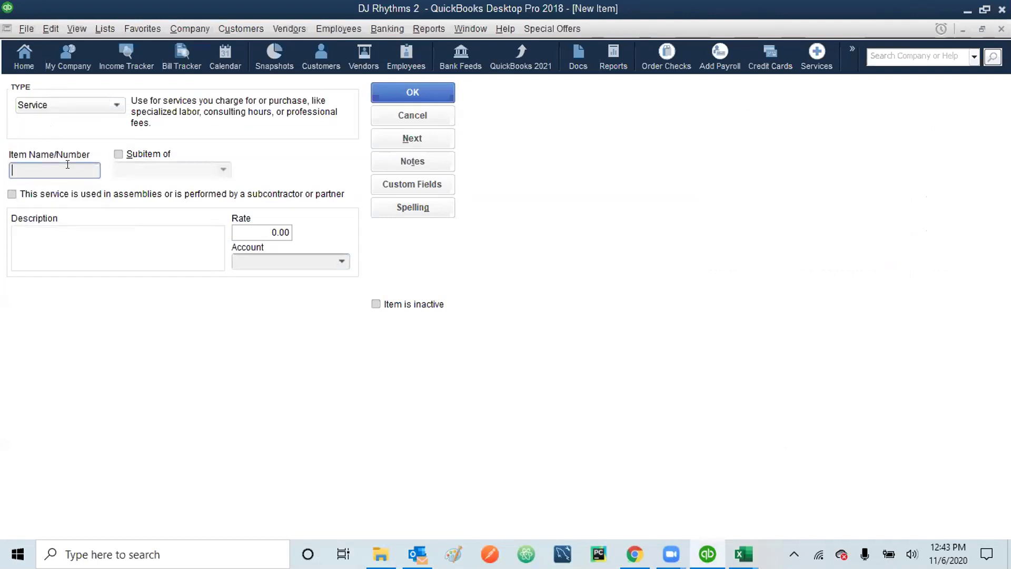
pyautogui.write('220 Weldding Ult')
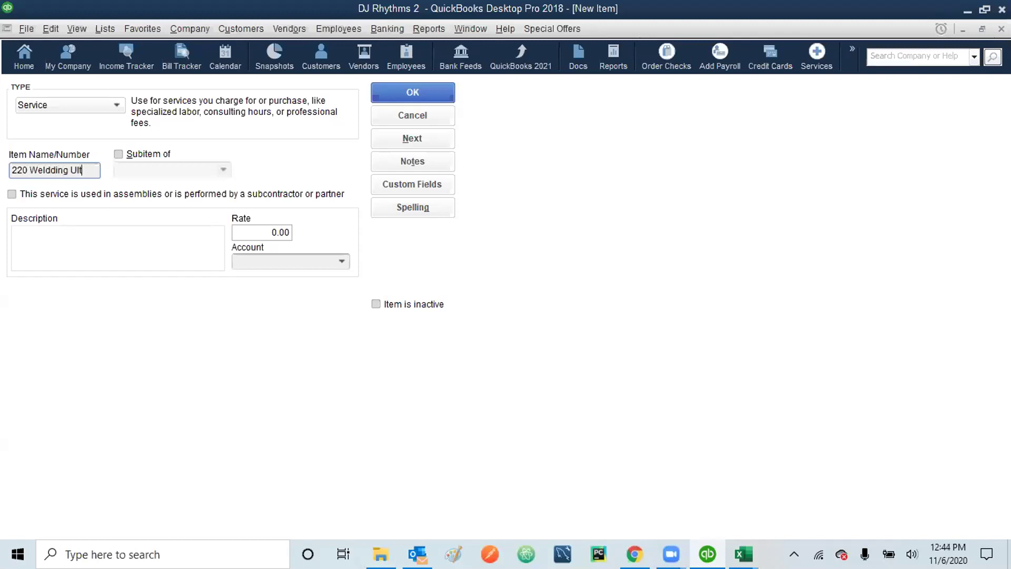
pyautogui.write('ra Package')
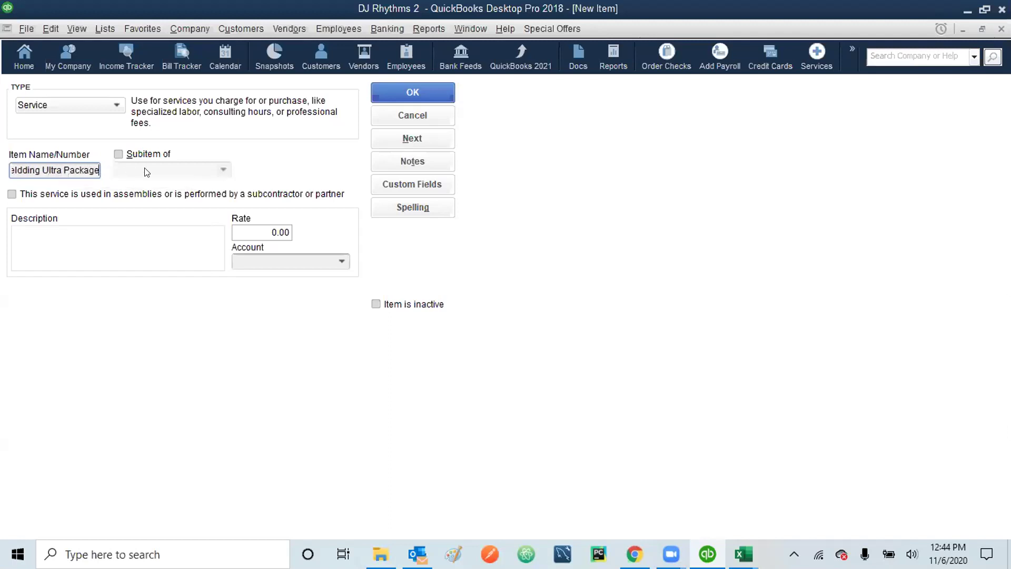
# - Nest it under 200 Wedding with rate 250 and account 47810 Weddings, then save
pyautogui.click(117, 153)
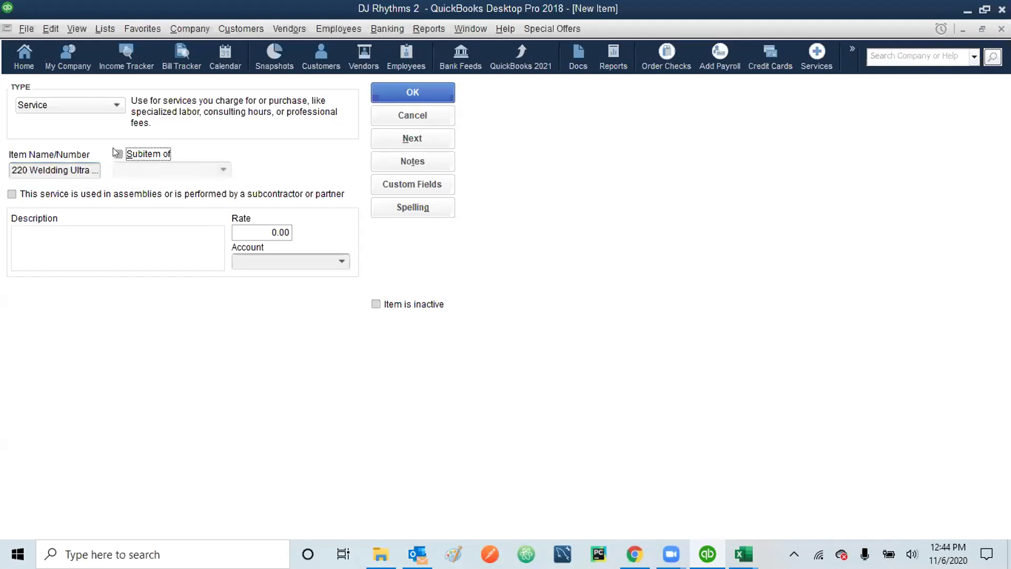
pyautogui.click(135, 168)
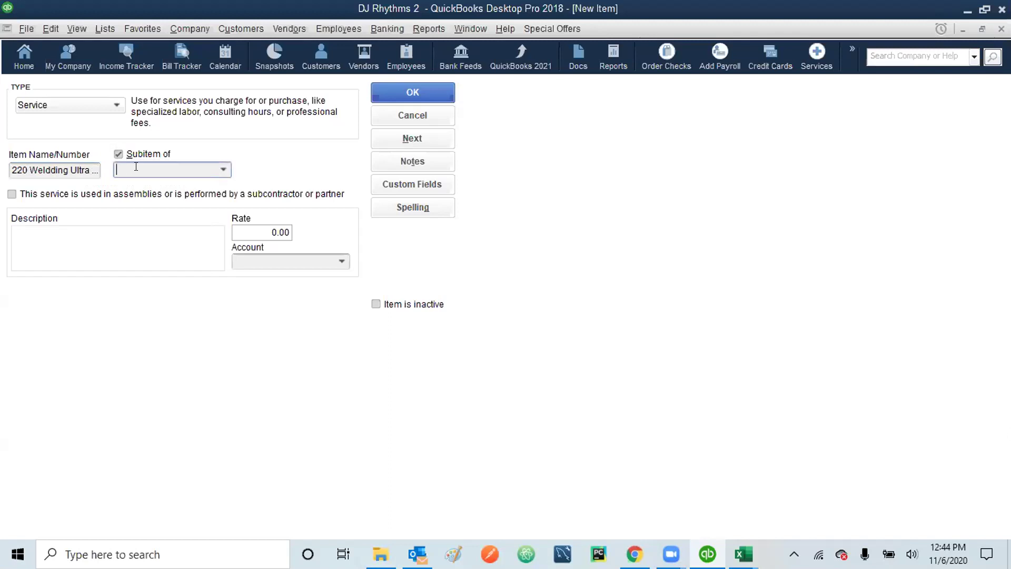
pyautogui.click(219, 166)
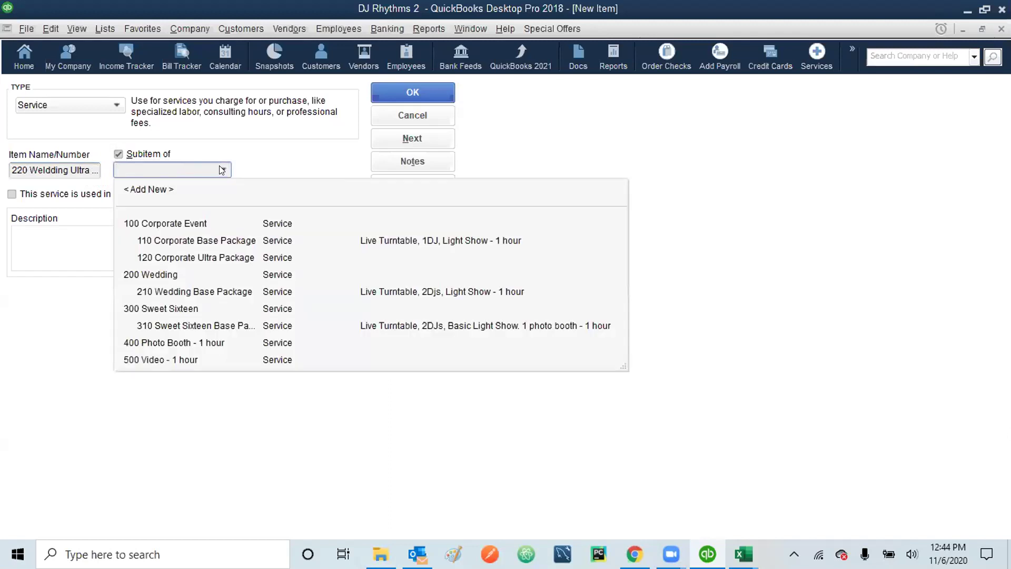
pyautogui.click(159, 275)
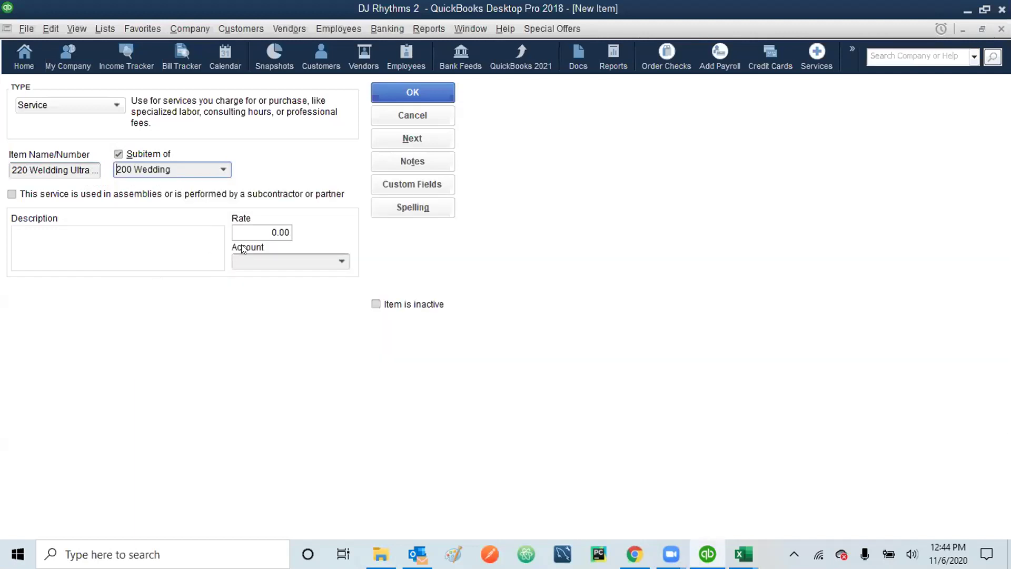
pyautogui.click(258, 227)
pyautogui.write('250')
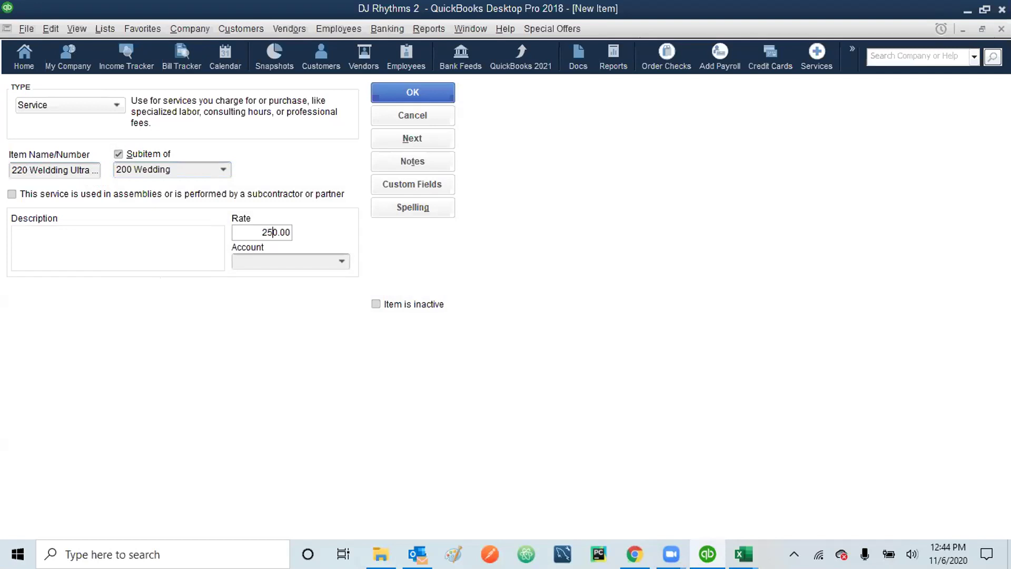
pyautogui.click(341, 260)
pyautogui.click(325, 300)
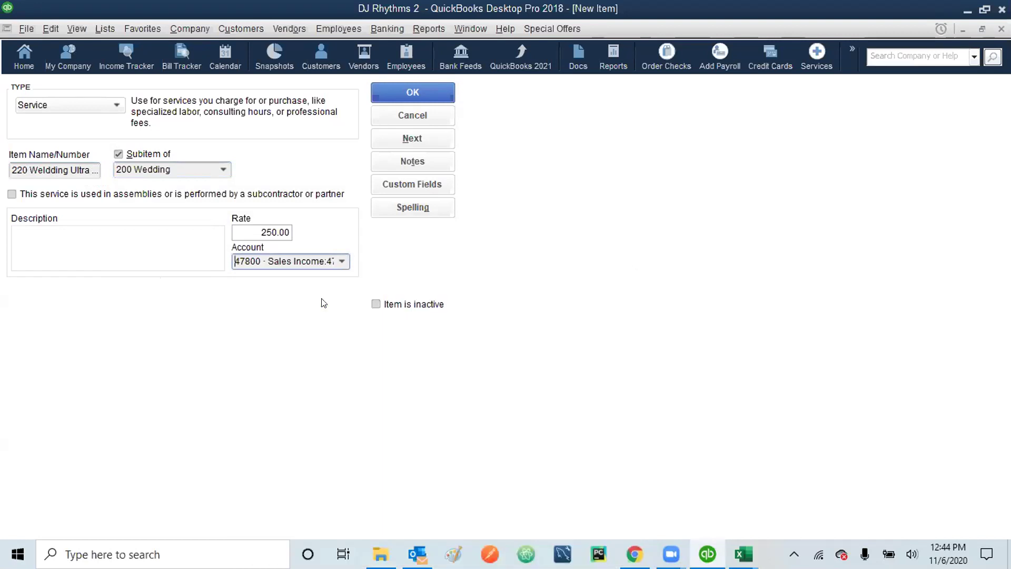
pyautogui.click(417, 90)
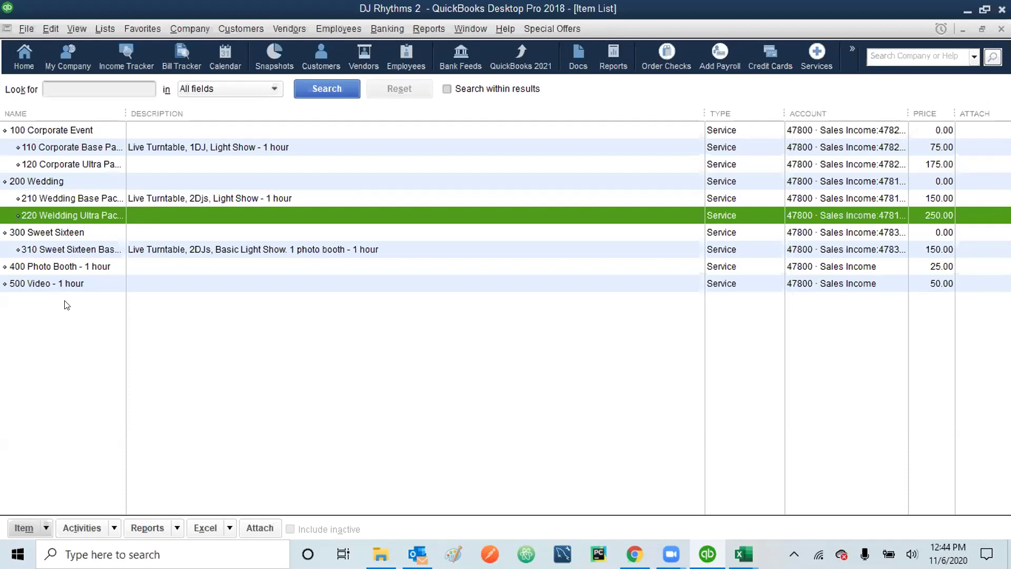
# - Start a new Service item named 320 Sweet Sixteen Ultra Package
pyautogui.click(51, 30)
pyautogui.click(71, 180)
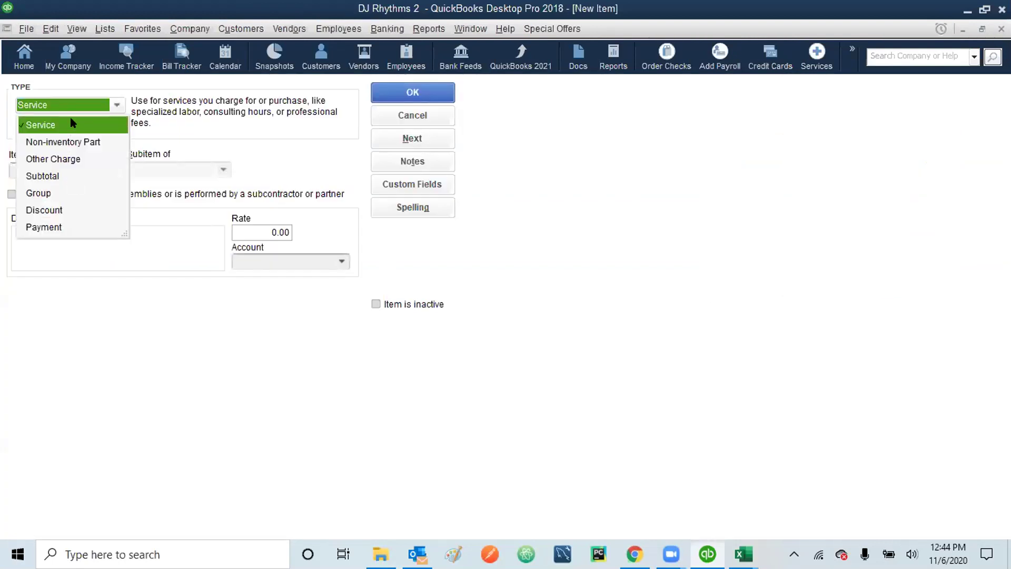
pyautogui.click(71, 122)
pyautogui.click(40, 171)
pyautogui.write('320 Sweet Sixteen ')
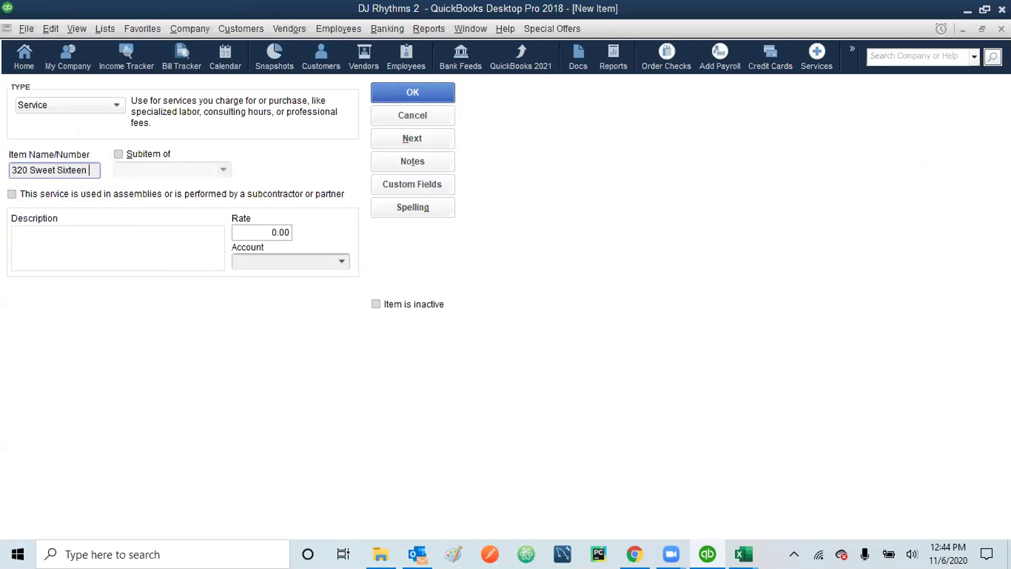
pyautogui.write('UL')
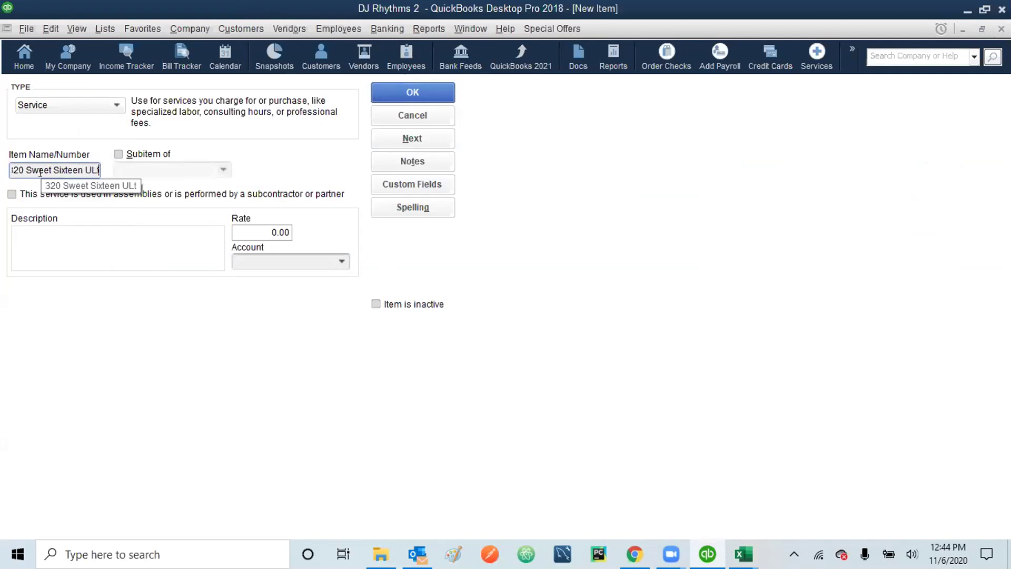
pyautogui.press('BackSpace')
pyautogui.write('ltra Package')
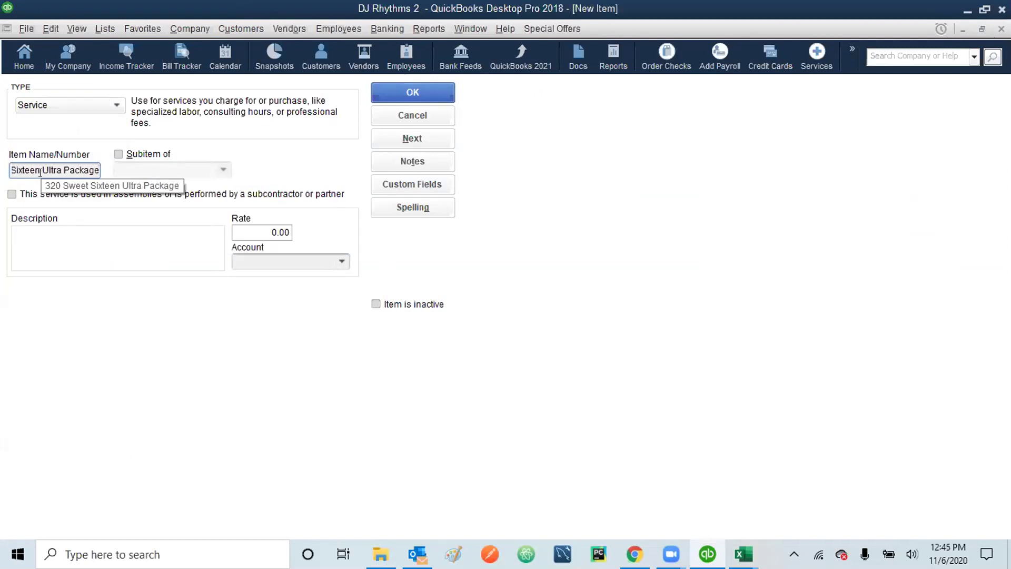
# - Nest it under 300 Sweet Sixteen with rate 200 and account 47830 Sweet Sixteen, then save
pyautogui.click(118, 154)
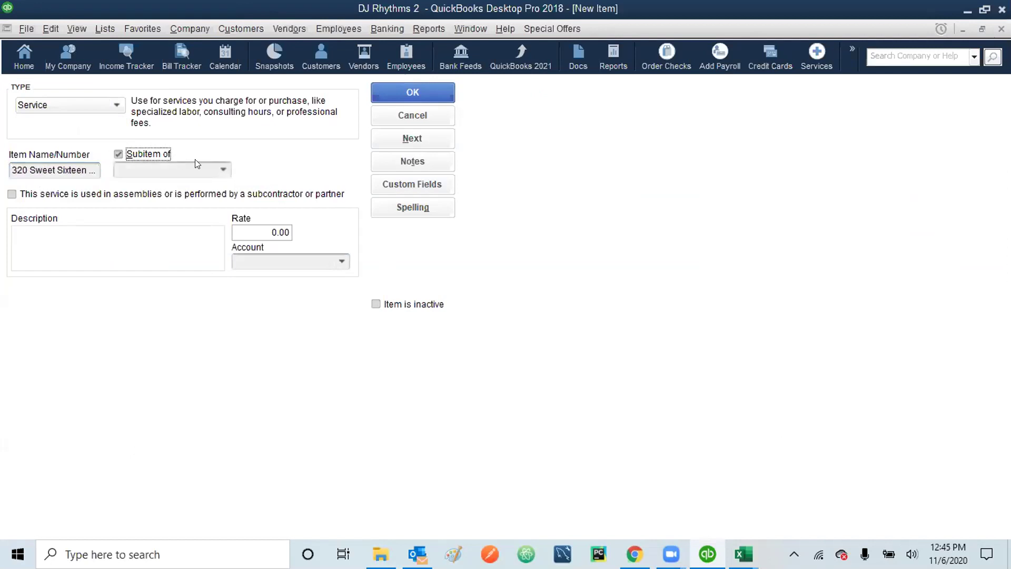
pyautogui.click(223, 171)
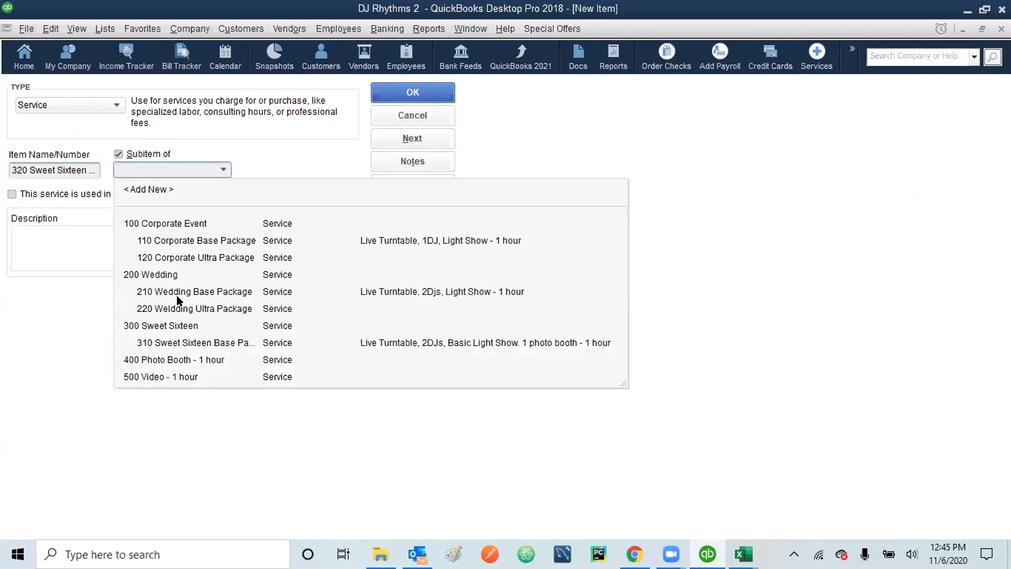
pyautogui.click(174, 325)
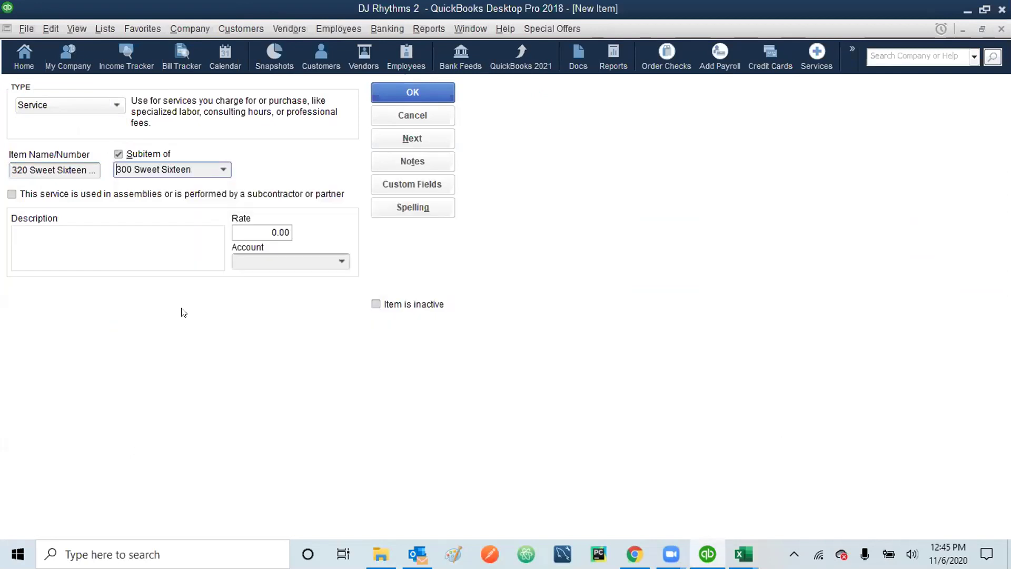
pyautogui.click(267, 230)
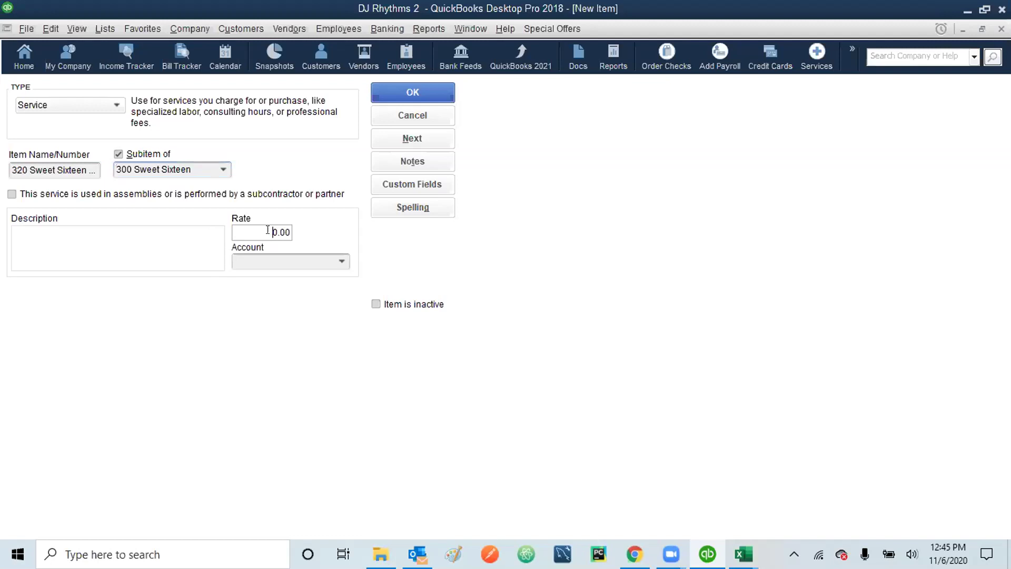
pyautogui.write('20')
pyautogui.click(340, 261)
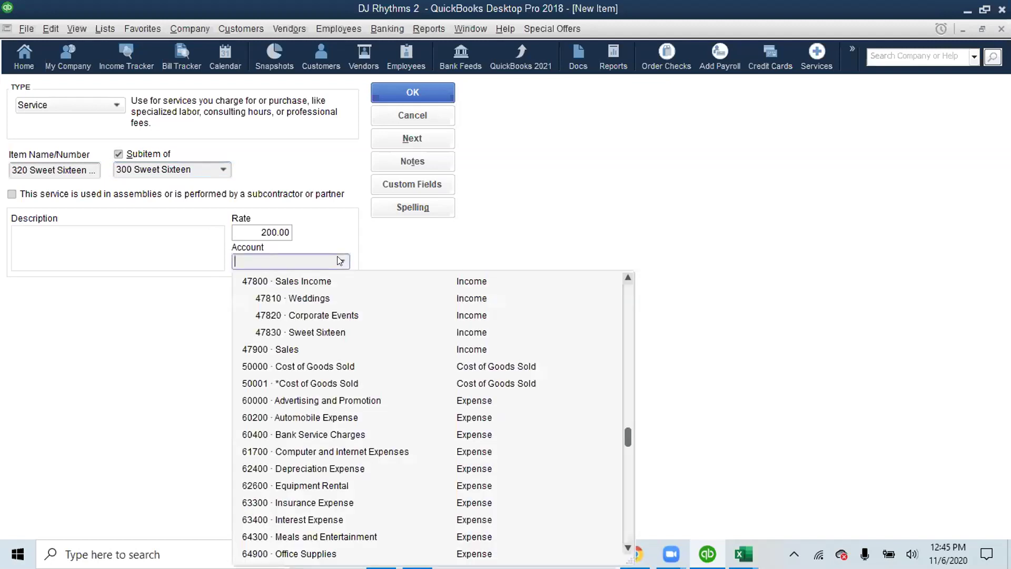
pyautogui.click(331, 336)
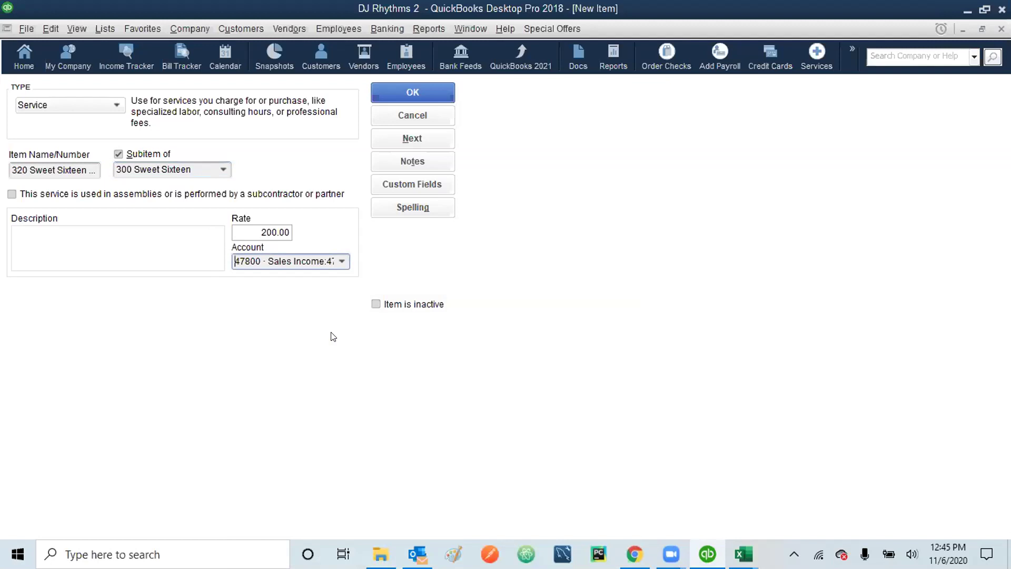
pyautogui.click(413, 93)
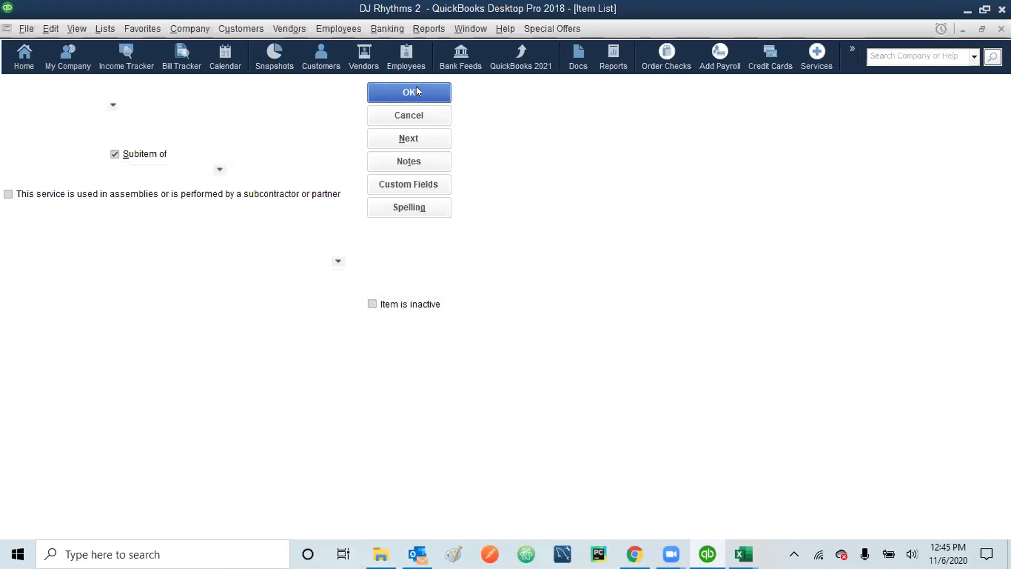